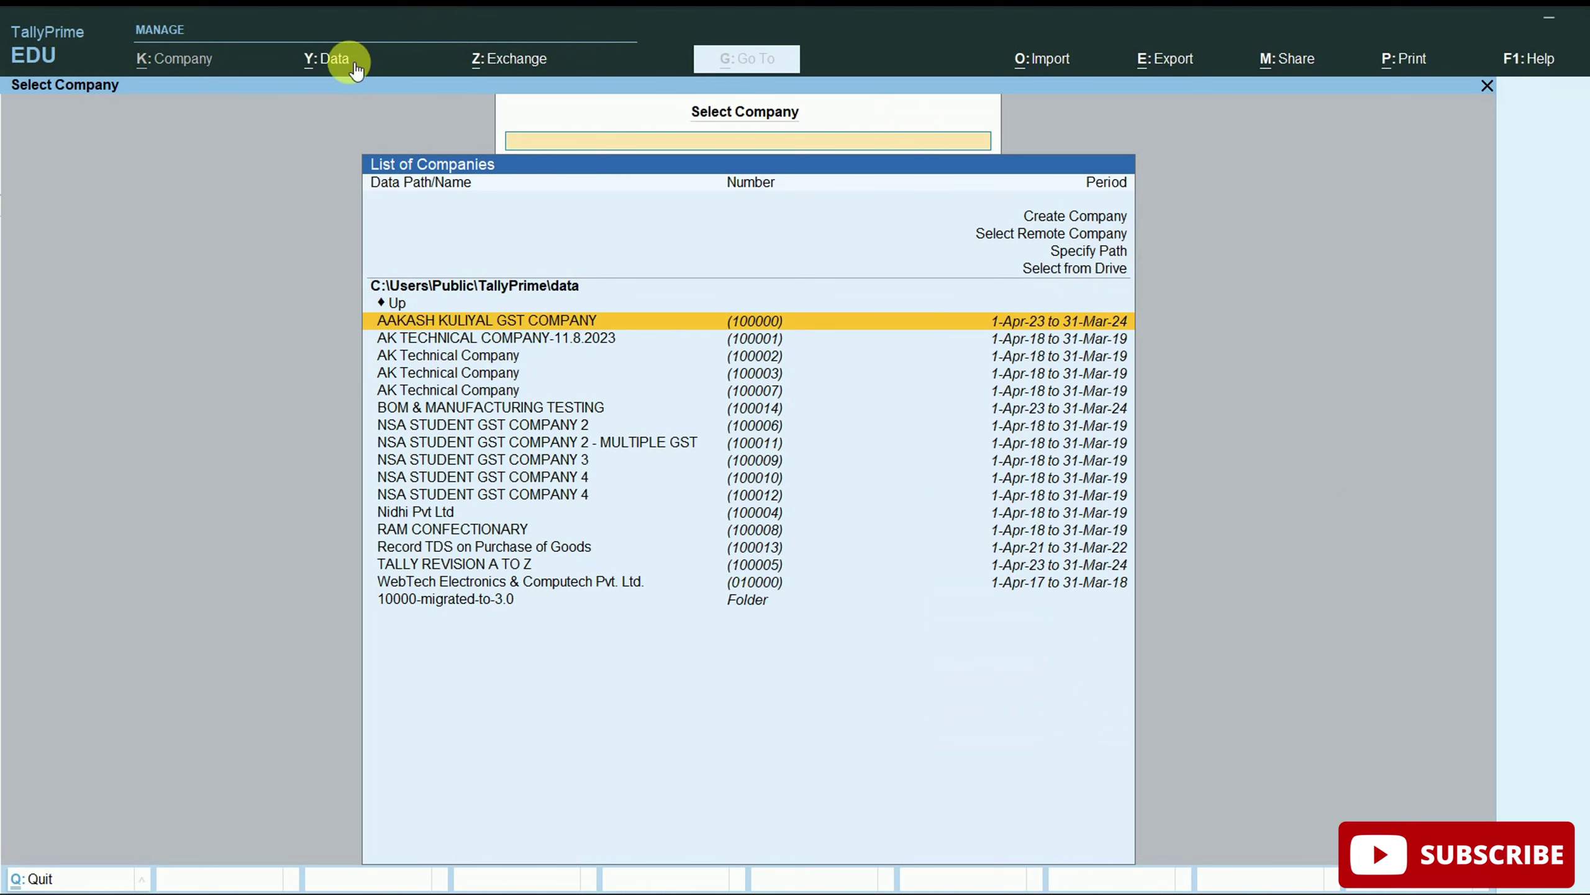
Restore the backup of WebTech Electronics & Computech Pvt. Ltd. into C:\Users\Public\TallyPrime\data.
{"action": "left_click", "coordinate": [349, 62]}
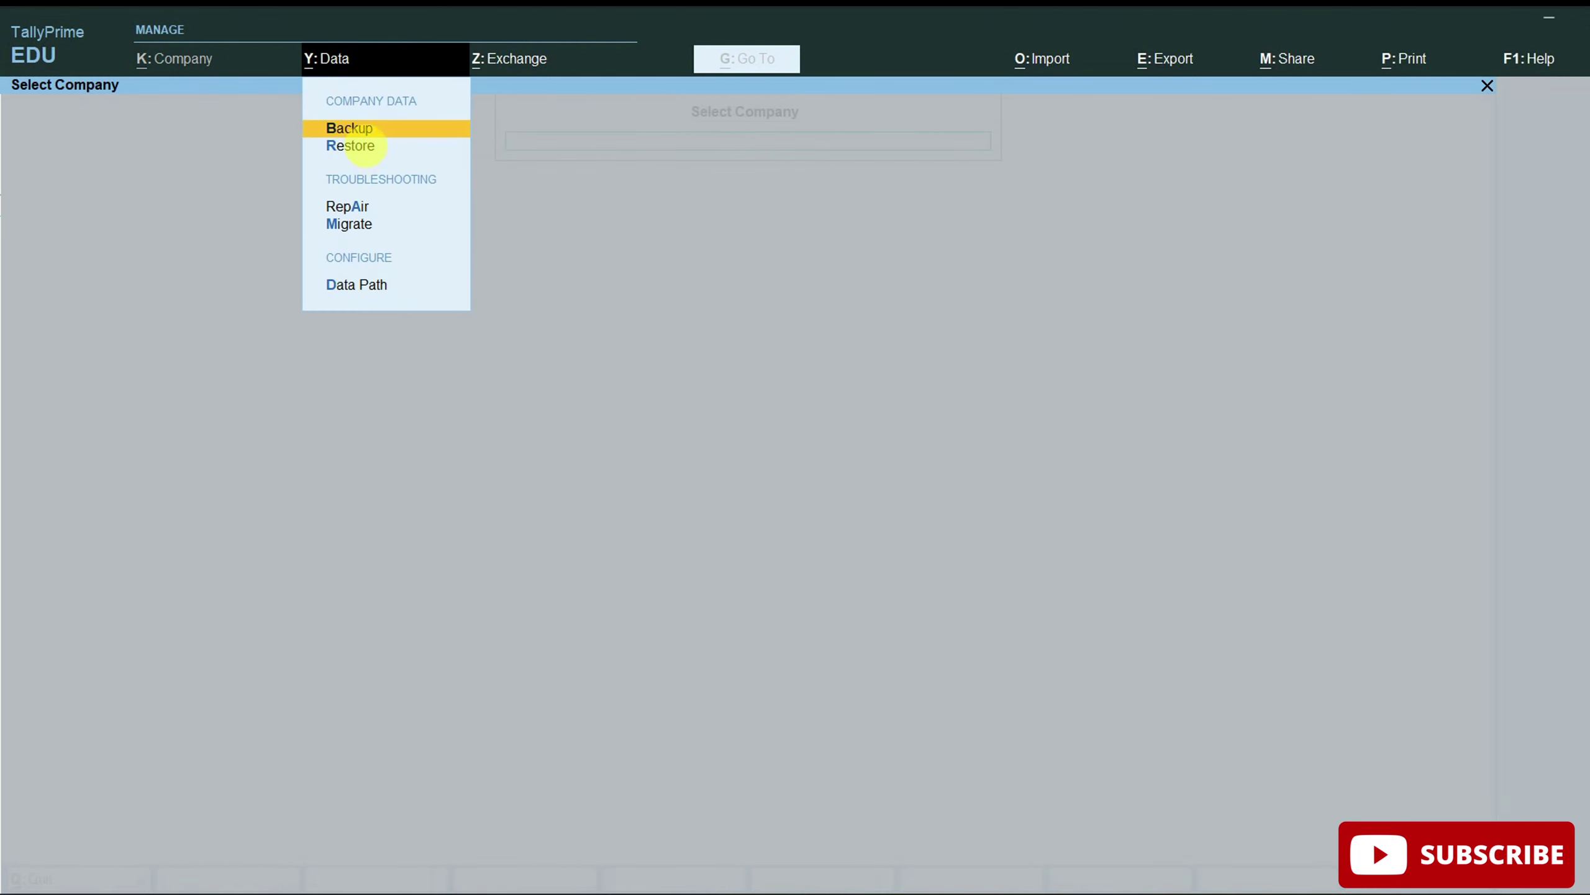
{"action": "left_click", "coordinate": [350, 145]}
{"action": "left_click", "coordinate": [1058, 288]}
{"action": "key", "text": "Up"}
{"action": "key", "text": "Up"}
{"action": "key", "text": "Return"}
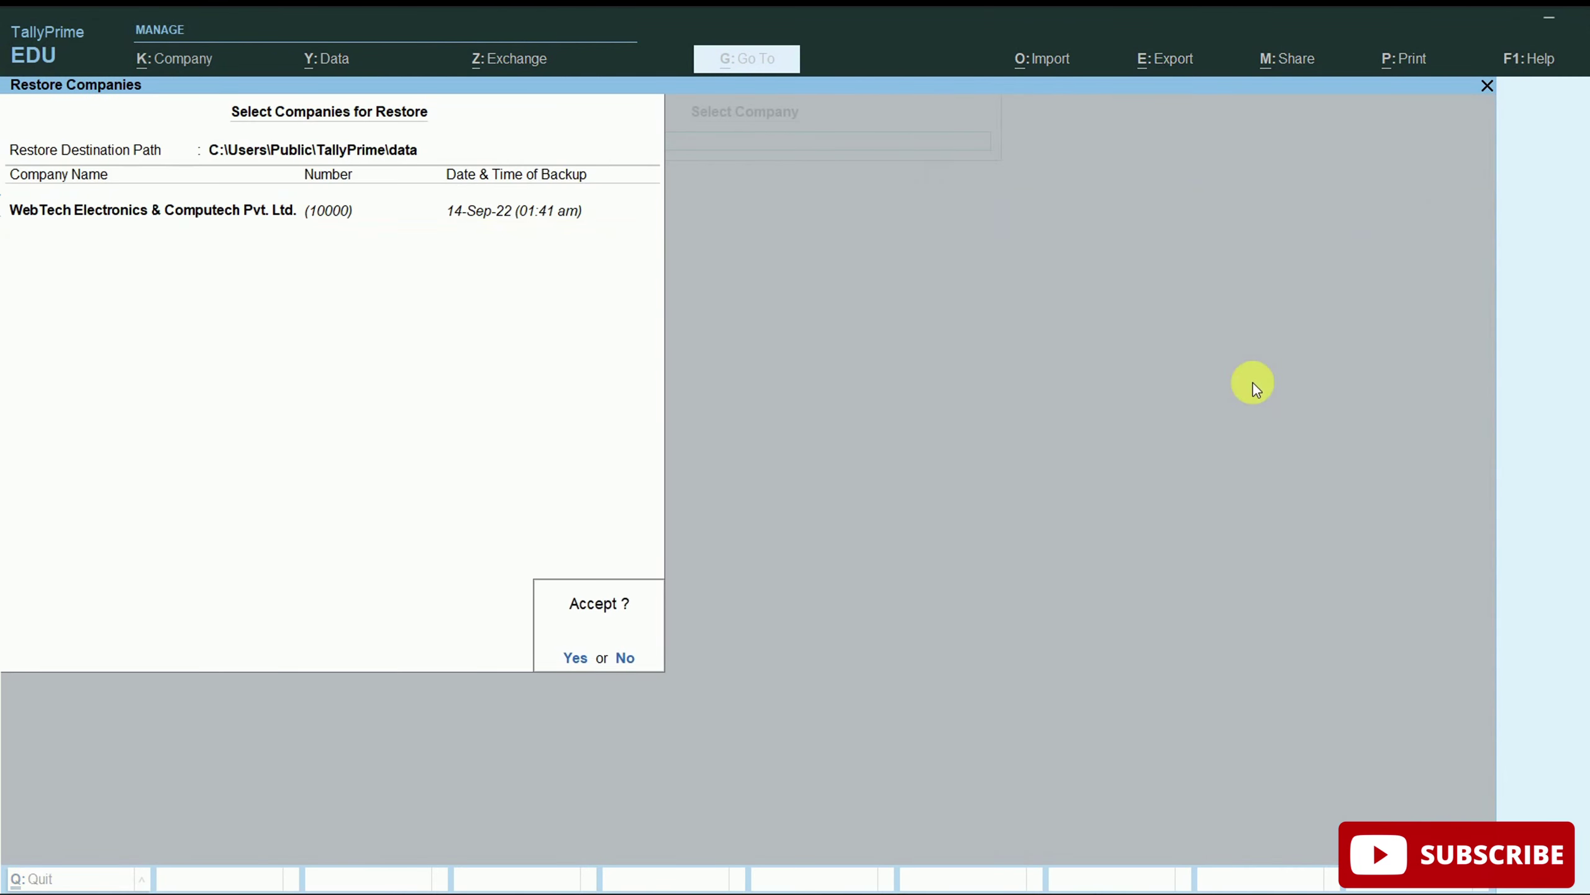
{"action": "key", "text": "Return"}
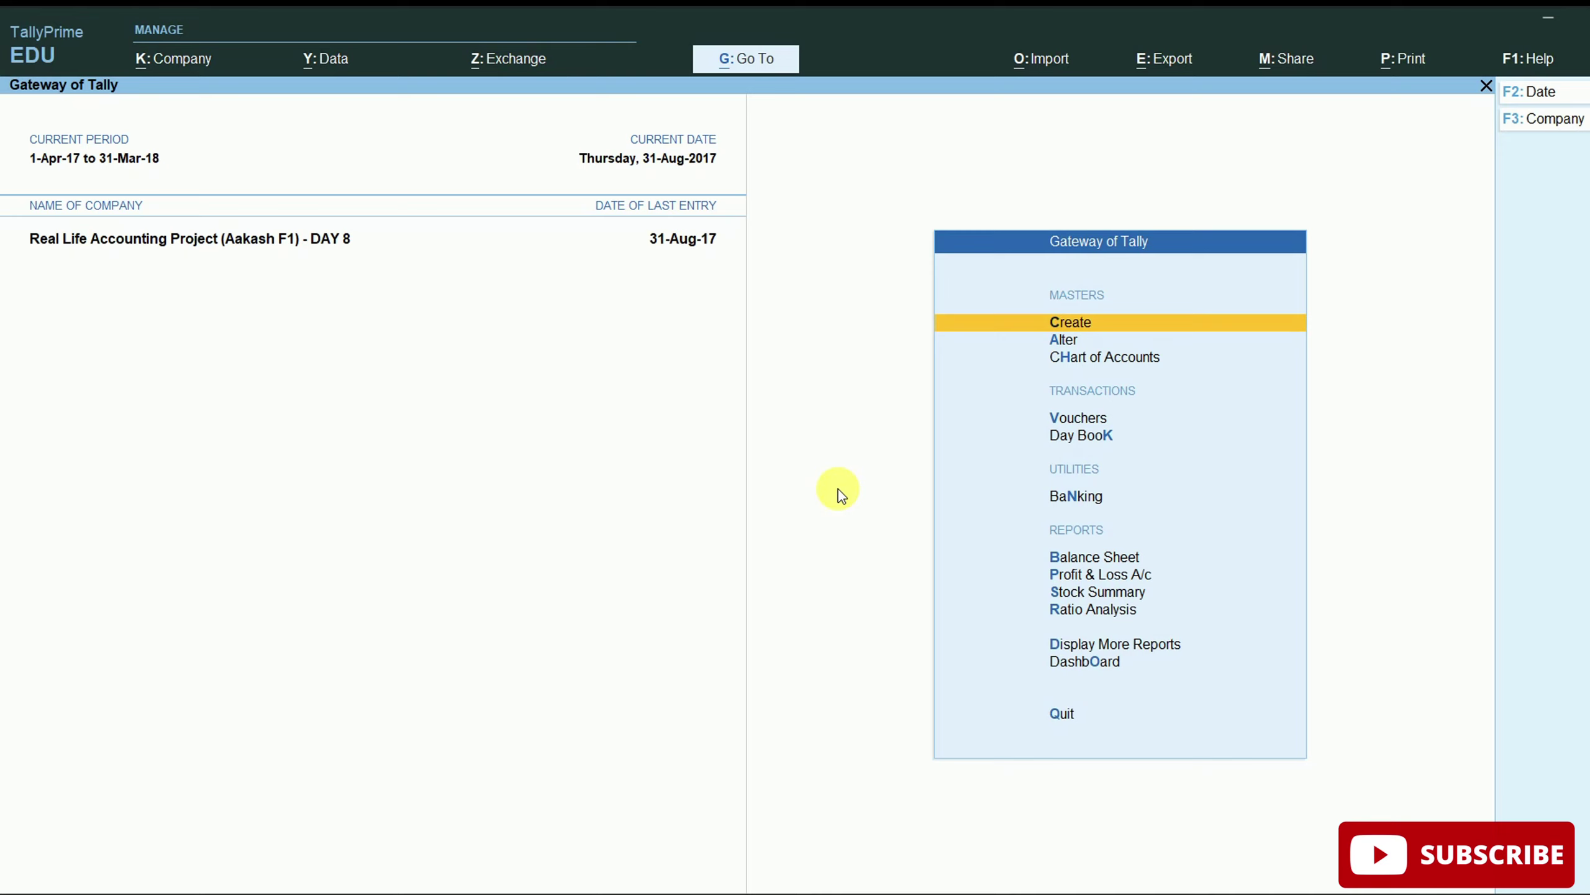
Open the Stock Summary in detailed format and configure it to expand all levels.
{"action": "left_click", "coordinate": [1090, 600]}
{"action": "key", "text": "alt+F1"}
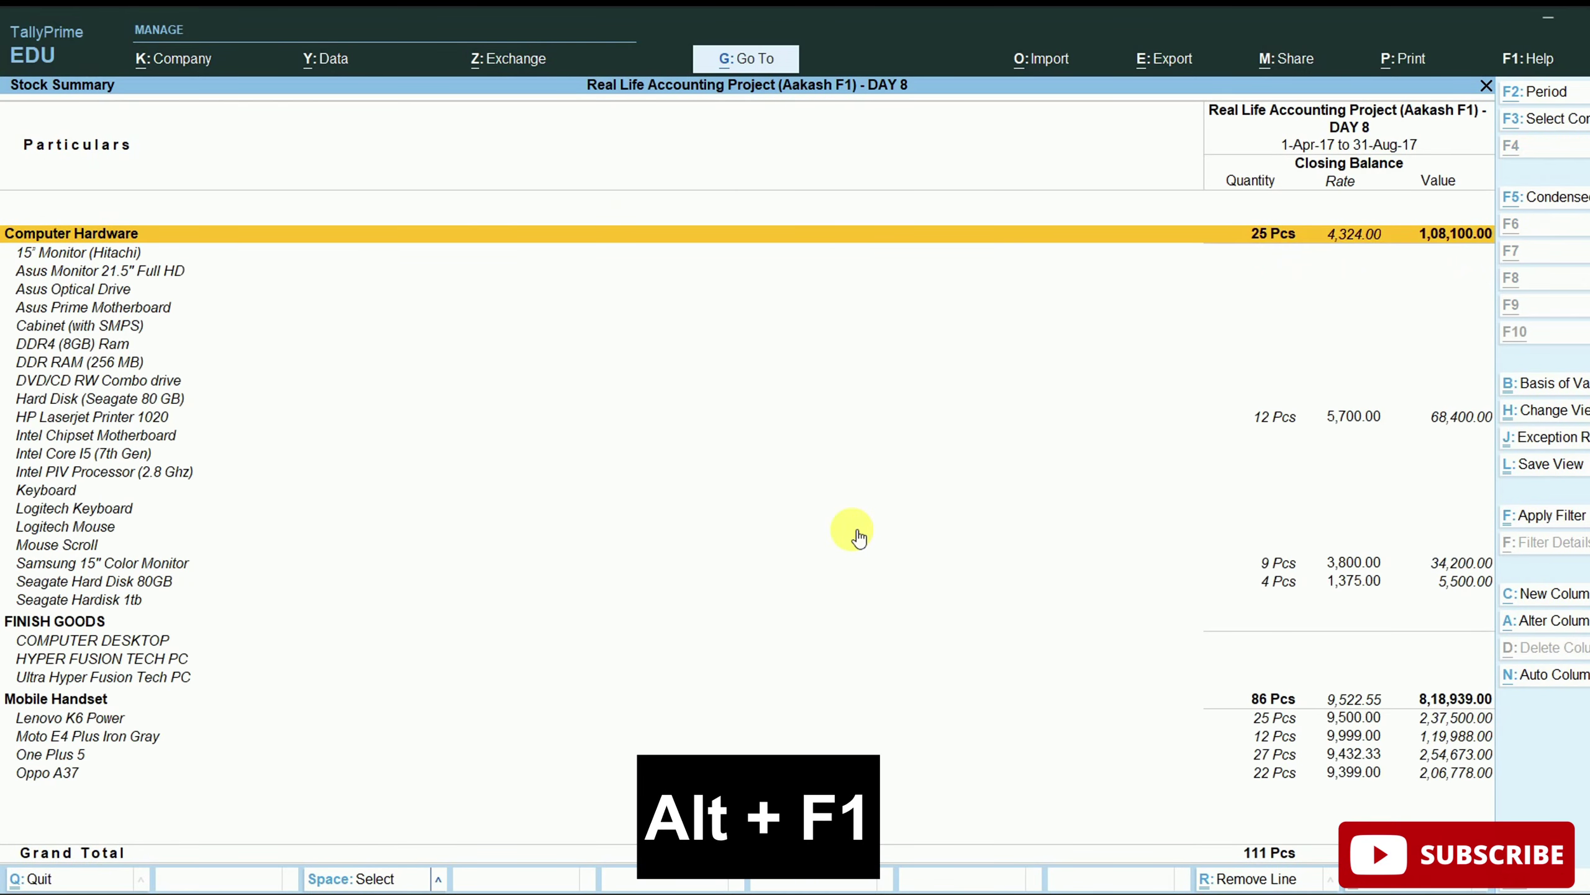
{"action": "left_click", "coordinate": [1540, 884]}
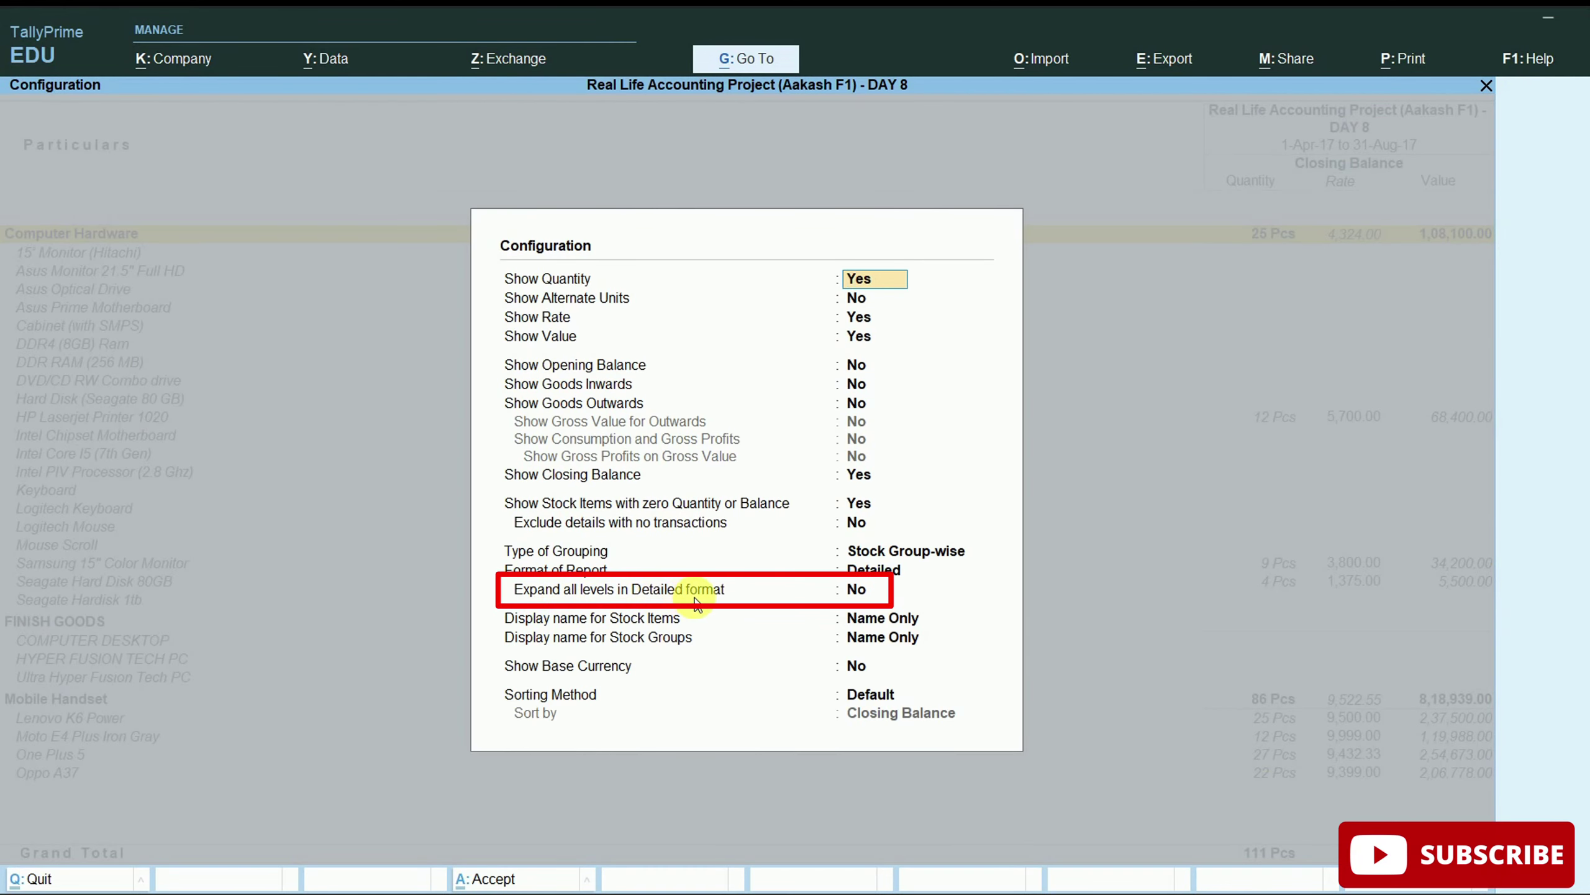
{"action": "left_click", "coordinate": [855, 589]}
{"action": "left_click", "coordinate": [485, 878]}
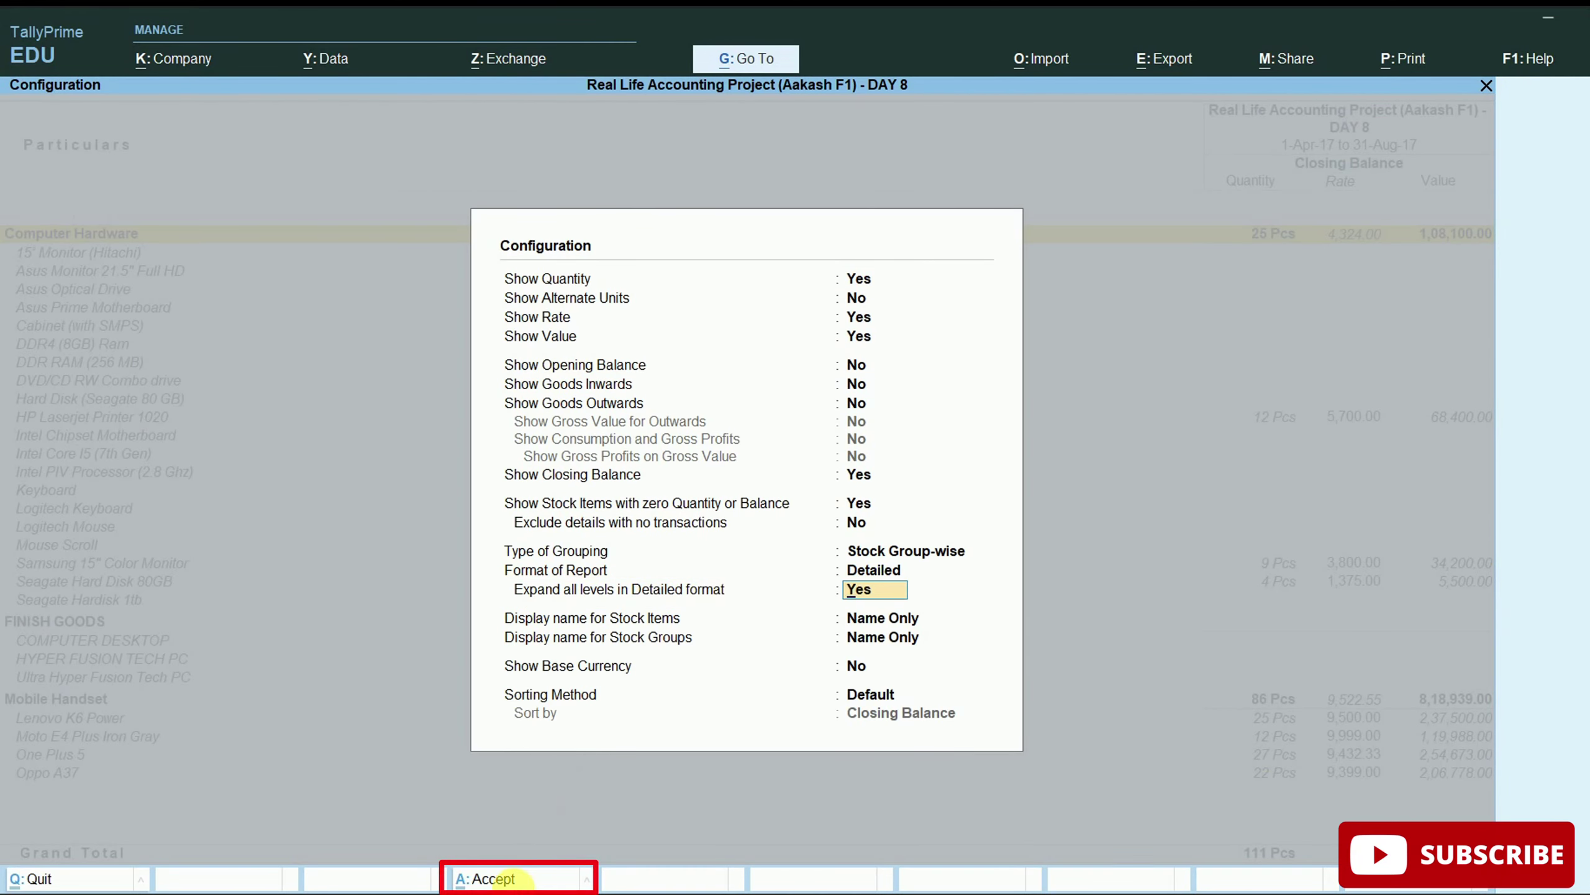
Examine the godown-wise stock of One Plus 5 and HP Laserjet Printer 1020, and close the report.
{"action": "scroll", "coordinate": [255, 687], "scroll_direction": "down", "scroll_amount": 15}
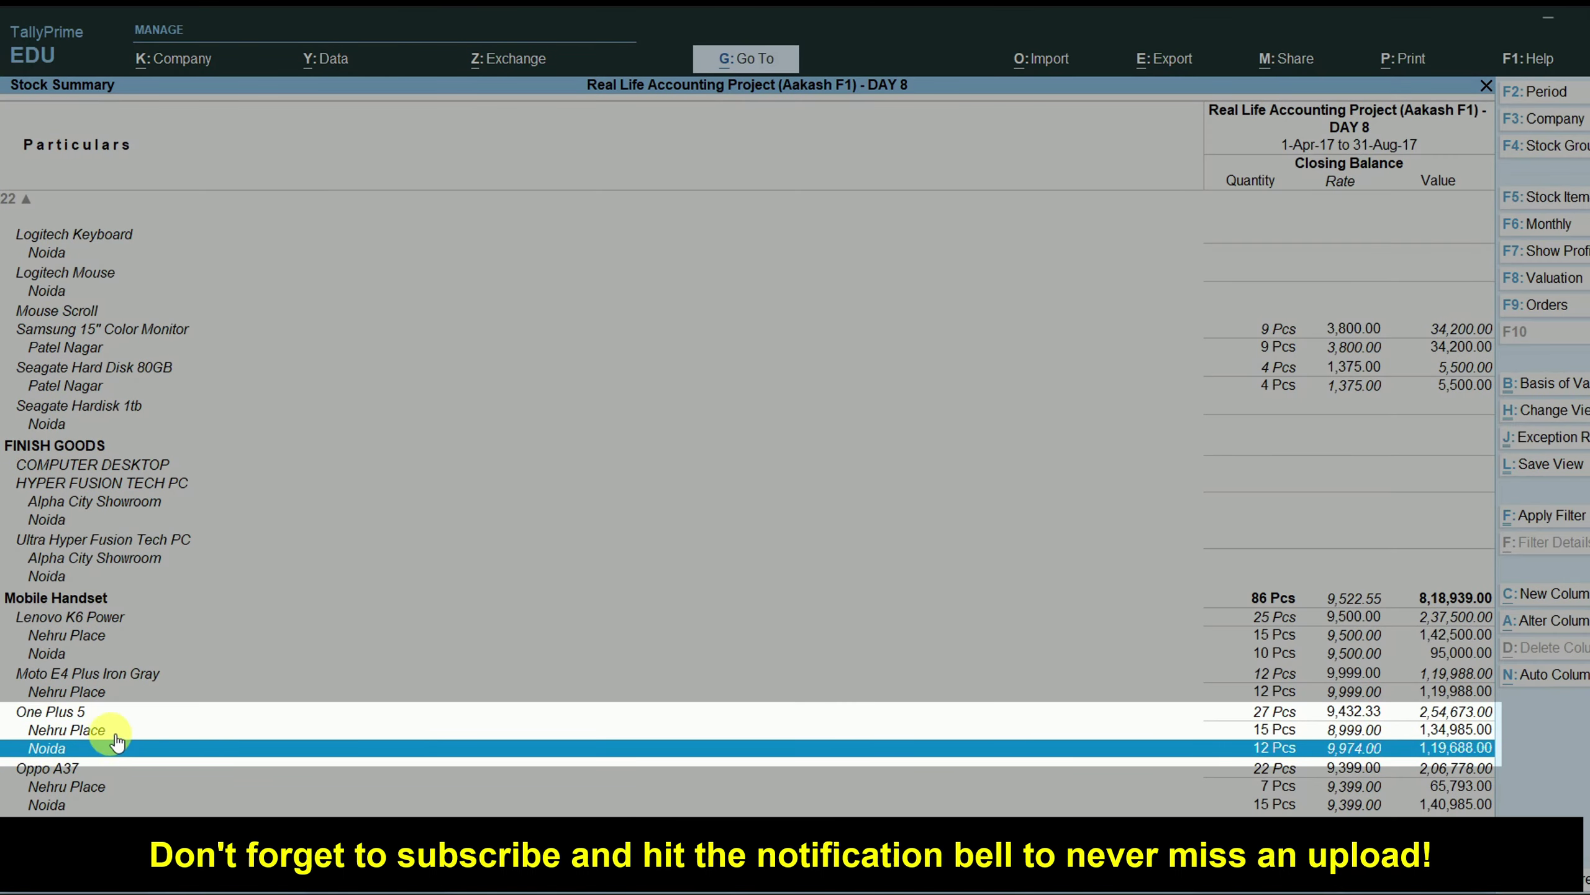
{"action": "left_click", "coordinate": [109, 732]}
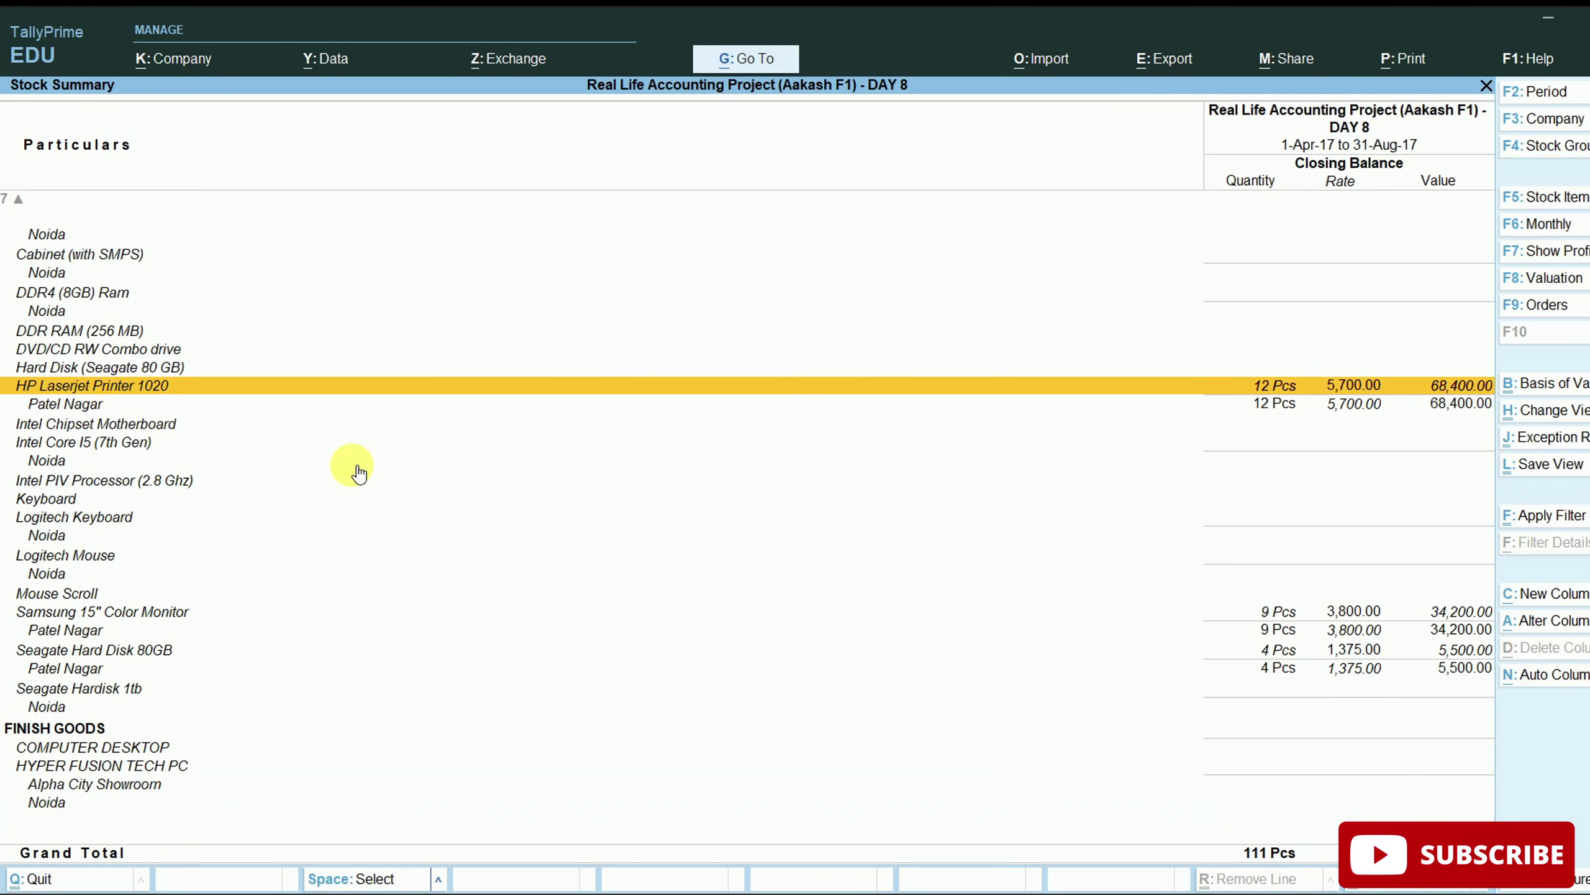
{"action": "key", "text": "space"}
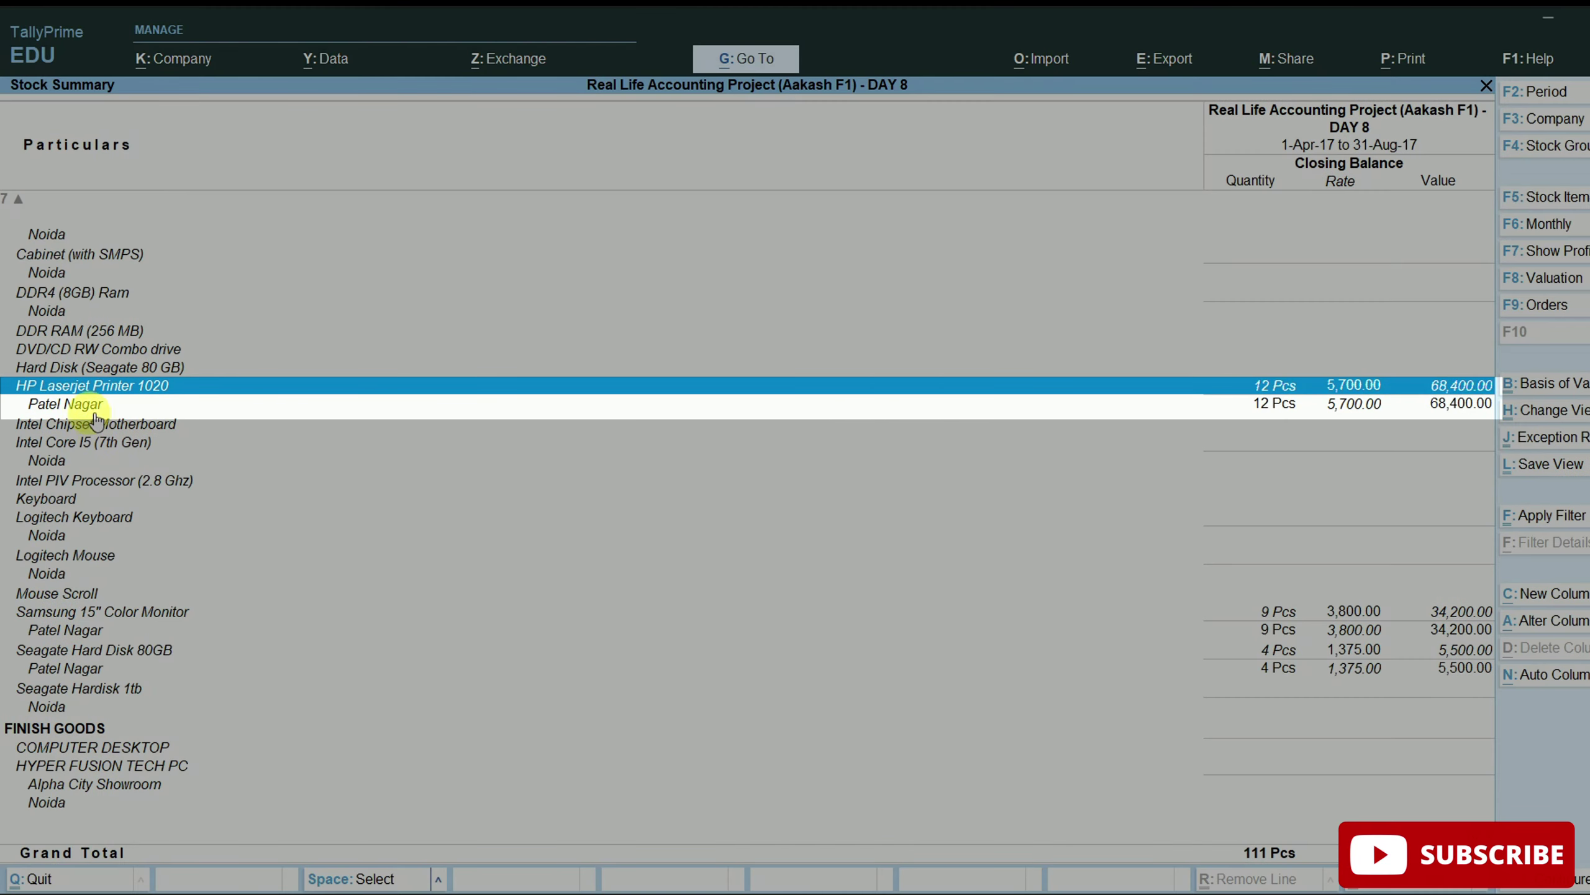
{"action": "key", "text": "space"}
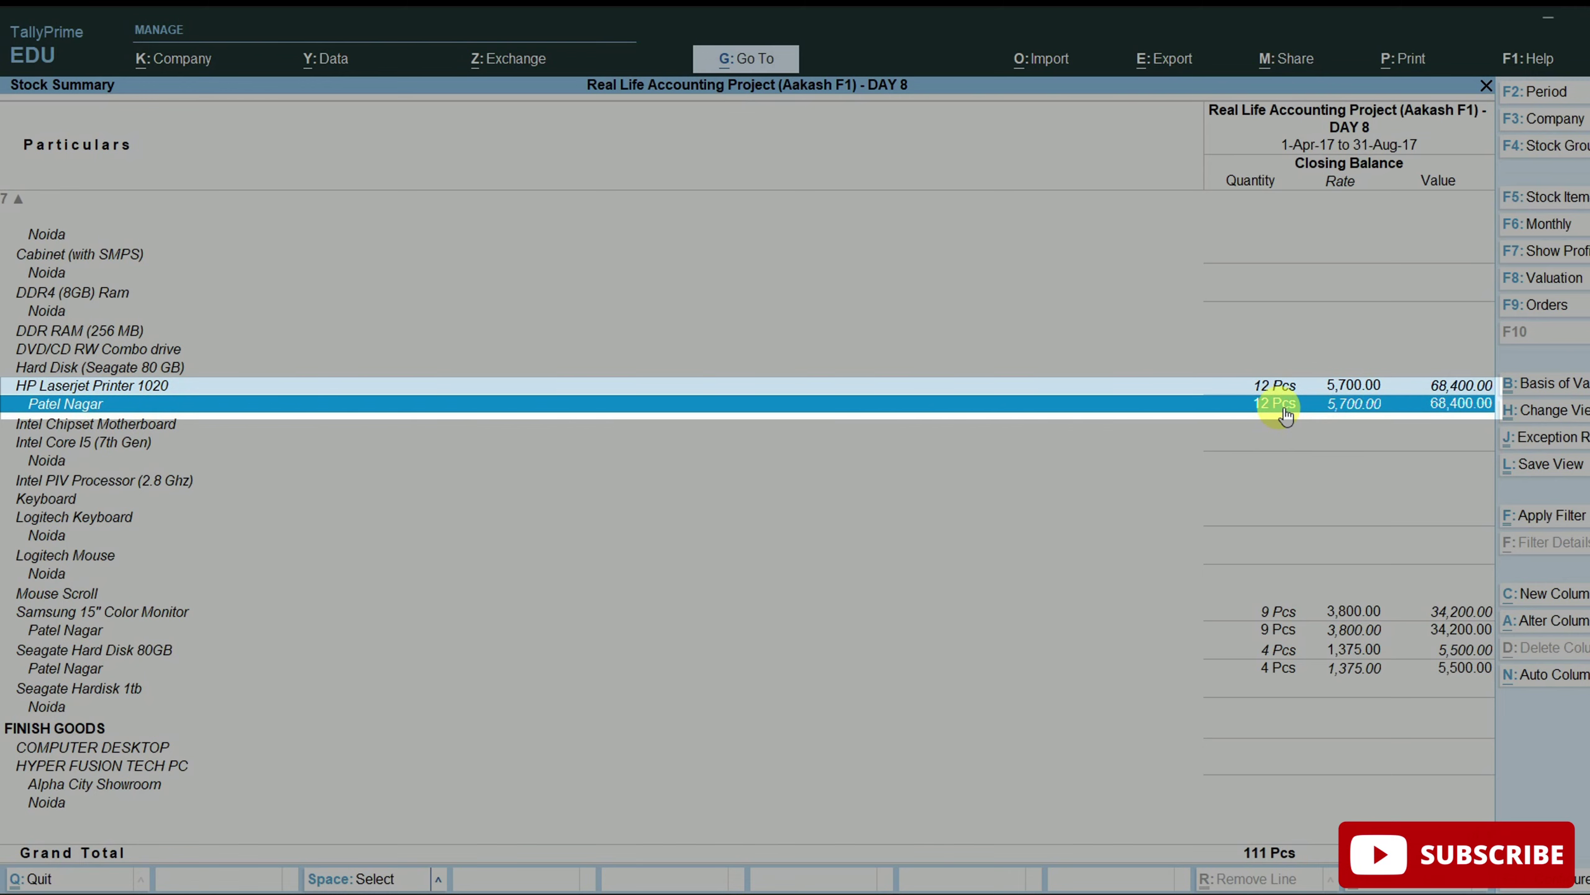
{"action": "key", "text": "Escape"}
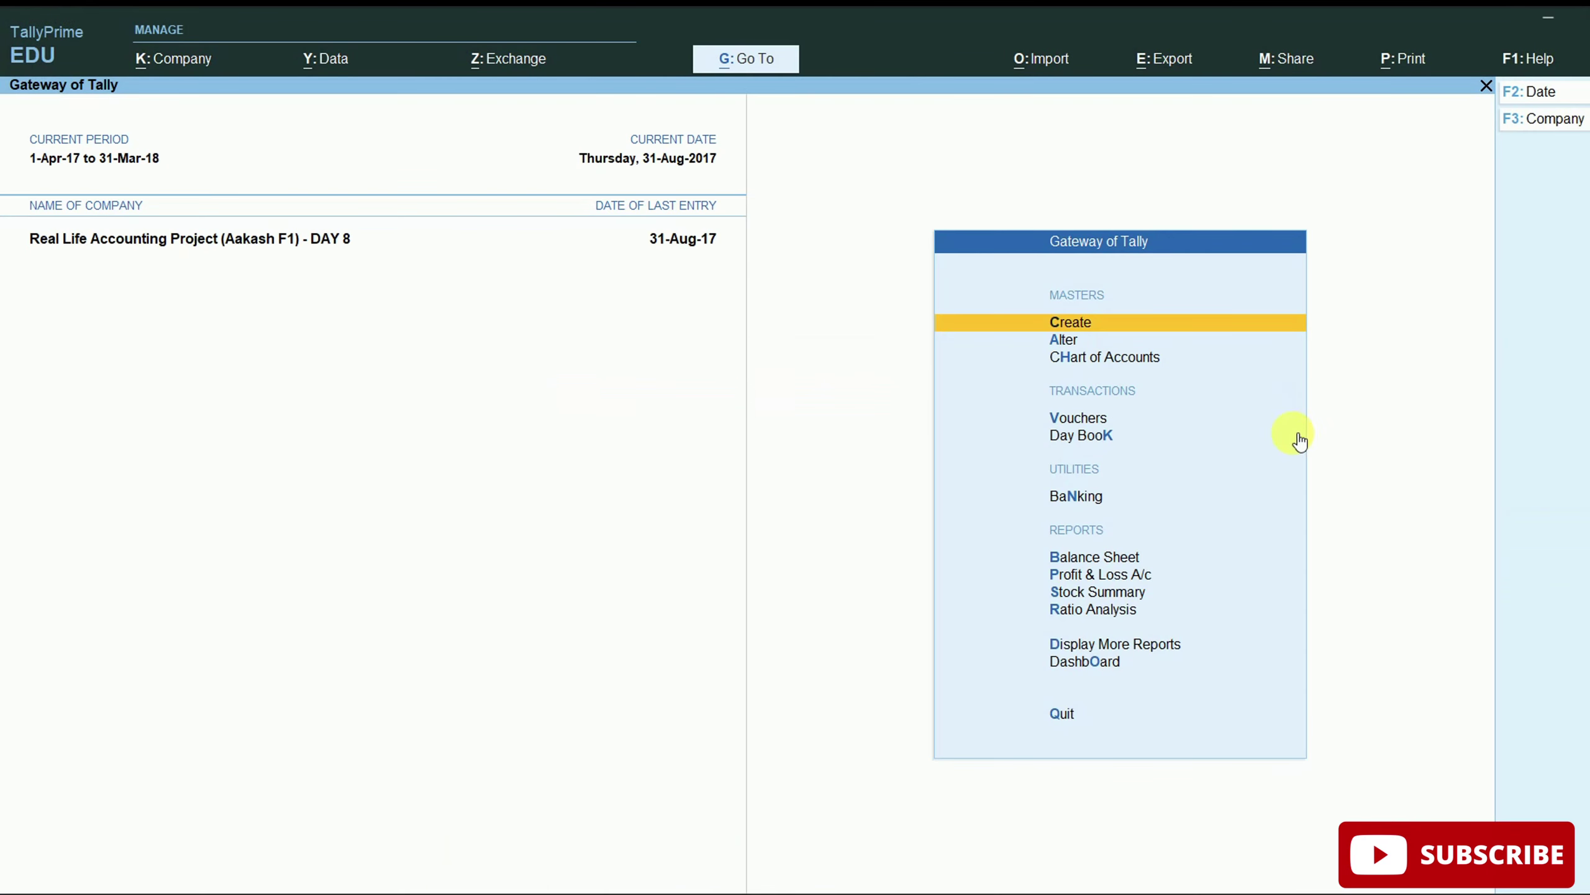
Start a new Stock Journal voucher and set its date to 1-9-2017.
{"action": "left_click", "coordinate": [1093, 421]}
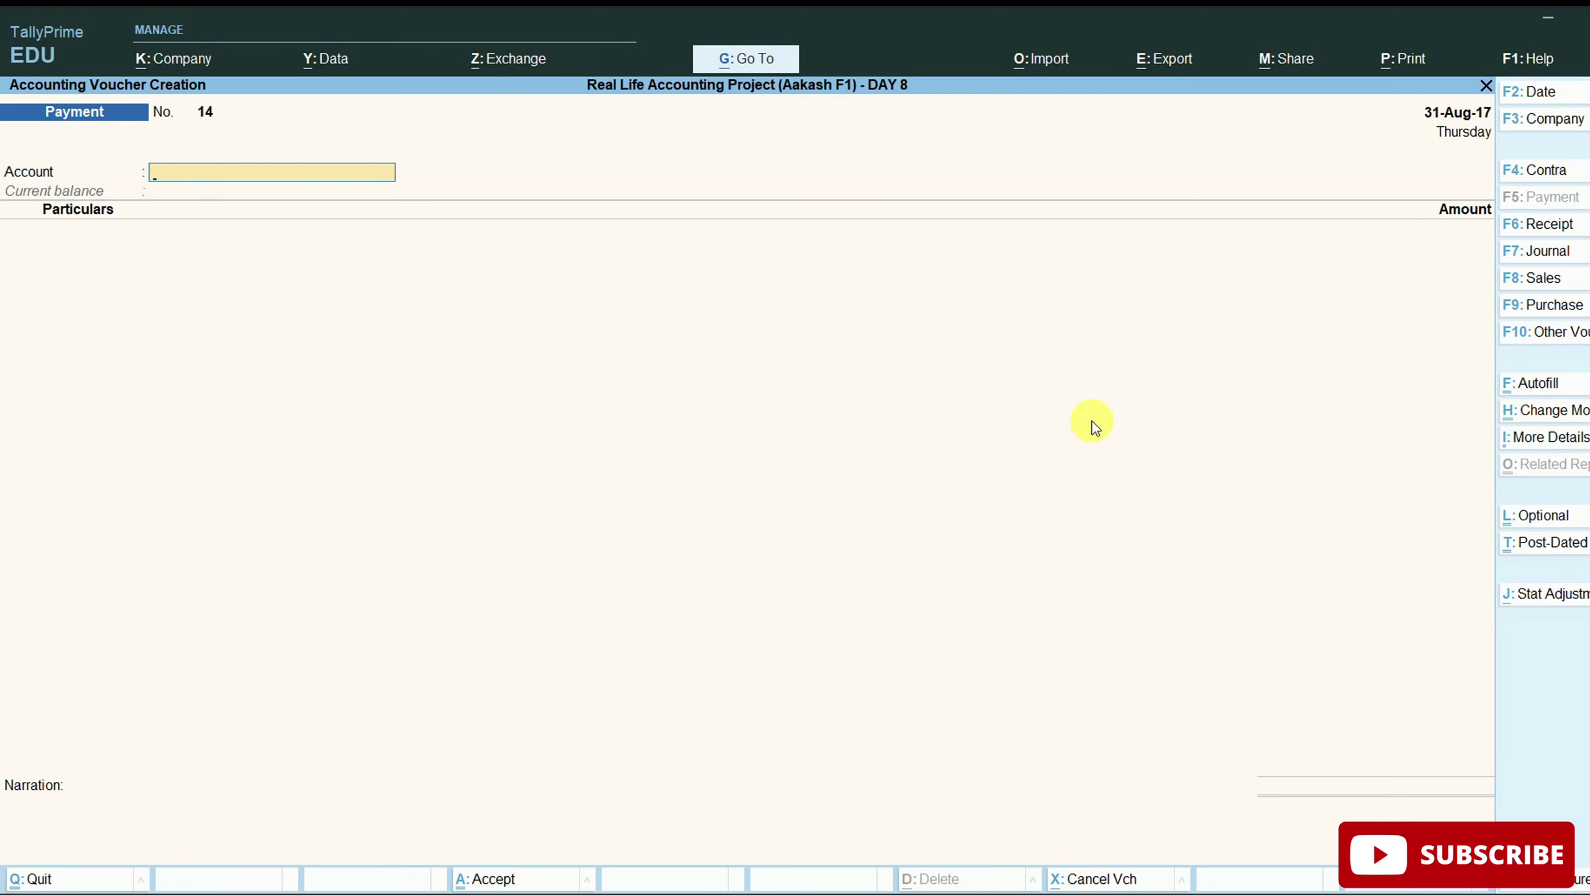
{"action": "key", "text": "alt+F7"}
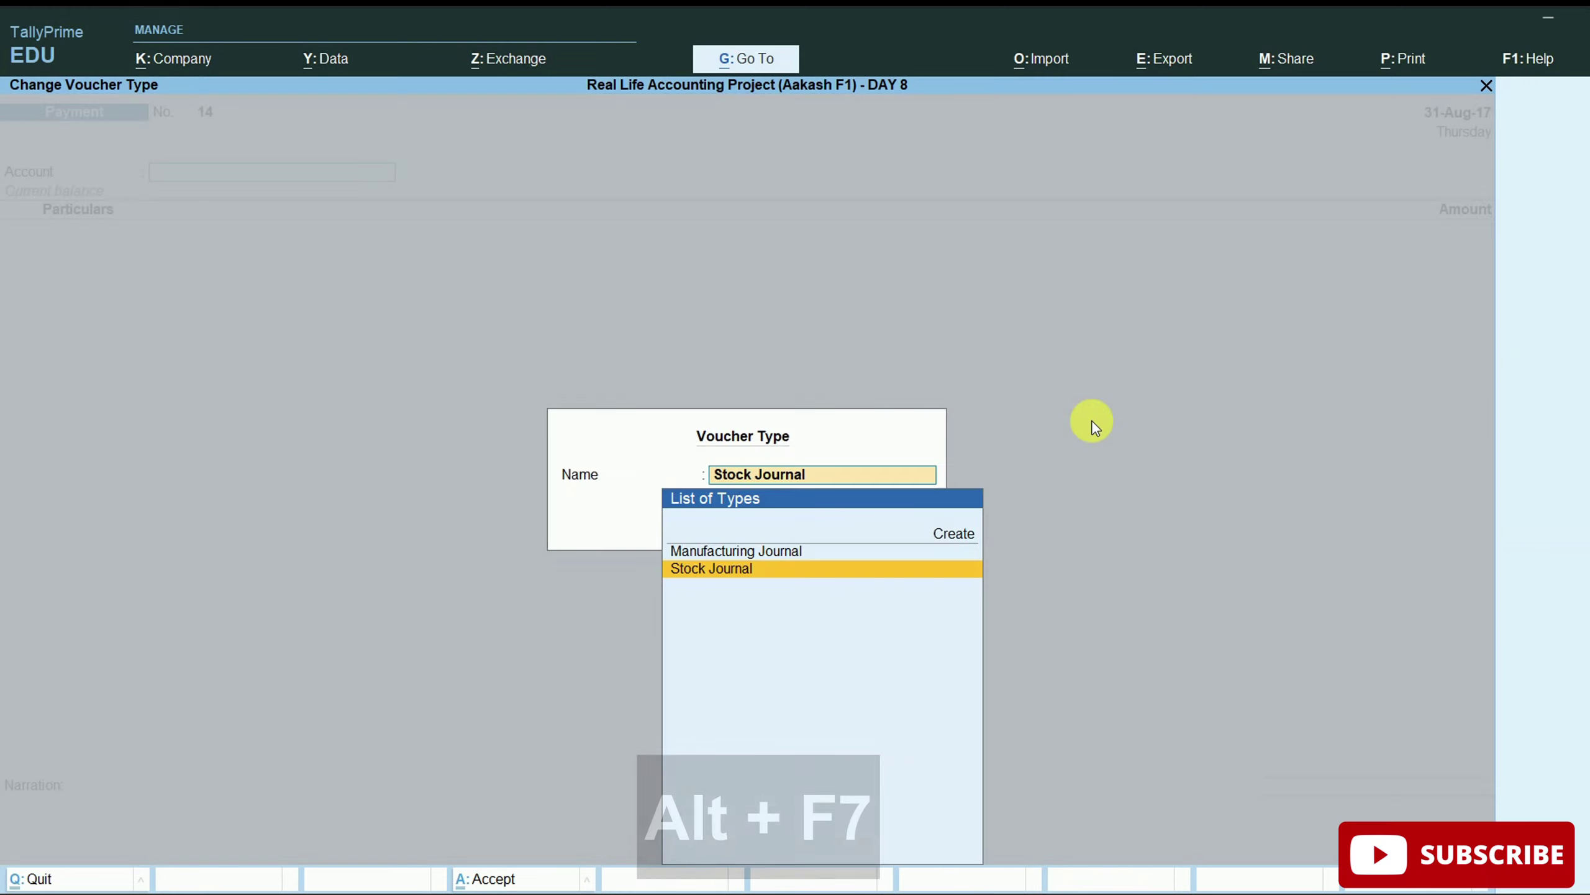
{"action": "key", "text": "Up"}
{"action": "key", "text": "Down"}
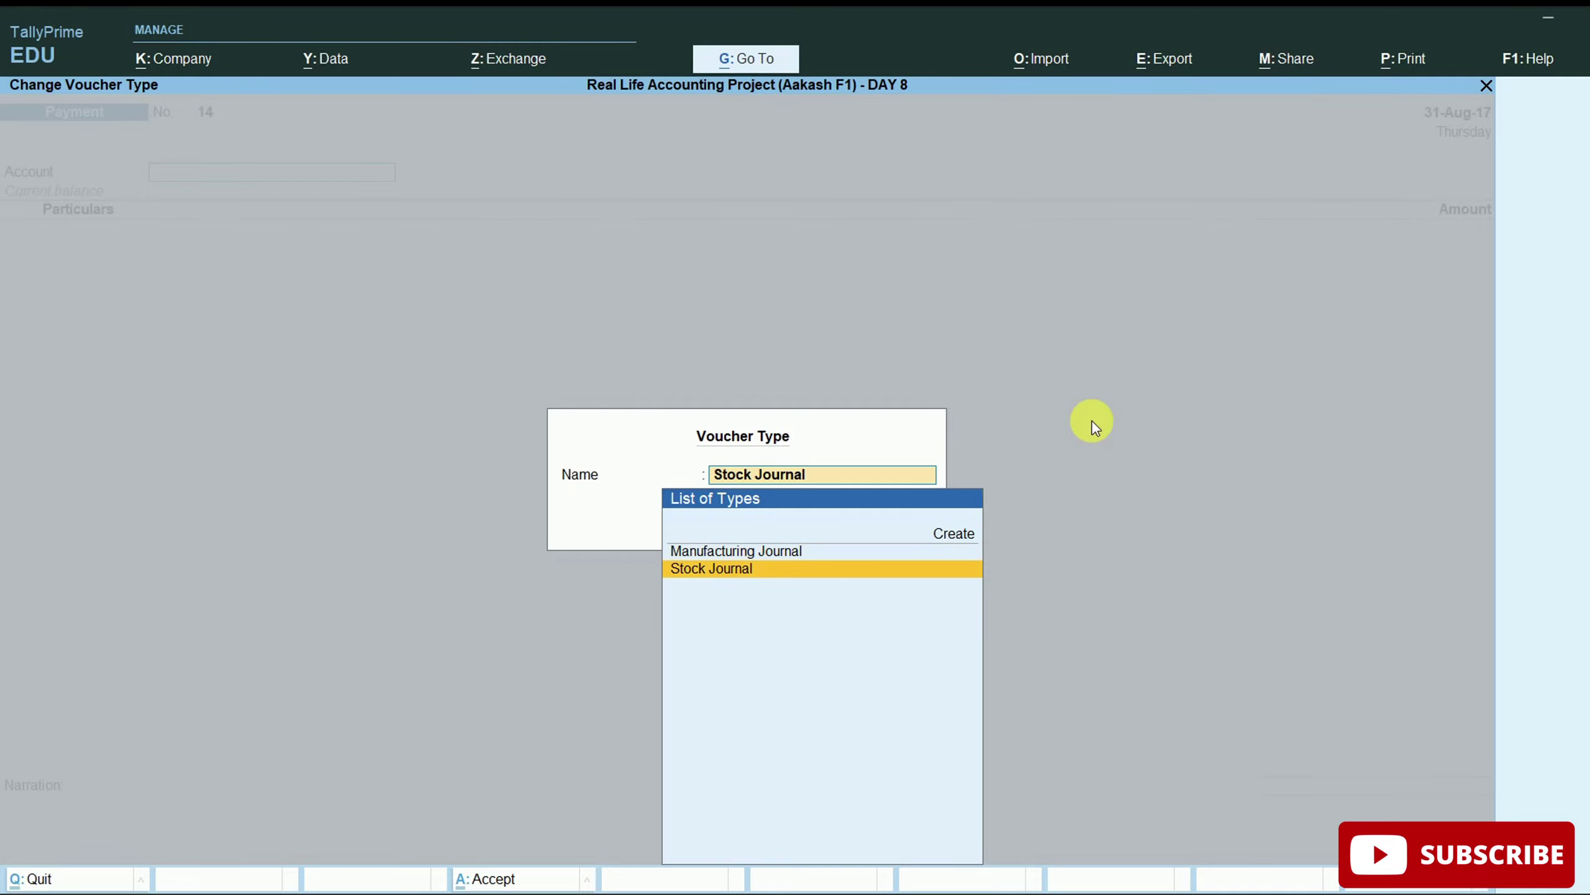
{"action": "key", "text": "Up"}
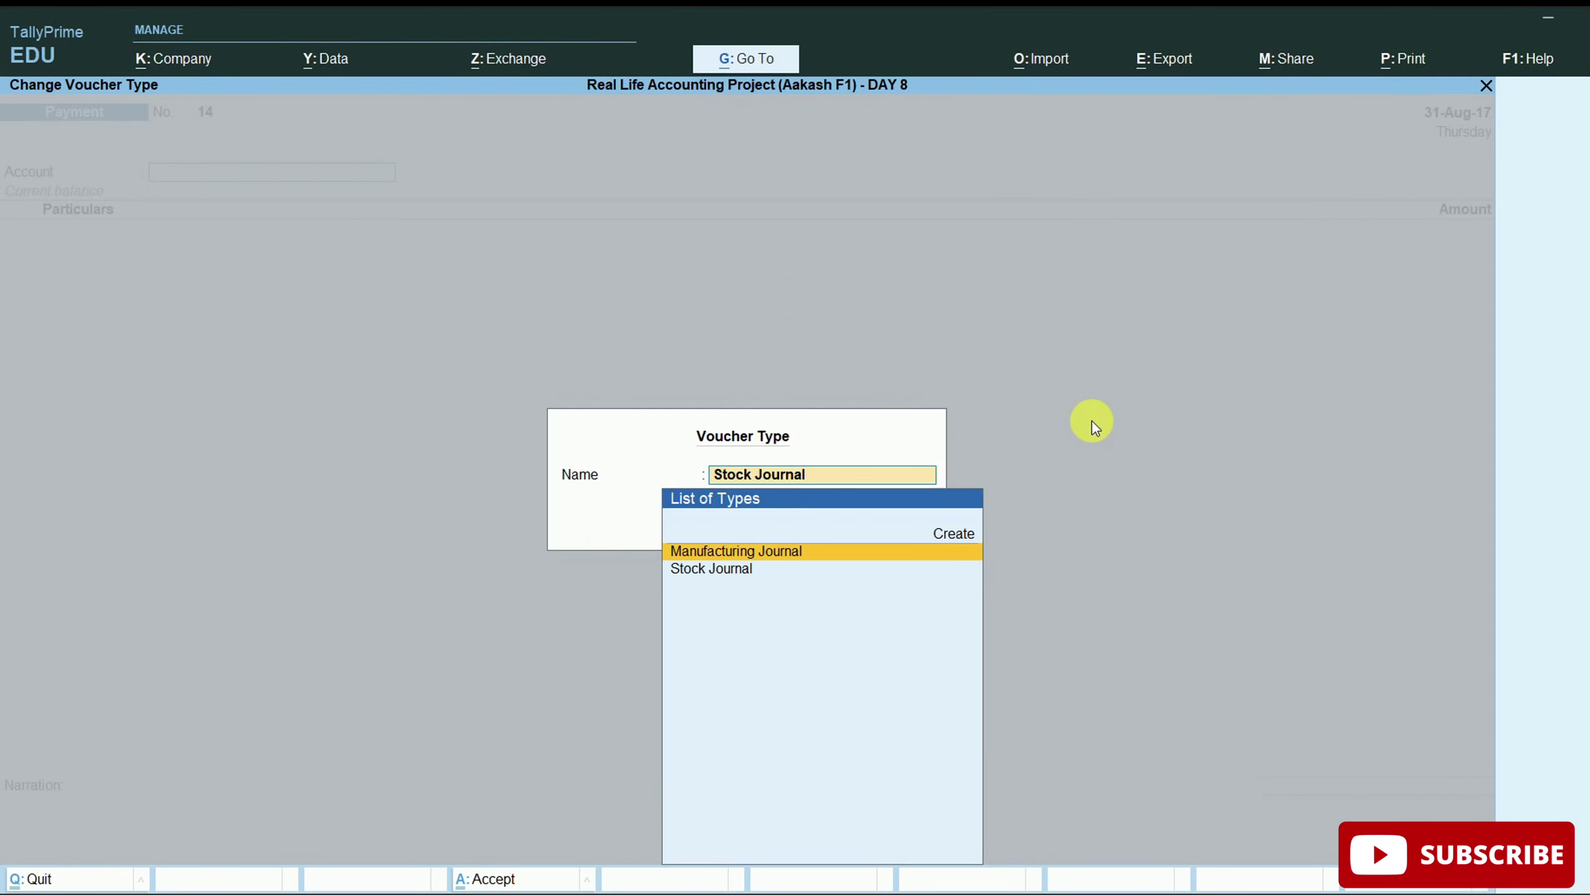
{"action": "key", "text": "Down"}
{"action": "key", "text": "Return"}
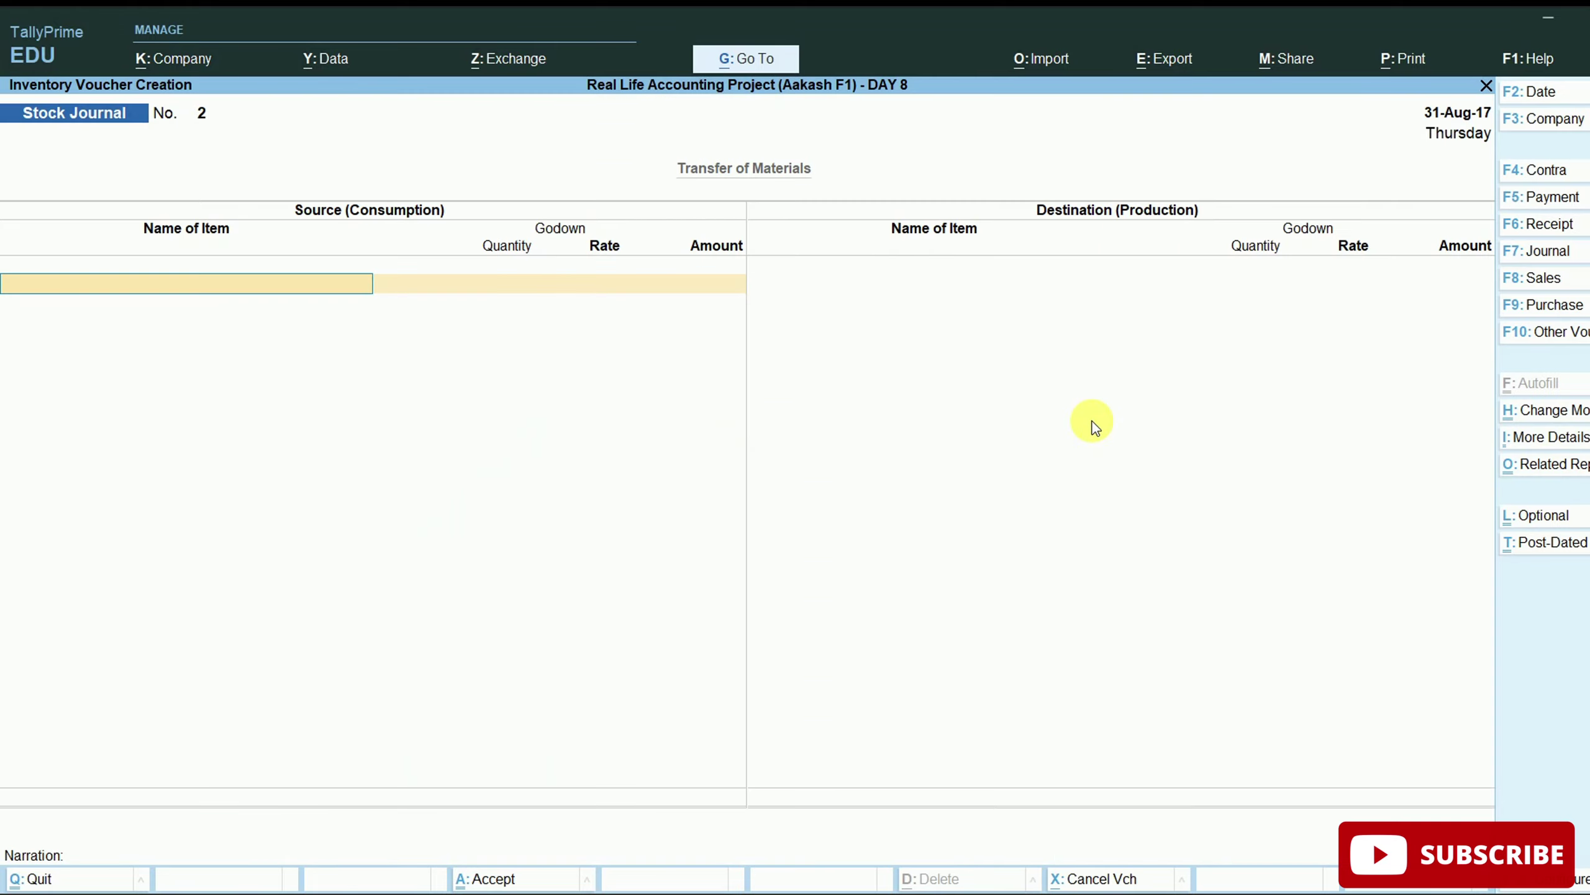
{"action": "left_click", "coordinate": [1583, 95]}
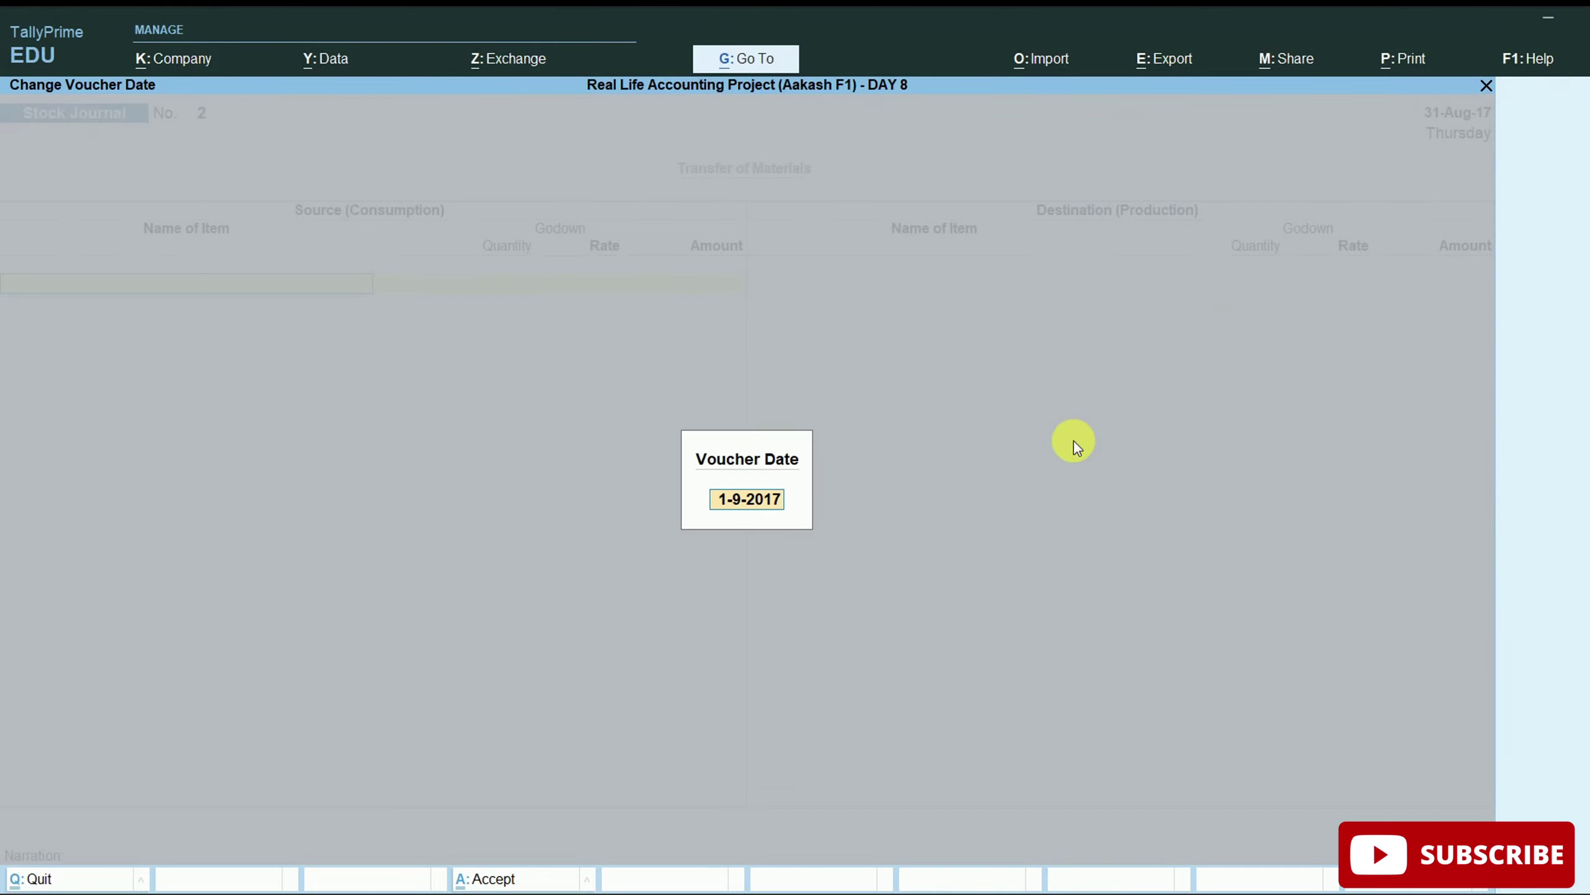
{"action": "key", "text": "Return"}
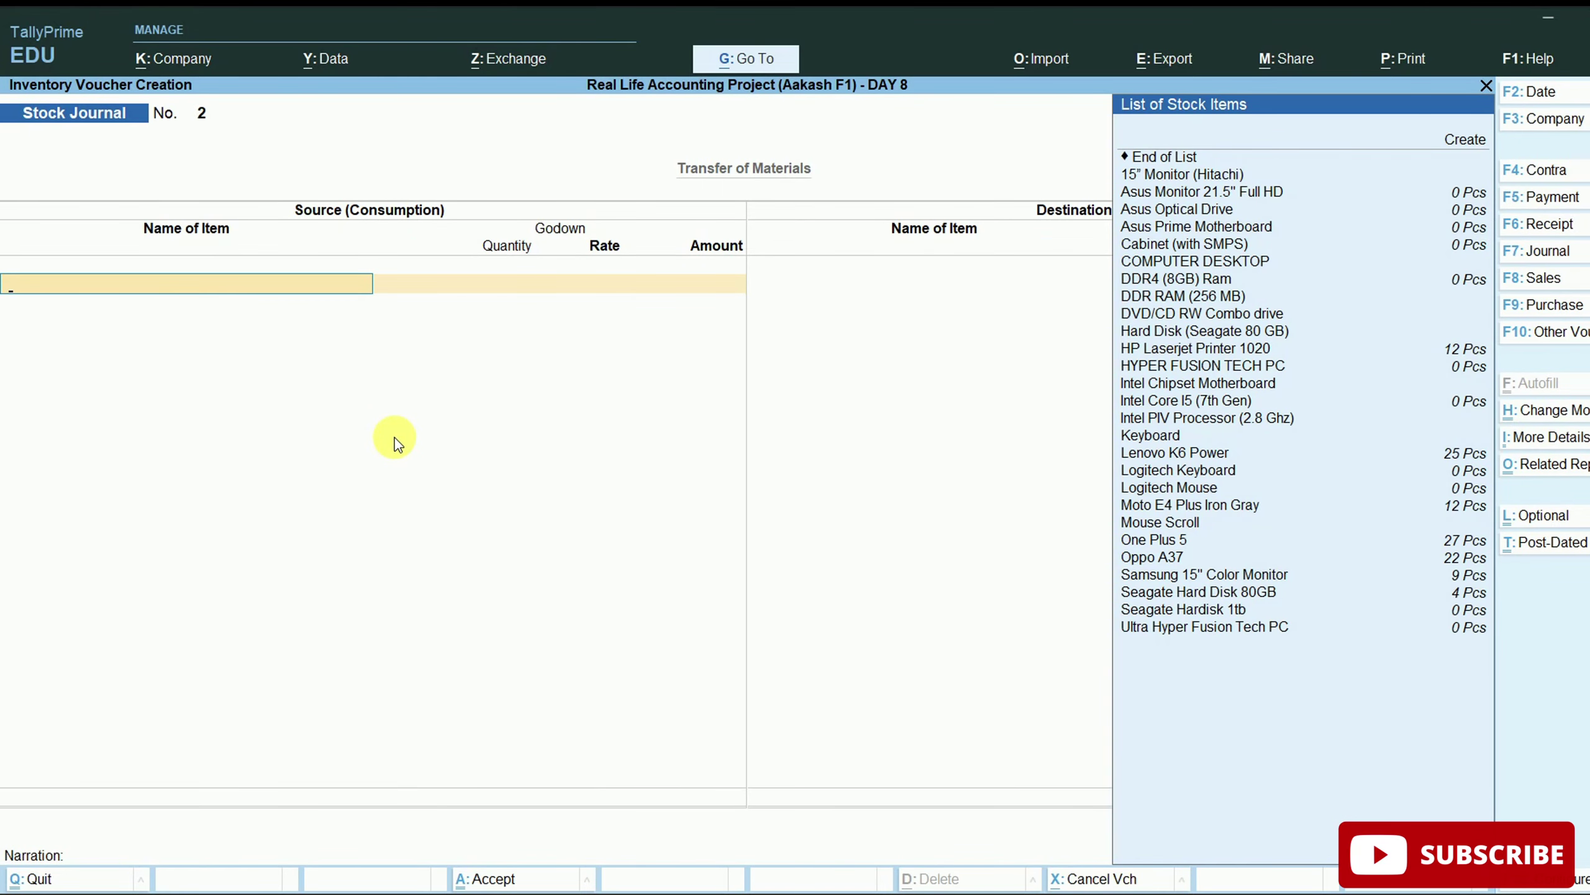
Add One Plus 5 from the Noida godown to the source side with a quantity of 5, keeping the proposed rate.
{"action": "type", "text": "One"}
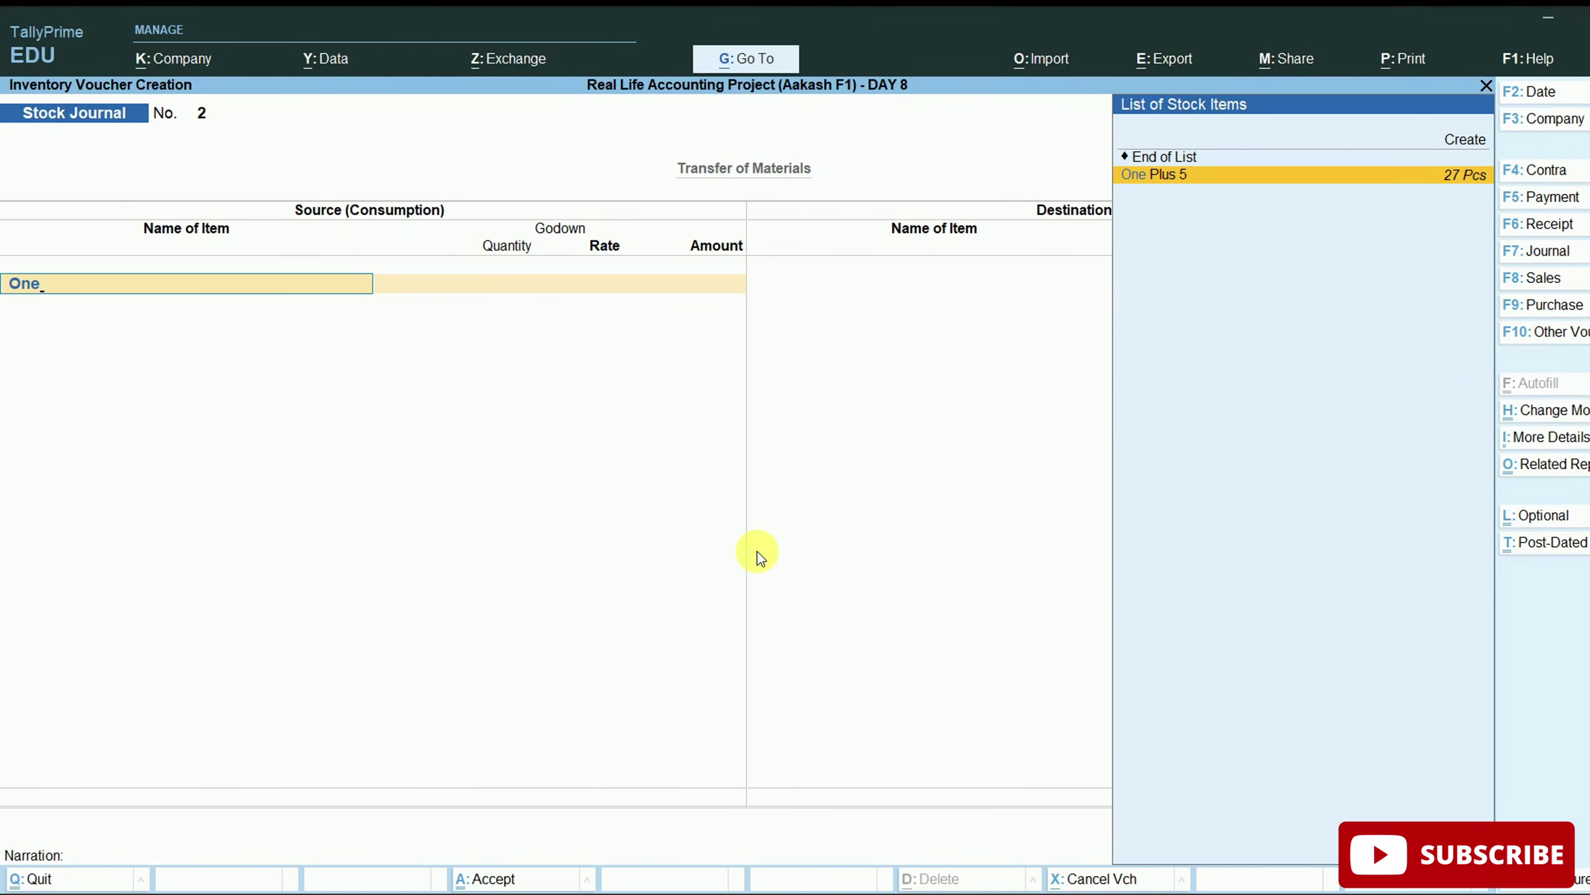
{"action": "left_click", "coordinate": [1470, 185]}
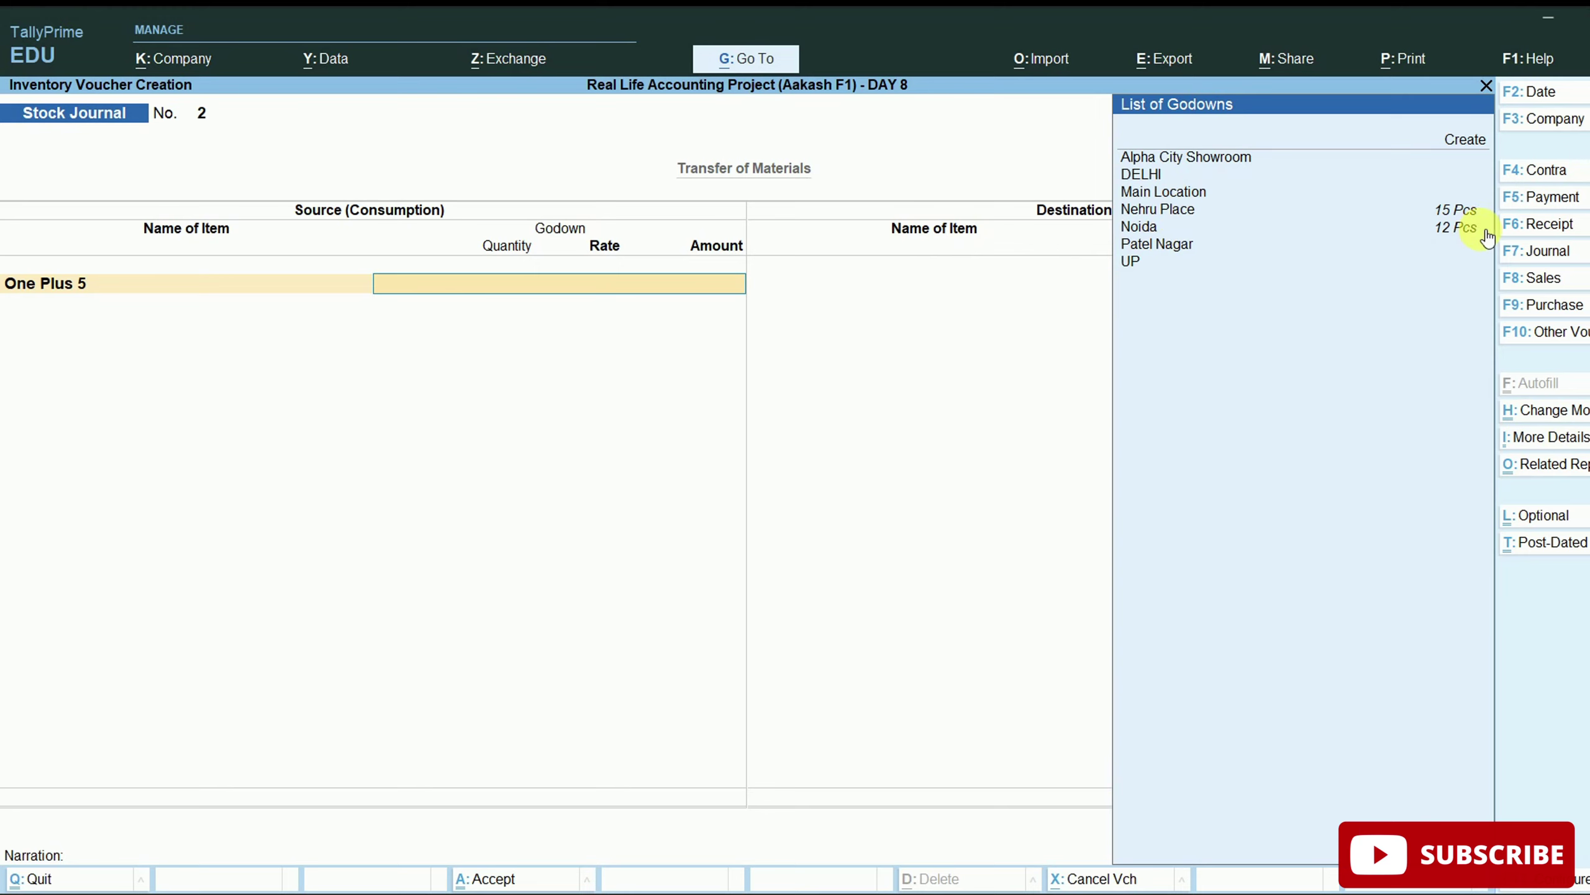
{"action": "left_click", "coordinate": [1447, 236]}
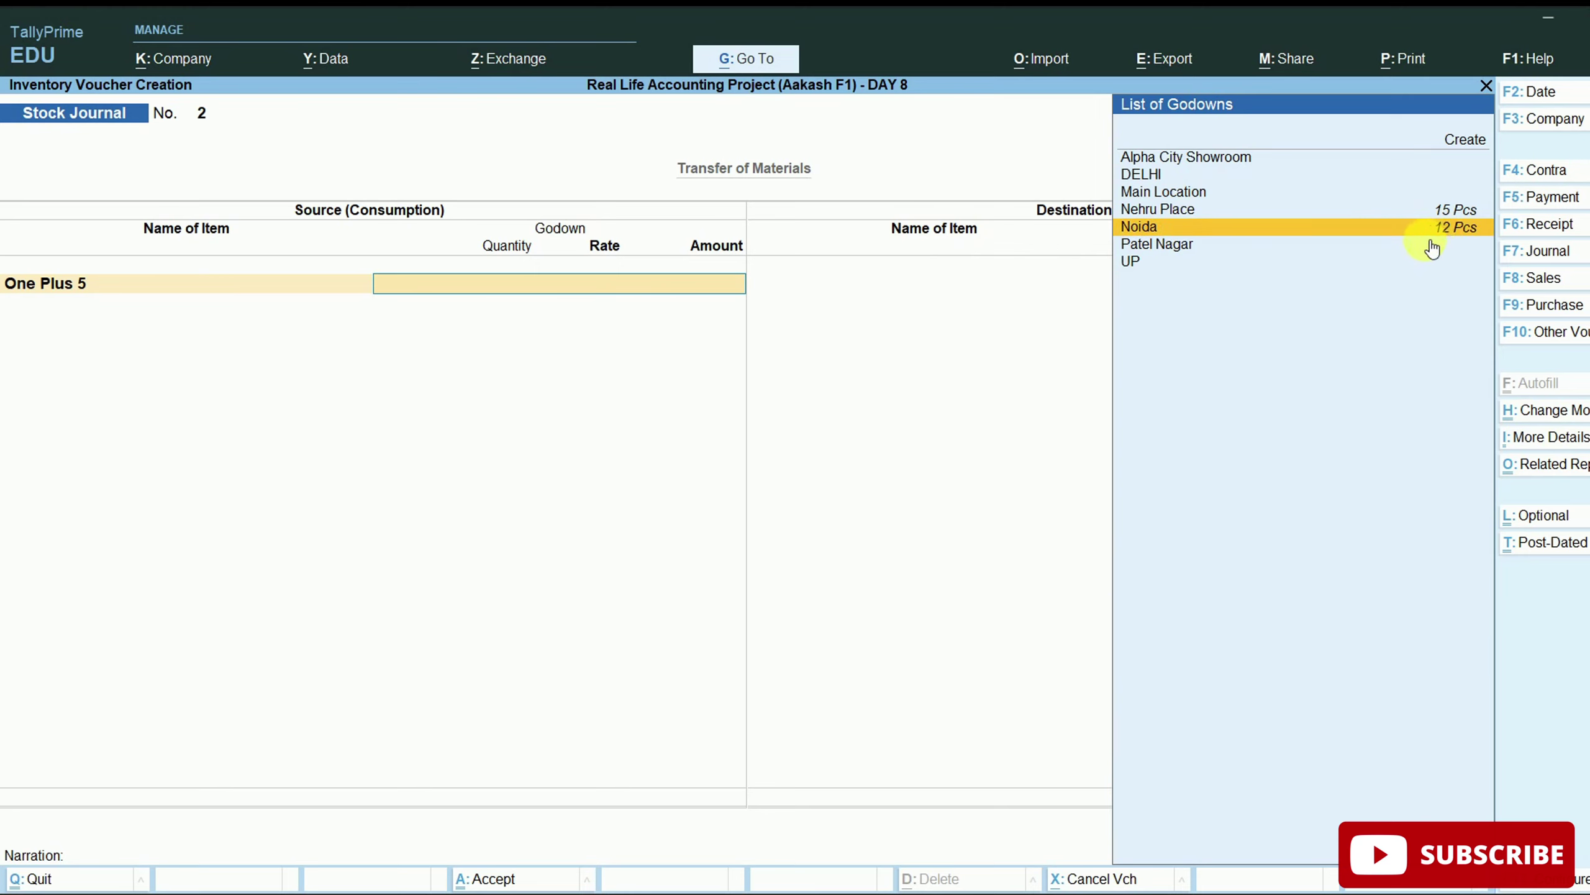
{"action": "left_click", "coordinate": [1446, 231]}
{"action": "type", "text": "5"}
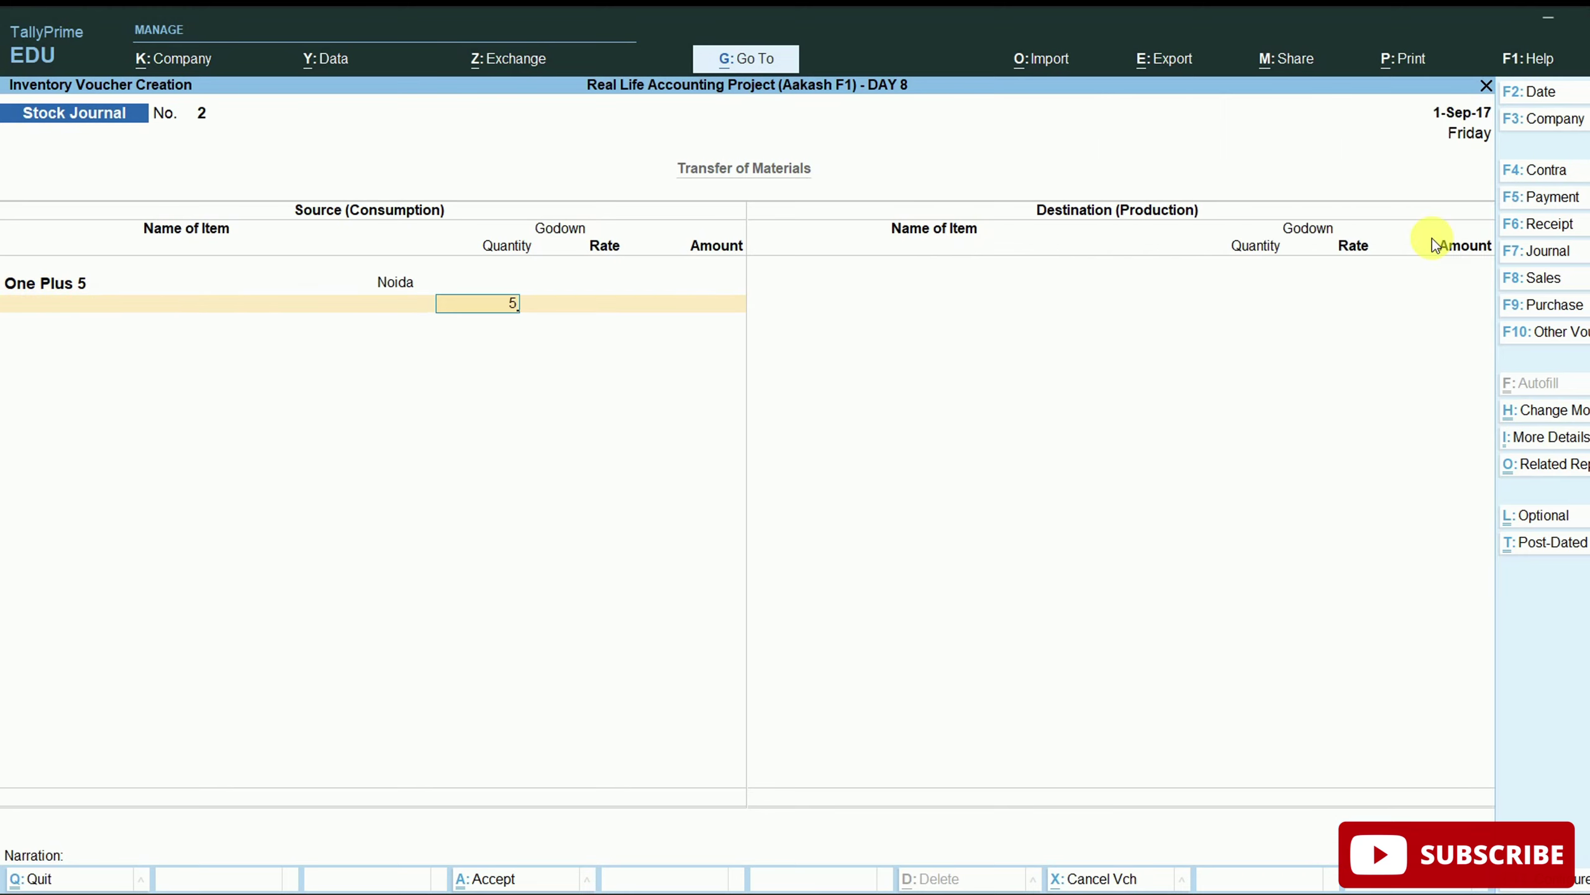
{"action": "key", "text": "Return"}
{"action": "key", "text": "Return"}
{"action": "key", "text": "Return"}
Add HP Laserjet Printer 1020 from the Patel Nagar godown to the source side with a quantity of 8, and finish the source list.
{"action": "type", "text": "Hp"}
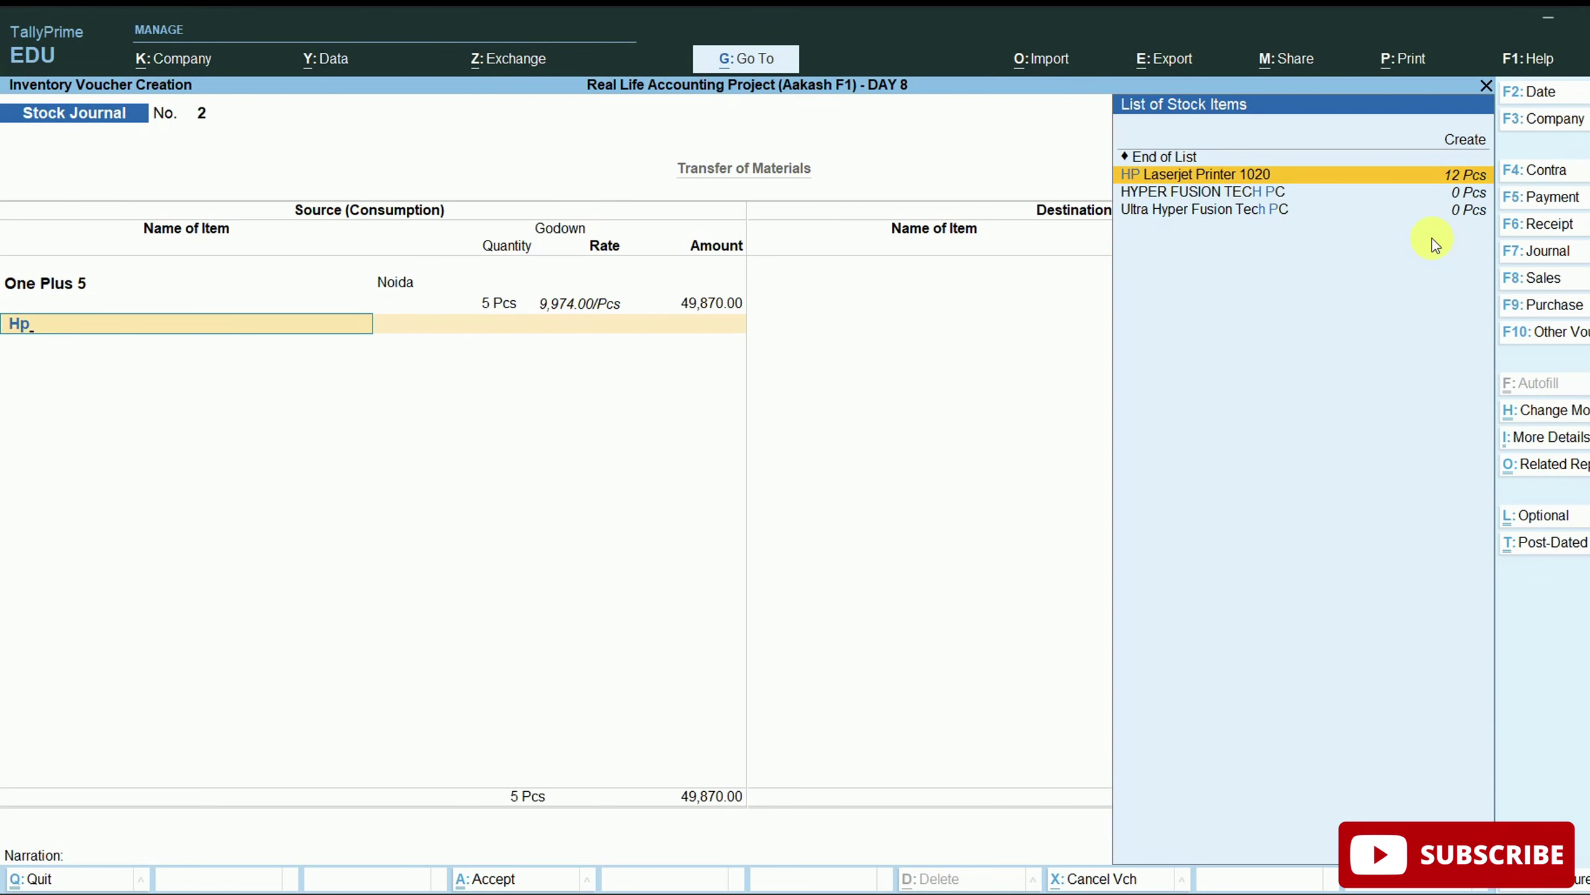
{"action": "key", "text": "Return"}
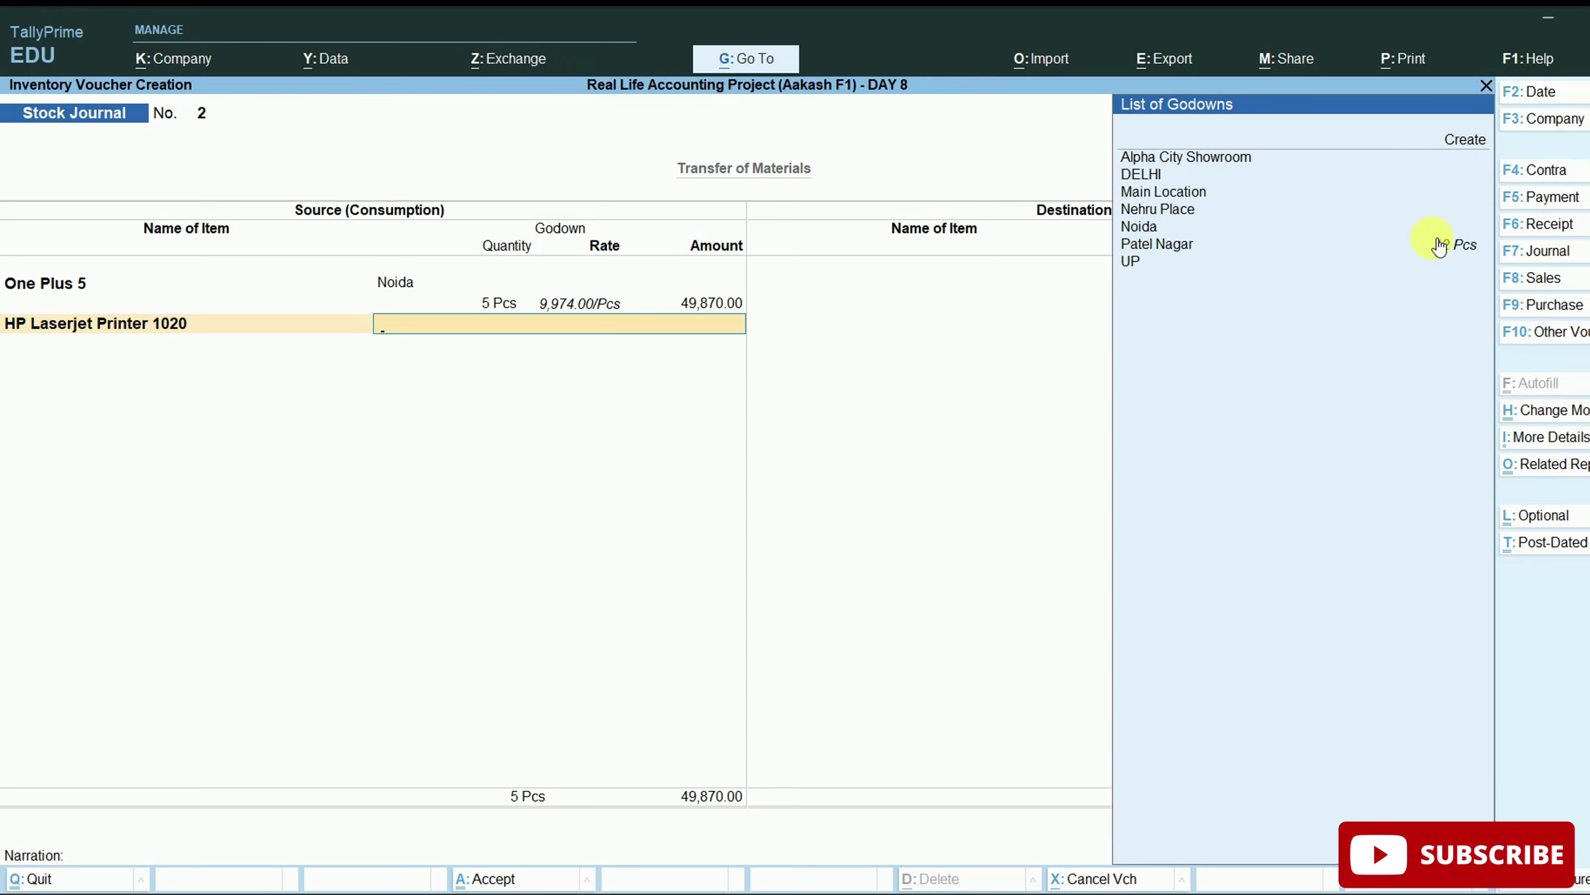
{"action": "left_click", "coordinate": [1446, 243]}
{"action": "key", "text": "Return"}
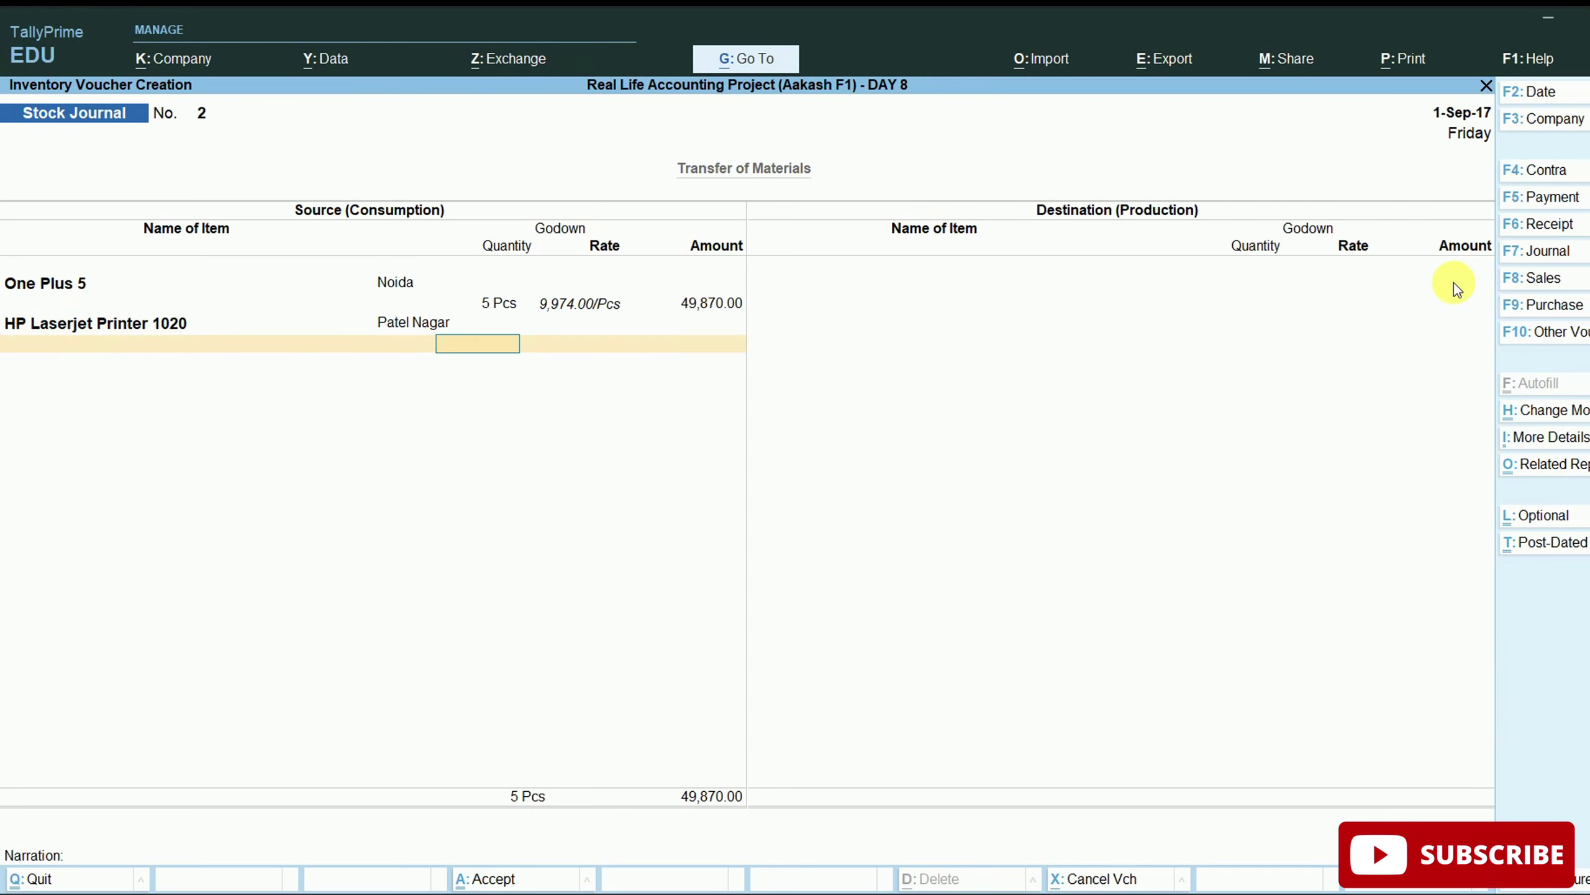
{"action": "type", "text": "8"}
{"action": "key", "text": "Return"}
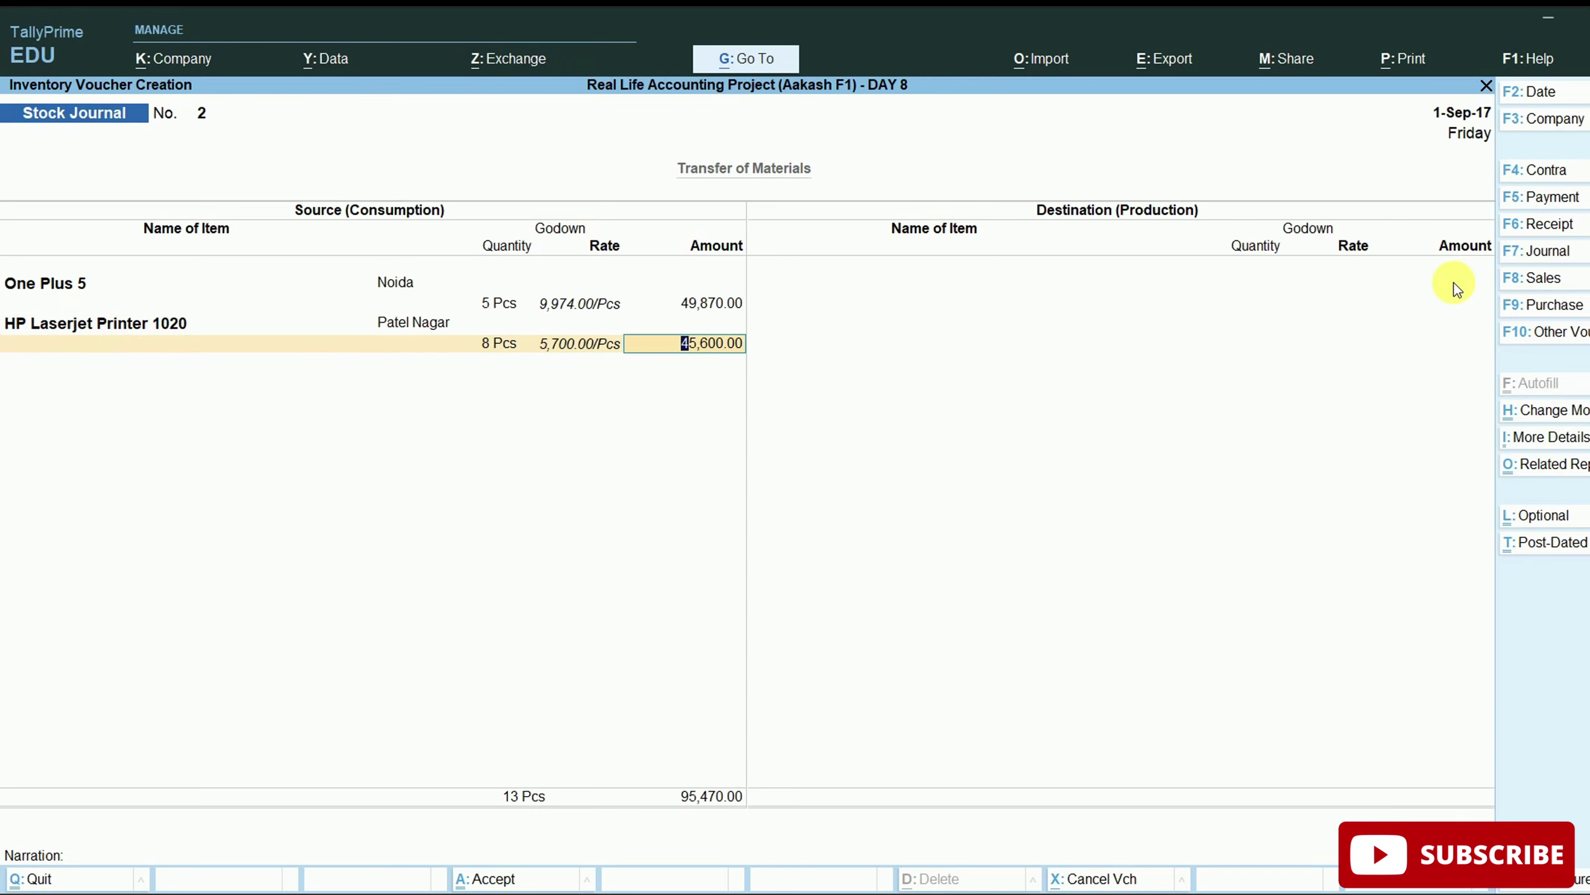
{"action": "key", "text": "Return"}
{"action": "key", "text": "Return"}
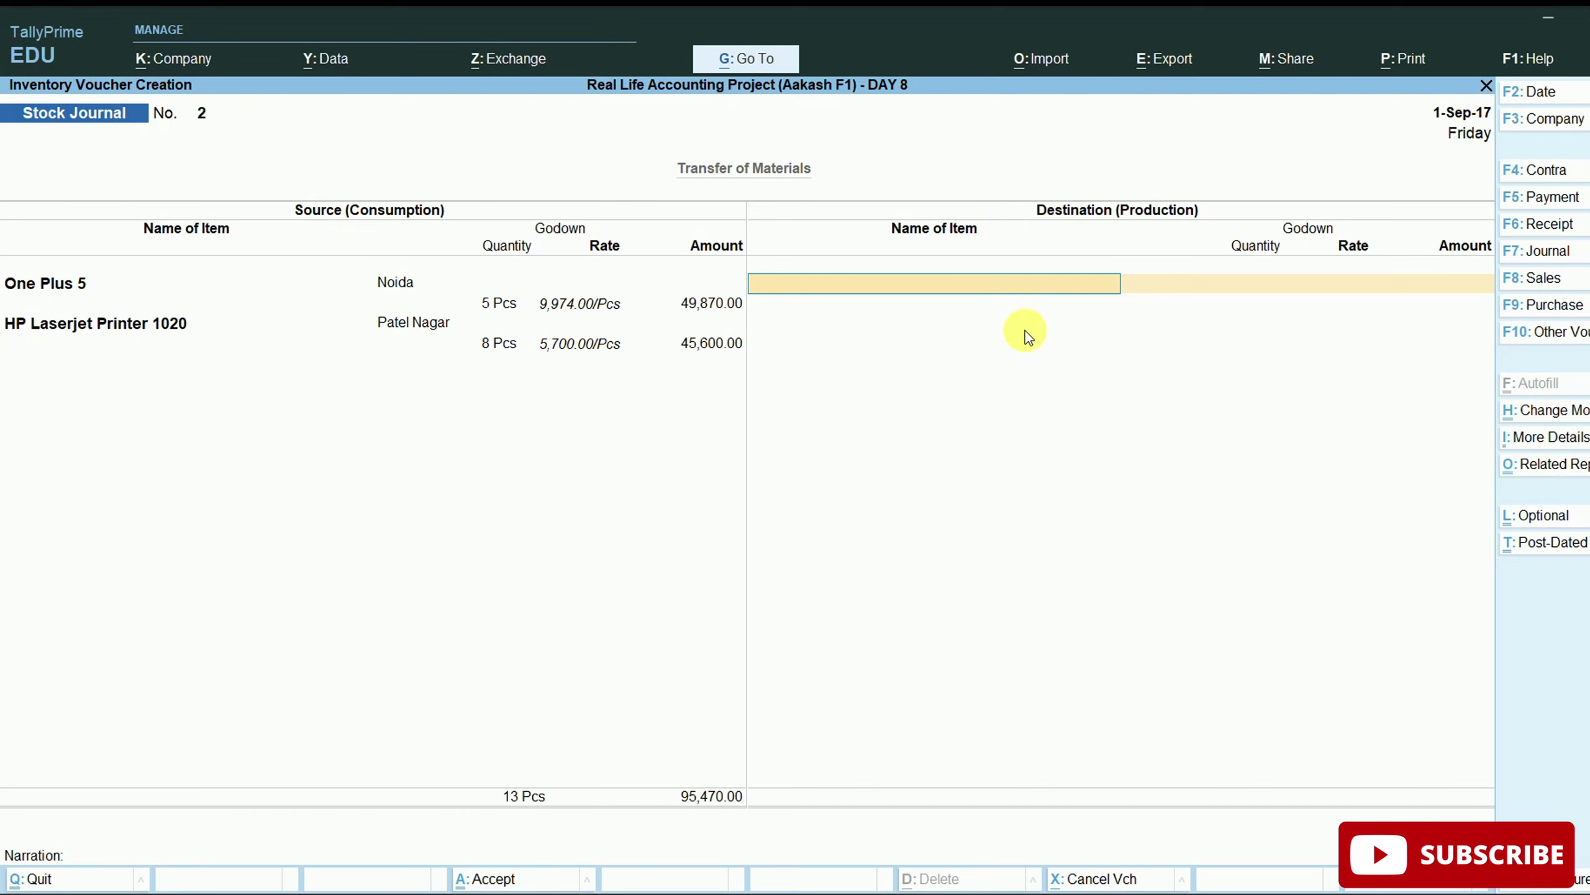
Add One Plus 5 to the destination side at Nehru Place with quantity 5 and rate 9974, without any additional cost.
{"action": "left_click", "coordinate": [908, 291]}
{"action": "type", "text": "One"}
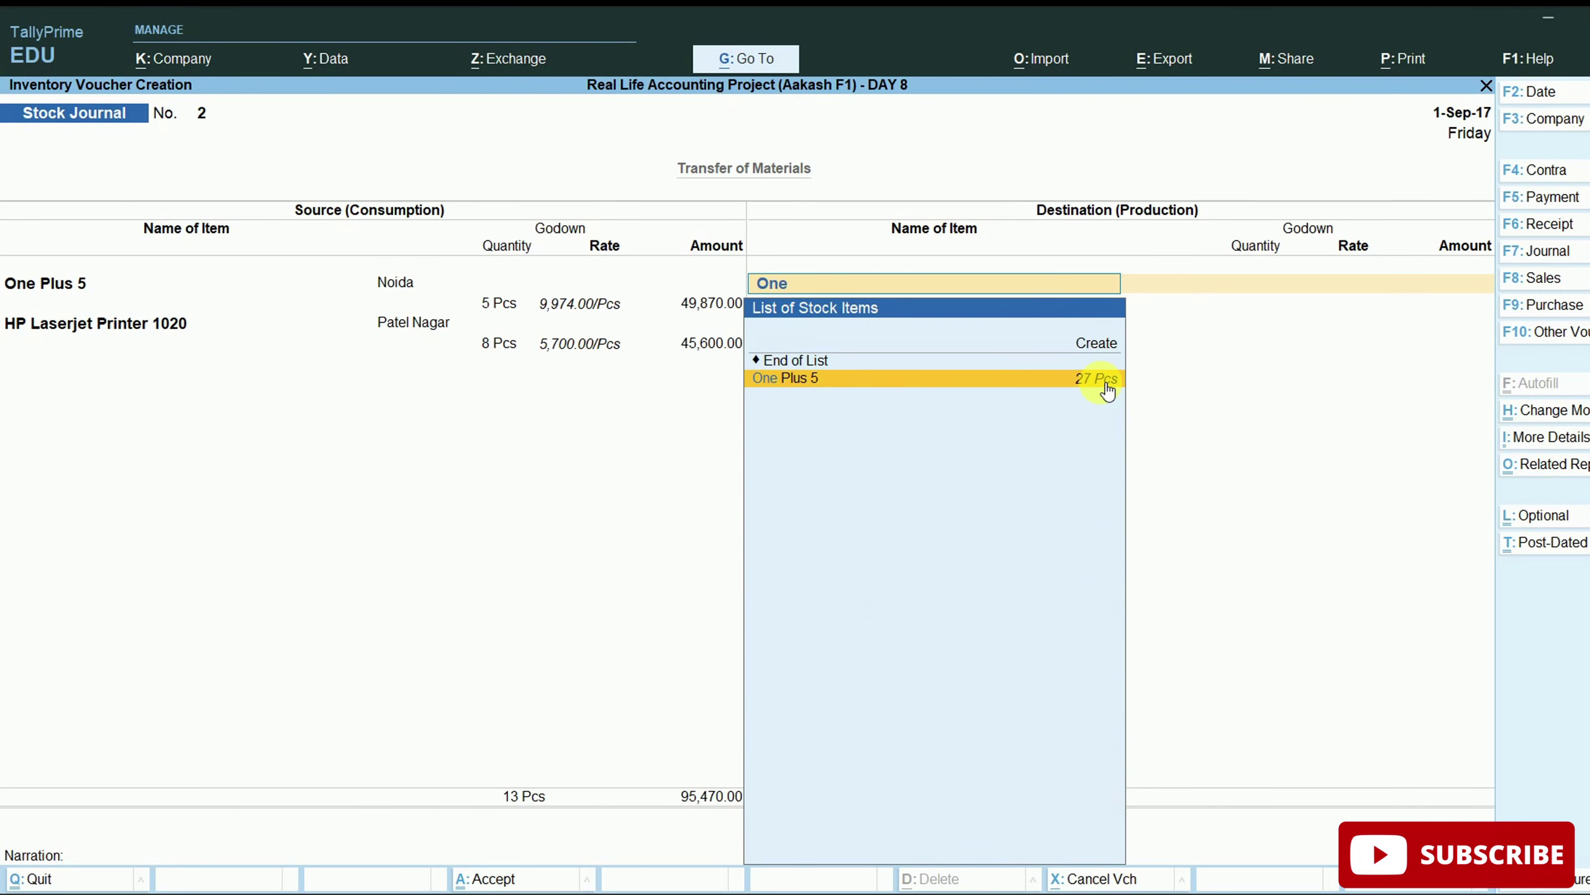
{"action": "left_click", "coordinate": [1107, 382]}
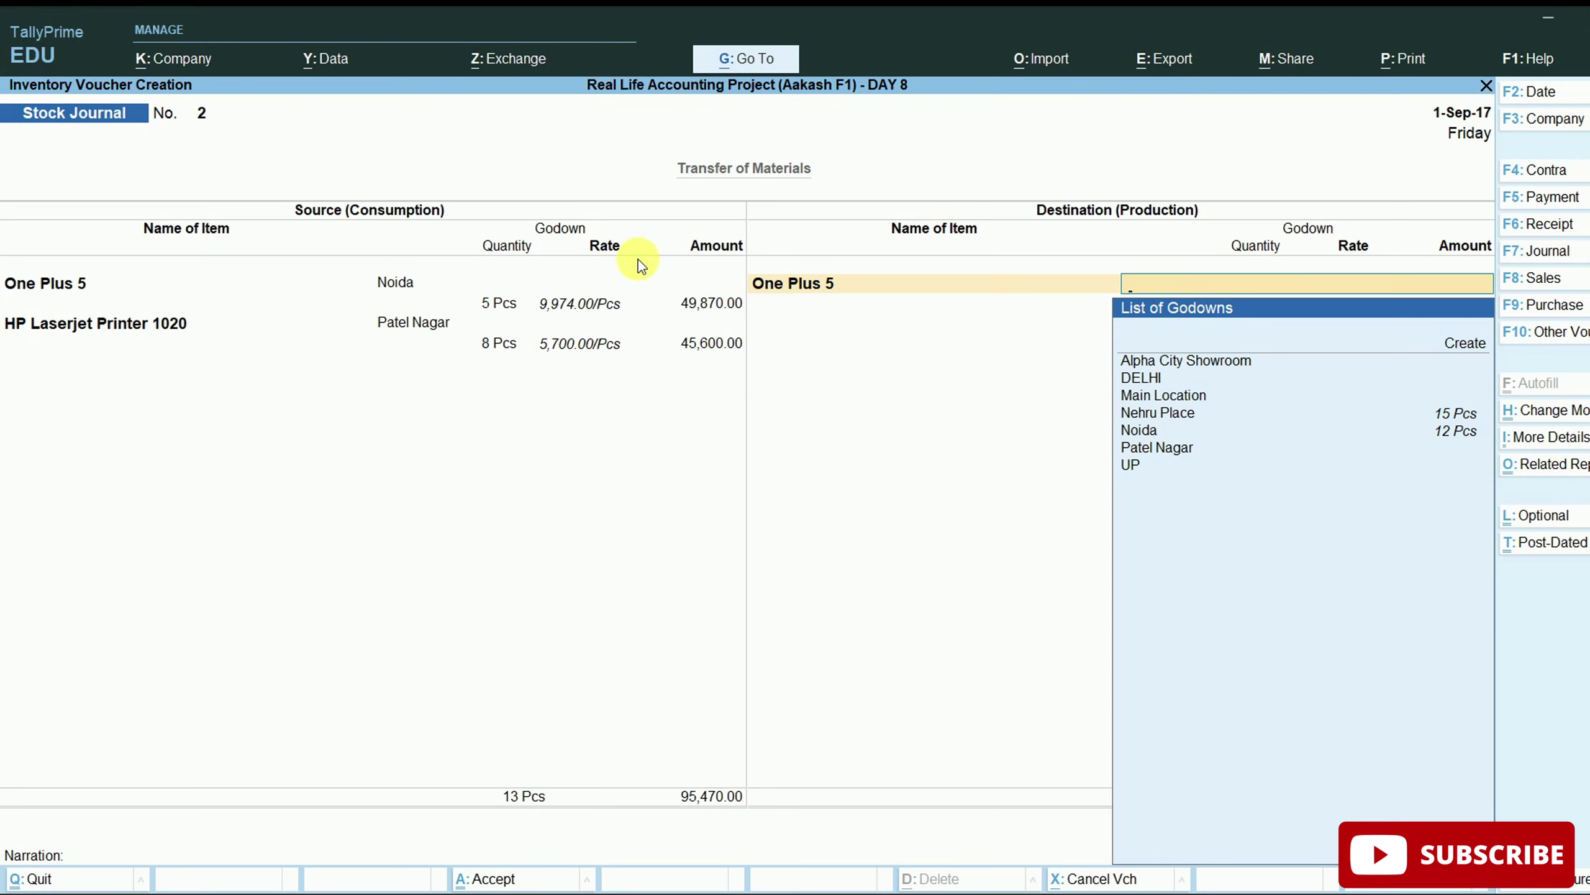
{"action": "left_click", "coordinate": [1218, 416]}
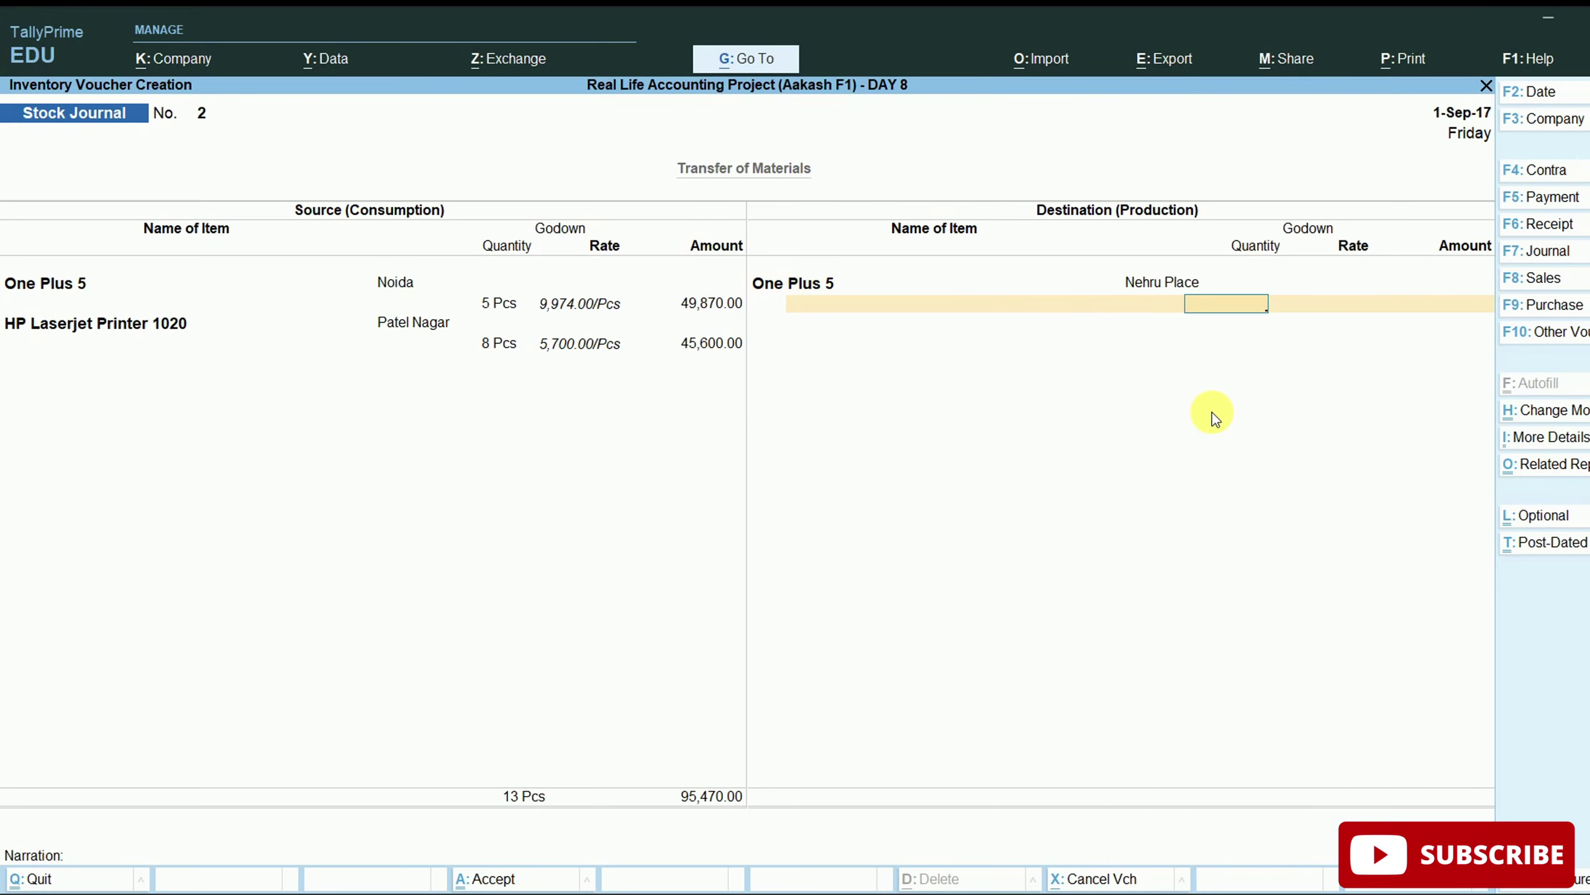
{"action": "type", "text": "5"}
{"action": "key", "text": "Return"}
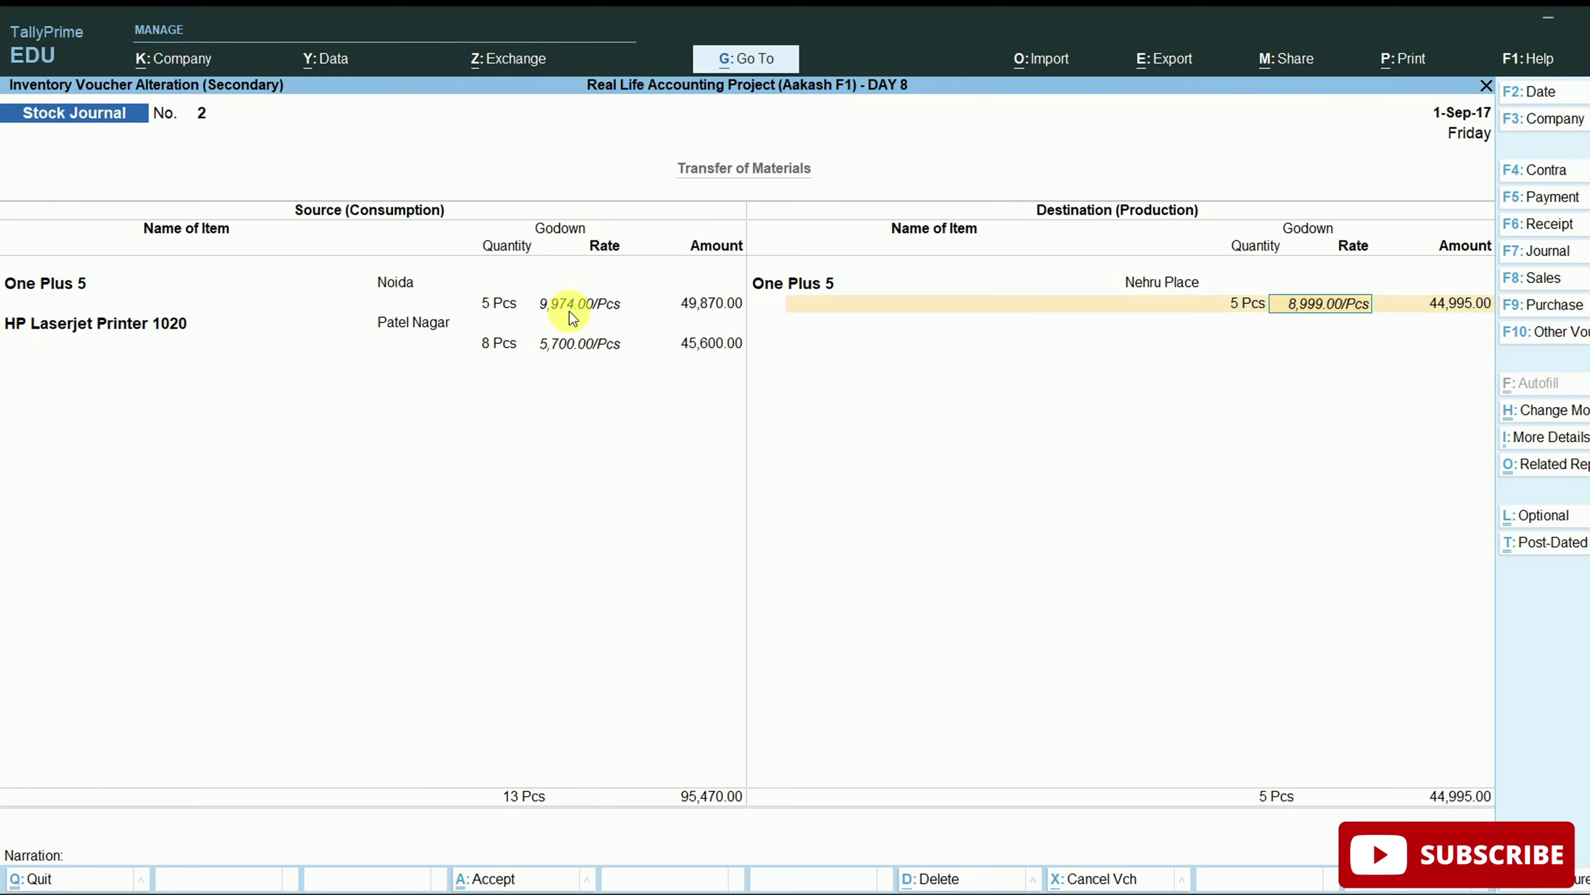
{"action": "type", "text": "9974"}
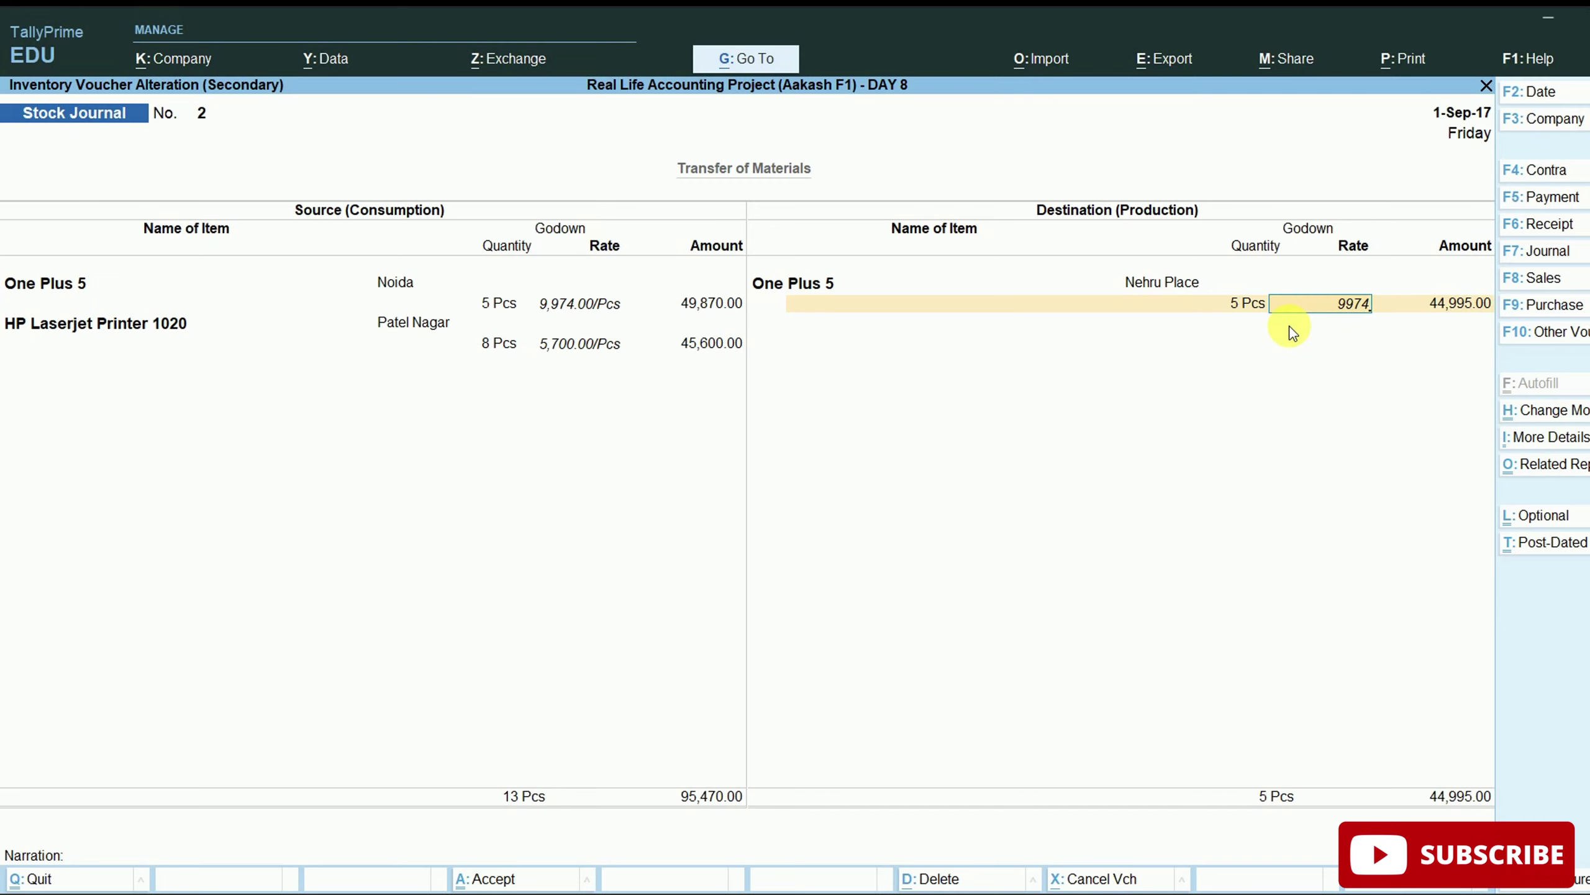
{"action": "key", "text": "Return"}
{"action": "key", "text": "Return"}
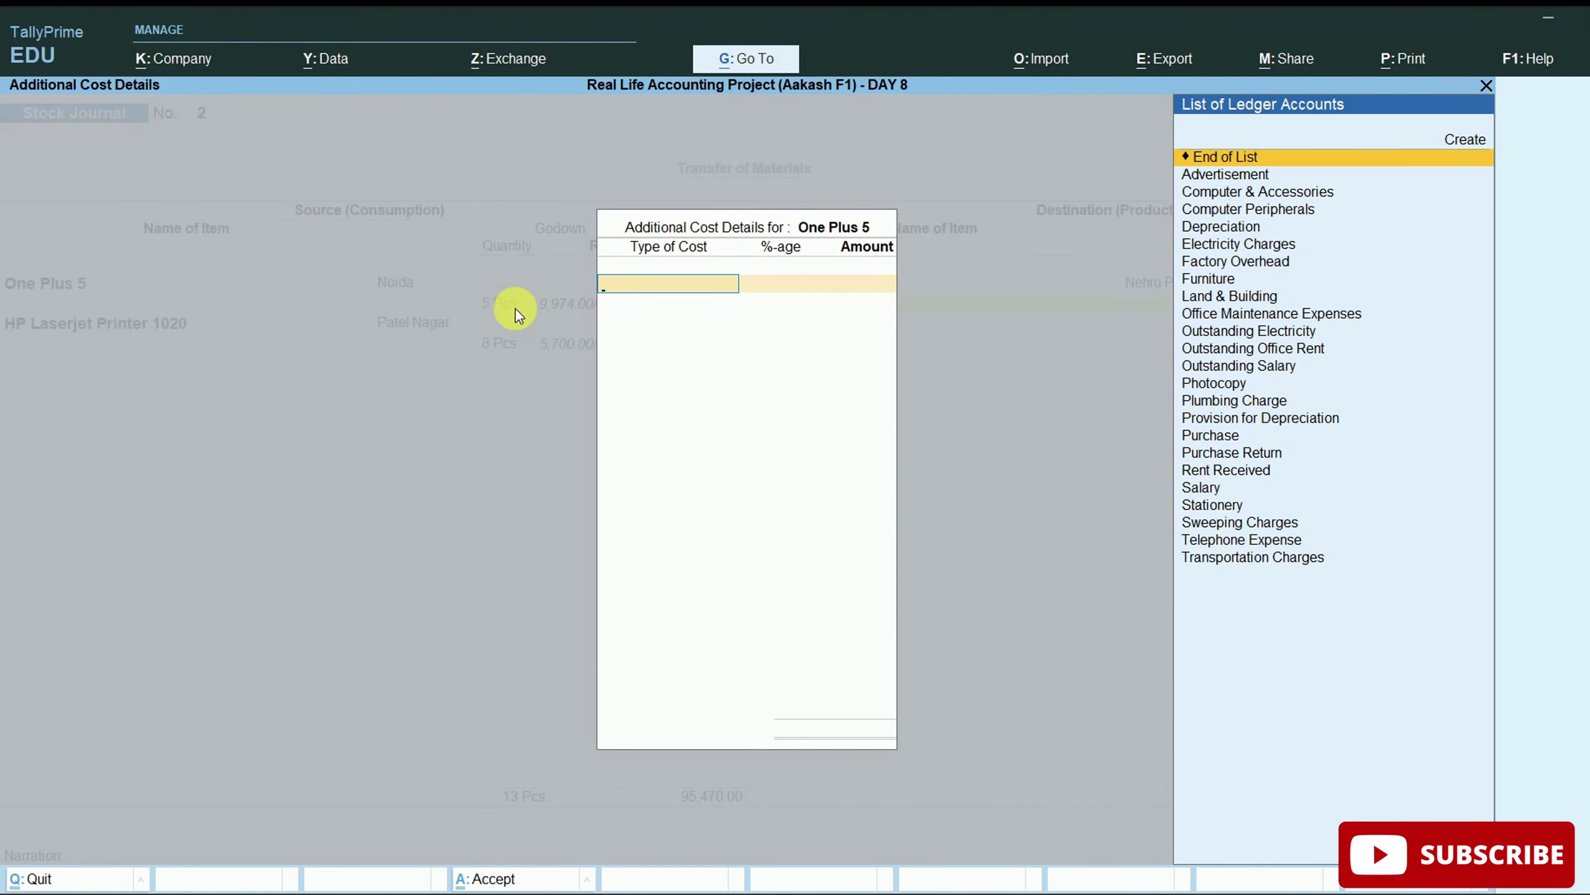
{"action": "key", "text": "Return"}
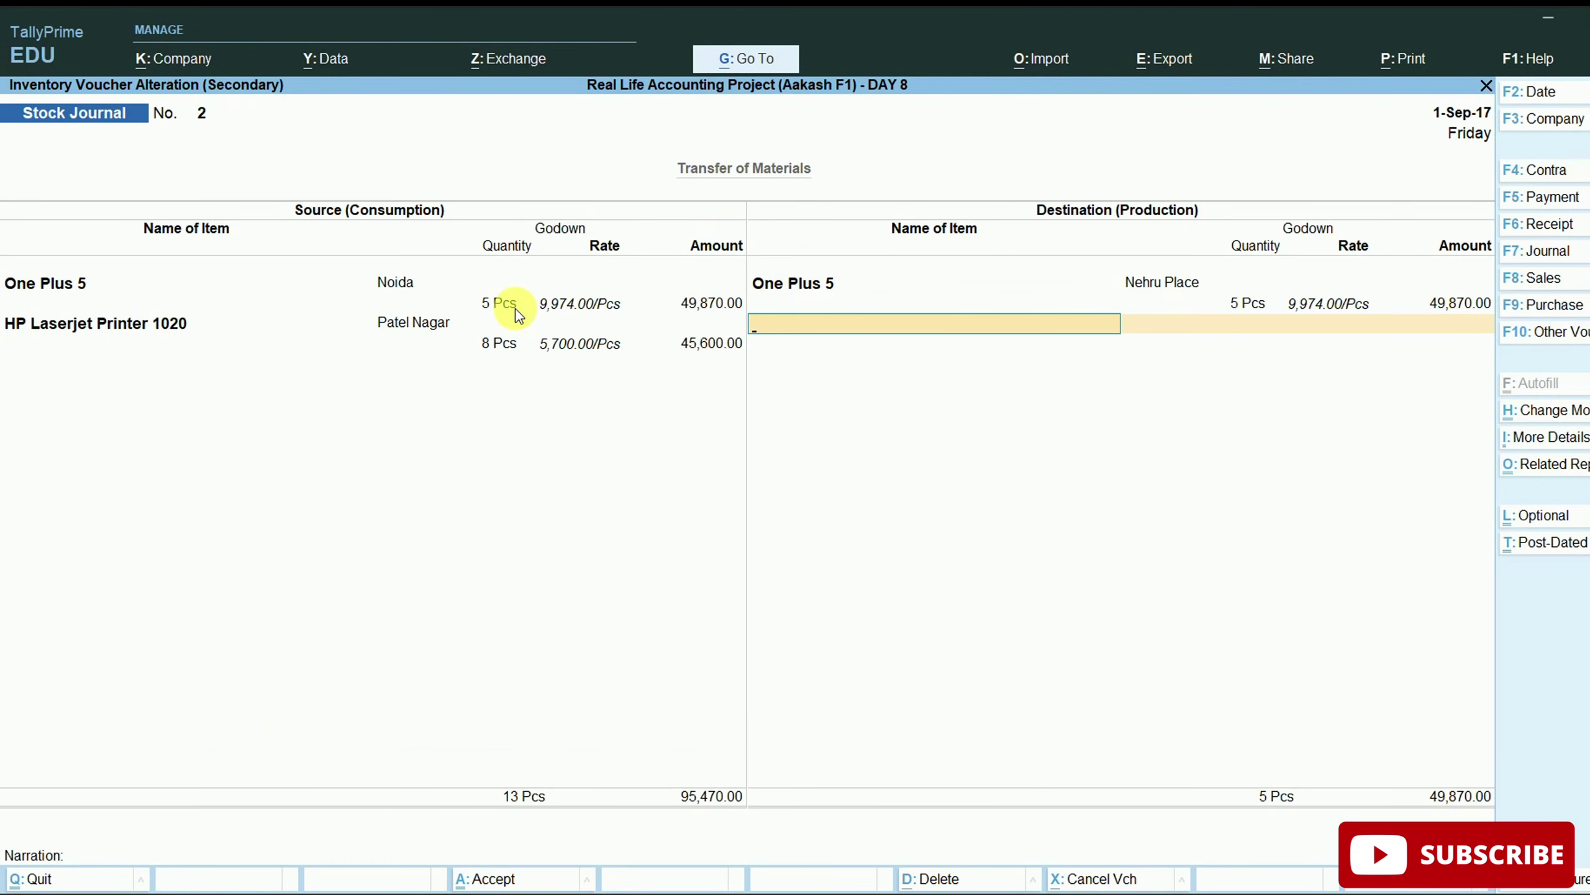
Add HP Laserjet Printer 1020 to the destination side at the Noida godown with quantity 8 and rate 5700.
{"action": "type", "text": "hp"}
{"action": "key", "text": "Return"}
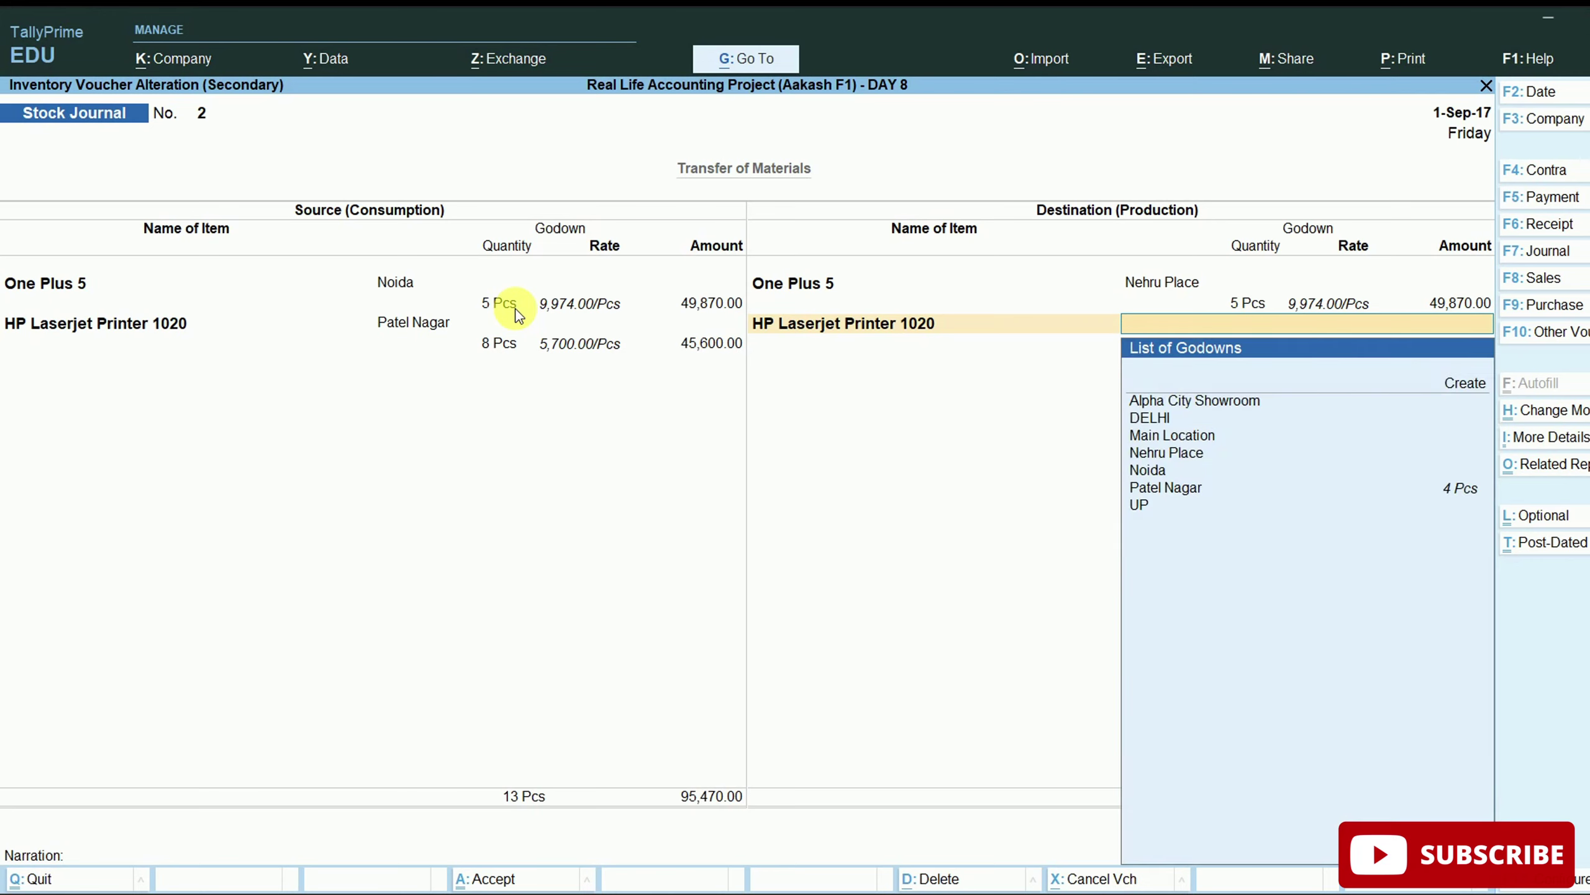
{"action": "key", "text": "Up"}
{"action": "key", "text": "Return"}
{"action": "type", "text": "8"}
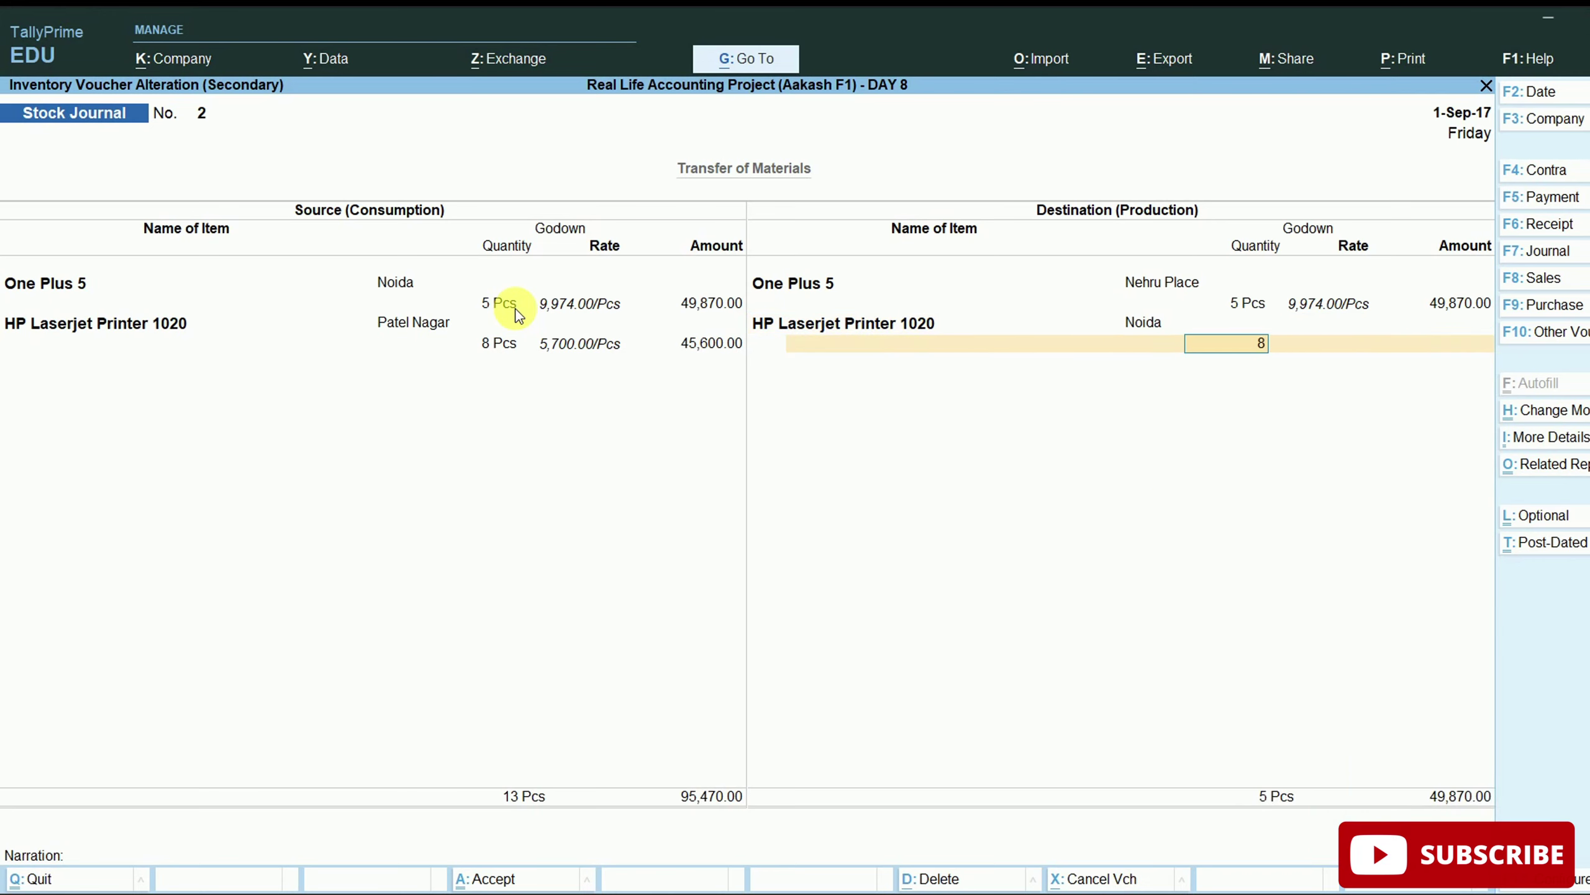
{"action": "key", "text": "Return"}
{"action": "type", "text": "5700"}
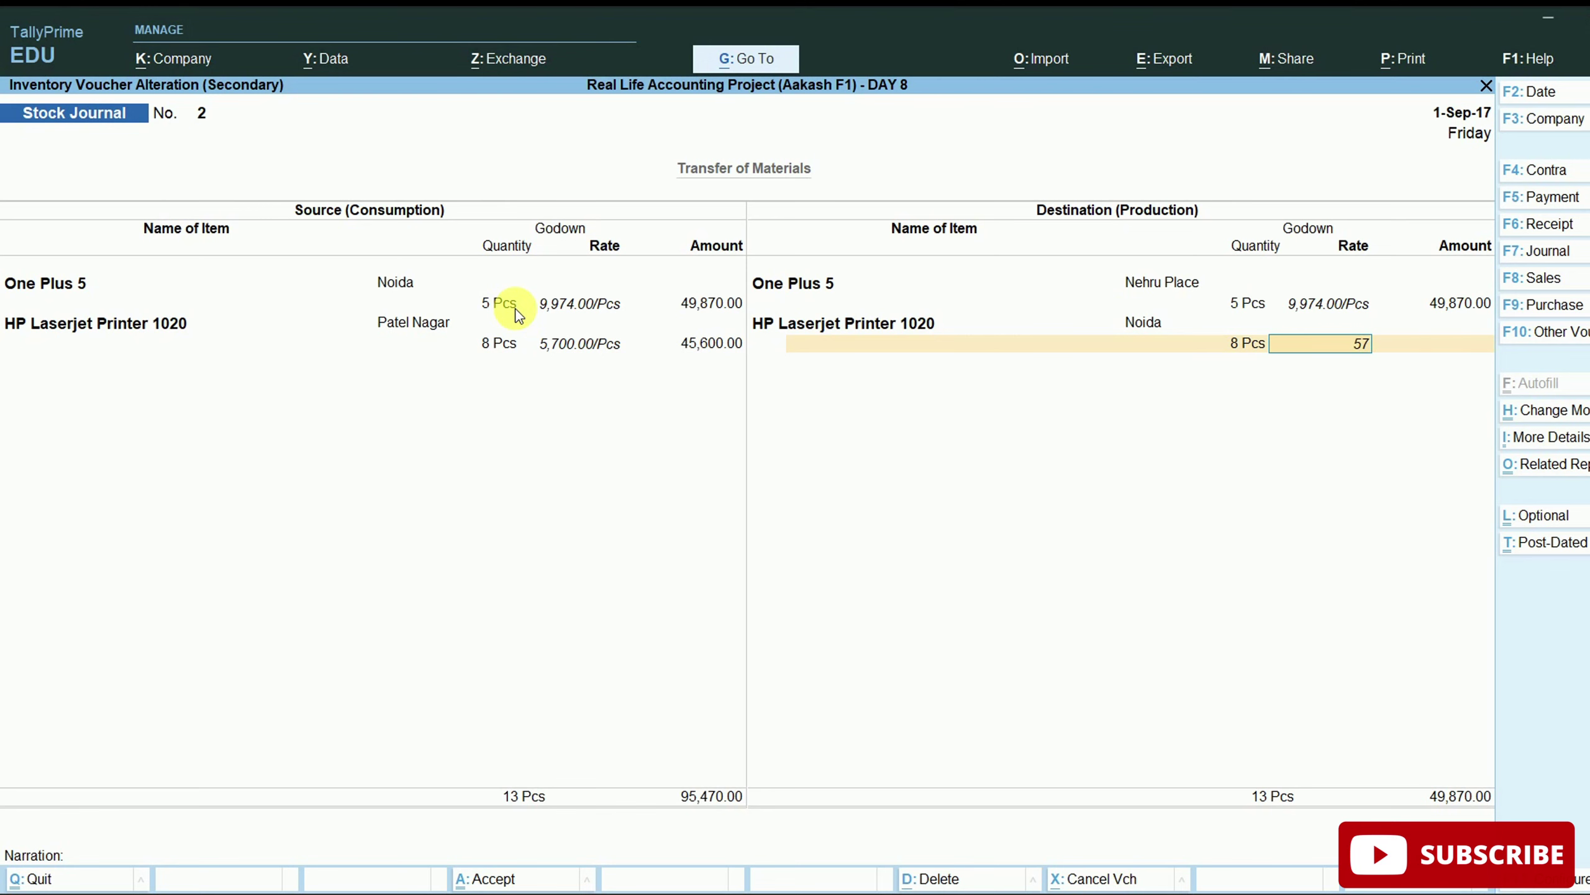
{"action": "key", "text": "Return"}
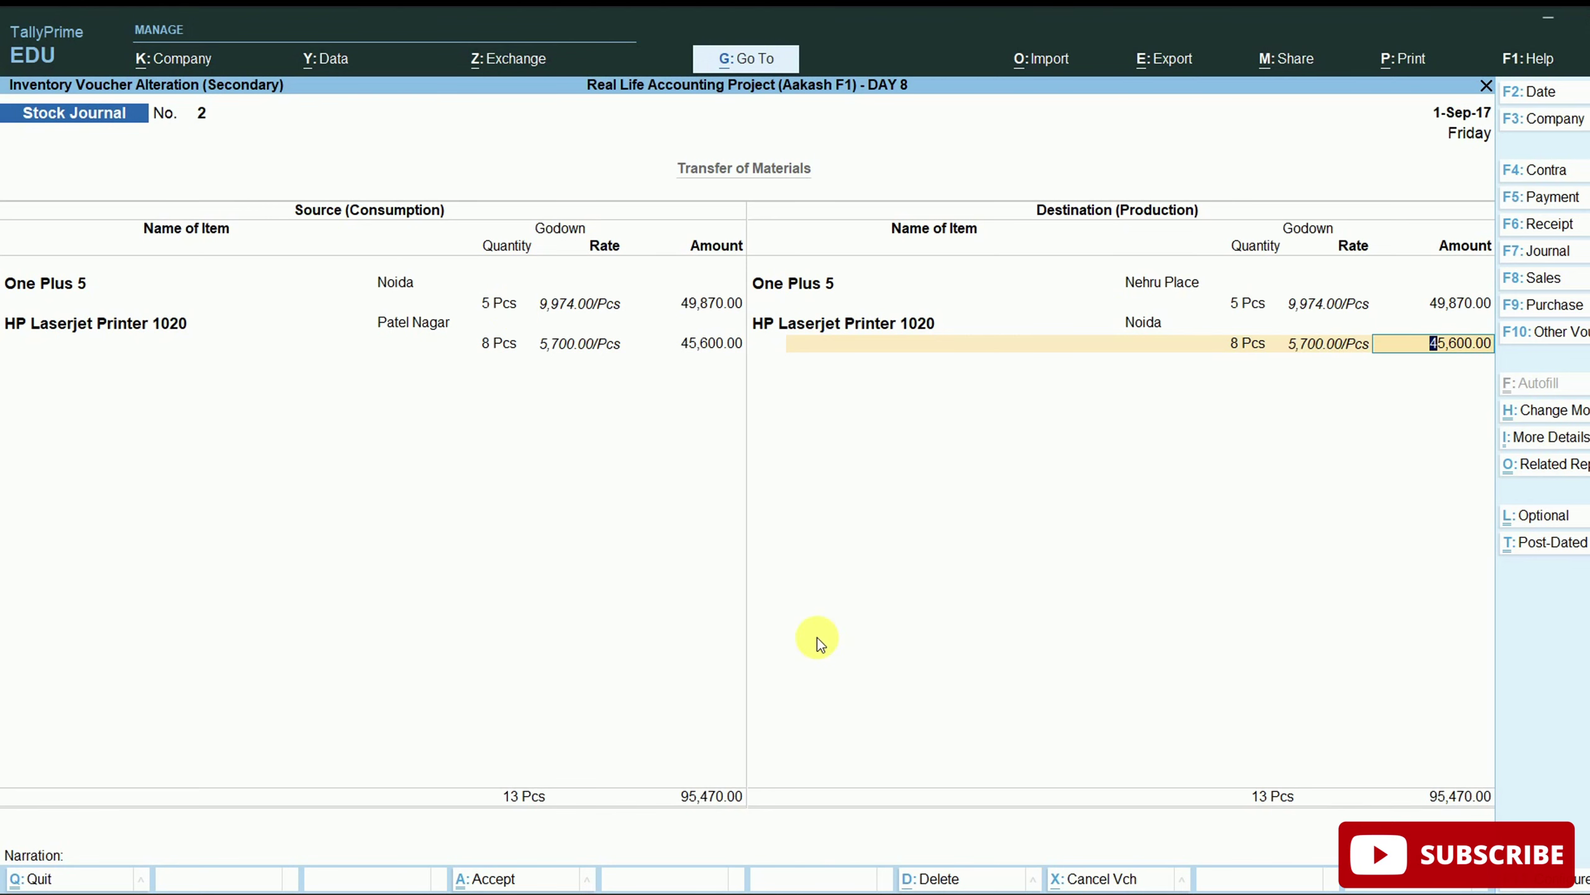
{"action": "key", "text": "Return"}
{"action": "key", "text": "Return"}
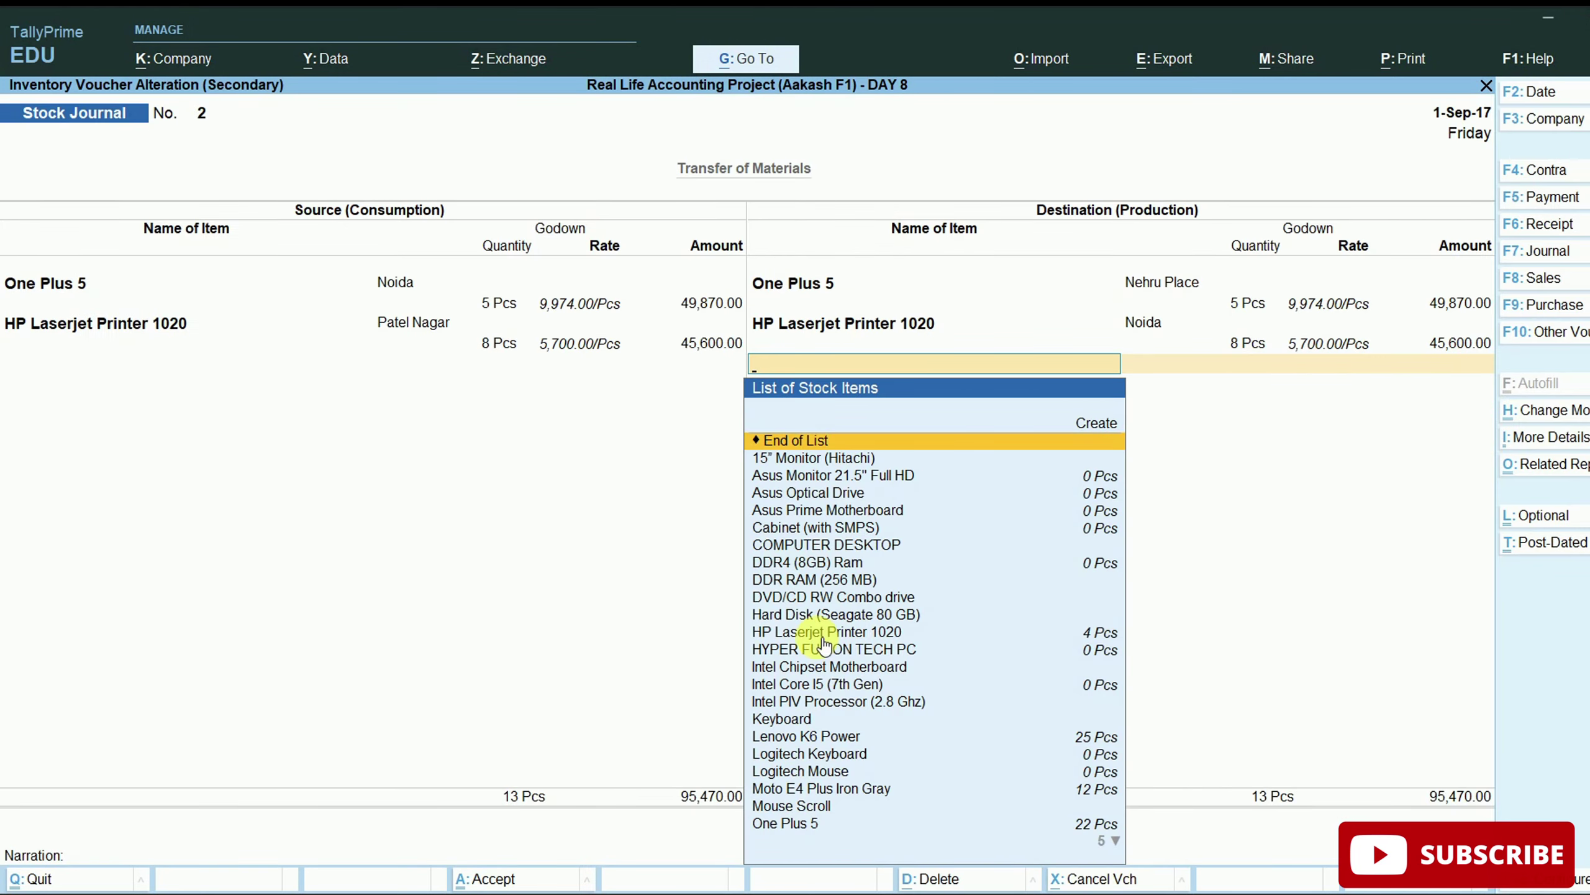
Finish the destination list, enter the narration "Being stock transferred." and accept the Stock Journal voucher.
{"action": "key", "text": "Return"}
{"action": "type", "text": "Being stock transferred."}
{"action": "key", "text": "Return"}
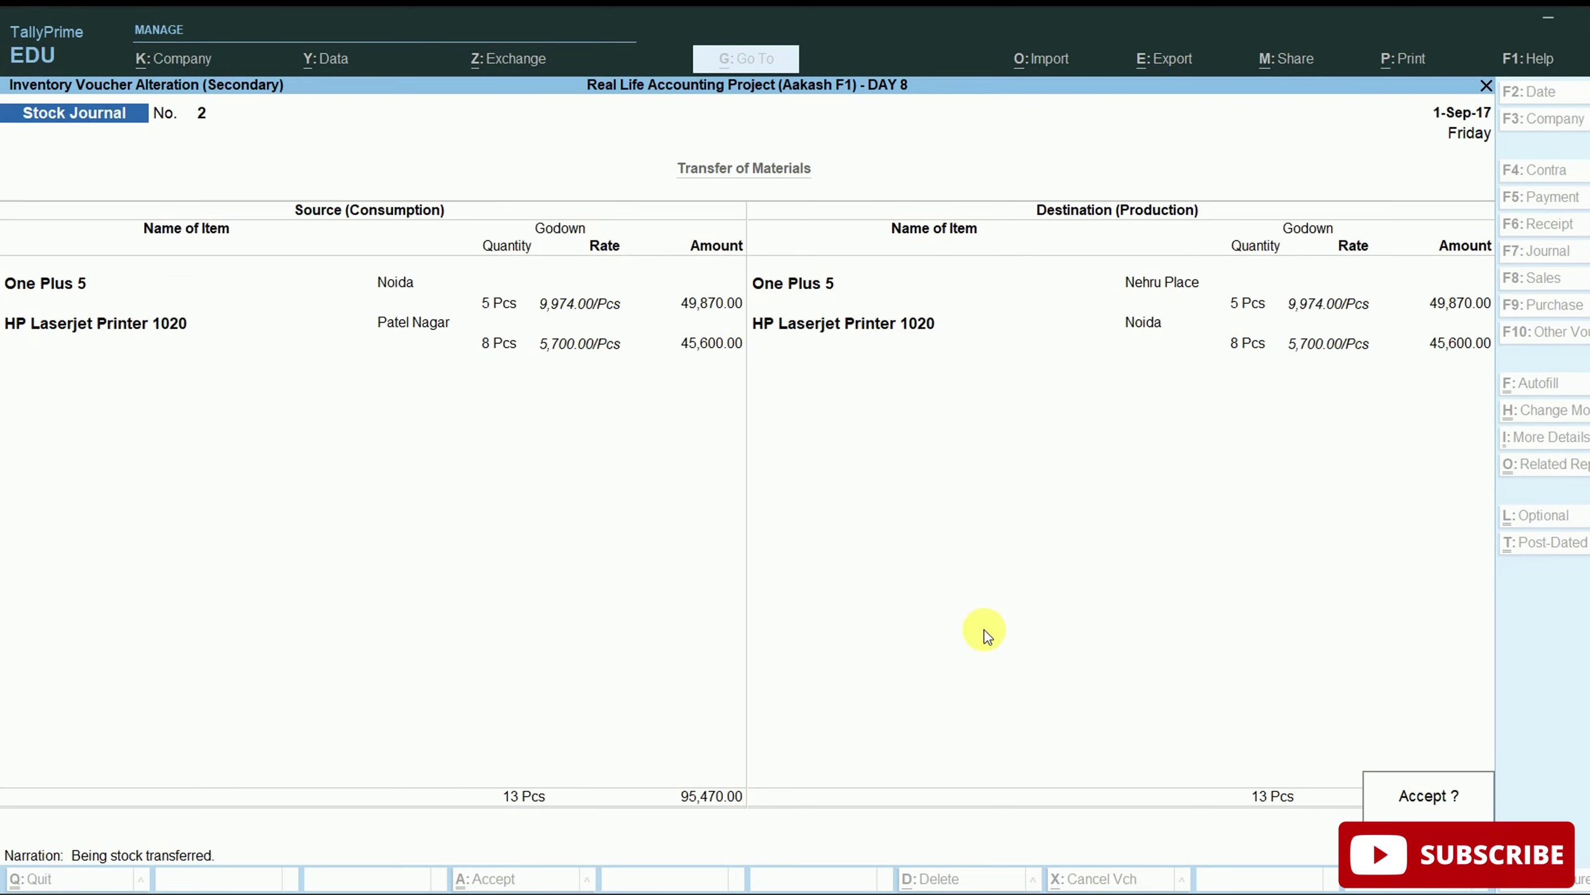
{"action": "key", "text": "Return"}
Check the godown-wise stock of One Plus 5 and HP Laserjet Printer 1020 in the Stock Summary.
{"action": "left_click", "coordinate": [1064, 596]}
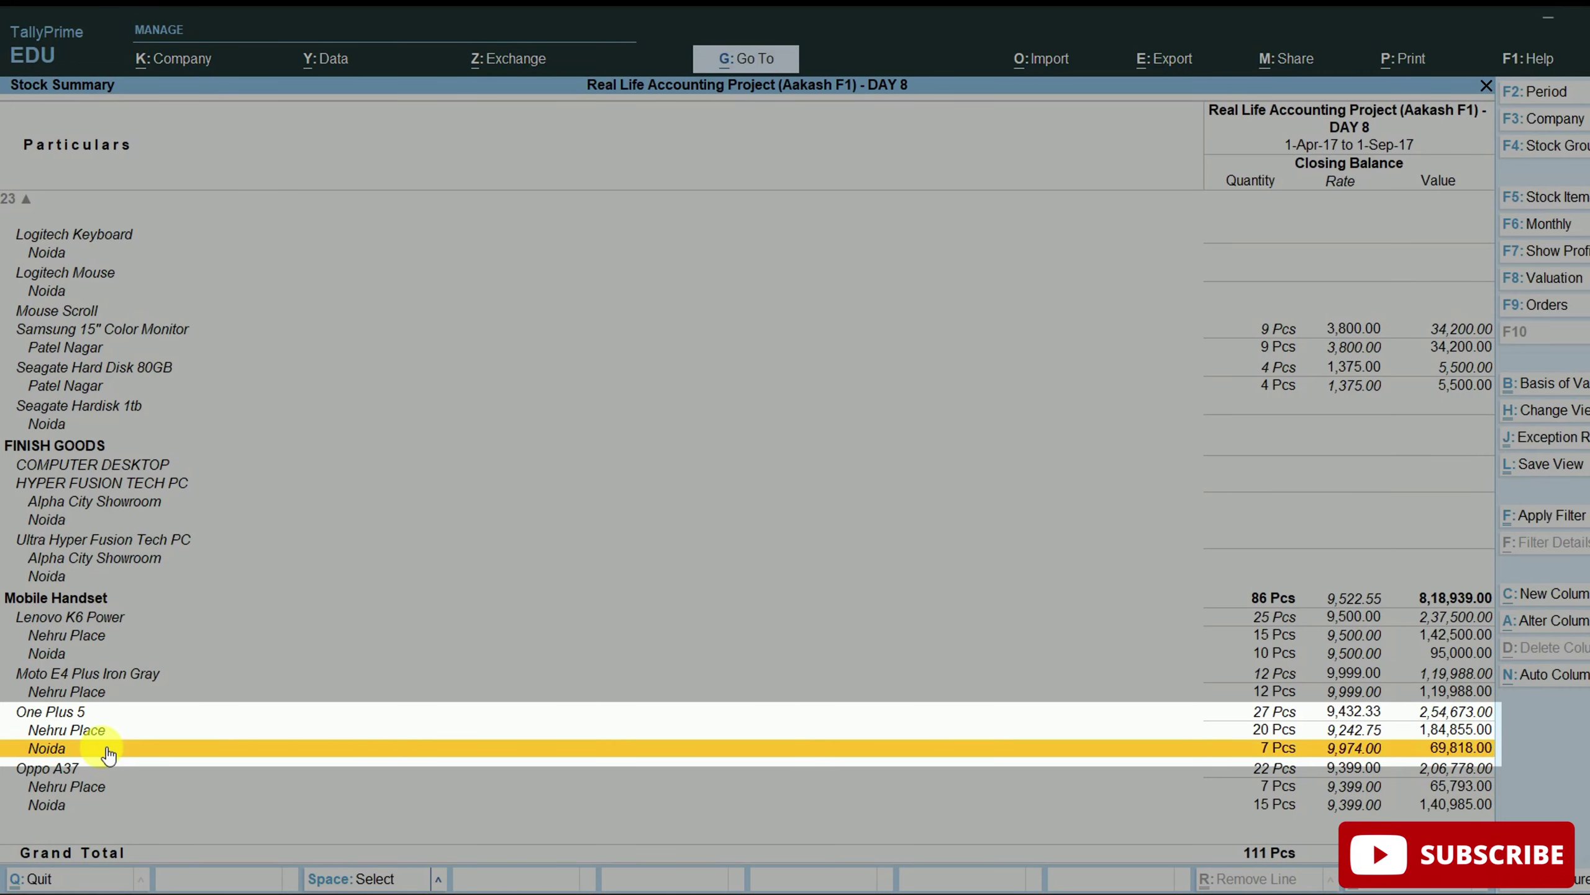
{"action": "left_click", "coordinate": [1262, 734]}
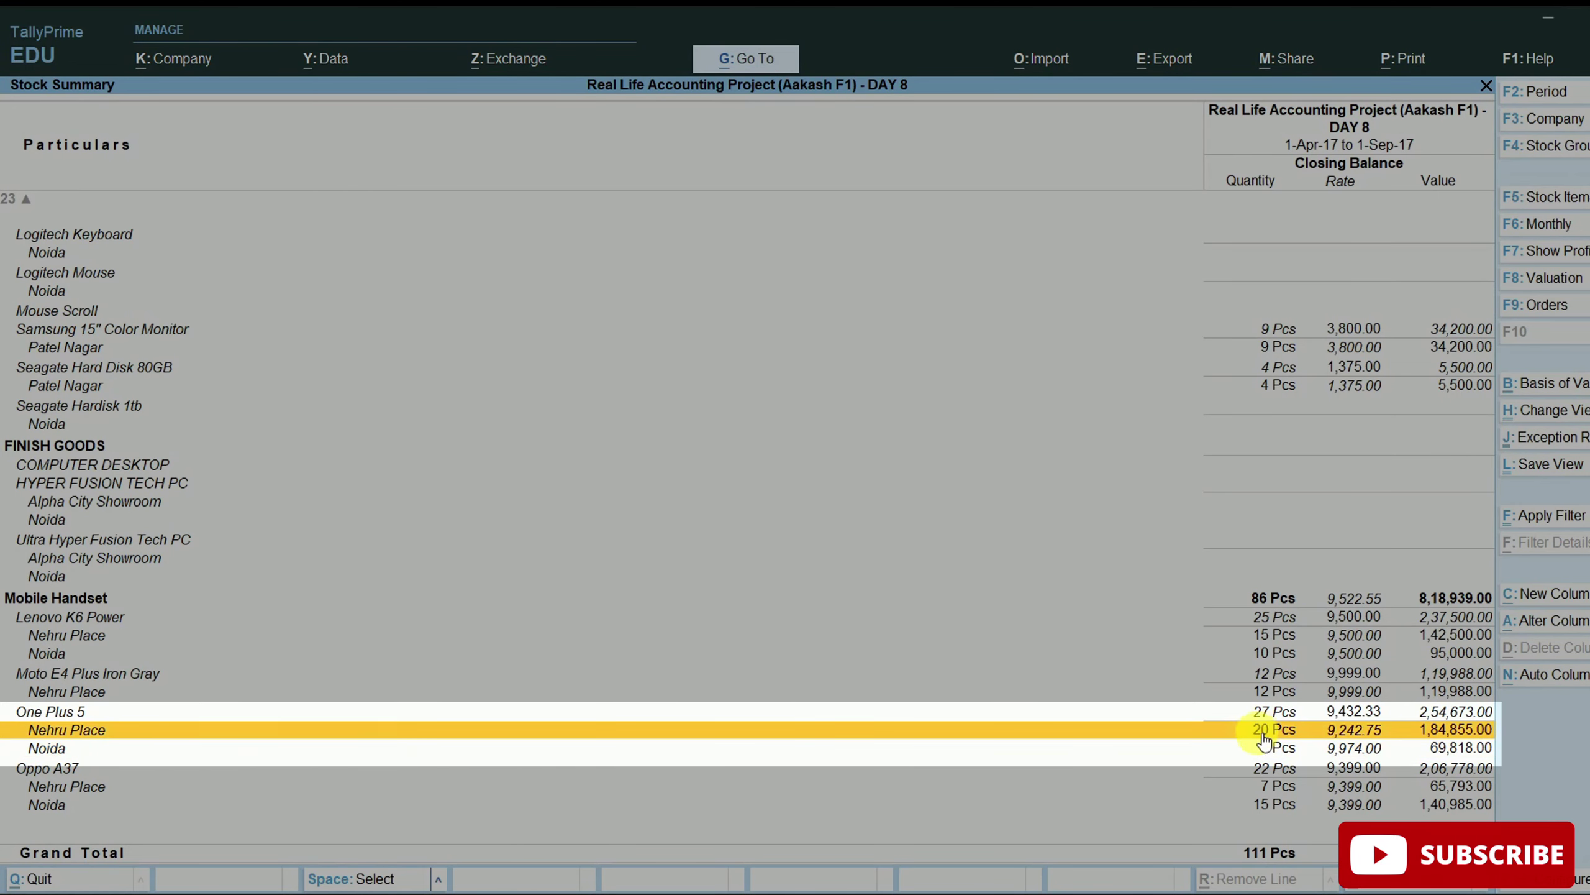
{"action": "left_click", "coordinate": [1257, 749]}
{"action": "scroll", "coordinate": [1260, 639], "scroll_direction": "up", "scroll_amount": 8}
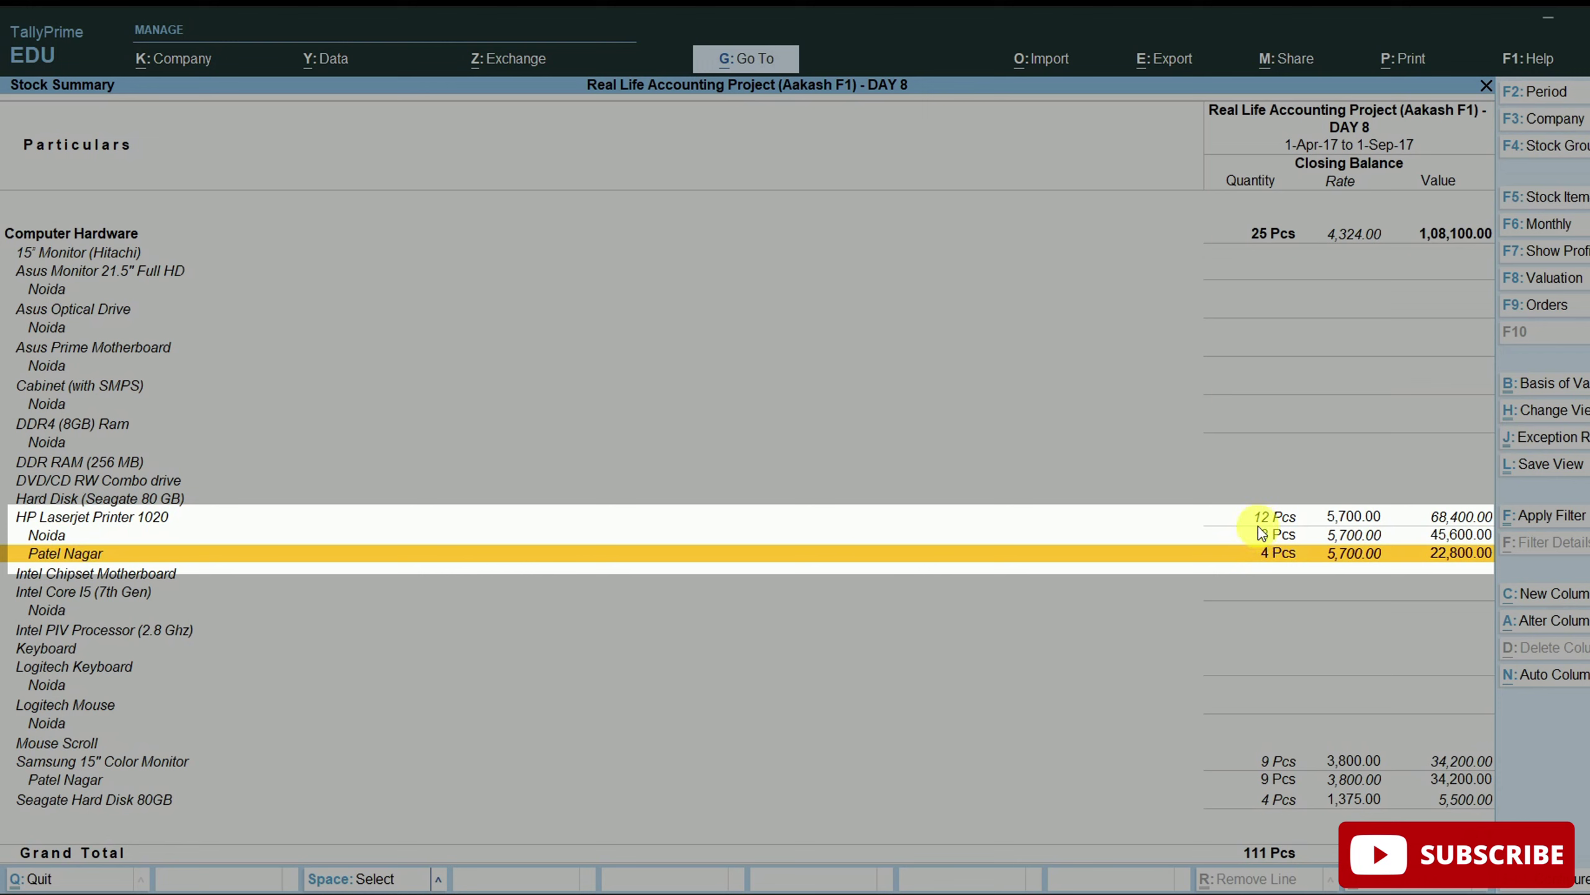
{"action": "left_click", "coordinate": [1262, 533]}
{"action": "left_click", "coordinate": [1252, 555]}
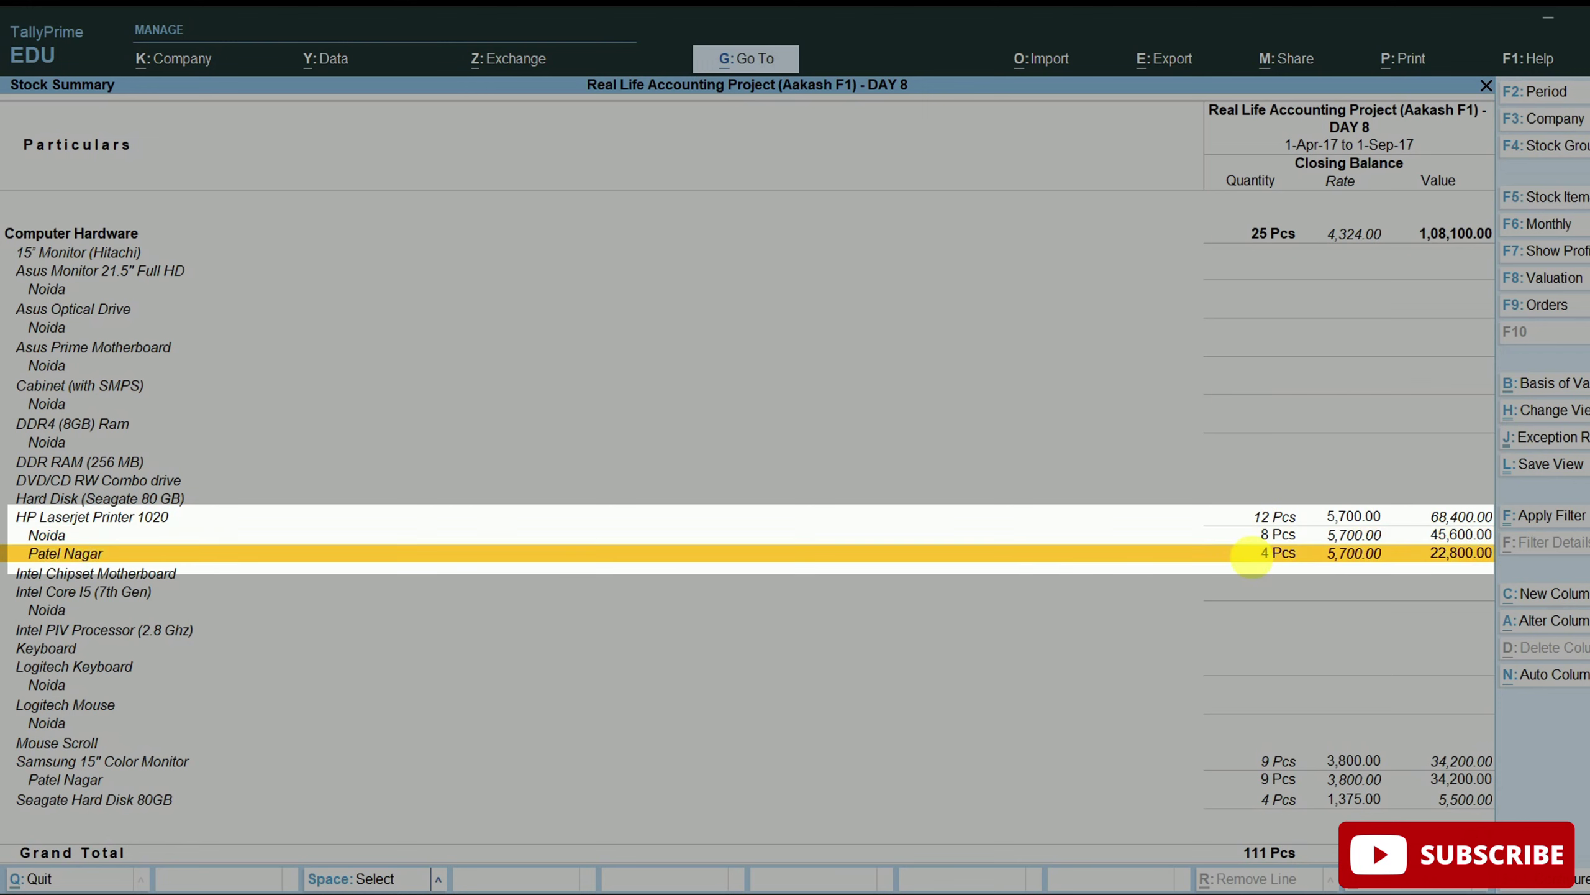
Switch to Word and read the Damage Adjustment Entry task in the project document.
{"action": "key", "text": "alt+Tab"}
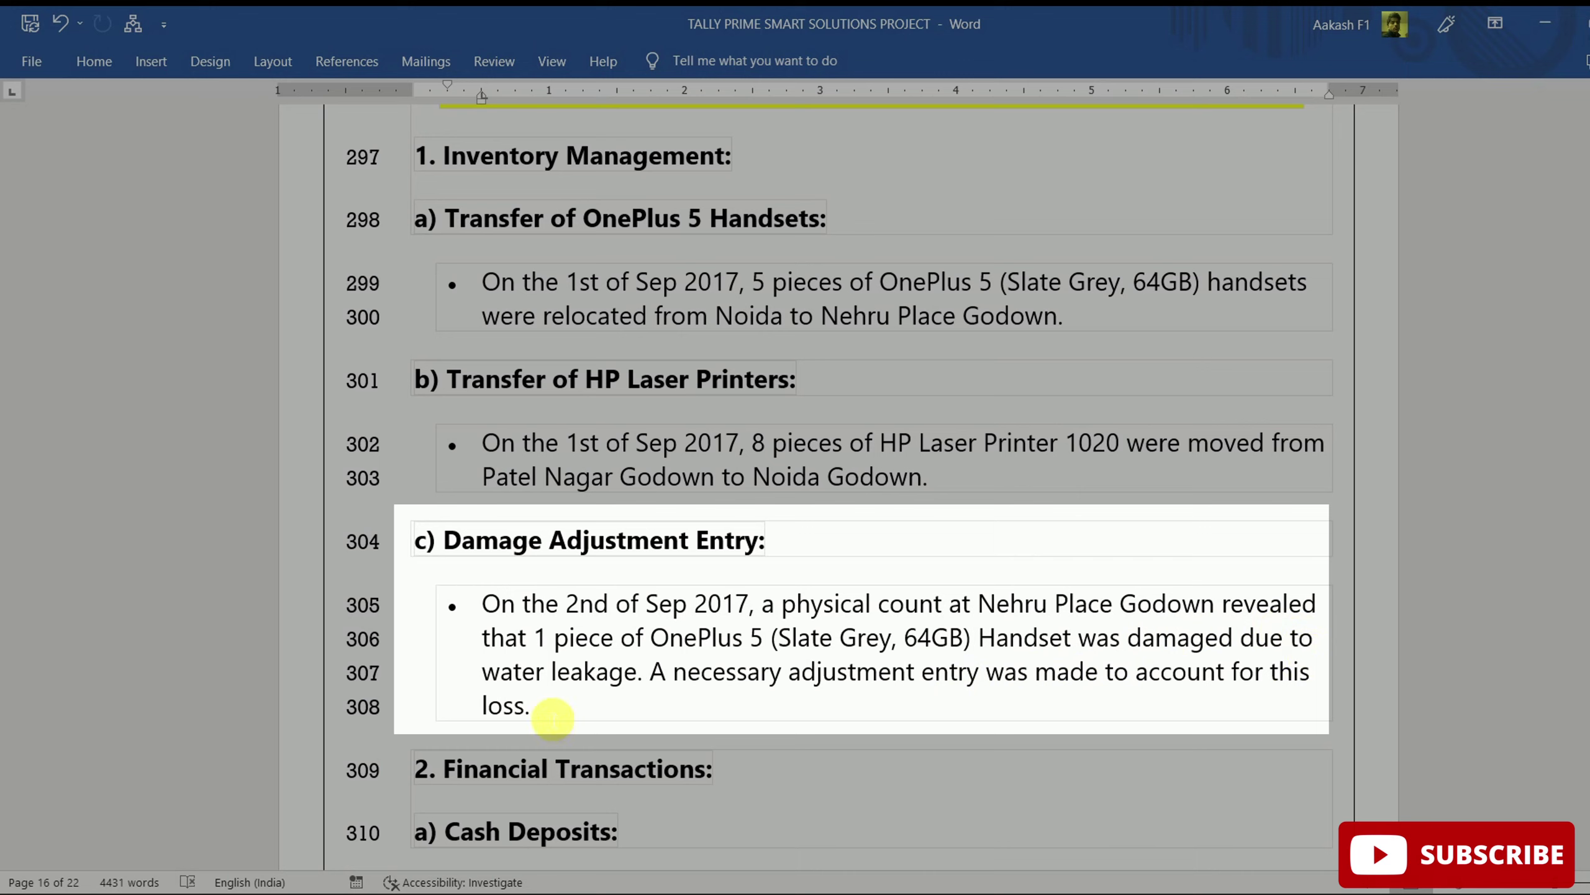
{"action": "left_click_drag", "start_coordinate": [534, 707], "coordinate": [481, 702]}
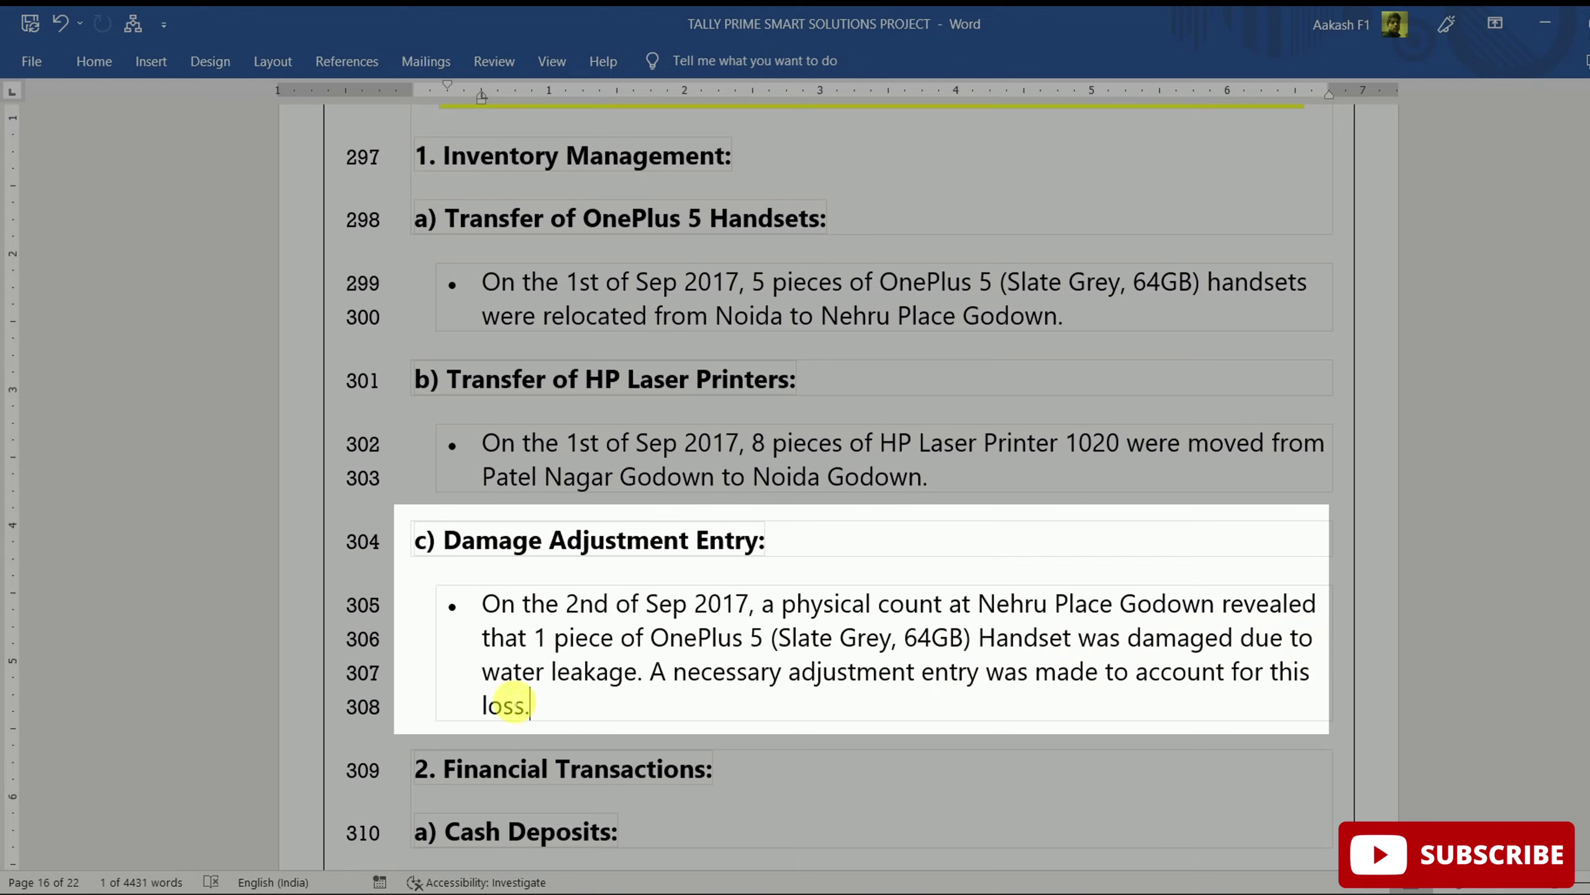
{"action": "left_click", "coordinate": [391, 611]}
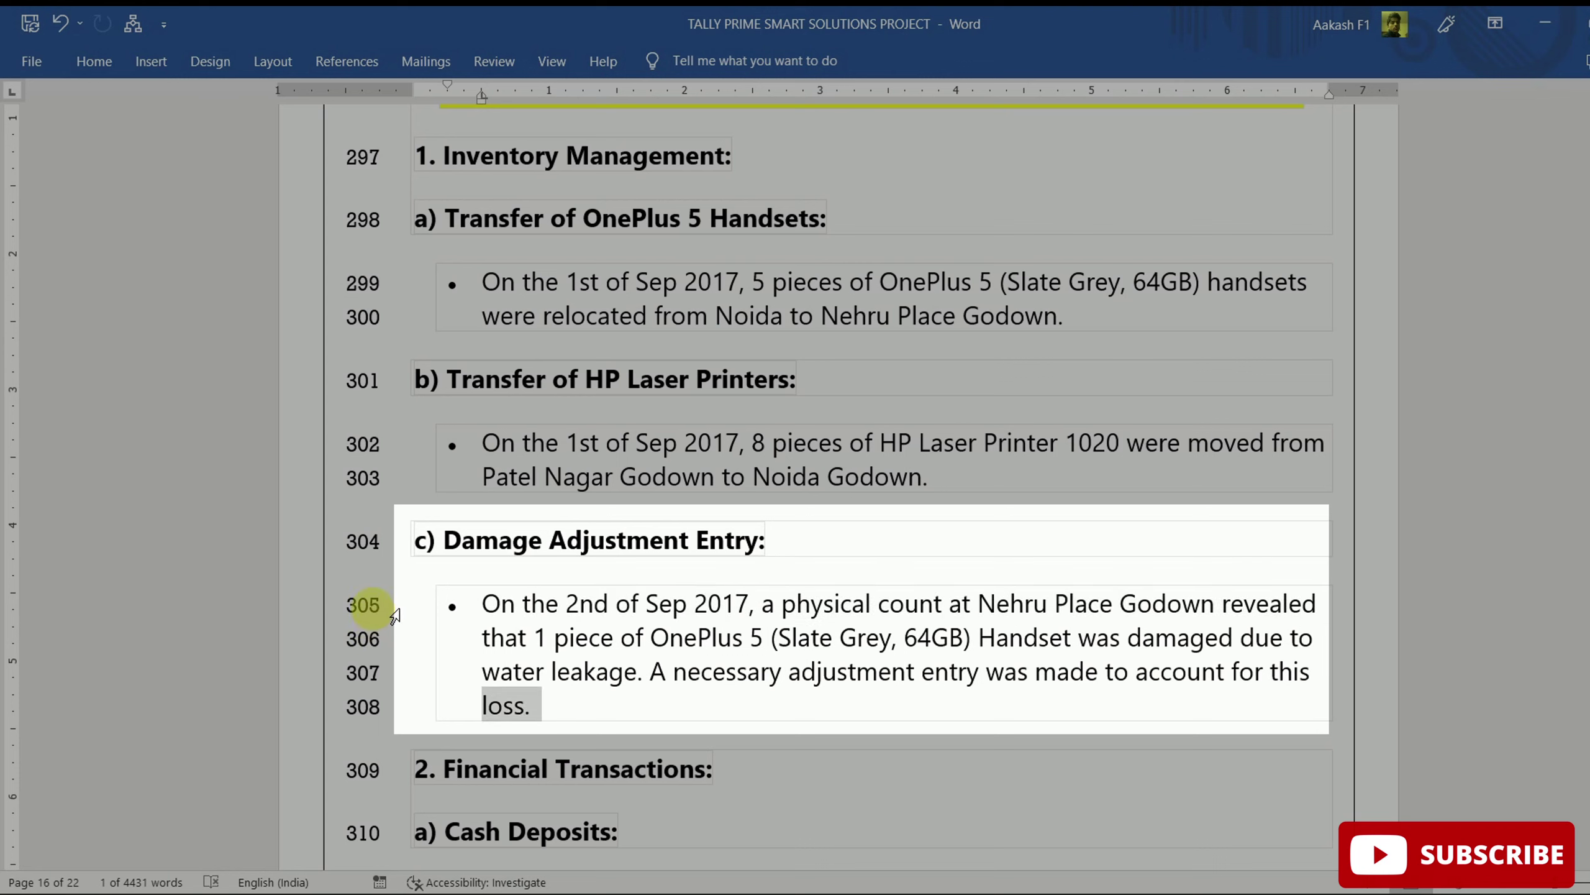
{"action": "left_click", "coordinate": [392, 610]}
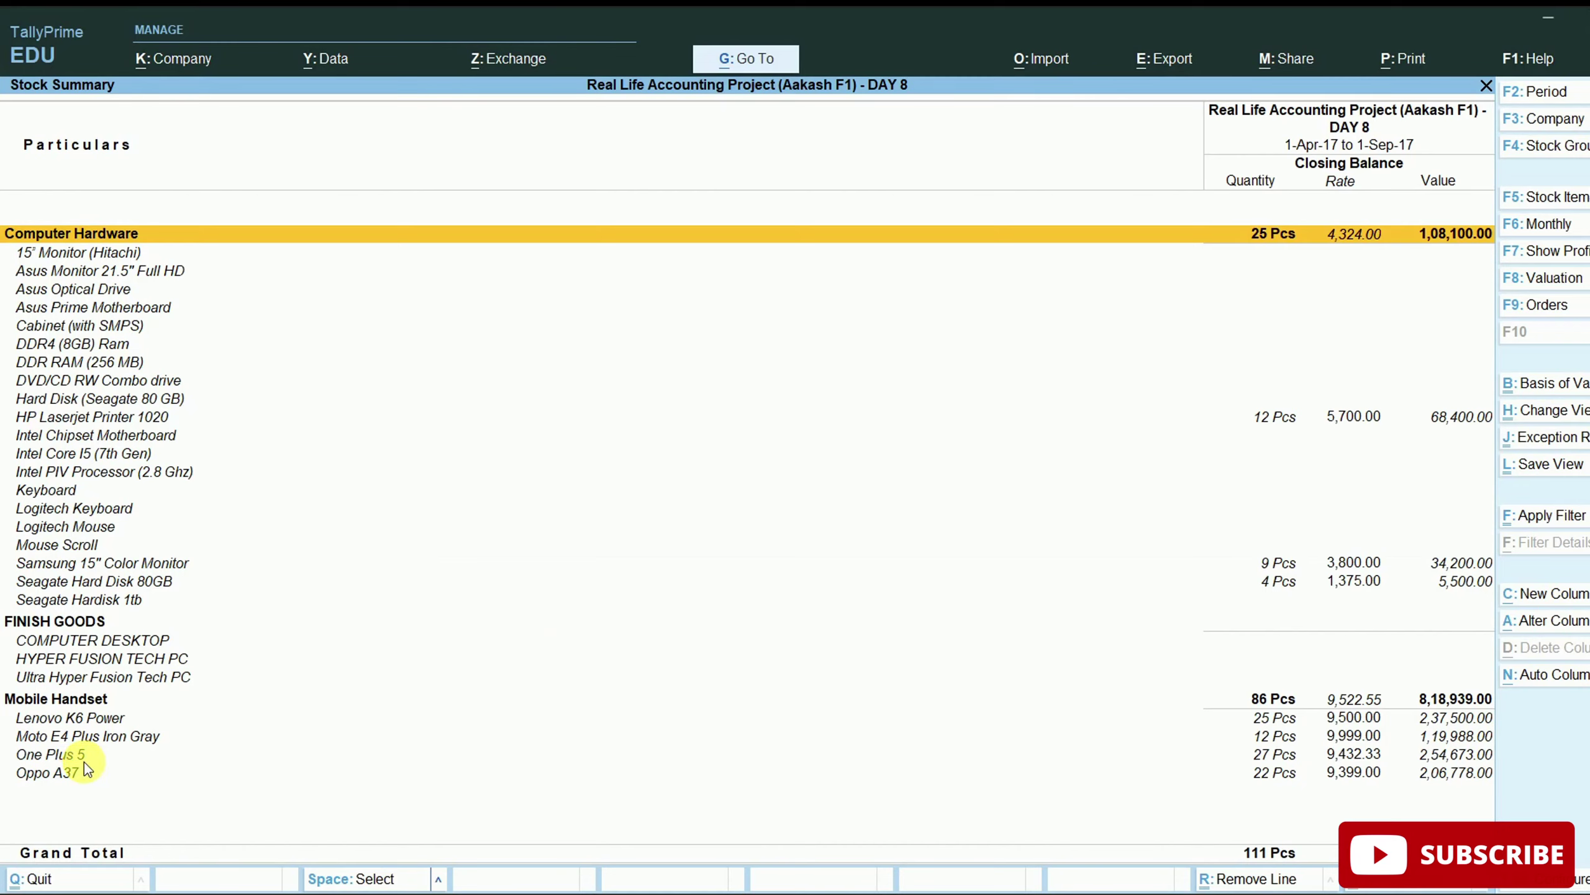
Check the One Plus 5 stock in TallyPrime's Stock Summary, and return to the Gateway of Tally.
{"action": "left_click", "coordinate": [71, 755]}
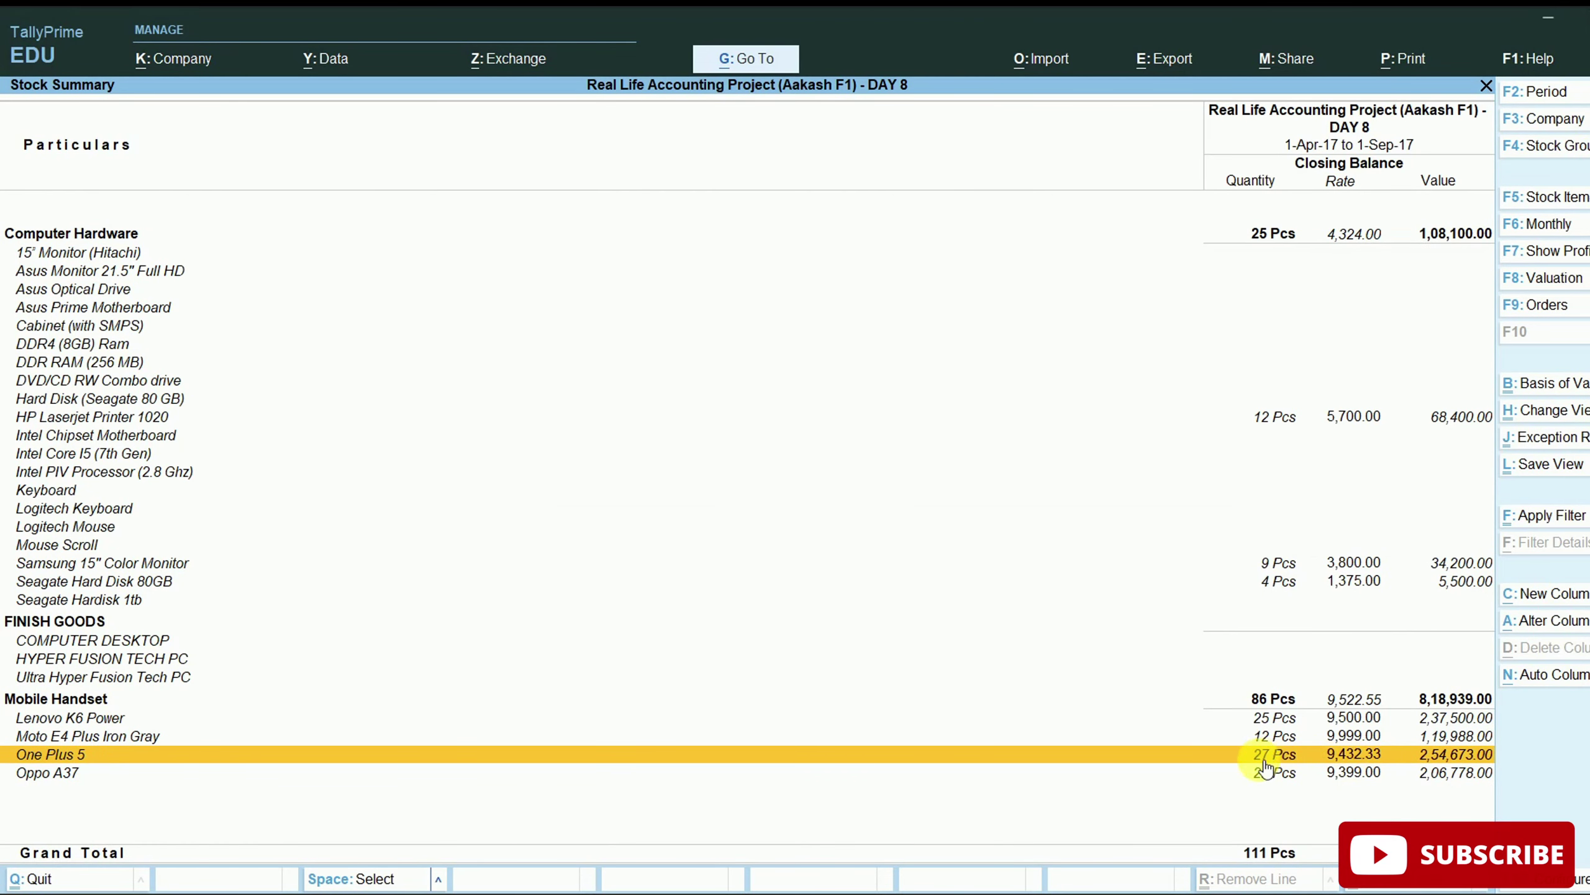
{"action": "key", "text": "Escape"}
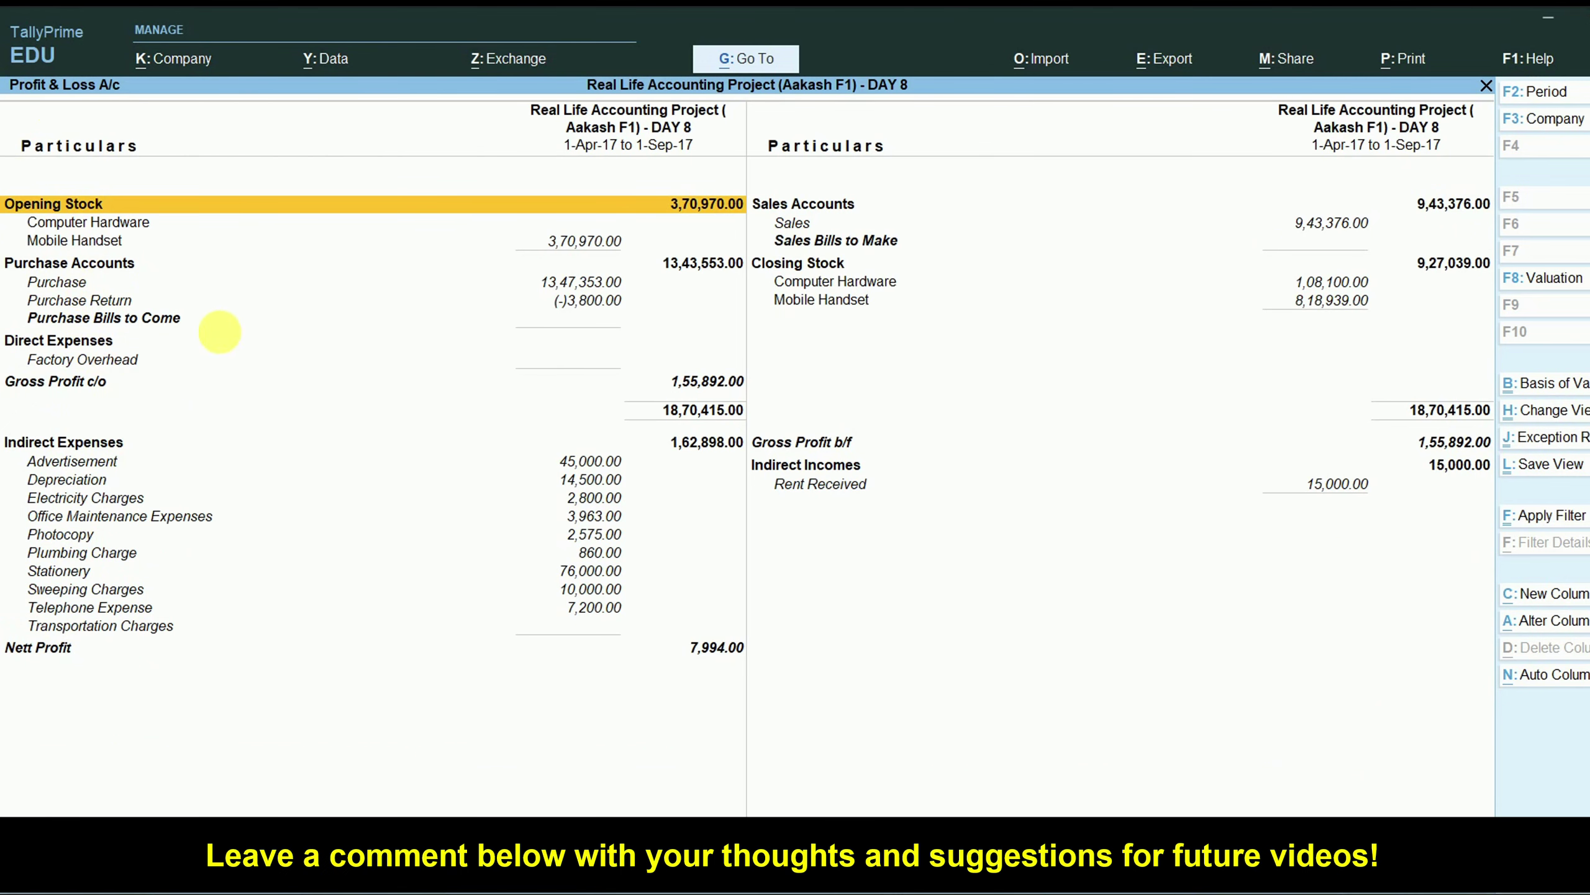
{"action": "key", "text": "Escape"}
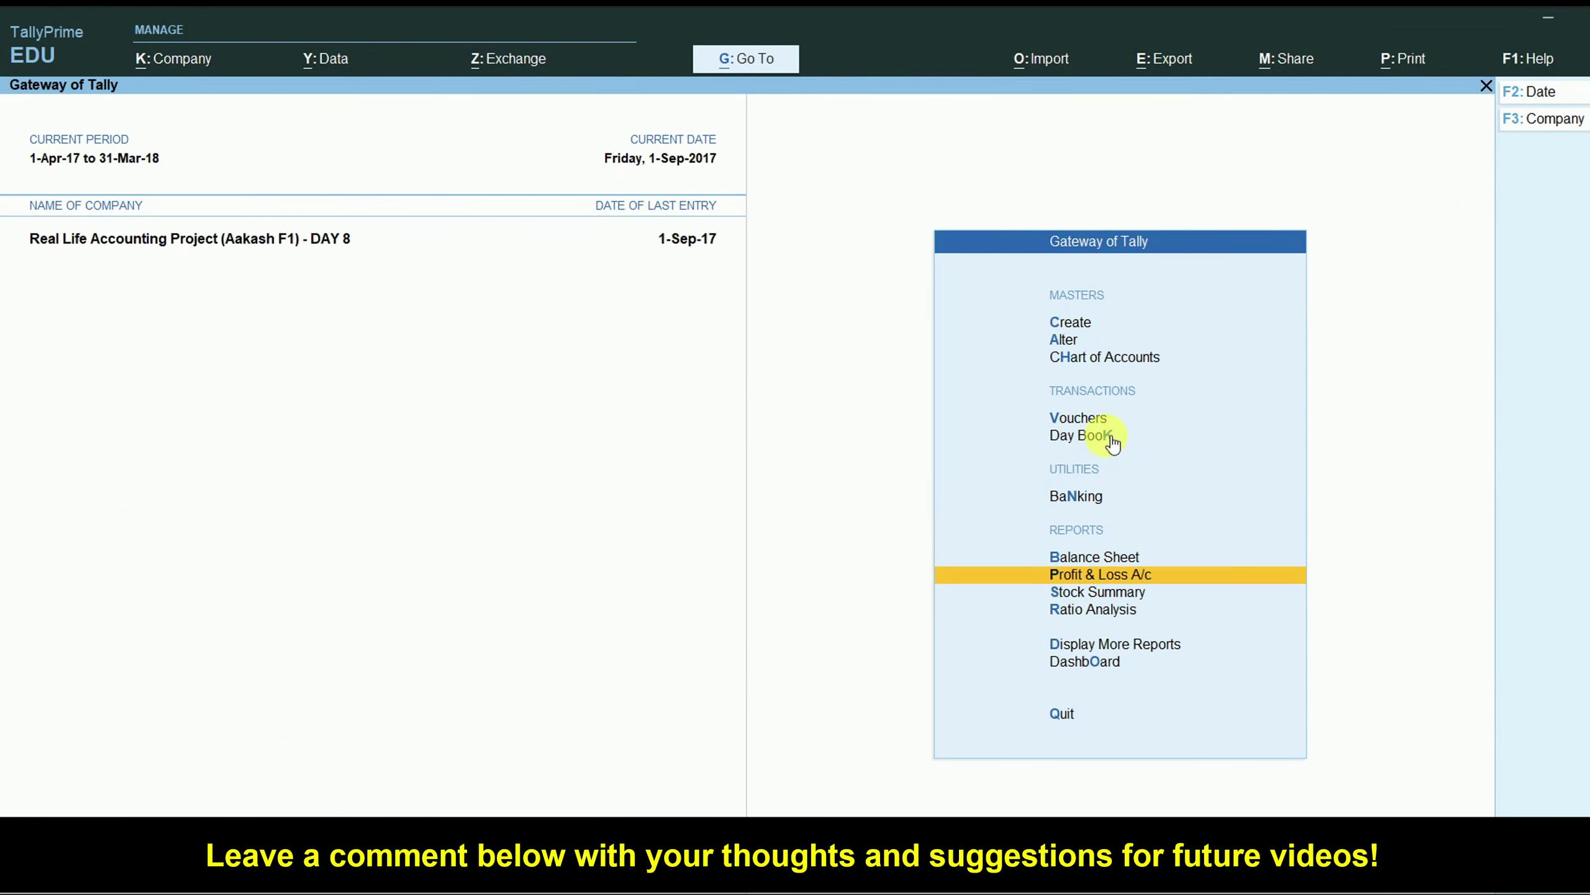
Start a new Journal voucher and set its date to 2-9-2017.
{"action": "left_click", "coordinate": [1098, 424]}
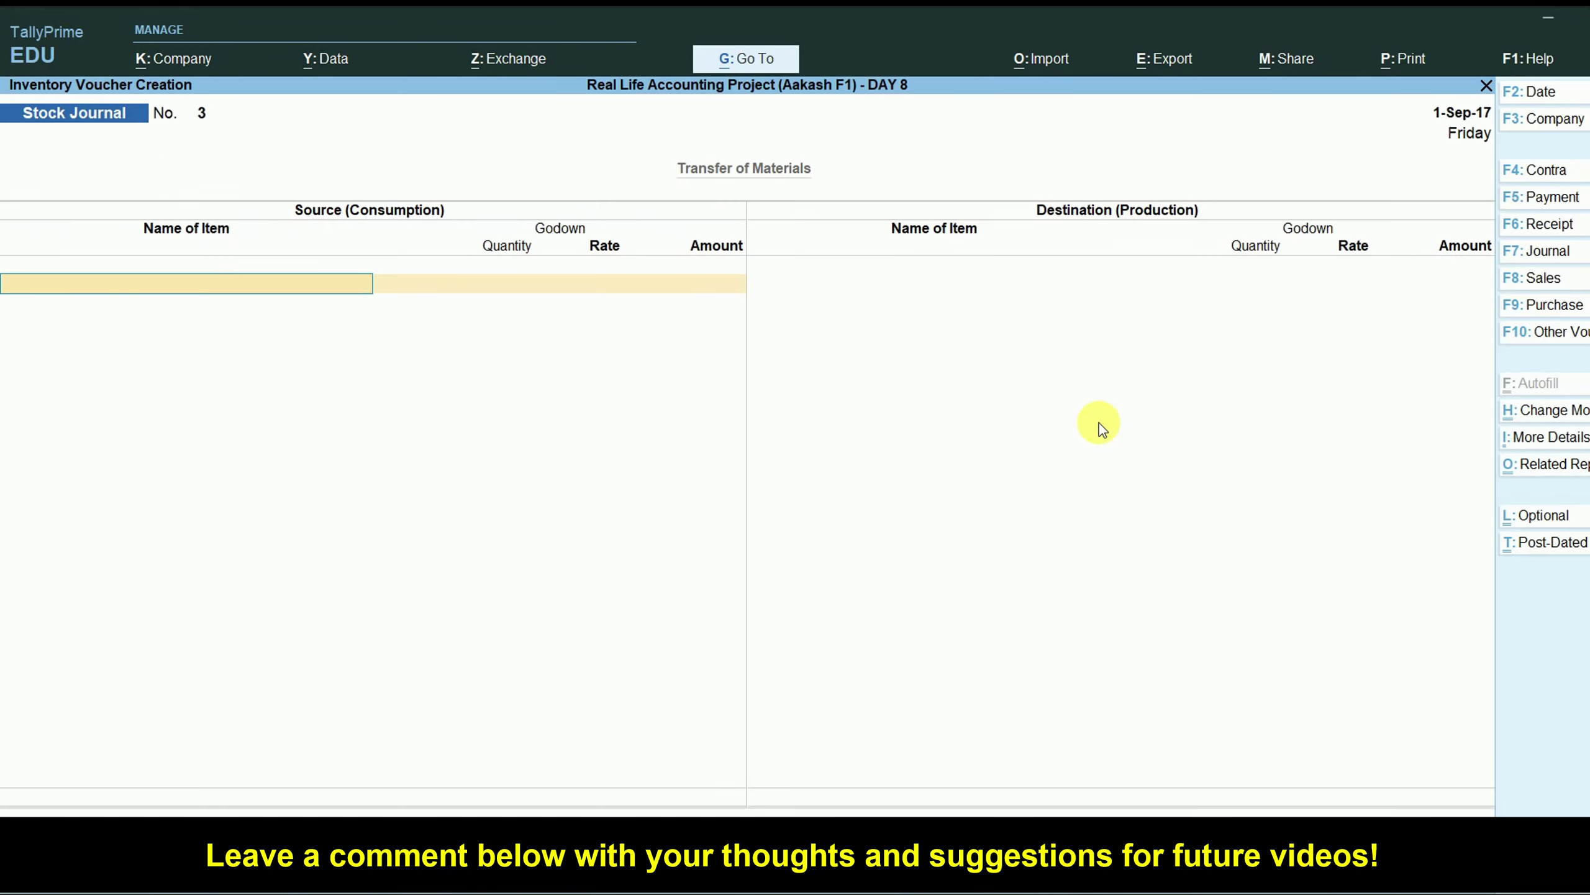
{"action": "left_click", "coordinate": [1569, 253]}
{"action": "left_click", "coordinate": [1547, 93]}
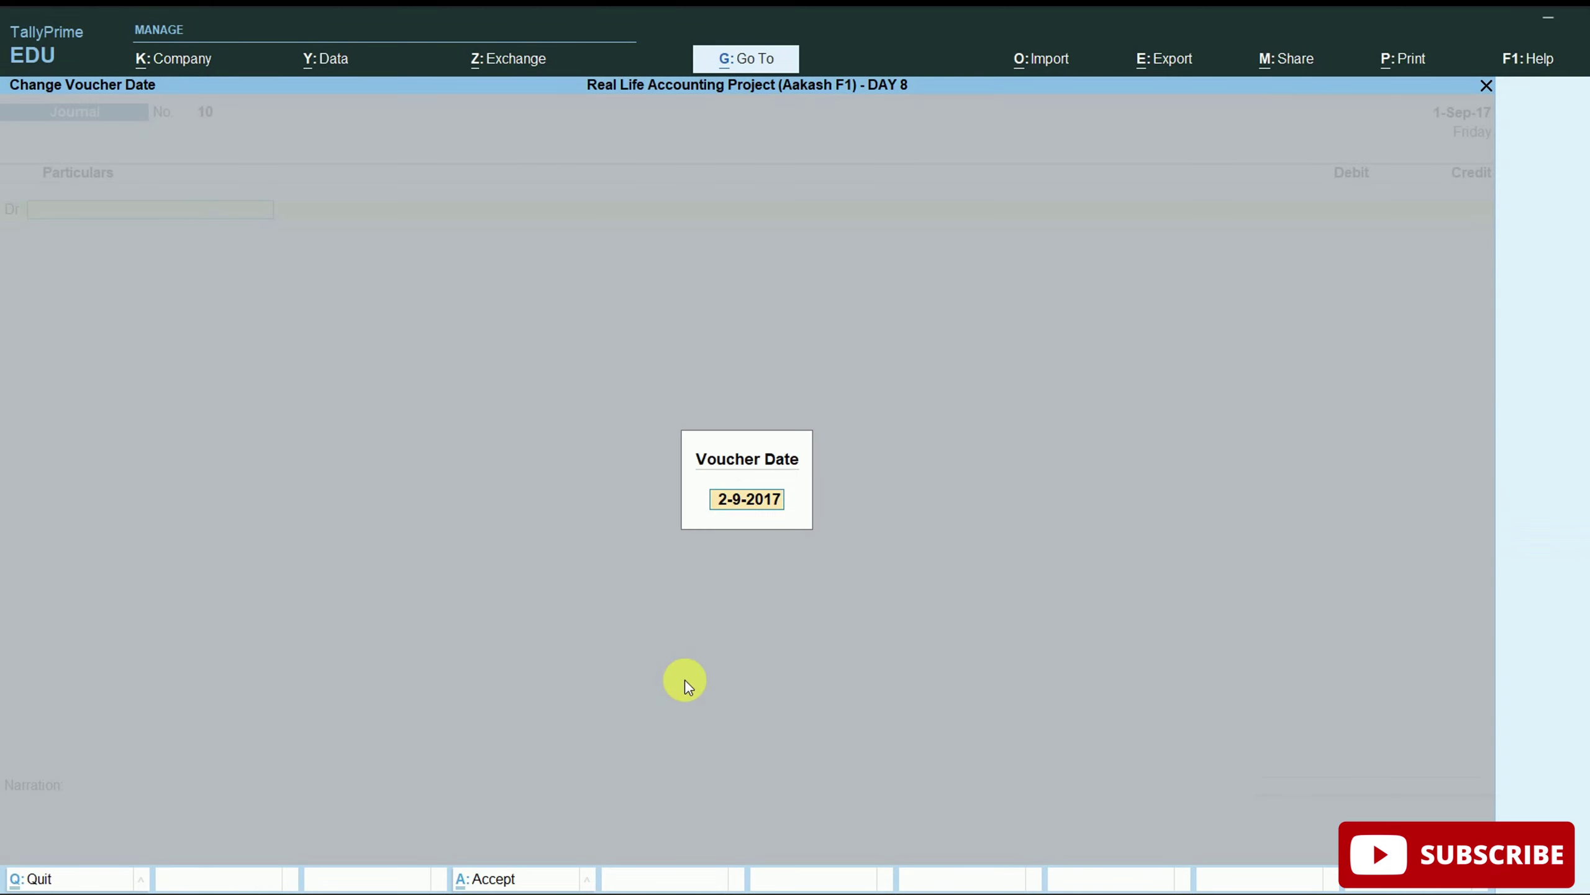
{"action": "type", "text": "2-9-2017"}
{"action": "key", "text": "Return"}
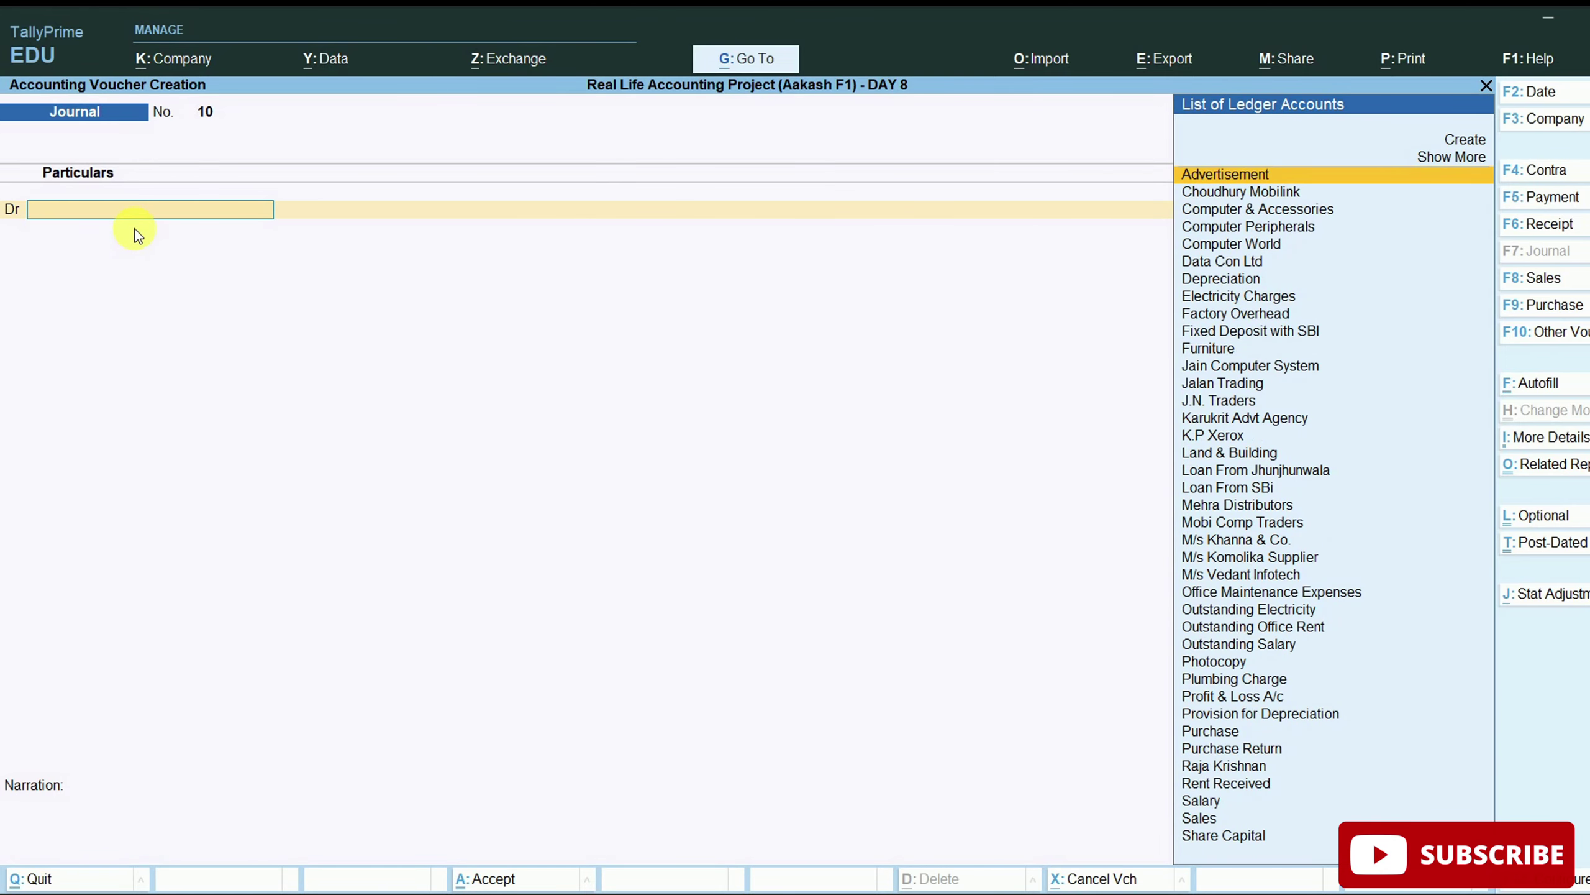
Create a new ledger named Abnormal Loss from the voucher and place it under Indirect Expenses.
{"action": "left_click", "coordinate": [1472, 145]}
{"action": "type", "text": "Ab"}
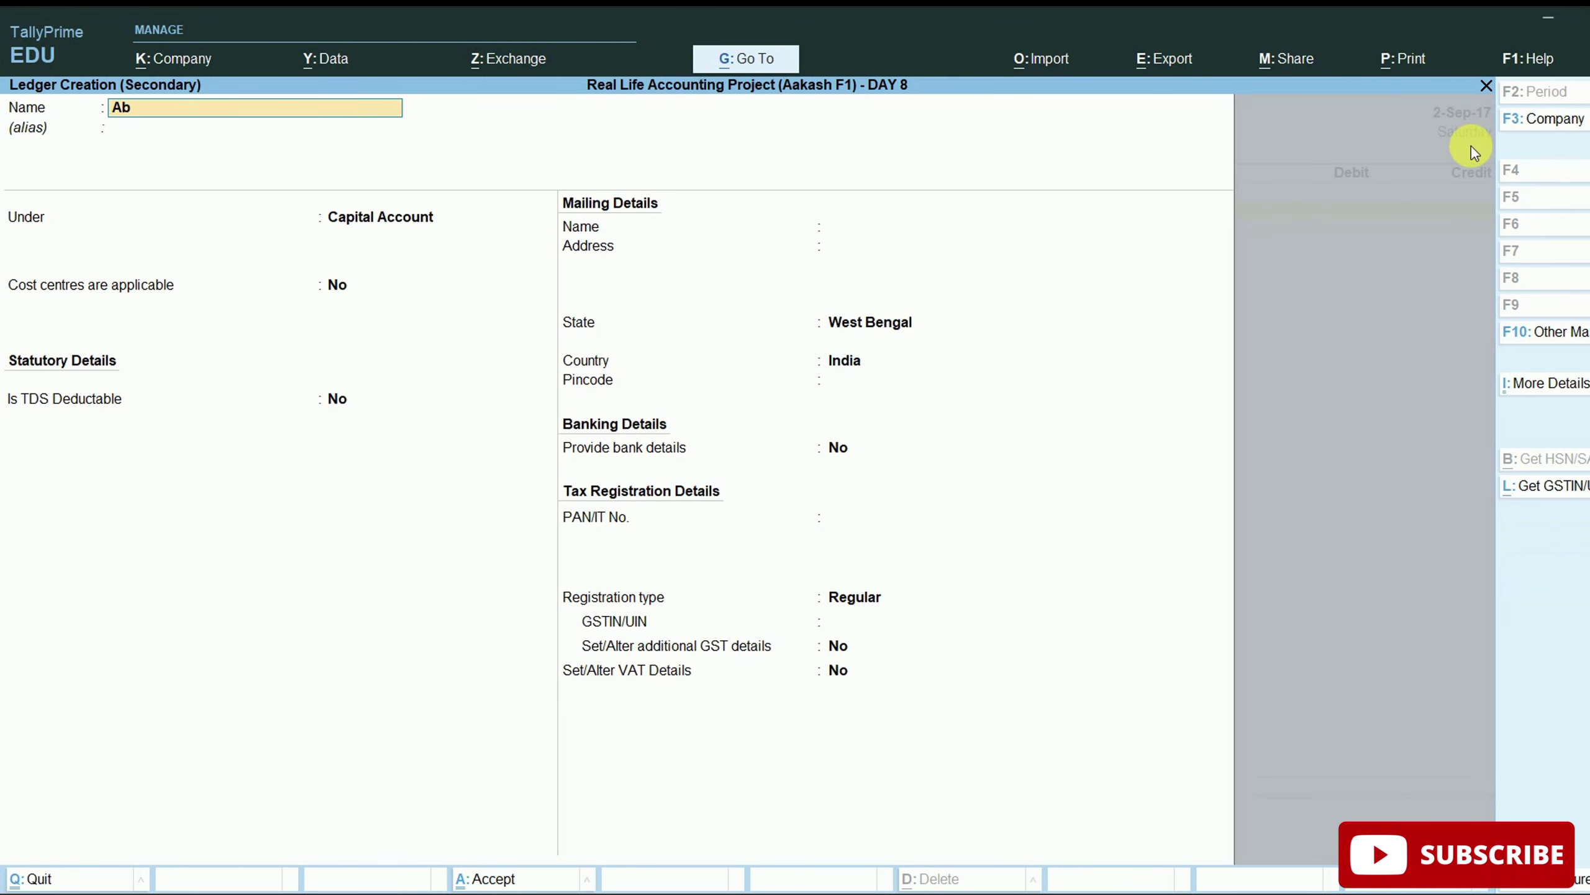
{"action": "type", "text": "normal Loss"}
{"action": "key", "text": "Return"}
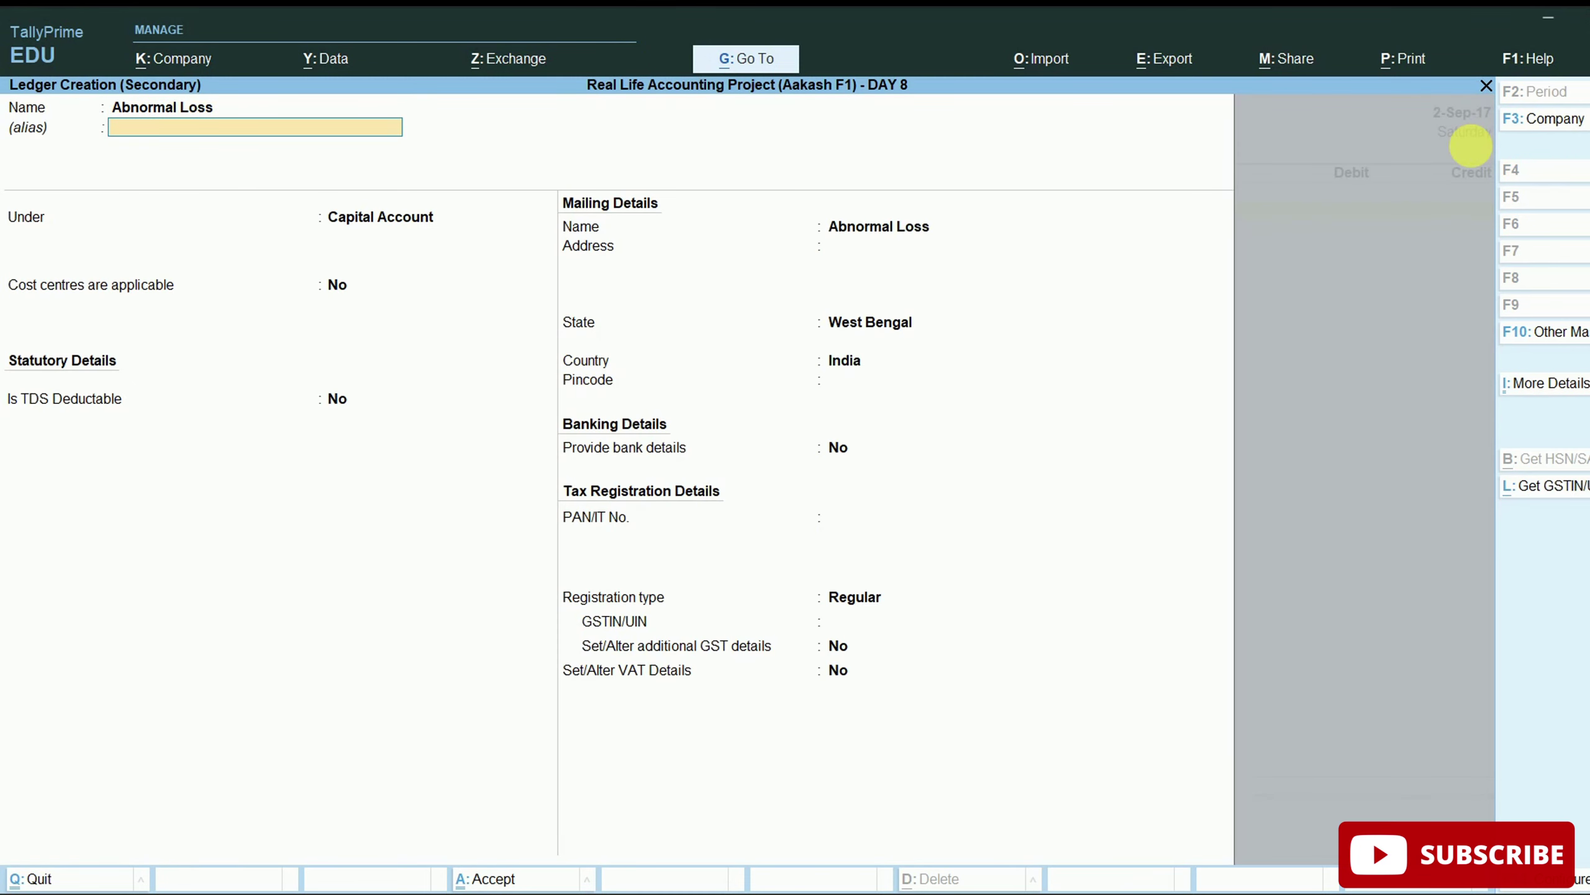
{"action": "key", "text": "Return"}
{"action": "type", "text": "Indi"}
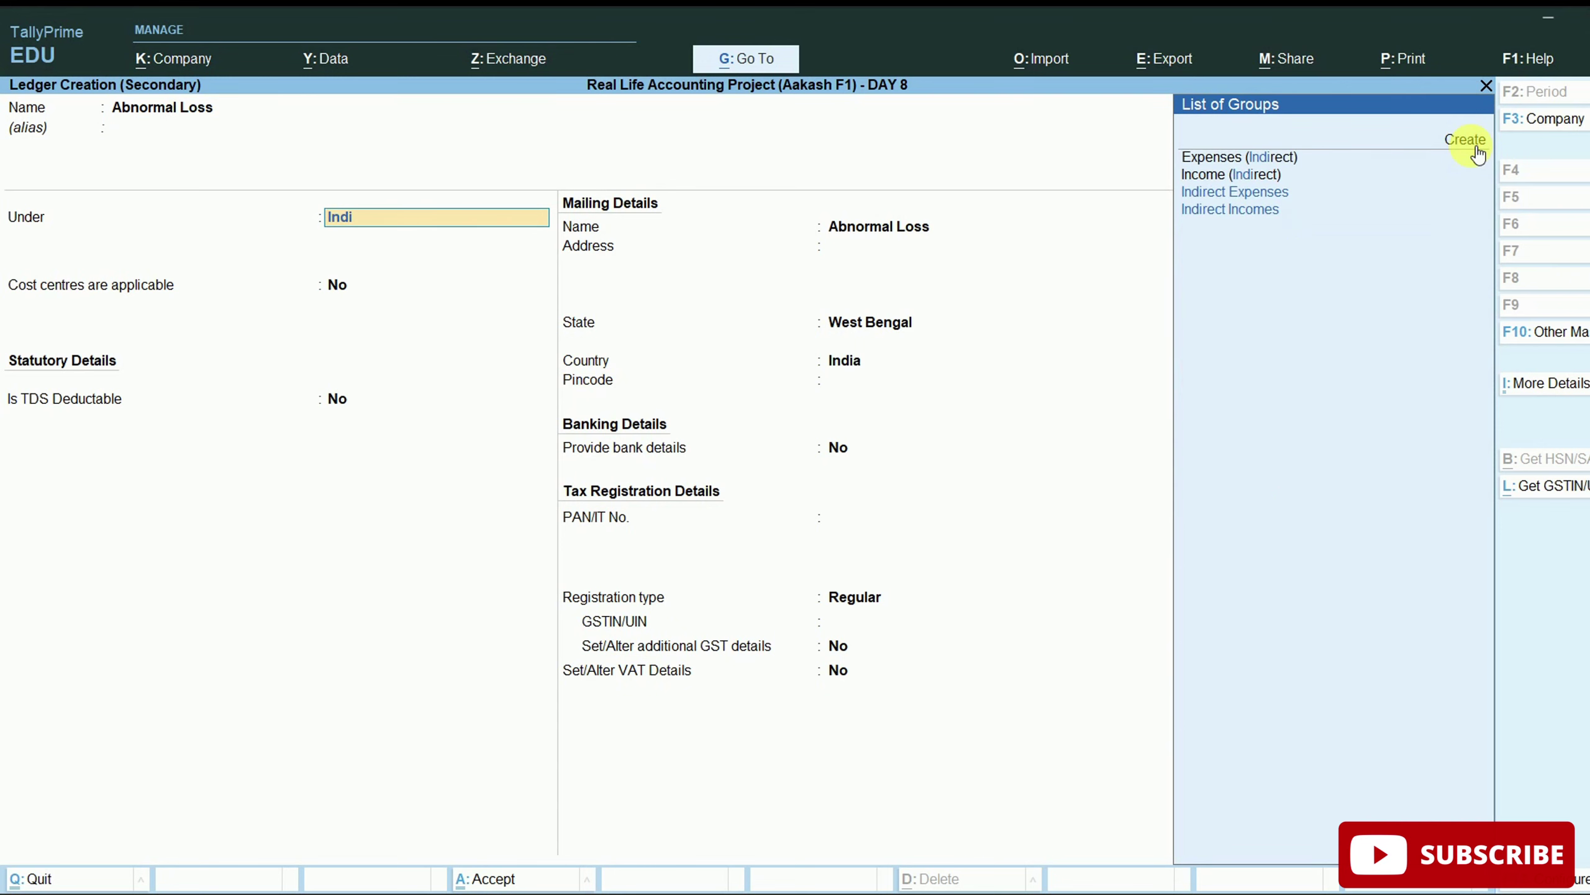
{"action": "key", "text": "Return"}
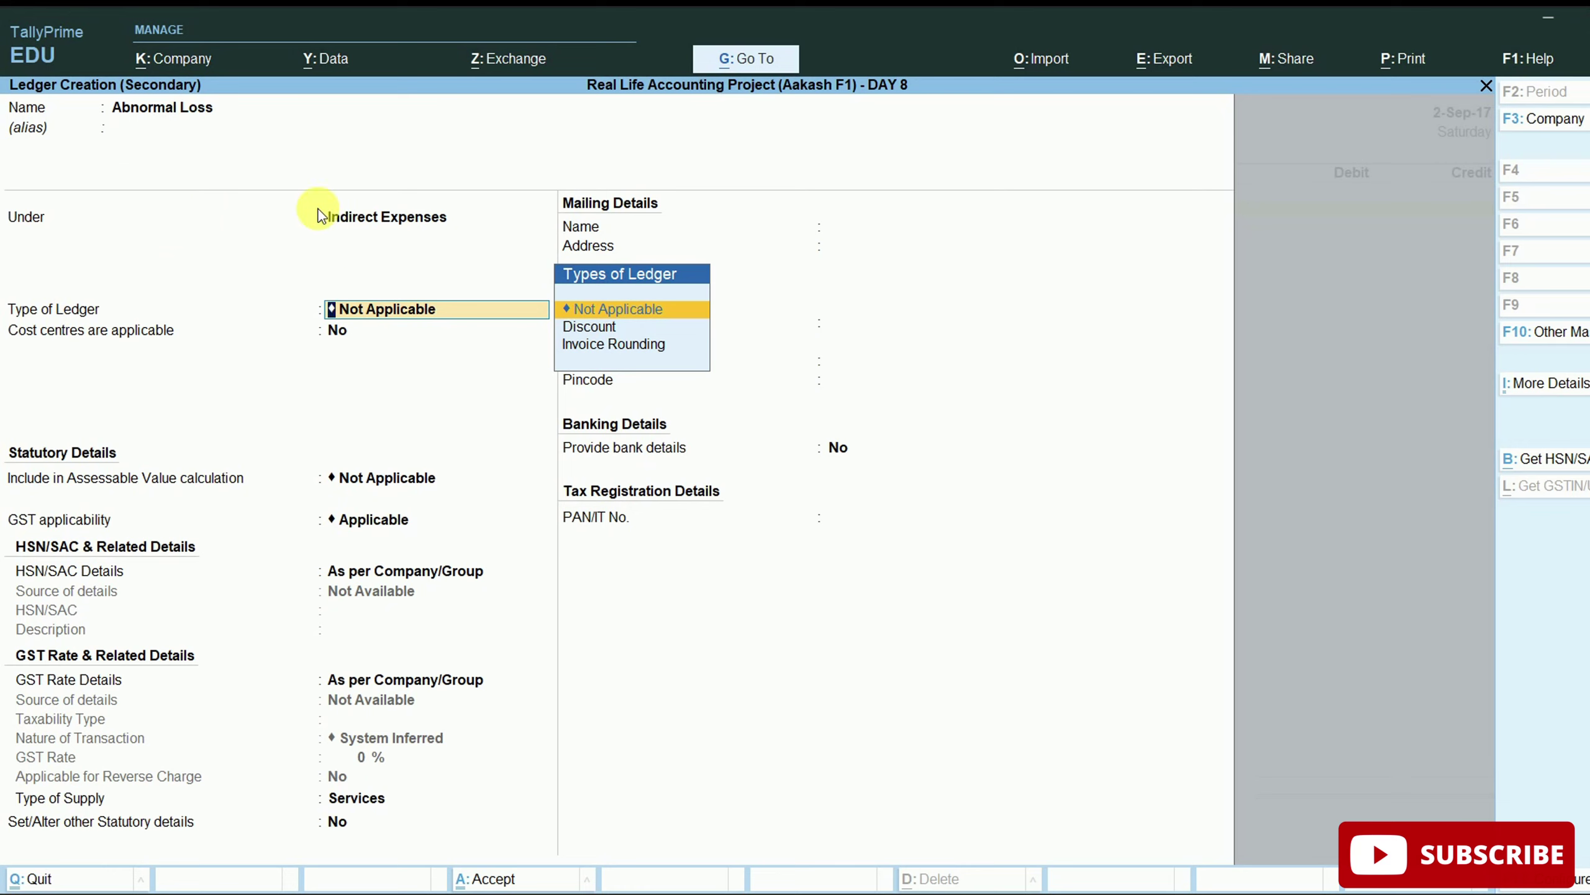
Set GST applicability of the Abnormal Loss ledger to Not Applicable, leave the other details at their defaults, and save it.
{"action": "key", "text": "Return"}
{"action": "key", "text": "Return"}
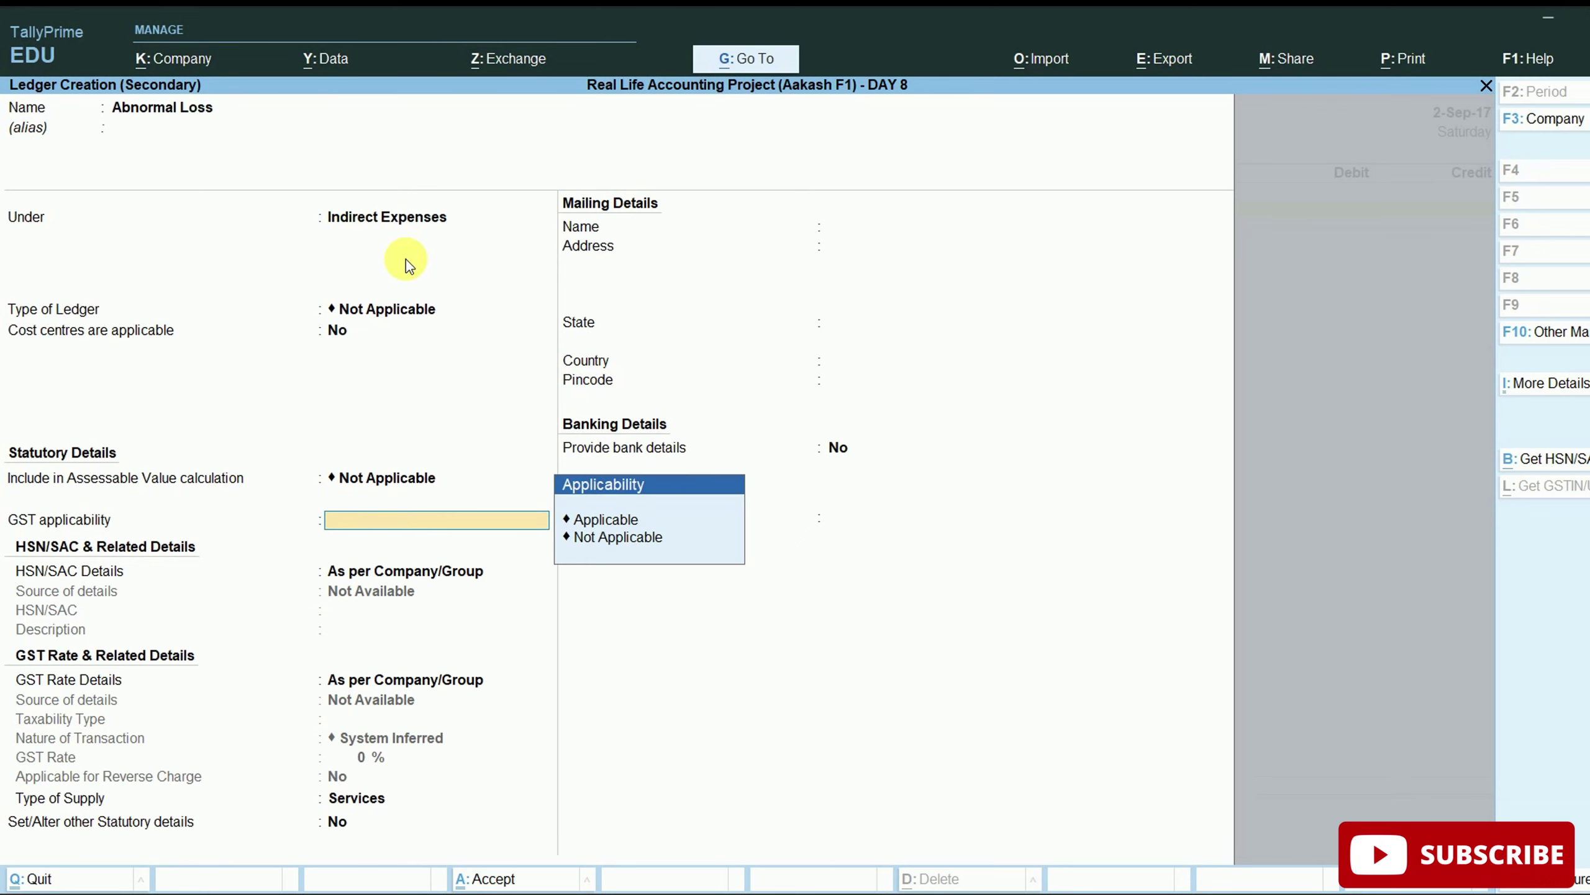
{"action": "key", "text": "Down"}
{"action": "key", "text": "Return"}
{"action": "key", "text": "Return"}
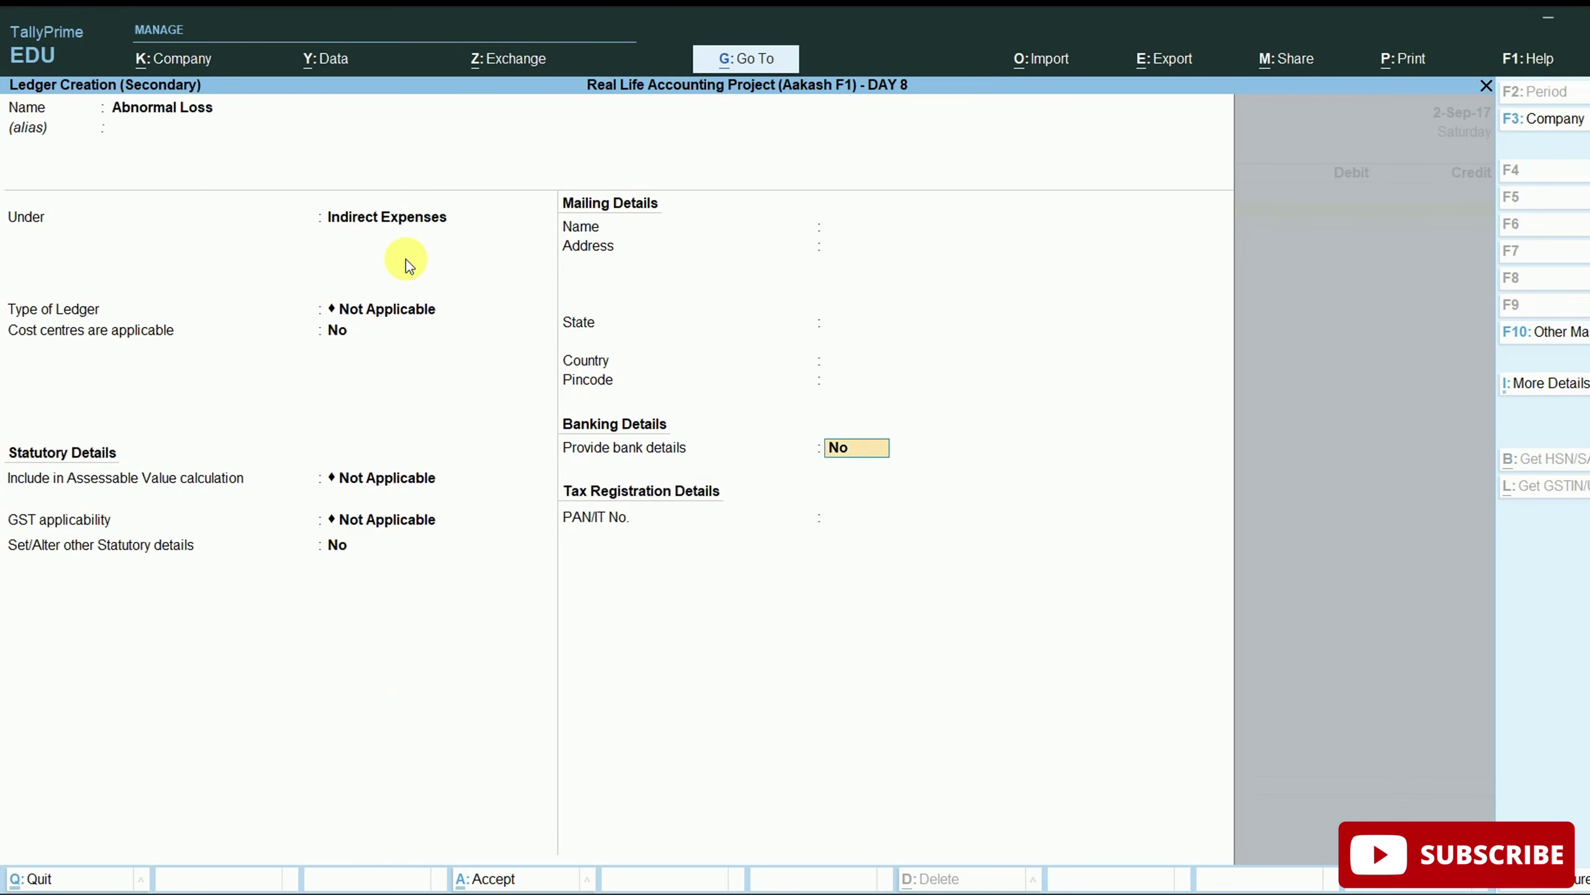
{"action": "key", "text": "Return"}
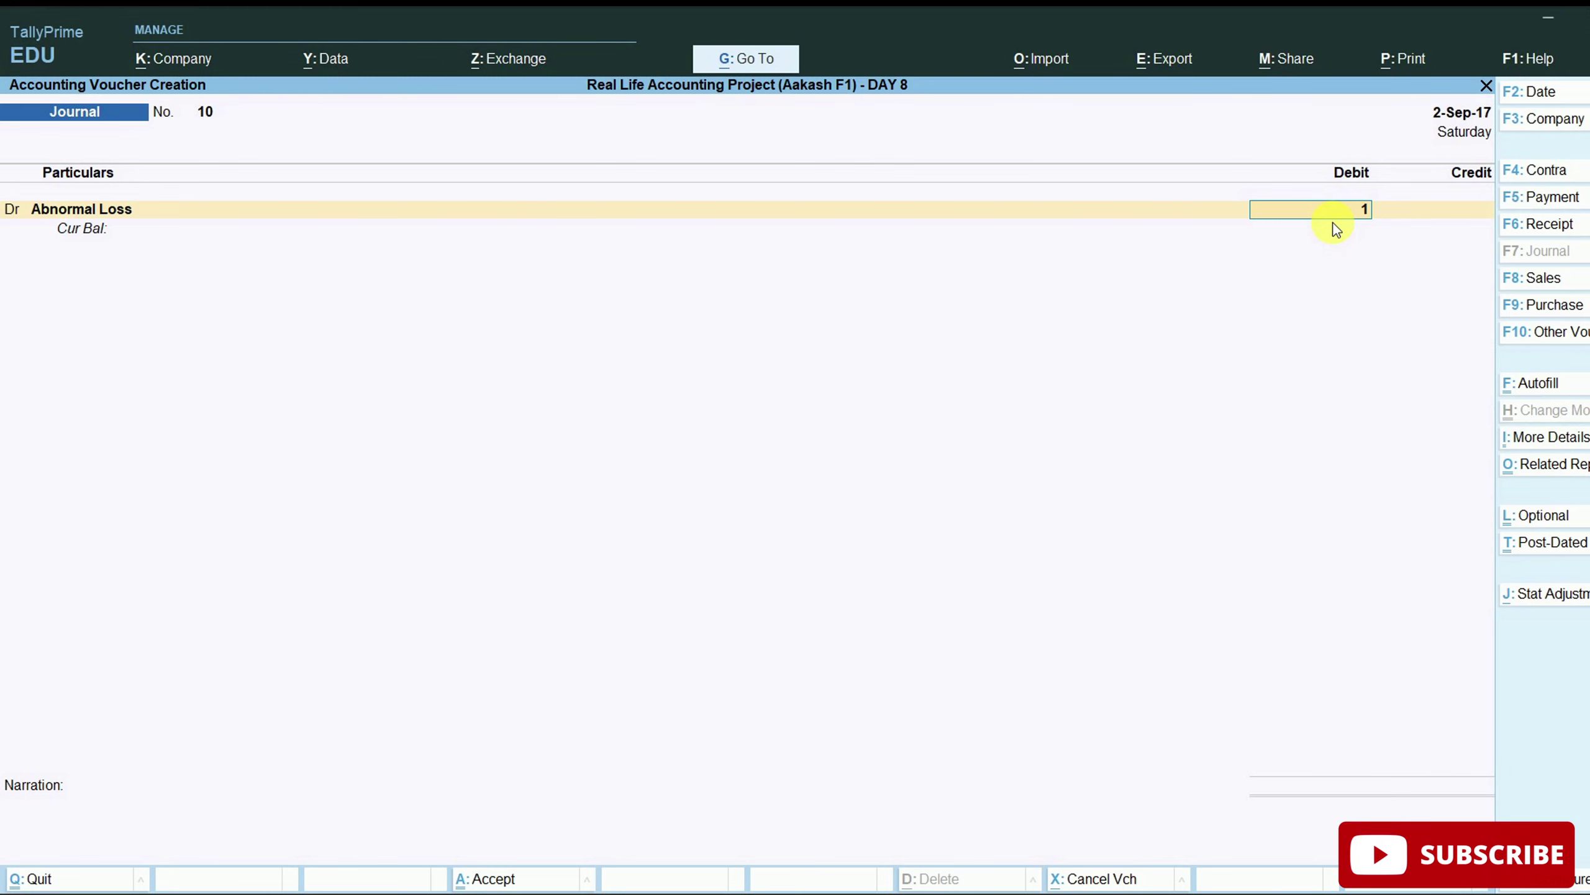
Debit Abnormal Loss with an amount of 1 and choose Purchase as the ledger to credit.
{"action": "key", "text": "Return"}
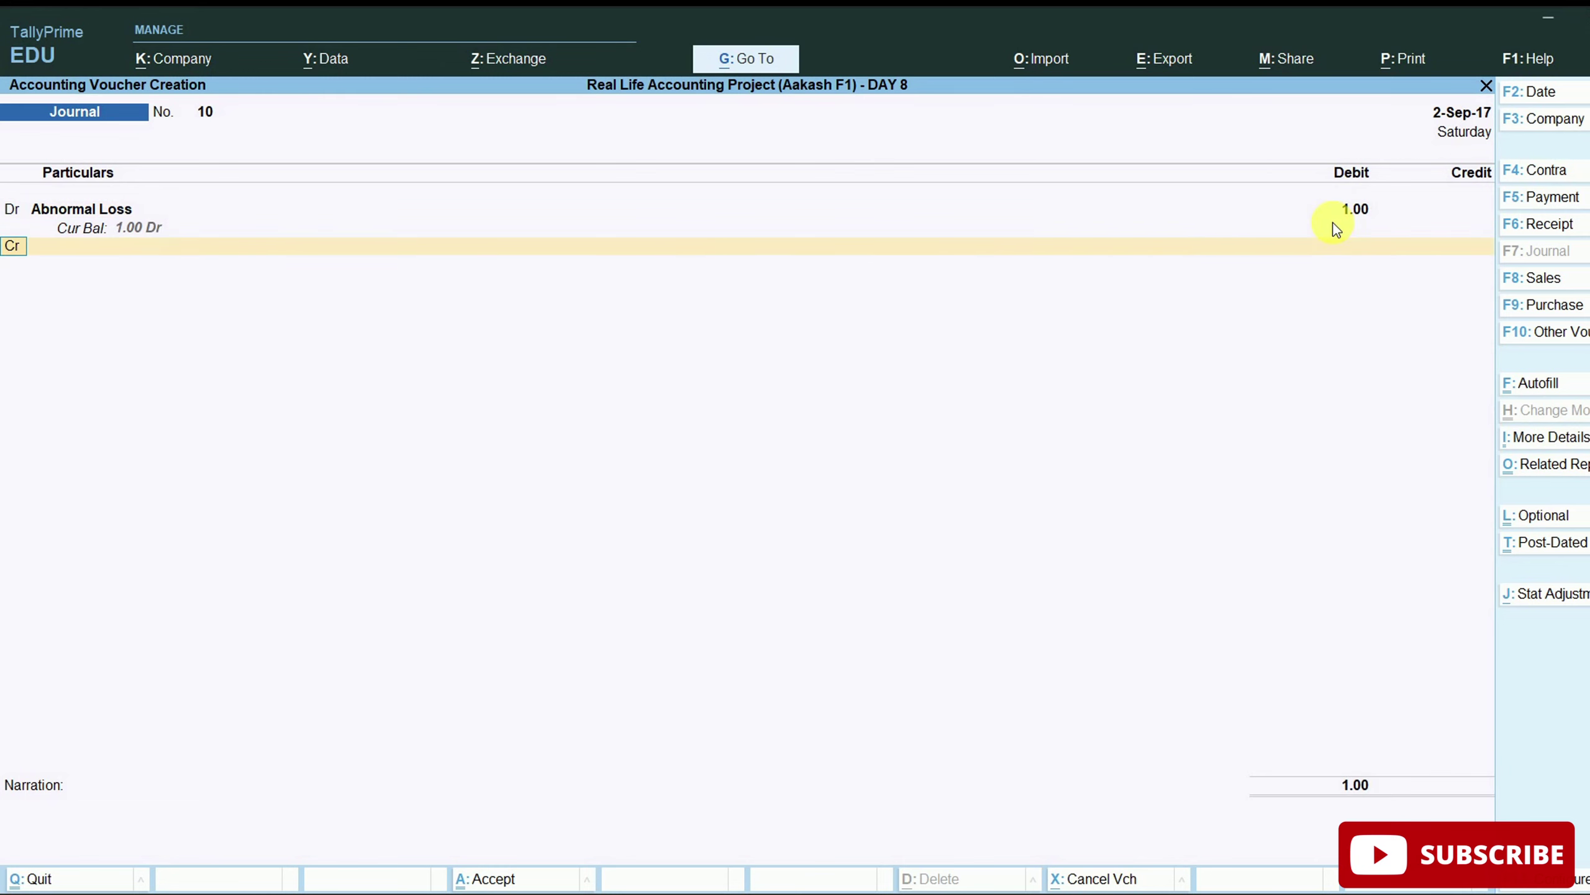
{"action": "key", "text": "Return"}
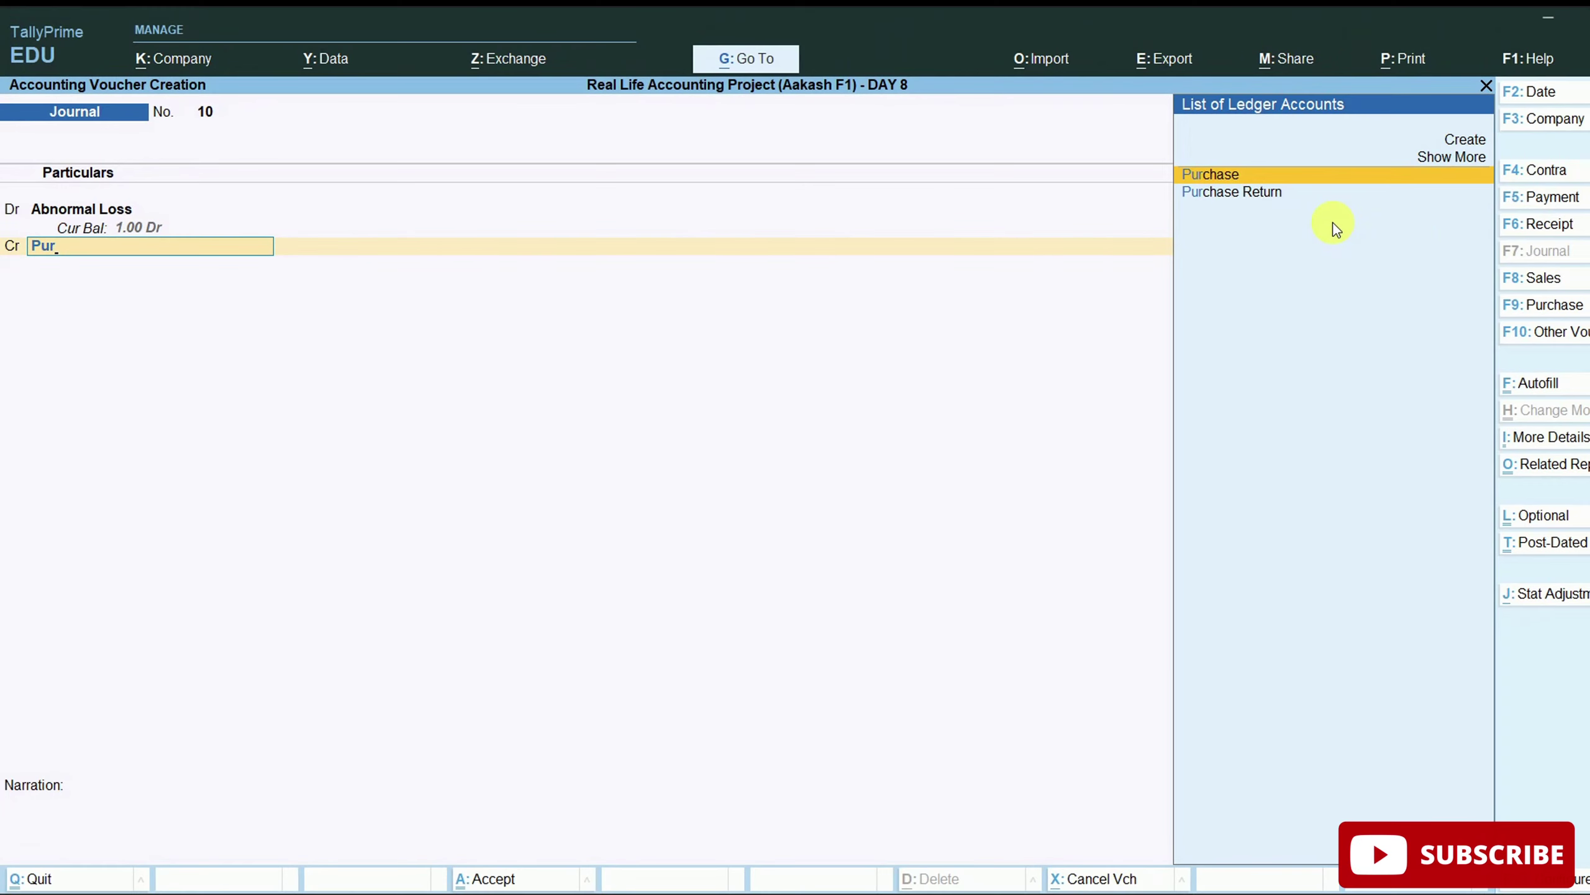
{"action": "key", "text": "Return"}
Allocate 1 piece of One Plus 5 from the Nehru Place godown at rate 9974 to the Purchase credit, and finish the inventory allocations.
{"action": "type", "text": "One"}
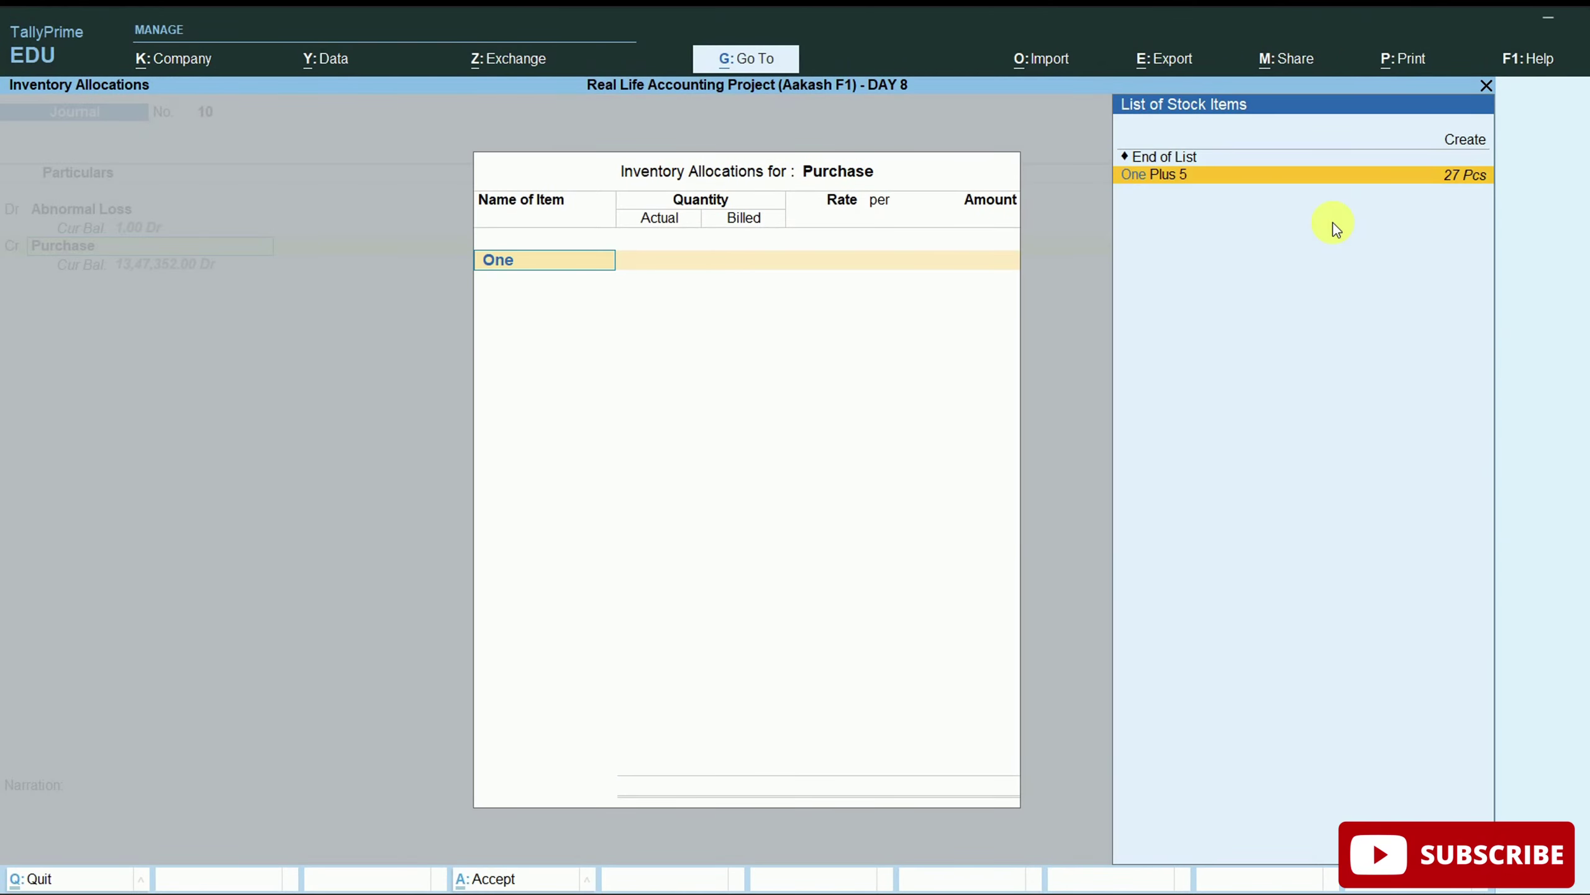
{"action": "key", "text": "Return"}
{"action": "key", "text": "Return"}
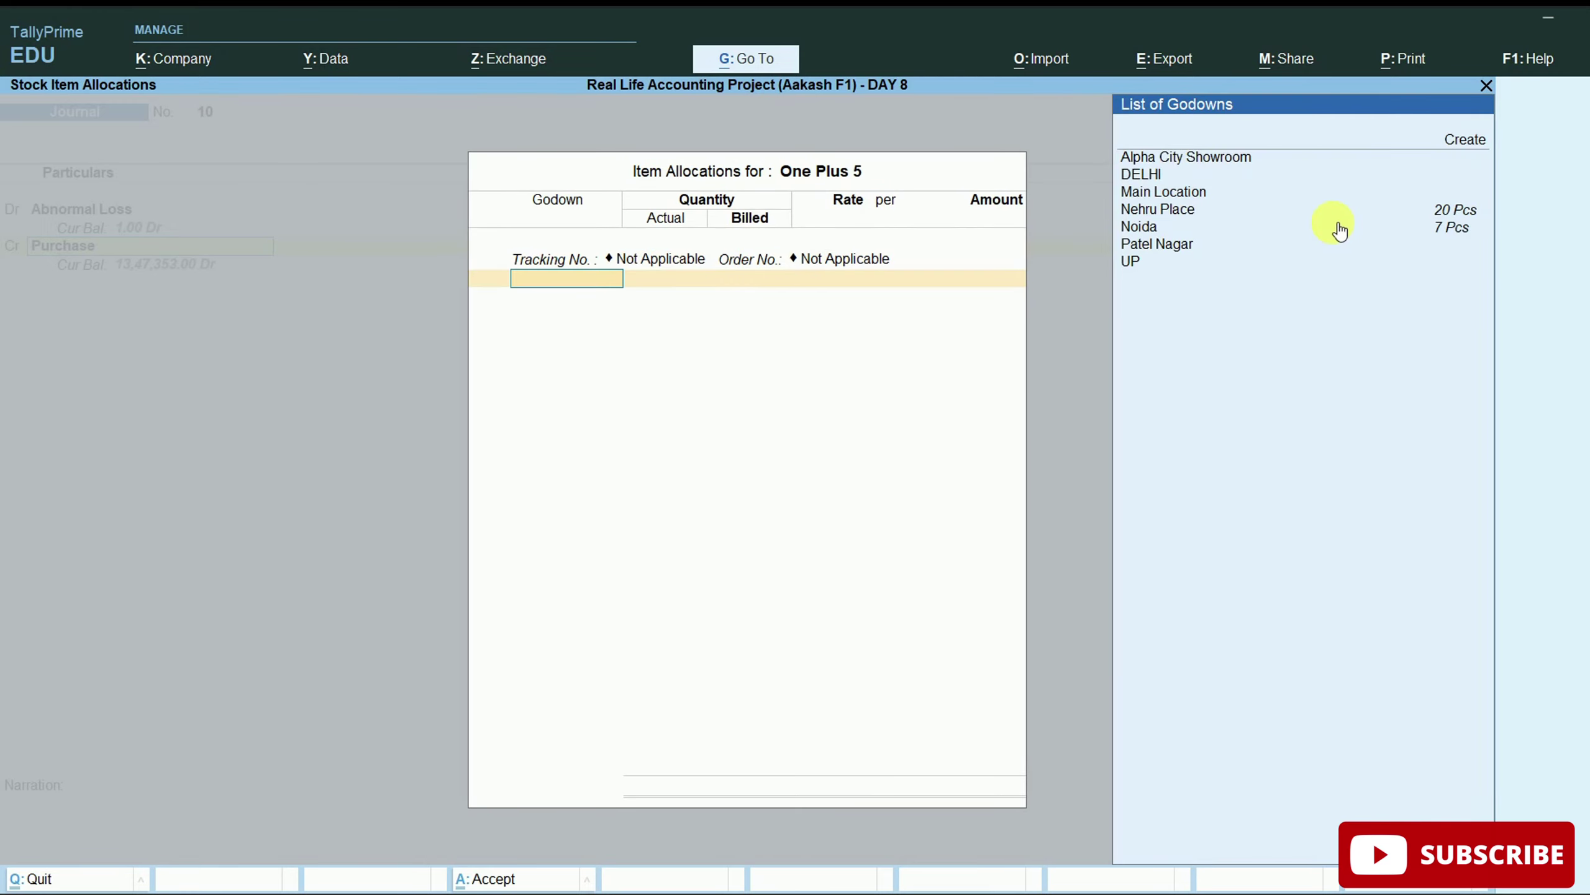
{"action": "key", "text": "Down"}
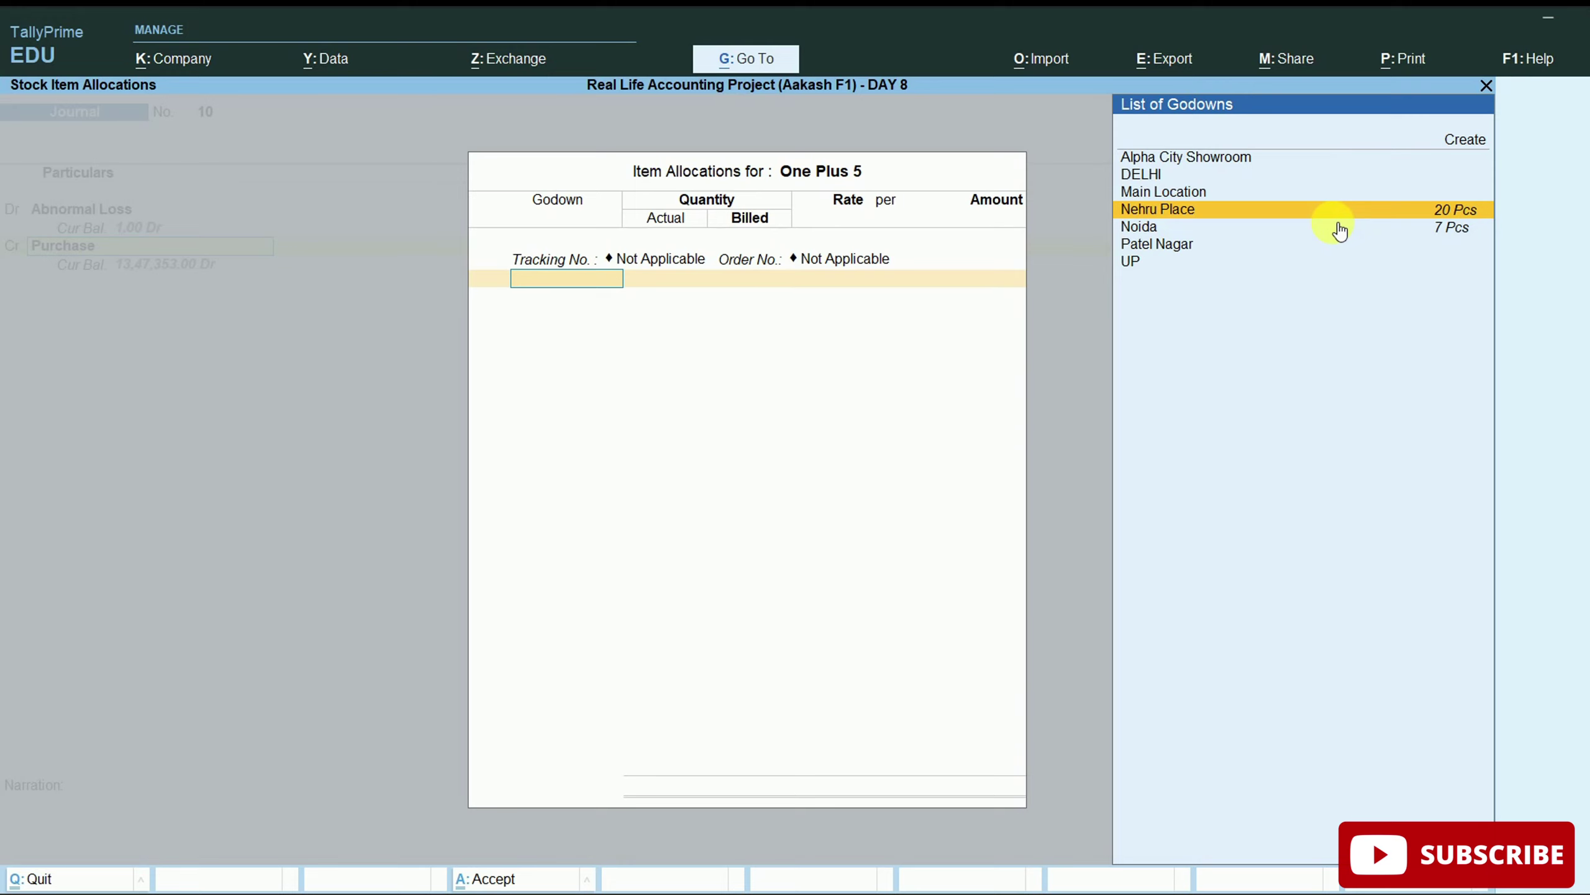
{"action": "key", "text": "Return"}
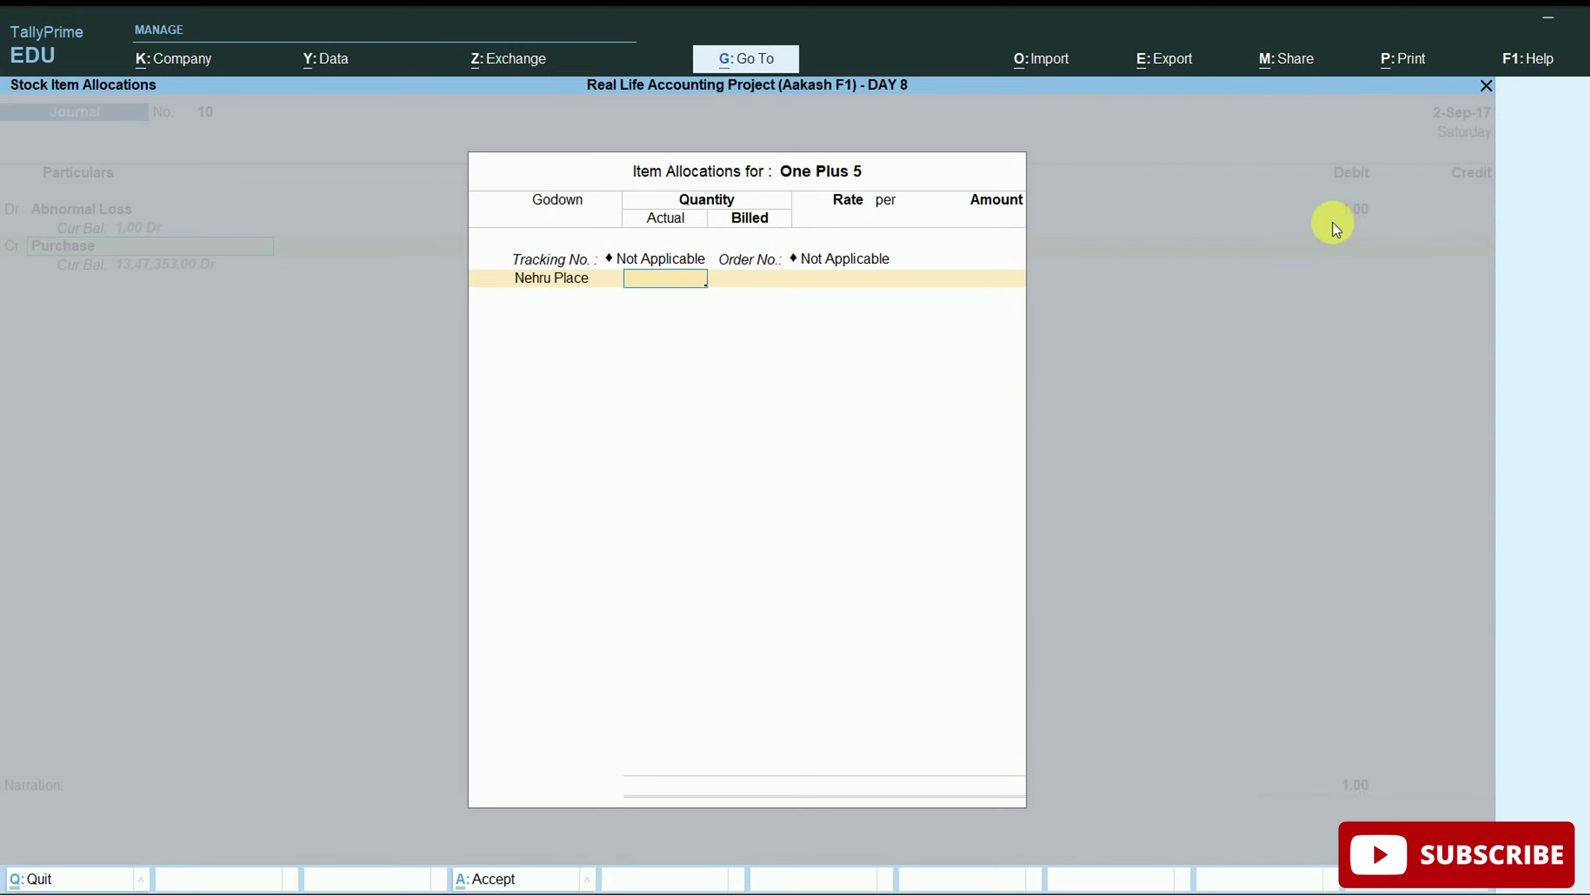
{"action": "type", "text": "1"}
{"action": "key", "text": "Return"}
{"action": "key", "text": "Return"}
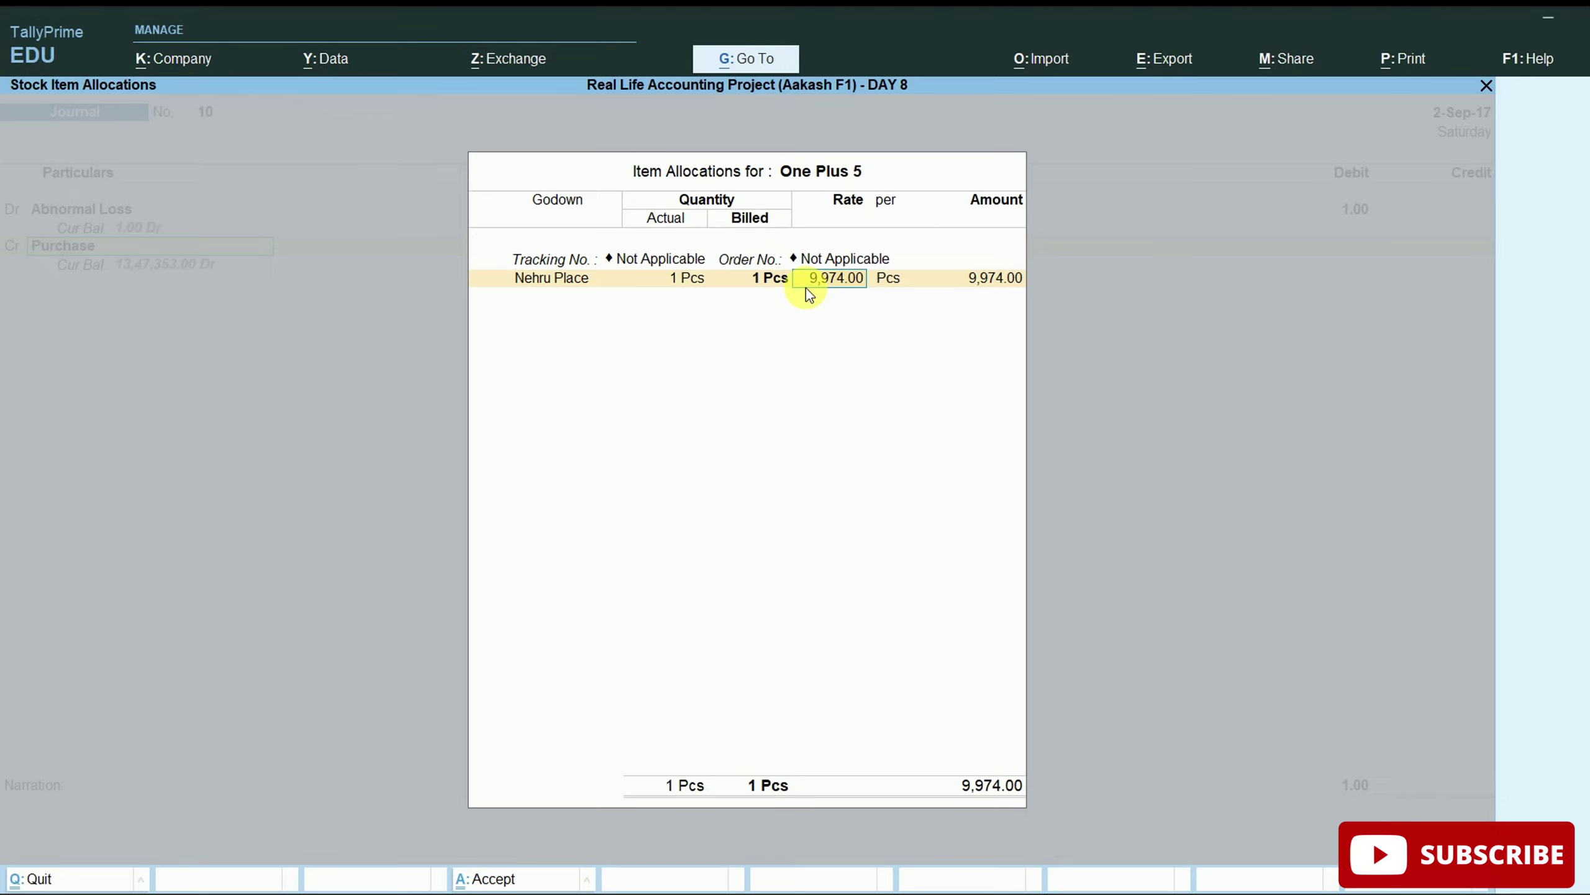
{"action": "key", "text": "Return"}
{"action": "key", "text": "Return"}
{"action": "key", "text": "Return"}
{"action": "key", "text": "Return"}
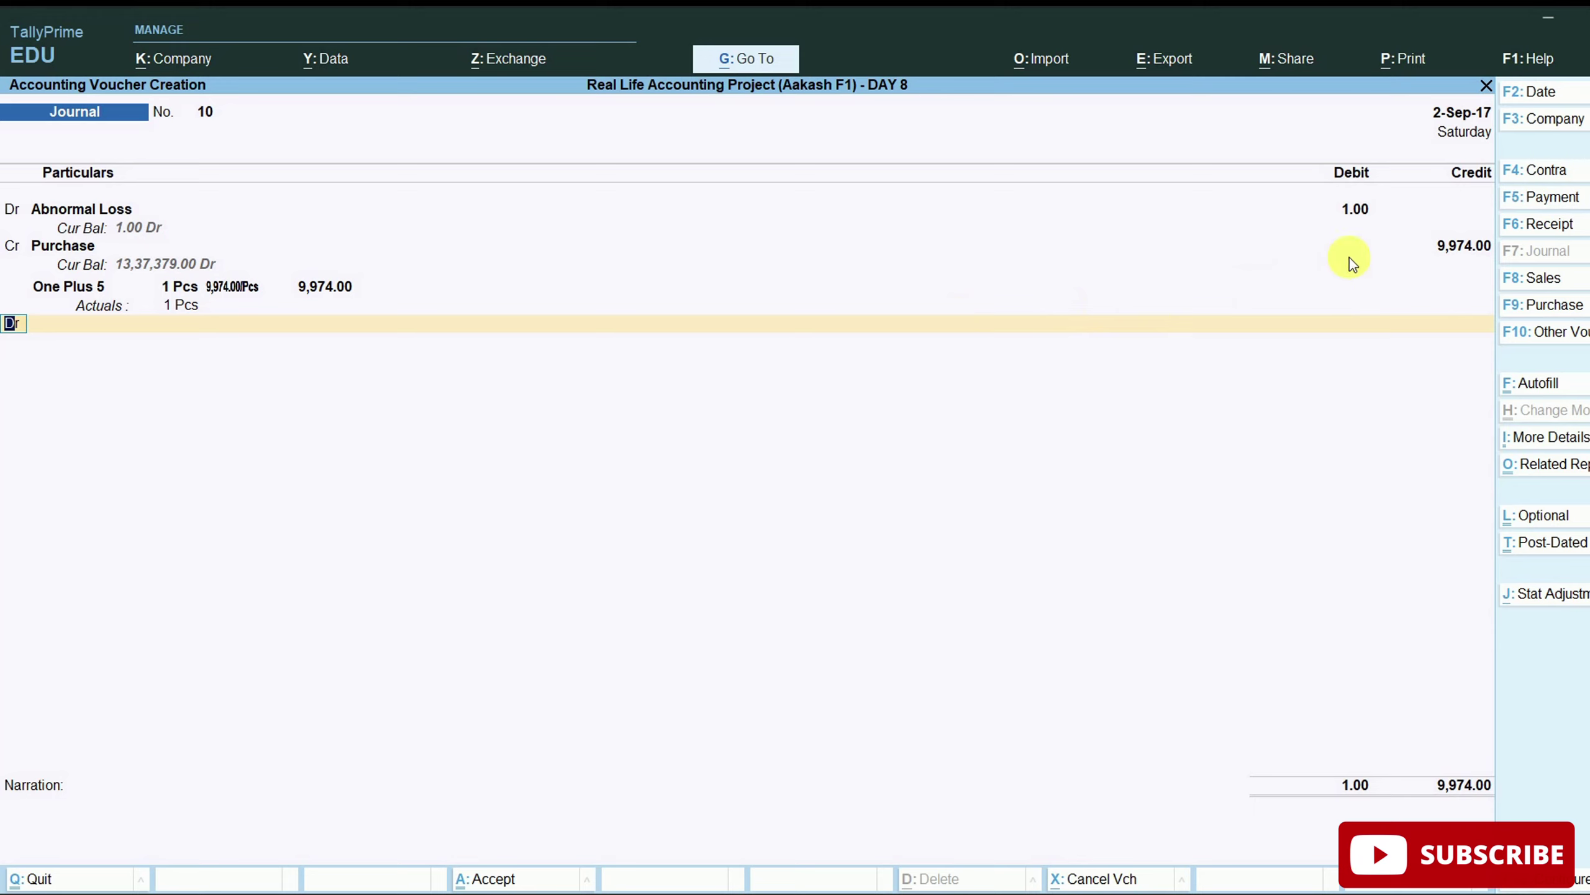
Set the Abnormal Loss debit to 9,974 and carry on through the Purchase line to the narration.
{"action": "left_click", "coordinate": [1362, 214]}
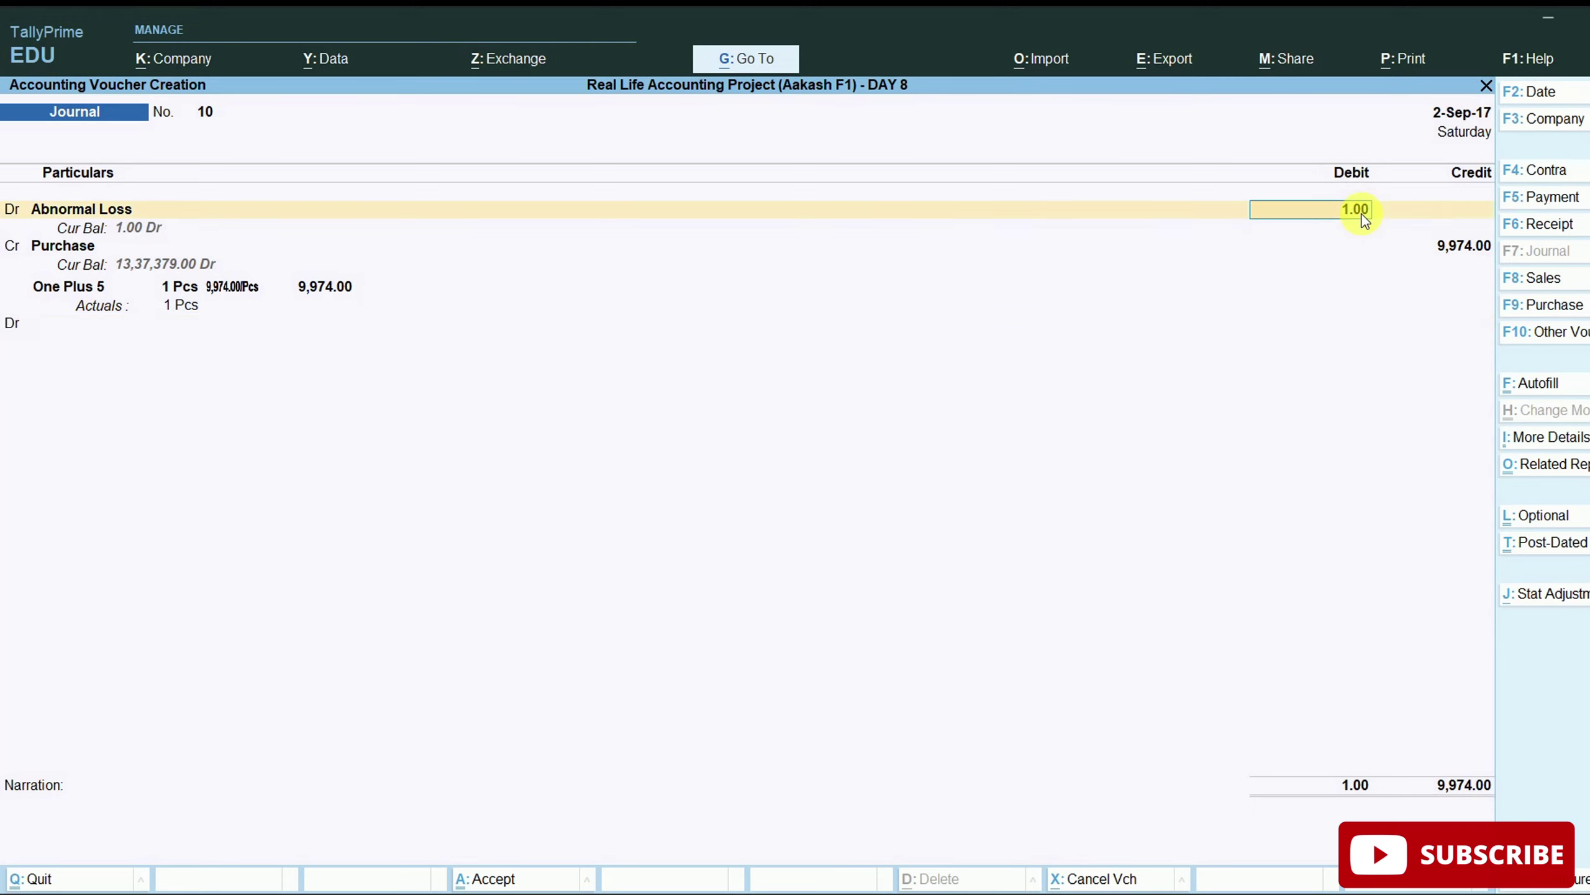
{"action": "type", "text": "9,974"}
{"action": "key", "text": "Return"}
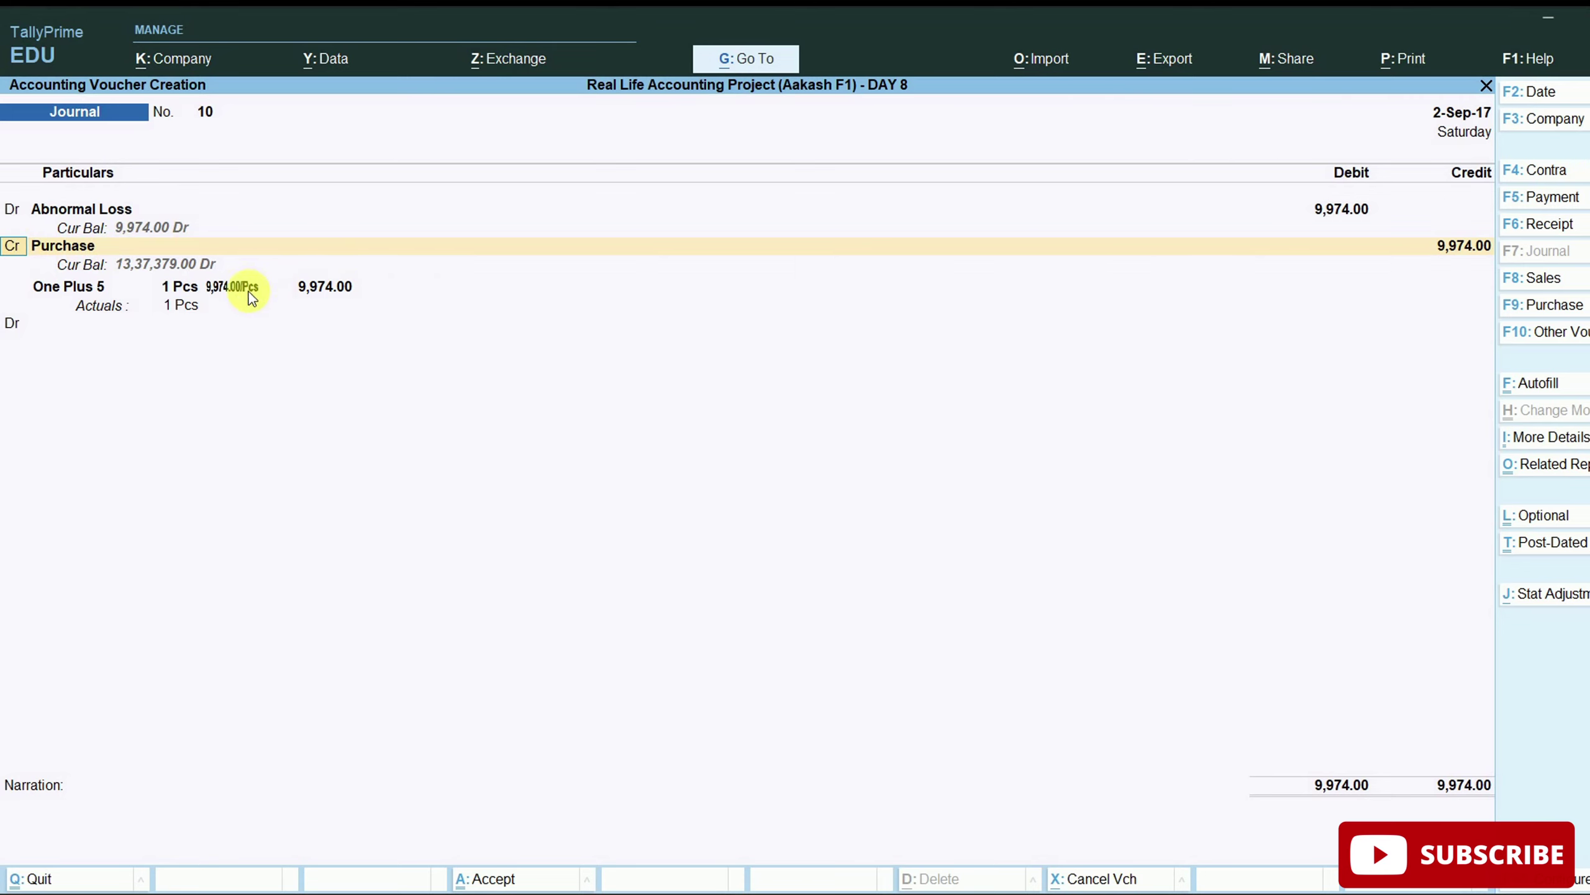
{"action": "key", "text": "Return"}
{"action": "key", "text": "Return"}
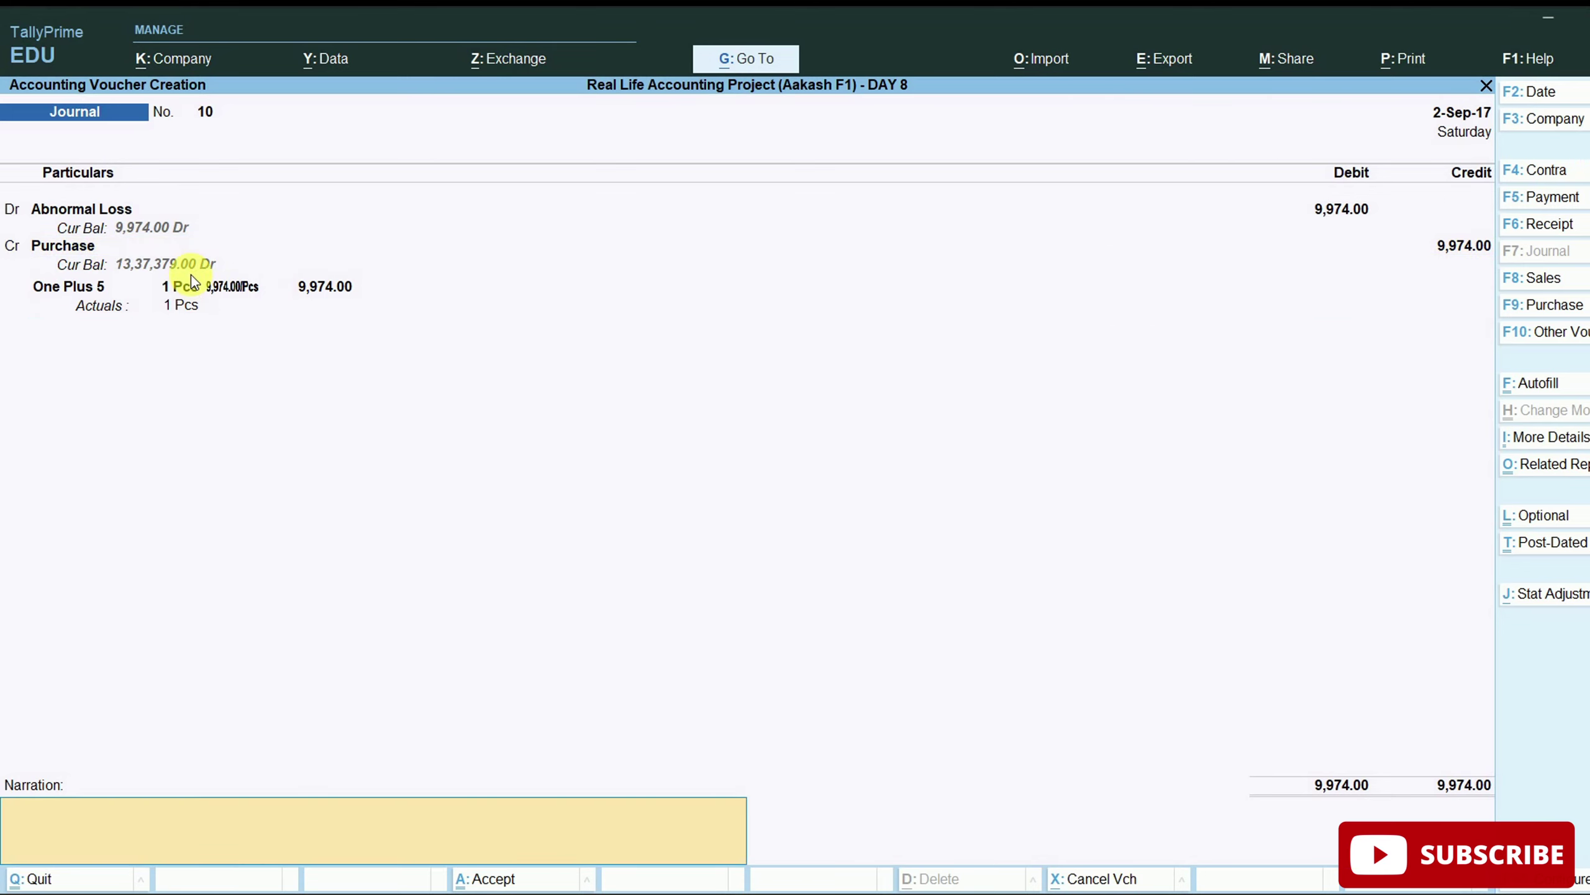
Enter the narration "Being one plus handset damaged due to water leakage.", save the Journal voucher, and return to the Gateway of Tally.
{"action": "type", "text": "Be"}
{"action": "type", "text": "ing one plus handset damaged due to water leakage."}
{"action": "key", "text": "Return"}
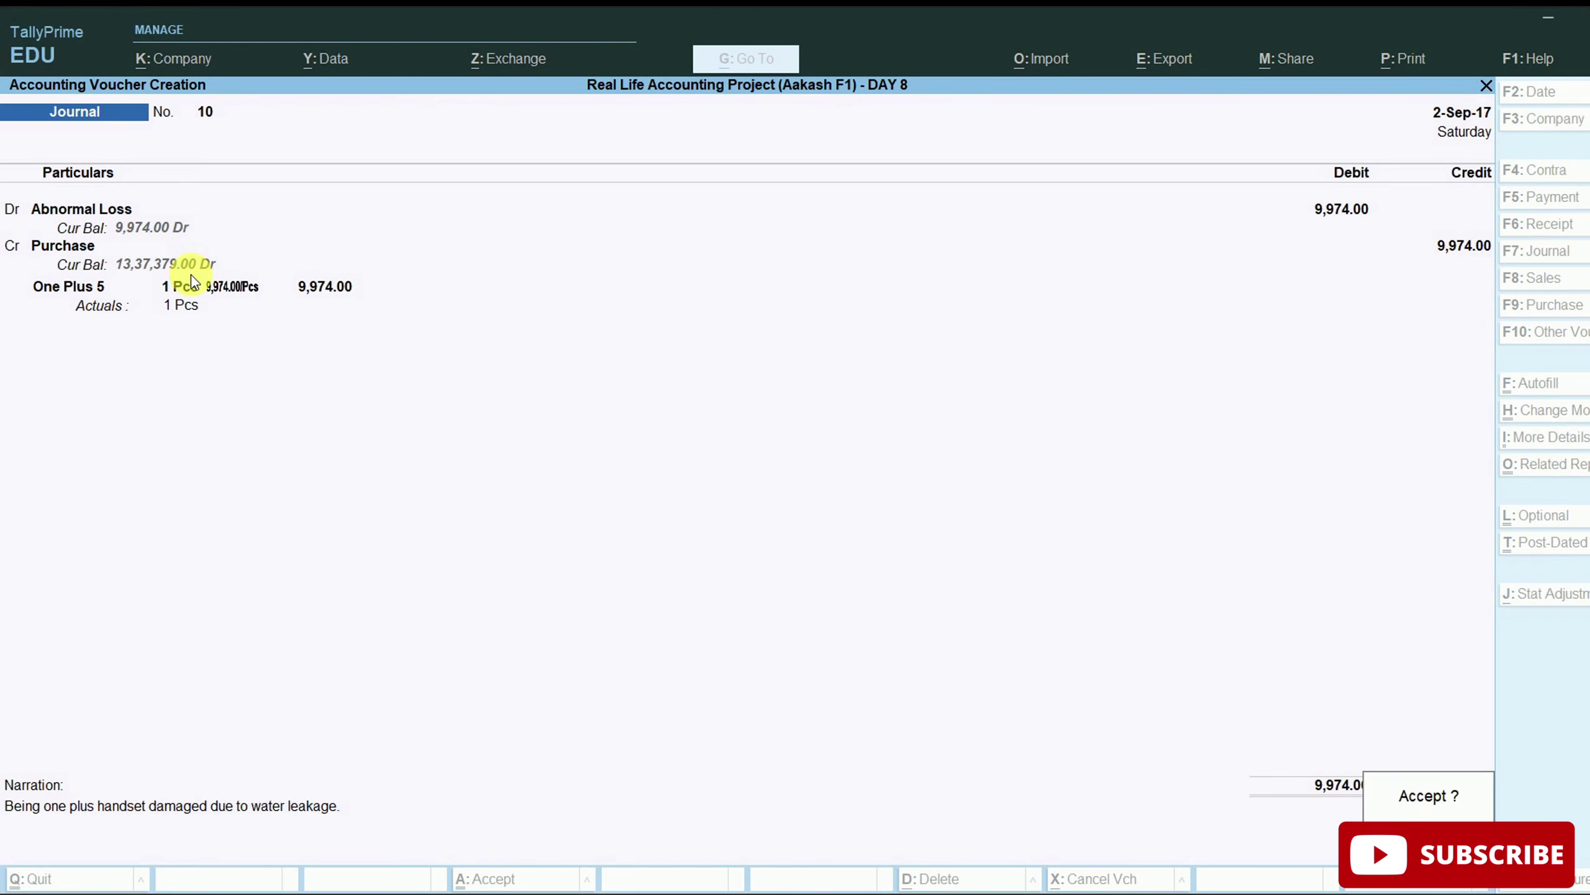
{"action": "key", "text": "Return"}
{"action": "key", "text": "Escape"}
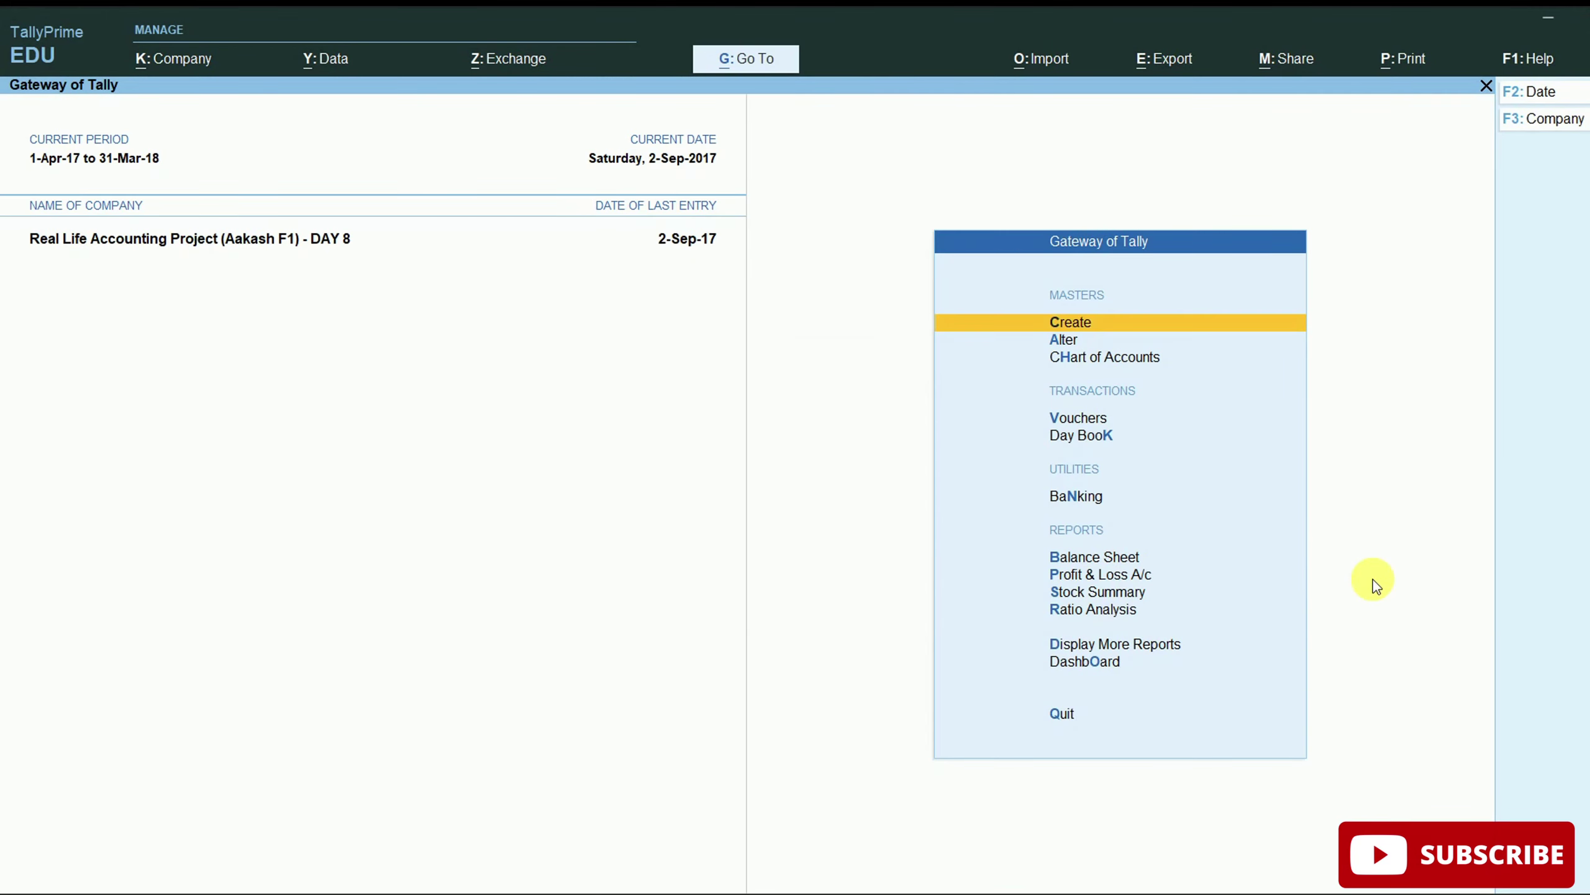
Display the Profit & Loss A/c in detail and check the Abnormal Loss and Purchase lines.
{"action": "left_click", "coordinate": [1118, 578]}
{"action": "key", "text": "alt+F5"}
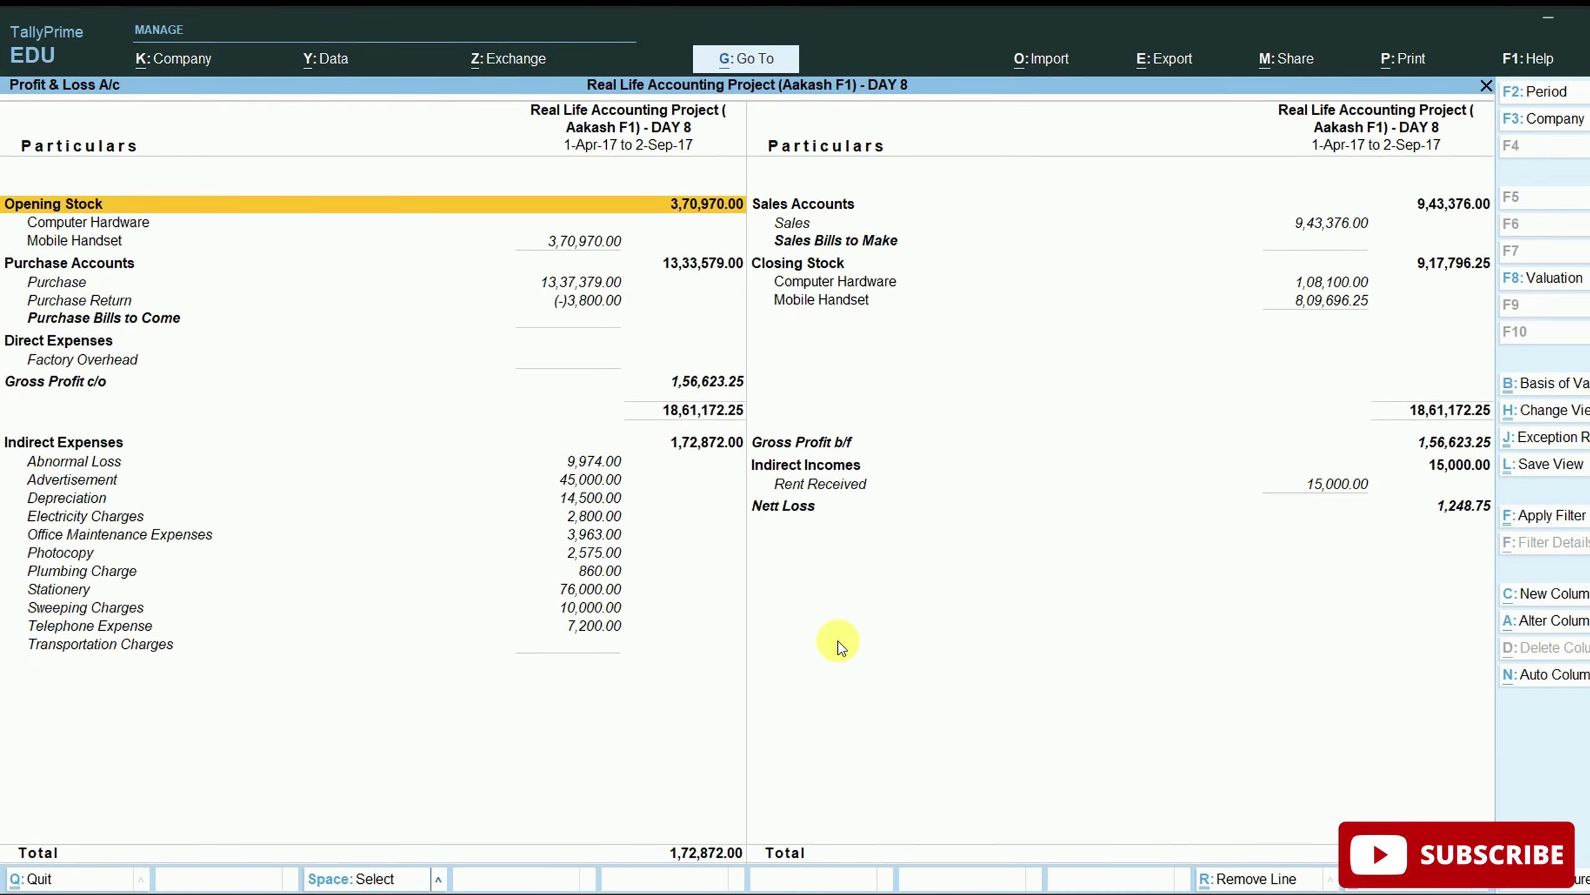
{"action": "left_click", "coordinate": [85, 461]}
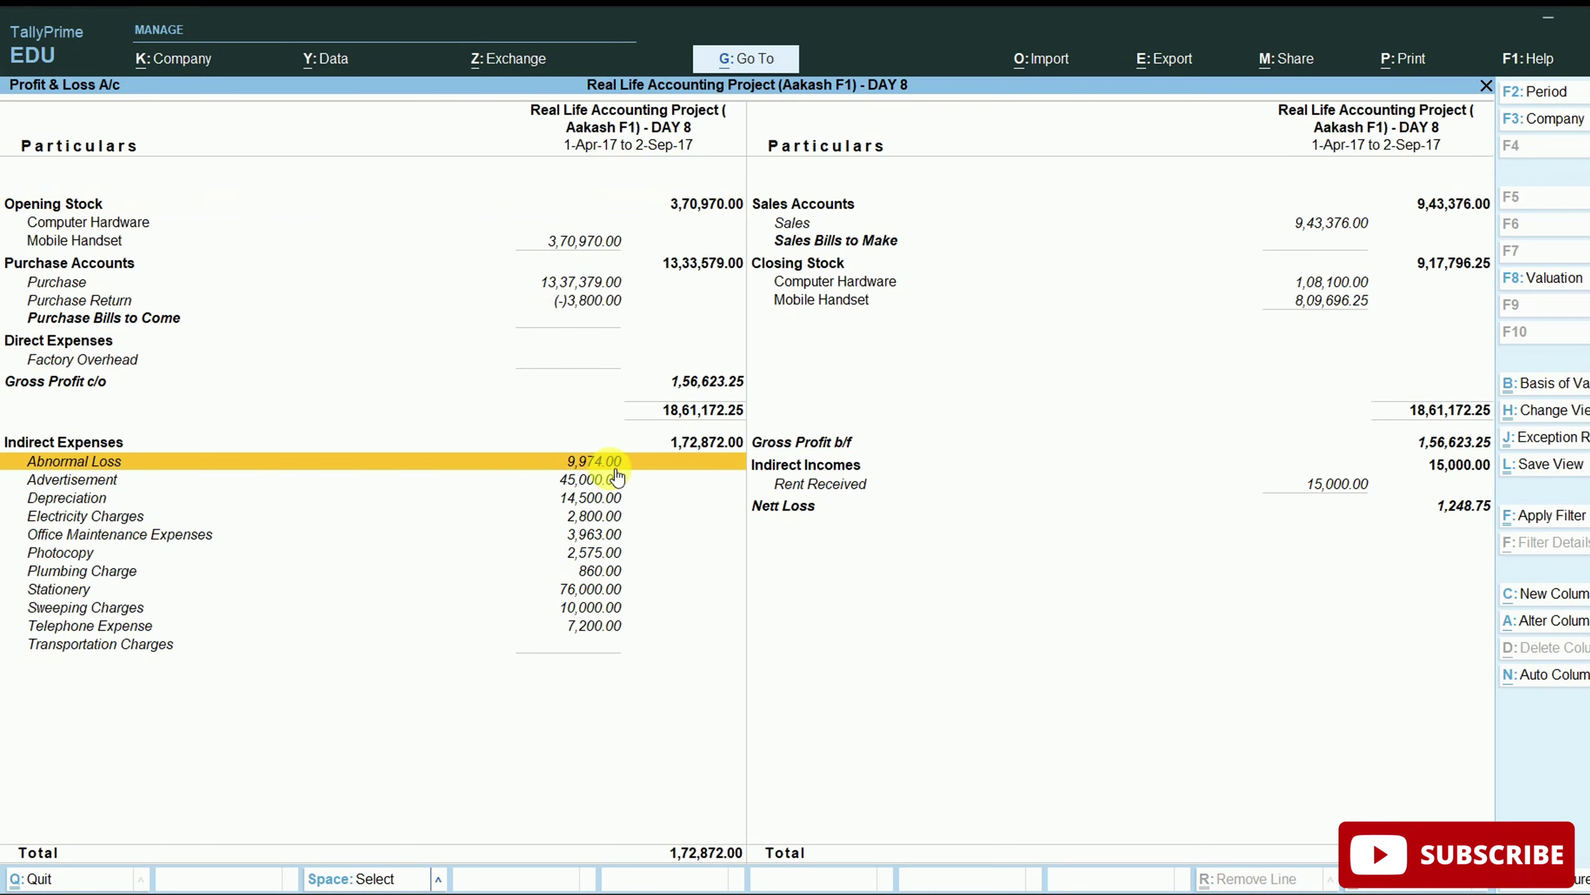
{"action": "left_click", "coordinate": [81, 282]}
{"action": "left_click", "coordinate": [509, 293]}
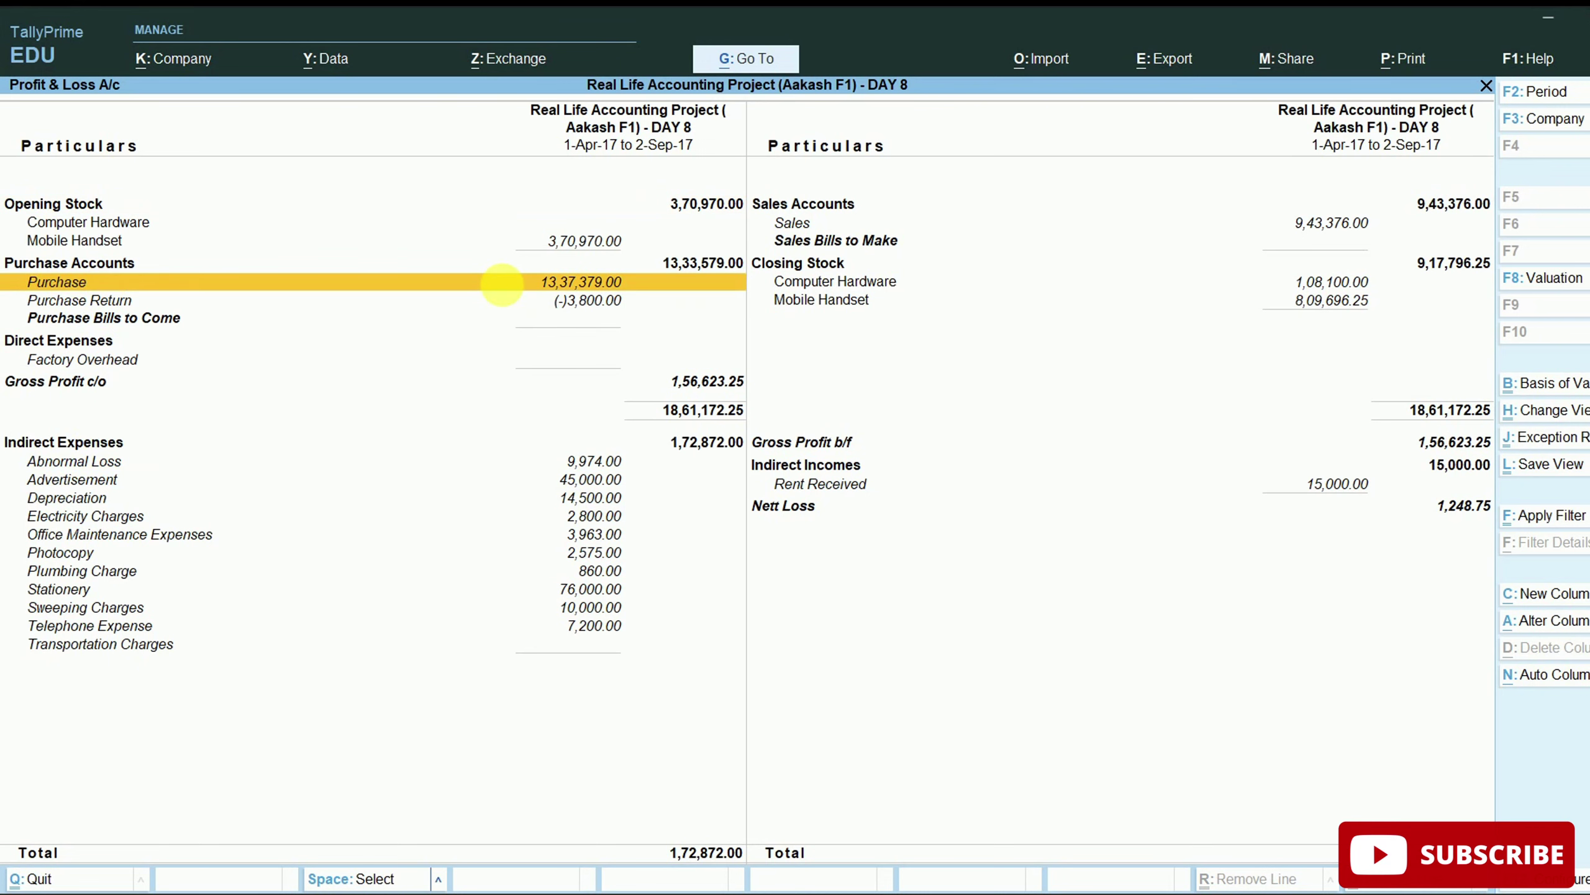
Display the Stock Summary in detail and check the closing quantity of One Plus 5.
{"action": "key", "text": "Escape"}
{"action": "key", "text": "Escape"}
{"action": "key", "text": "Down"}
{"action": "key", "text": "Return"}
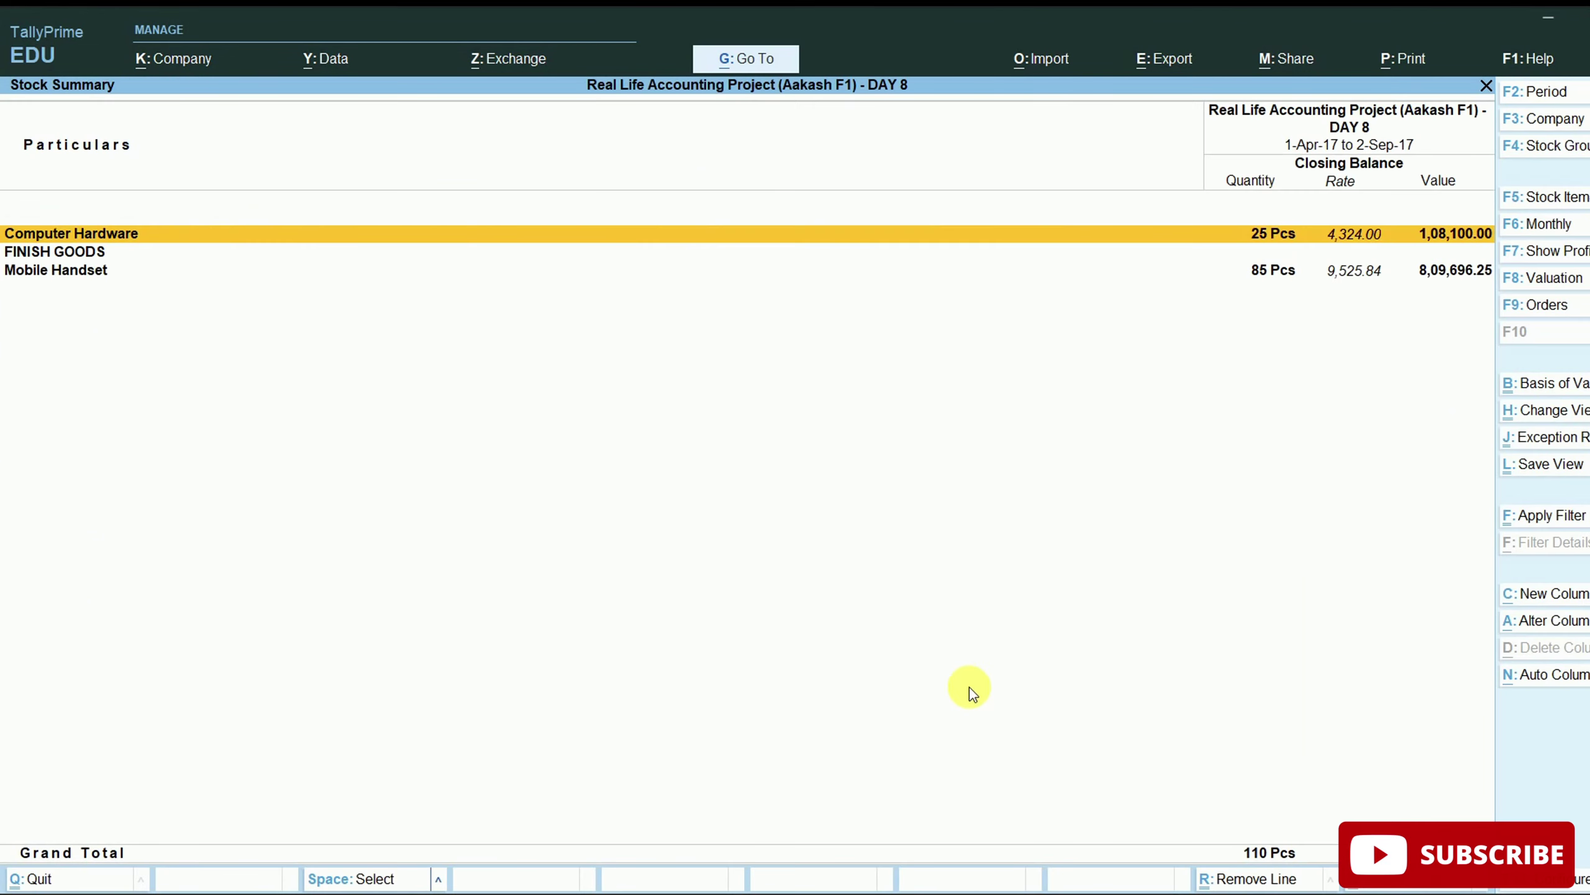
{"action": "key", "text": "alt+F5"}
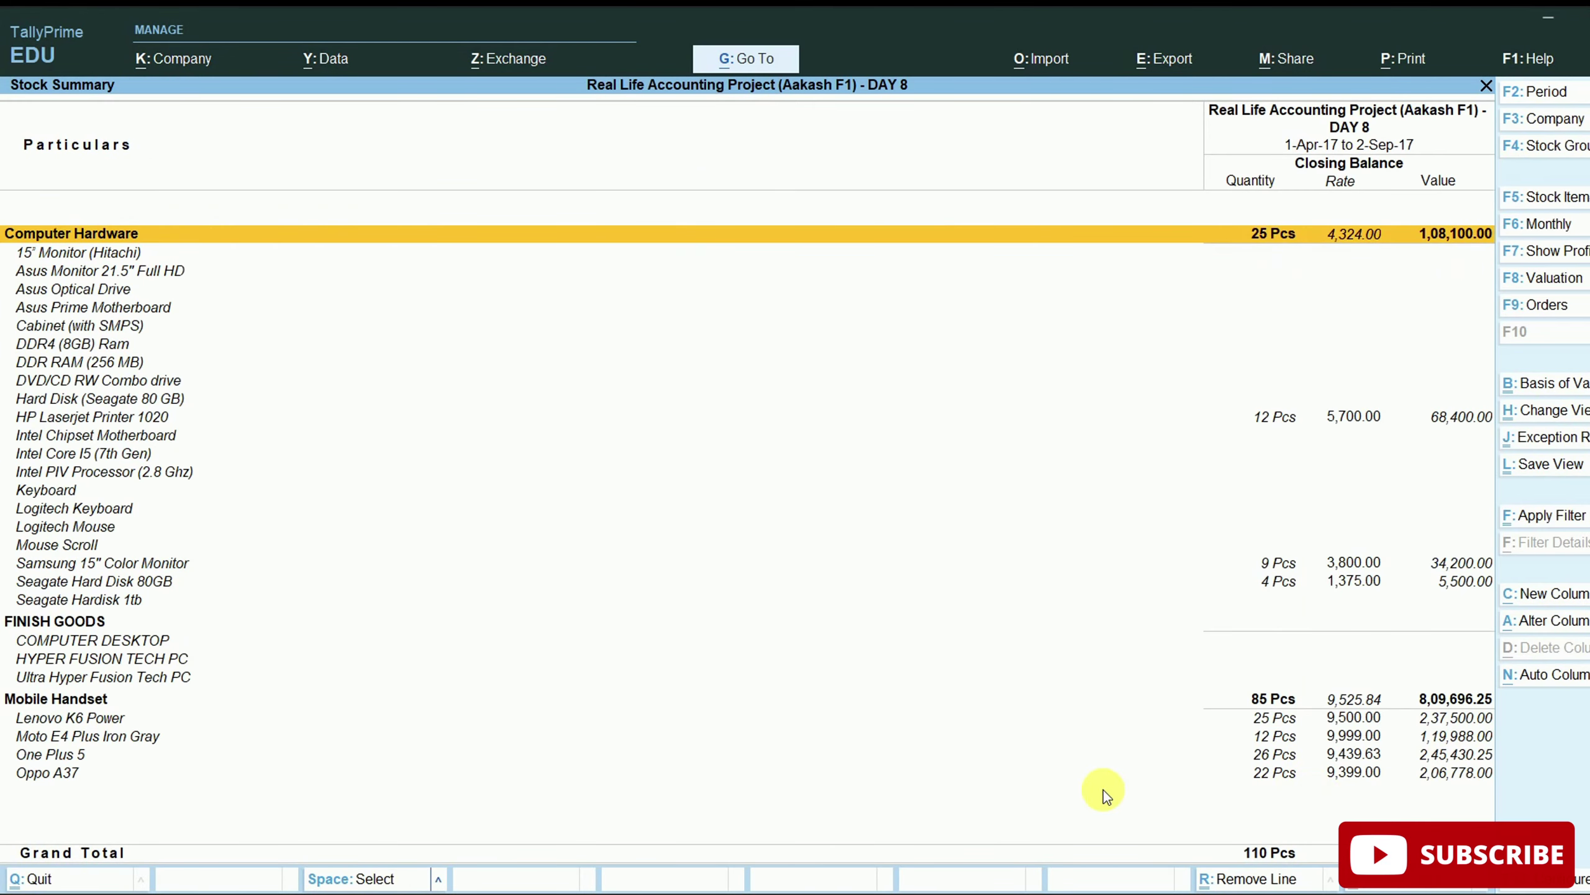
{"action": "left_click", "coordinate": [1287, 756]}
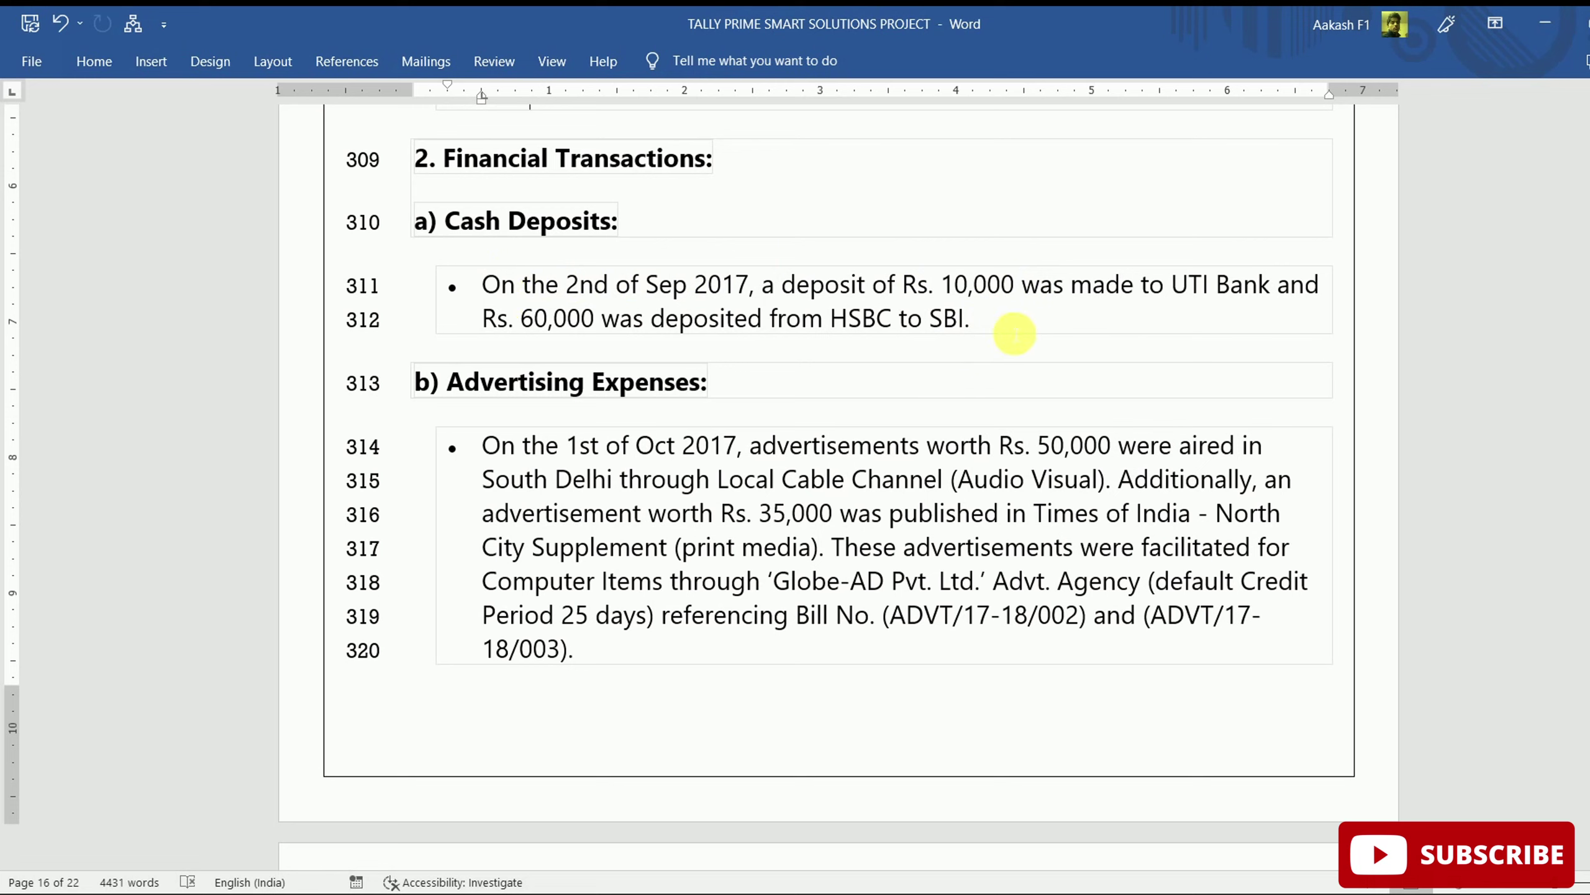
Switch from the project document to TallyPrime and start a Contra voucher dated 2-Sep-17.
{"action": "key", "text": "alt+Tab"}
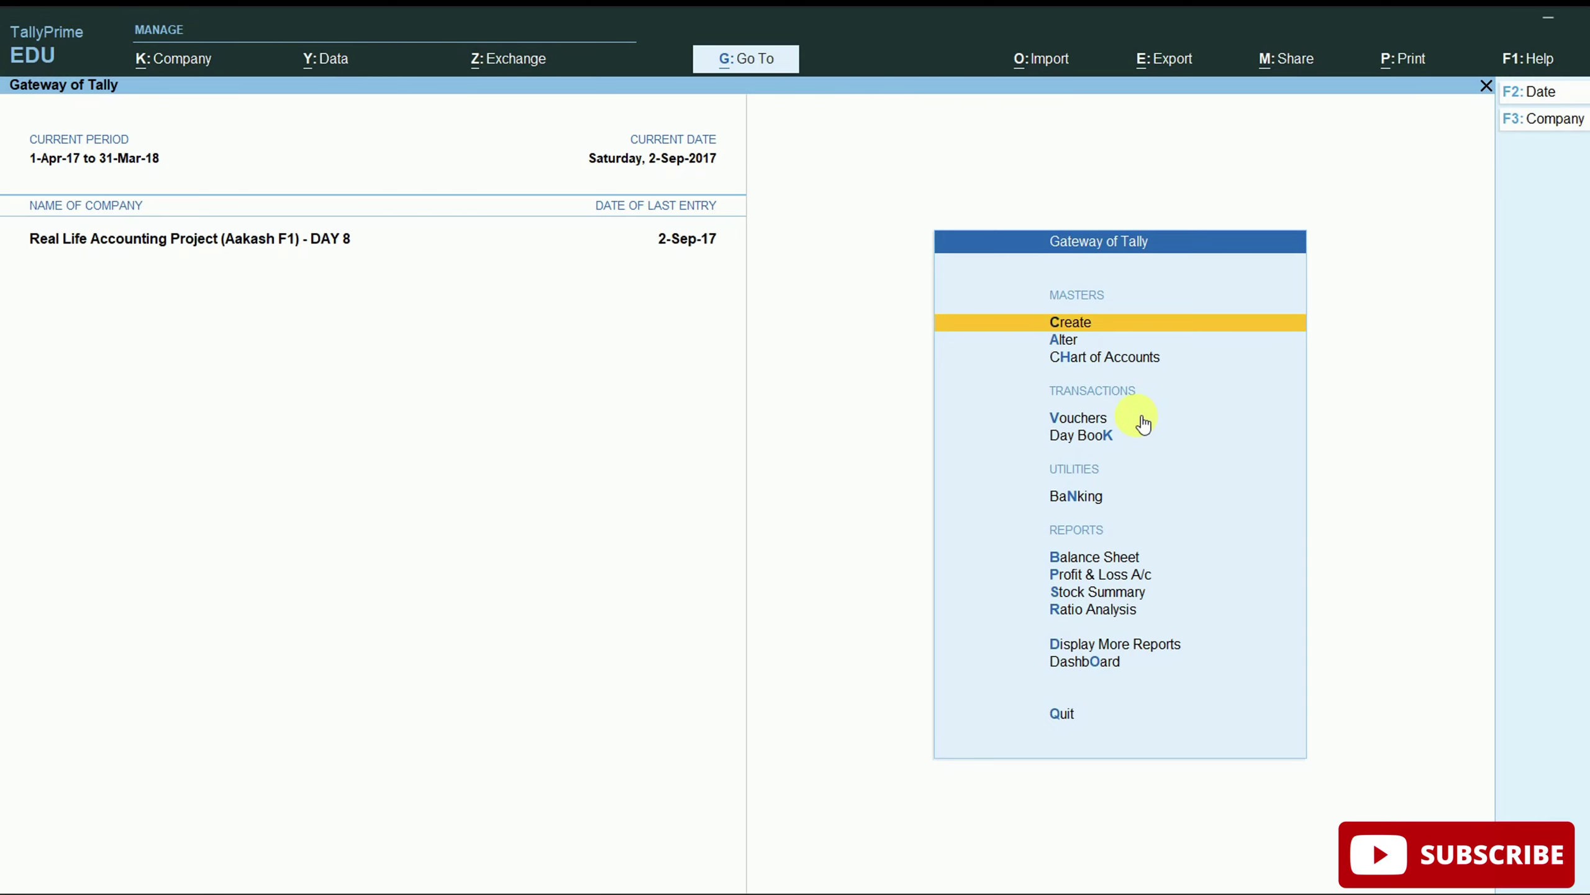
{"action": "left_click", "coordinate": [1137, 417]}
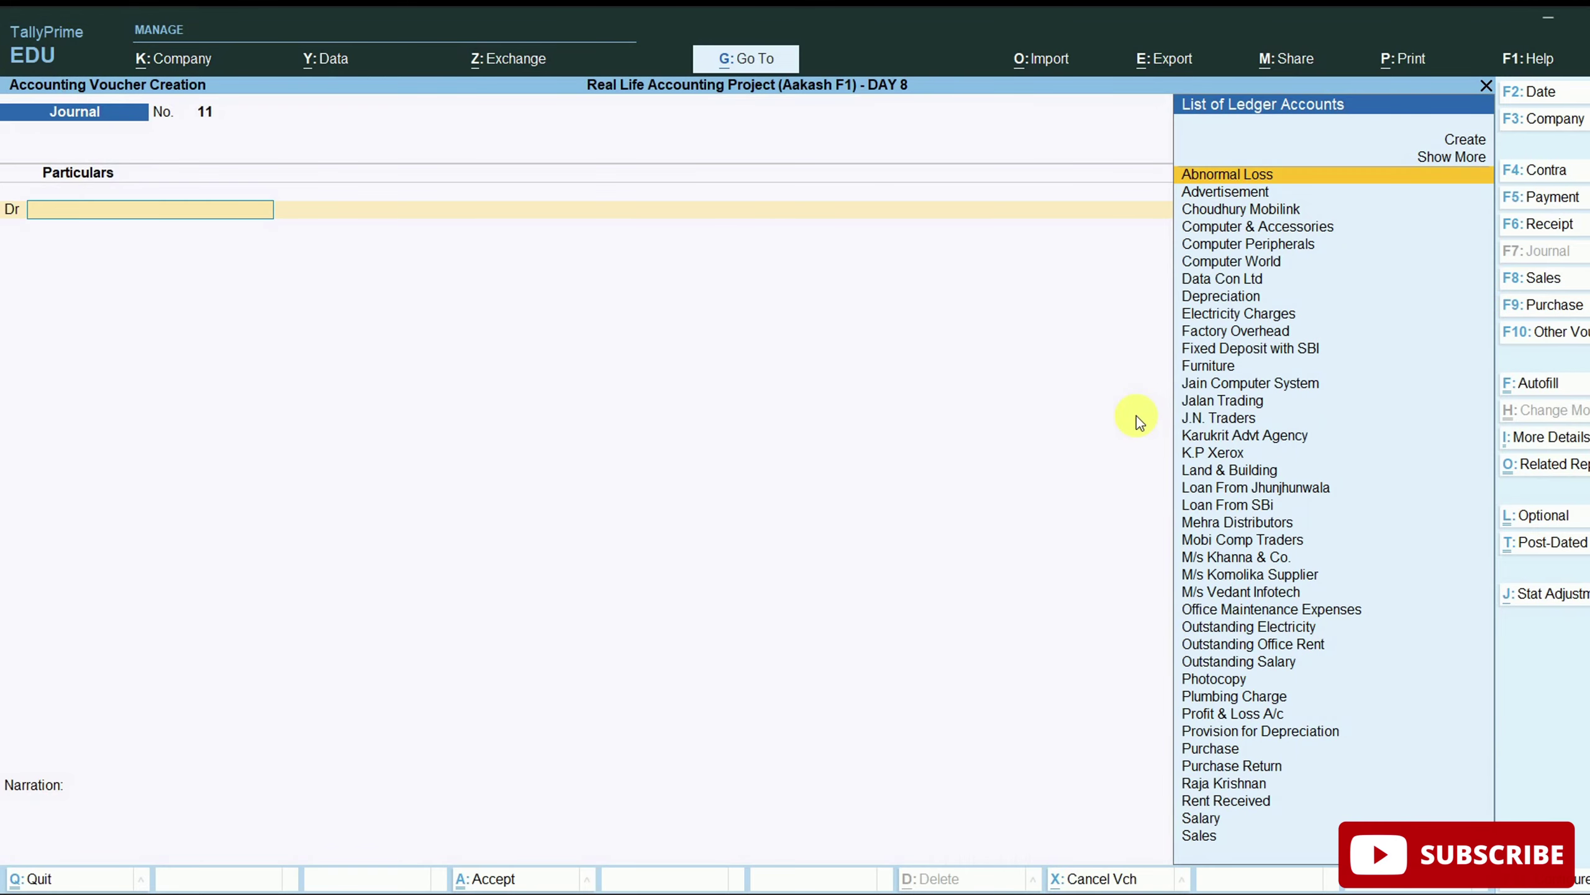
{"action": "left_click", "coordinate": [1546, 175]}
{"action": "left_click", "coordinate": [1528, 92]}
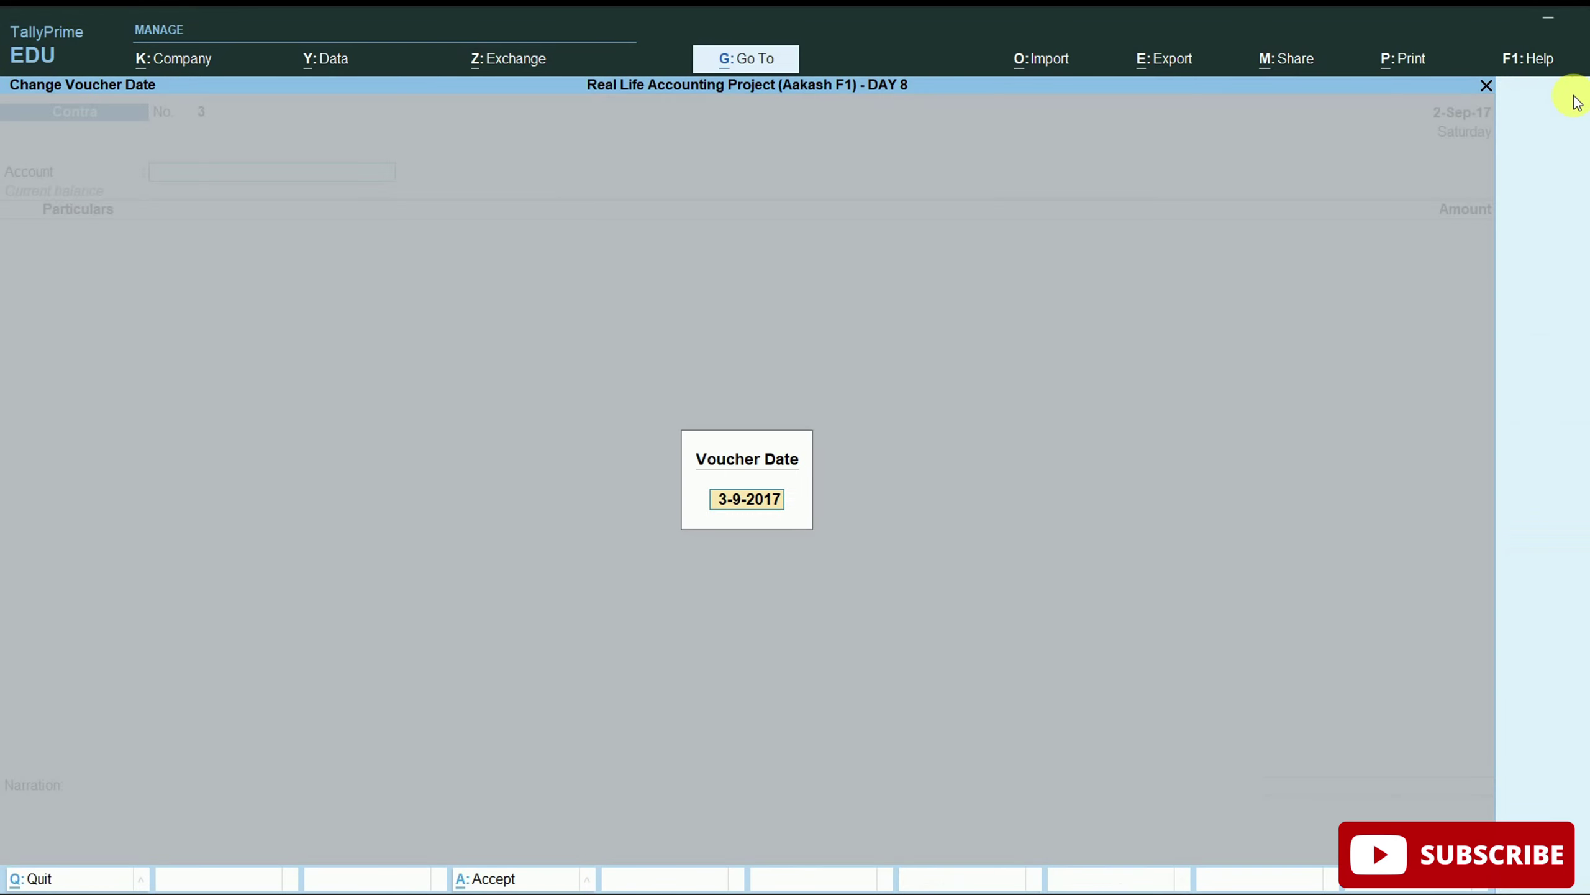
{"action": "key", "text": "Escape"}
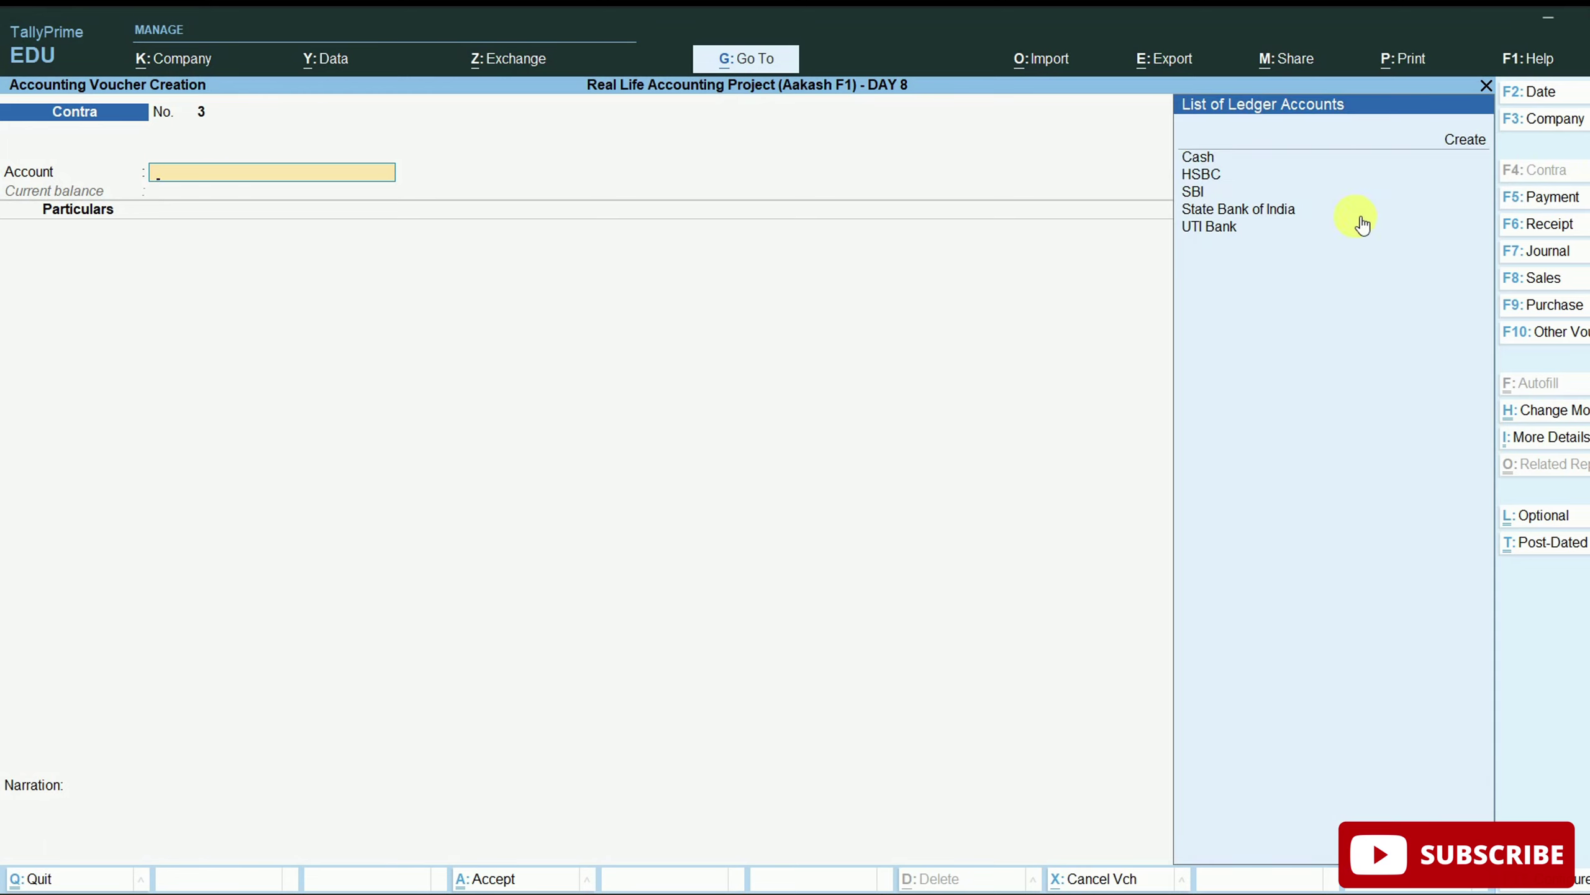
Choose UTI Bank as the Contra account and enter Cash as the source with an amount of 10000.
{"action": "left_click", "coordinate": [1265, 228]}
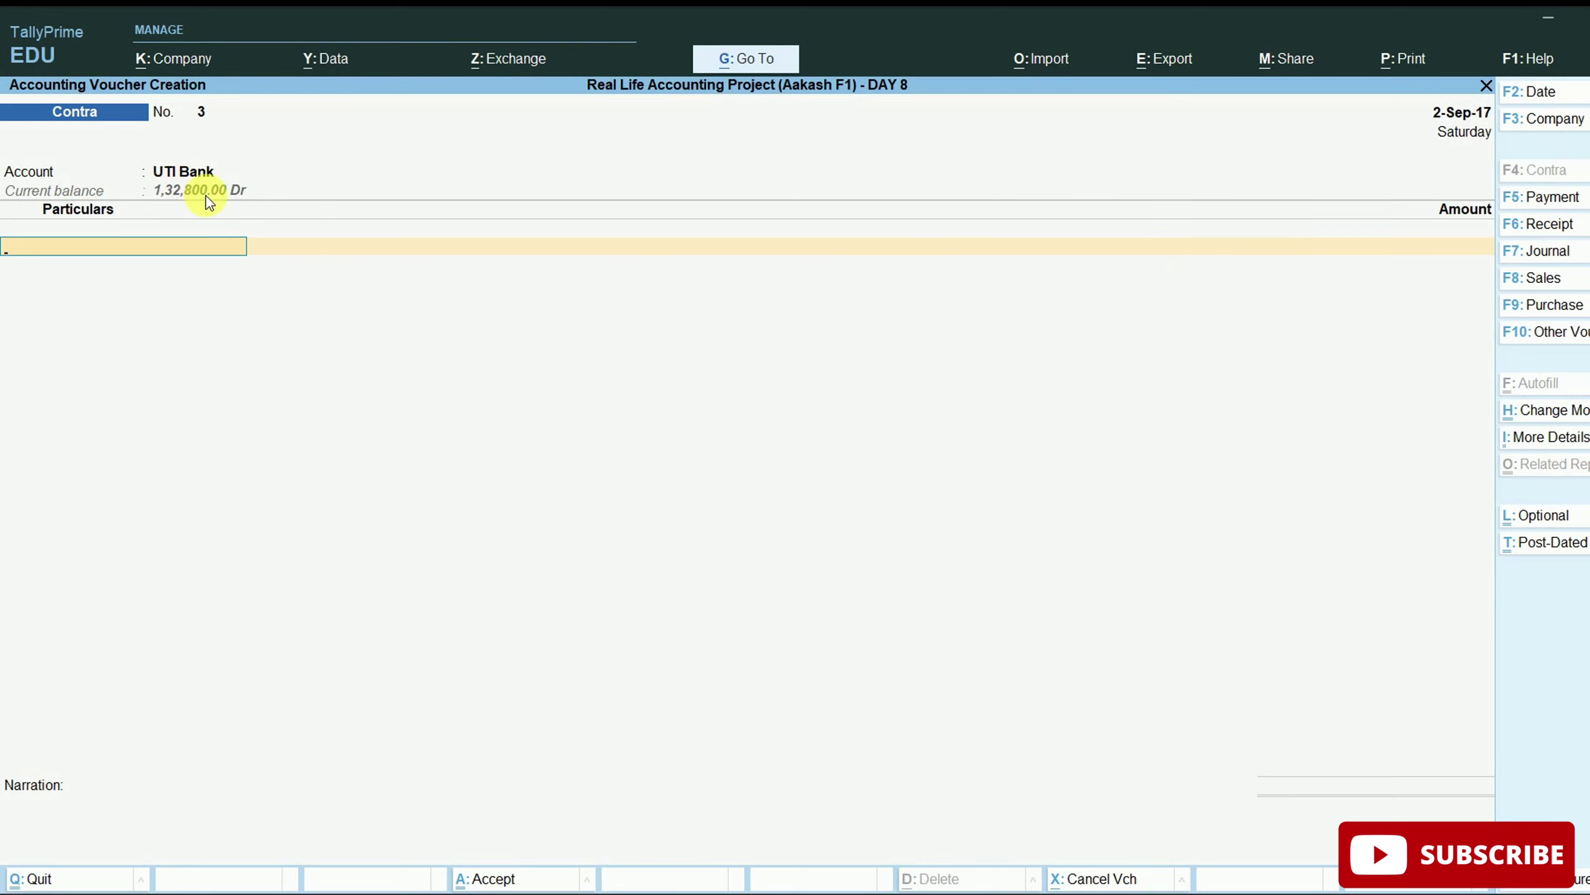
{"action": "key", "text": "Down"}
{"action": "key", "text": "Down"}
{"action": "key", "text": "Down"}
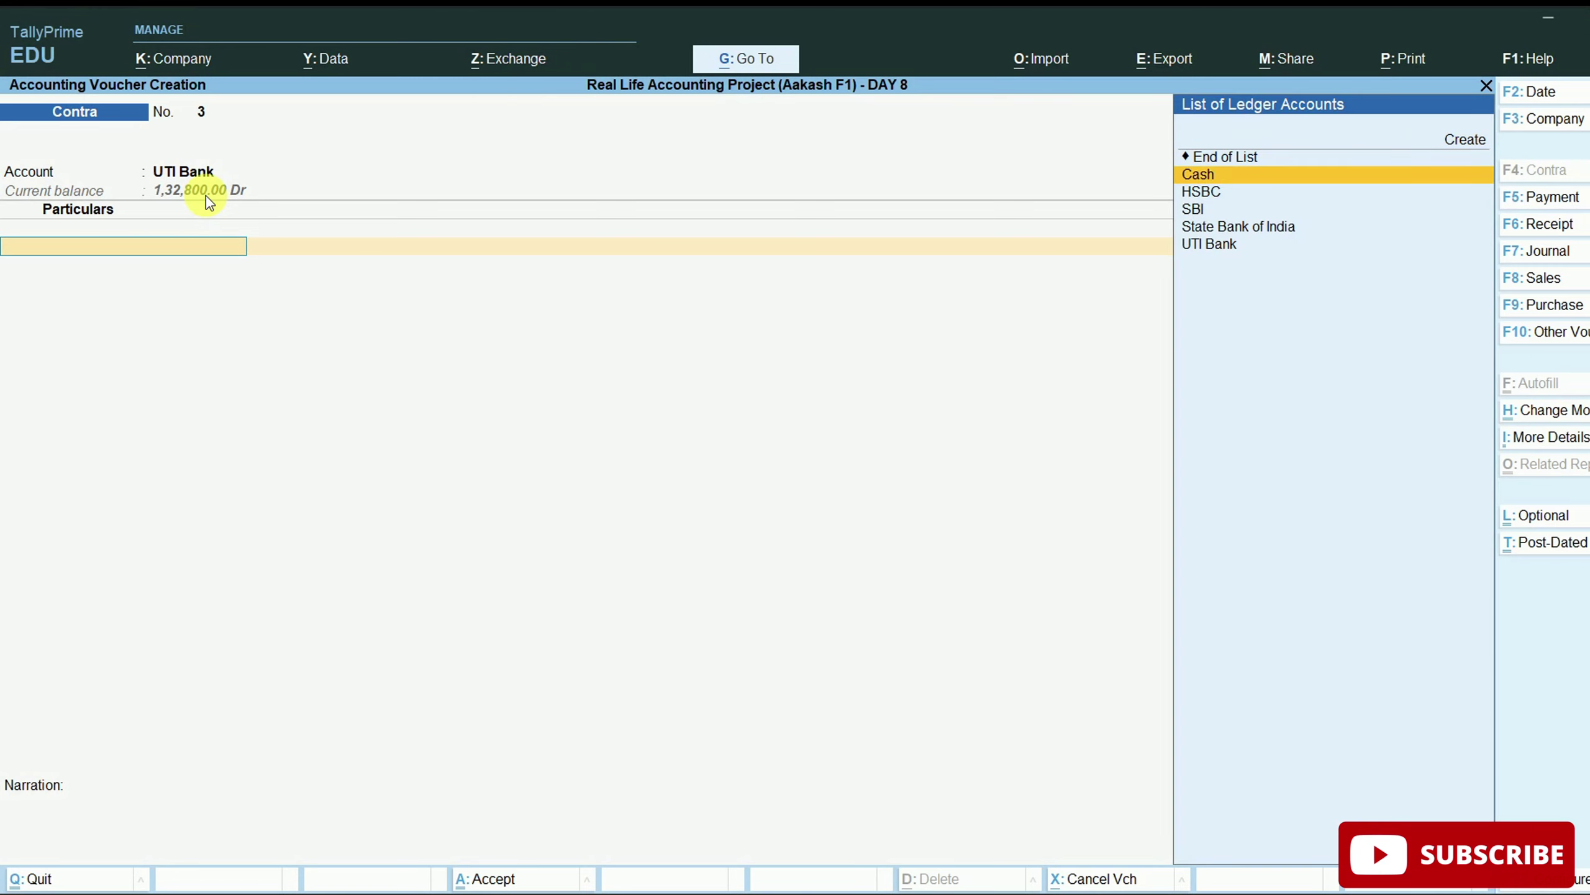
{"action": "key", "text": "Return"}
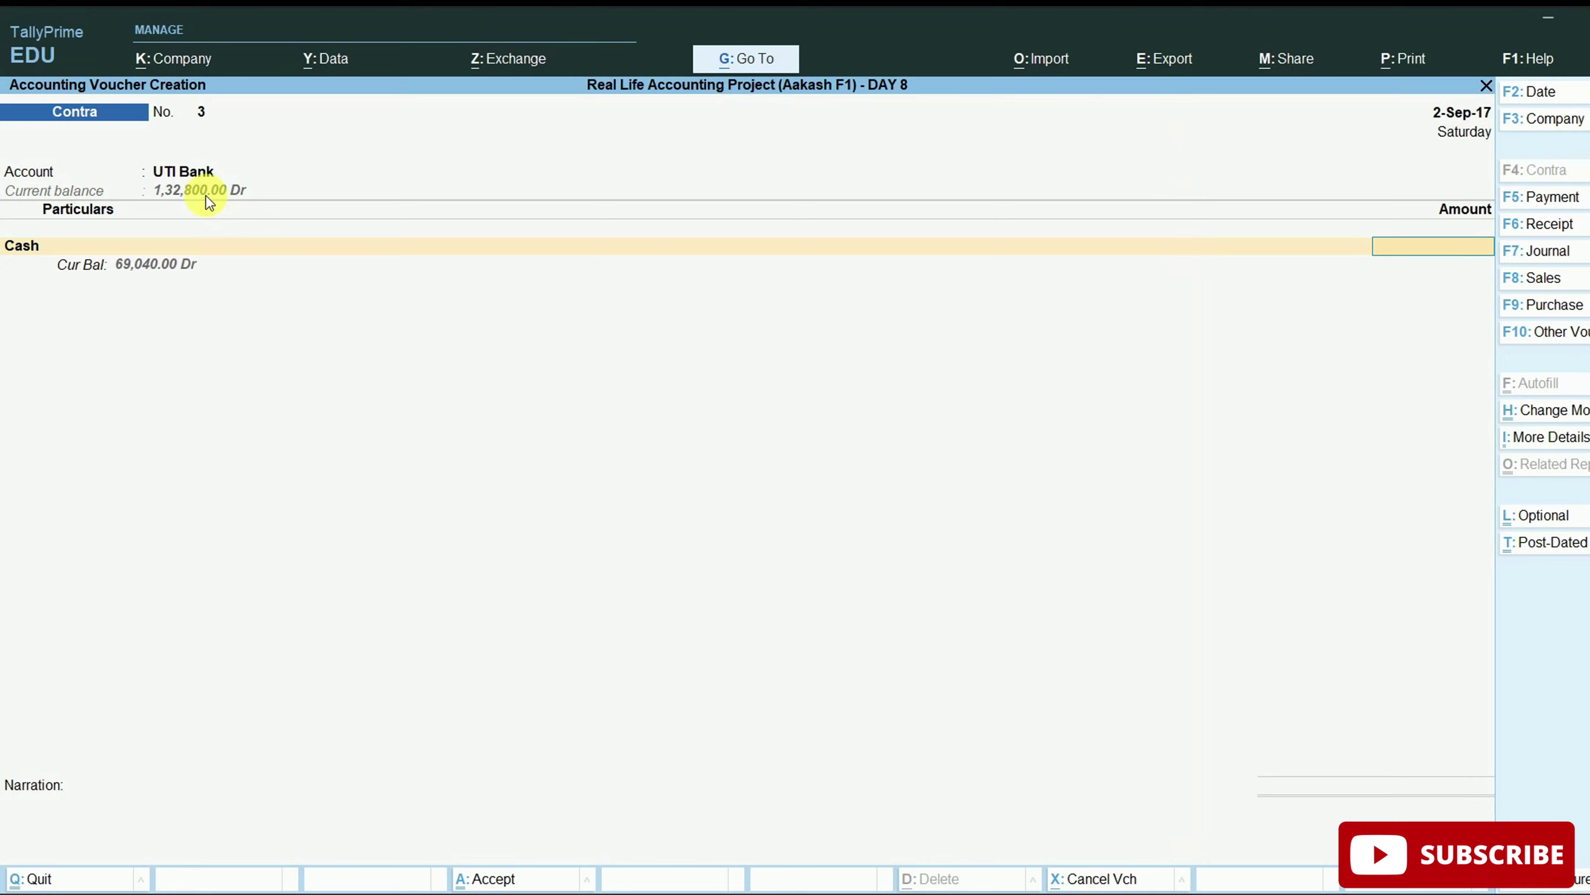
{"action": "type", "text": "10000"}
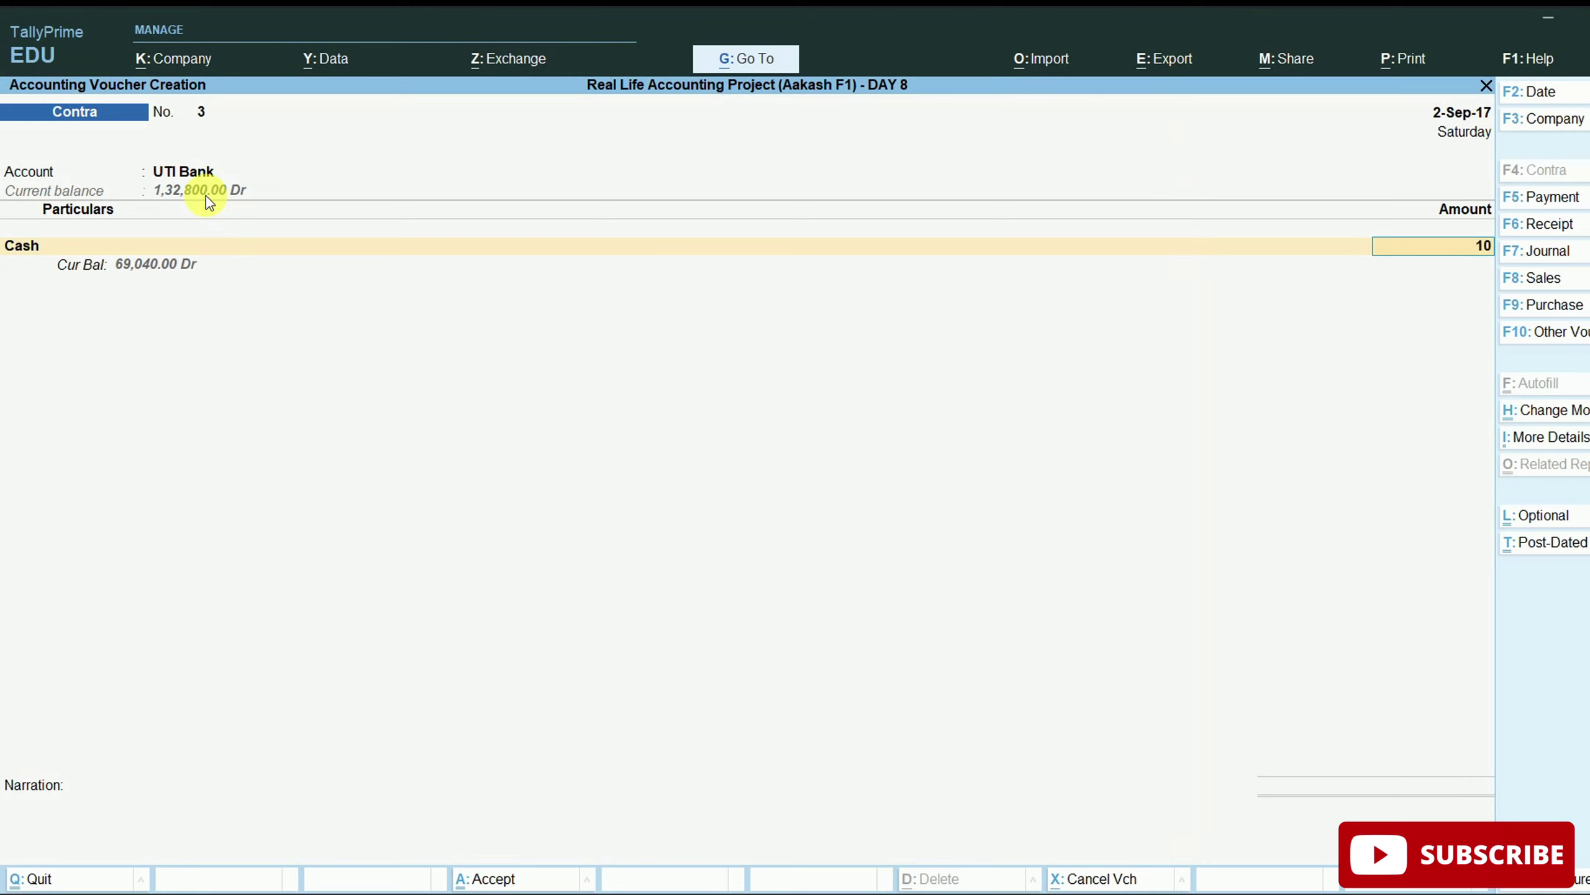
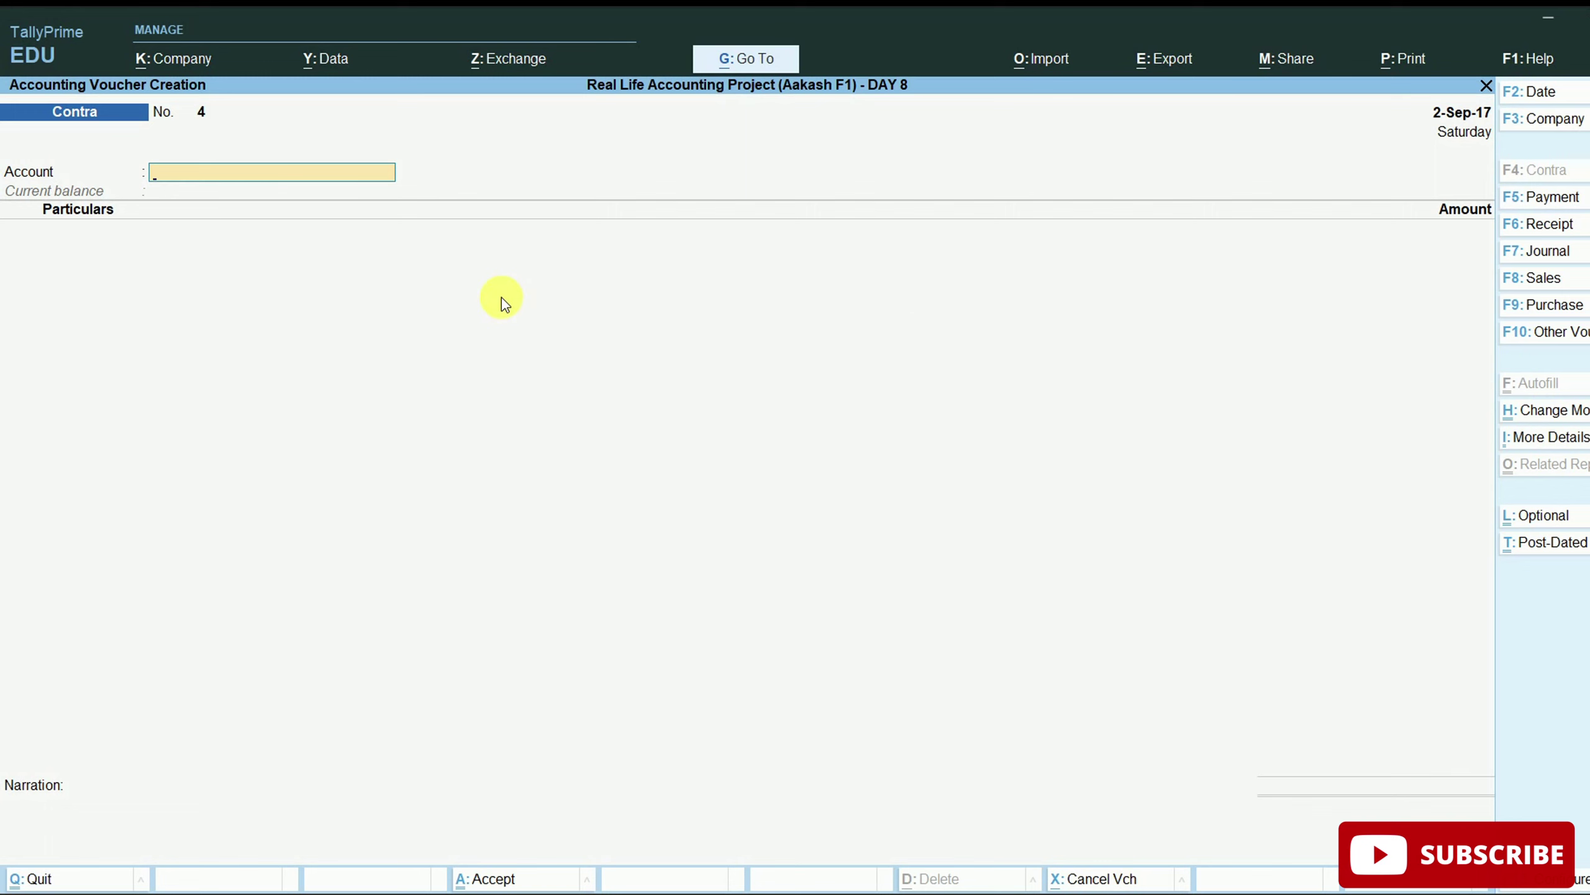
Consult the project document and choose State Bank of India as the account of the new Contra voucher.
{"action": "key", "text": "alt+Tab"}
{"action": "key", "text": "alt+Tab"}
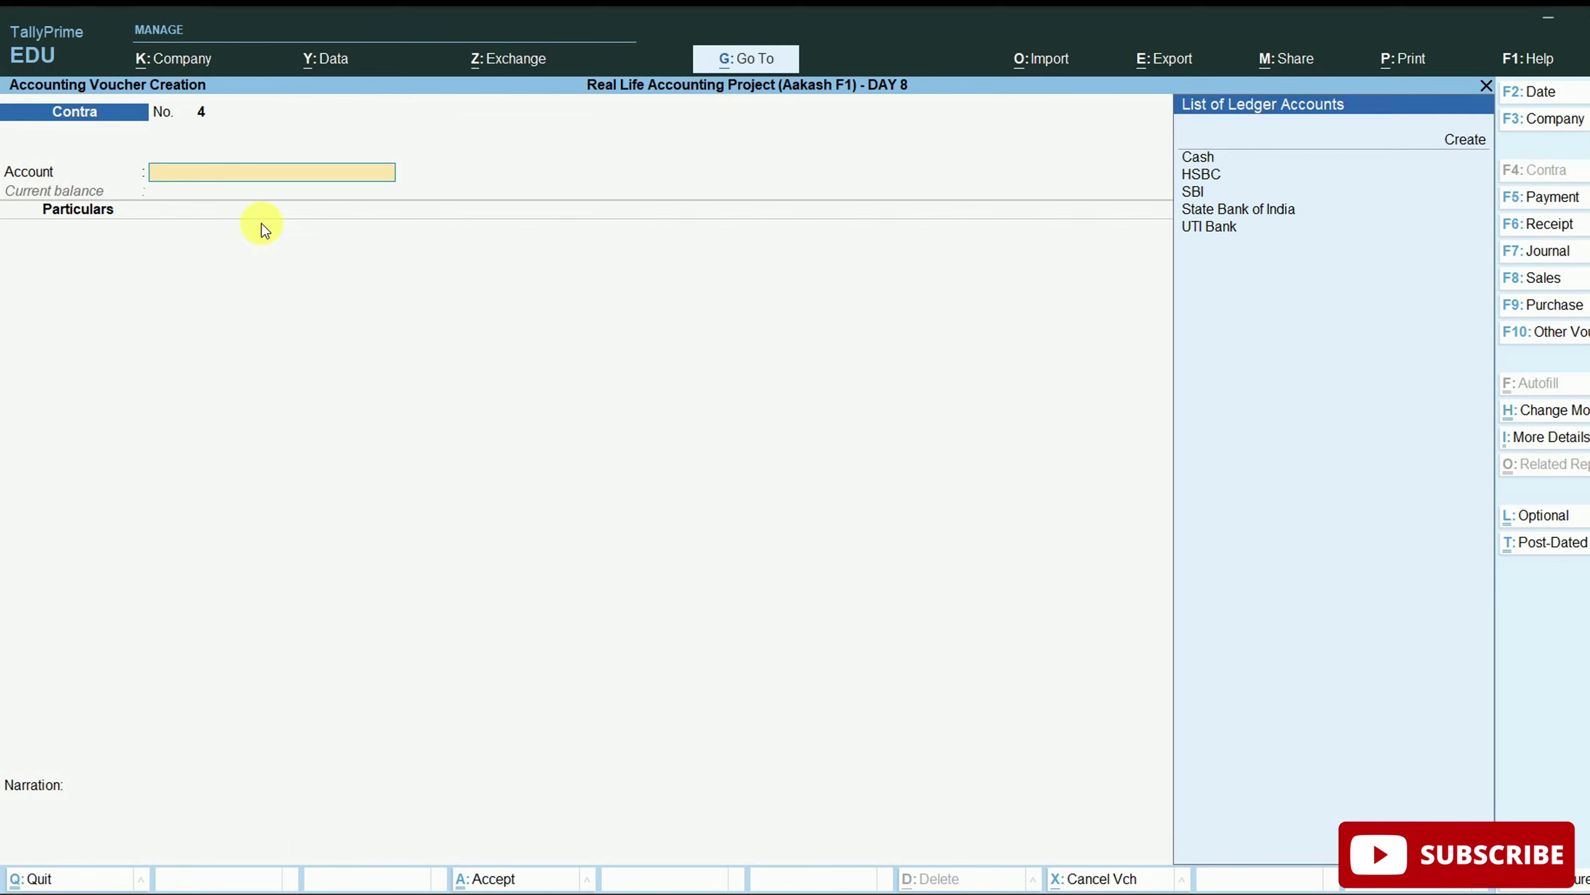
{"action": "key", "text": "Down"}
{"action": "key", "text": "Down"}
{"action": "key", "text": "Down"}
{"action": "key", "text": "Down"}
{"action": "key", "text": "Down"}
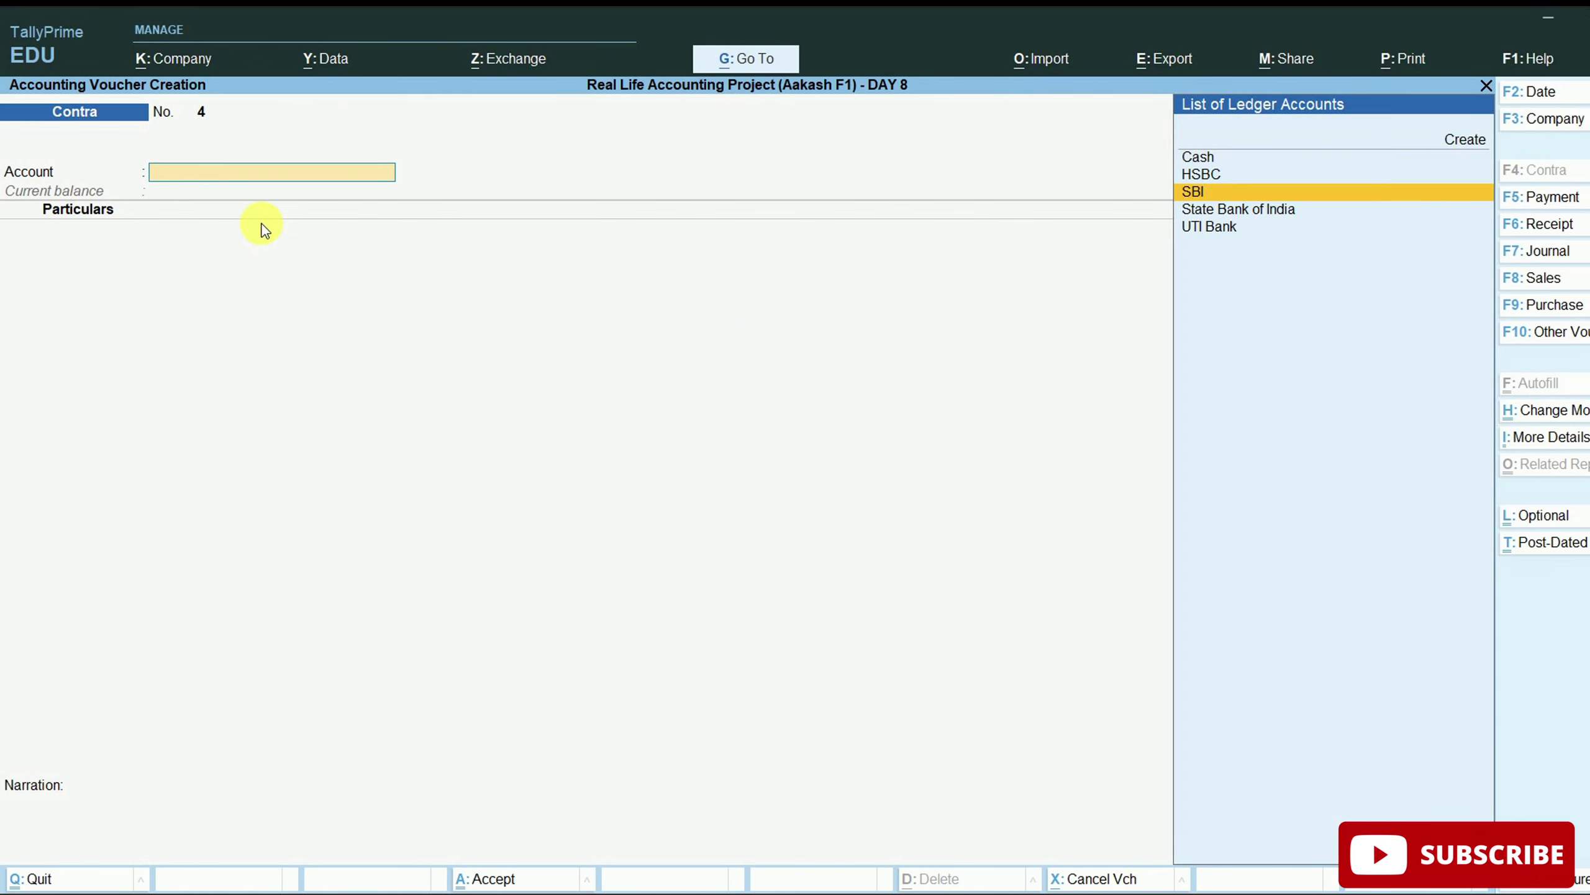
{"action": "key", "text": "Return"}
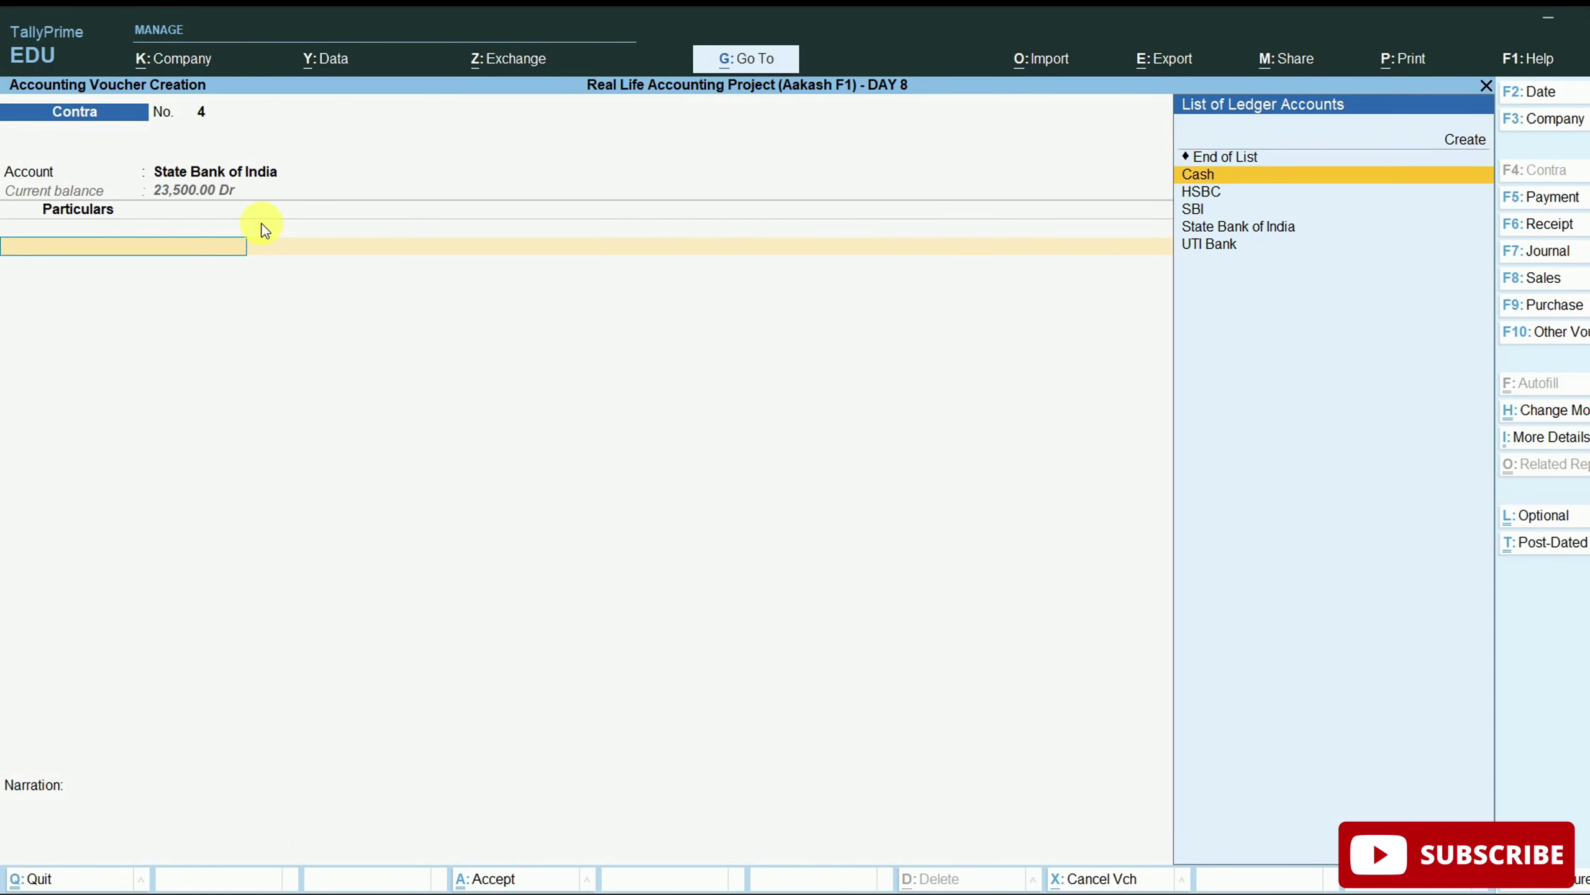
Enter HSBC as the source ledger of the State Bank of India deposit with an amount of 60000.
{"action": "key", "text": "Down"}
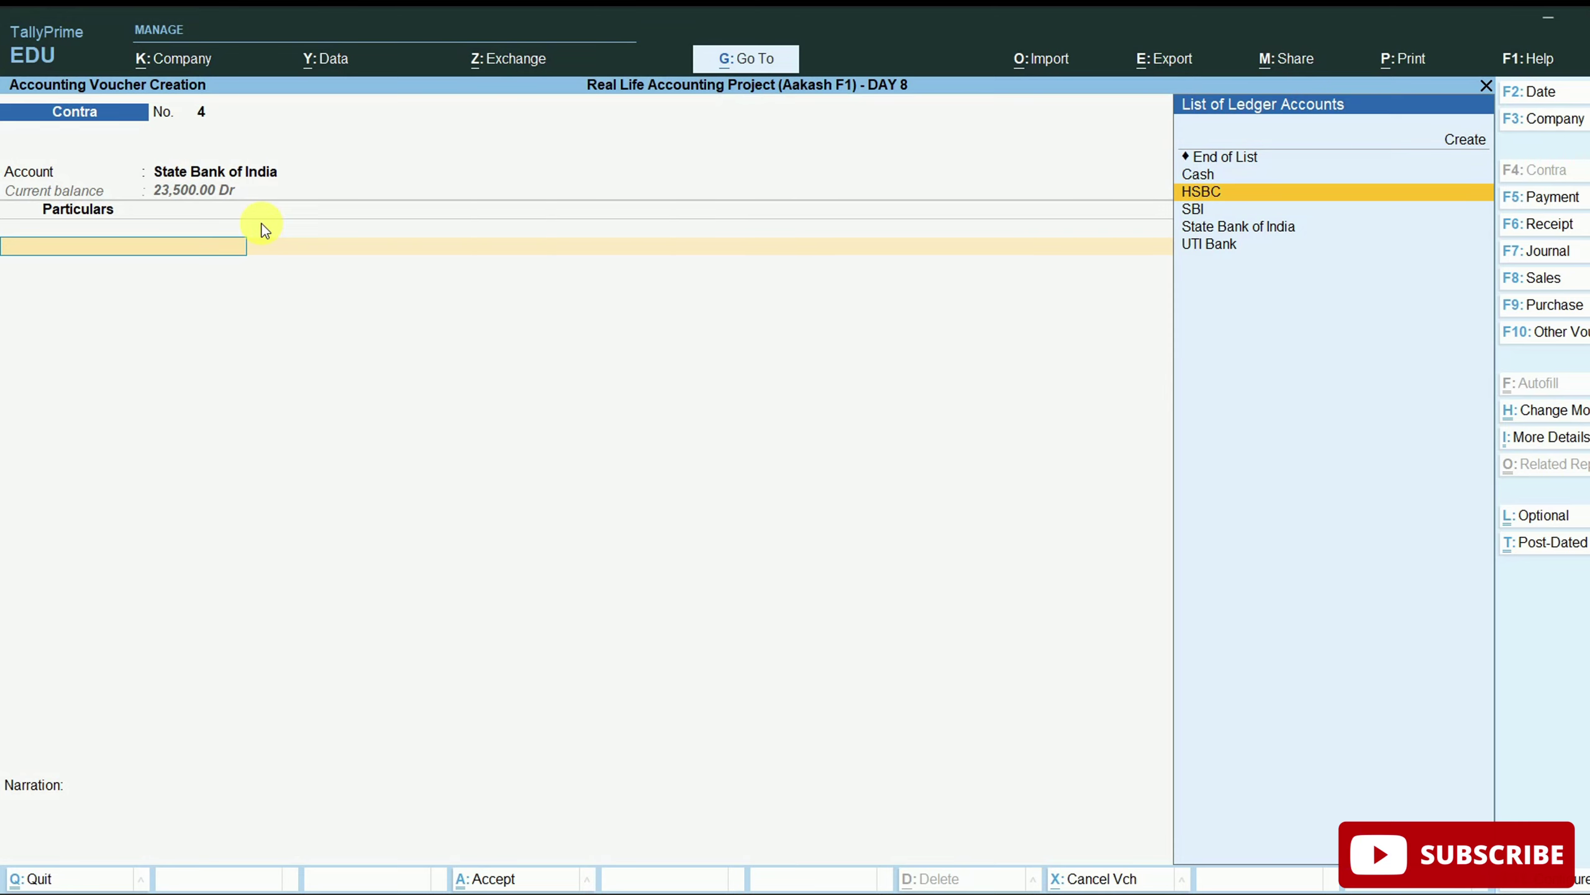
{"action": "key", "text": "Return"}
{"action": "type", "text": "60000"}
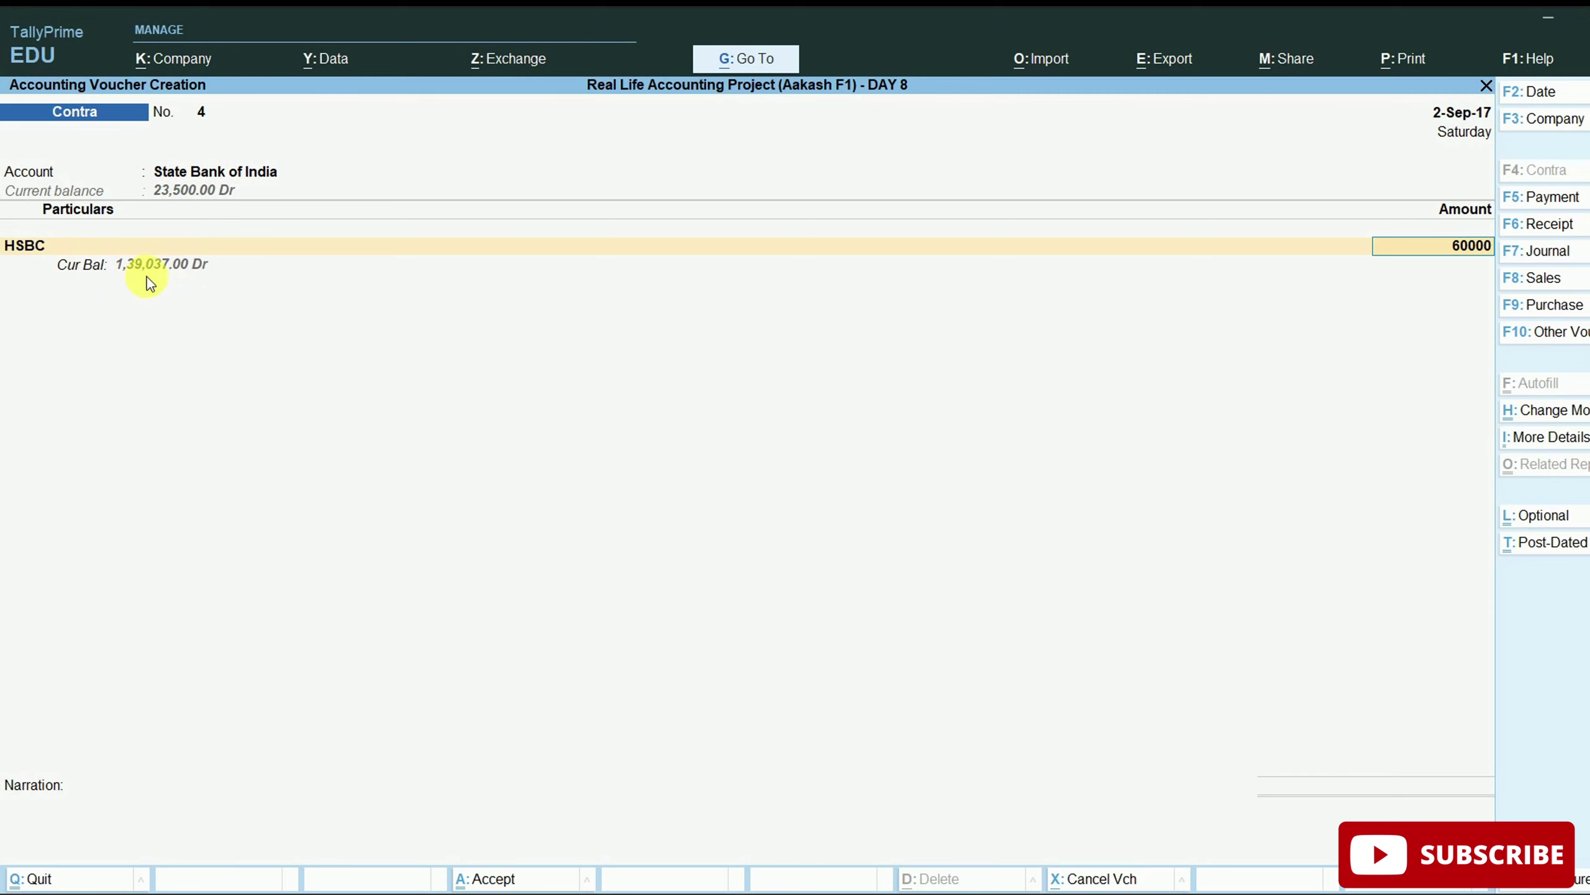
{"action": "key", "text": "Return"}
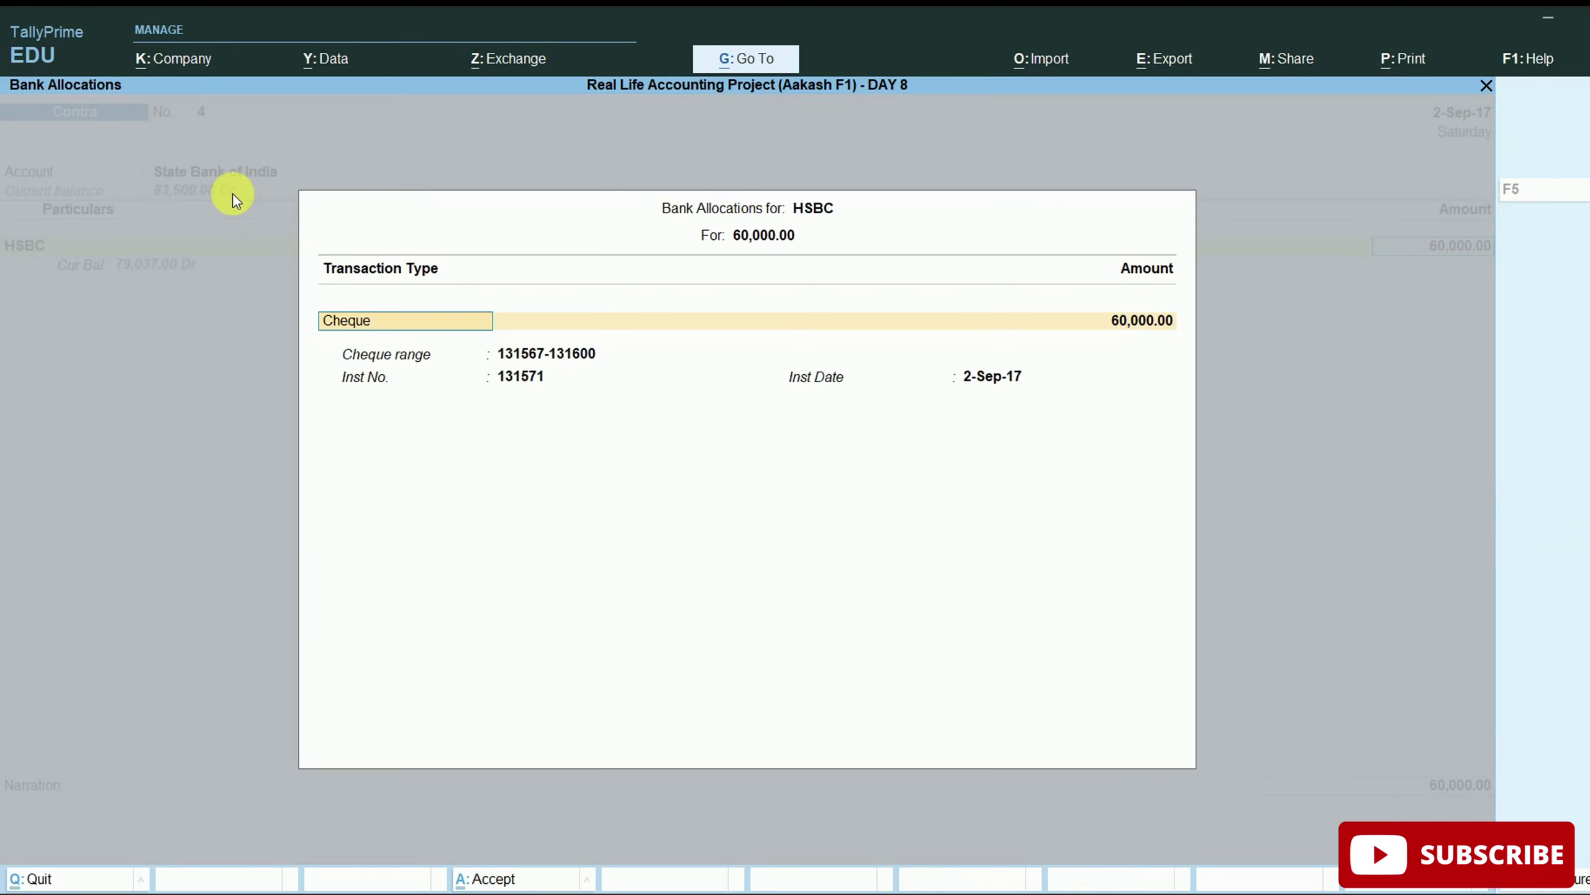
Accept the Cheque allocation for HSBC and complete the bank allocation for State Bank of India.
{"action": "key", "text": "Return"}
{"action": "key", "text": "BackSpace"}
{"action": "key", "text": "Down"}
{"action": "key", "text": "Down"}
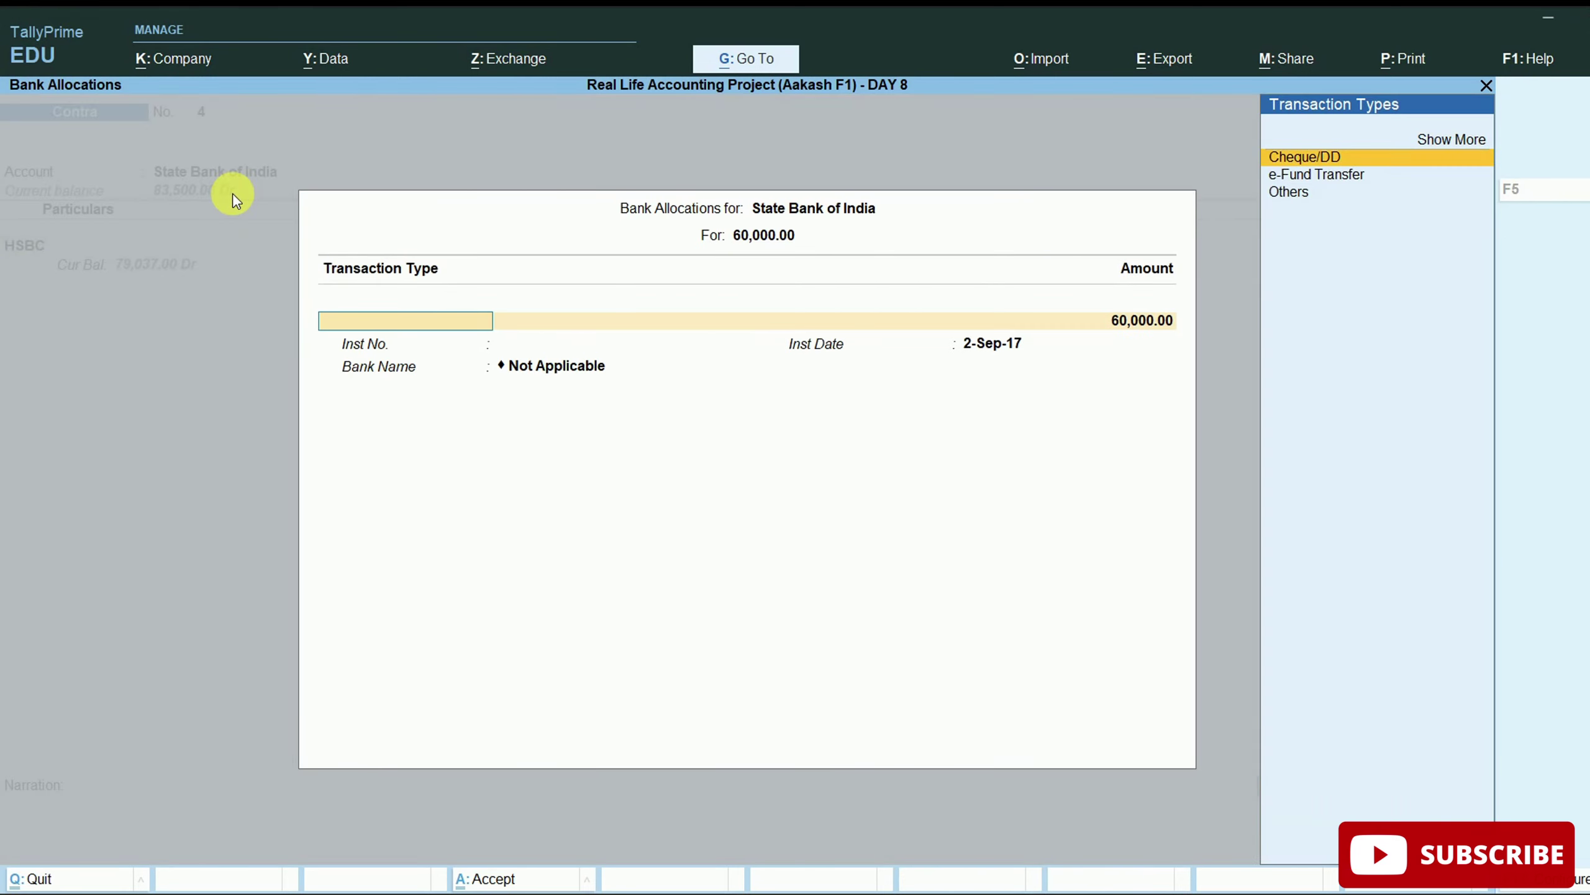
{"action": "key", "text": "Return"}
{"action": "key", "text": "Return"}
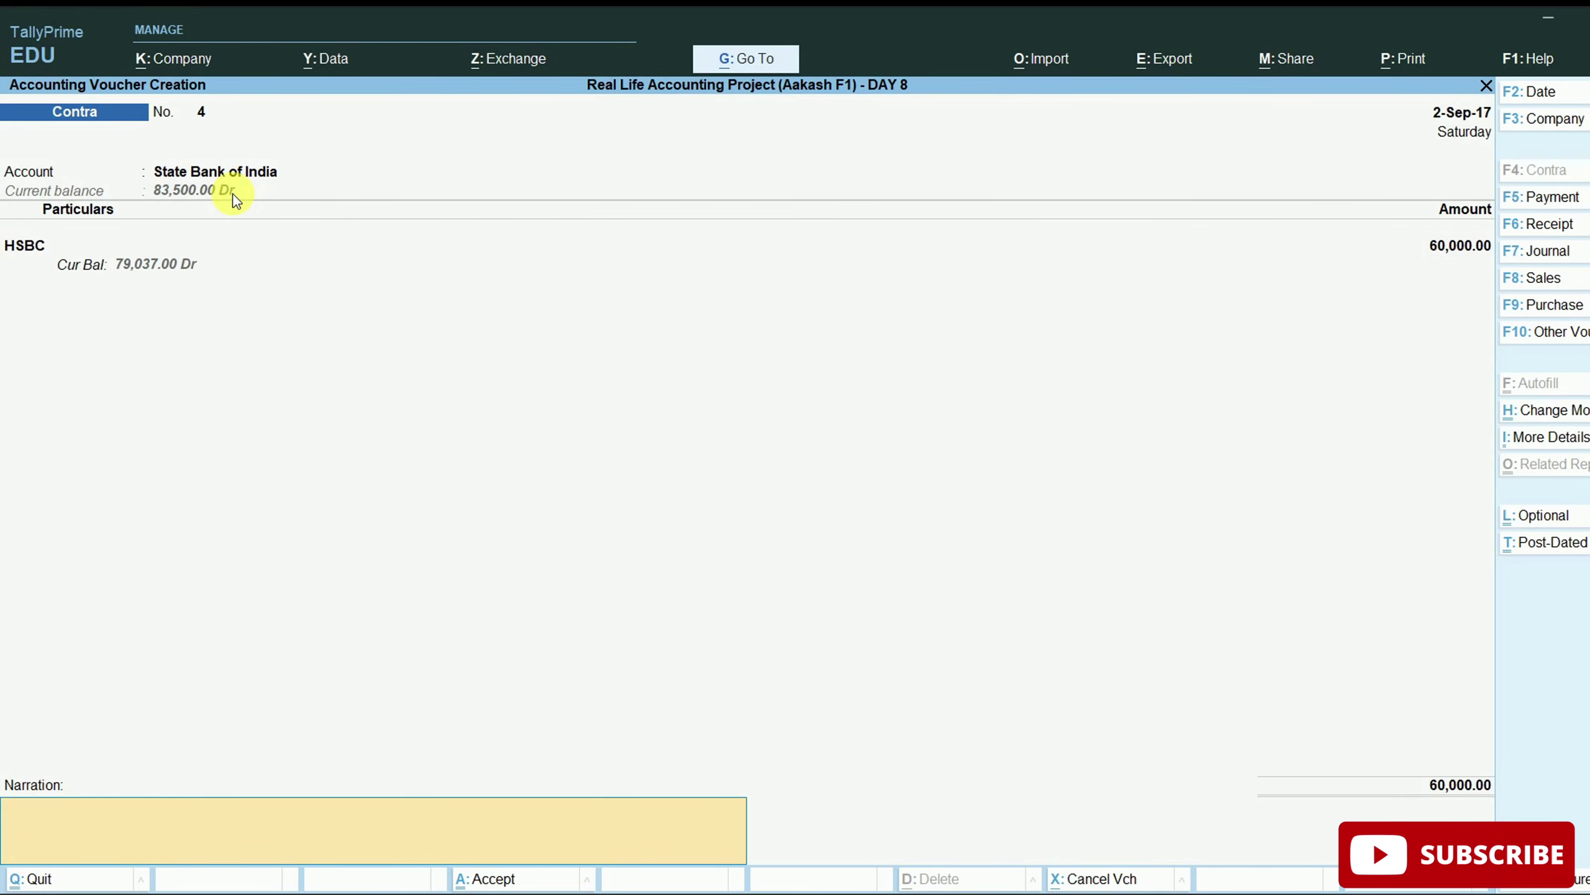
Add a narration to the HSBC to State Bank of India Contra voucher, save it, and return to the Gateway of Tally.
{"action": "type", "text": "bi"}
{"action": "key", "text": "Return"}
{"action": "key", "text": "Return"}
{"action": "key", "text": "Escape"}
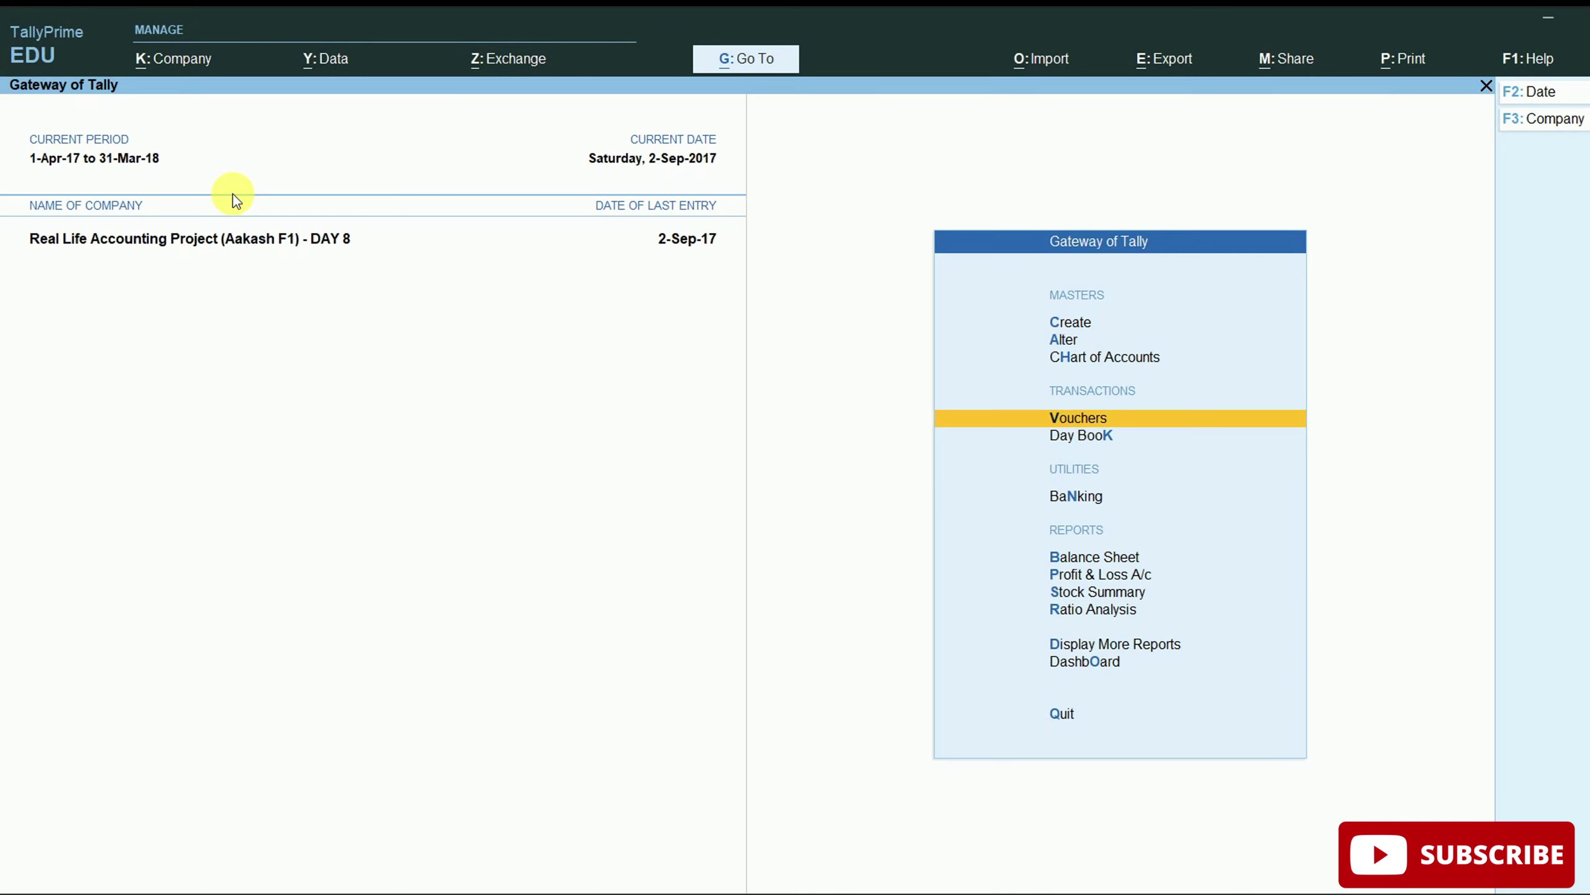
Display the Cash/Bank Summary and check the closing balances of Cash, HSBC, State Bank of India and UTI Bank.
{"action": "key", "text": "d"}
{"action": "key", "text": "a"}
{"action": "key", "text": "c"}
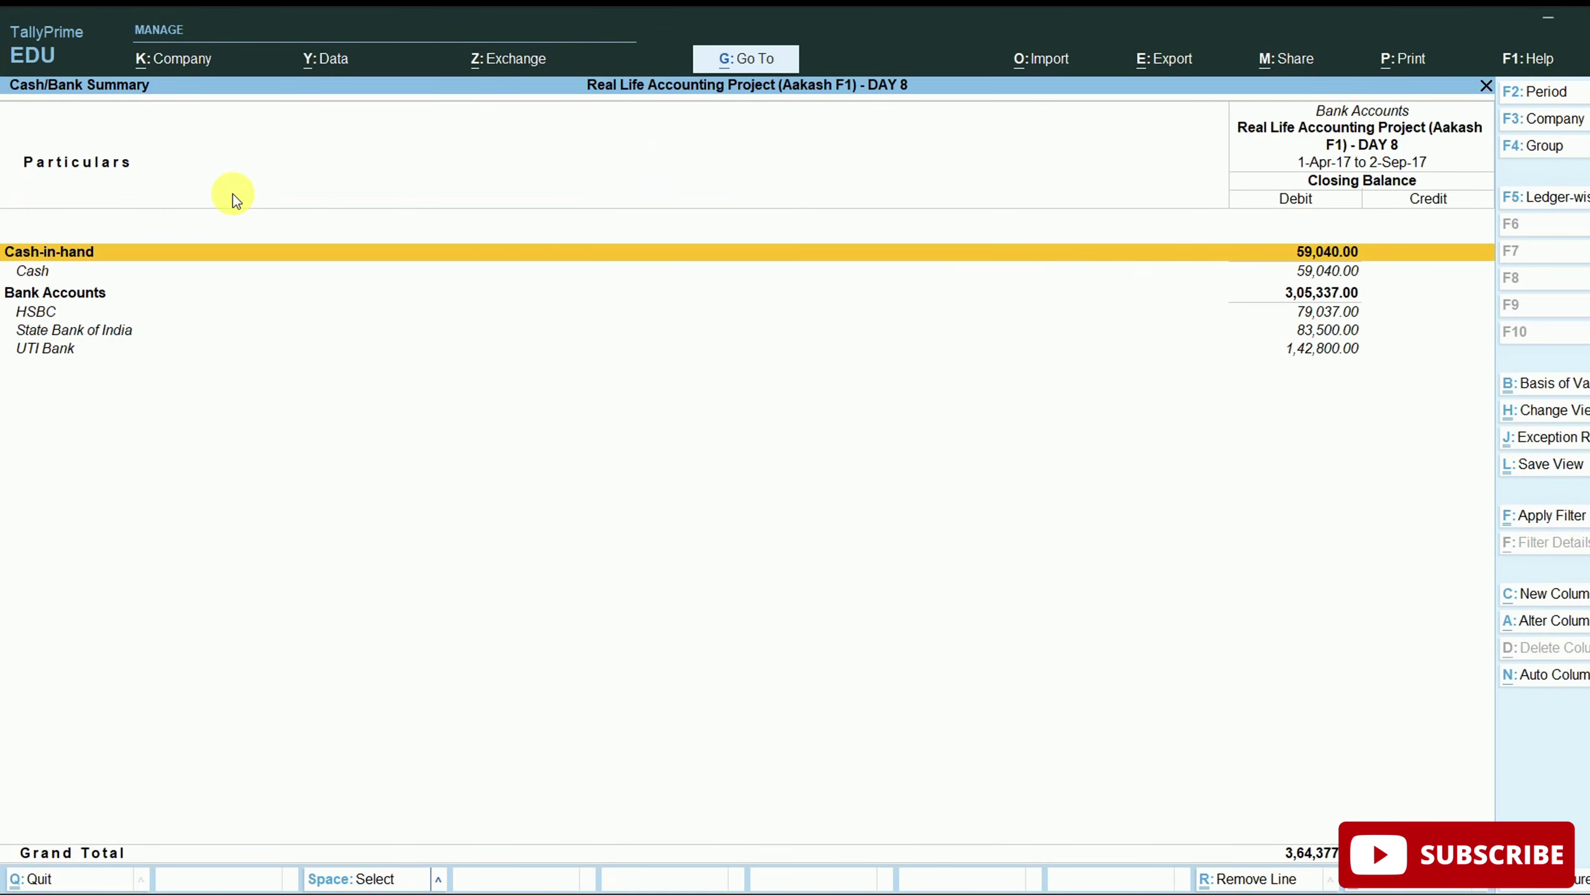
{"action": "left_click", "coordinate": [66, 272]}
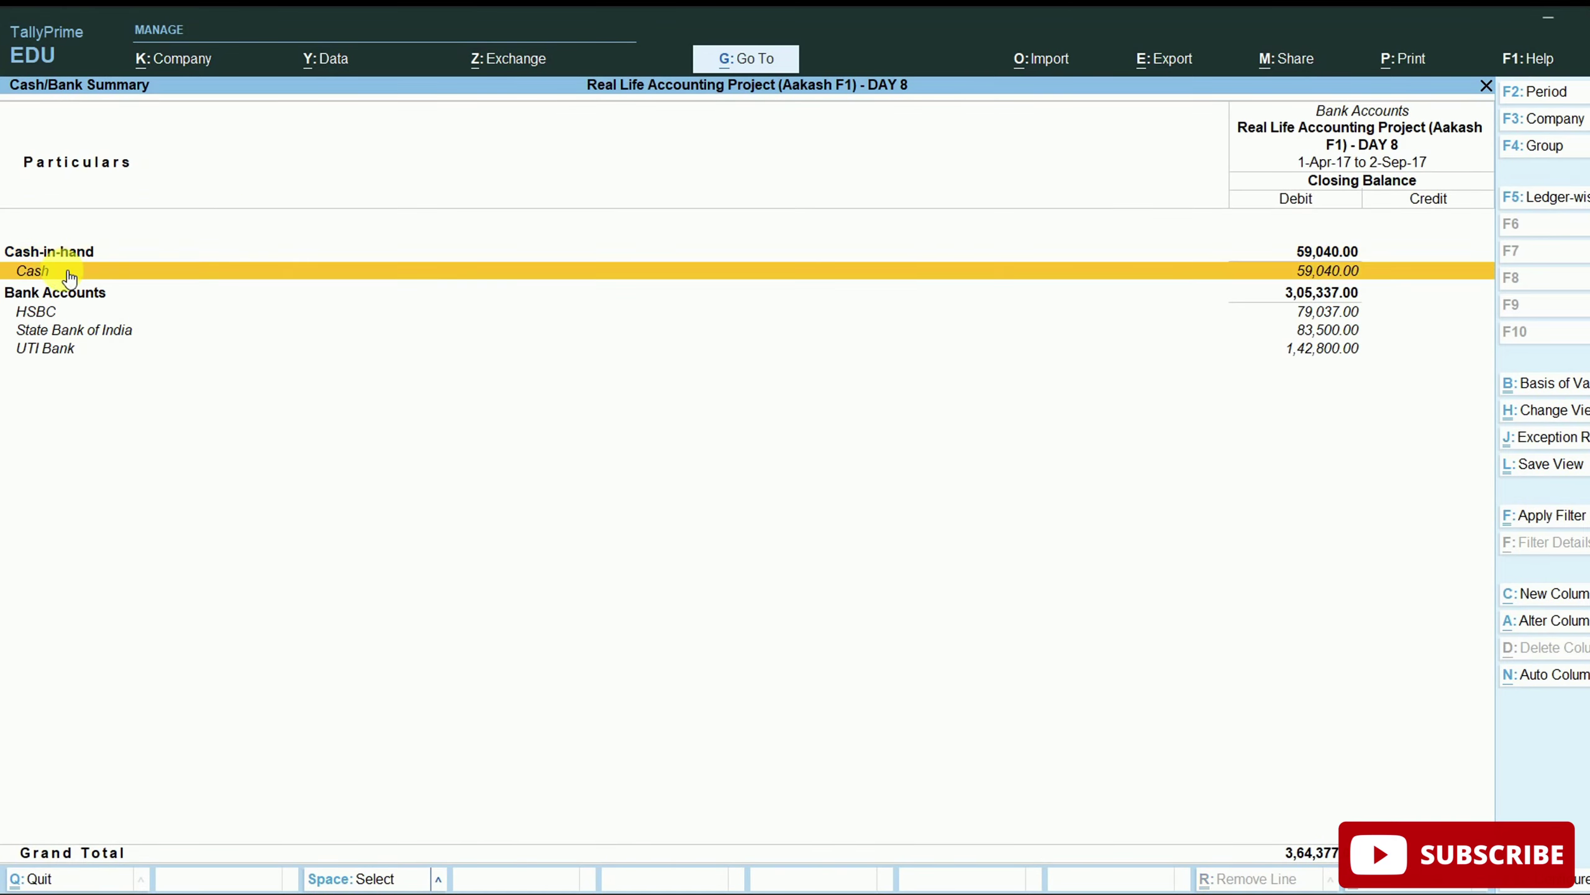
{"action": "left_click", "coordinate": [63, 314]}
{"action": "left_click", "coordinate": [61, 330]}
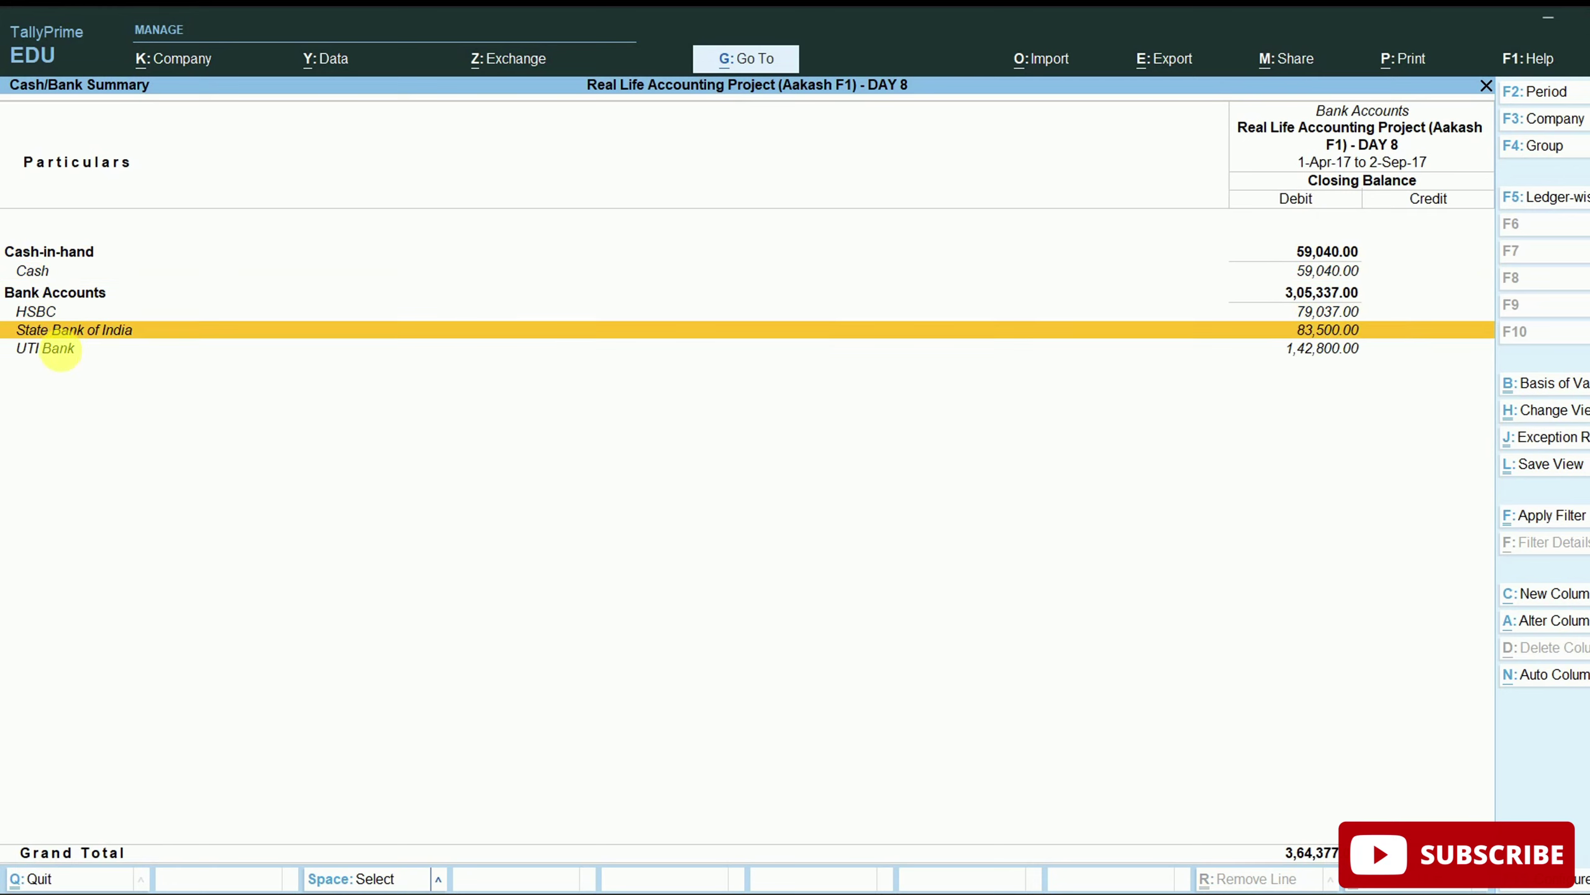
{"action": "left_click", "coordinate": [59, 350]}
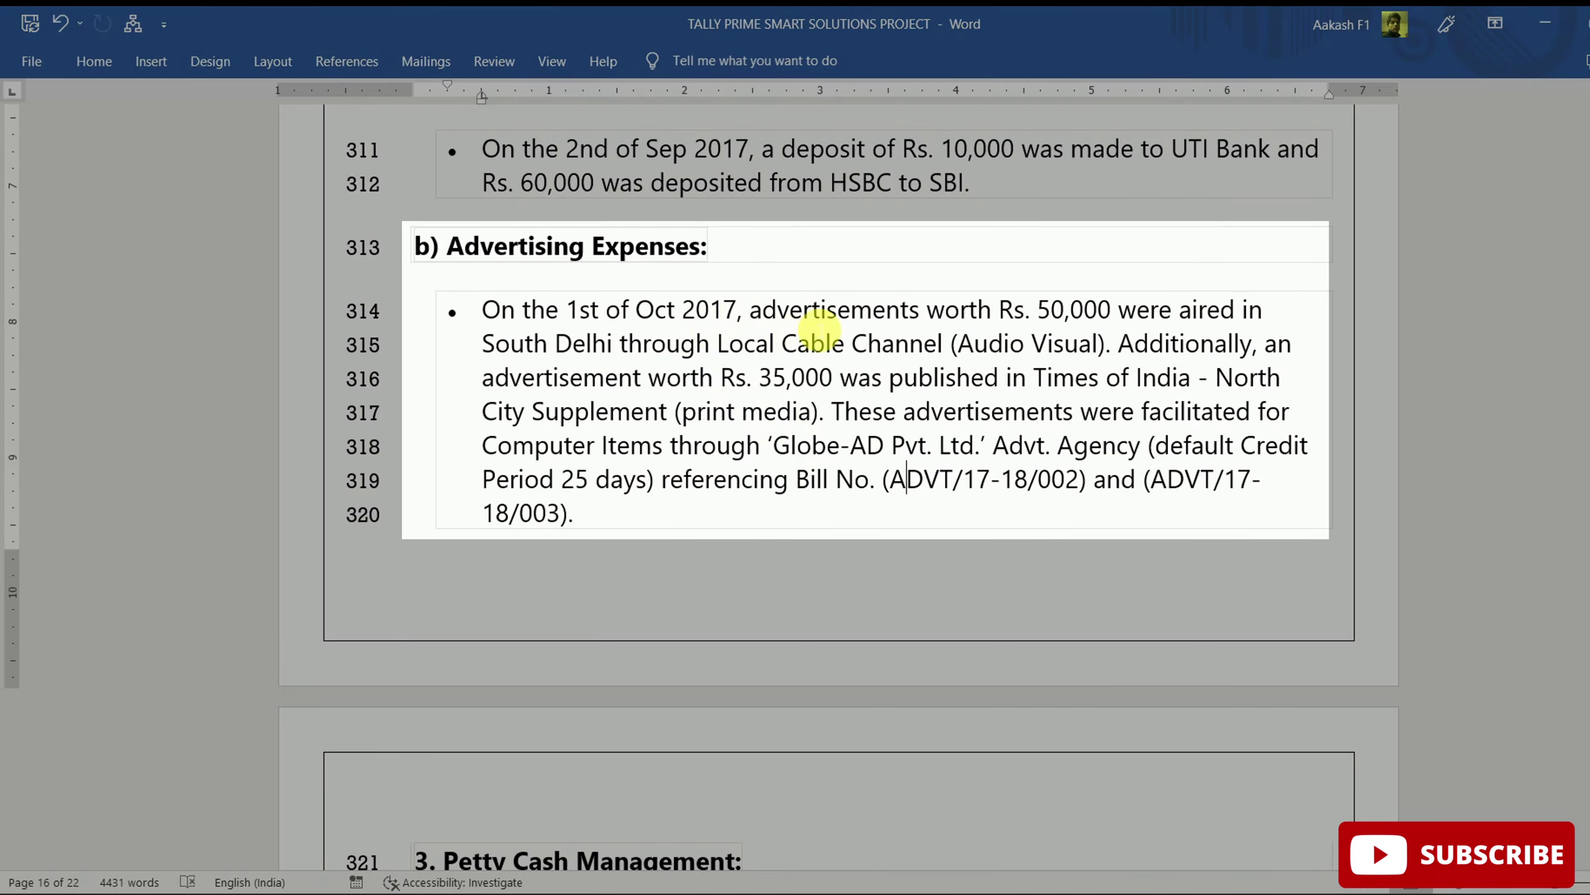
Examine the 1 Oct 2017 Advertising Expenses paragraph for the amounts, media types, product line, agency, credit period and bill numbers.
{"action": "double_click", "coordinate": [846, 310]}
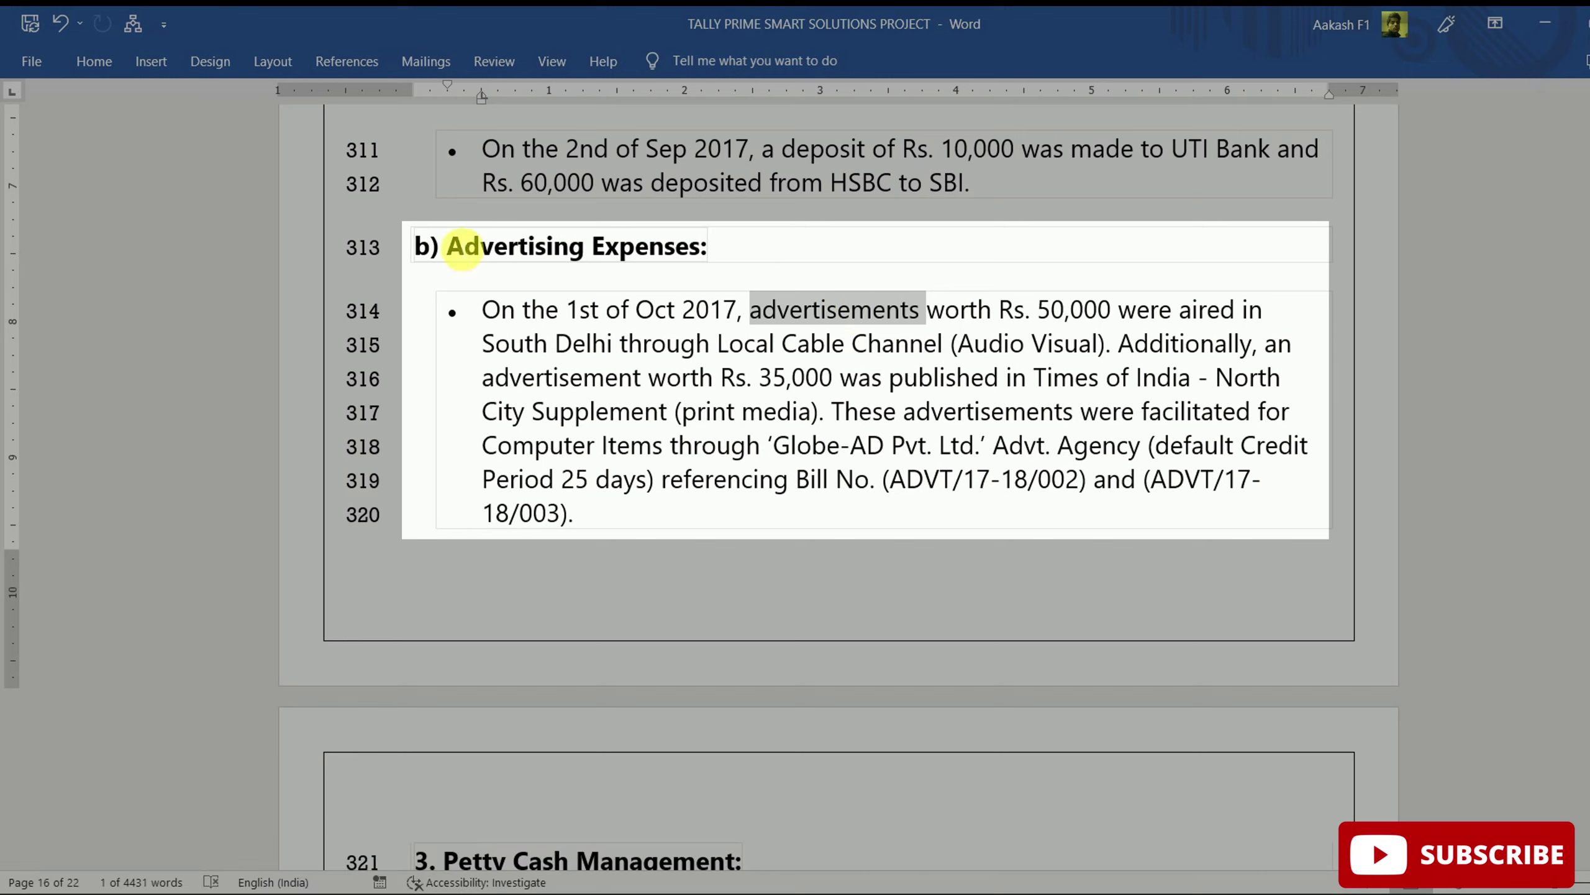
{"action": "left_click", "coordinate": [463, 245]}
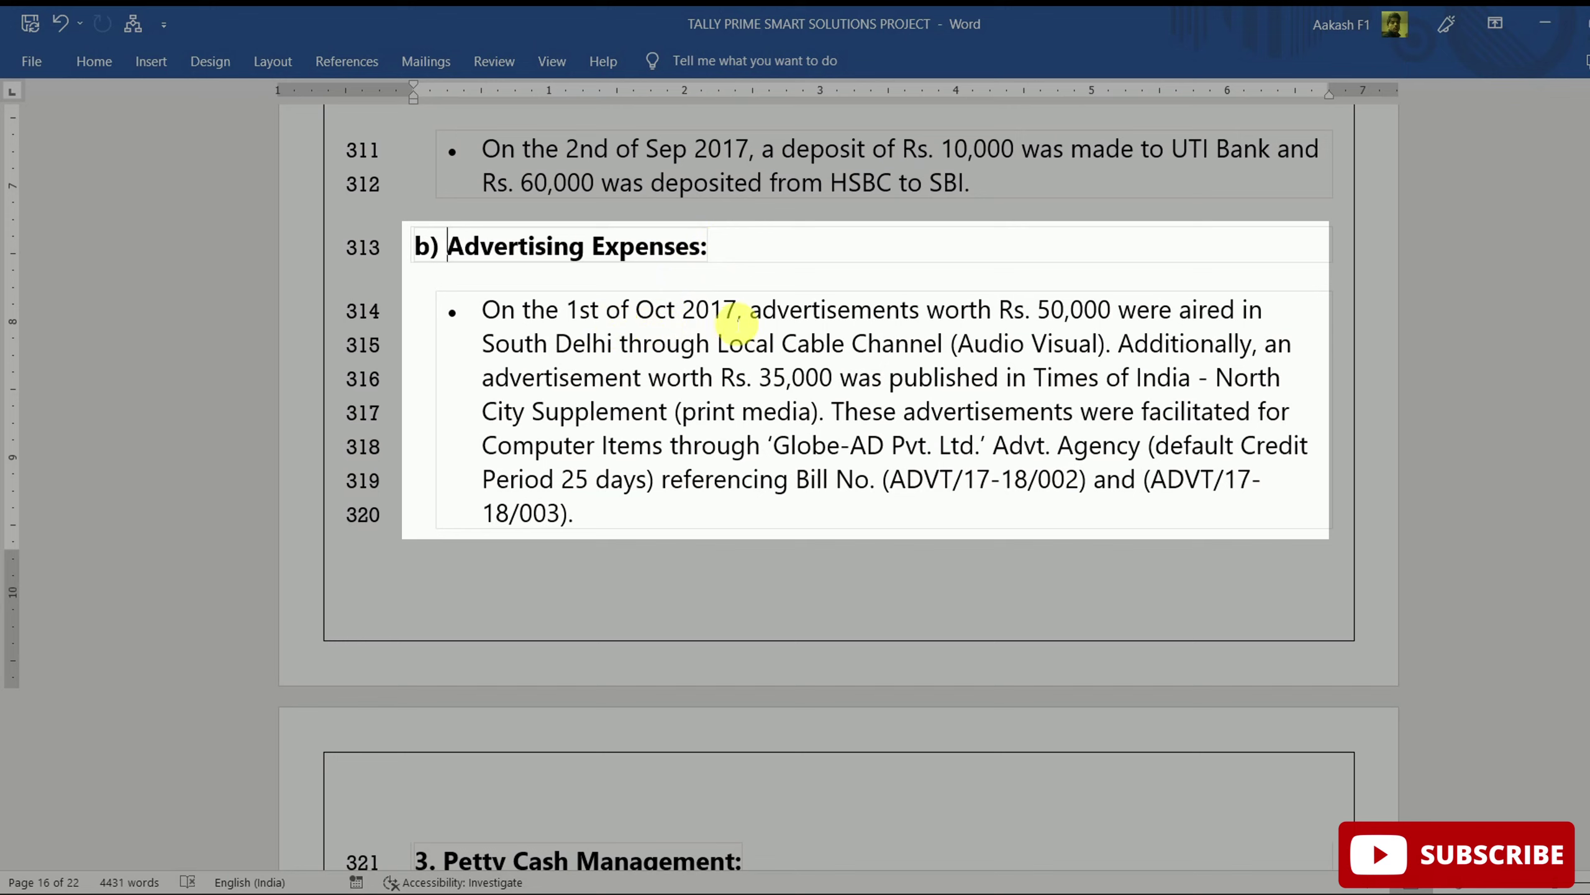
{"action": "double_click", "coordinate": [812, 311]}
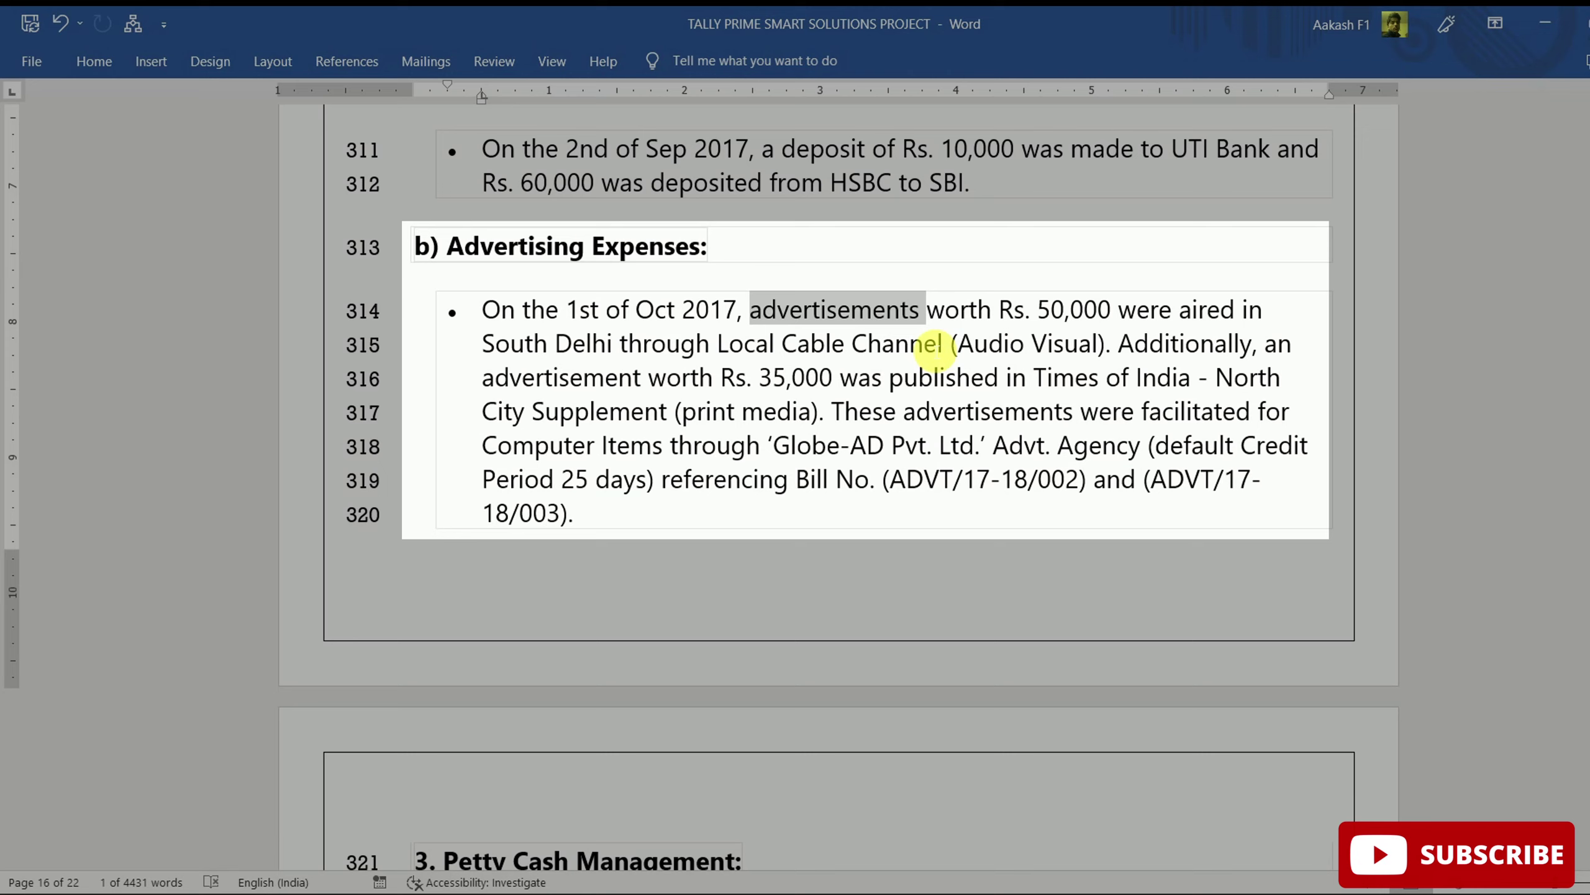
{"action": "left_click_drag", "start_coordinate": [959, 344], "coordinate": [1082, 342]}
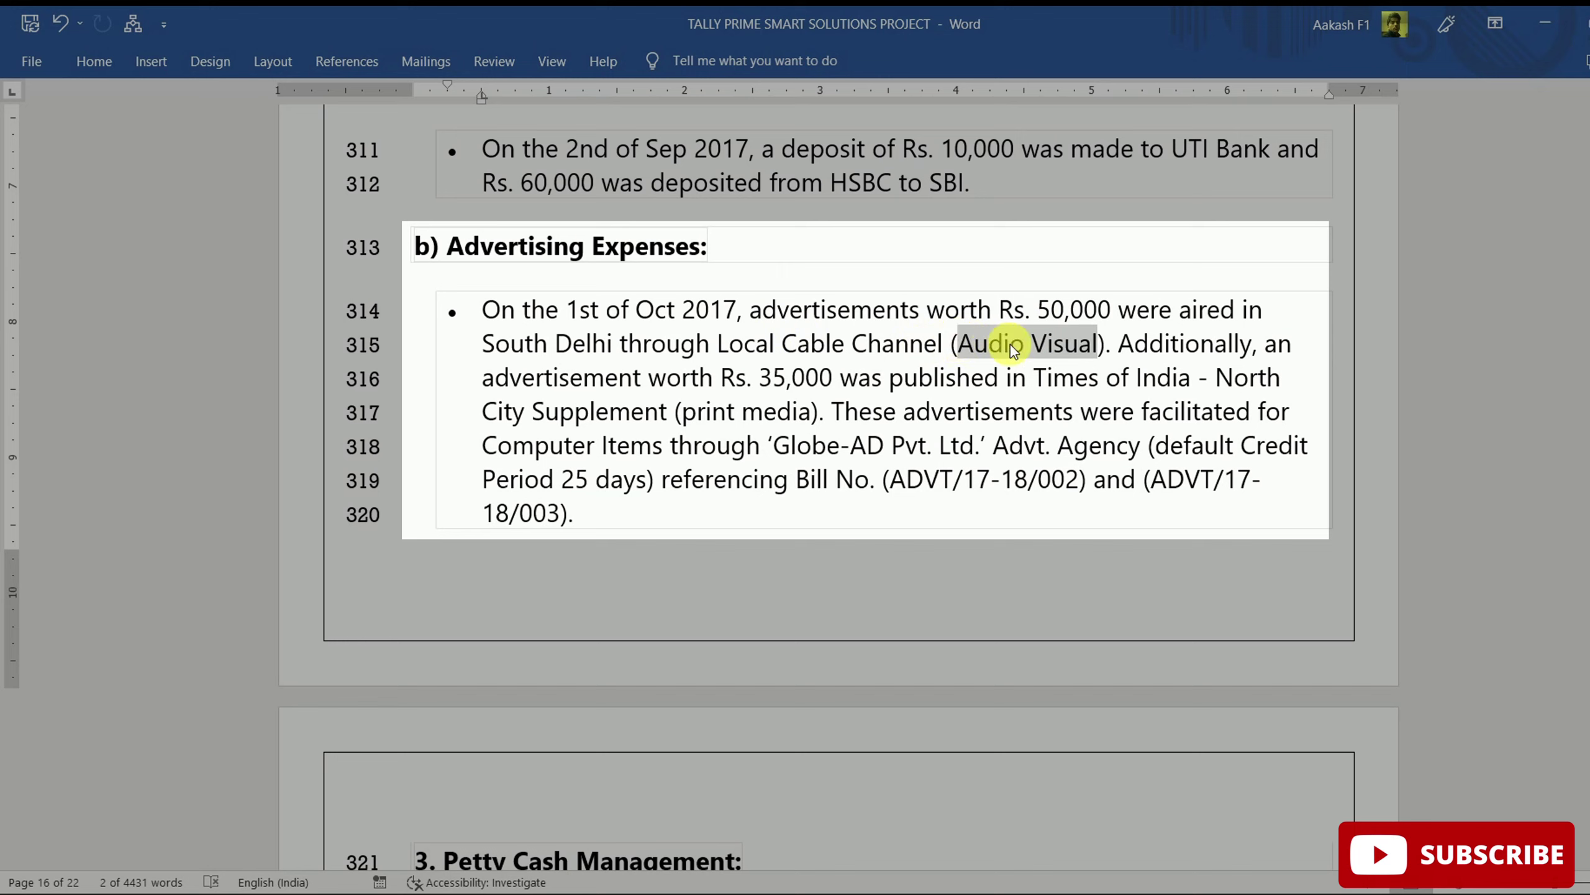
{"action": "left_click", "coordinate": [1121, 343]}
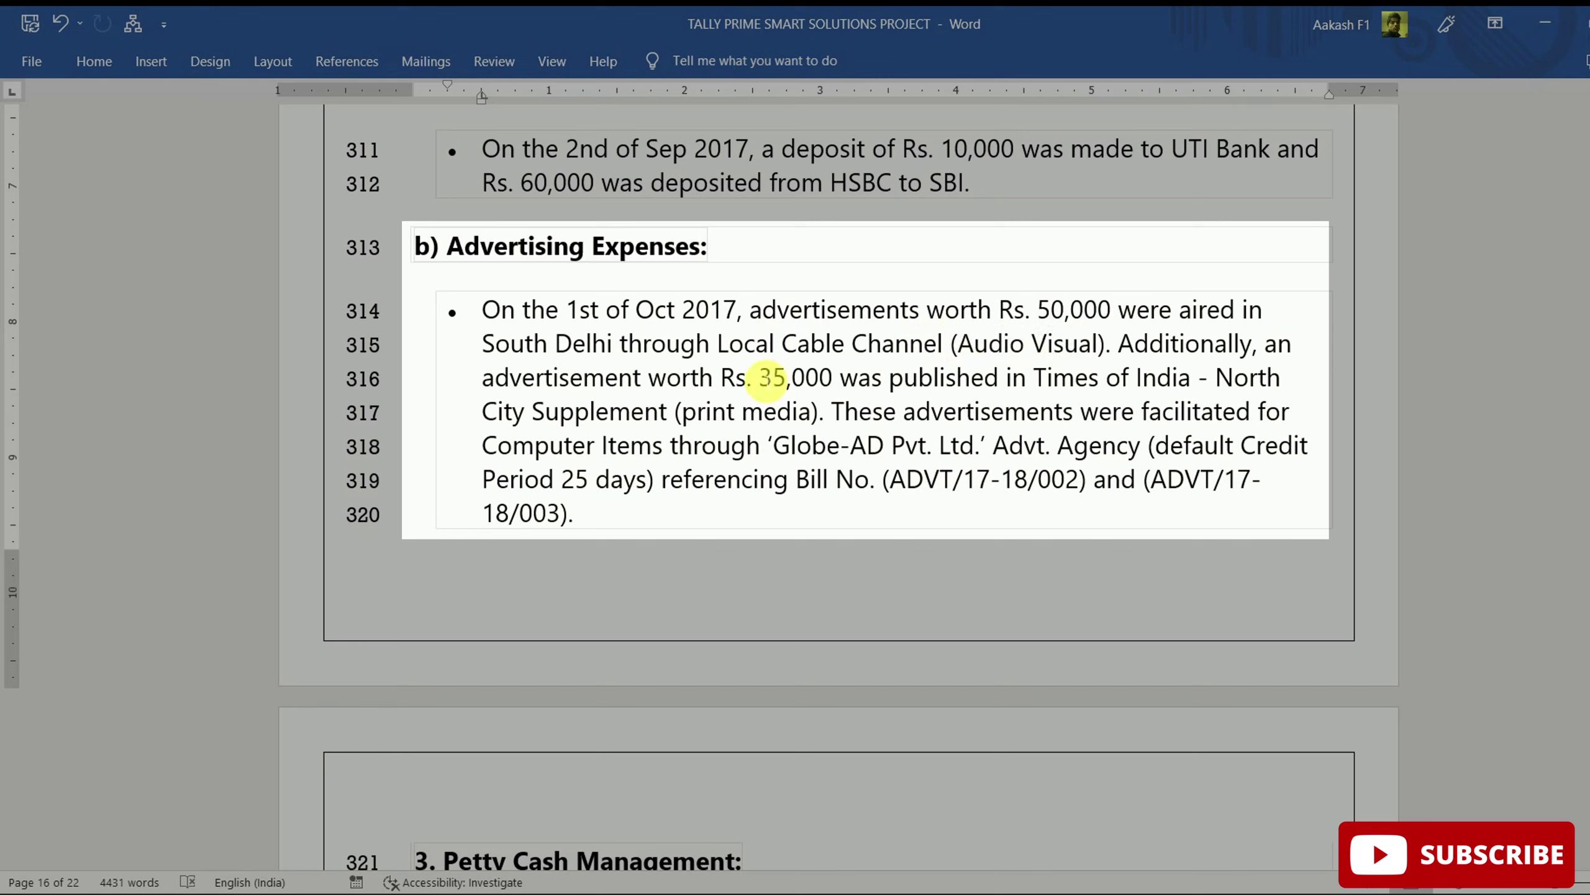
{"action": "left_click_drag", "start_coordinate": [817, 378], "coordinate": [723, 378]}
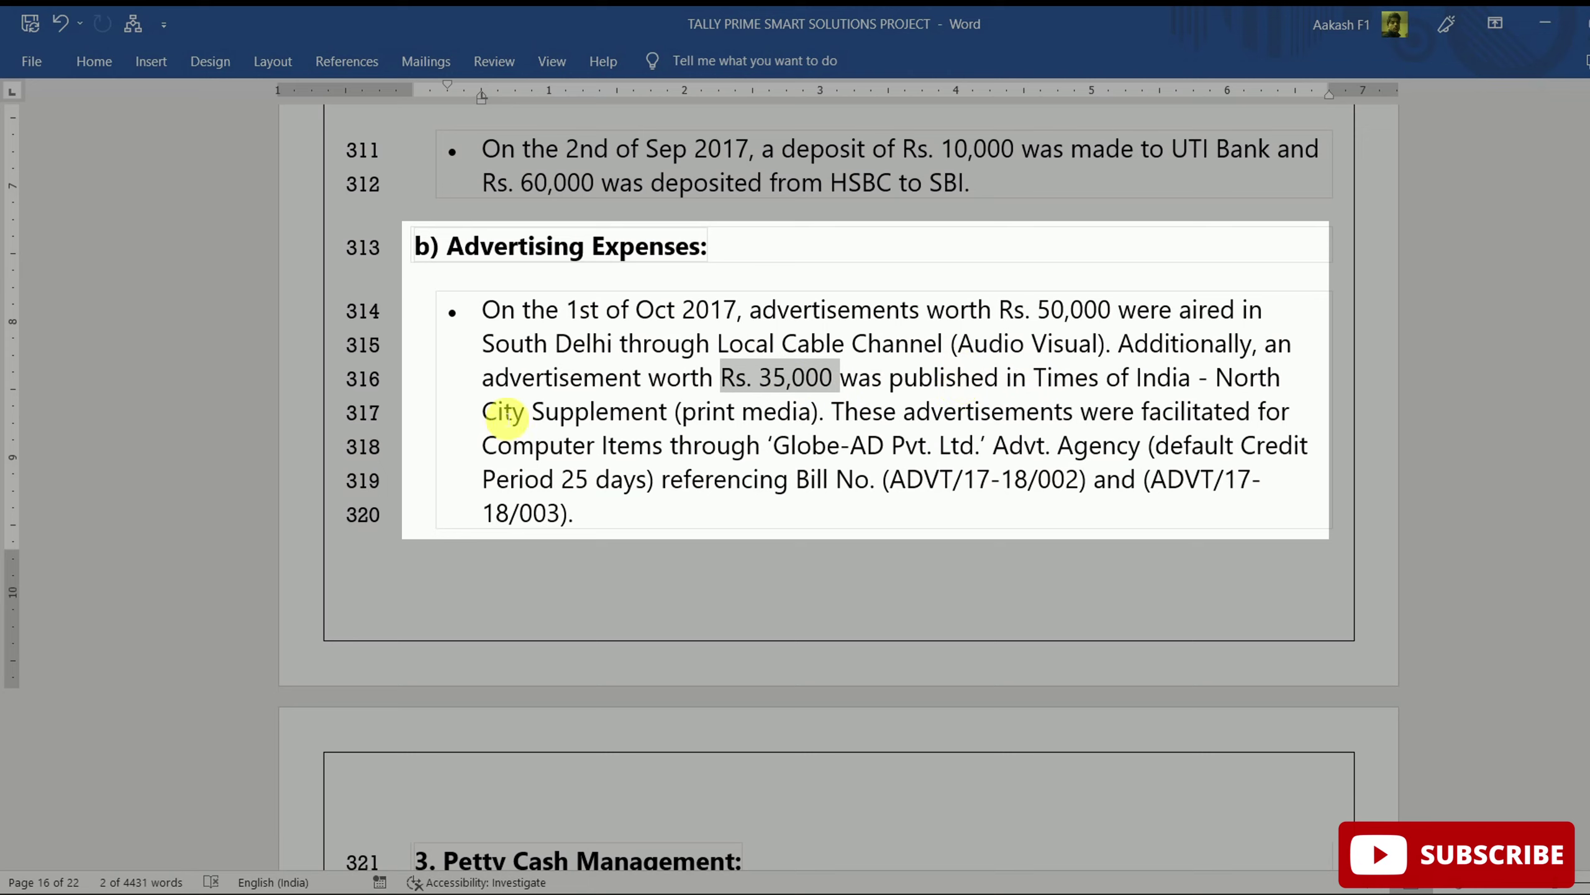
{"action": "left_click_drag", "start_coordinate": [683, 412], "coordinate": [792, 415]}
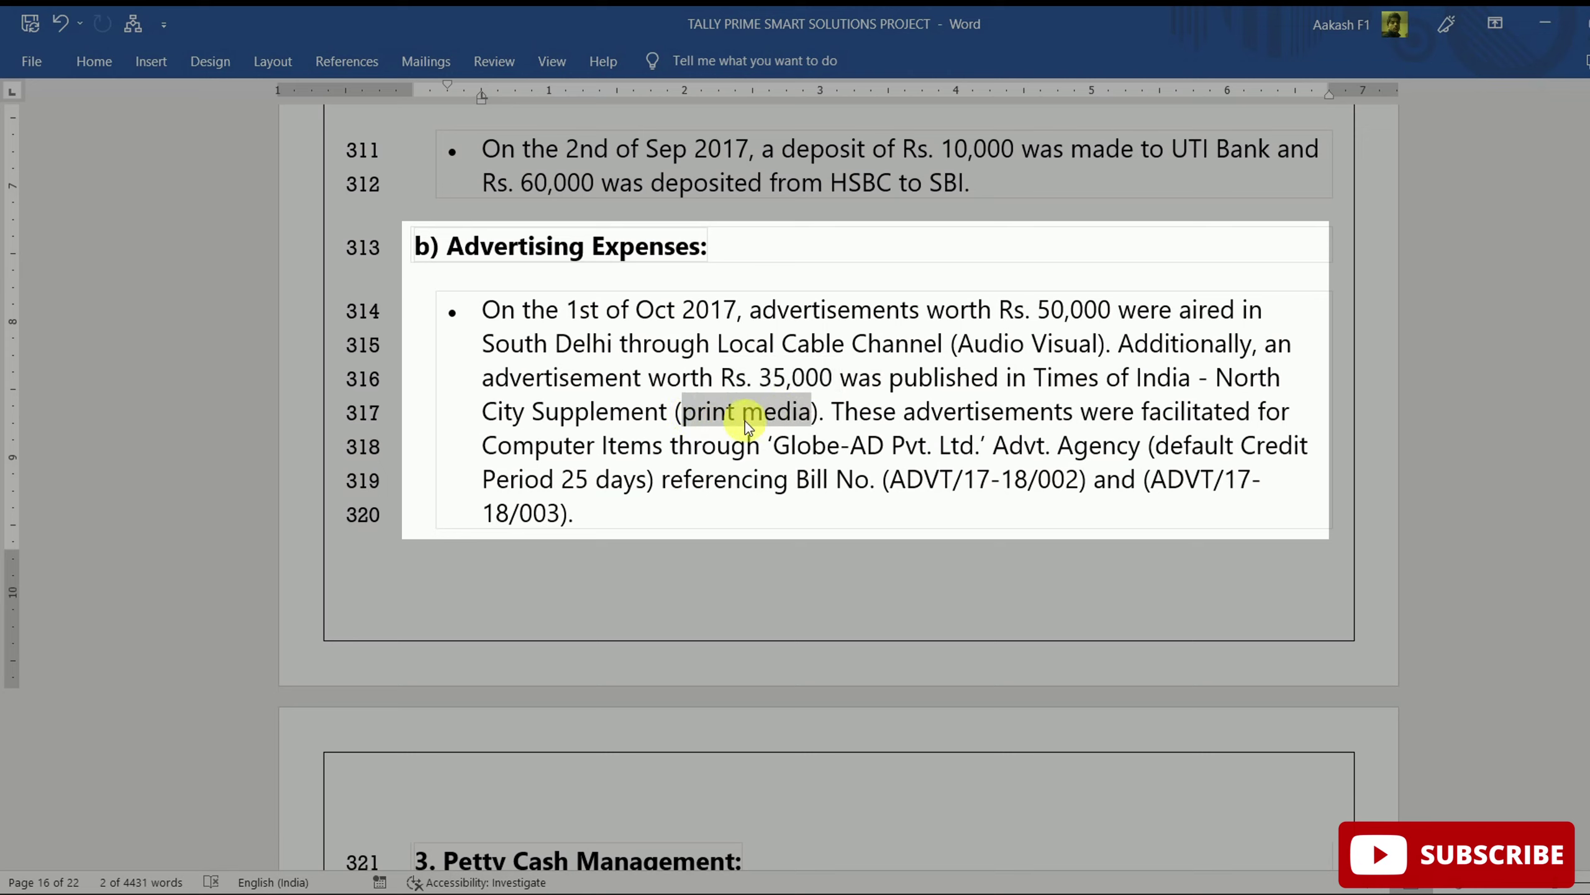
{"action": "left_click", "coordinate": [844, 407]}
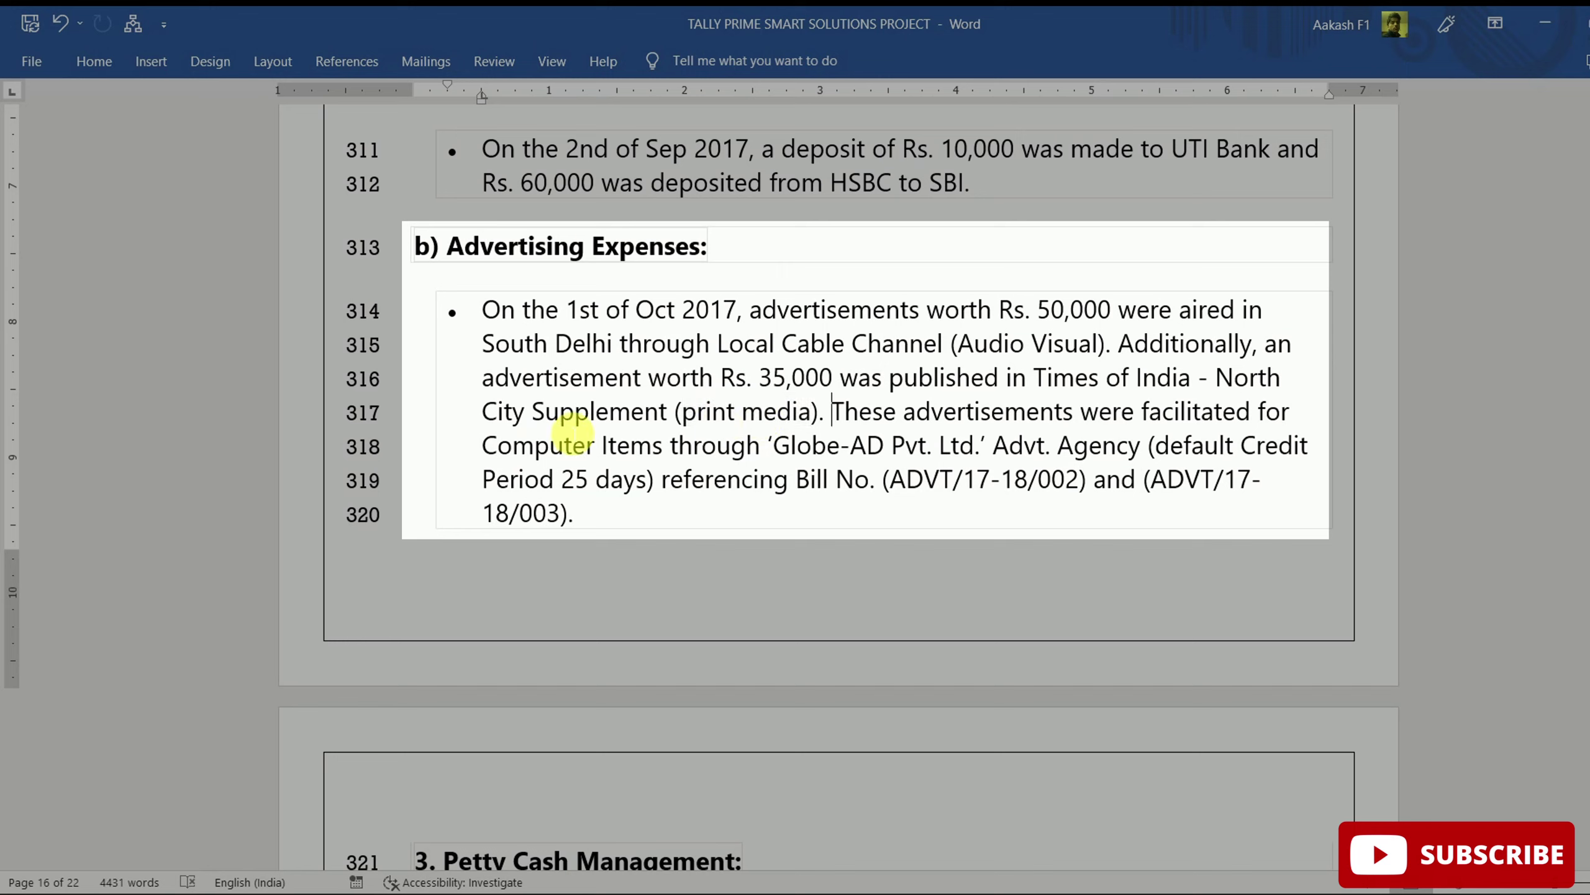
{"action": "left_click_drag", "start_coordinate": [479, 450], "coordinate": [591, 446]}
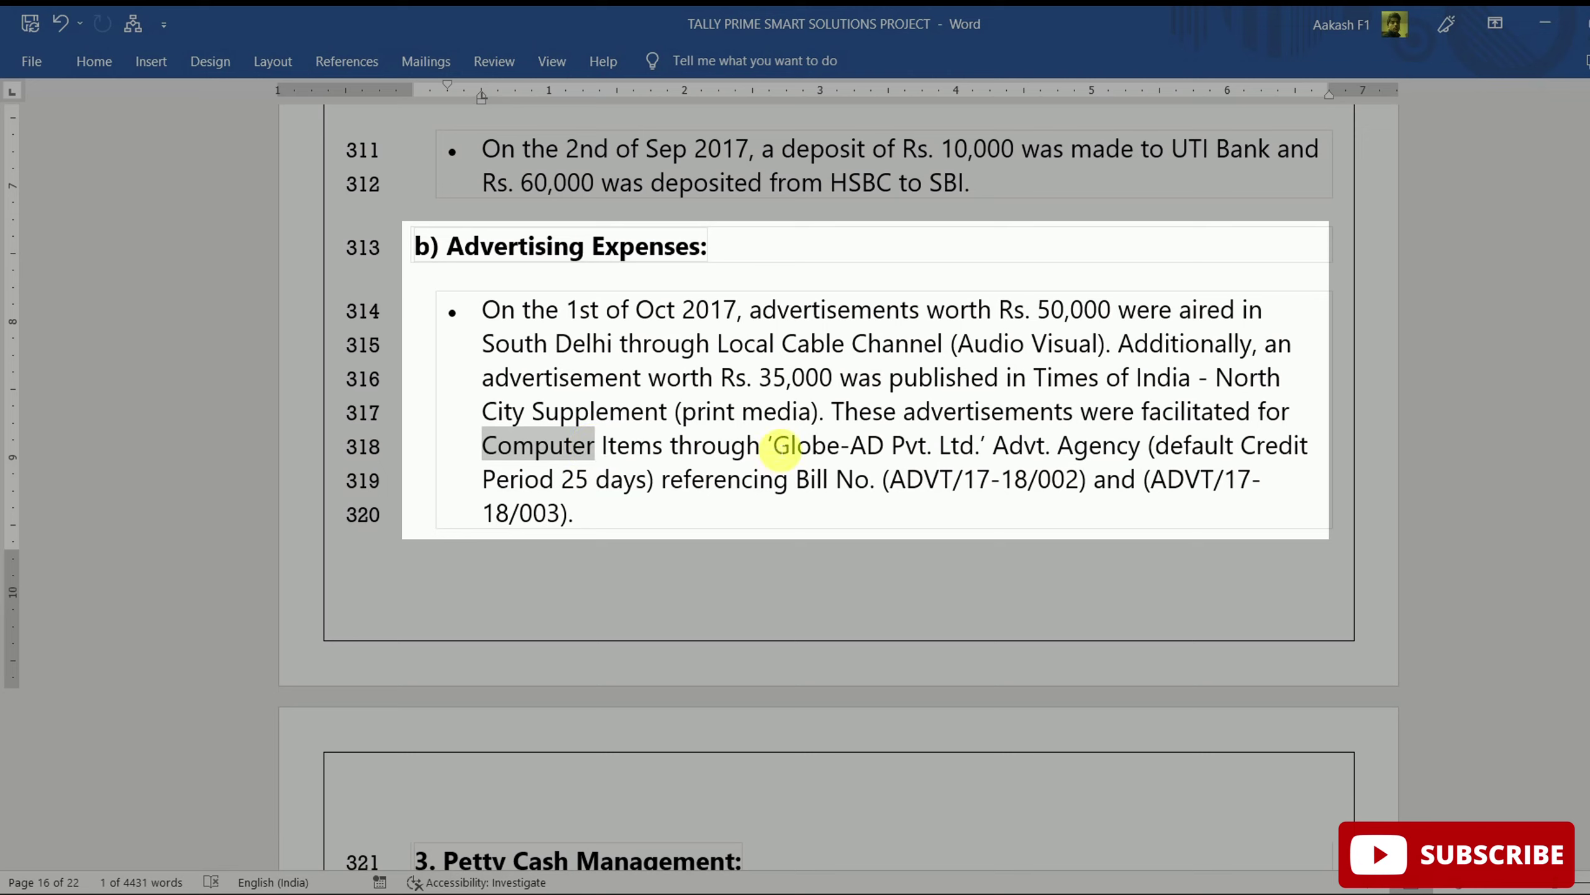
{"action": "left_click_drag", "start_coordinate": [776, 446], "coordinate": [958, 451]}
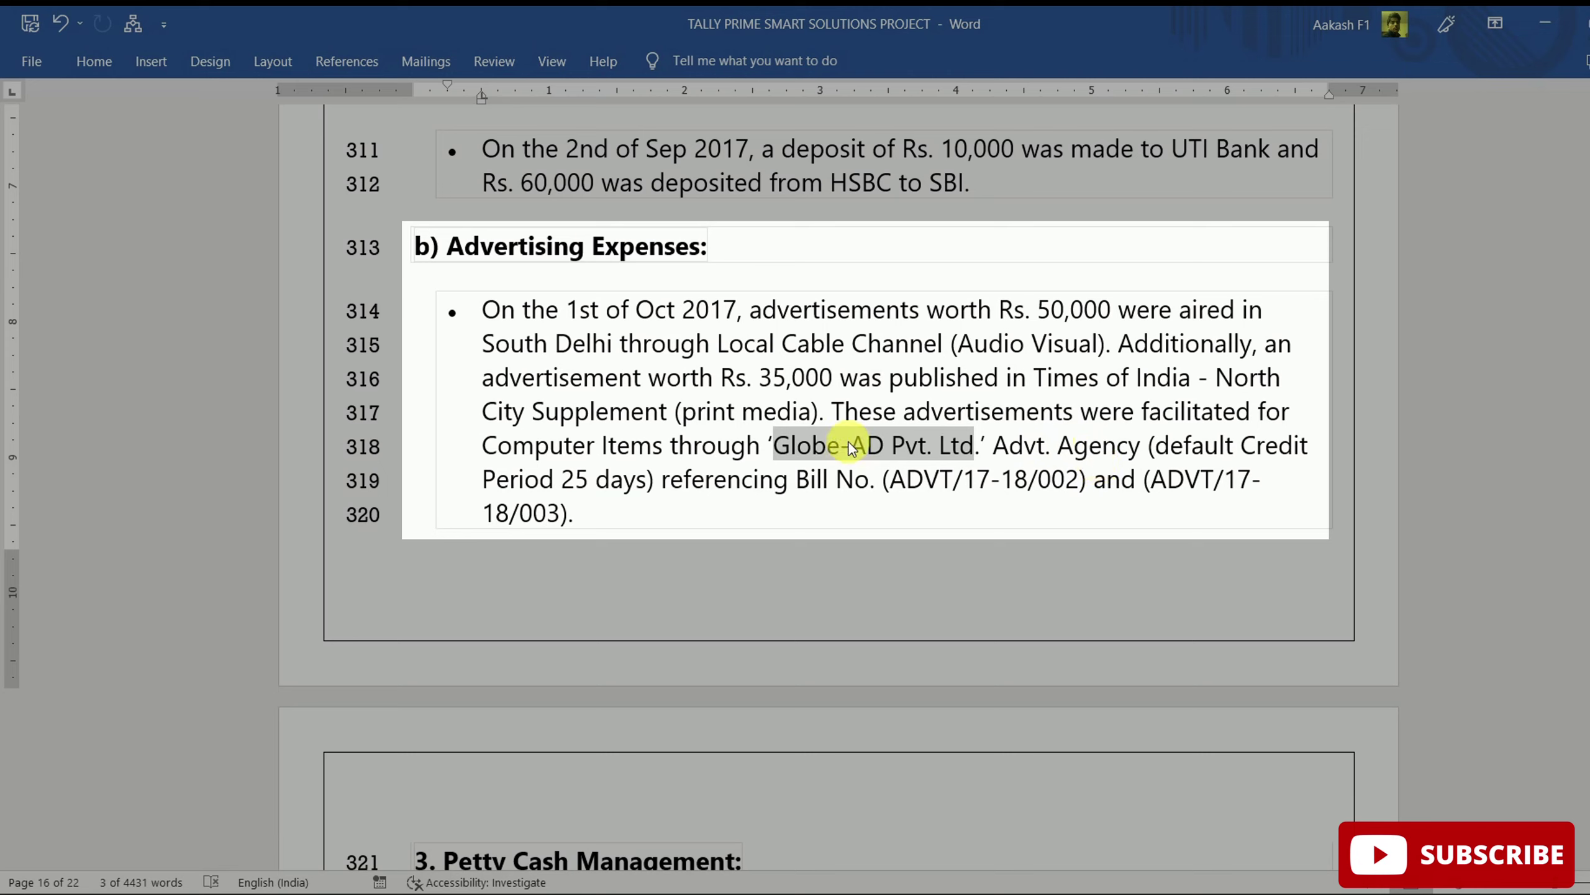
{"action": "left_click_drag", "start_coordinate": [1155, 446], "coordinate": [1299, 446]}
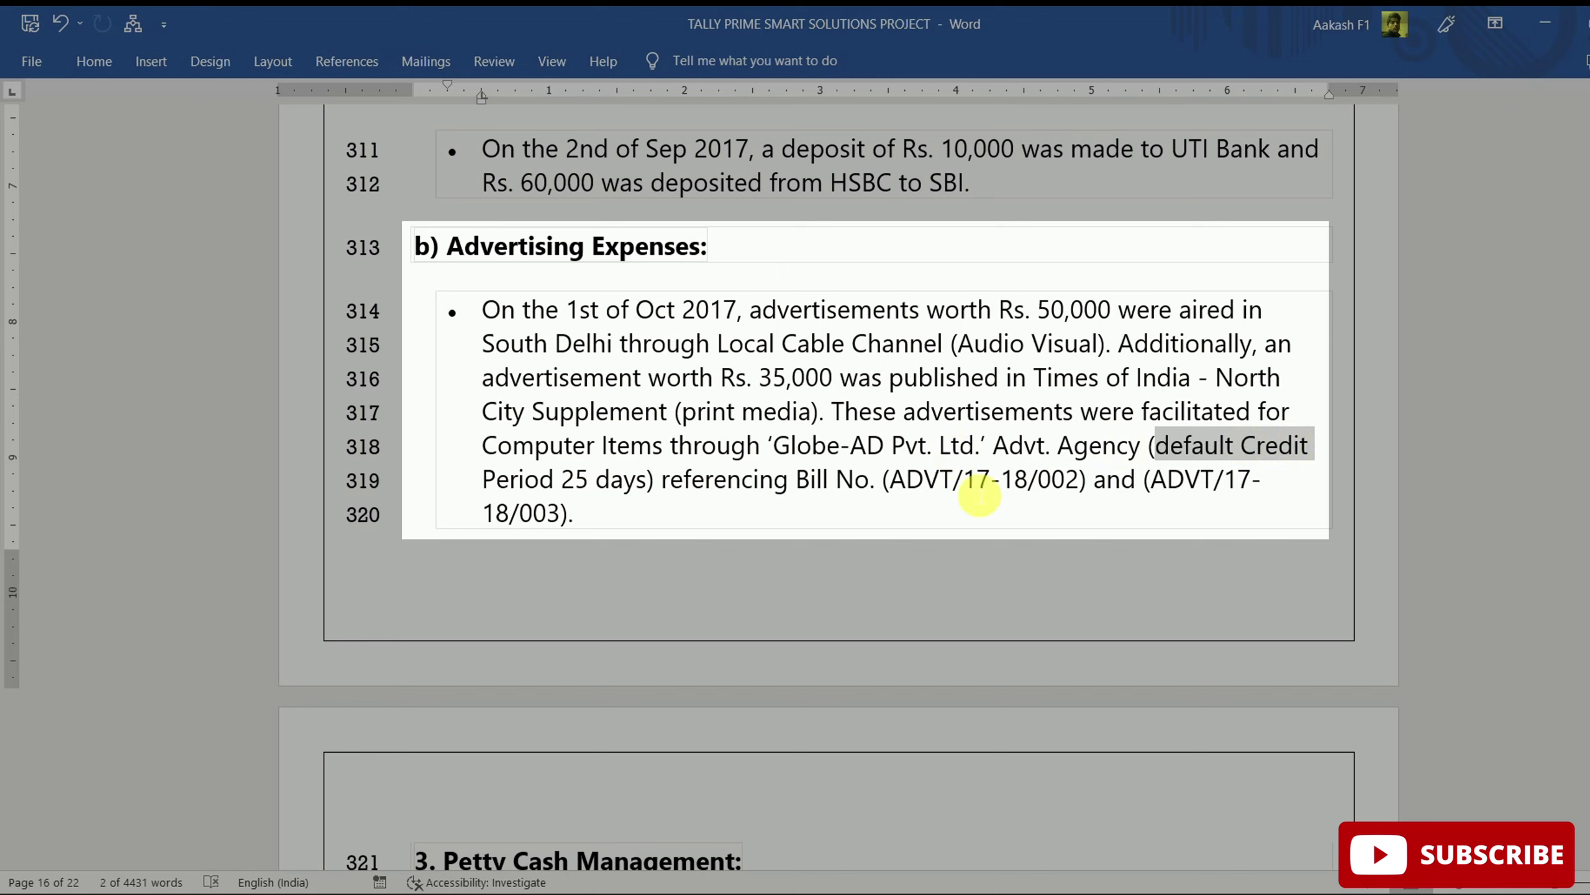
{"action": "left_click", "coordinate": [605, 520]}
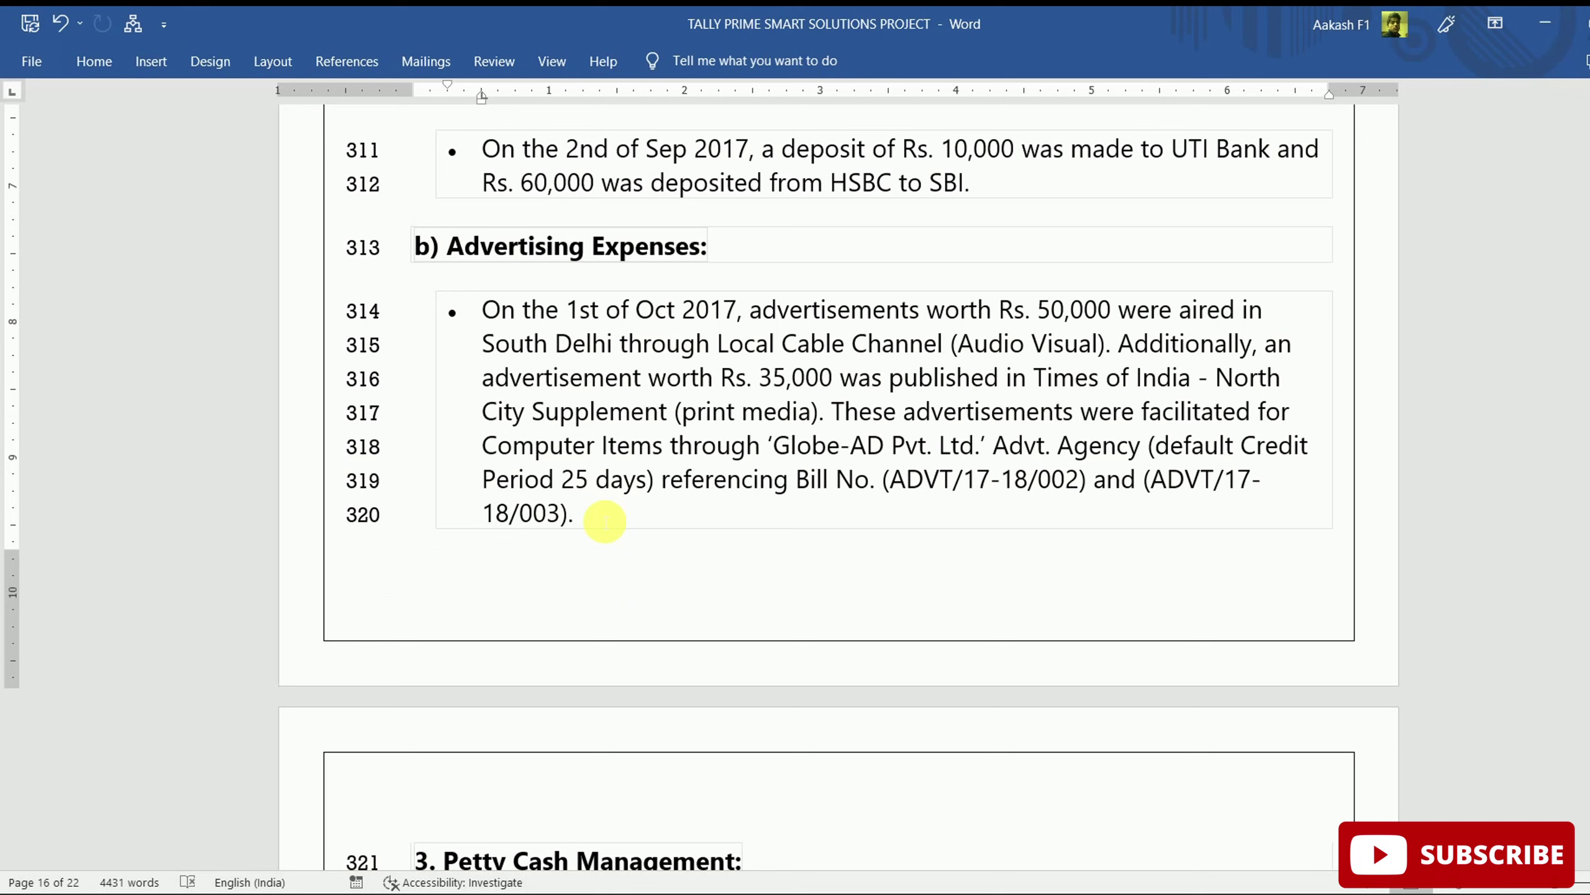
Switch to TallyPrime, open the Advertisement ledger for alteration, check its cost centre setting against the Word brief, and accept the ledger.
{"action": "key", "text": "alt+Tab"}
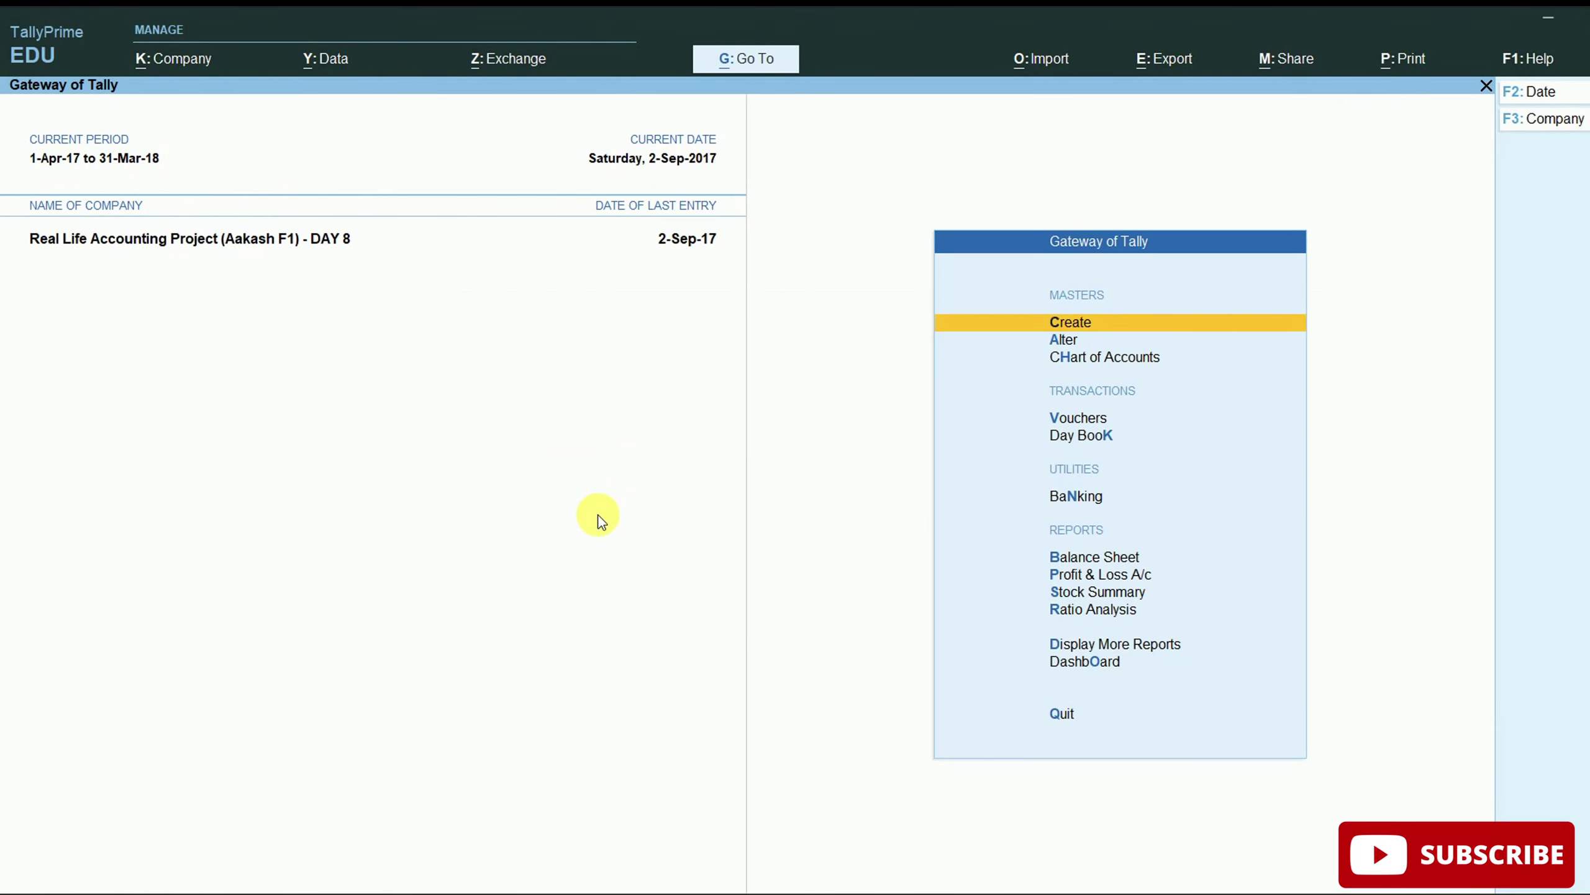
{"action": "key", "text": "Down"}
{"action": "key", "text": "Return"}
{"action": "key", "text": "Down"}
{"action": "key", "text": "Return"}
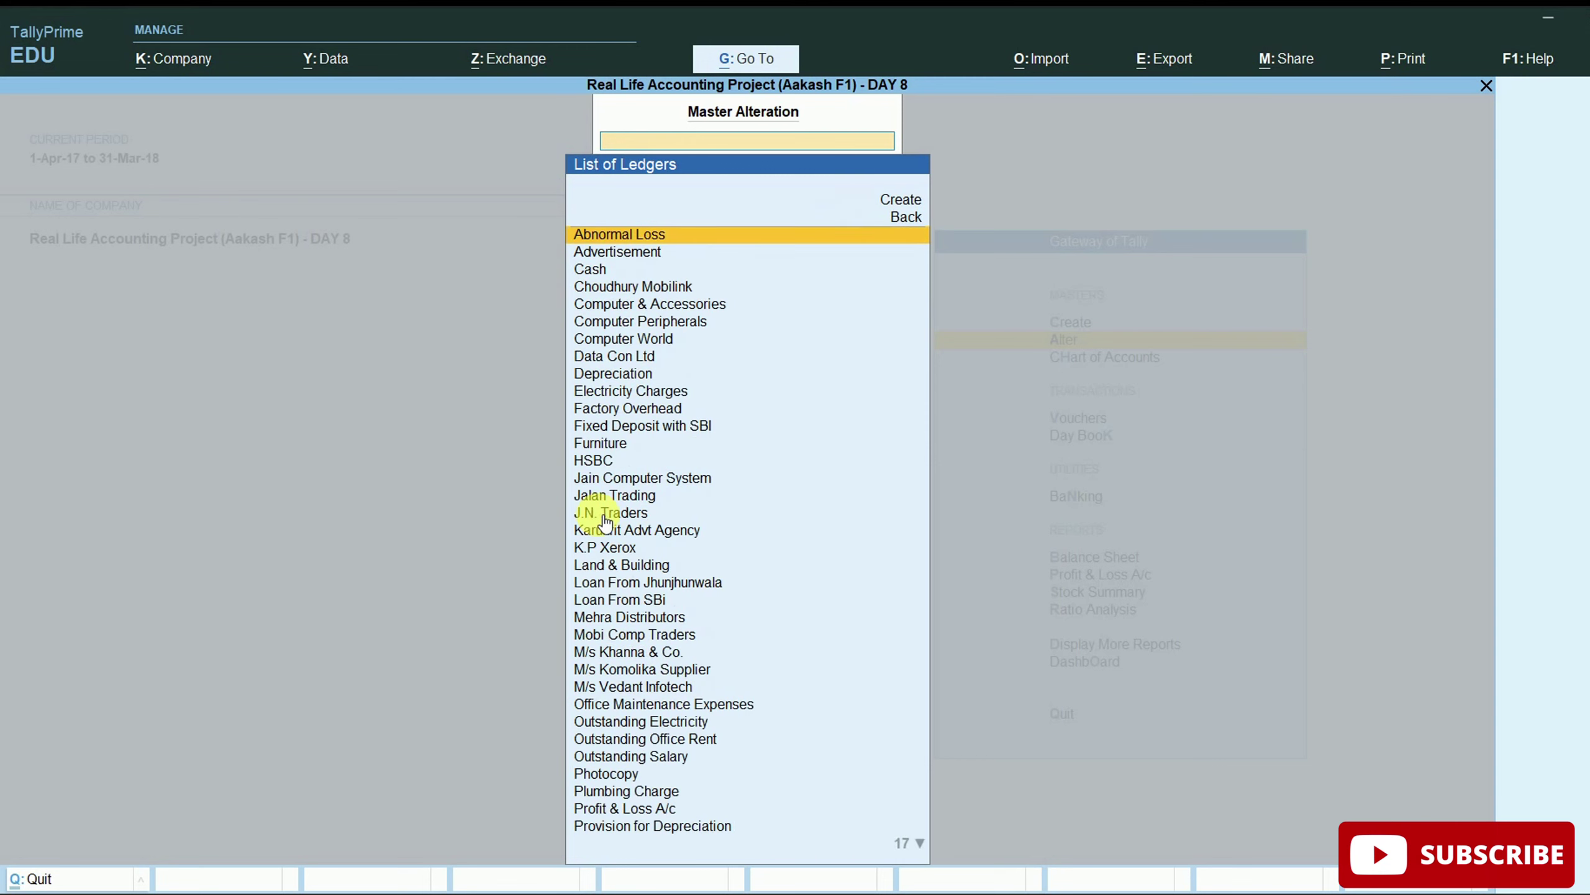
{"action": "type", "text": "AD"}
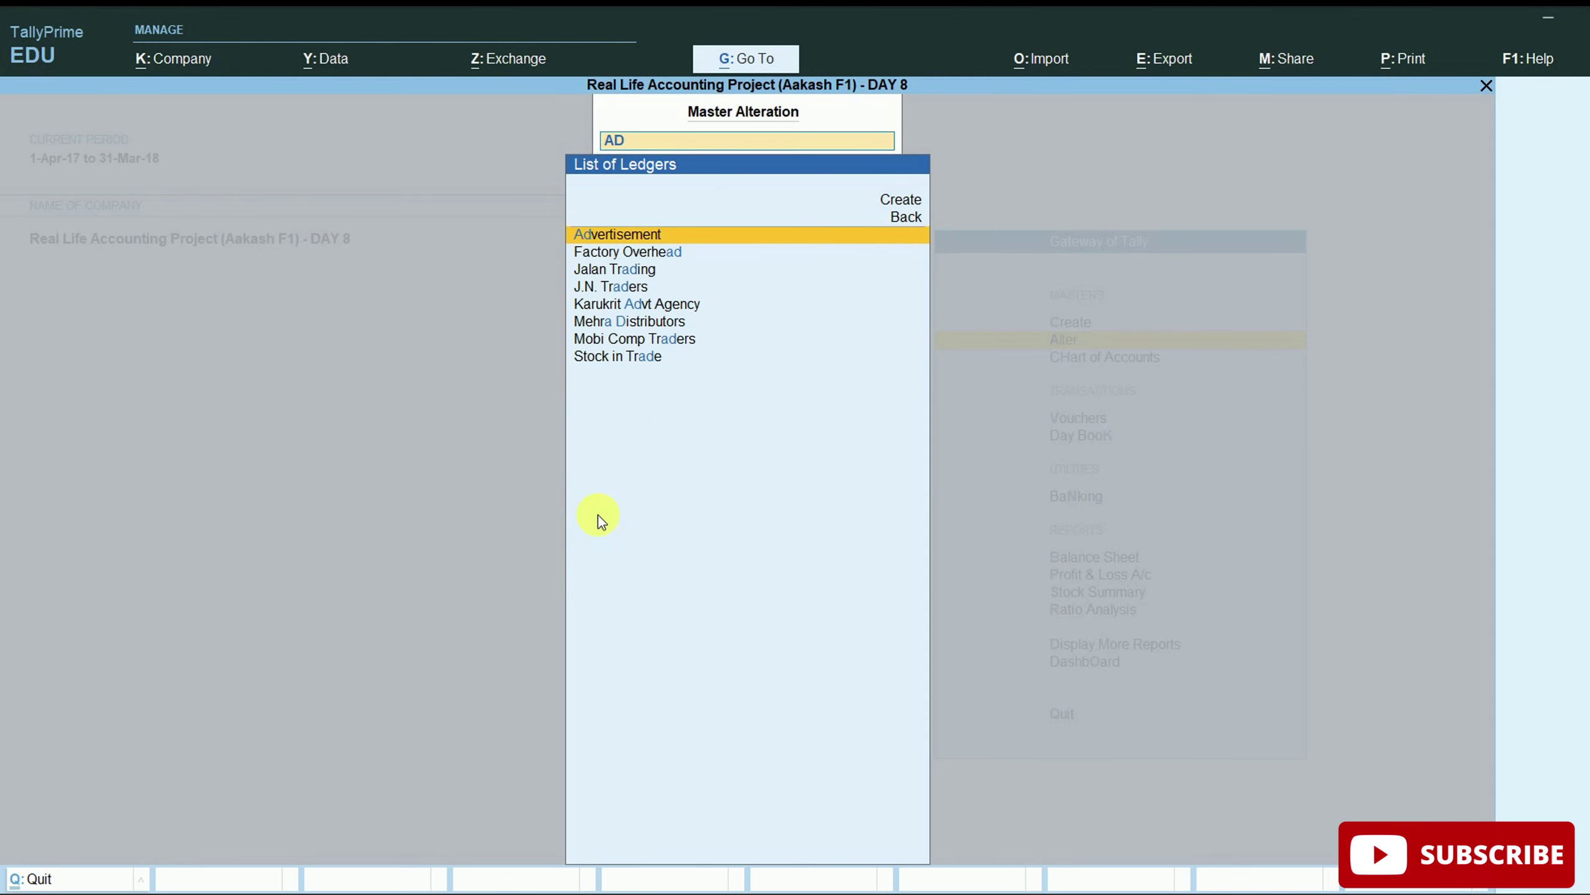
{"action": "key", "text": "Return"}
{"action": "key", "text": "Return"}
{"action": "key", "text": "Return"}
{"action": "key", "text": "Return"}
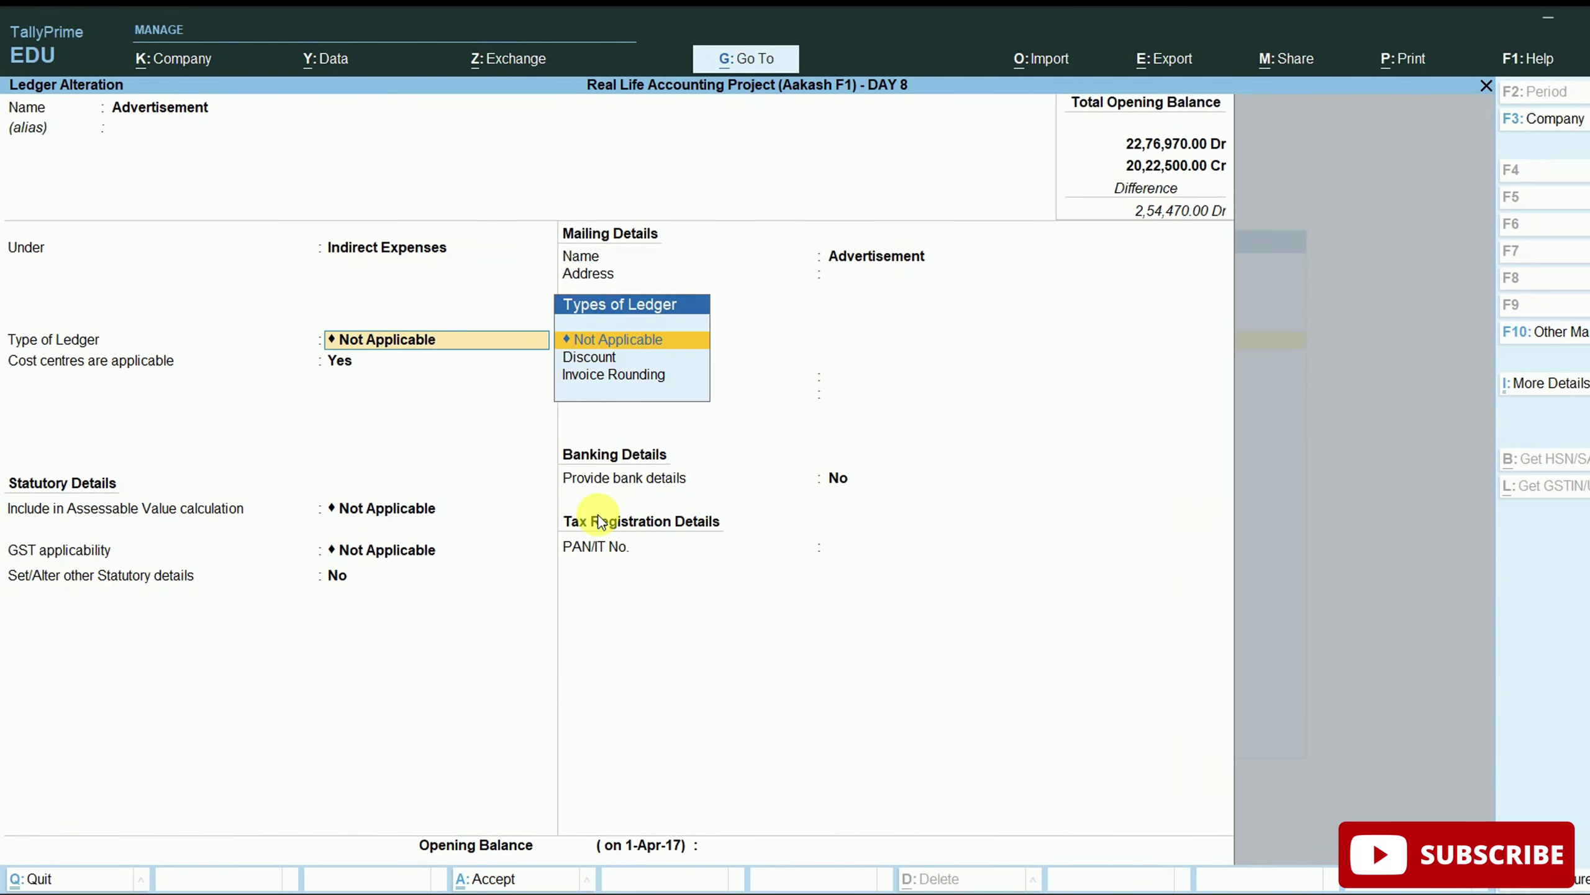
{"action": "key", "text": "Return"}
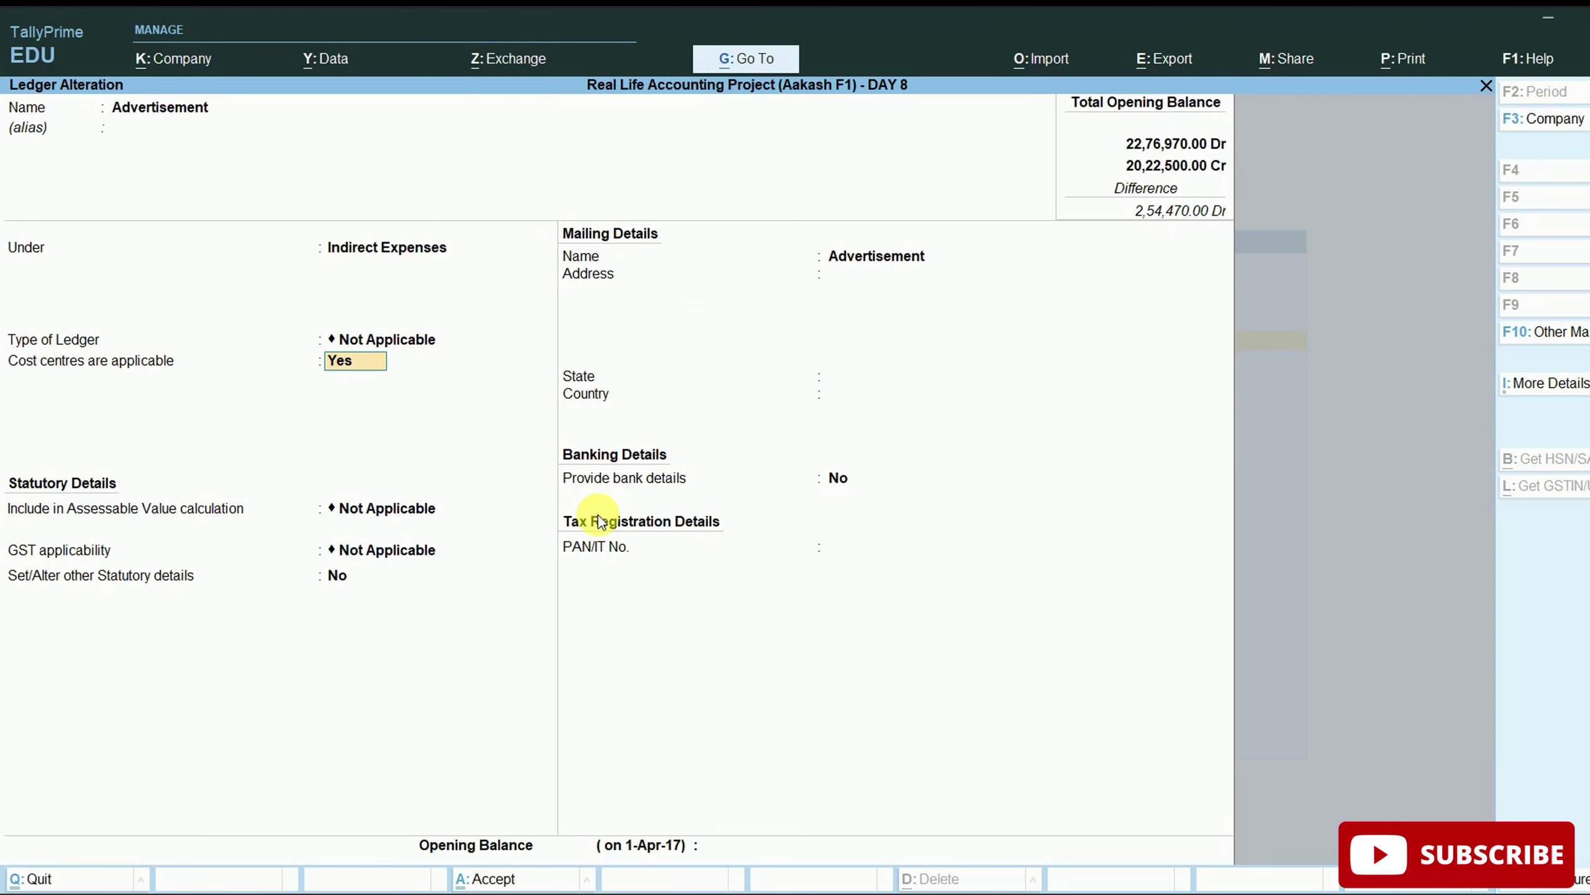
{"action": "key", "text": "alt+Tab"}
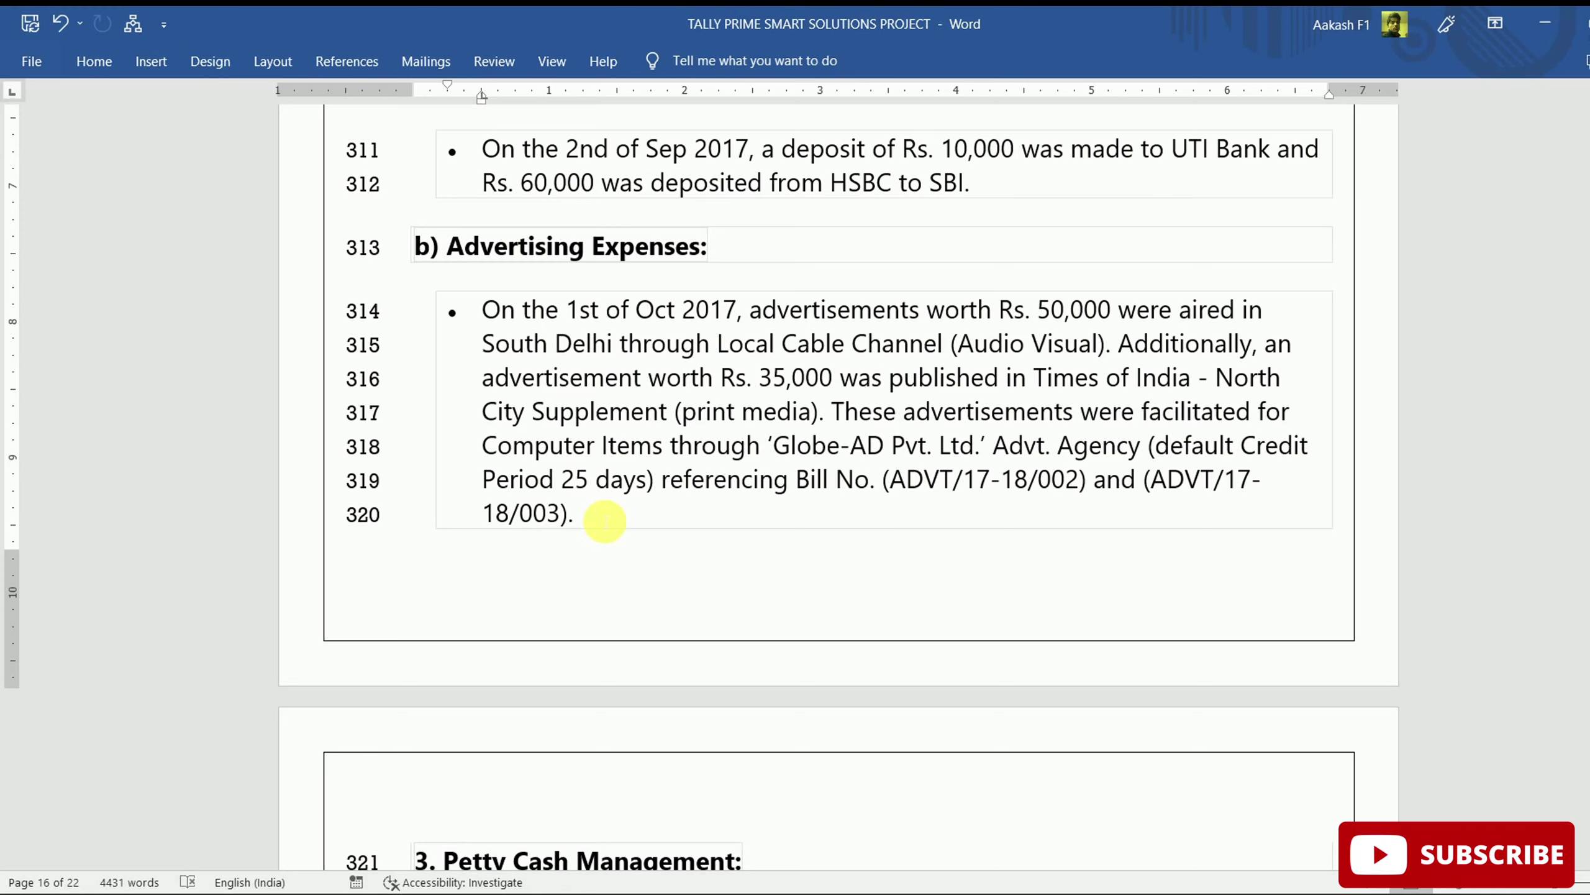
{"action": "key", "text": "alt+Tab"}
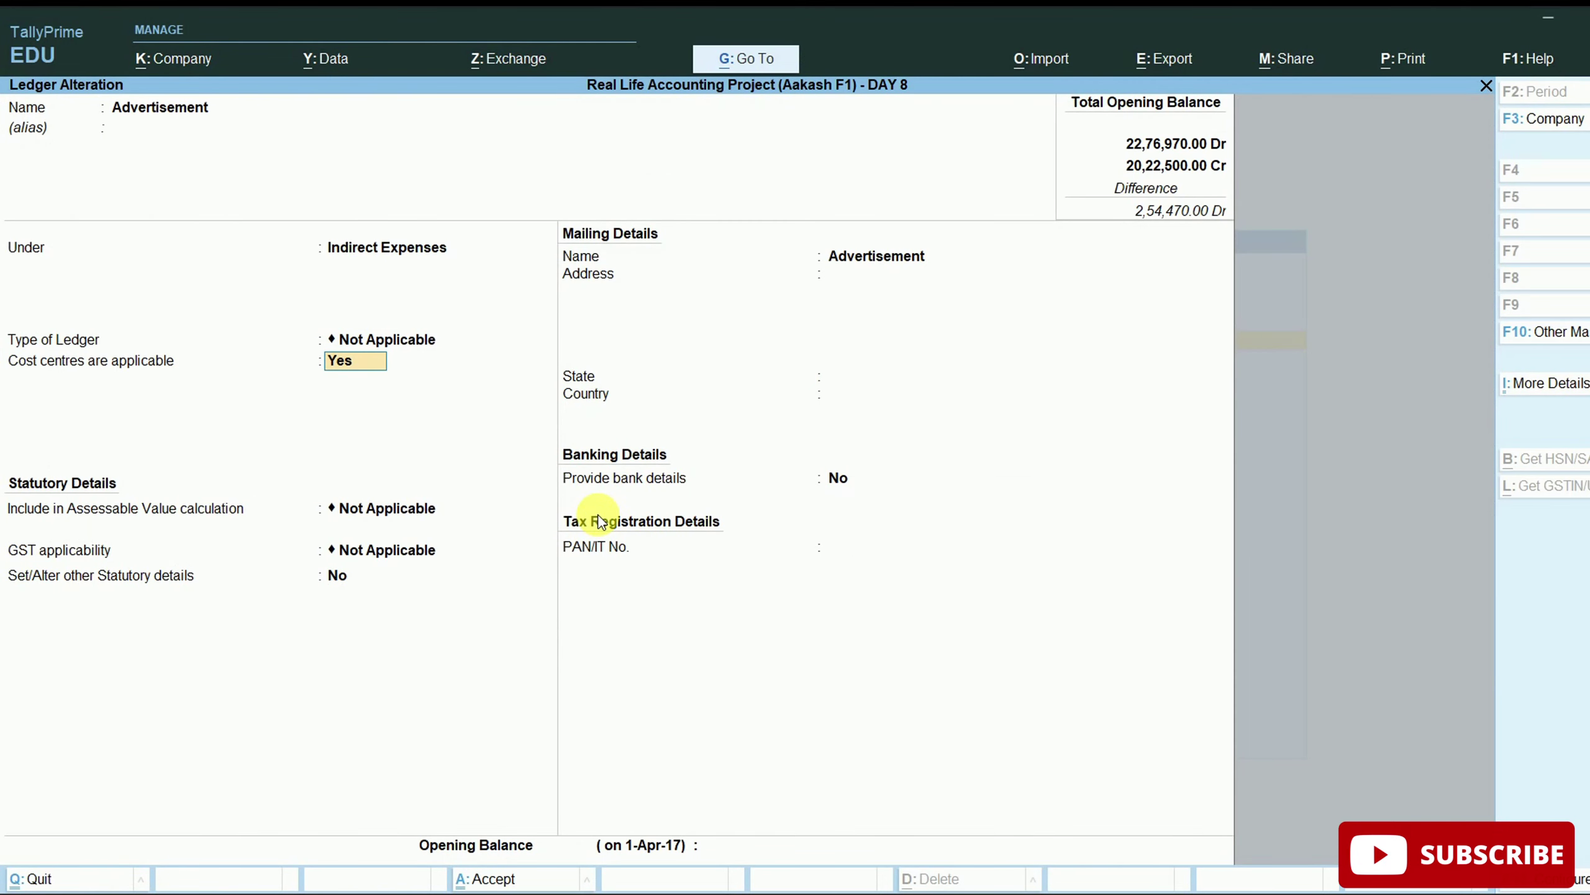
{"action": "key", "text": "ctrl+a"}
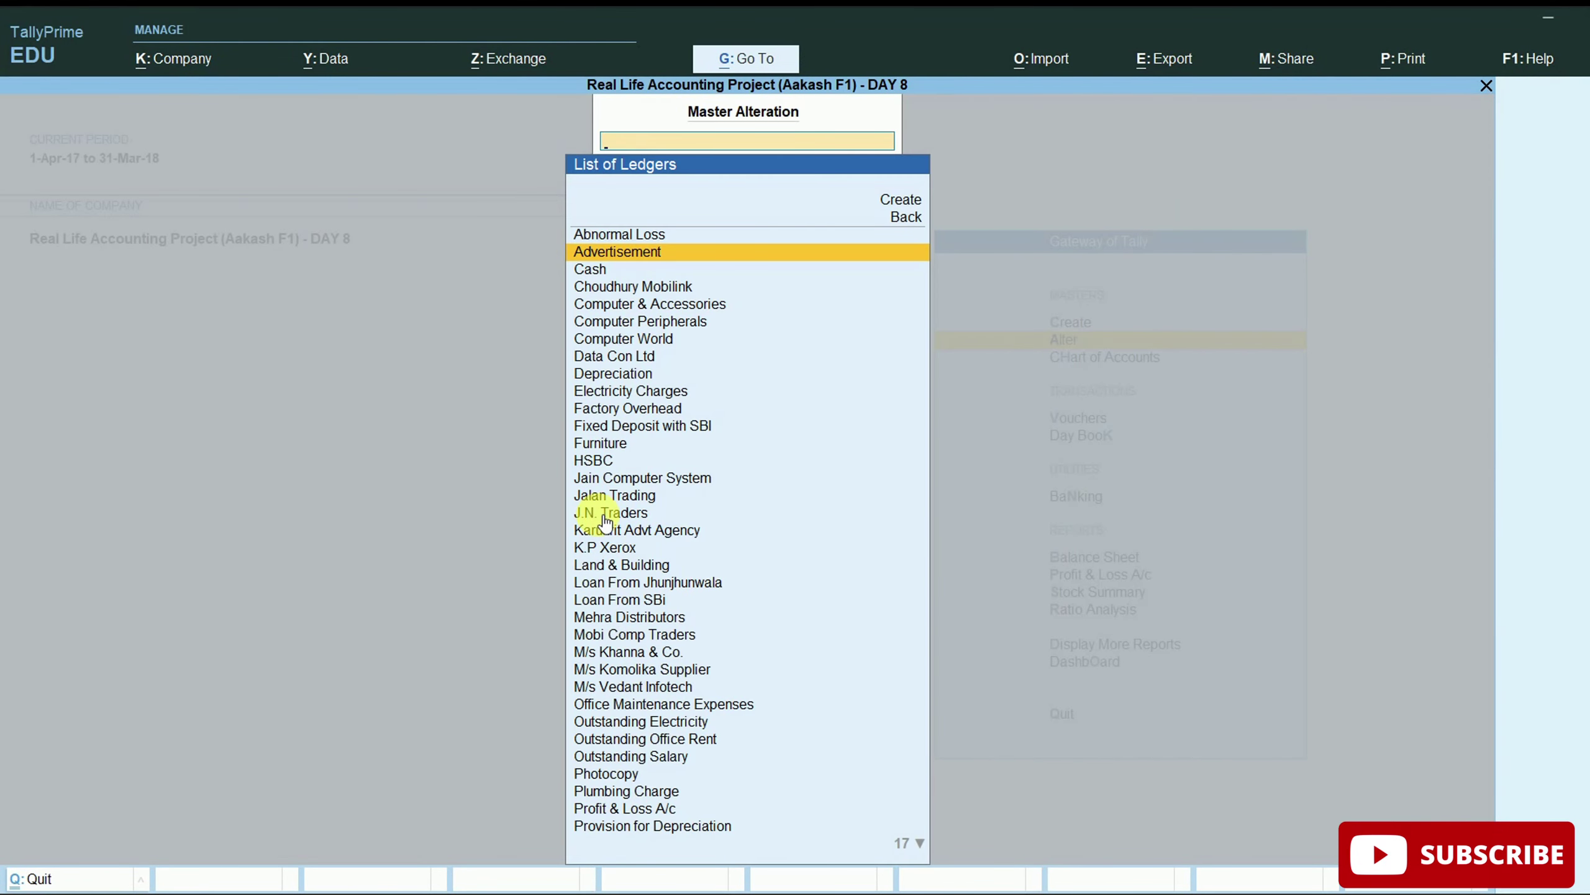
Look up the agency in the ledger list and the Word brief, and start a new ledger Globe Ad Pvt Ltd under Sundry Creditors.
{"action": "type", "text": "GO"}
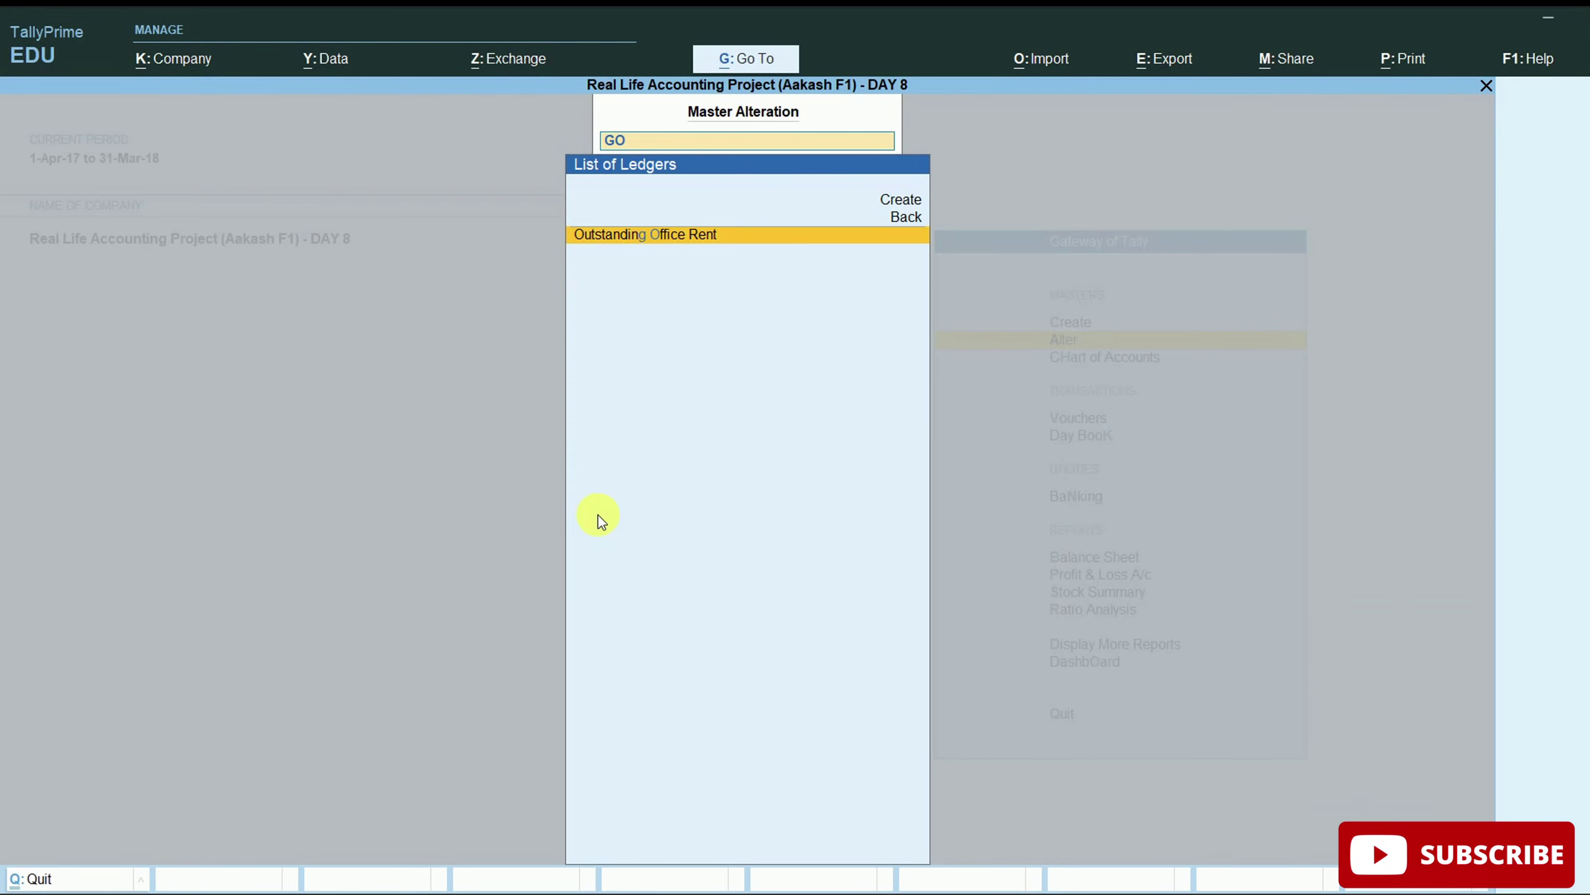
{"action": "key", "text": "alt+Tab"}
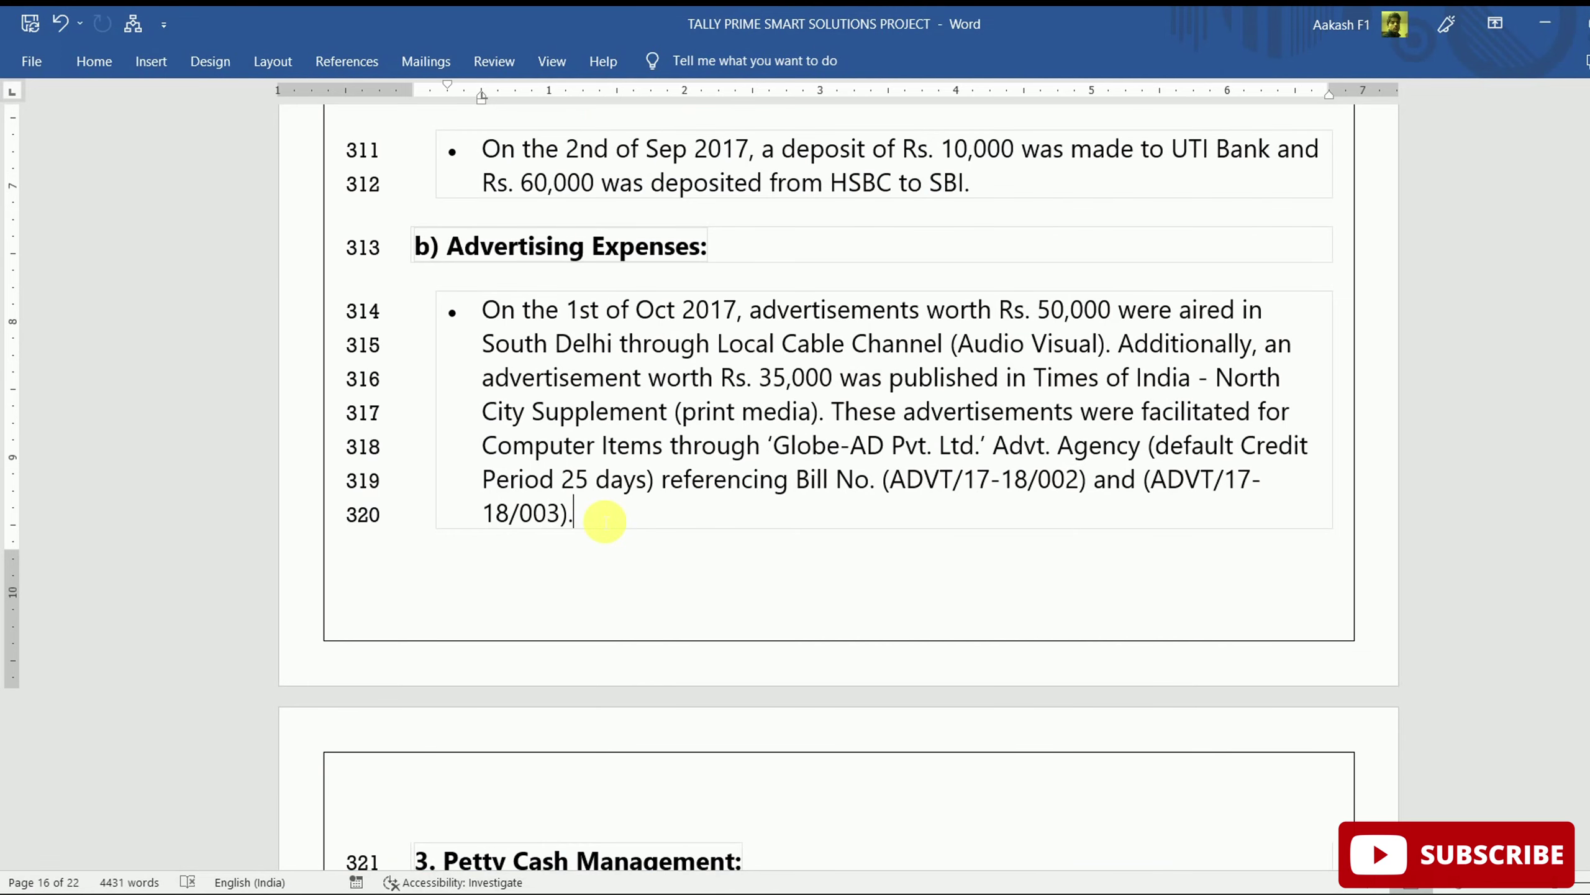
{"action": "left_click", "coordinate": [386, 450]}
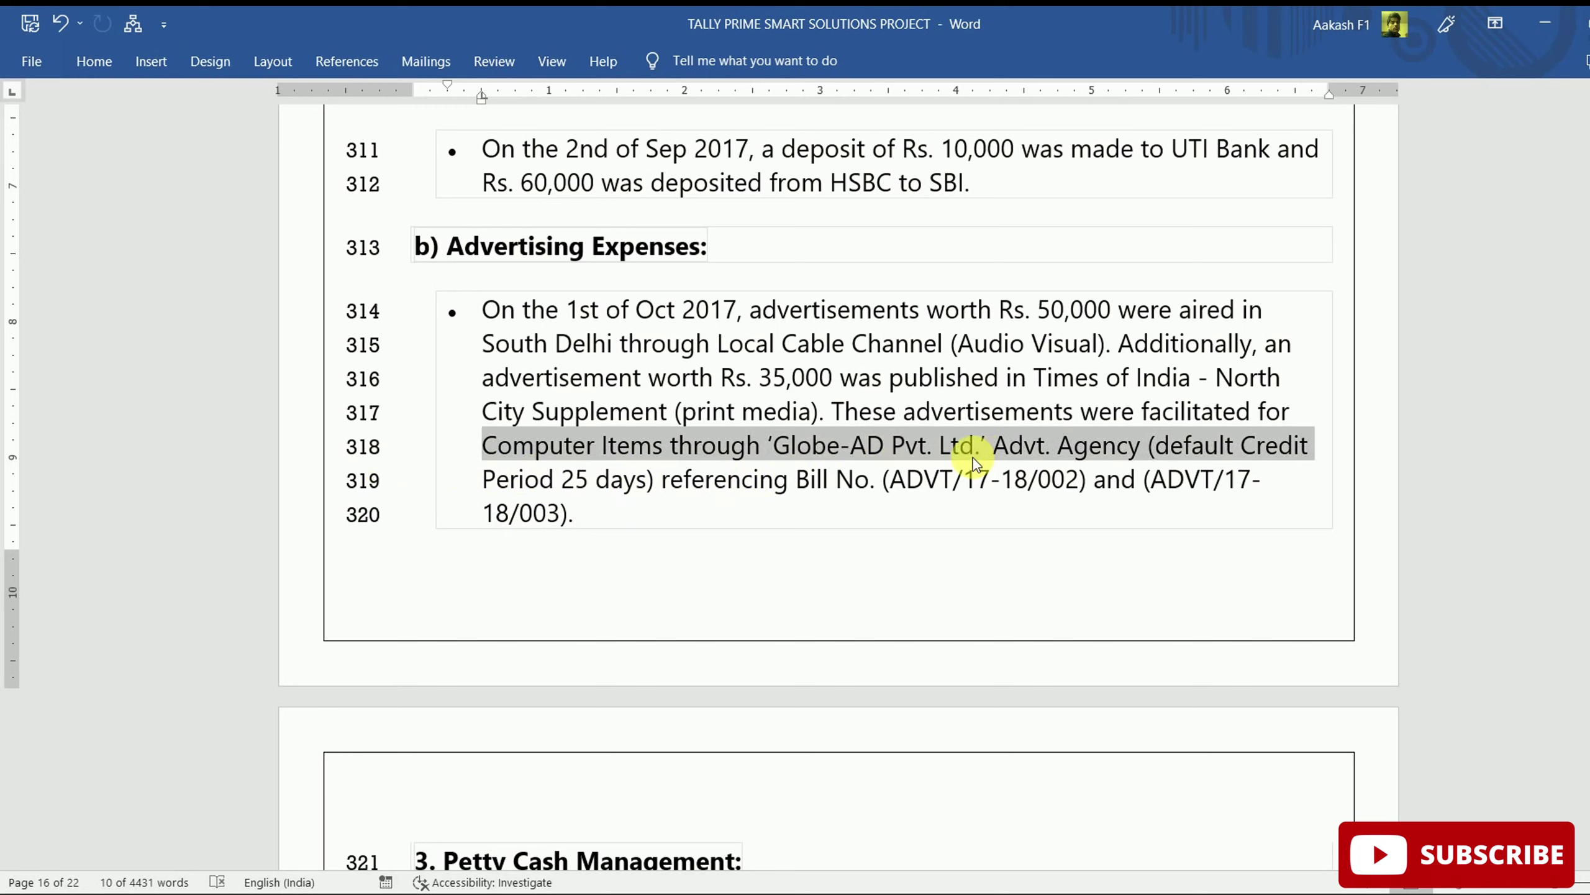
{"action": "key", "text": "alt+Tab"}
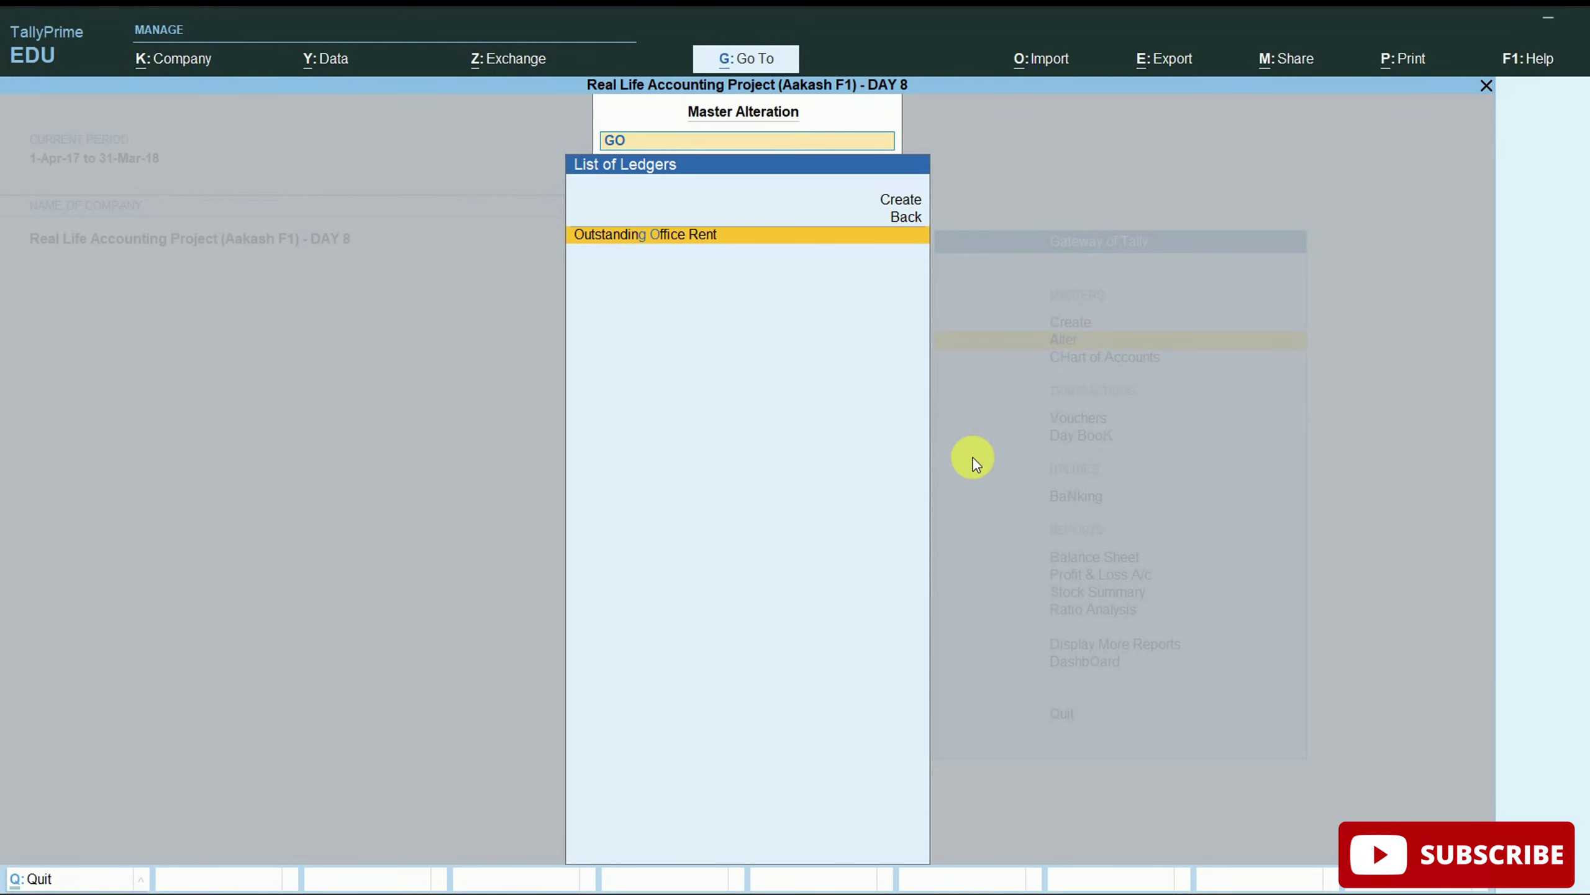
{"action": "left_click", "coordinate": [918, 207]}
{"action": "type", "text": "Globe Ad Pvt Ltd"}
{"action": "key", "text": "Return"}
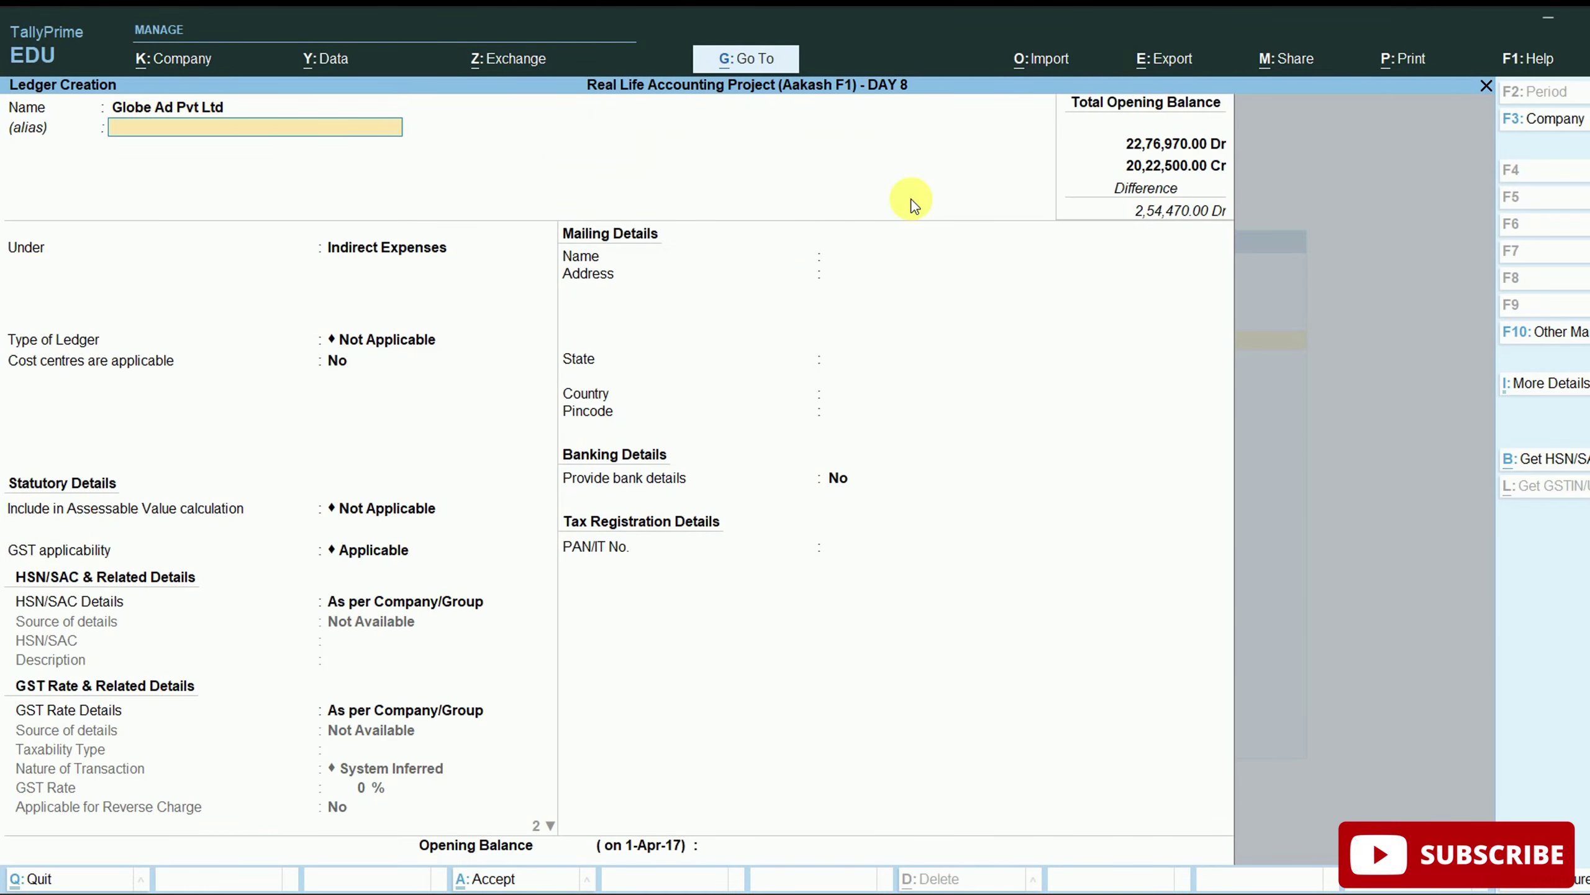
{"action": "key", "text": "Return"}
{"action": "type", "text": "Cred"}
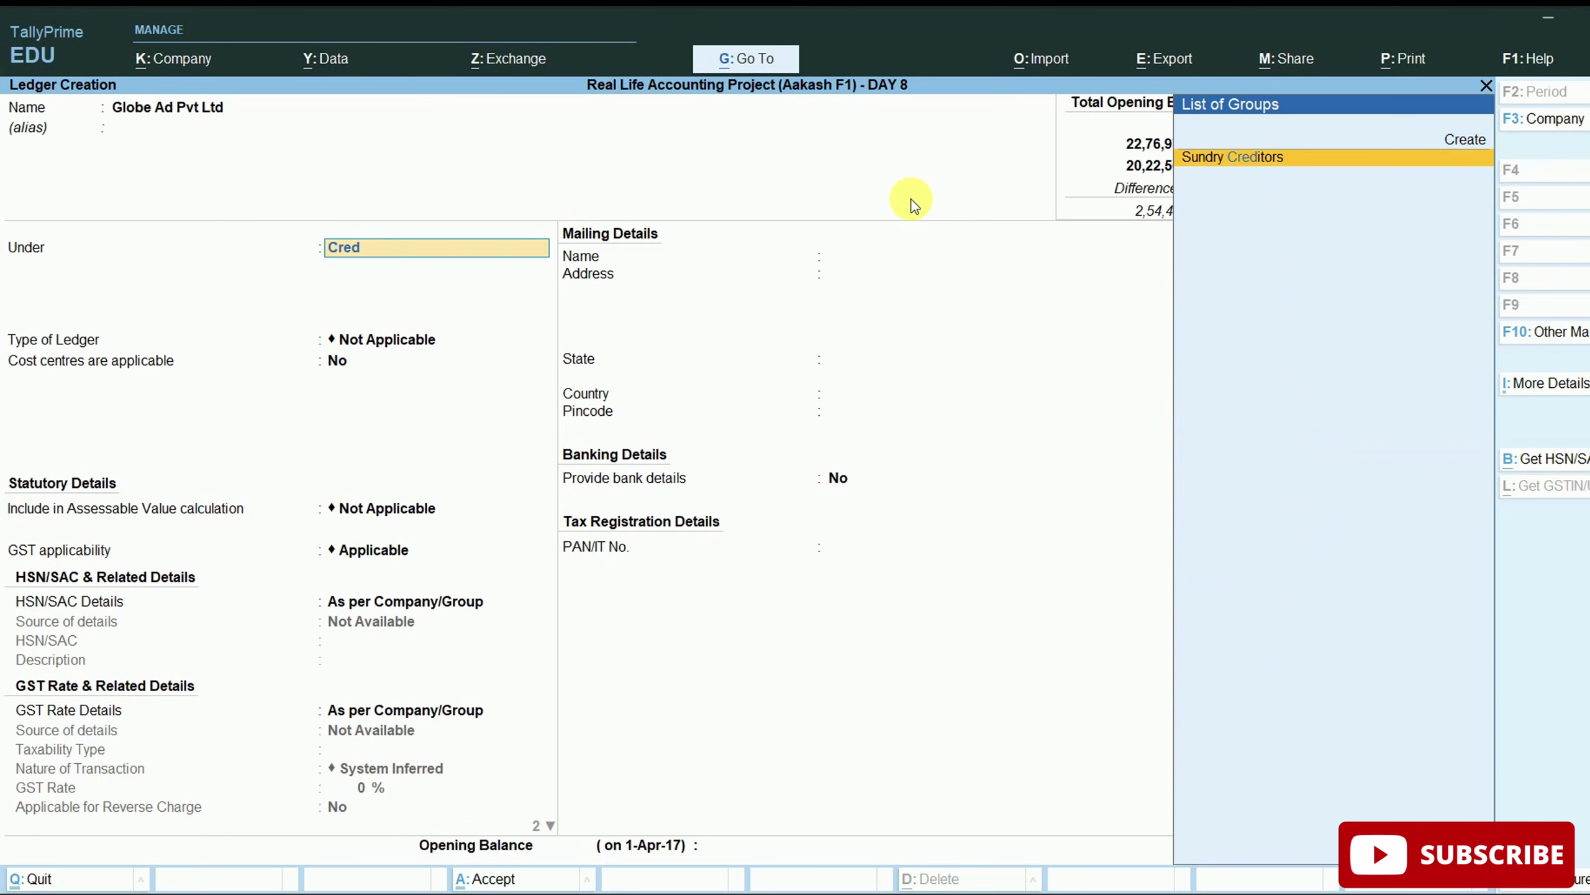
{"action": "key", "text": "Return"}
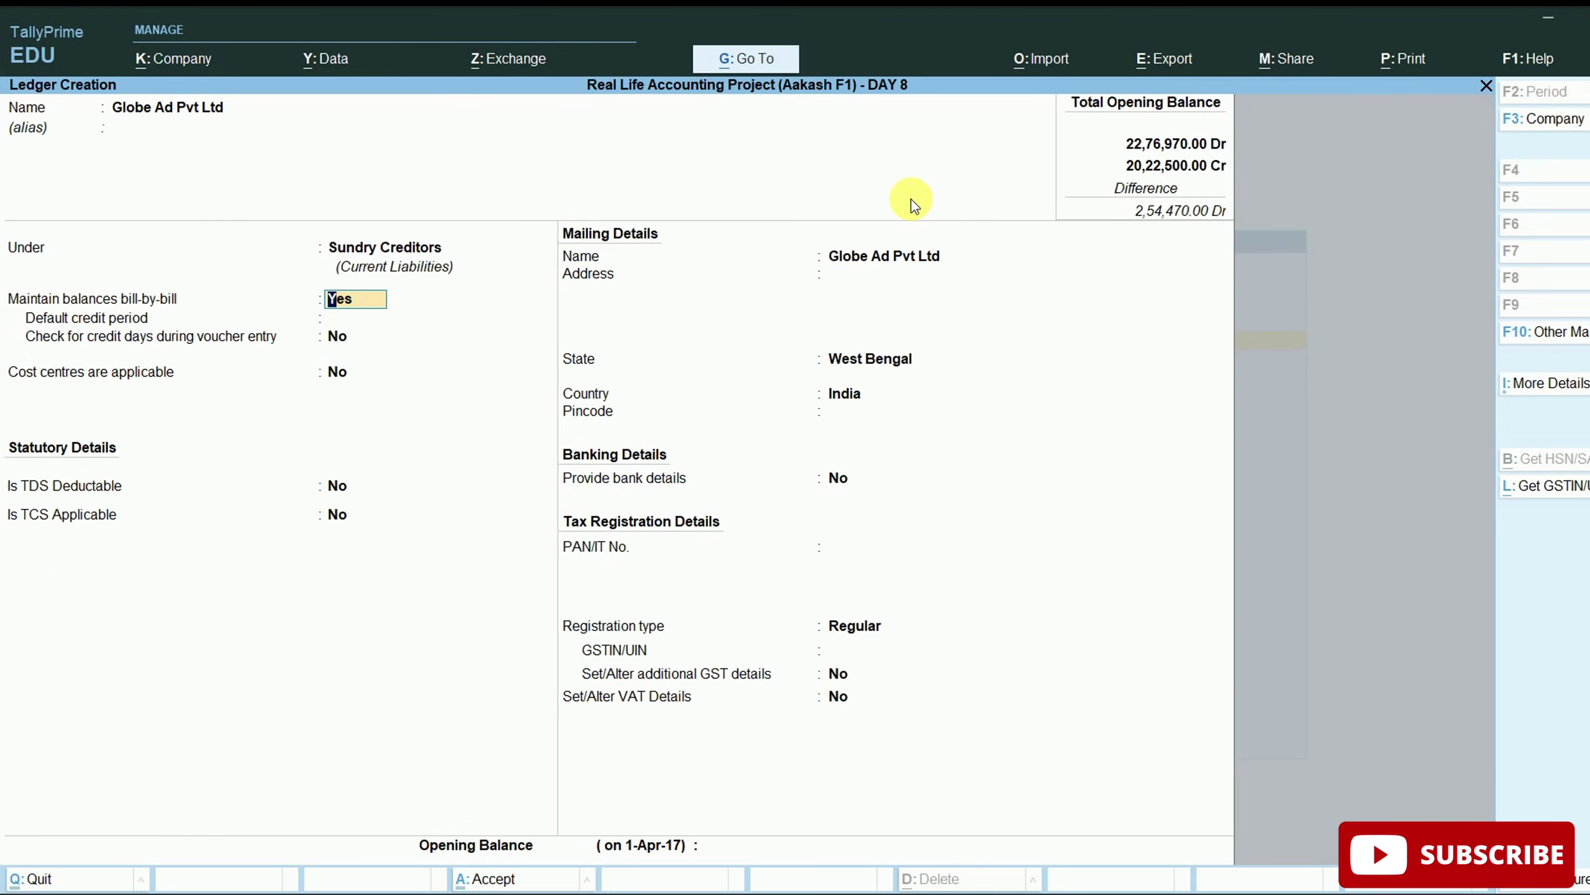
Keep bill-by-bill balances for the Globe Ad Pvt Ltd ledger, set its default credit period to 25 days, and complete the remaining details.
{"action": "key", "text": "Return"}
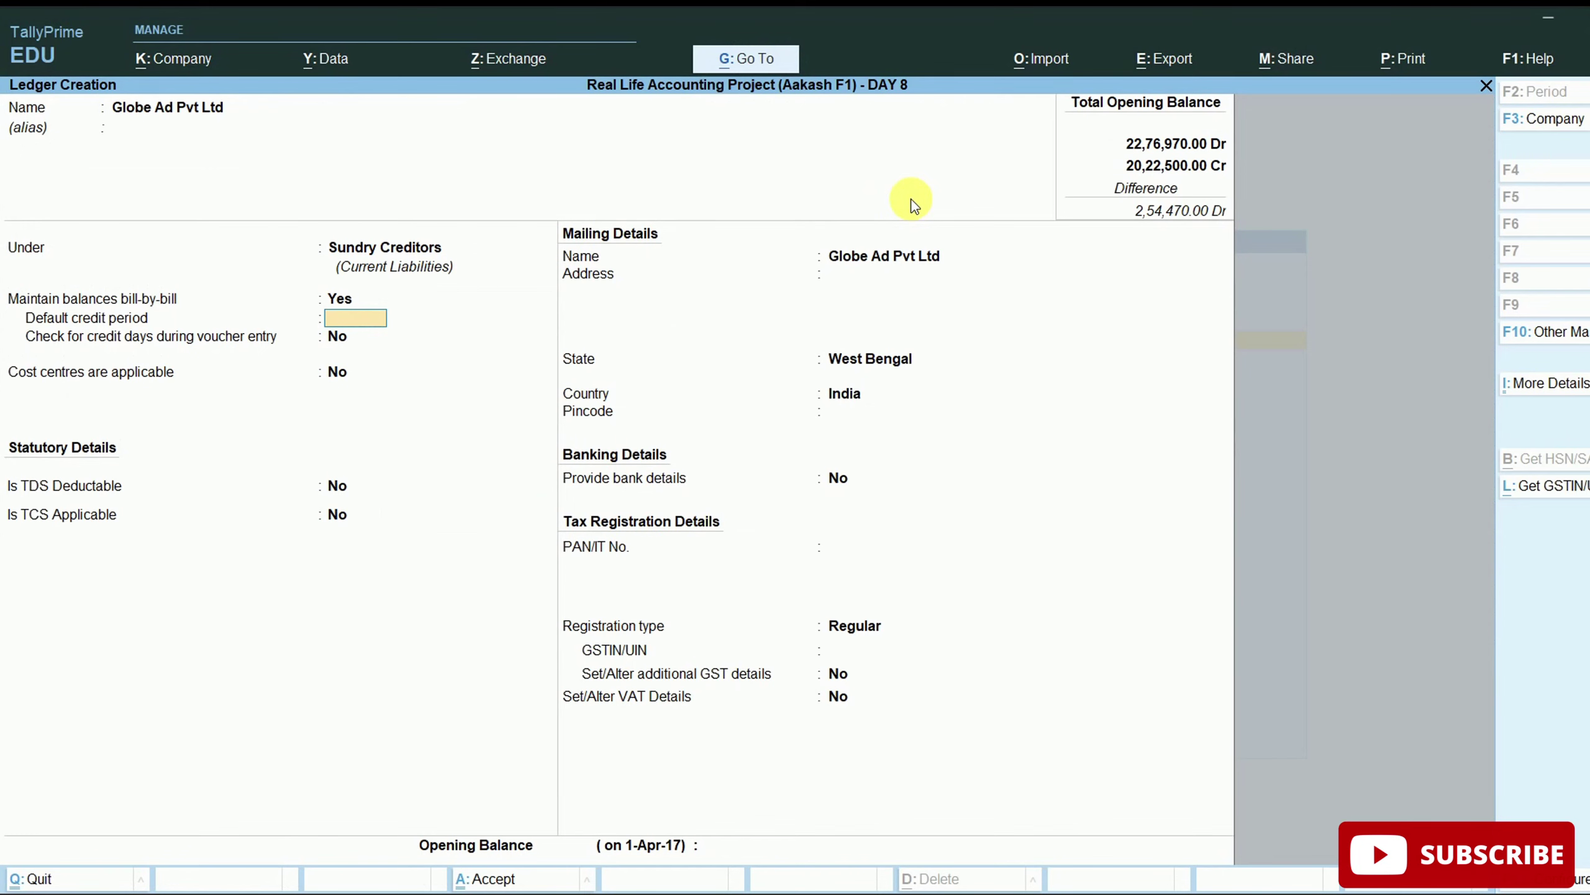
{"action": "type", "text": "25"}
{"action": "key", "text": "Return"}
{"action": "key", "text": "Return"}
{"action": "key", "text": "Return"}
{"action": "key", "text": "Return"}
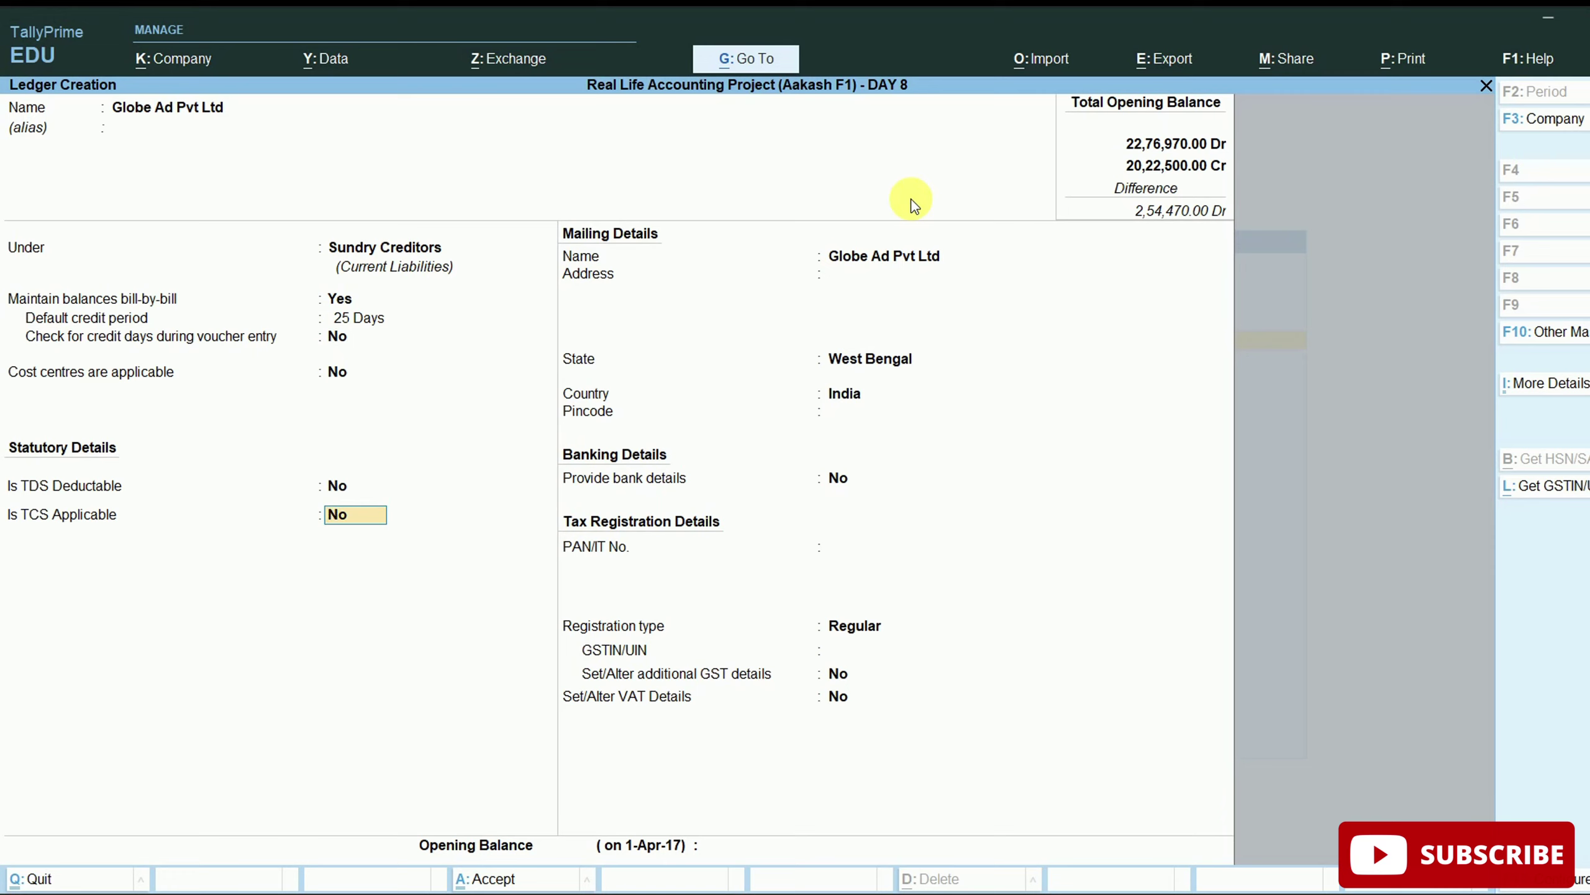
{"action": "key", "text": "Return"}
Switch to the Word brief and mark Computer, South Delhi and Audio Visual in the advertising paragraph to review the cost allocation.
{"action": "key", "text": "alt+Tab"}
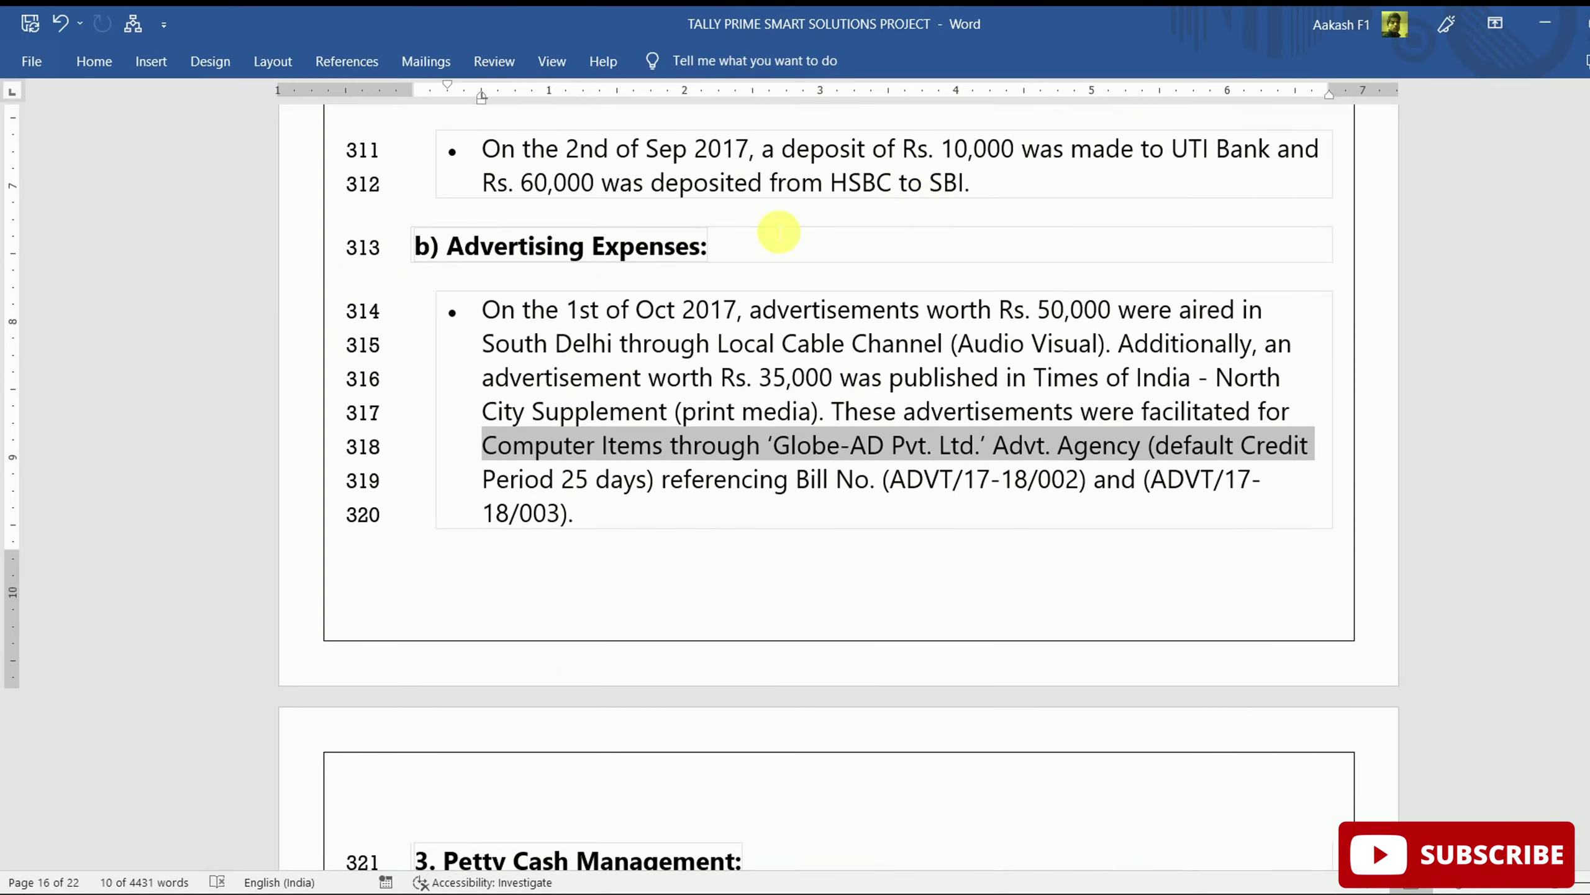
{"action": "left_click", "coordinate": [666, 376]}
{"action": "left_click", "coordinate": [668, 376]}
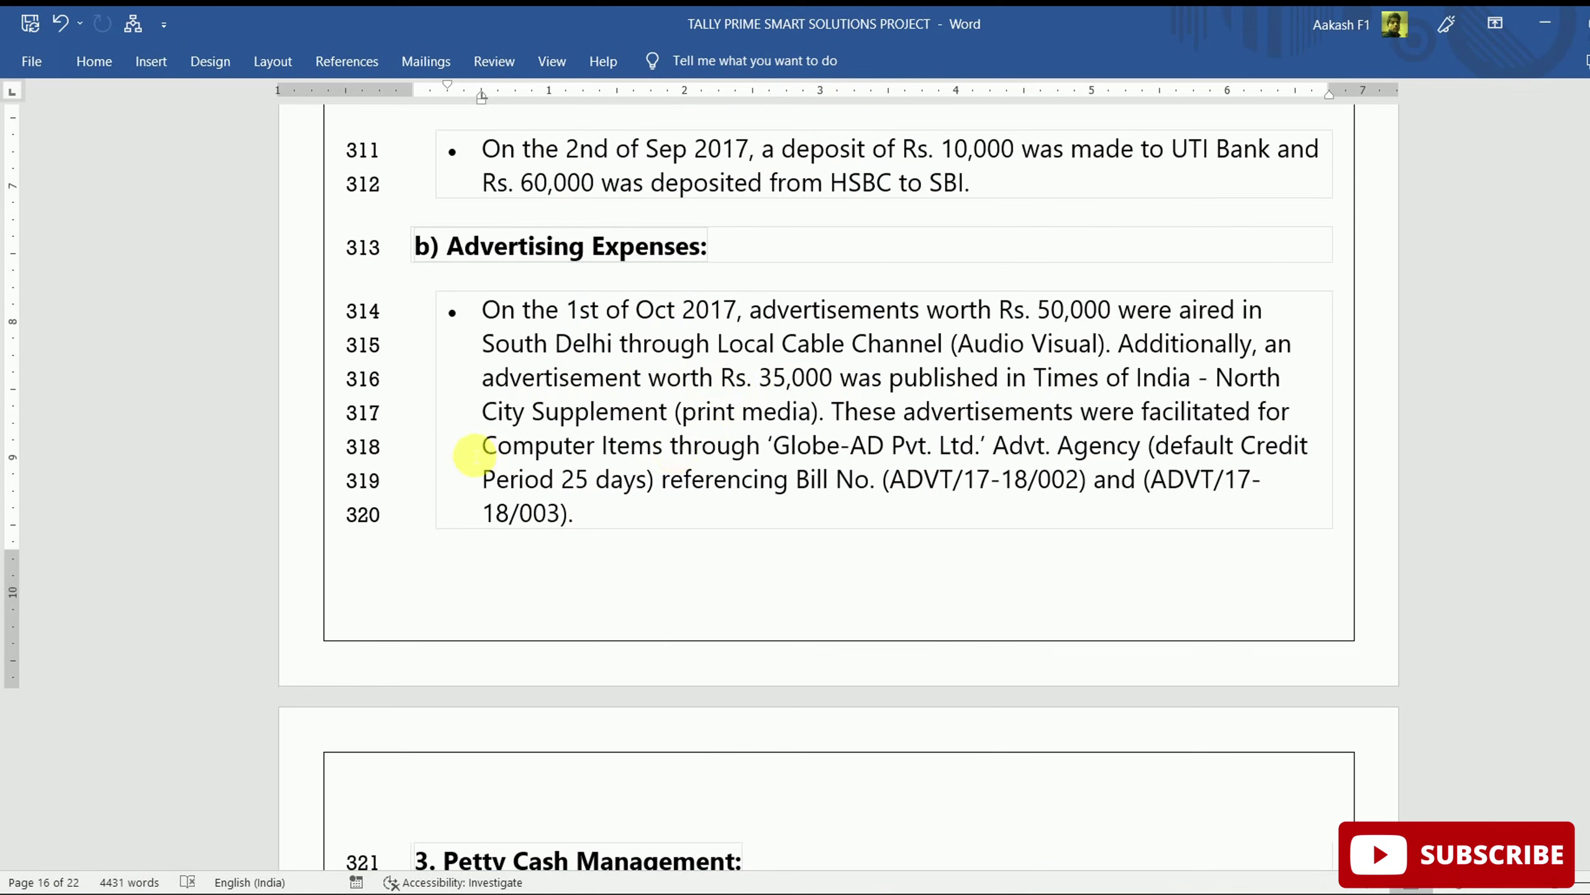
{"action": "double_click", "coordinate": [547, 449]}
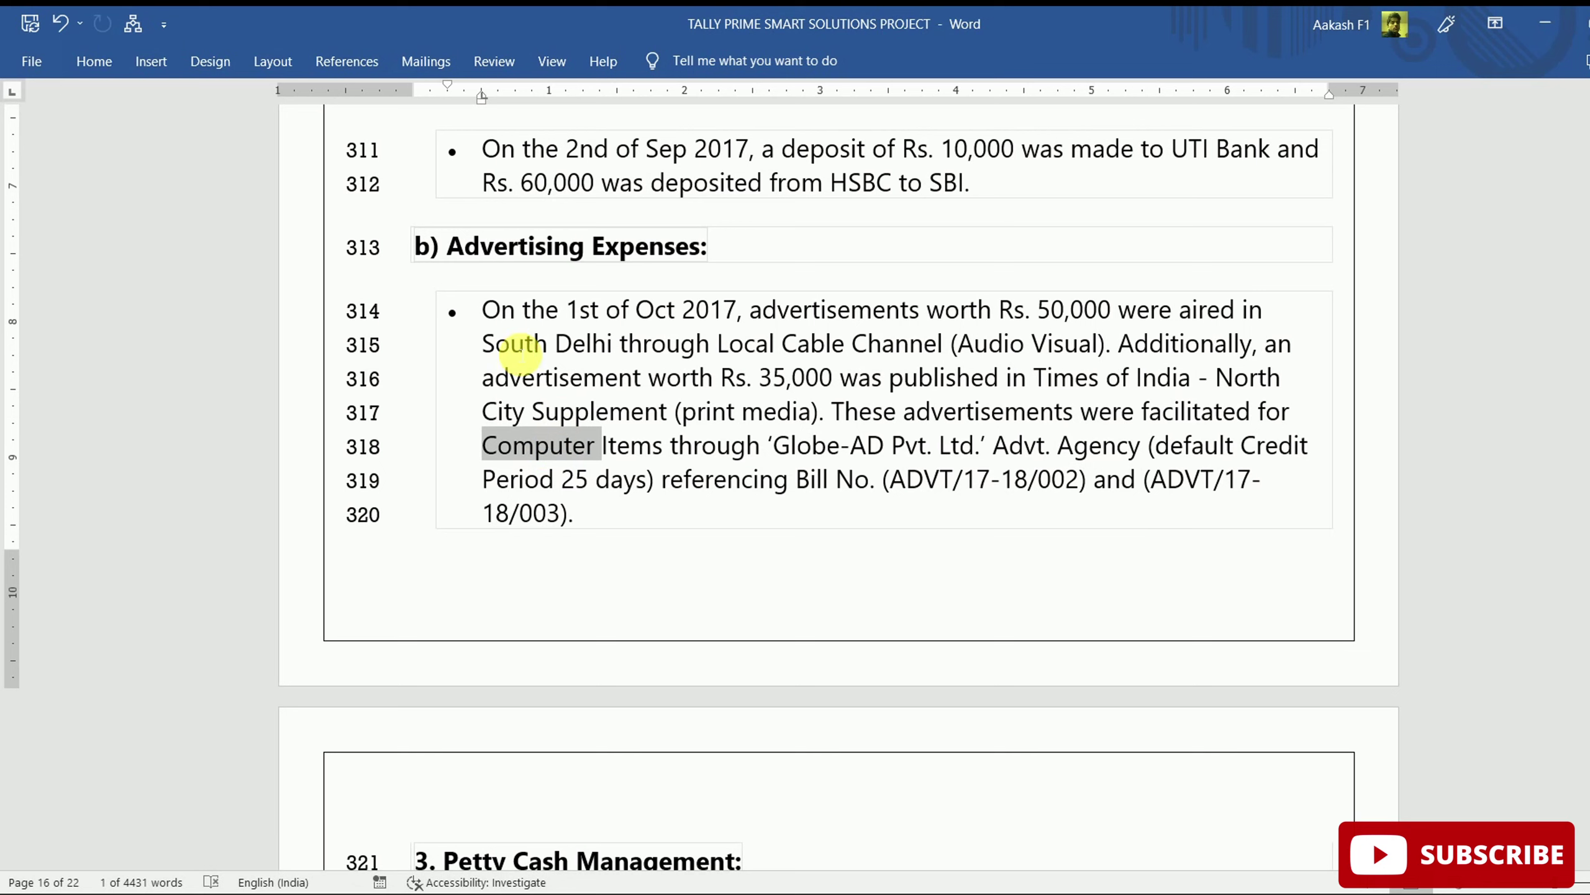
{"action": "left_click_drag", "start_coordinate": [519, 352], "coordinate": [600, 346]}
{"action": "double_click", "coordinate": [1002, 346], "text": "ctrl"}
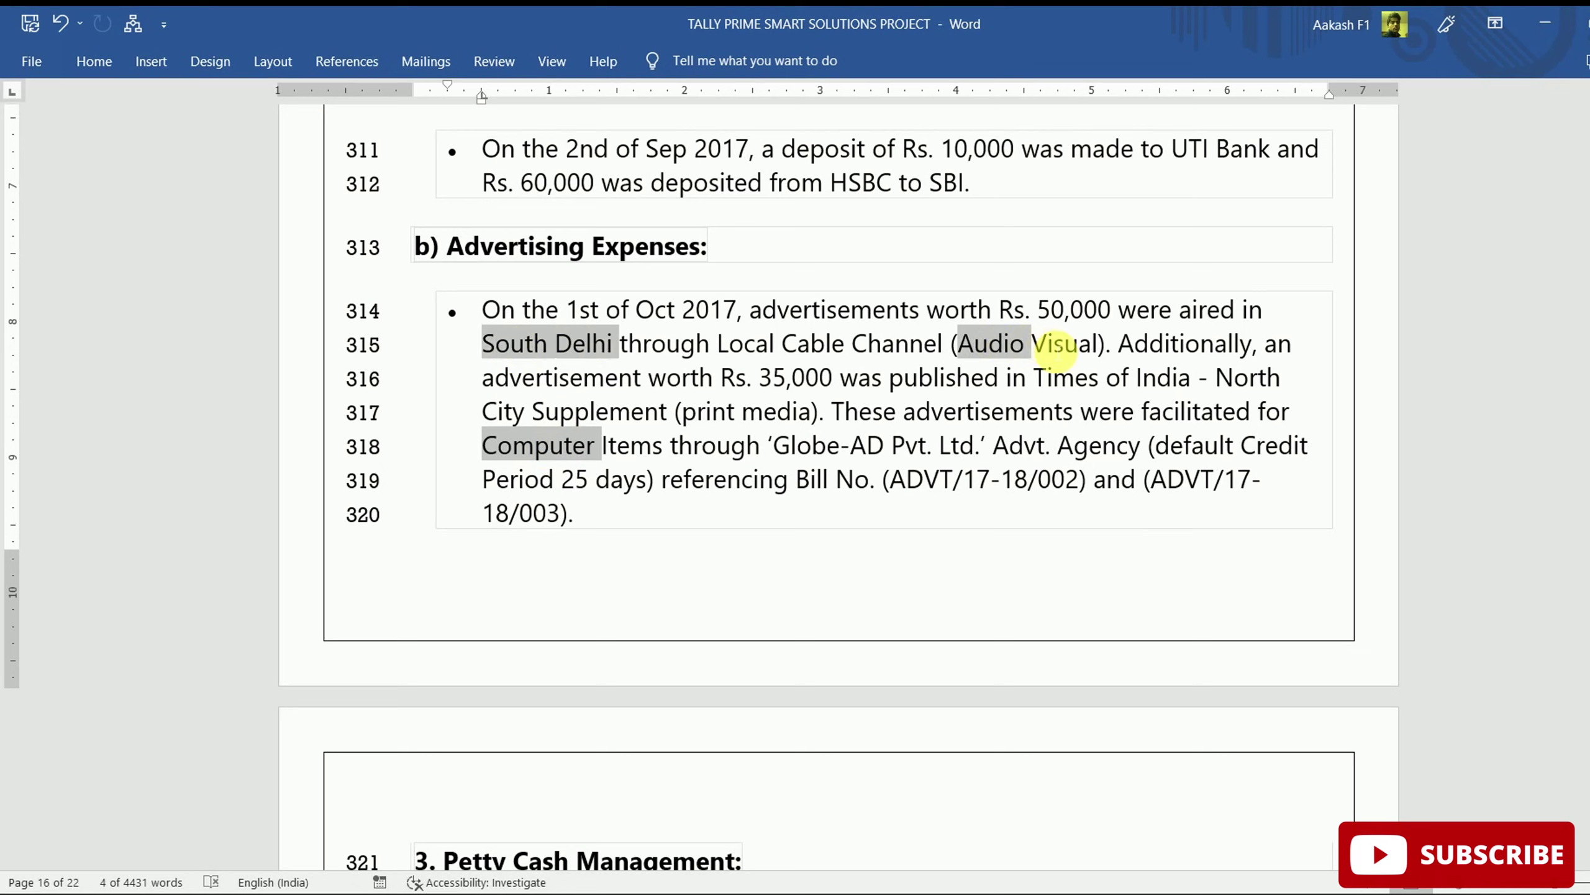
{"action": "left_click_drag", "start_coordinate": [1056, 348], "coordinate": [1052, 351]}
Switch to TallyPrime, leave the ledger list, and open the list of cost centres for alteration.
{"action": "key", "text": "alt+Tab"}
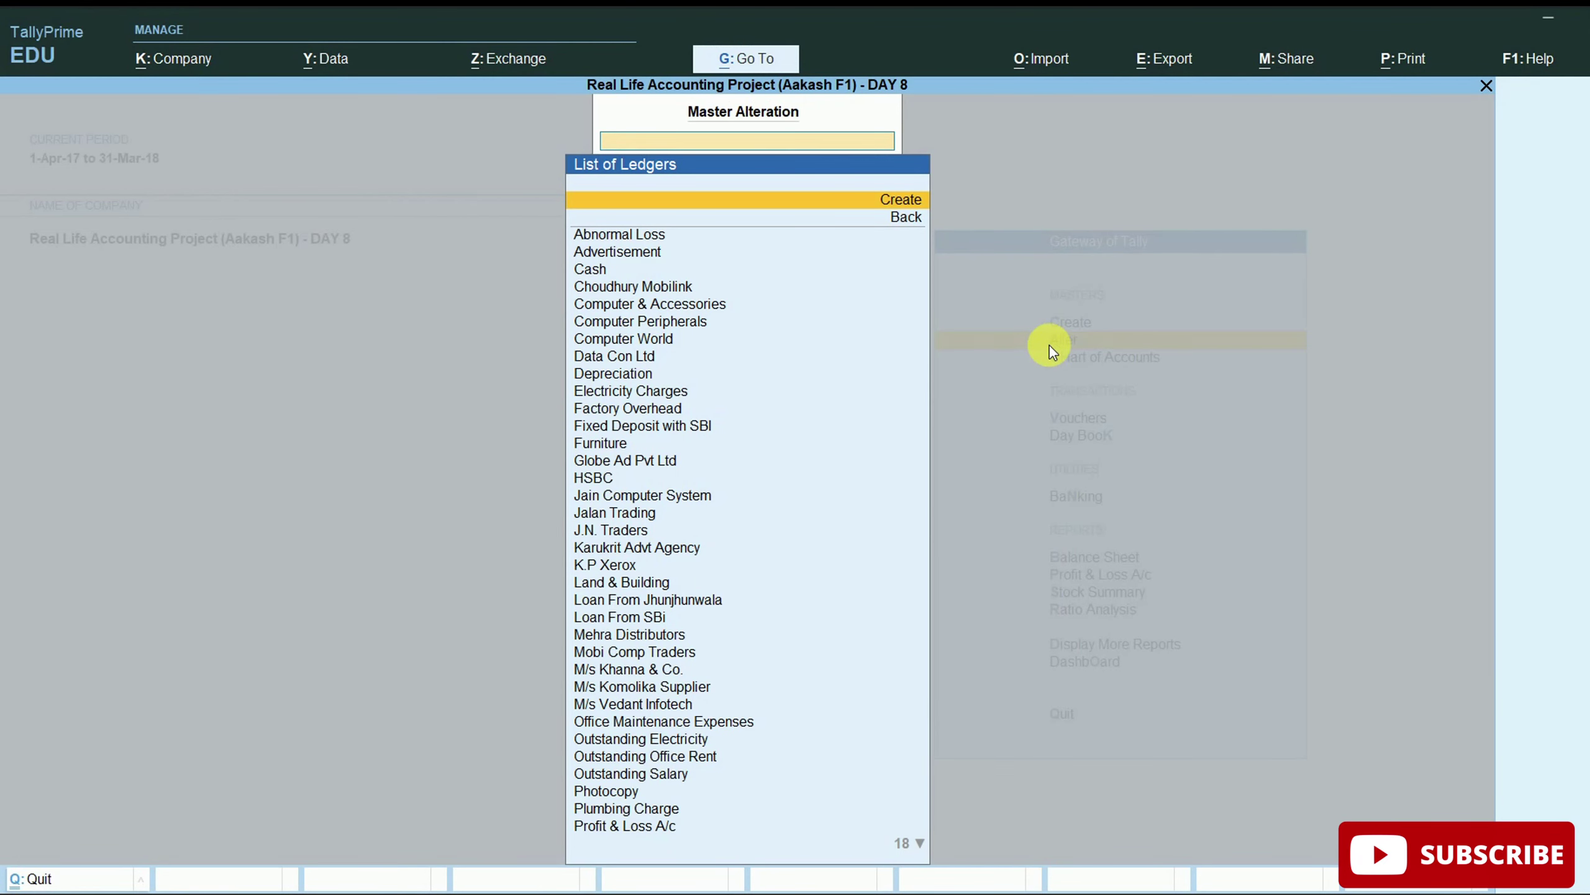
{"action": "key", "text": "Escape"}
{"action": "key", "text": "Escape"}
{"action": "key", "text": "Return"}
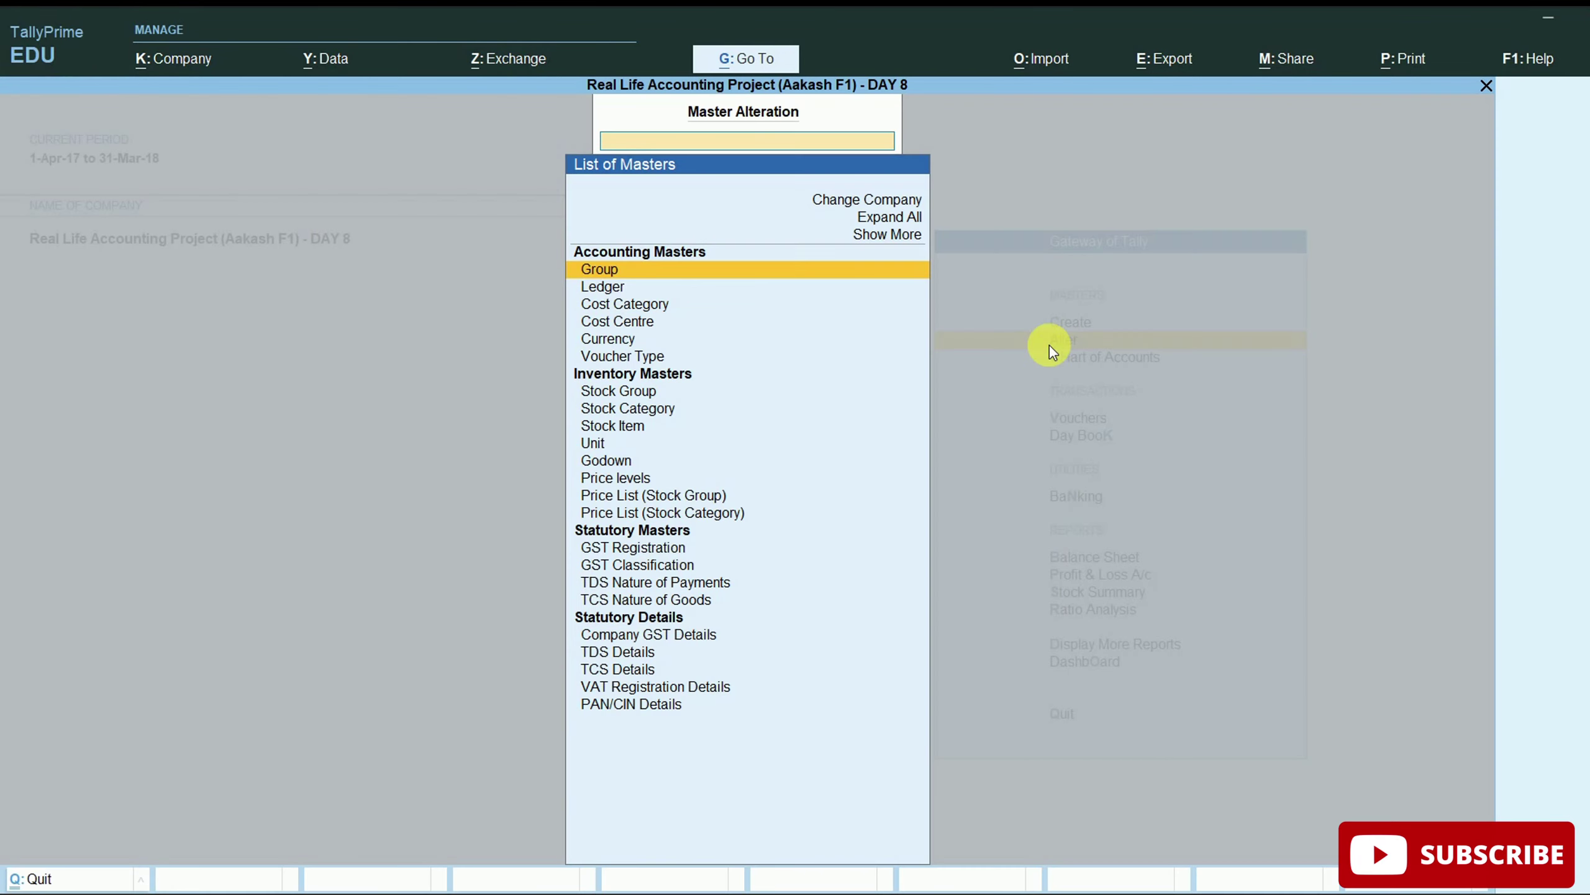
{"action": "key", "text": "Down"}
{"action": "key", "text": "Down"}
{"action": "key", "text": "Down"}
{"action": "key", "text": "Return"}
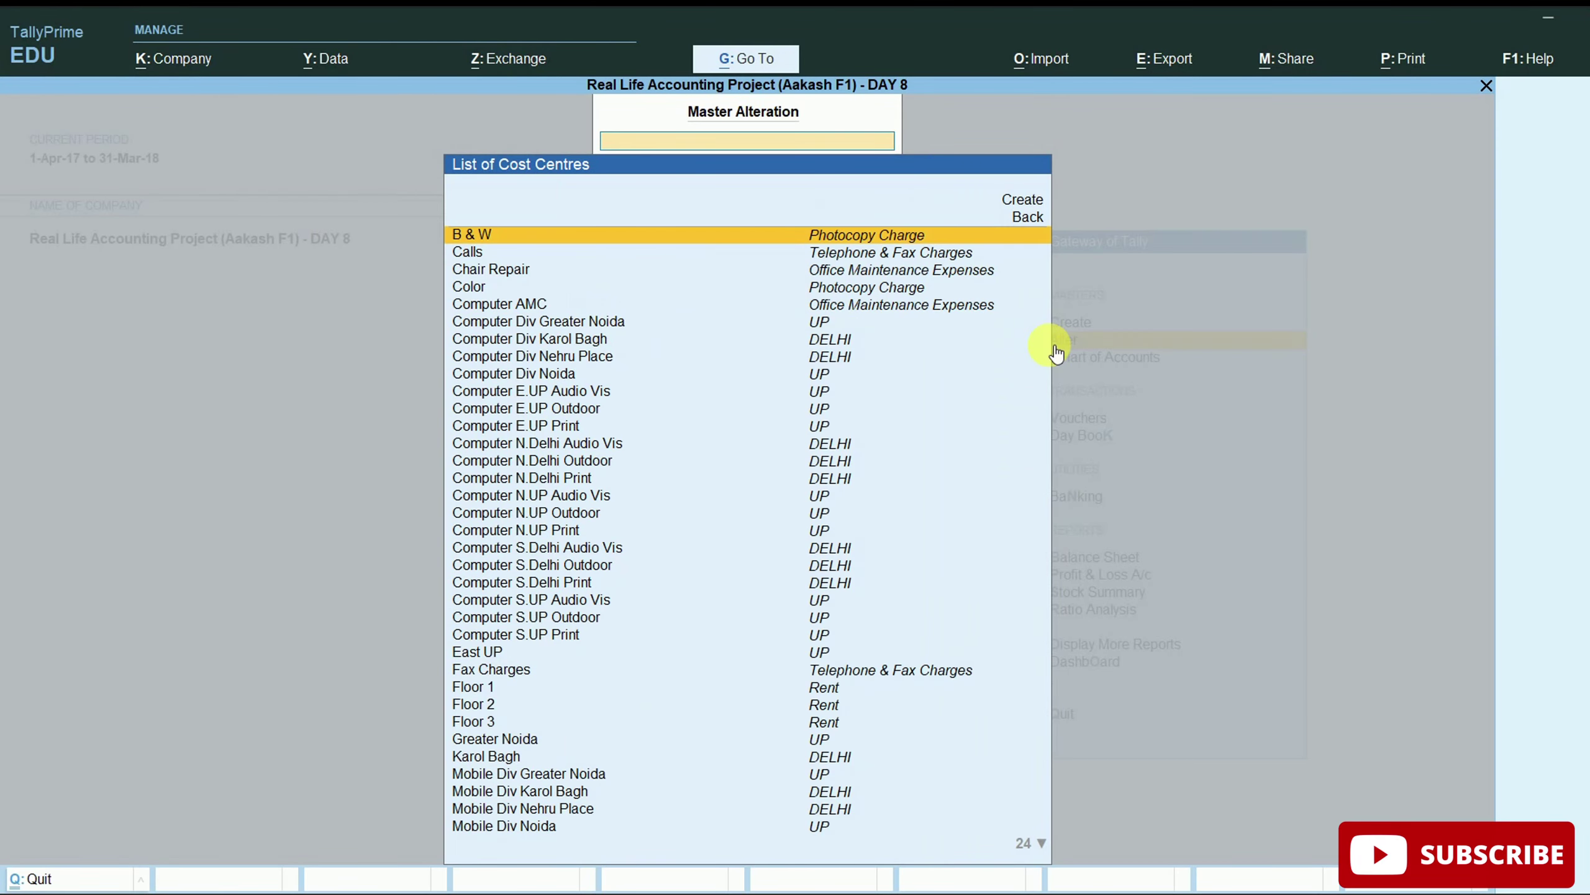
Switch to the Smart Solutions Pvt Ltd company in TallyPrime Gold and look through its full list of cost centres.
{"action": "key", "text": "alt+Tab"}
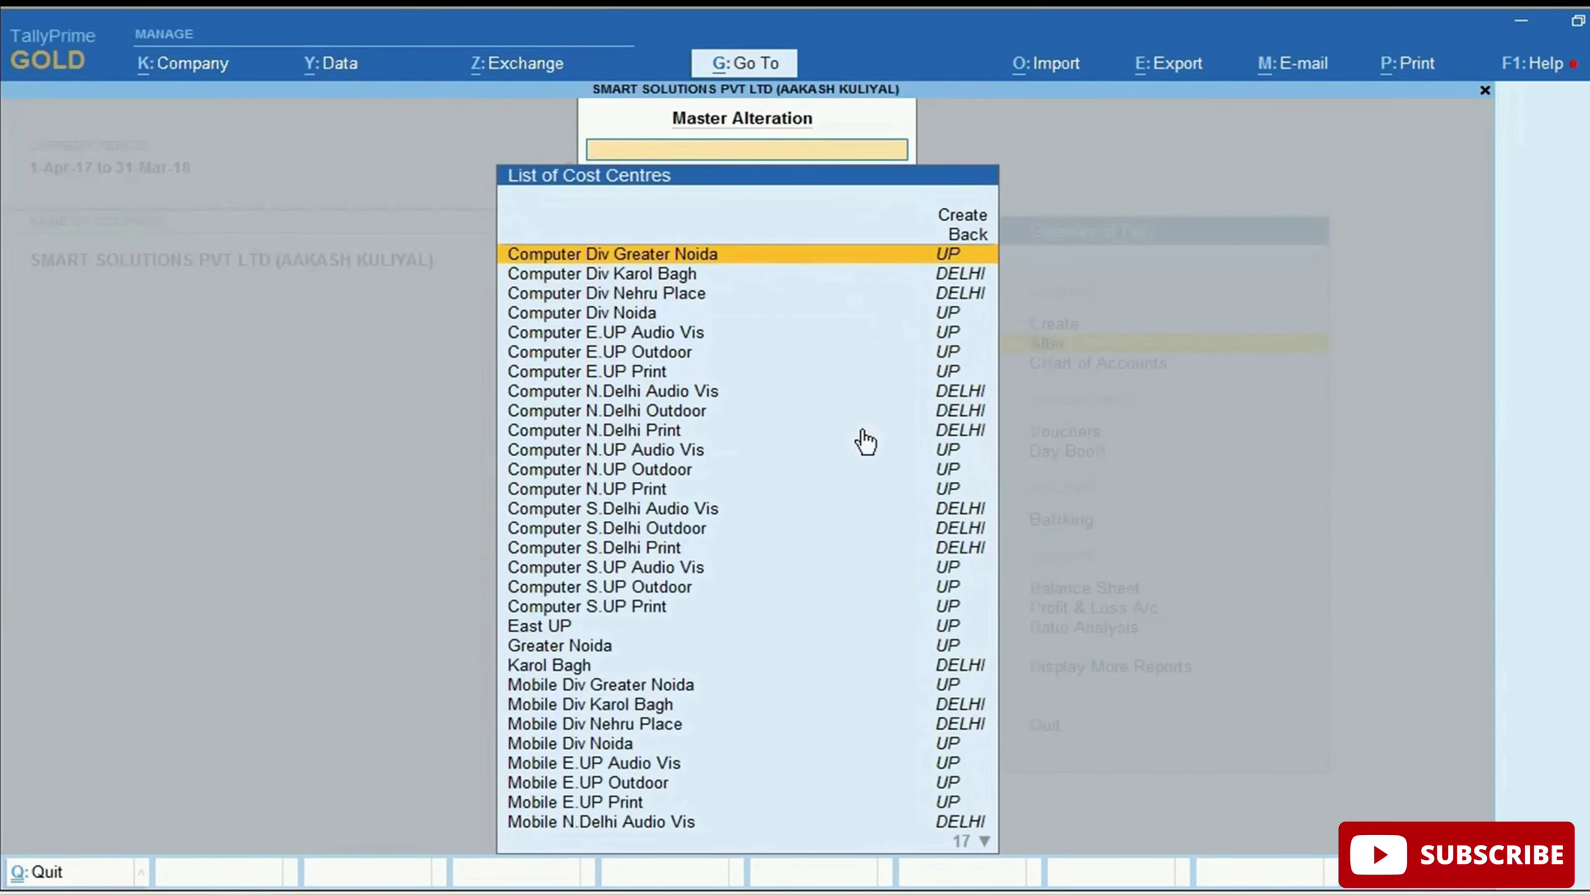
{"action": "key", "text": "Down"}
{"action": "key", "text": "Down"}
{"action": "key", "text": "Down"}
{"action": "key", "text": "Down"}
{"action": "key", "text": "Down"}
{"action": "key", "text": "Down"}
{"action": "key", "text": "Down"}
{"action": "key", "text": "Down"}
{"action": "key", "text": "Down"}
{"action": "key", "text": "Down"}
{"action": "key", "text": "Down"}
{"action": "key", "text": "Down"}
{"action": "key", "text": "Down"}
{"action": "key", "text": "Down"}
{"action": "key", "text": "Down"}
{"action": "key", "text": "Down"}
{"action": "key", "text": "Down"}
{"action": "key", "text": "Down"}
{"action": "key", "text": "Down"}
{"action": "key", "text": "Down"}
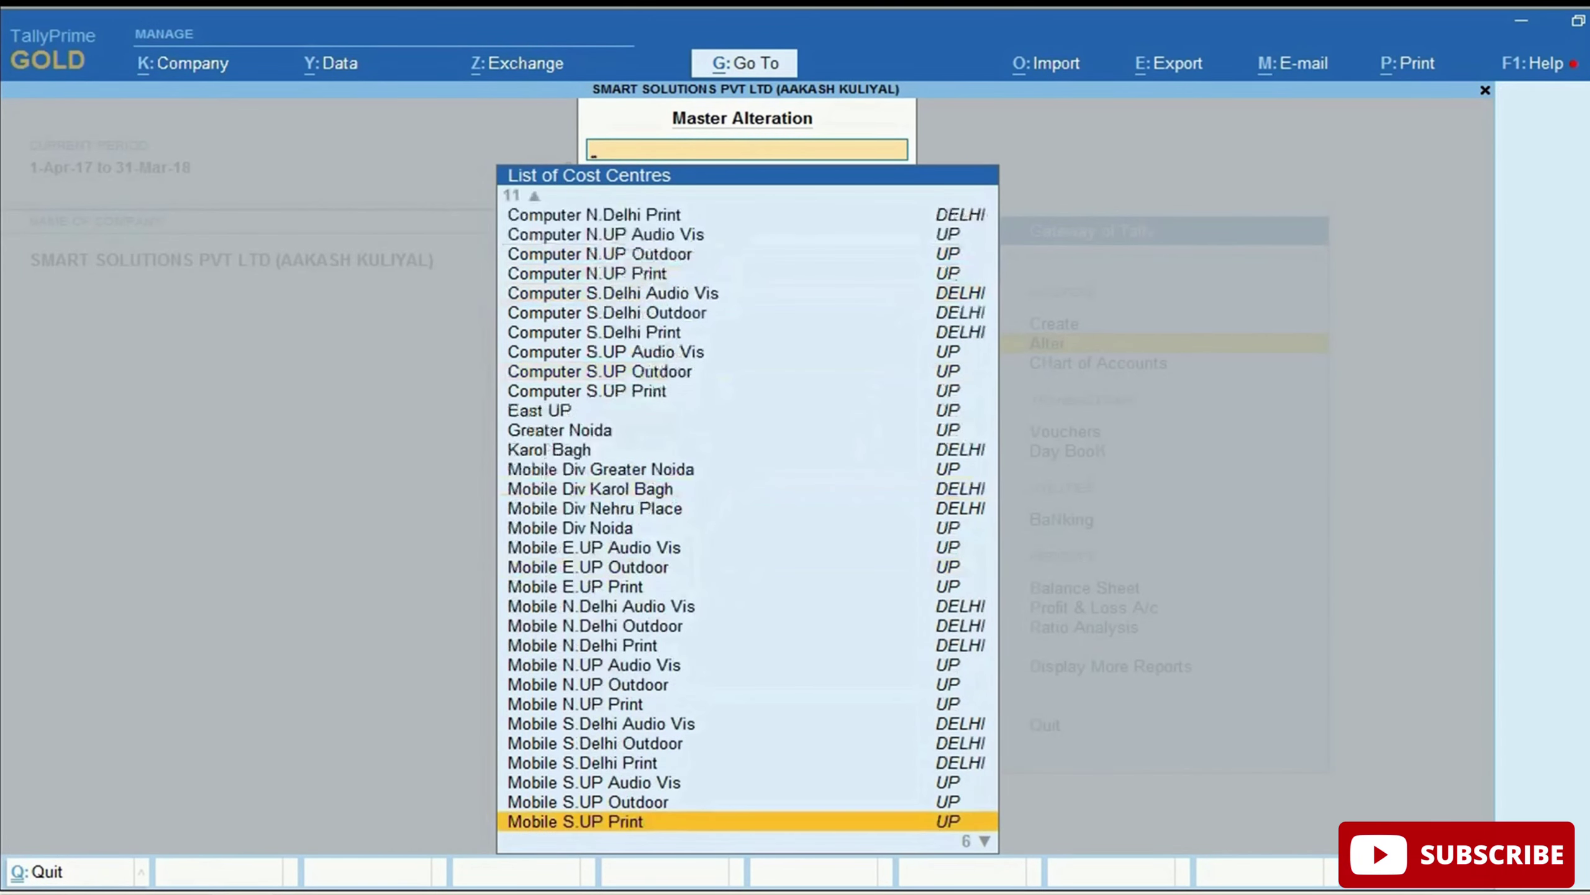
{"action": "key", "text": "Up"}
{"action": "key", "text": "Up"}
{"action": "key", "text": "Up"}
{"action": "key", "text": "Up"}
{"action": "key", "text": "Up"}
{"action": "key", "text": "Up"}
{"action": "key", "text": "Up"}
{"action": "key", "text": "Up"}
{"action": "key", "text": "Up"}
{"action": "key", "text": "Up"}
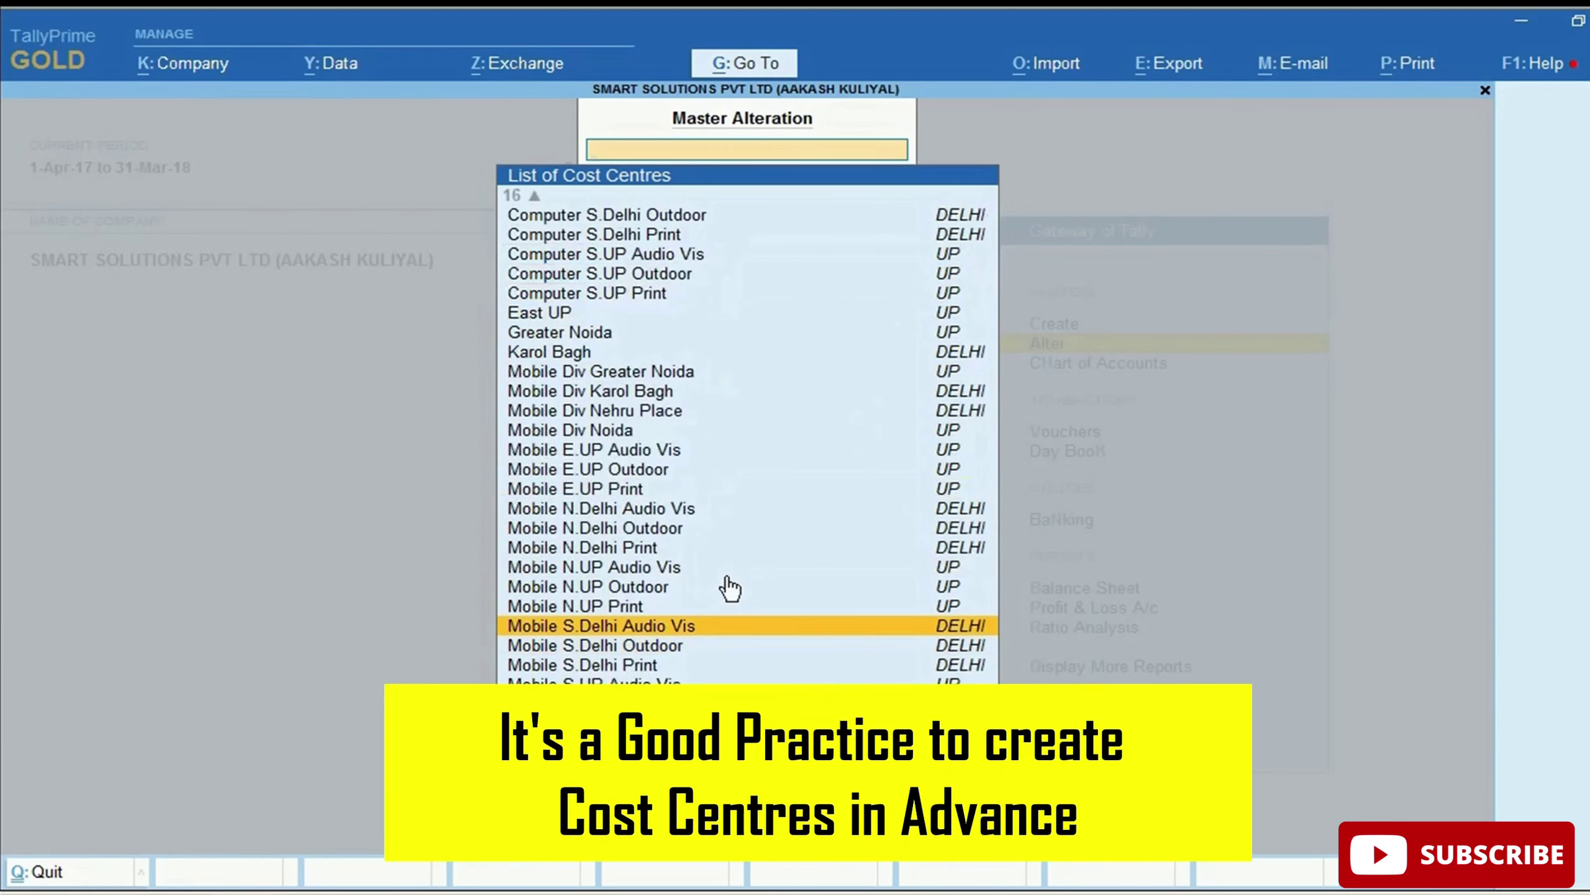
{"action": "key", "text": "Up"}
{"action": "key", "text": "Up"}
{"action": "key", "text": "Up"}
{"action": "key", "text": "Up"}
{"action": "key", "text": "Up"}
{"action": "key", "text": "Up"}
{"action": "key", "text": "Up"}
{"action": "key", "text": "Up"}
{"action": "key", "text": "Up"}
{"action": "key", "text": "Up"}
{"action": "key", "text": "Up"}
{"action": "key", "text": "Up"}
{"action": "key", "text": "Up"}
{"action": "key", "text": "Up"}
{"action": "key", "text": "Up"}
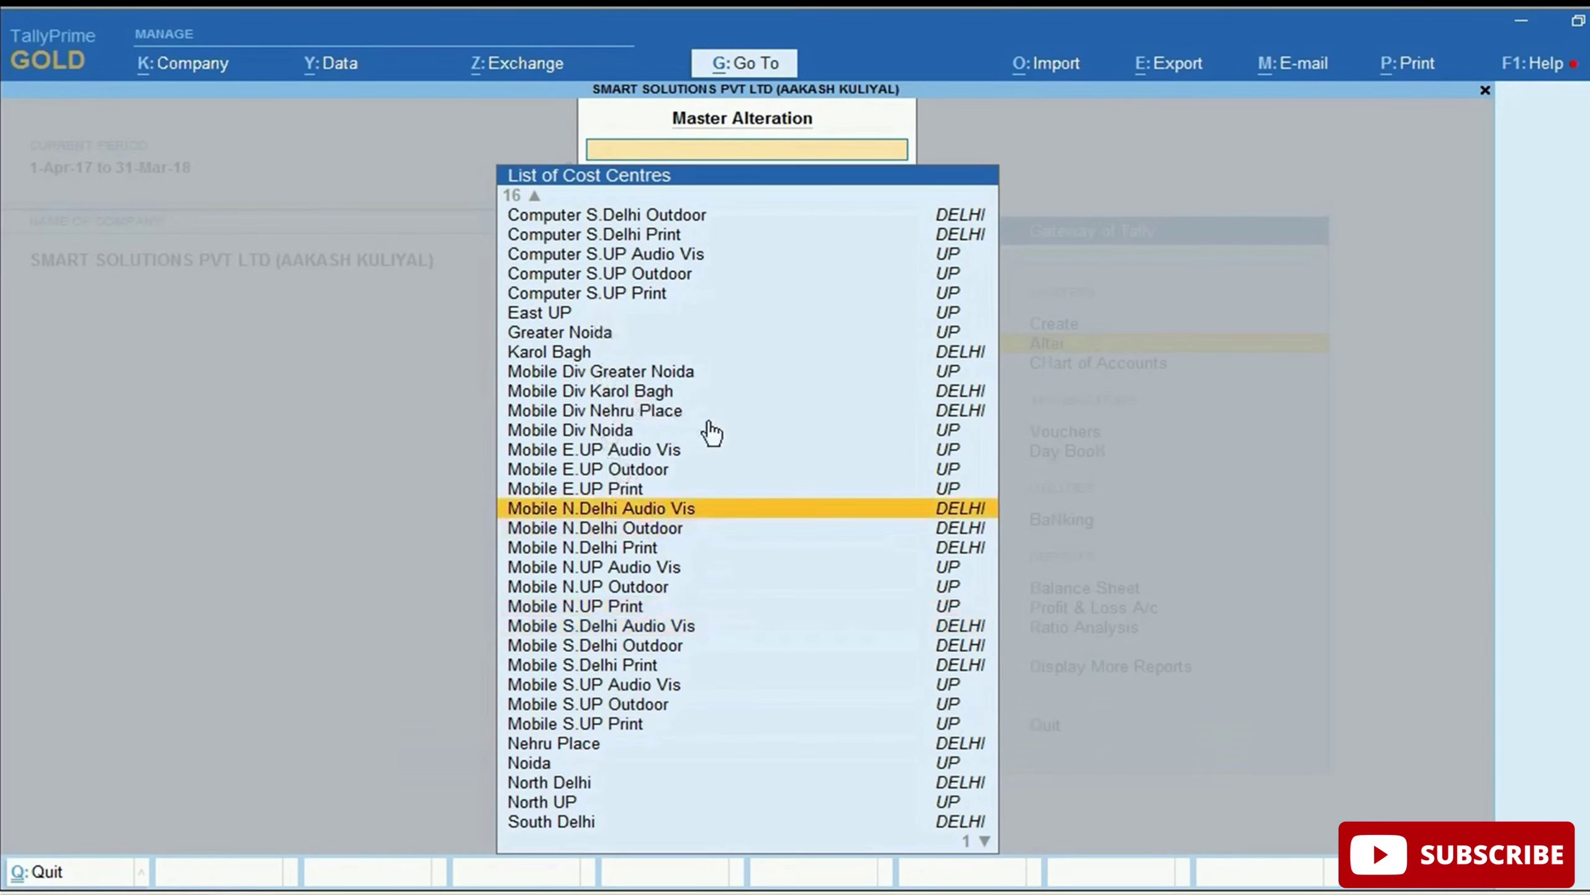
{"action": "key", "text": "Up"}
{"action": "key", "text": "Up"}
{"action": "key", "text": "Up"}
{"action": "key", "text": "Up"}
{"action": "key", "text": "Up"}
{"action": "key", "text": "Up"}
{"action": "key", "text": "Up"}
{"action": "key", "text": "Up"}
{"action": "key", "text": "Up"}
{"action": "key", "text": "Up"}
{"action": "key", "text": "Up"}
{"action": "key", "text": "Up"}
{"action": "key", "text": "Up"}
{"action": "key", "text": "Up"}
{"action": "key", "text": "Up"}
{"action": "key", "text": "Up"}
{"action": "key", "text": "Up"}
{"action": "key", "text": "Up"}
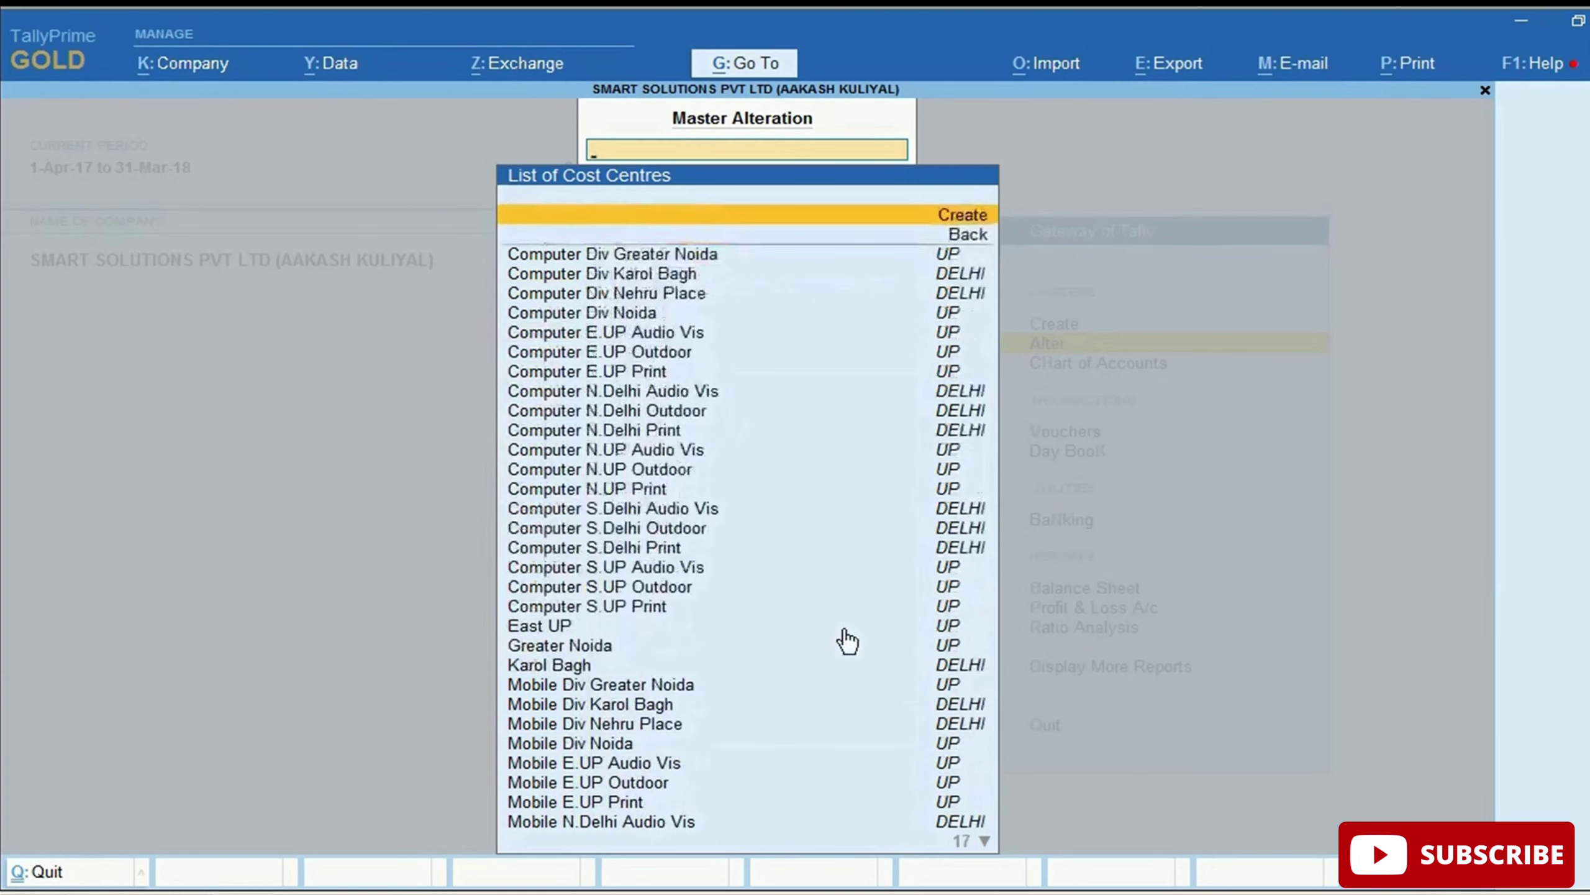
{"action": "key", "text": "Down"}
{"action": "key", "text": "Down"}
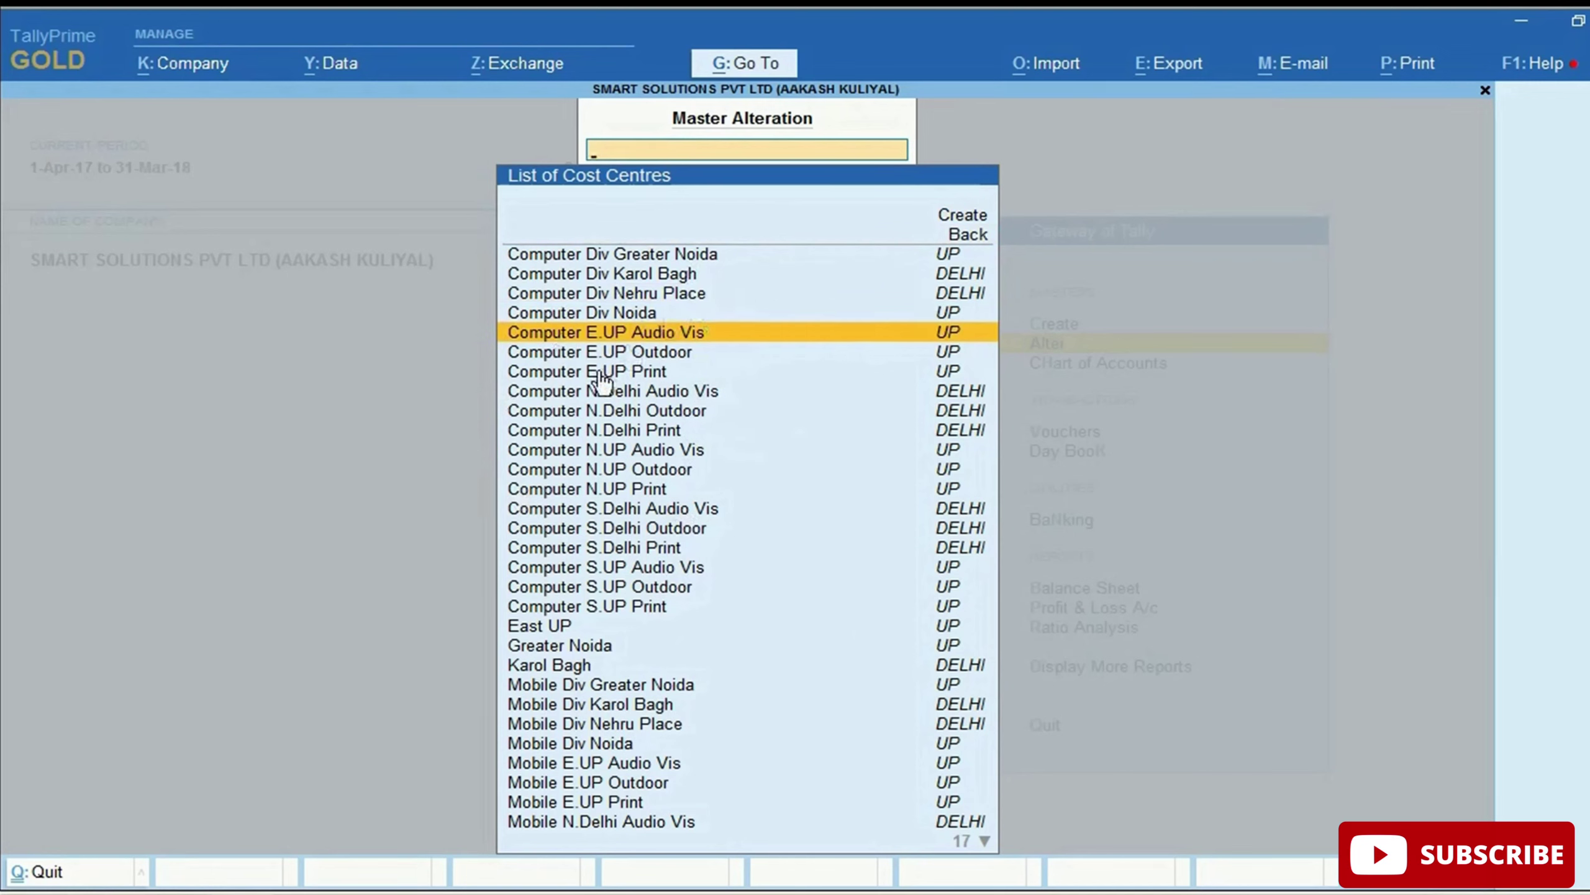
Return to the DAY 8 company, filter its cost centres by Comp, and locate Computer S.Delhi Audio Vis, comparing with the Word brief.
{"action": "key", "text": "alt+Tab"}
{"action": "key", "text": "alt+Tab"}
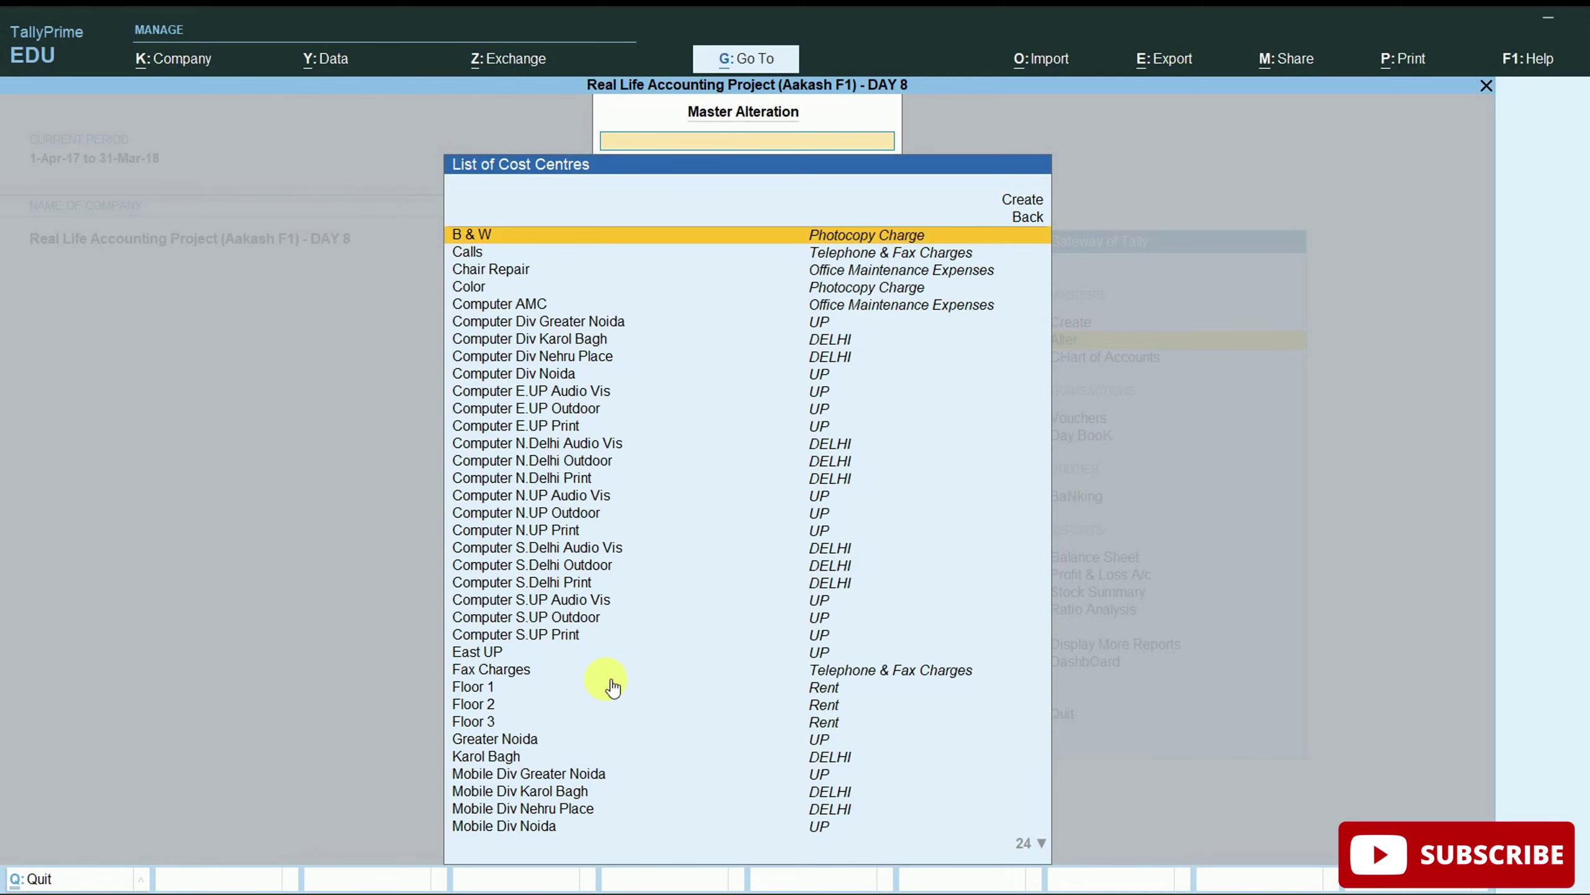
{"action": "type", "text": "Comp"}
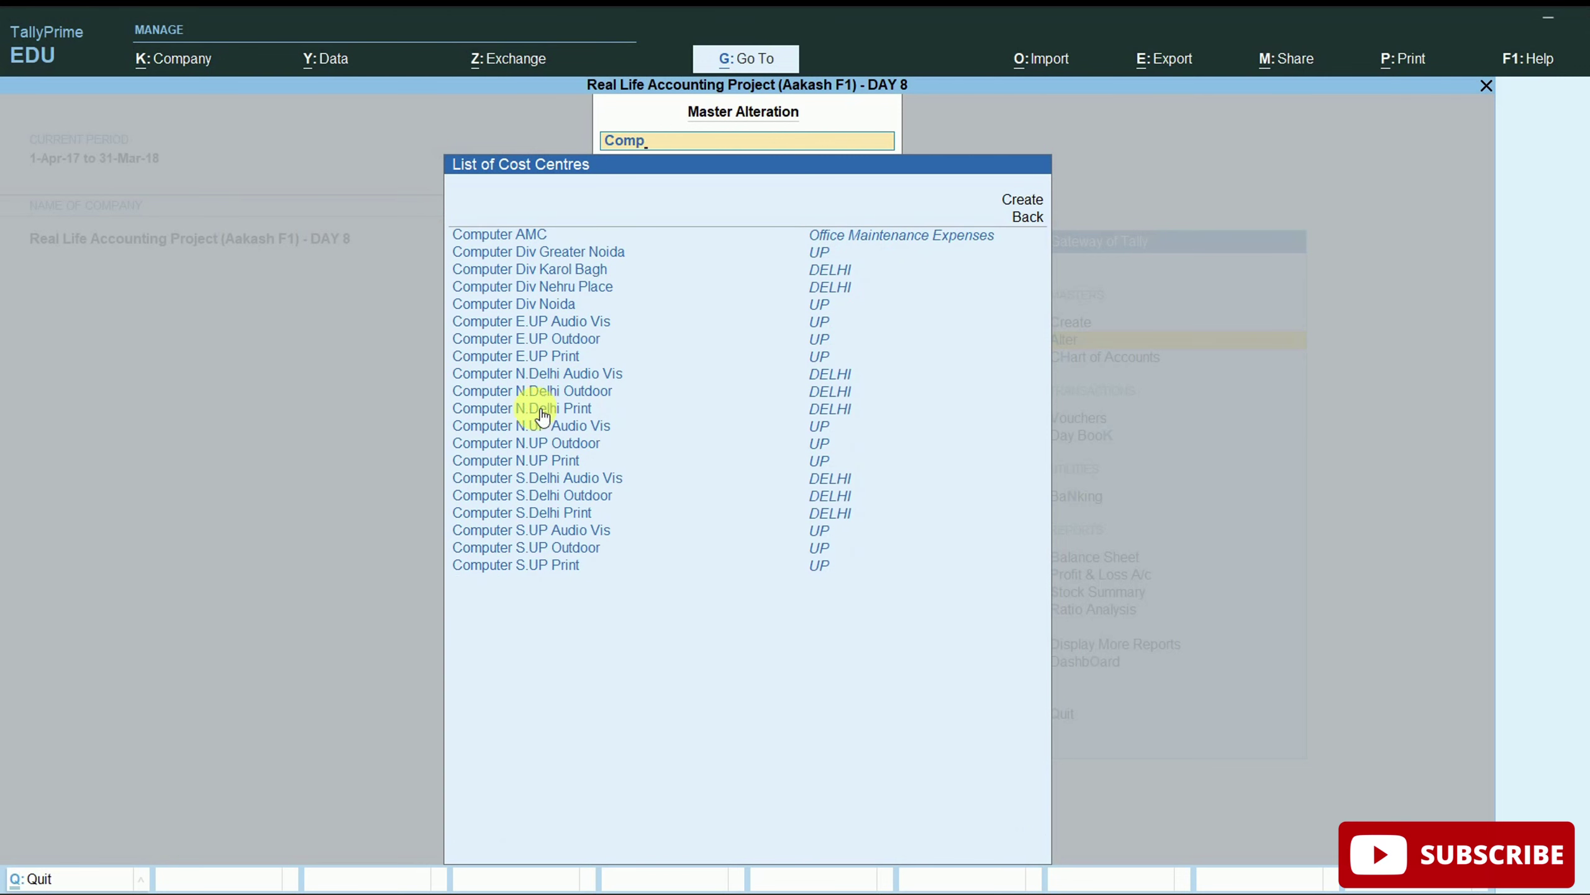
{"action": "key", "text": "alt+Tab"}
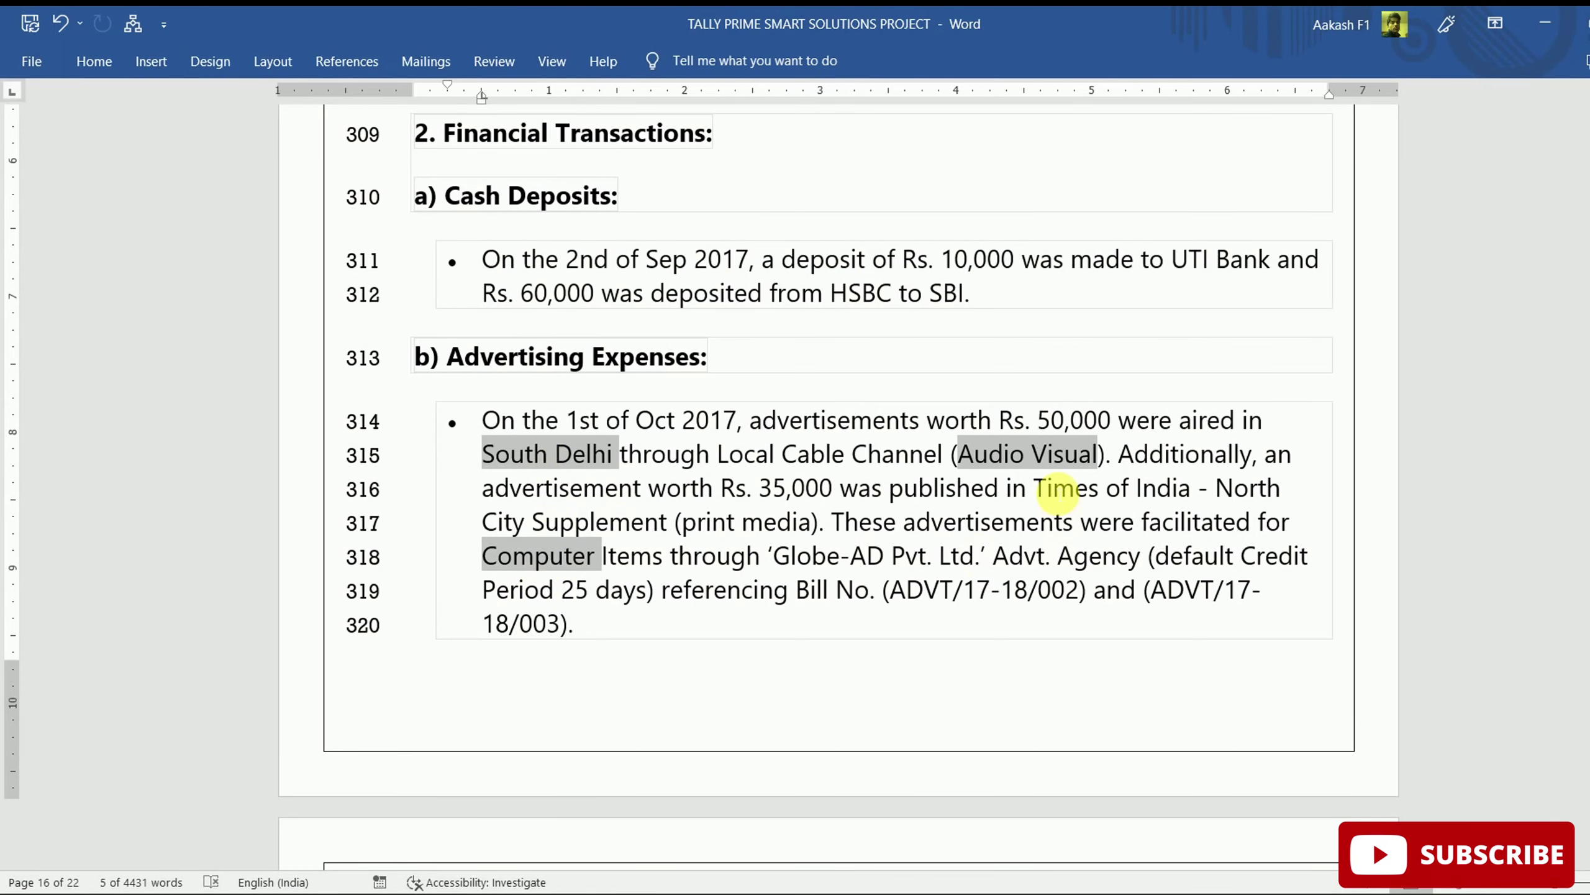
{"action": "key", "text": "alt+Tab"}
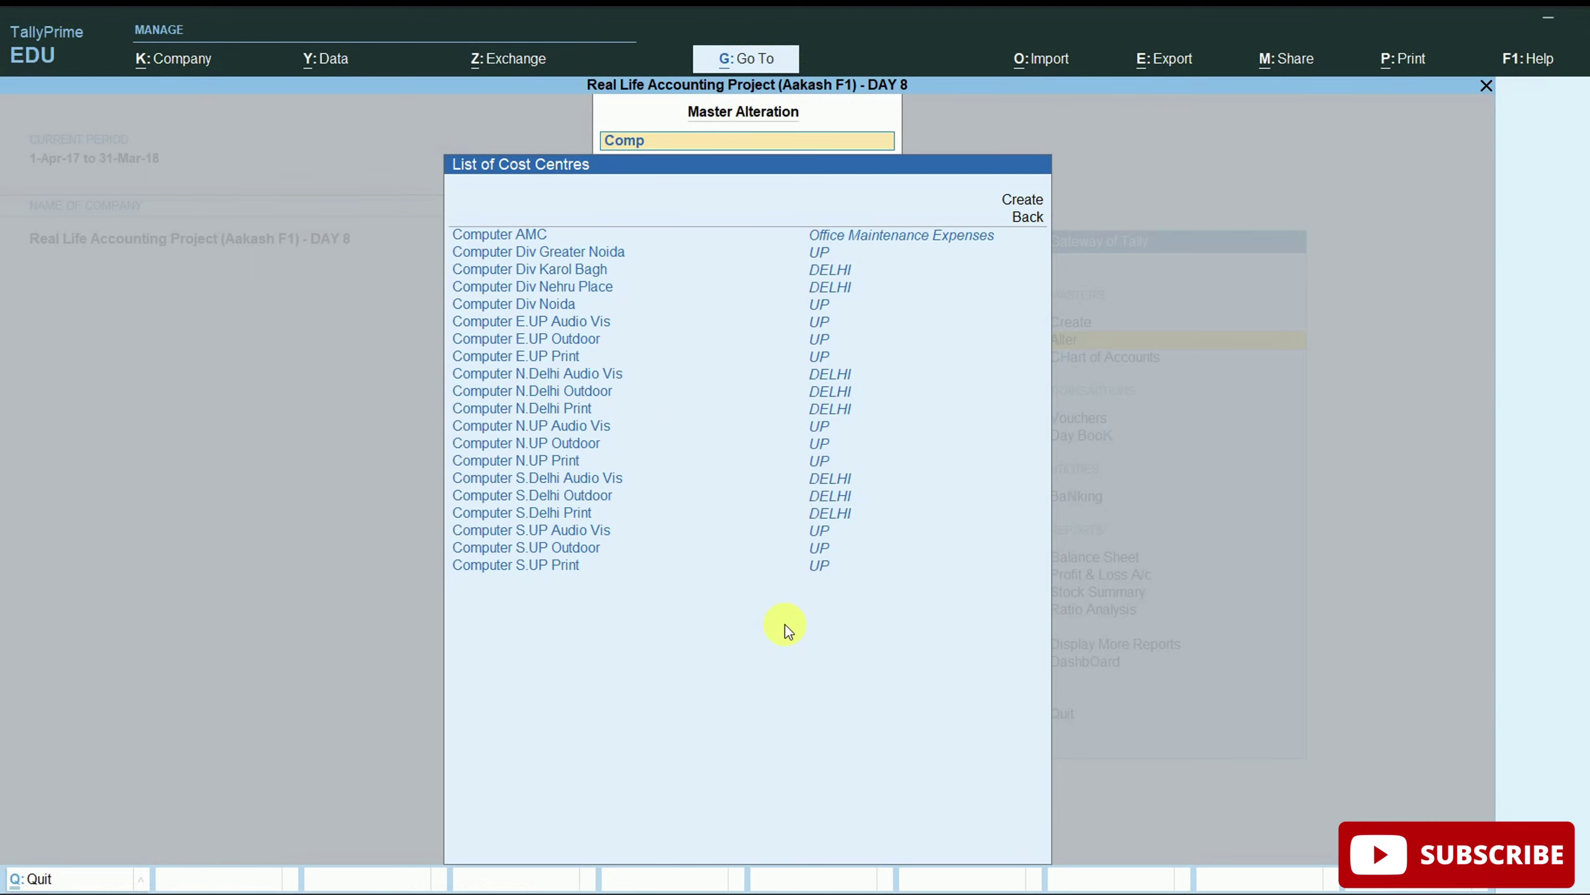
{"action": "left_click", "coordinate": [559, 481]}
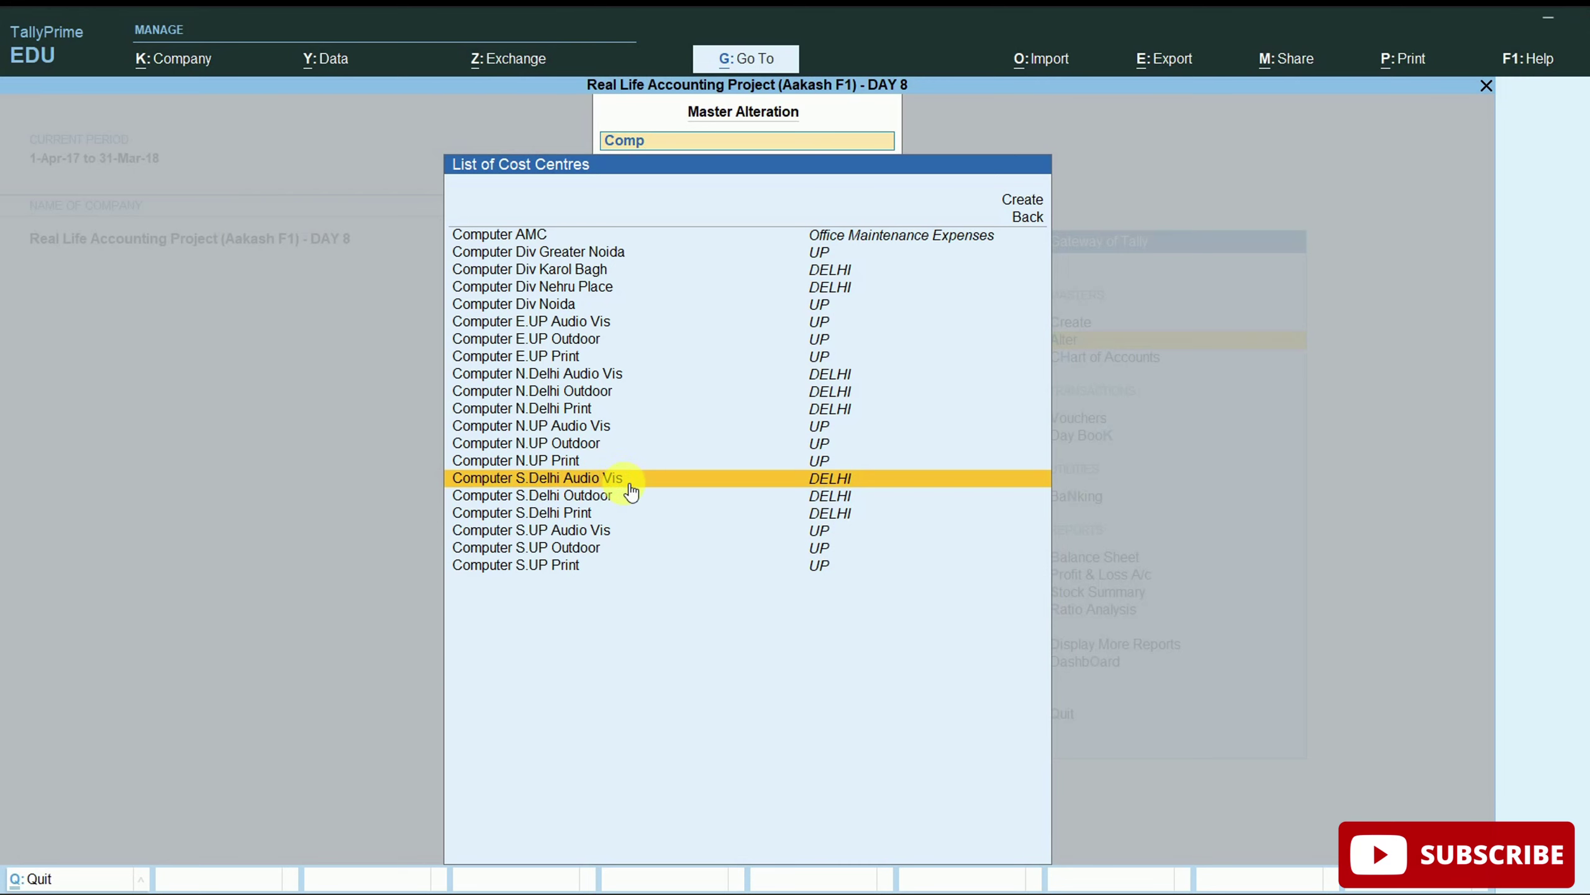
{"action": "key", "text": "Escape"}
{"action": "key", "text": "Escape"}
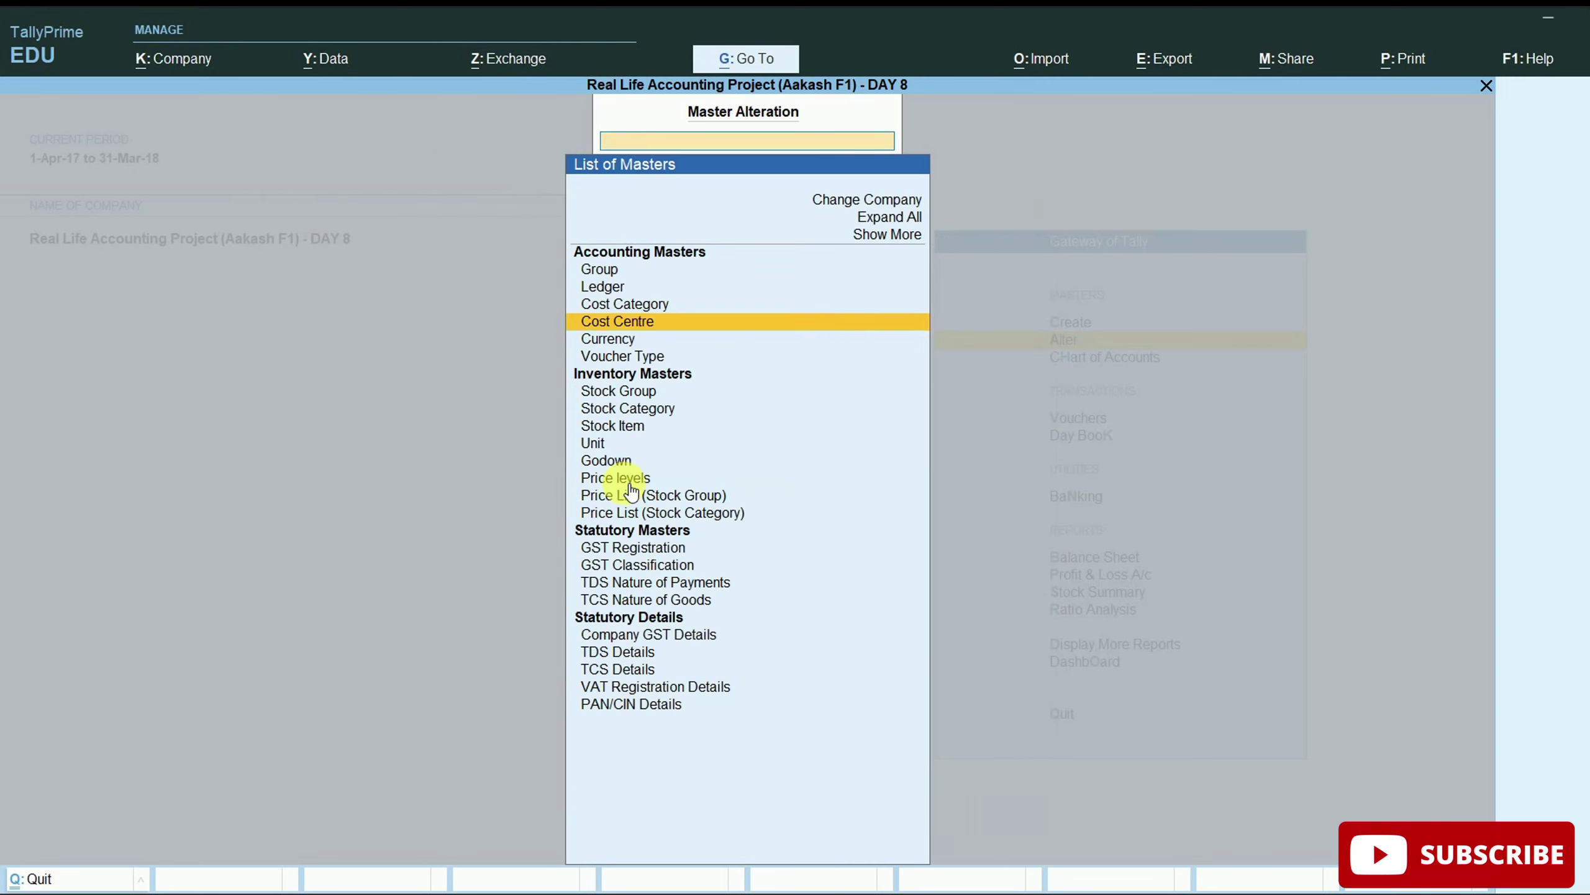
{"action": "key", "text": "Escape"}
Start a journal voucher and set its date to 1-Oct-17, as given in the Word brief.
{"action": "left_click", "coordinate": [1105, 420]}
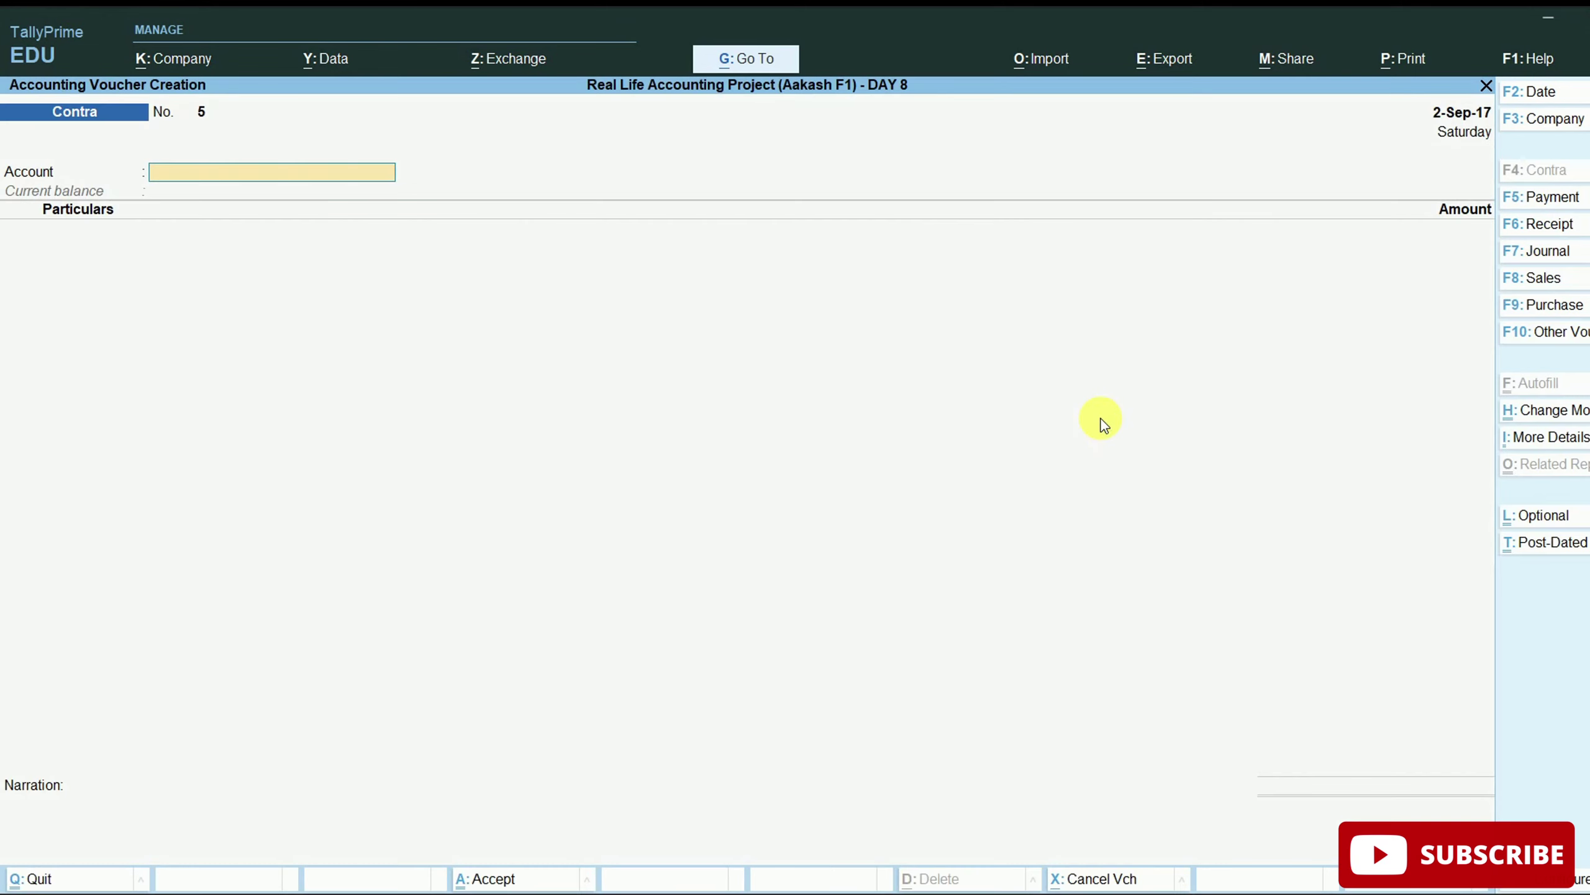
{"action": "left_click", "coordinate": [1541, 254]}
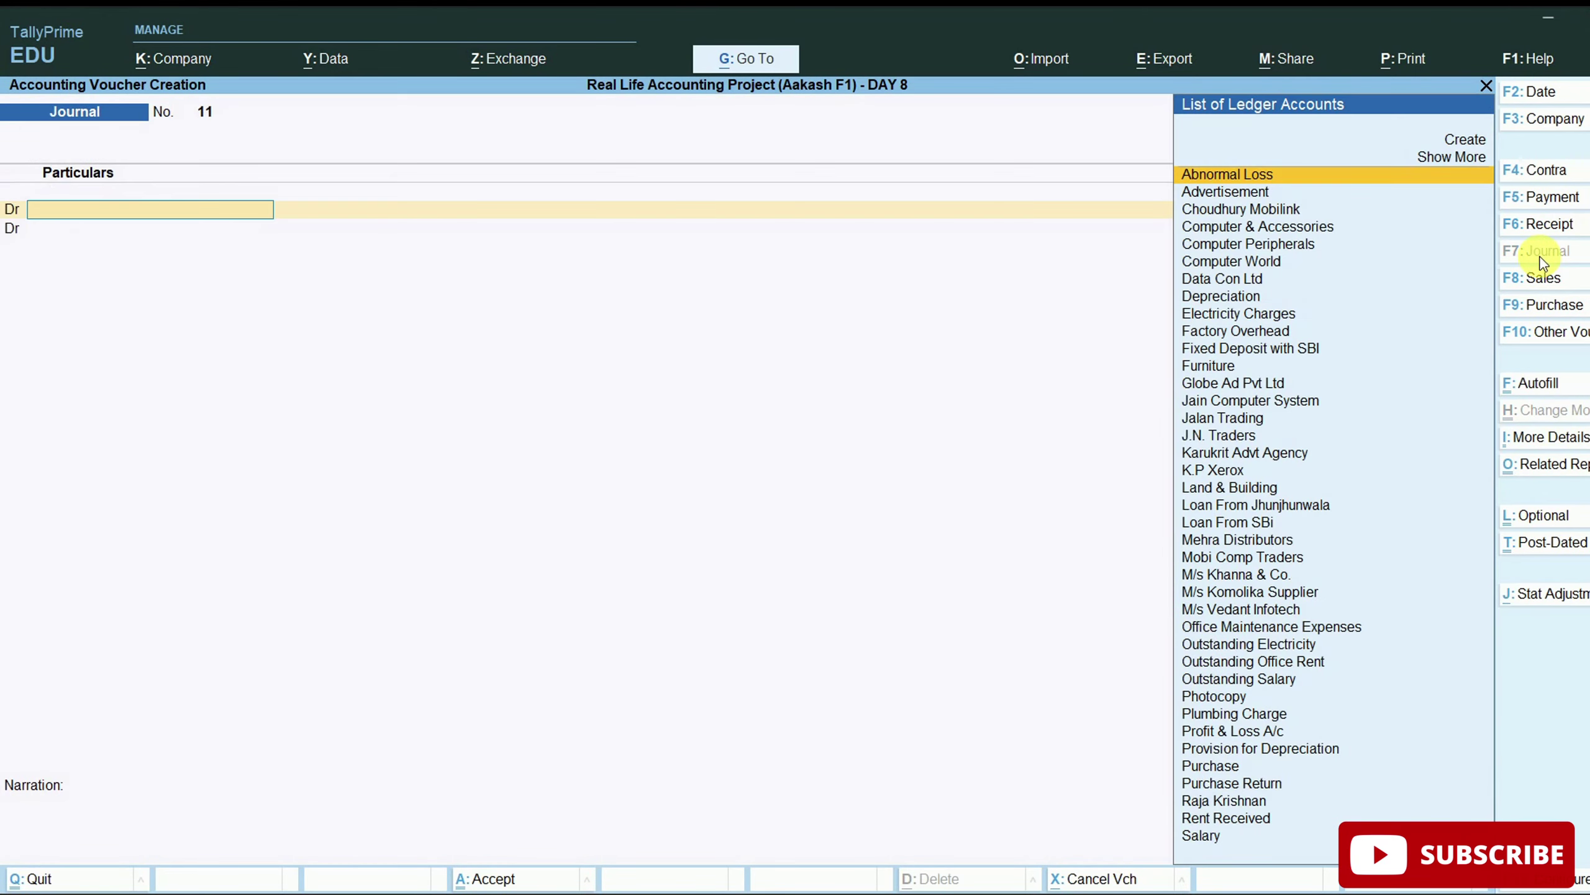
{"action": "key", "text": "alt+Tab"}
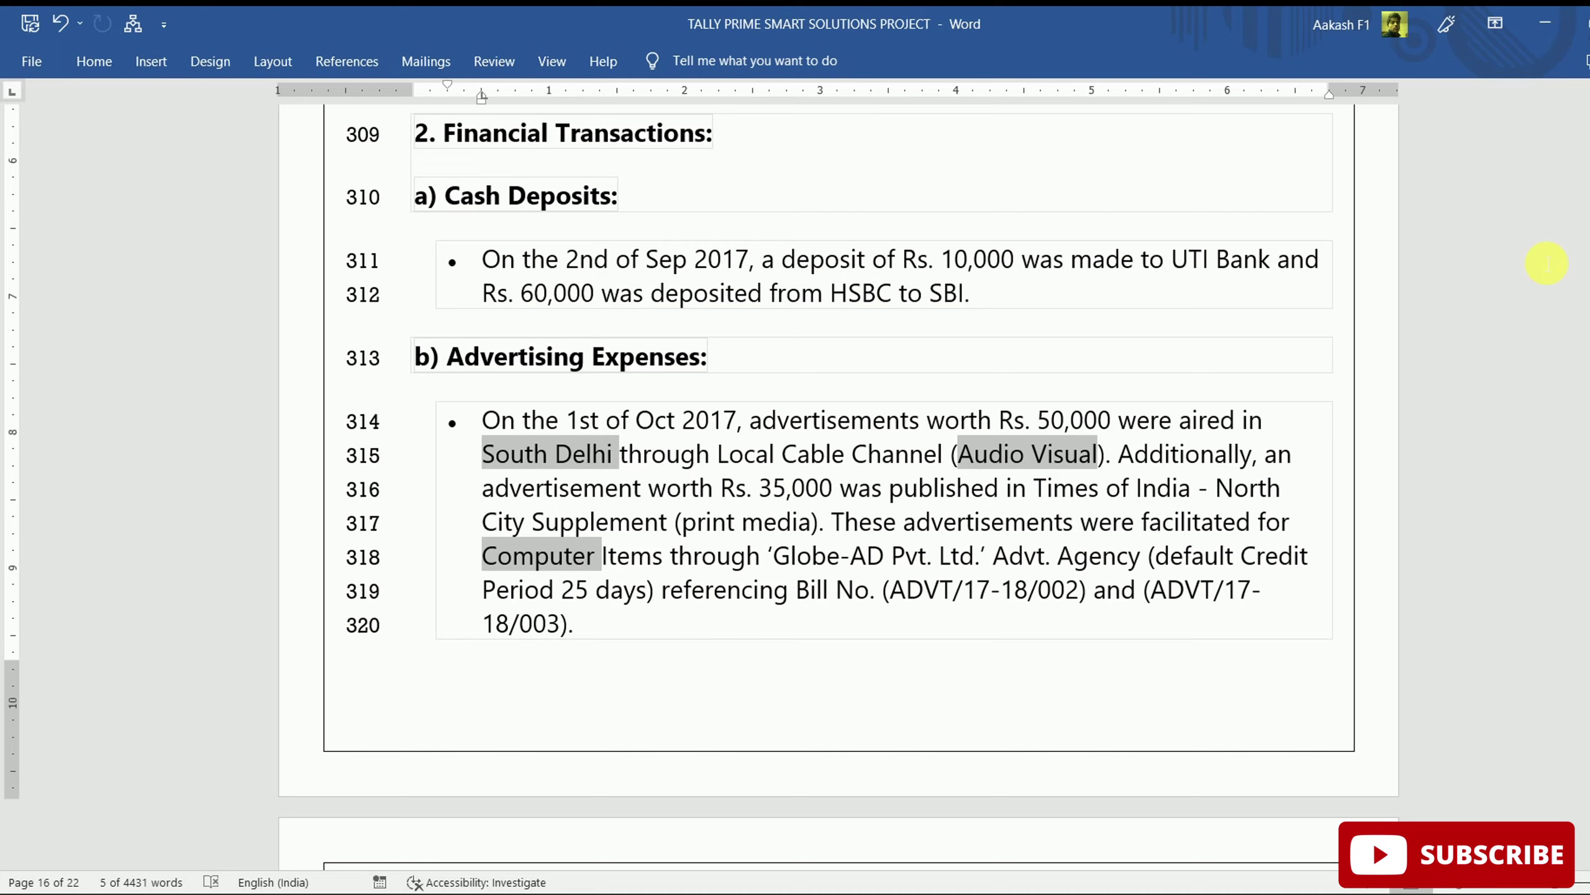
{"action": "key", "text": "alt+Tab"}
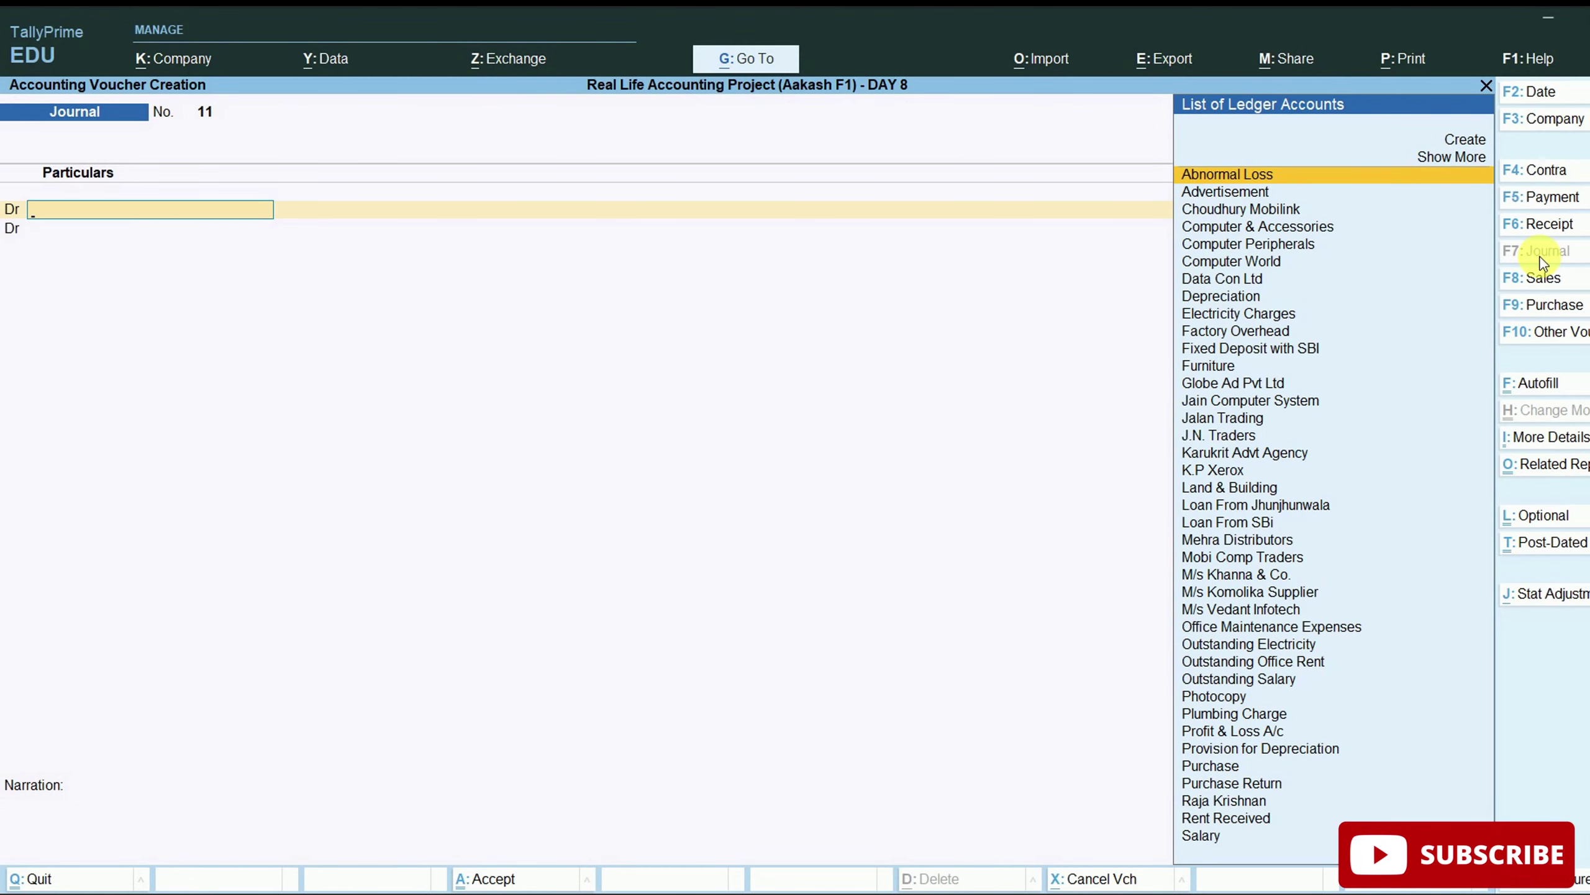
{"action": "key", "text": "F2"}
{"action": "key", "text": "alt+Tab"}
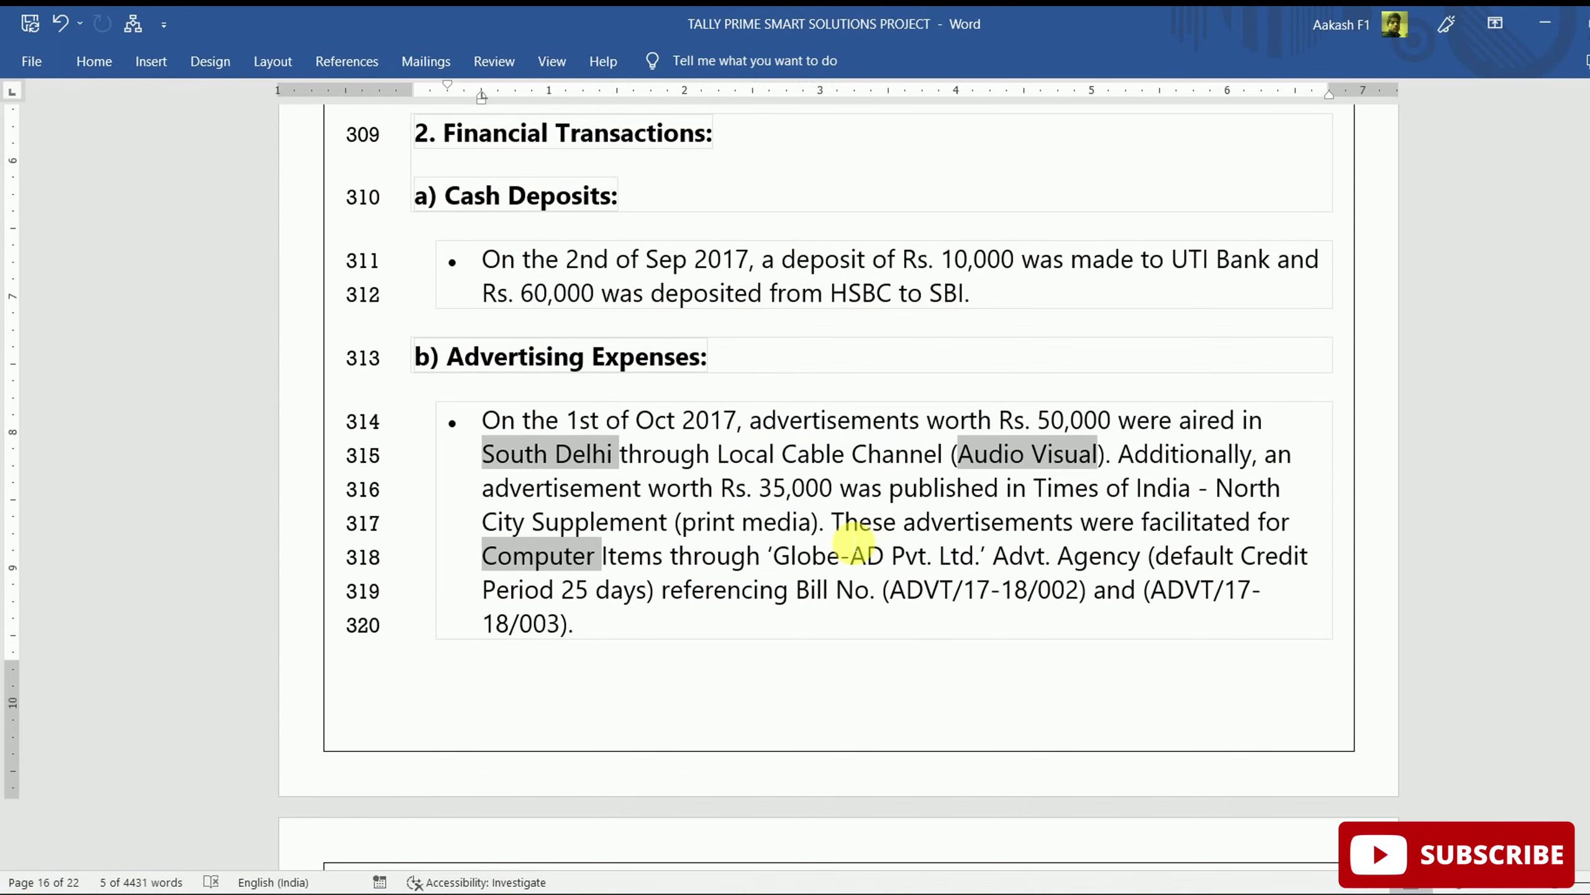
{"action": "key", "text": "alt+Tab"}
{"action": "type", "text": "5"}
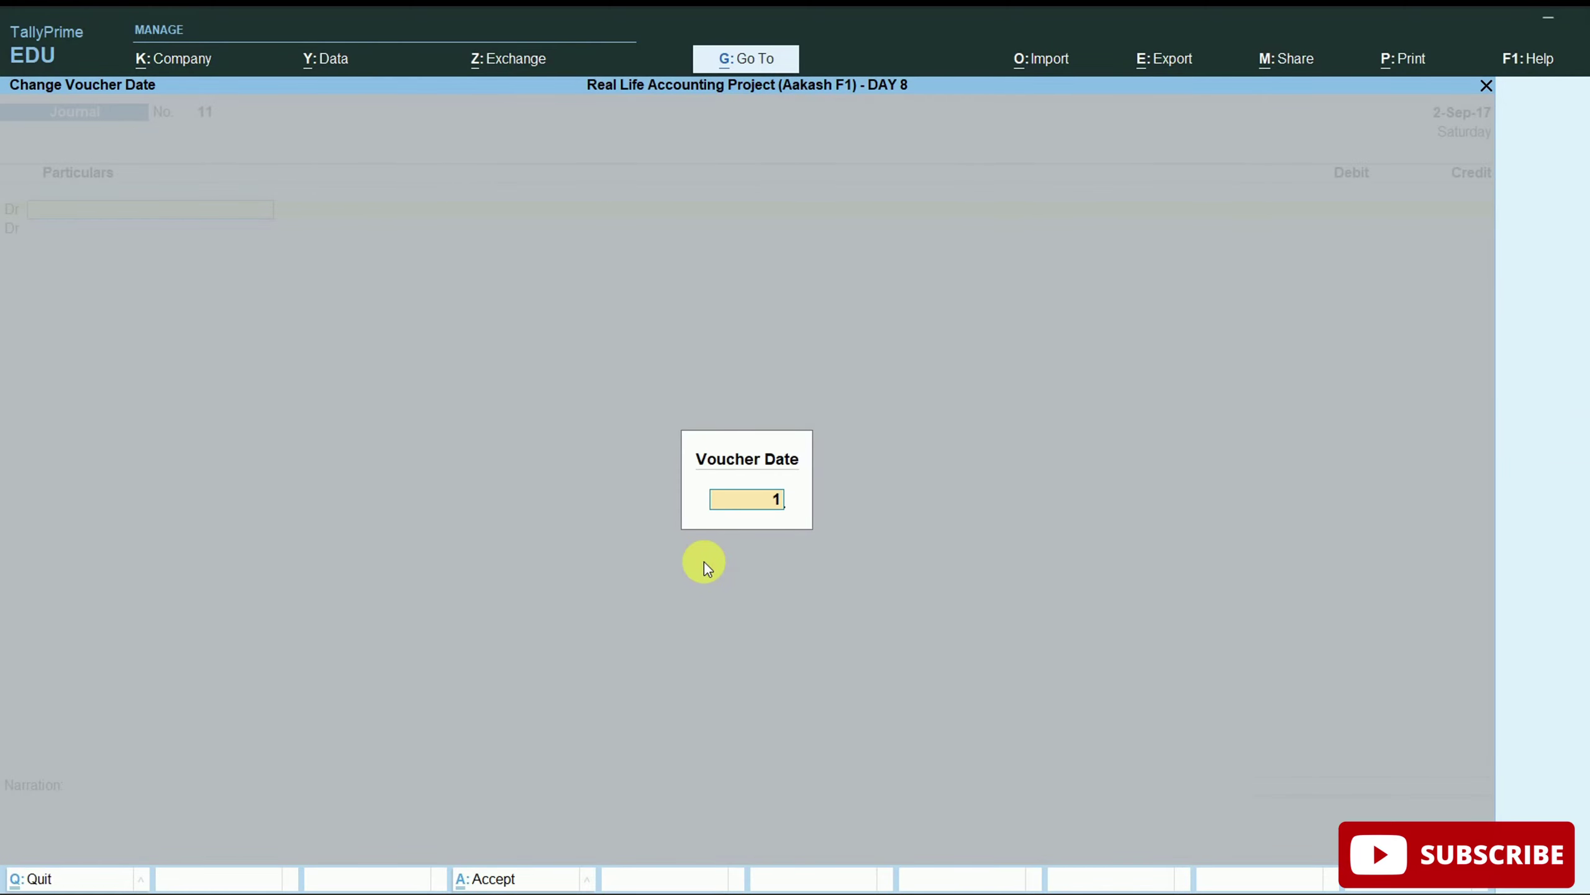
{"action": "key", "text": "Return"}
Debit the Advertisement ledger with 35,000 in the journal voucher.
{"action": "type", "text": "Ad"}
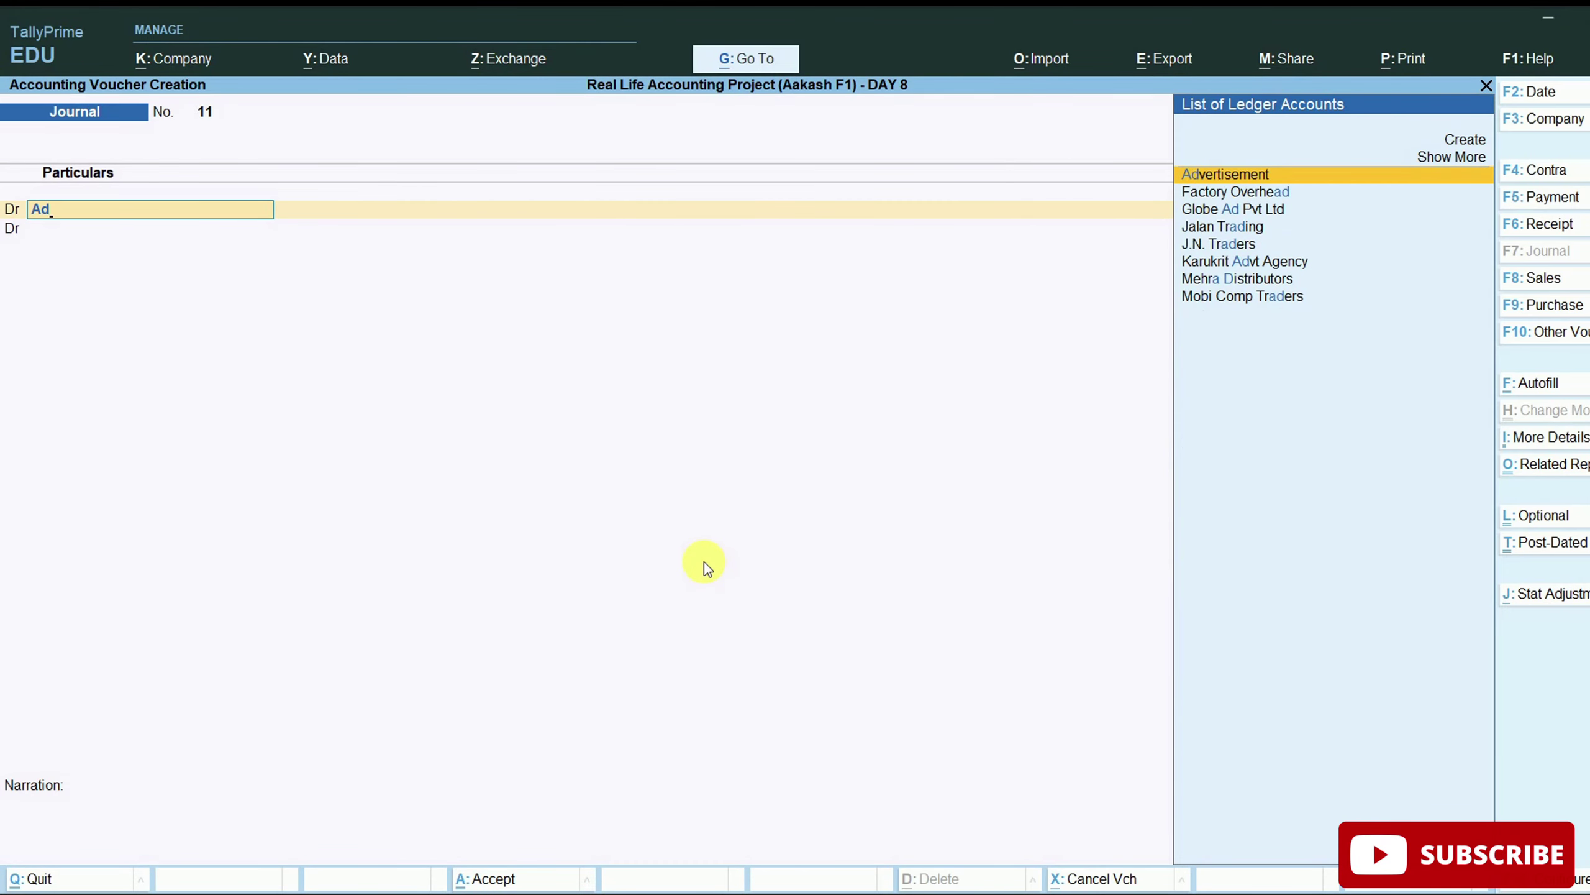
{"action": "key", "text": "Return"}
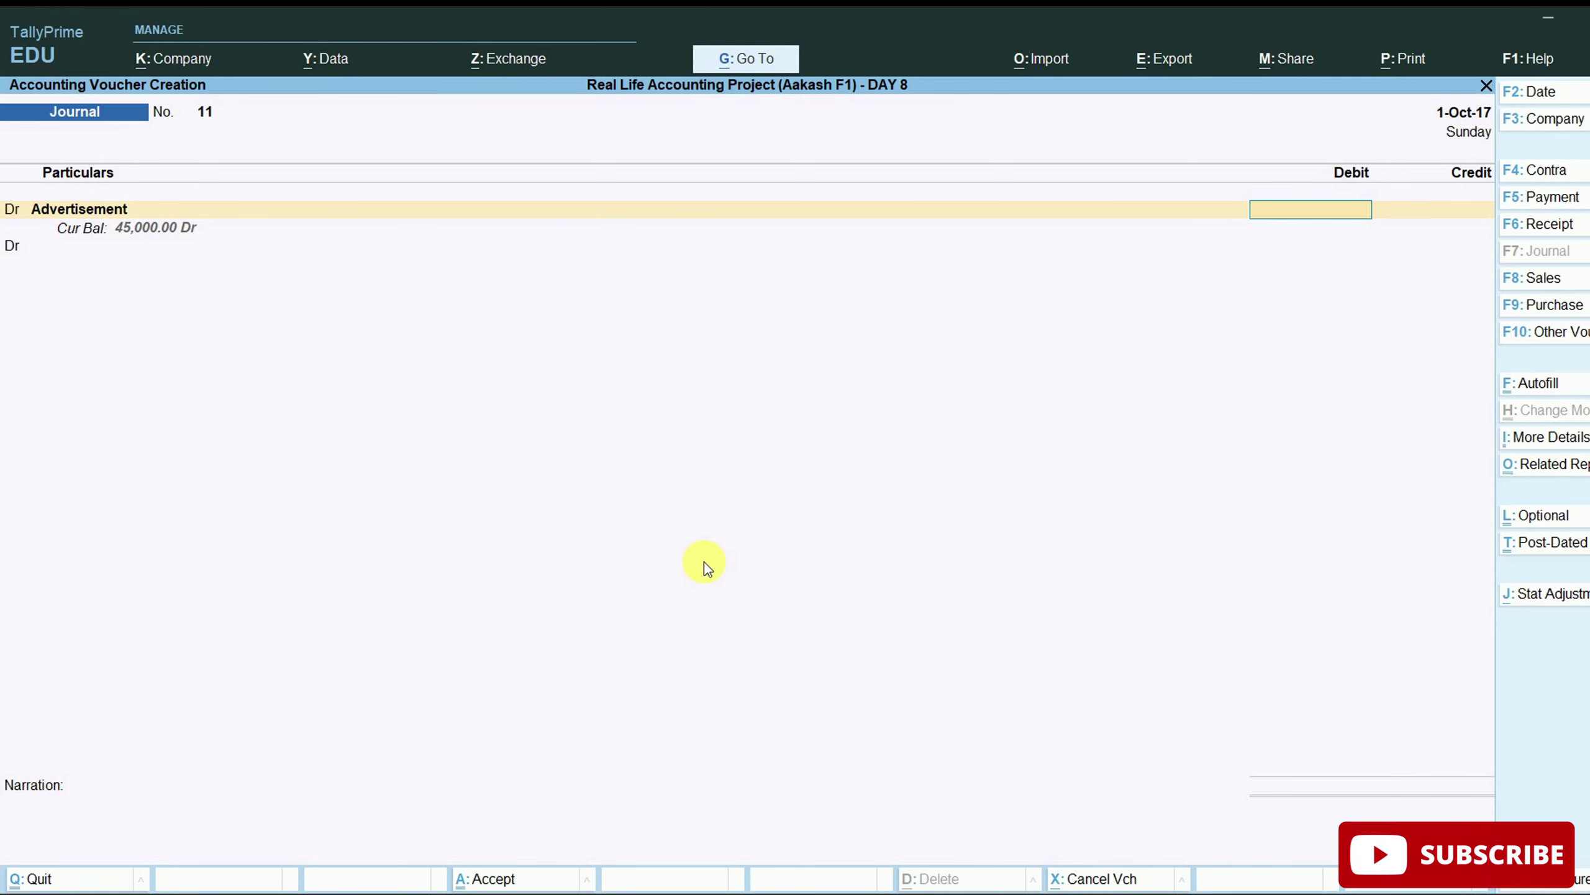
{"action": "type", "text": "35000"}
{"action": "key", "text": "Return"}
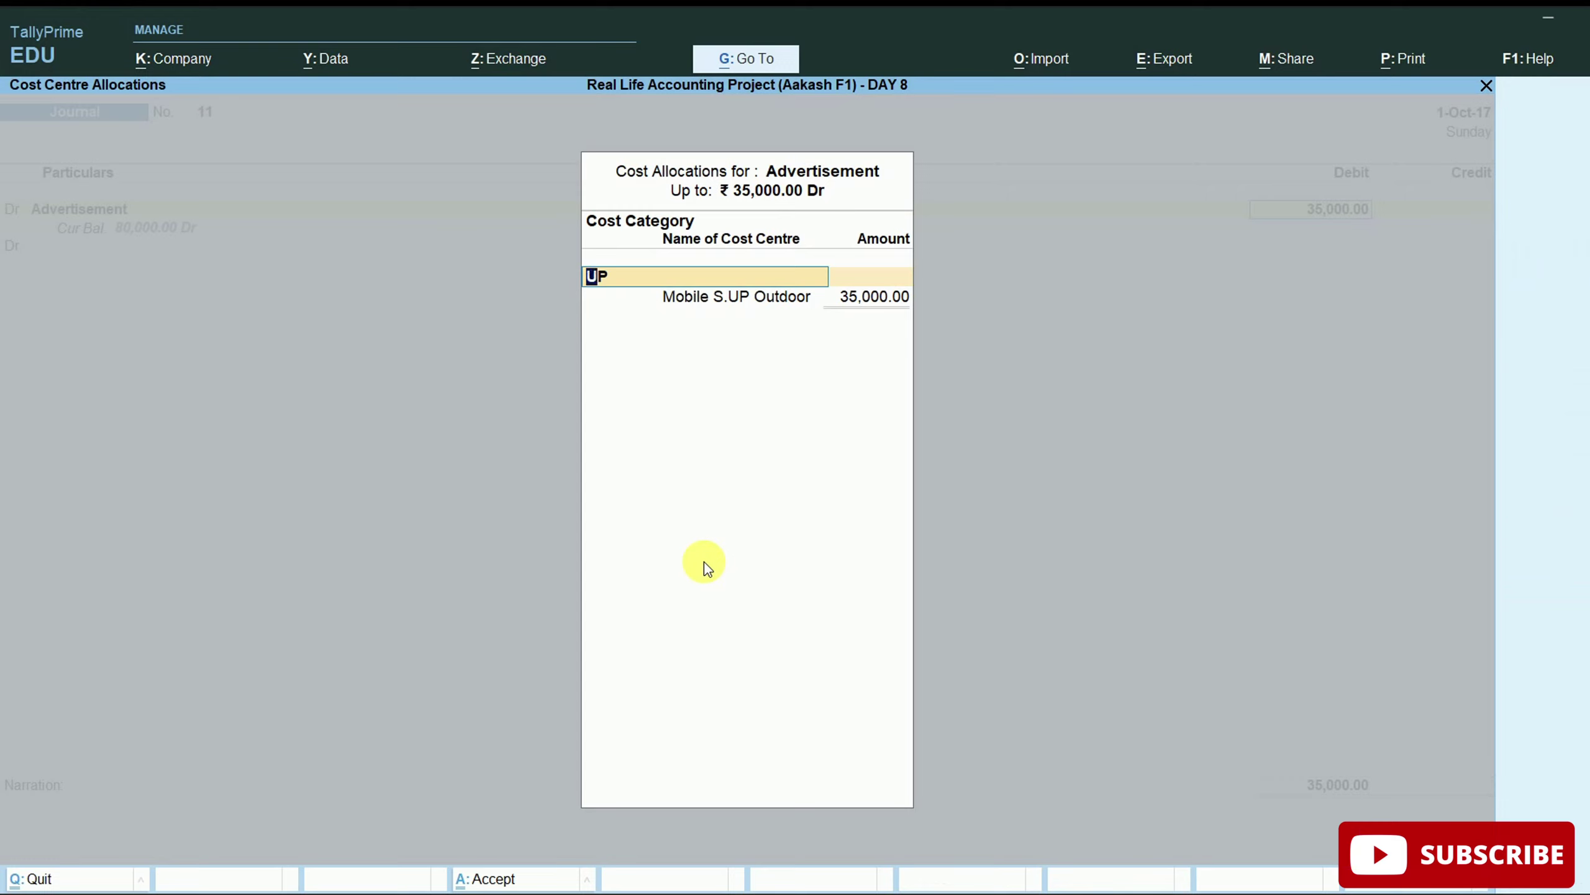
Allocate the 35,000 advertisement expense to cost category DELHI and cost centre Computer S.Delhi Audio Vis.
{"action": "key", "text": "BackSpace"}
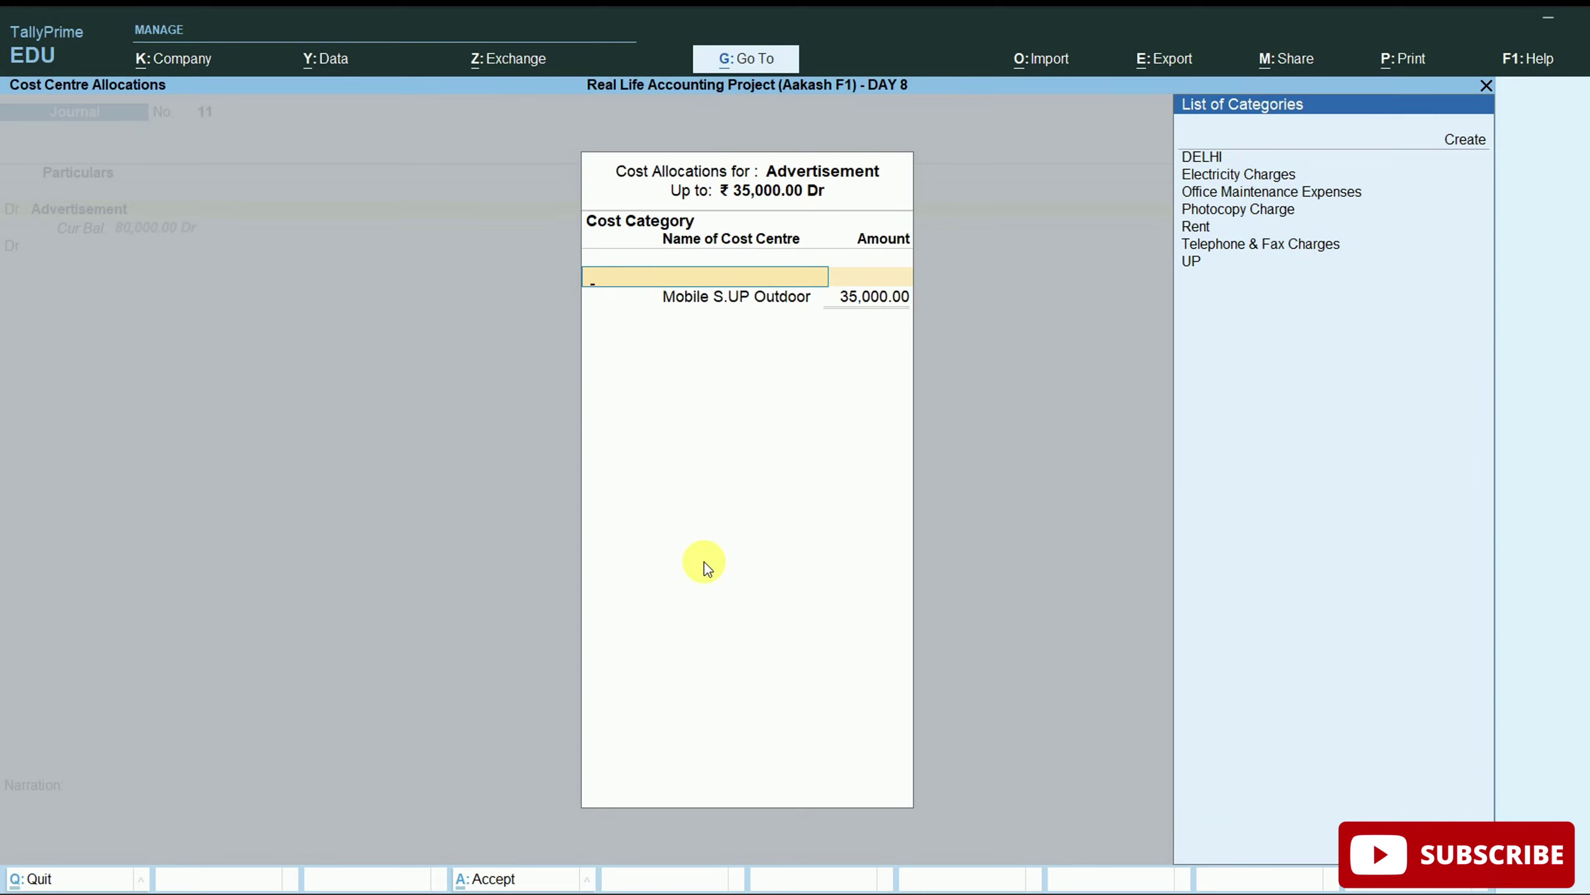
{"action": "key", "text": "Down"}
{"action": "key", "text": "Return"}
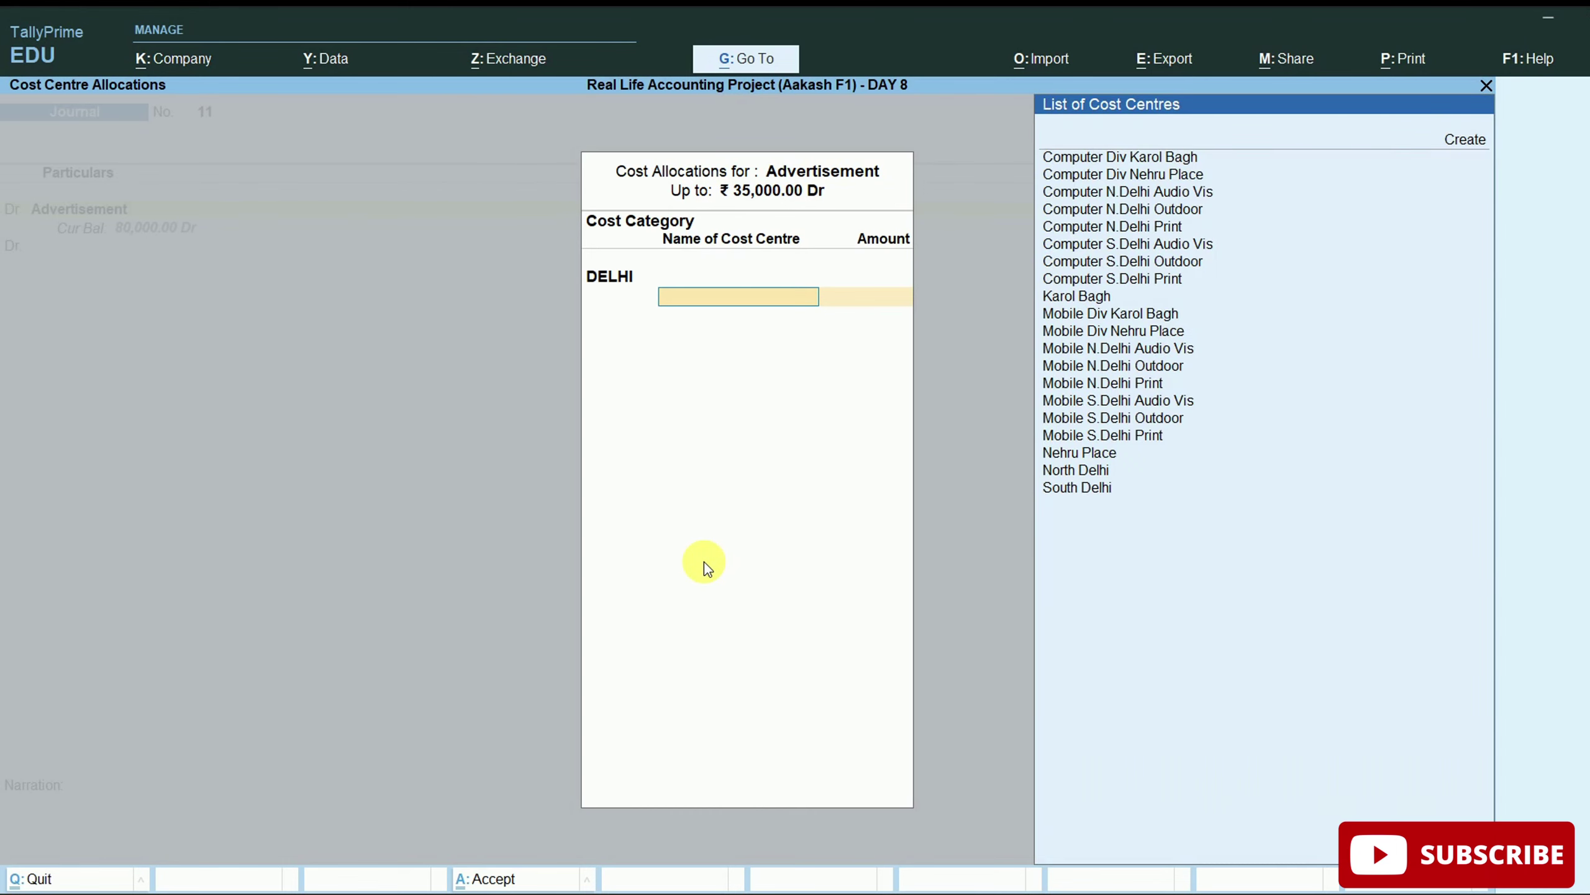
{"action": "type", "text": "Comp"}
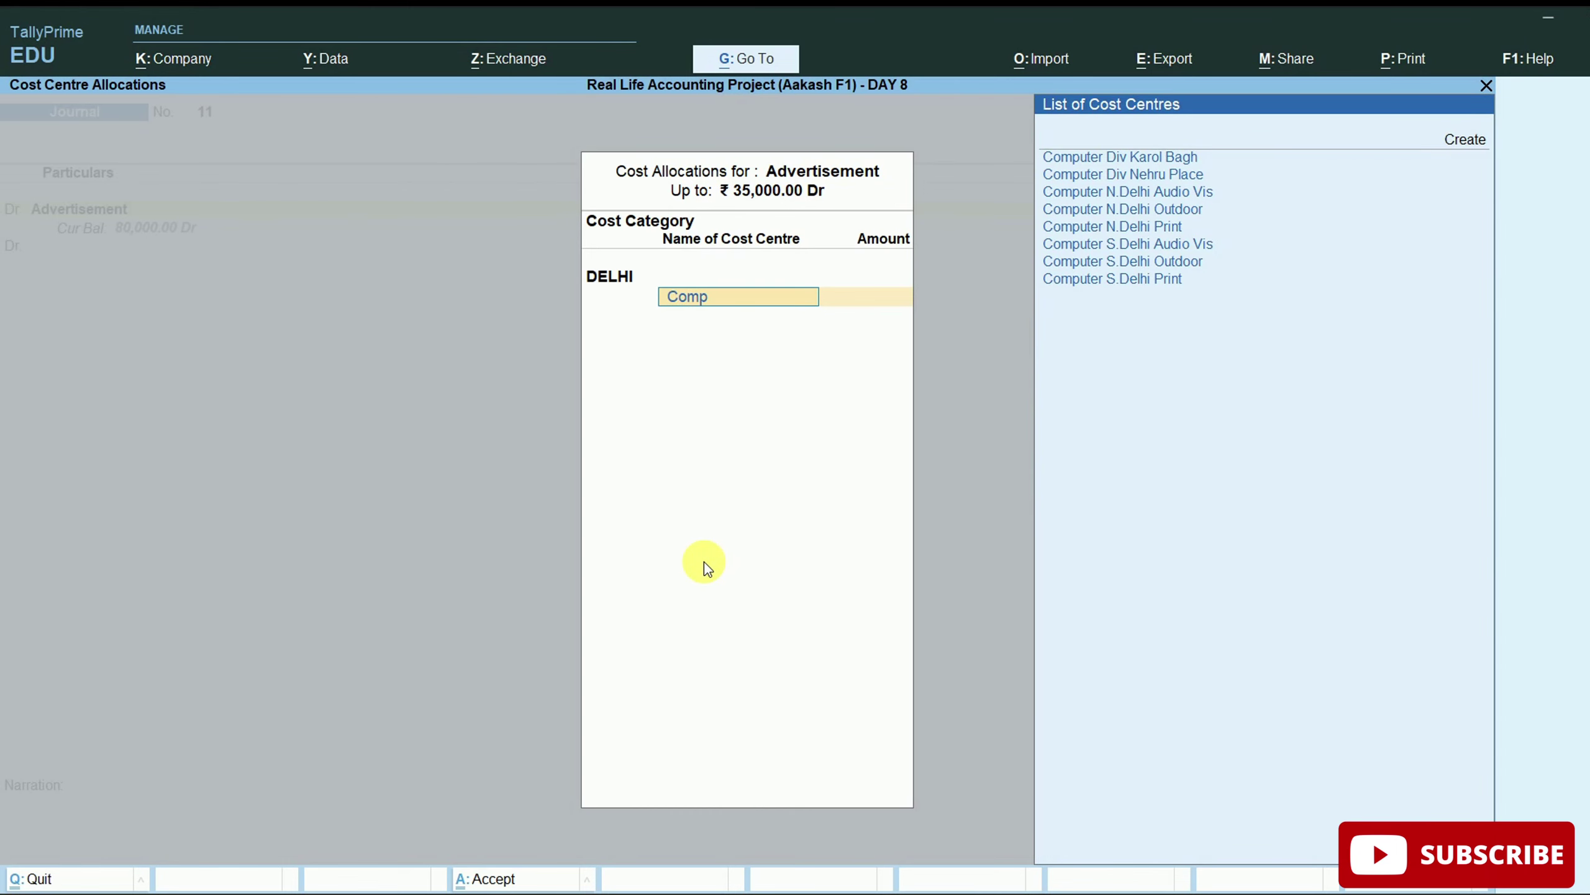
{"action": "key", "text": "Down"}
{"action": "key", "text": "Down"}
{"action": "key", "text": "Down"}
{"action": "key", "text": "Down"}
{"action": "key", "text": "Down"}
{"action": "key", "text": "Down"}
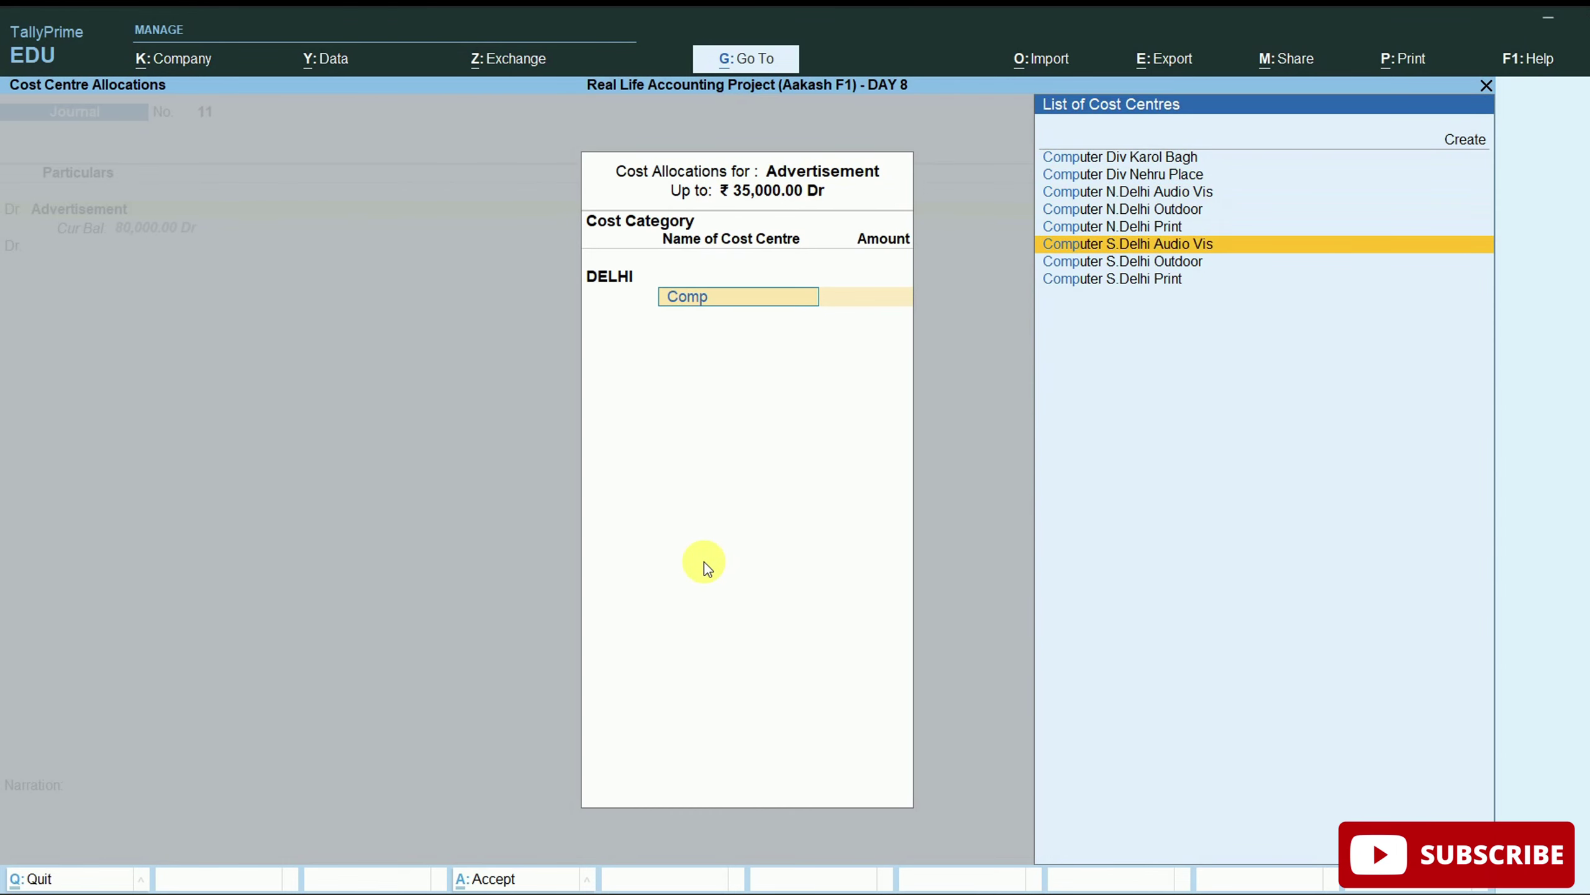
{"action": "key", "text": "Return"}
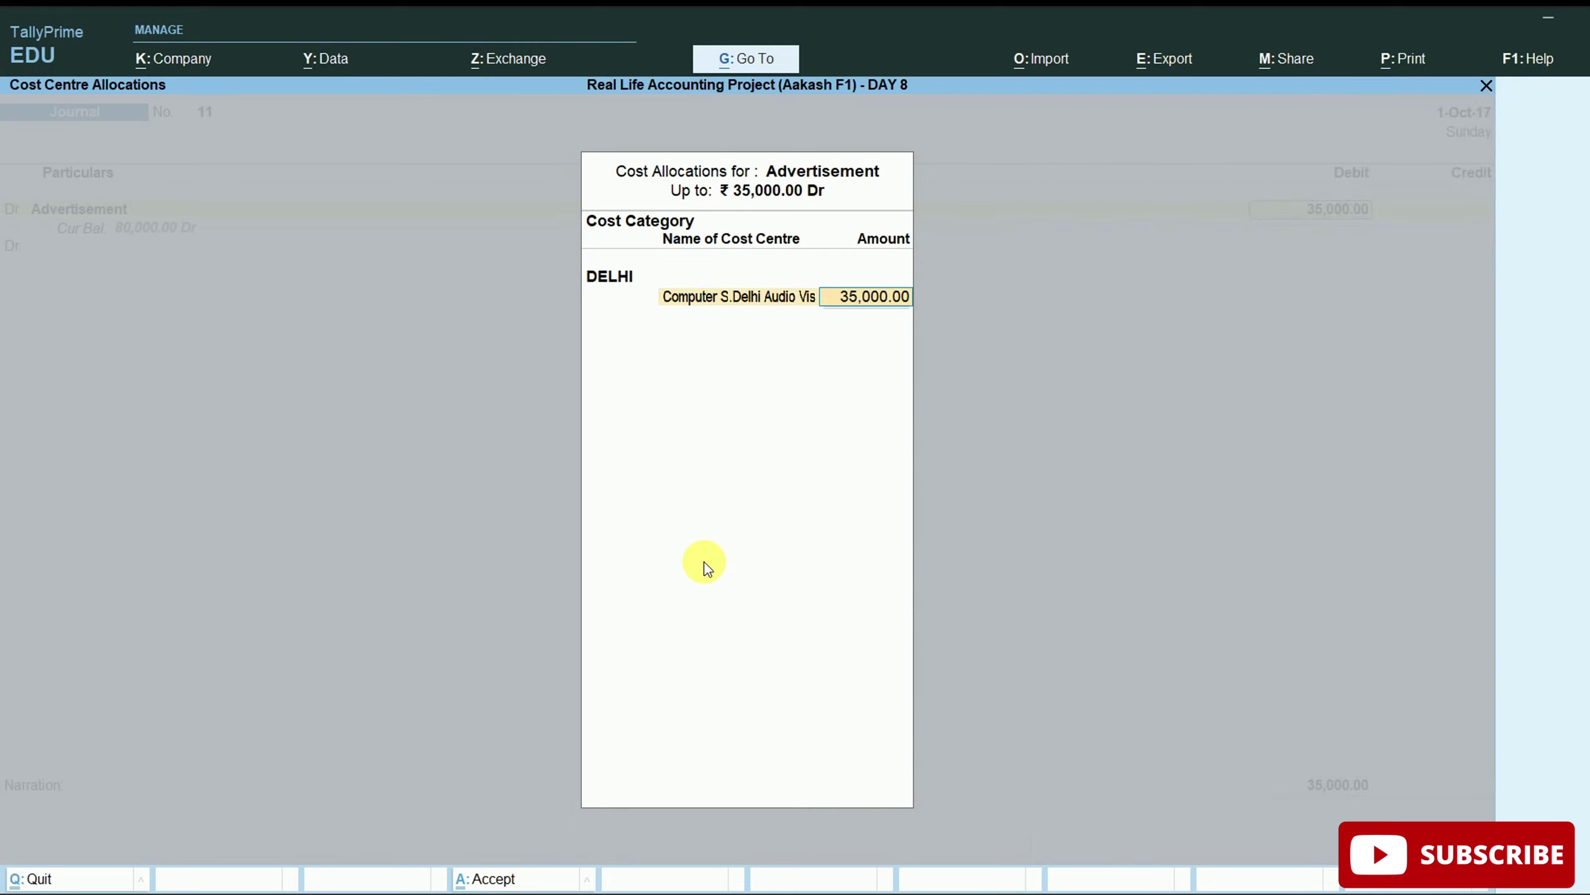
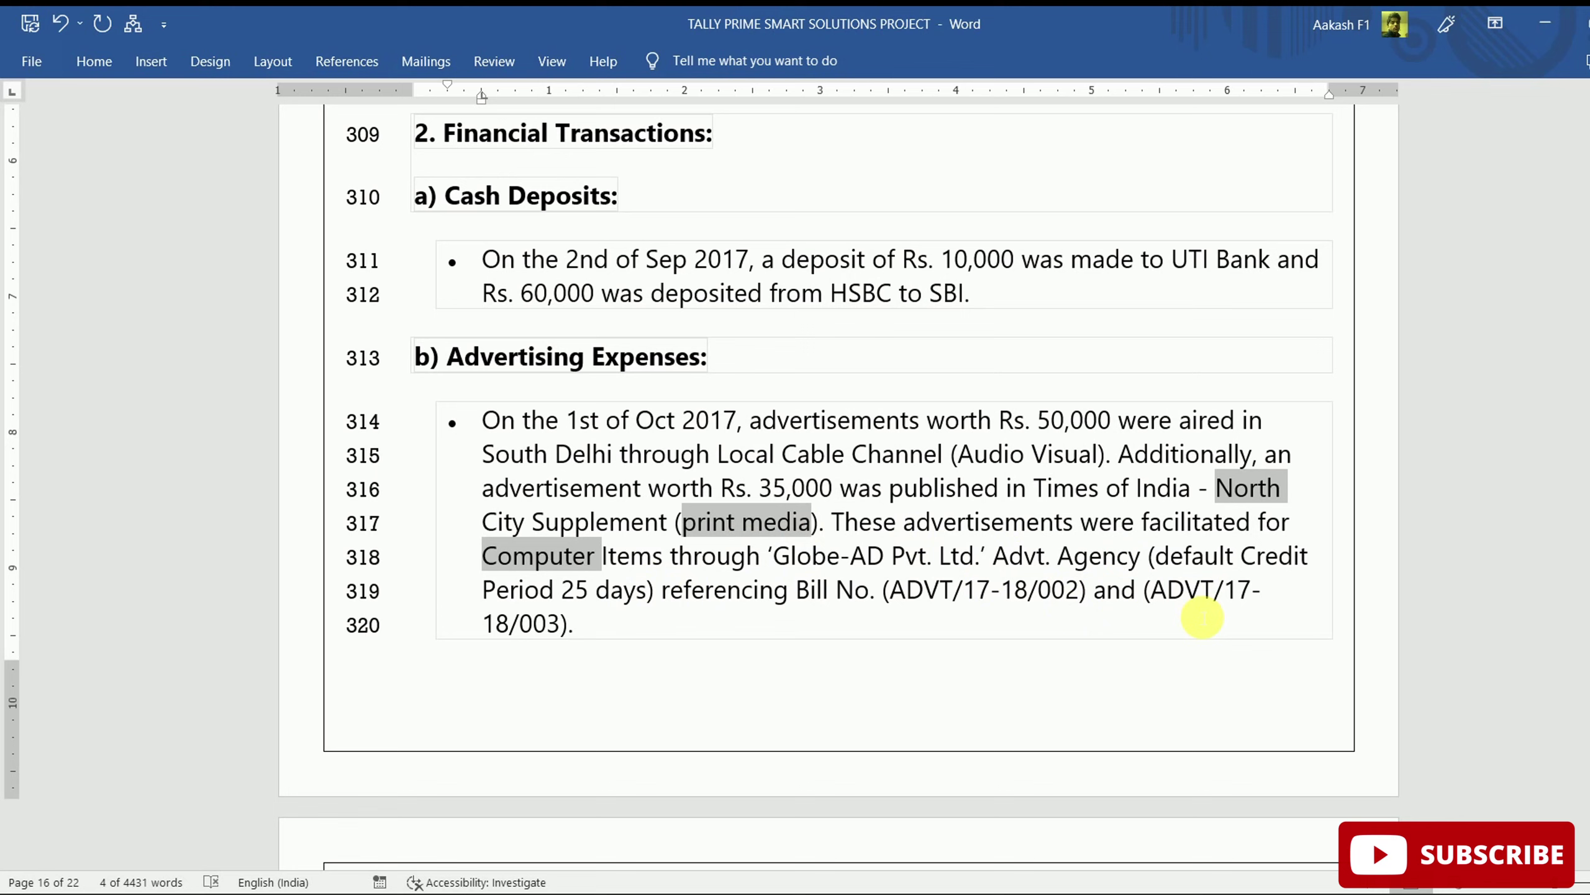
{"action": "key", "text": "alt+Tab"}
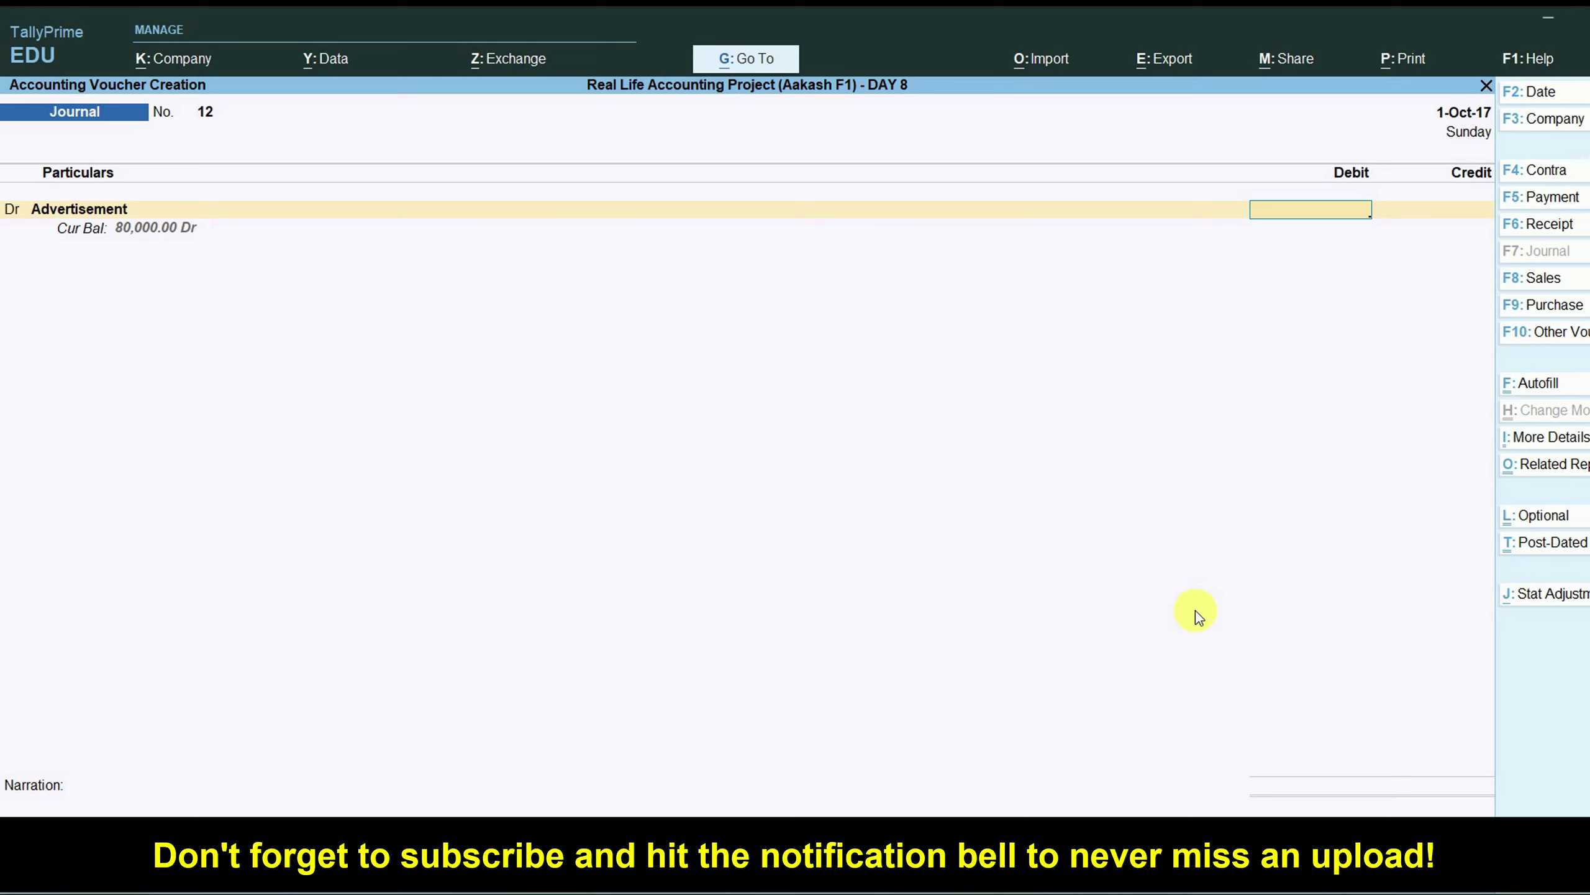
{"action": "key", "text": "BackSpace"}
{"action": "type", "text": "Ad"}
{"action": "key", "text": "Return"}
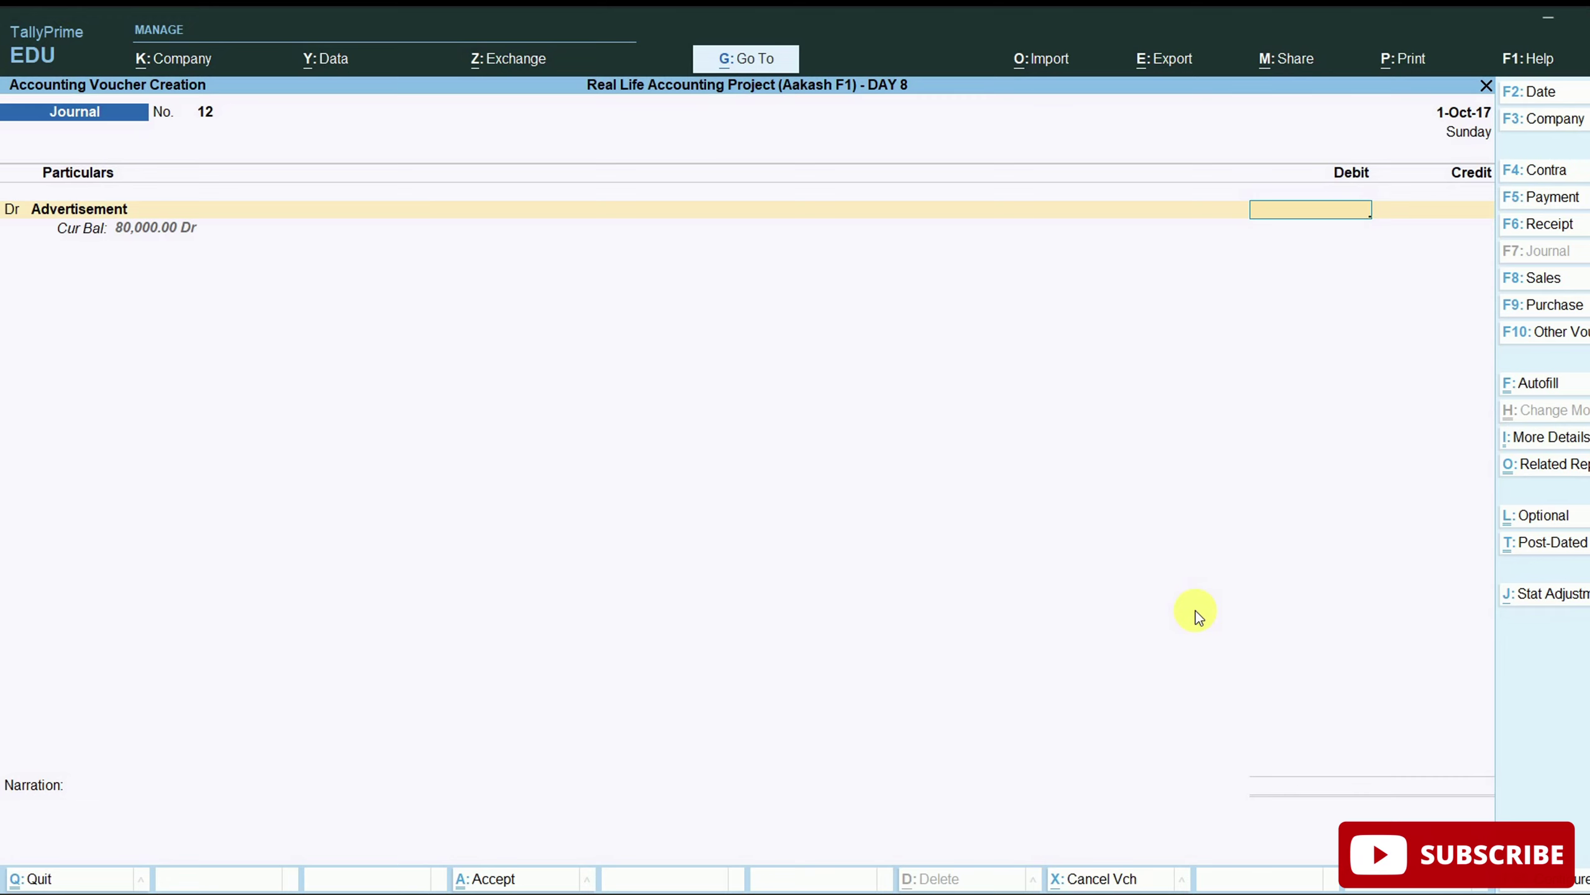
Abandon the new journal voucher, reopen the preceding Advertisement voucher, and set its debit to 50,000 per the Word brief.
{"action": "key", "text": "Page_Up"}
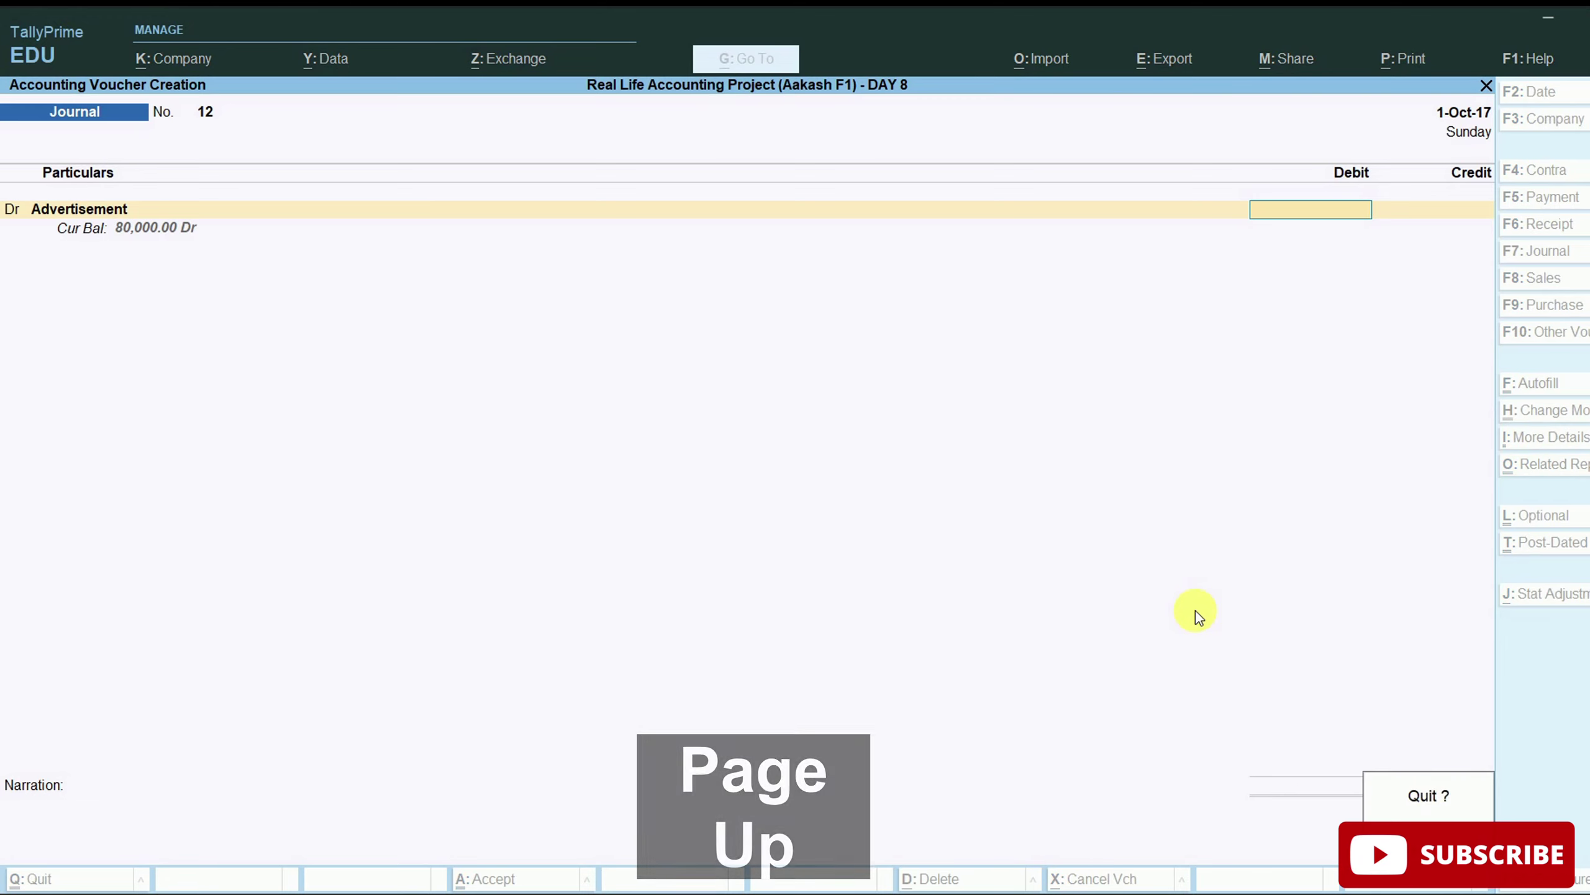
{"action": "key", "text": "y"}
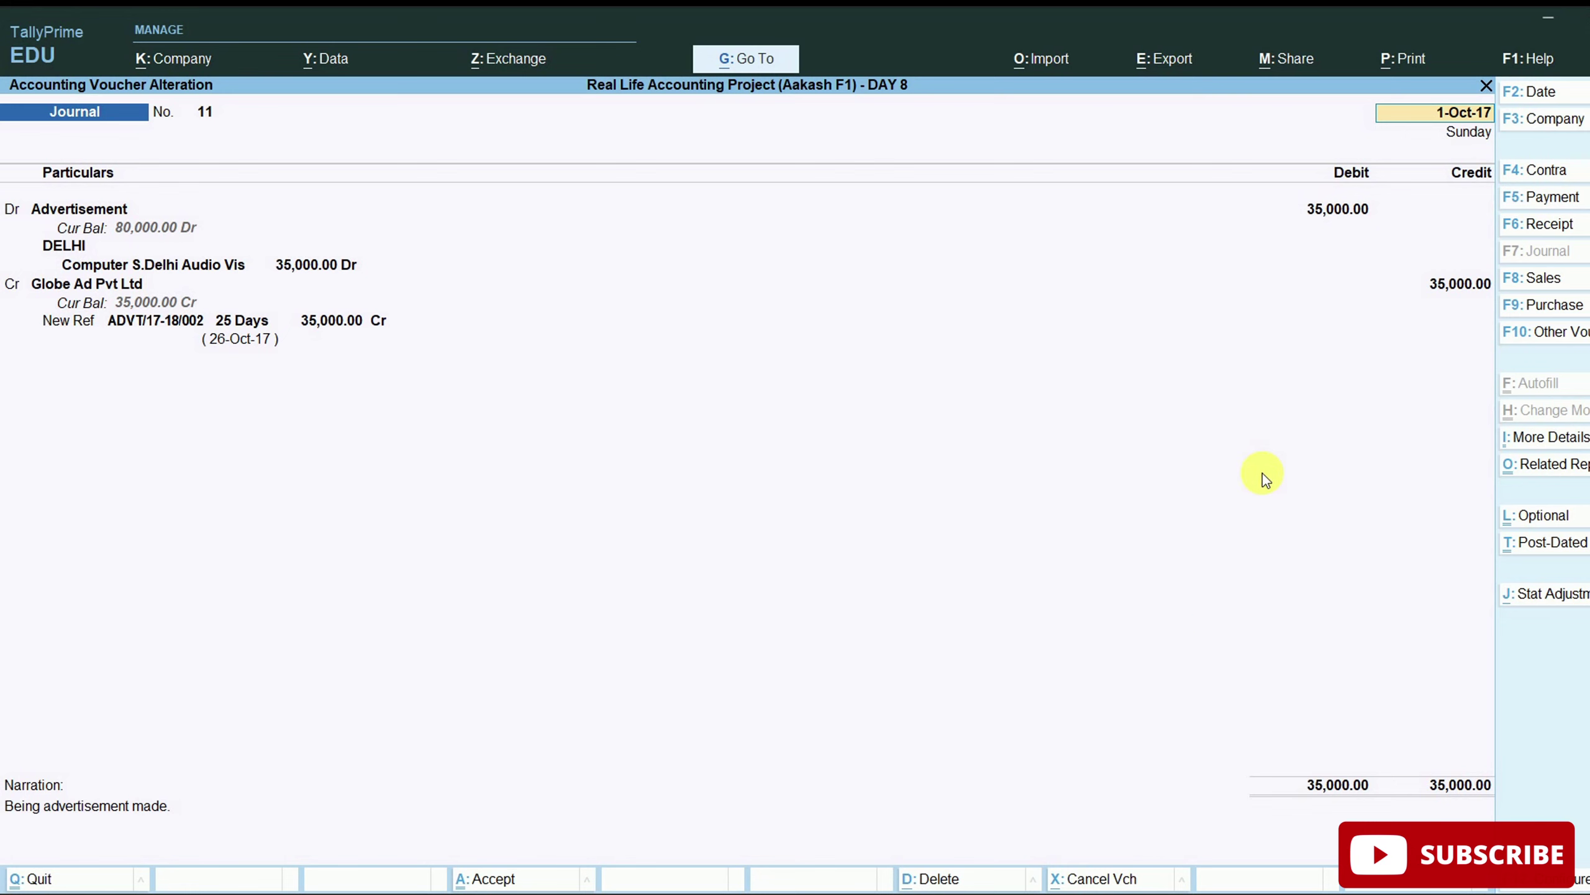
{"action": "left_click", "coordinate": [1357, 216]}
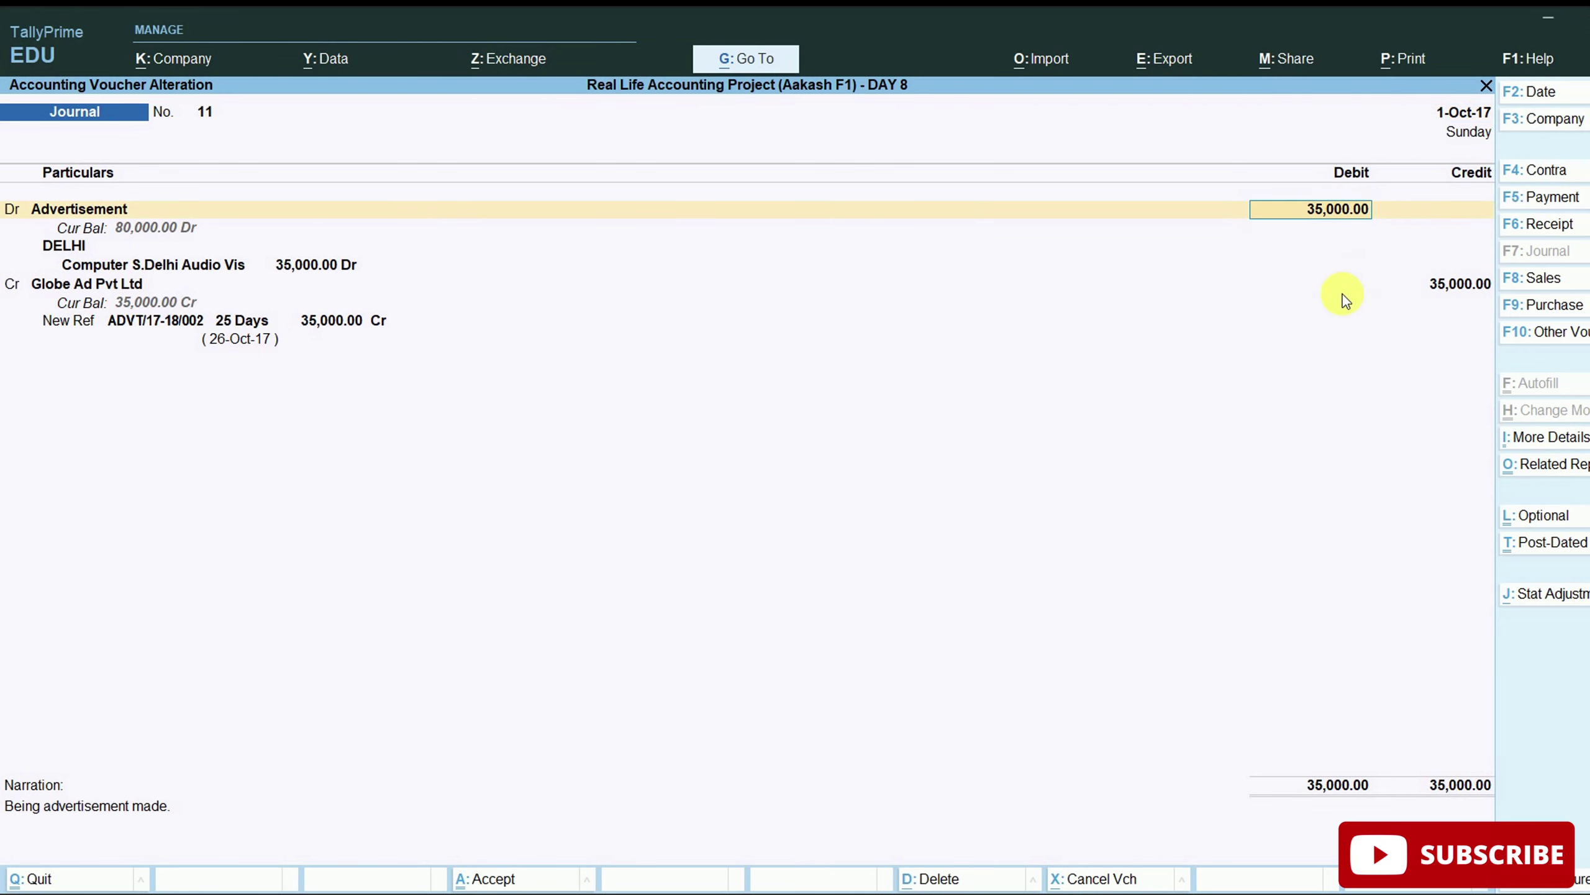
{"action": "key", "text": "alt+Tab"}
{"action": "key", "text": "alt+Tab"}
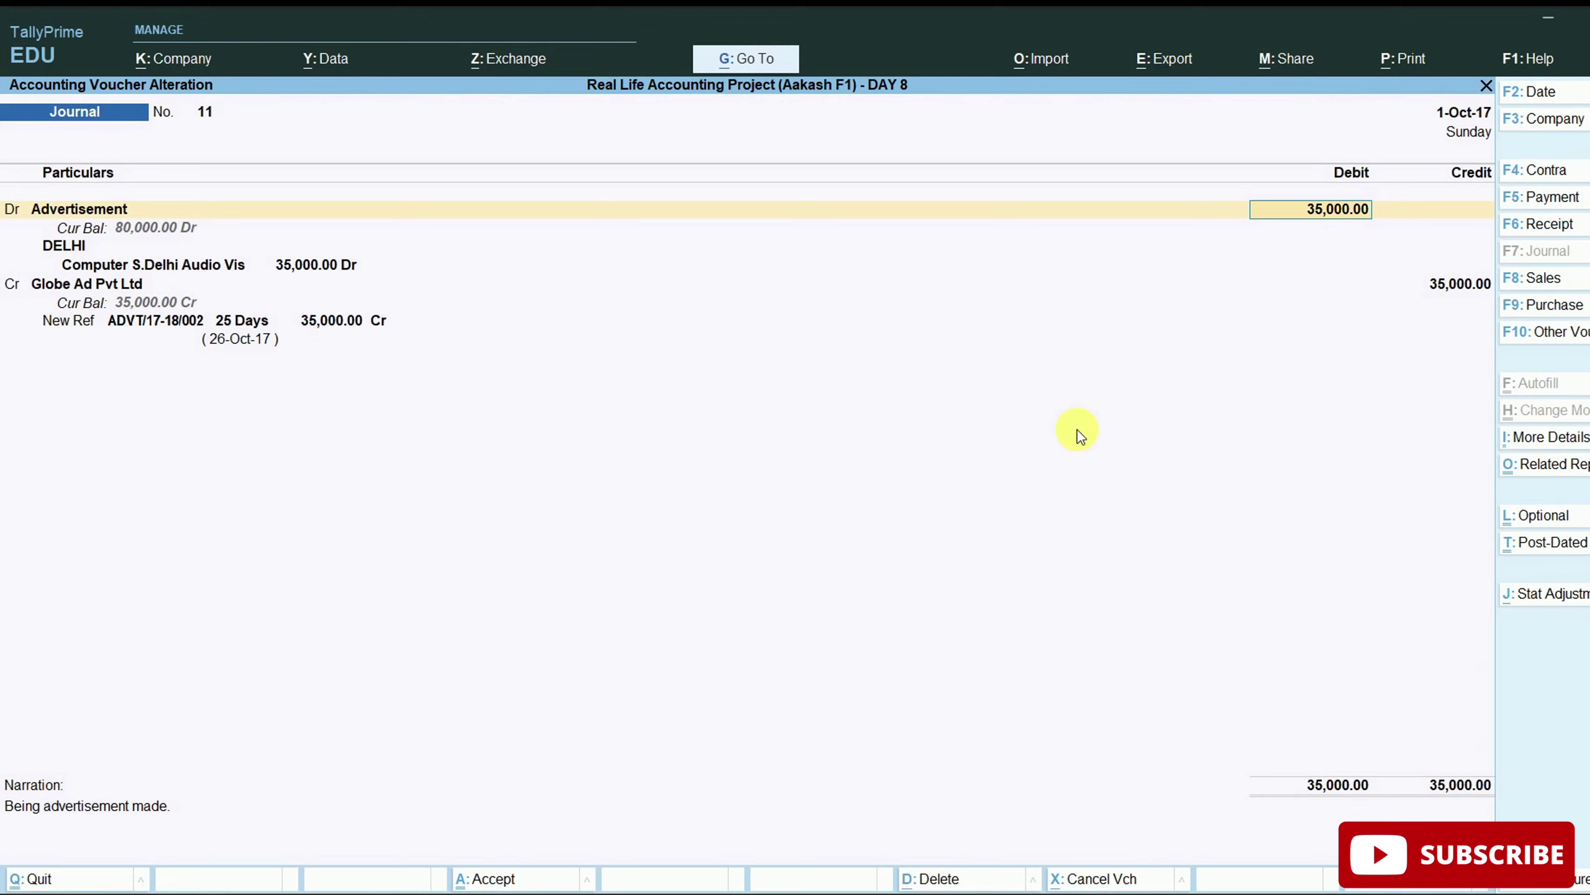
{"action": "type", "text": "50"}
{"action": "type", "text": "000"}
{"action": "key", "text": "Return"}
Carry the 50,000 through the Computer S.Delhi Audio Vis allocation and Globe Ad Pvt Ltd bill details, and accept the altered voucher.
{"action": "key", "text": "Return"}
{"action": "key", "text": "Return"}
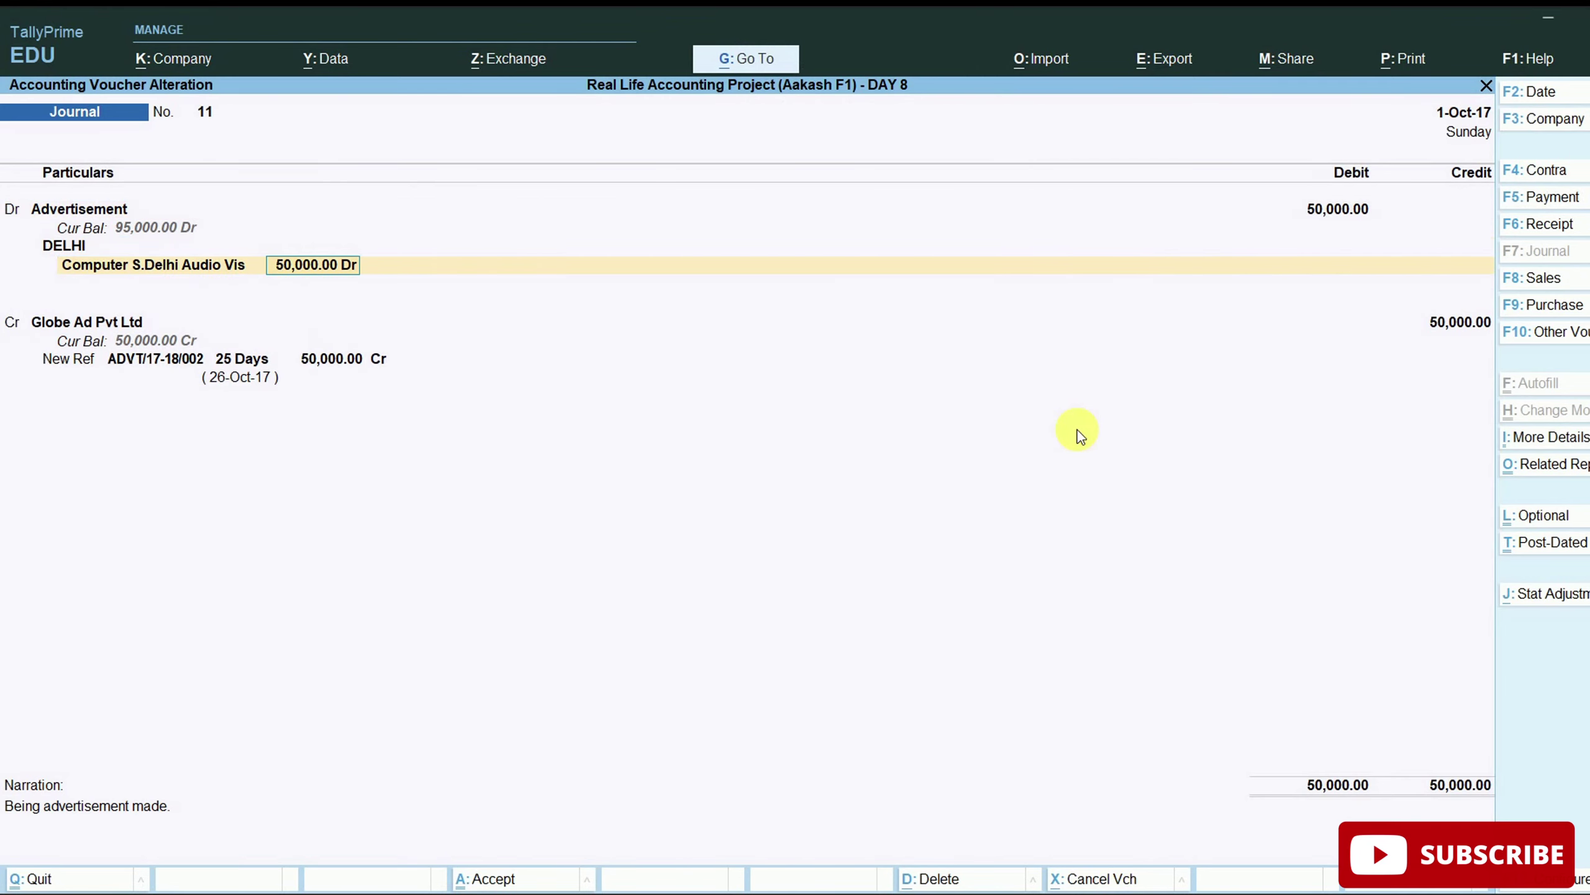
{"action": "key", "text": "Return"}
{"action": "key", "text": "Return"}
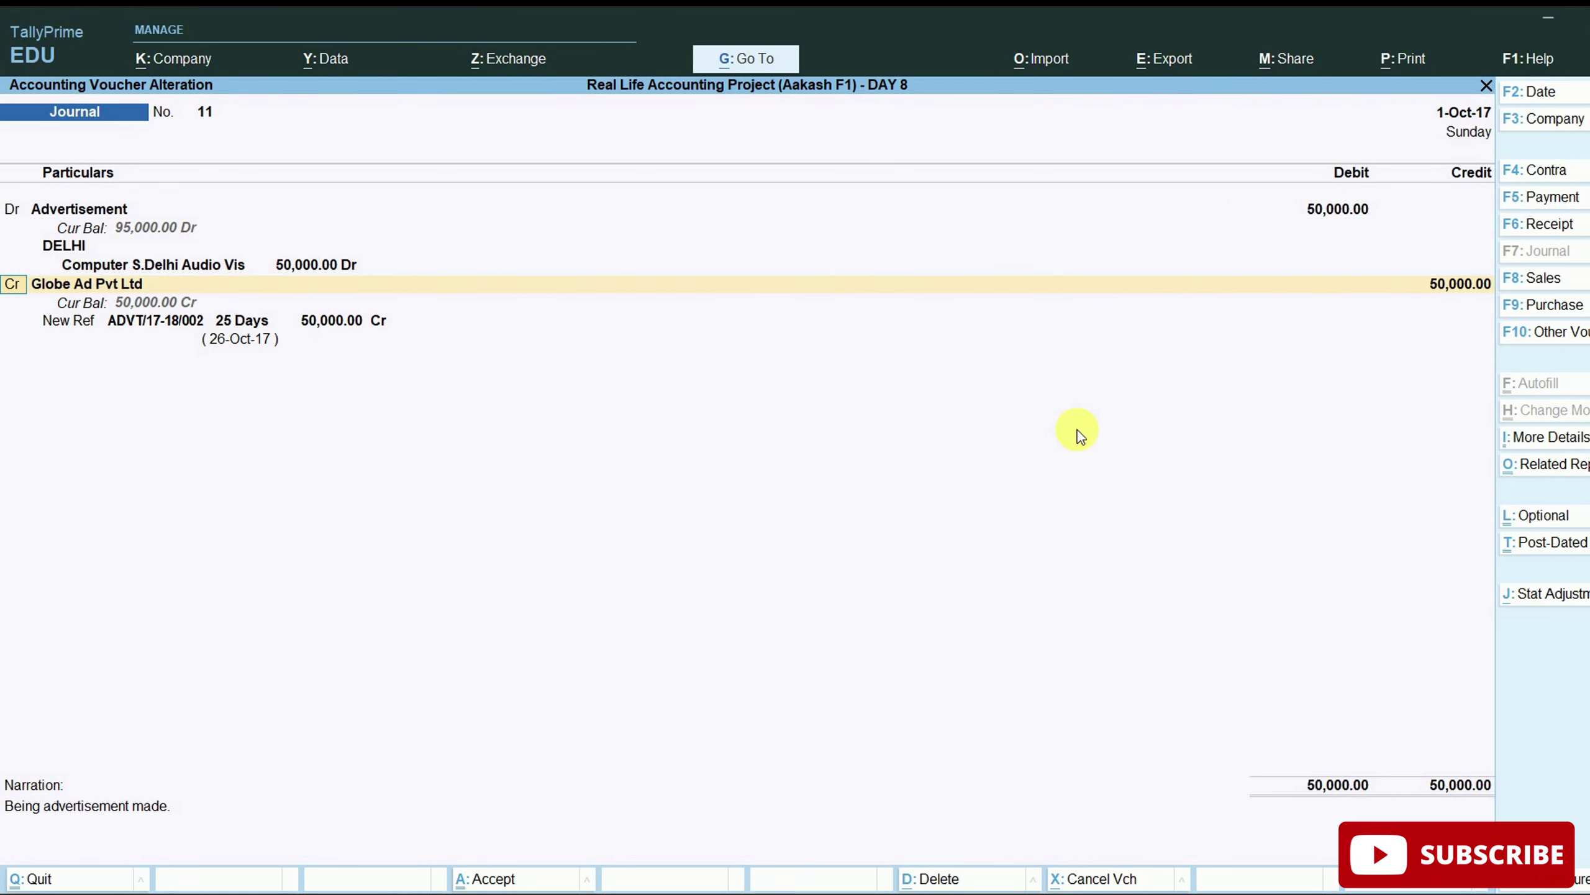
{"action": "key", "text": "Return"}
{"action": "key", "text": "Return"}
{"action": "key", "text": "Return"}
{"action": "key", "text": "Return"}
{"action": "key", "text": "Return"}
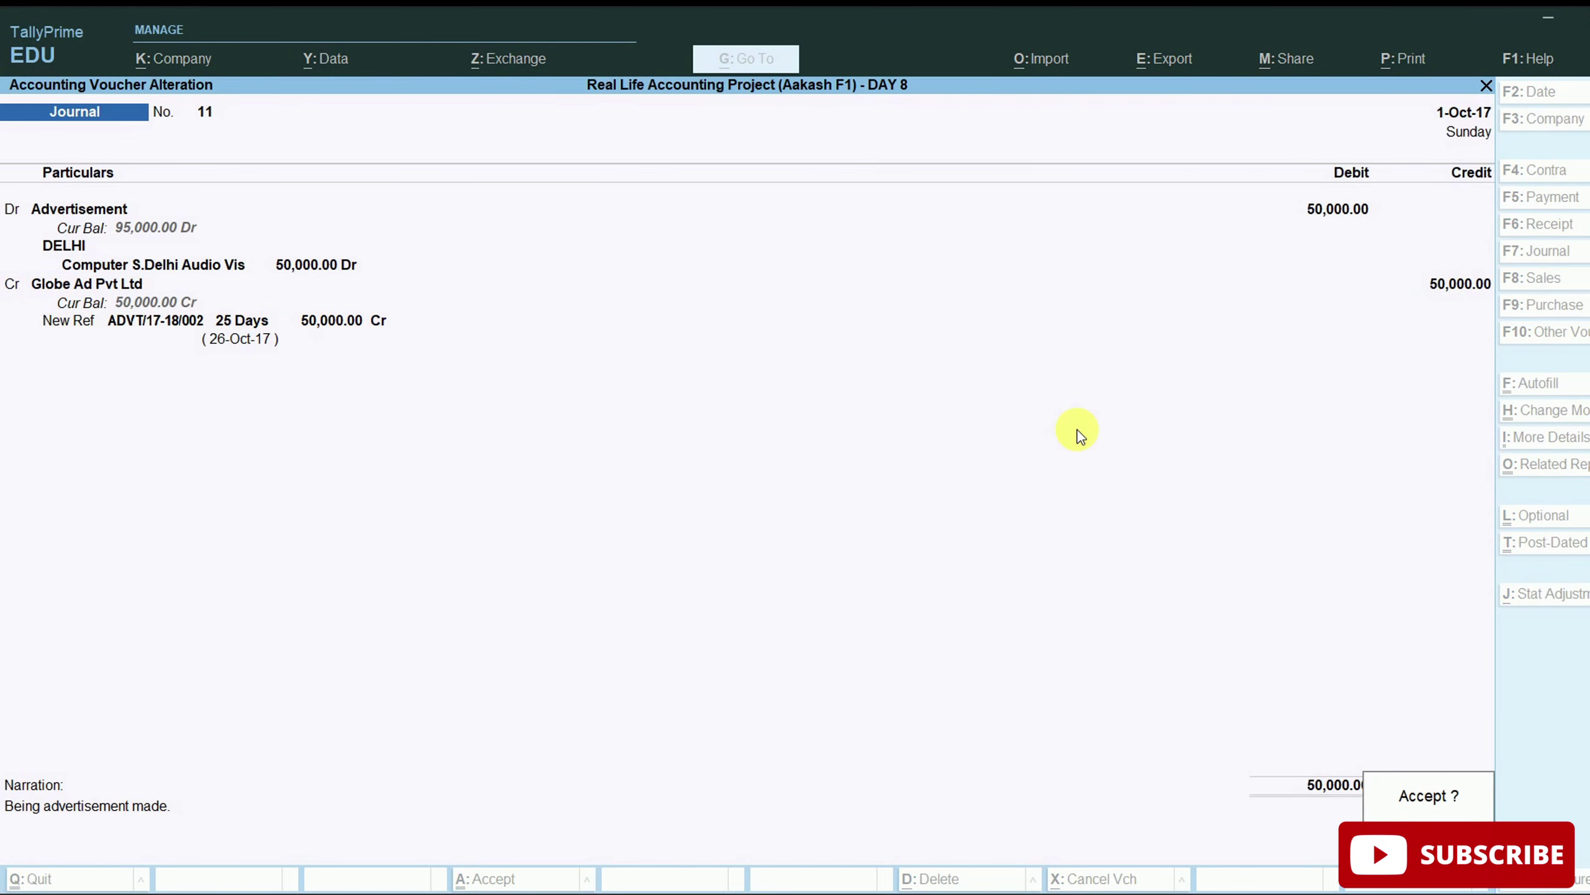
Check the Word brief and debit the Advertisement ledger with 35,000 in a new journal voucher.
{"action": "key", "text": "alt+Tab"}
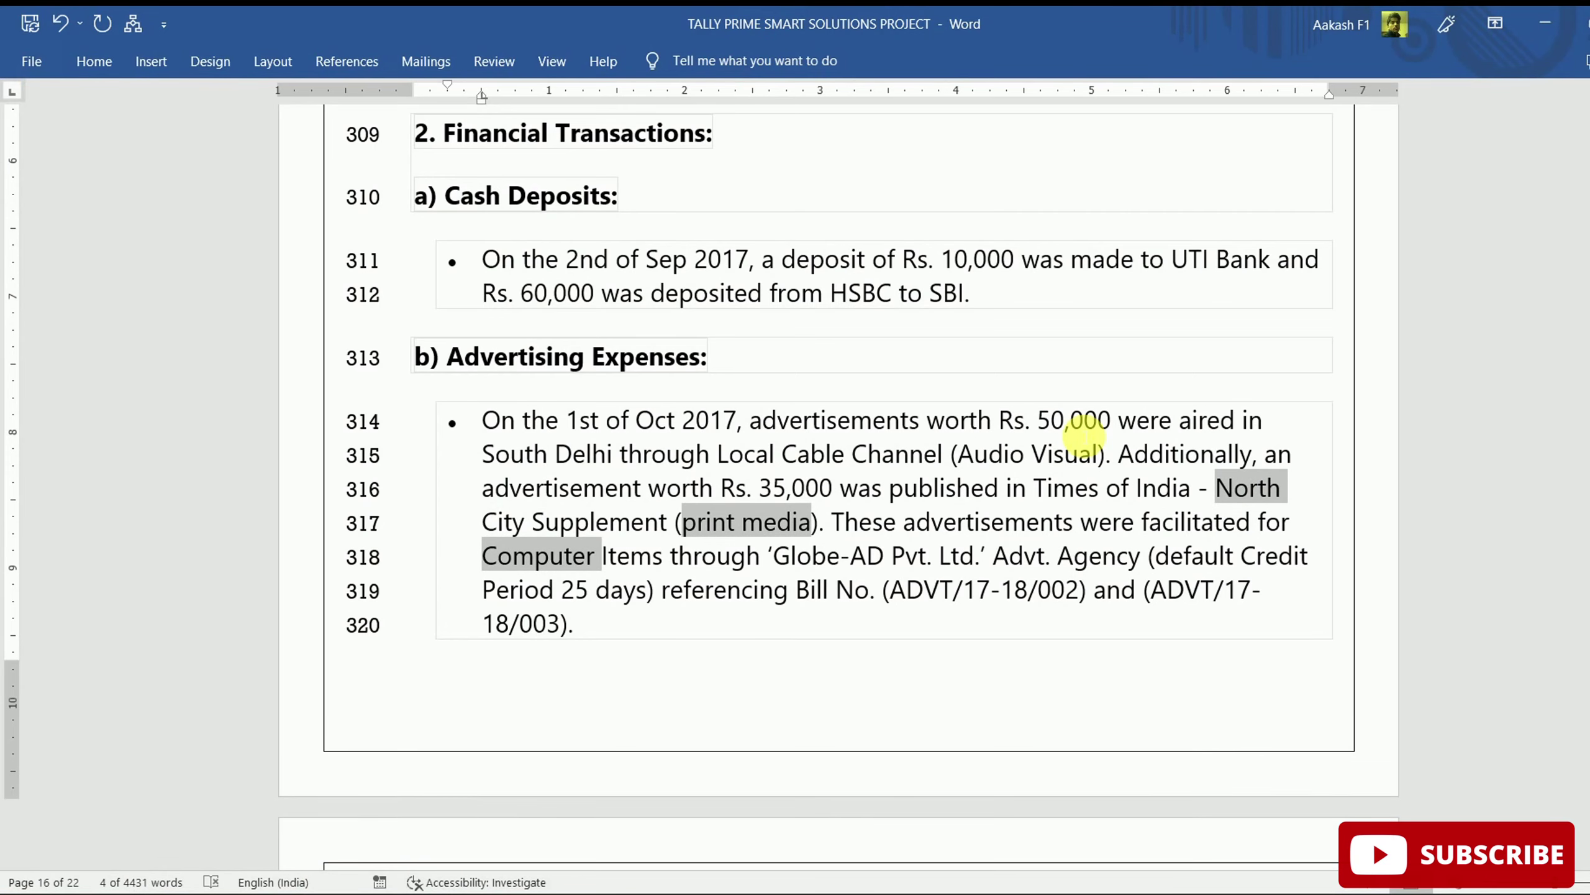
{"action": "key", "text": "alt+Tab"}
{"action": "key", "text": "Down"}
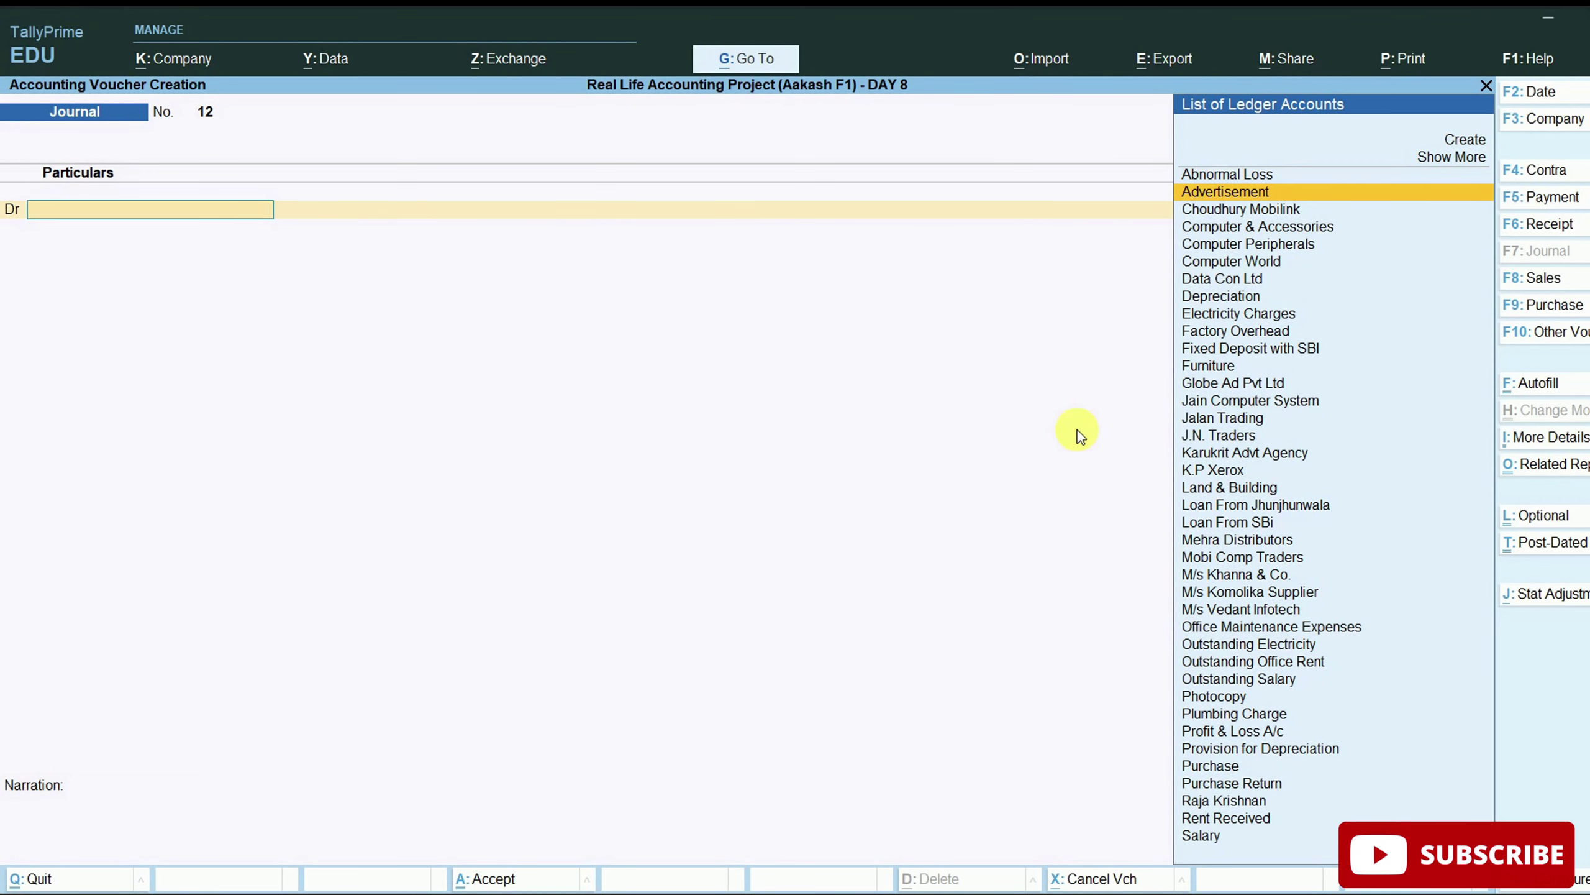
{"action": "key", "text": "Return"}
{"action": "type", "text": "35000"}
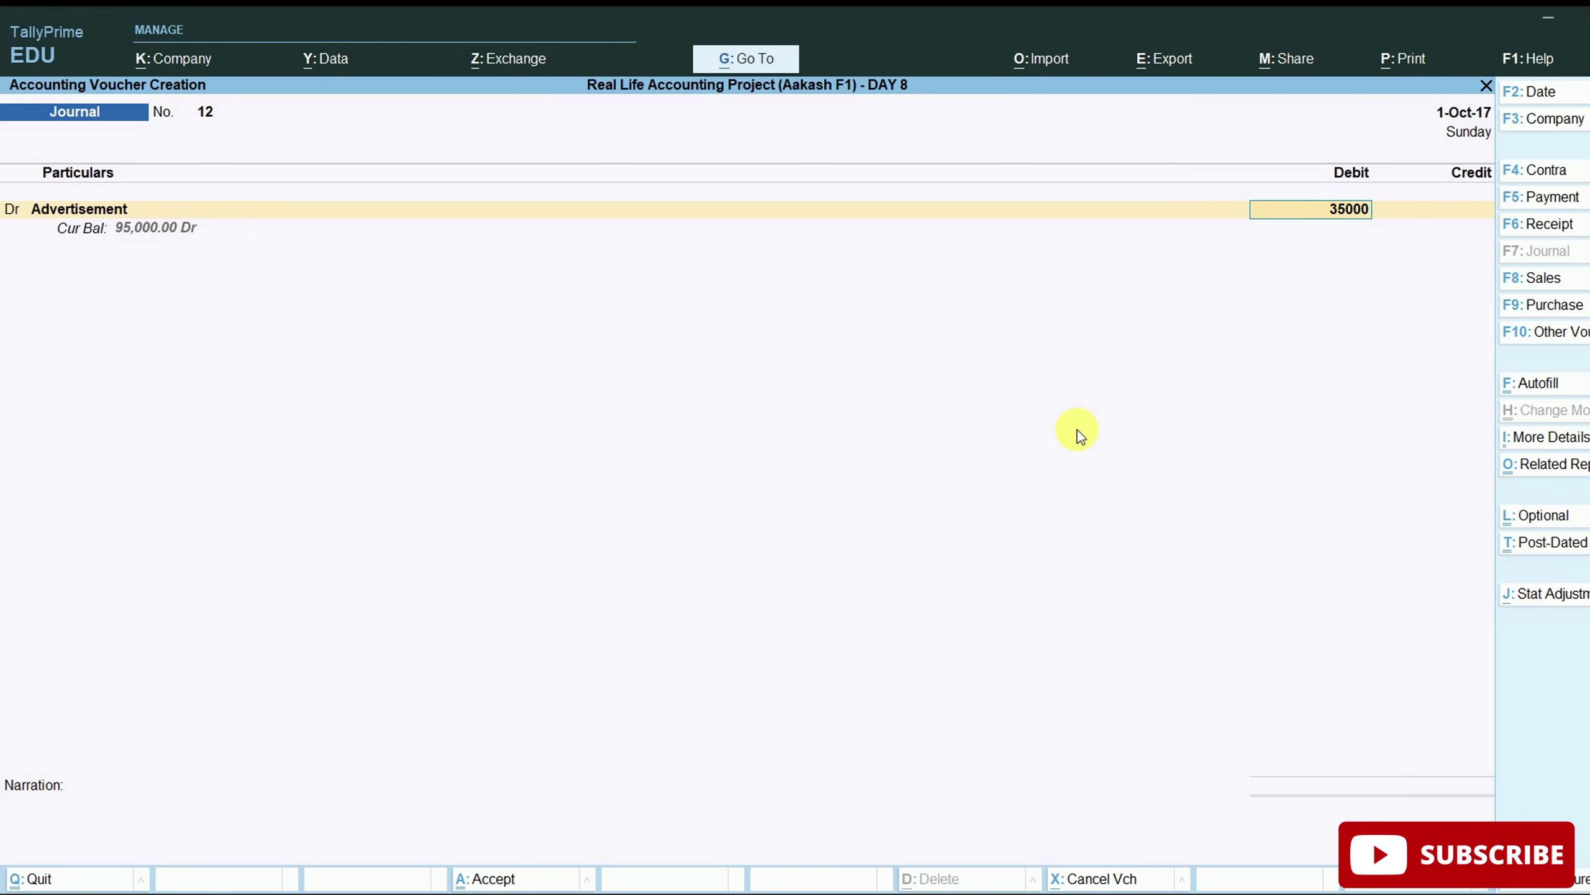
{"action": "key", "text": "Return"}
Allocate the 35,000 advertisement expense to cost category DELHI and cost centre Computer N.Delhi Print, as described in the Word brief.
{"action": "key", "text": "alt+Tab"}
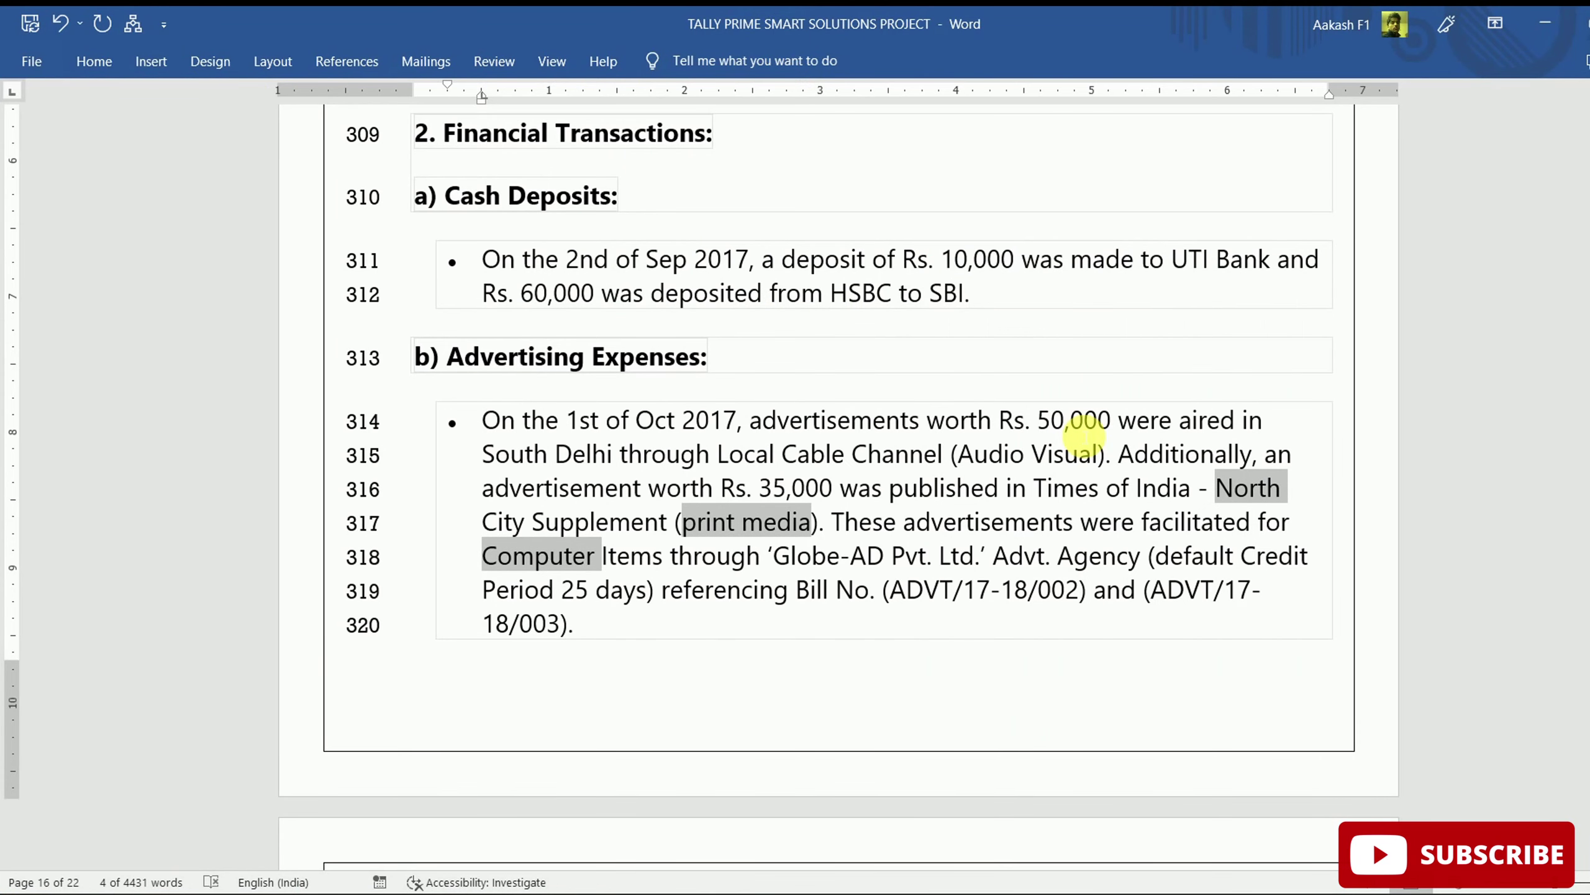
{"action": "key", "text": "alt+Tab"}
{"action": "key", "text": "Return"}
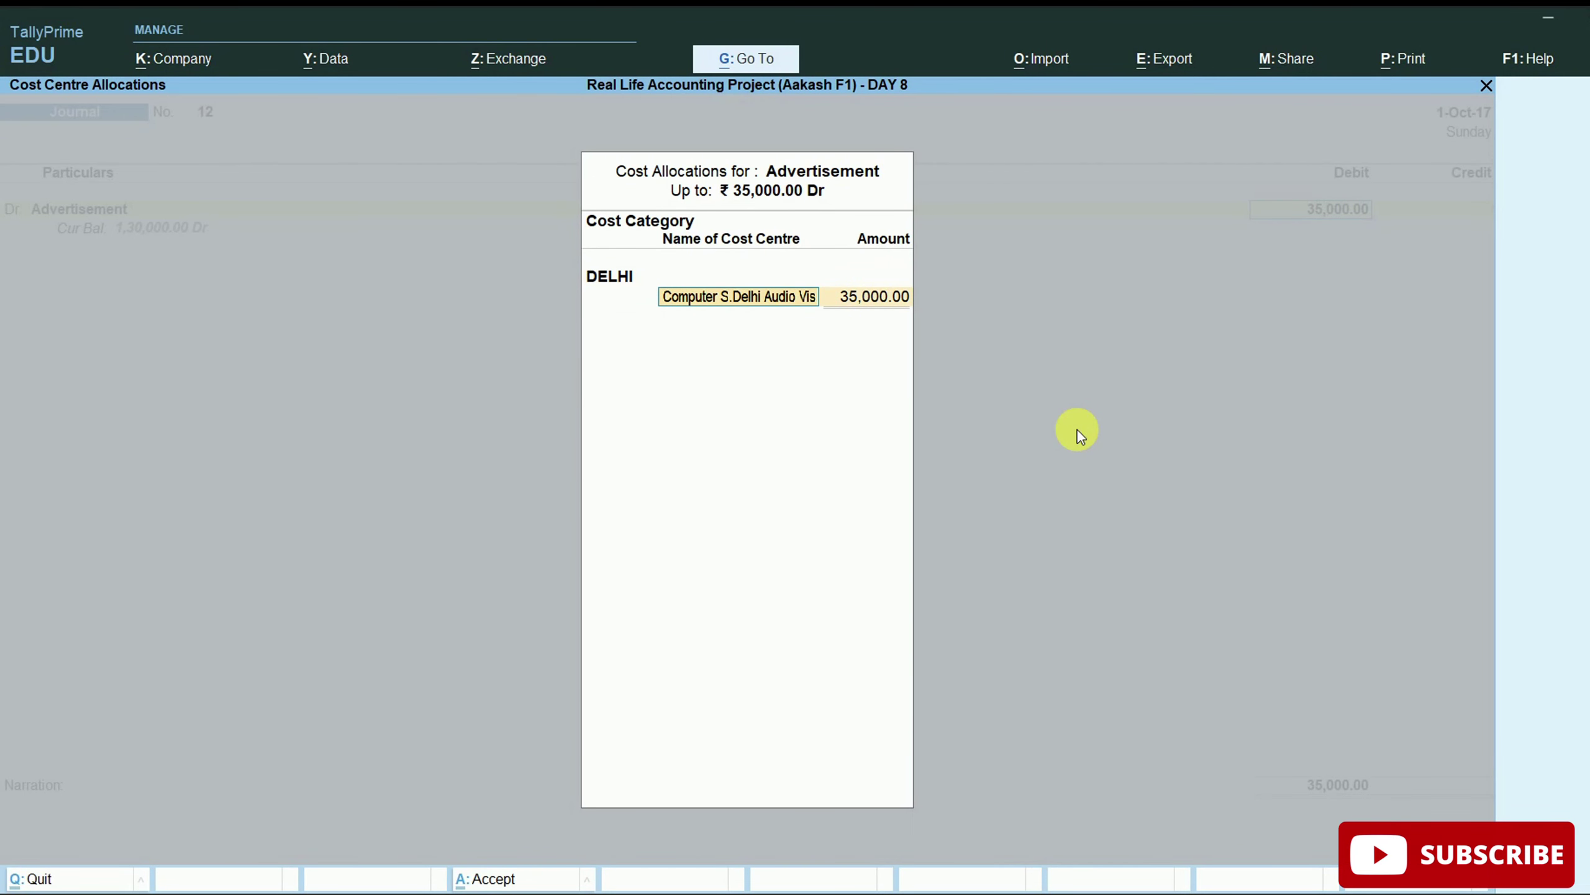
{"action": "type", "text": "Compu"}
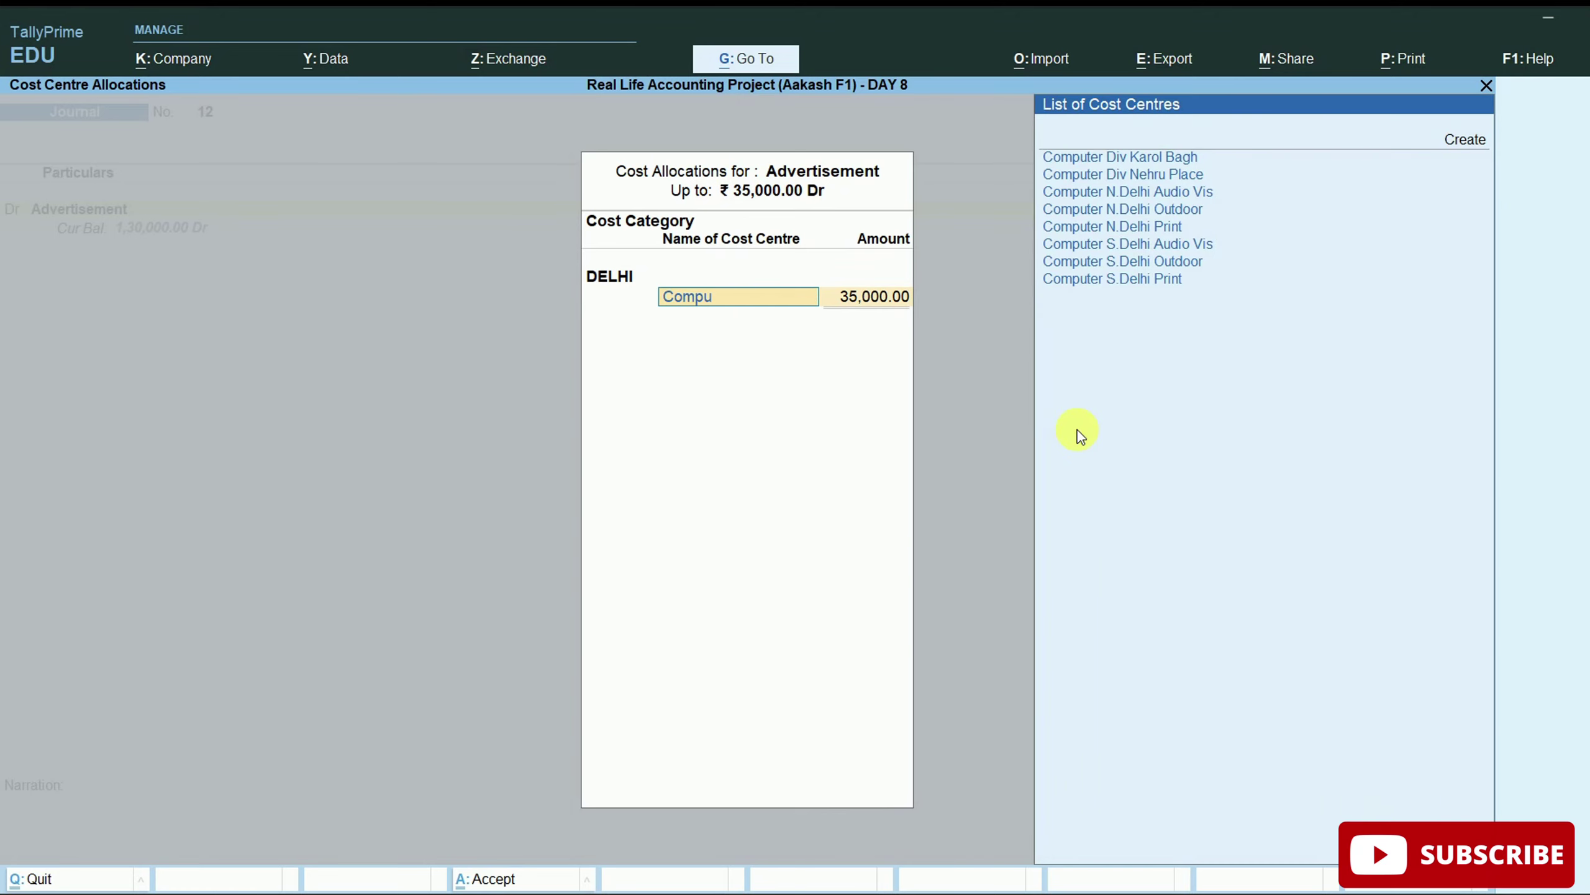
{"action": "key", "text": "Down"}
{"action": "key", "text": "Down"}
{"action": "key", "text": "Down"}
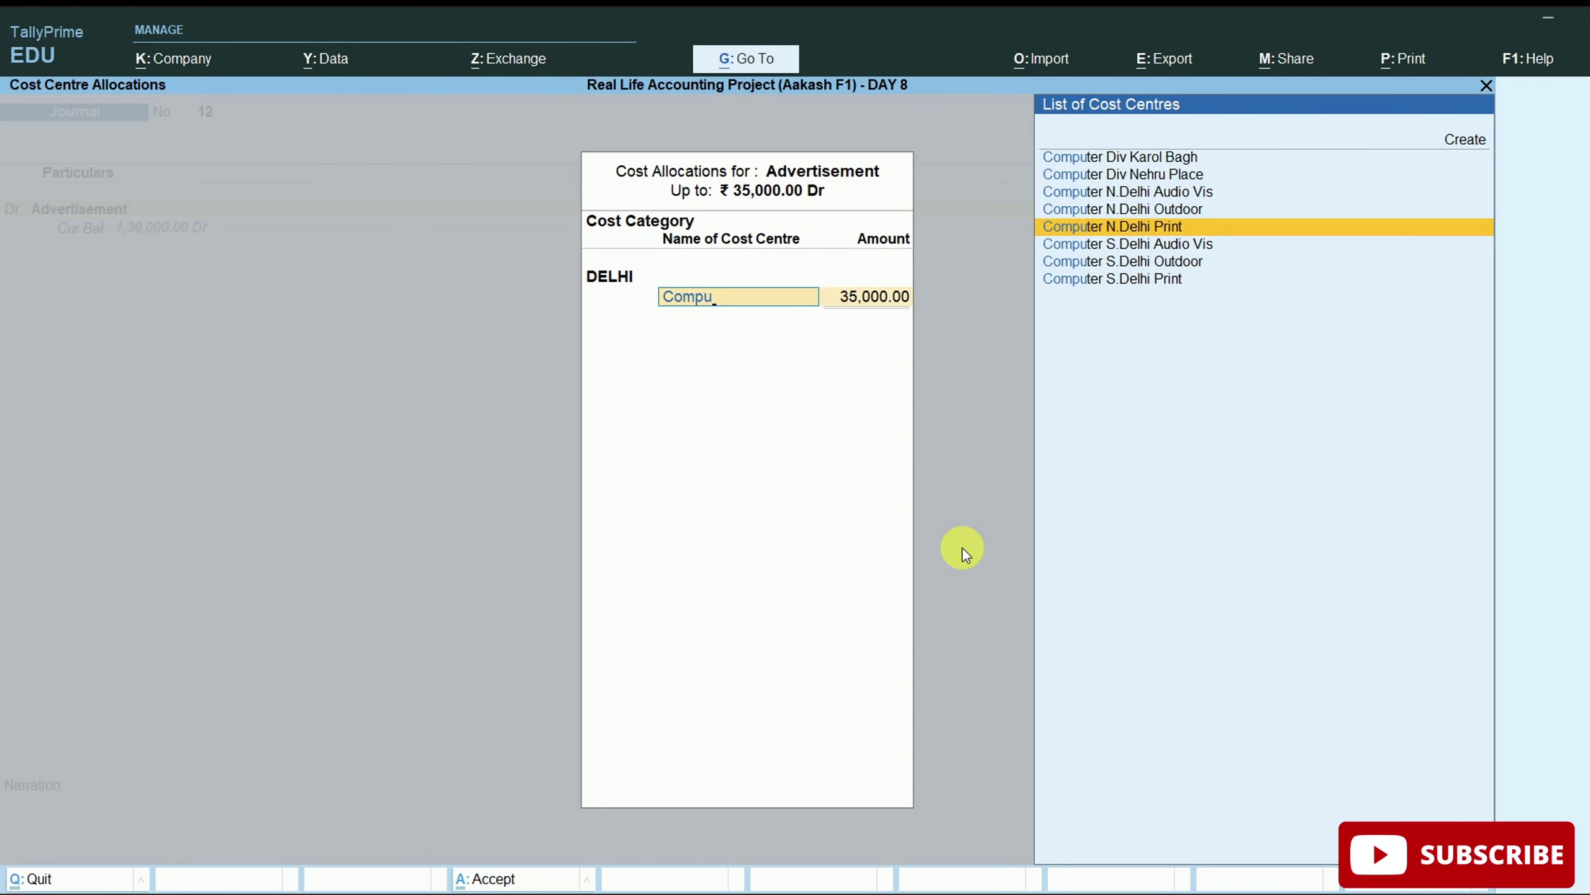
{"action": "key", "text": "Return"}
{"action": "key", "text": "Return"}
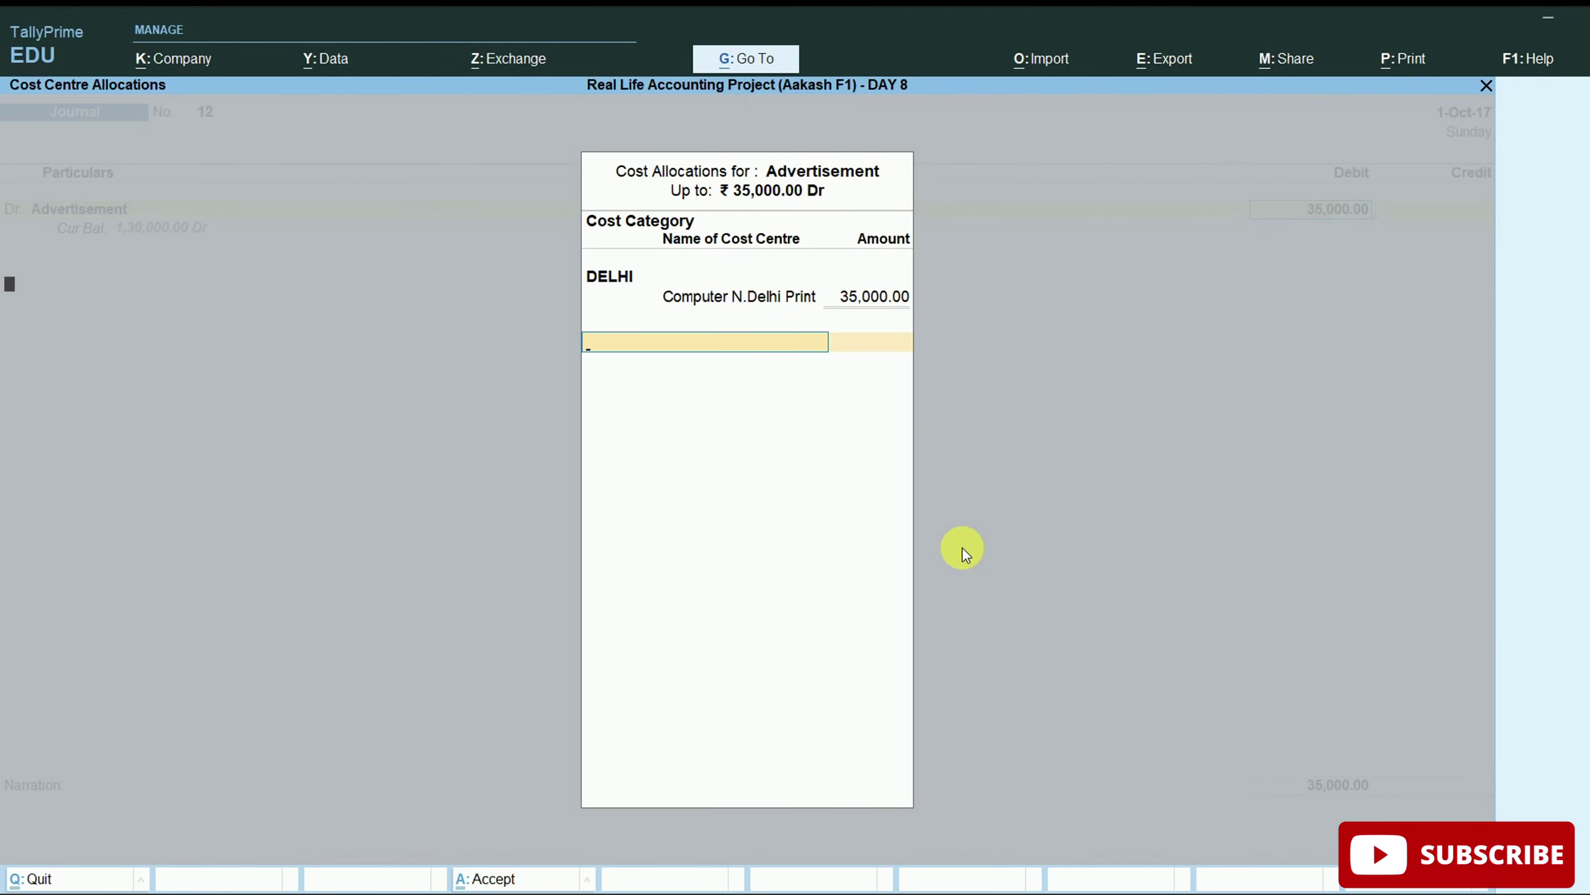
{"action": "key", "text": "Return"}
Credit Globe Ad Pvt Ltd with 35,000 and choose New Ref as the bill reference type.
{"action": "key", "text": "Return"}
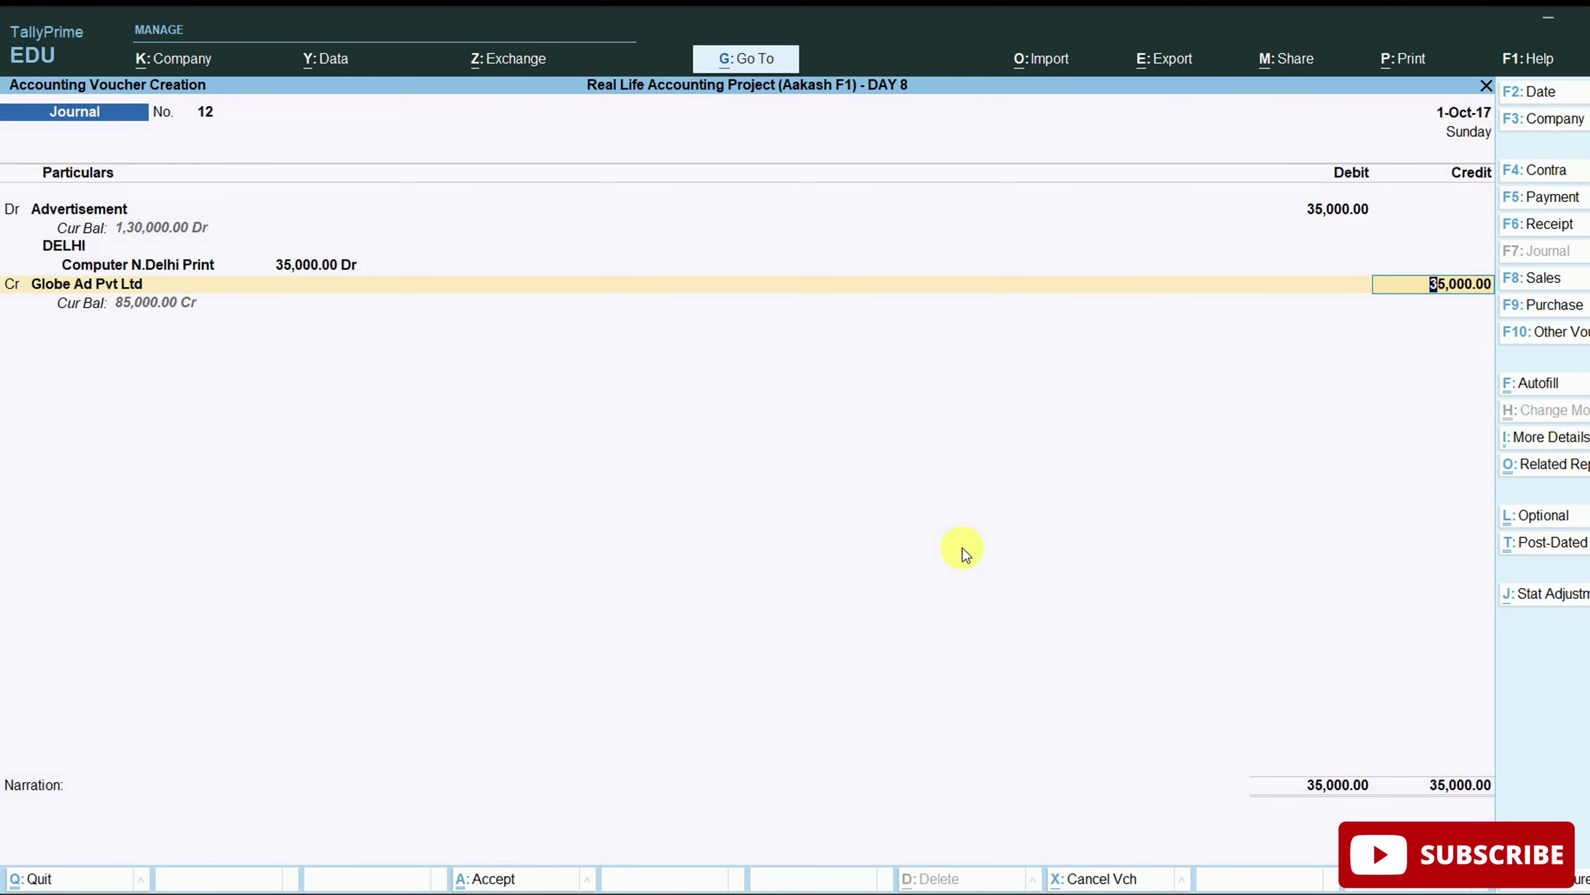
{"action": "key", "text": "Return"}
{"action": "key", "text": "Down"}
{"action": "key", "text": "Return"}
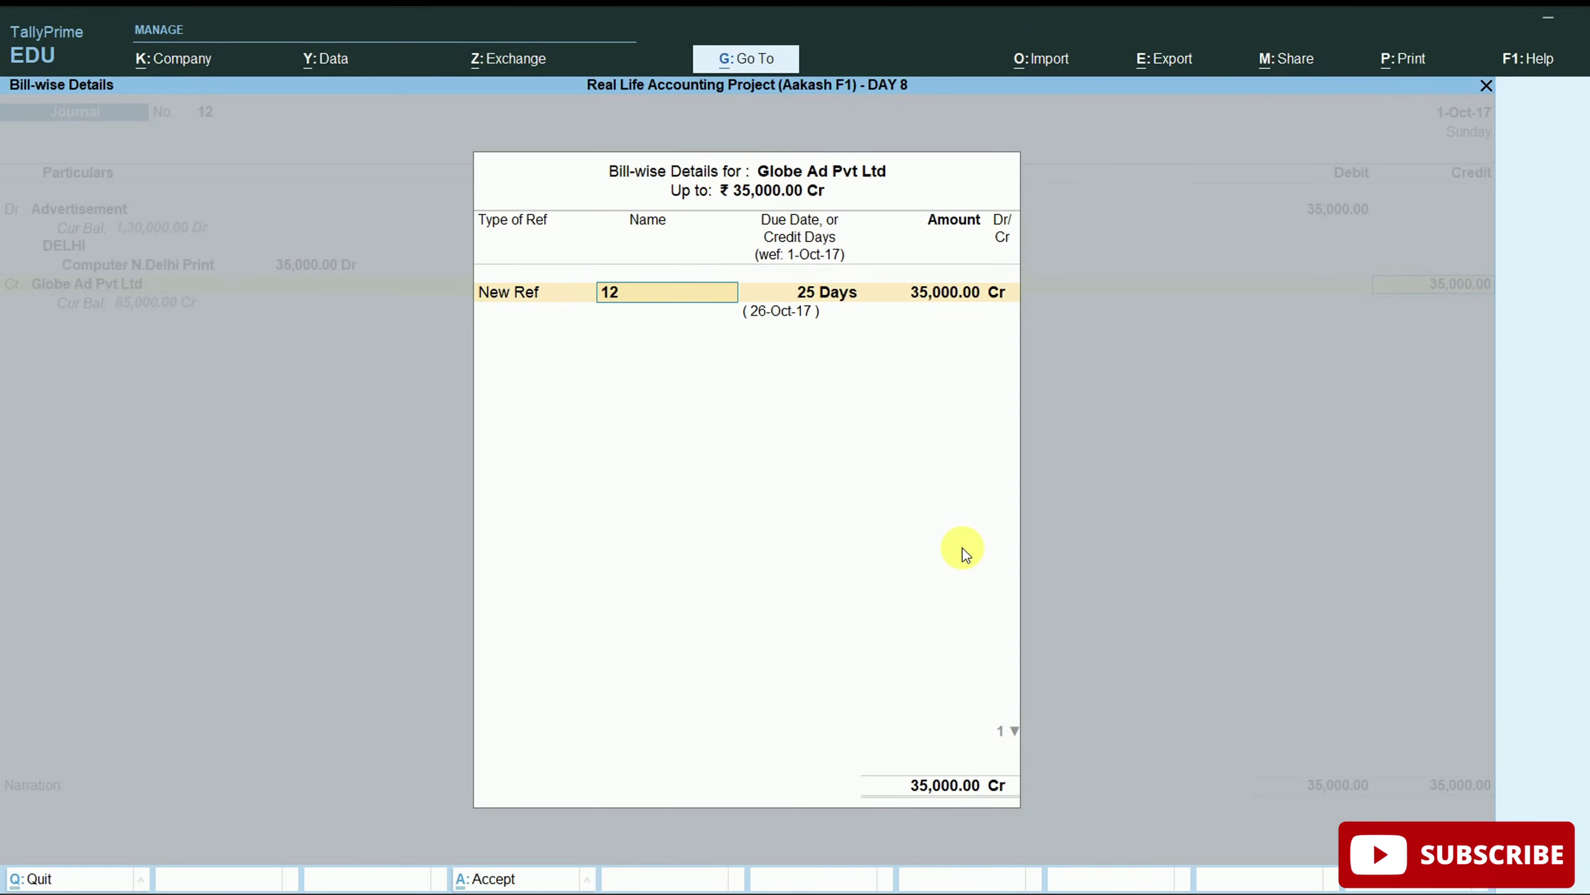
Copy bill number ADVT/17-18/003 from the Word brief as the new reference name, keeping the 25-day credit period and 35,000 amount.
{"action": "key", "text": "alt+Tab"}
{"action": "left_click", "coordinate": [1161, 592]}
{"action": "left_click_drag", "start_coordinate": [1162, 592], "coordinate": [563, 626]}
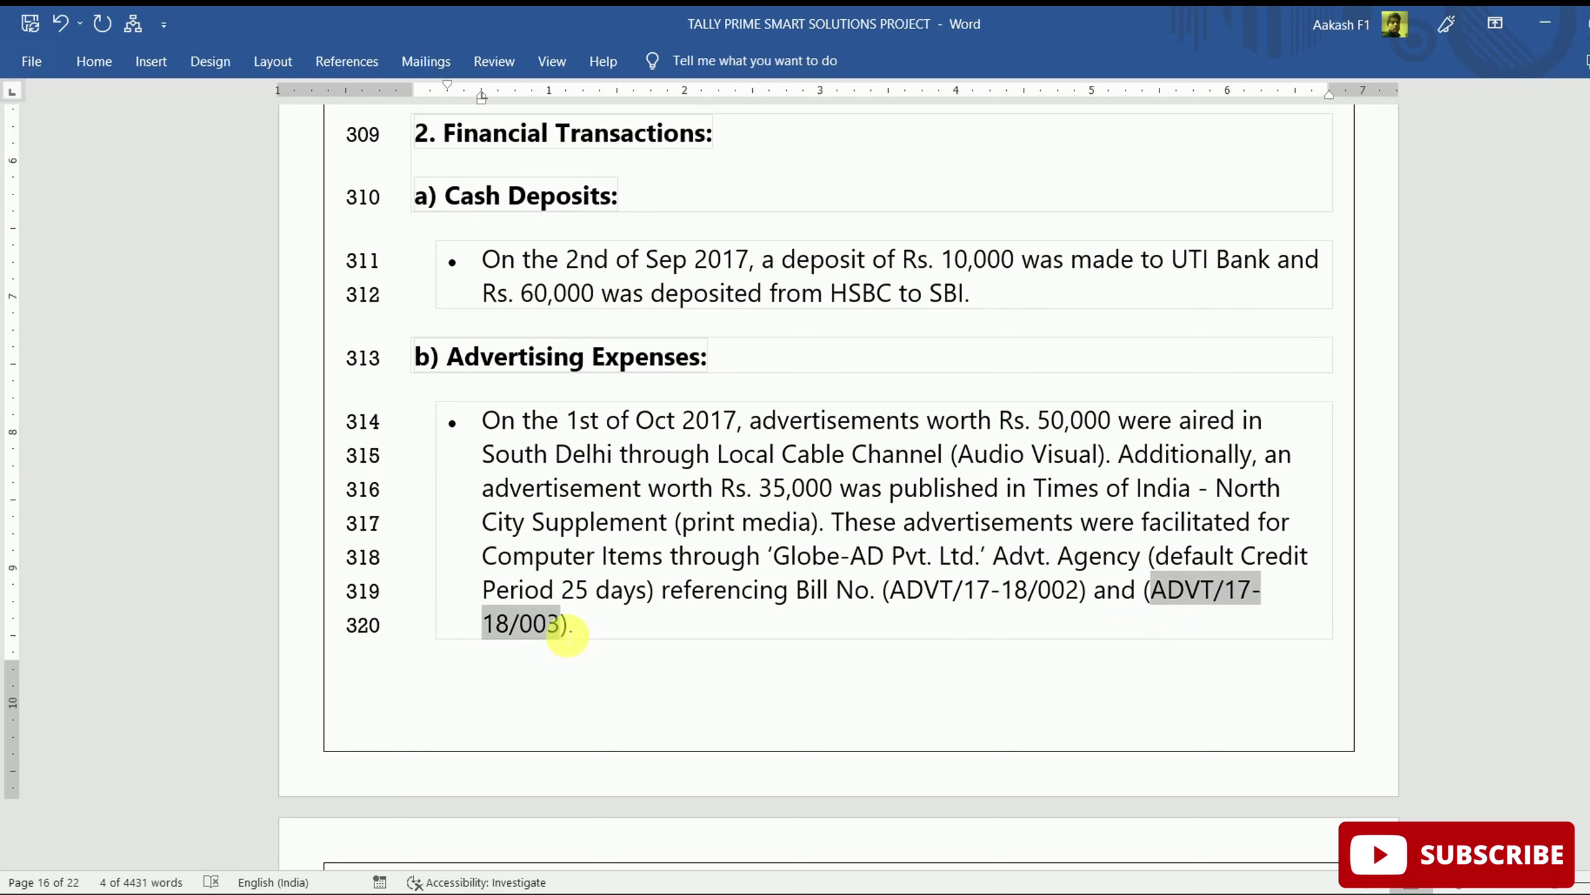
{"action": "key", "text": "ctrl+c"}
{"action": "key", "text": "alt+Tab"}
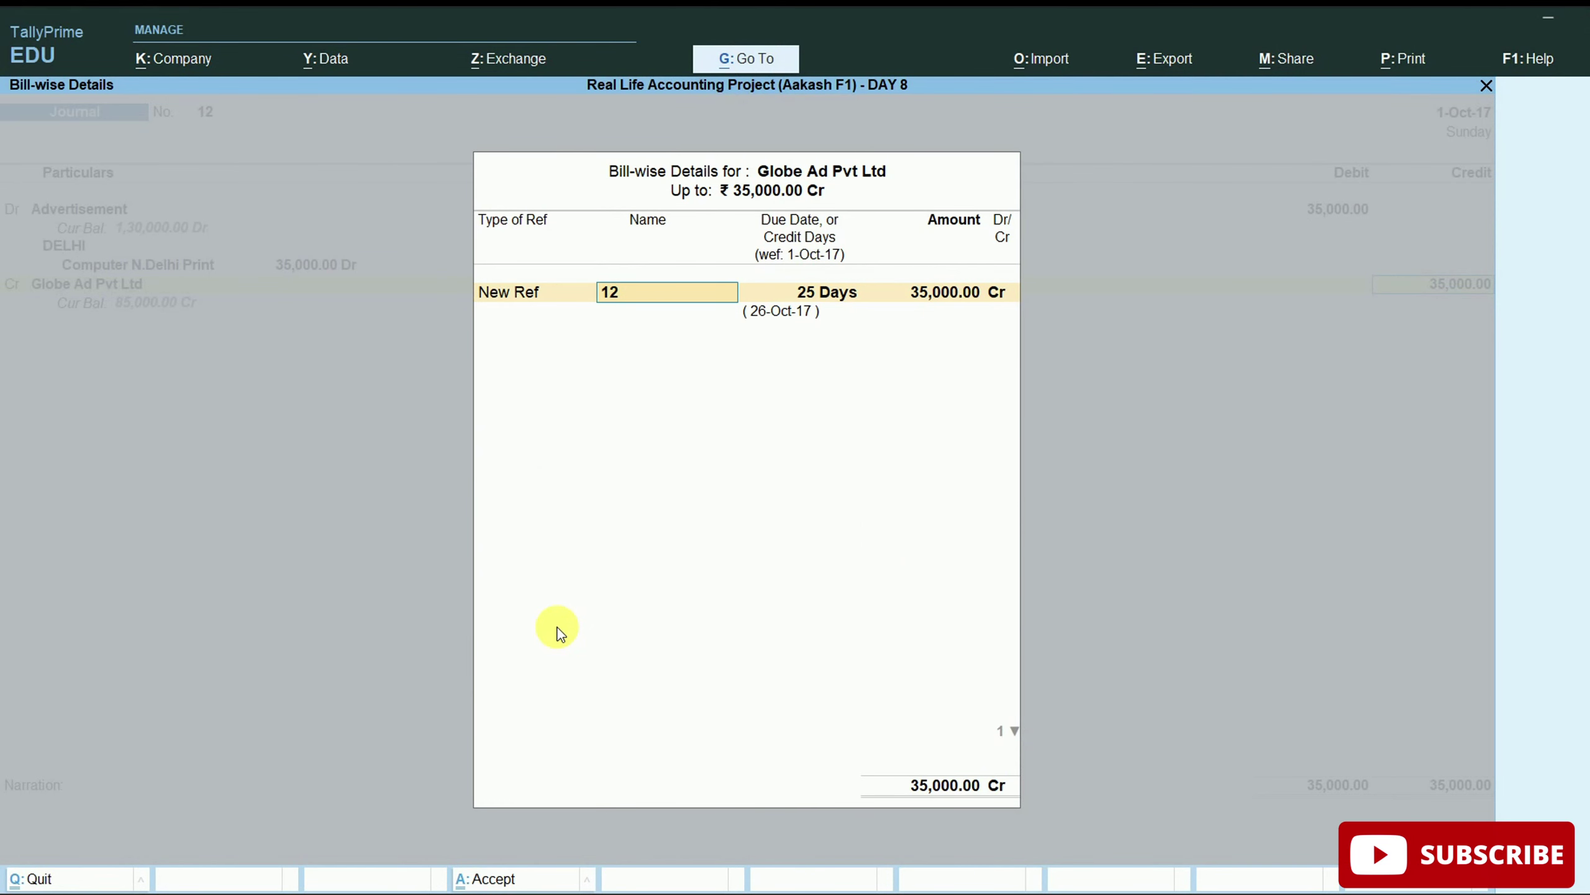
{"action": "key", "text": "ctrl+alt+v"}
{"action": "key", "text": "Return"}
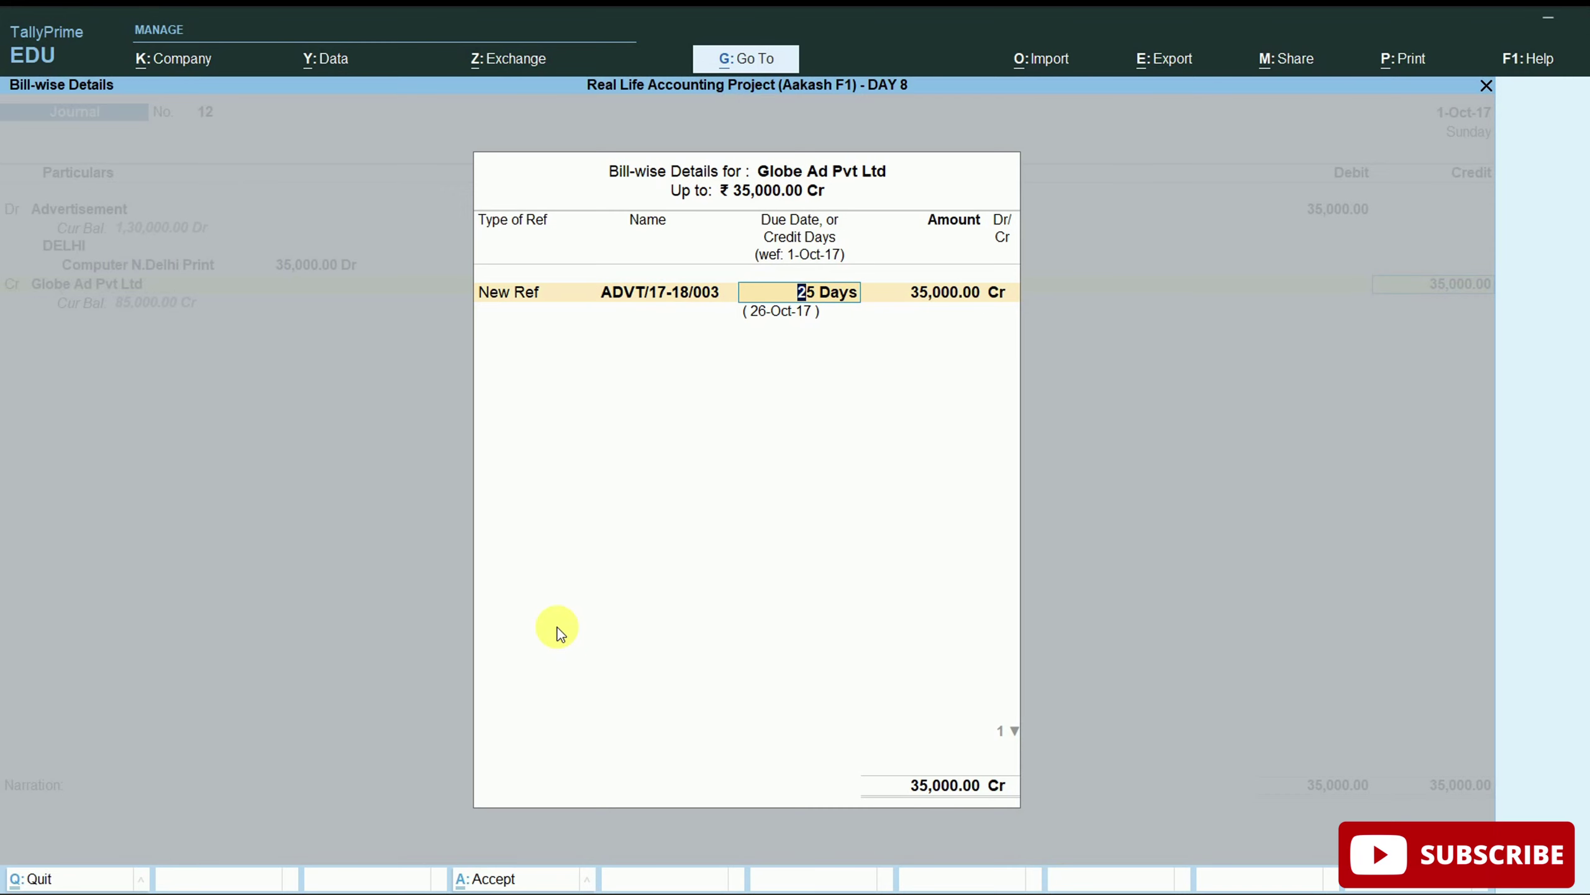
{"action": "key", "text": "Return"}
{"action": "key", "text": "Return"}
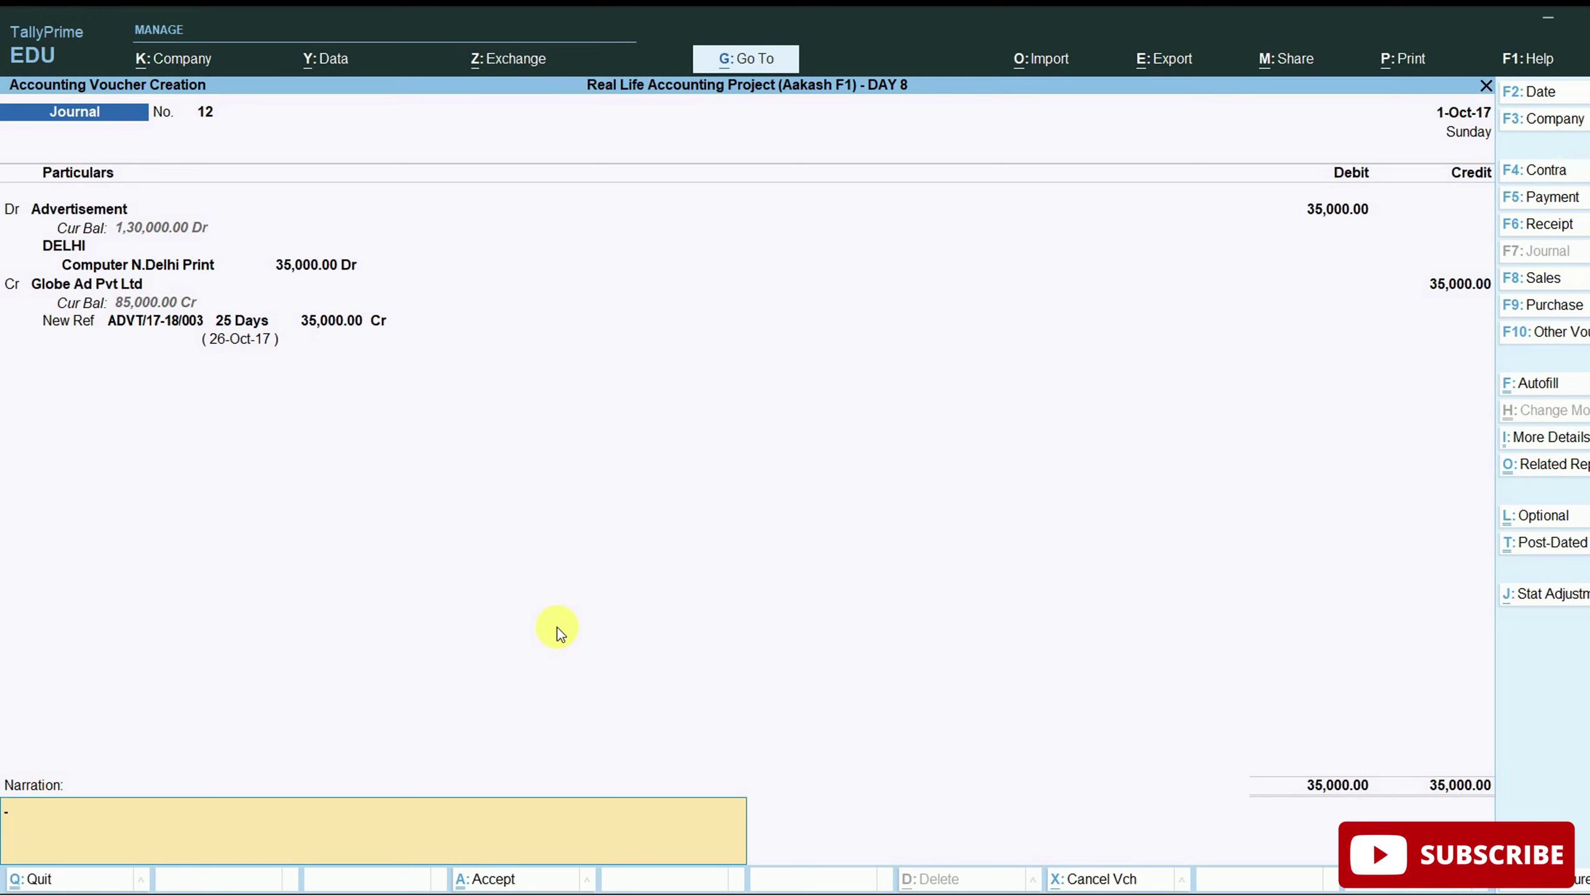
Reuse the narration "Being advertisement made." and accept the 35,000 journal voucher.
{"action": "key", "text": "ctrl"}
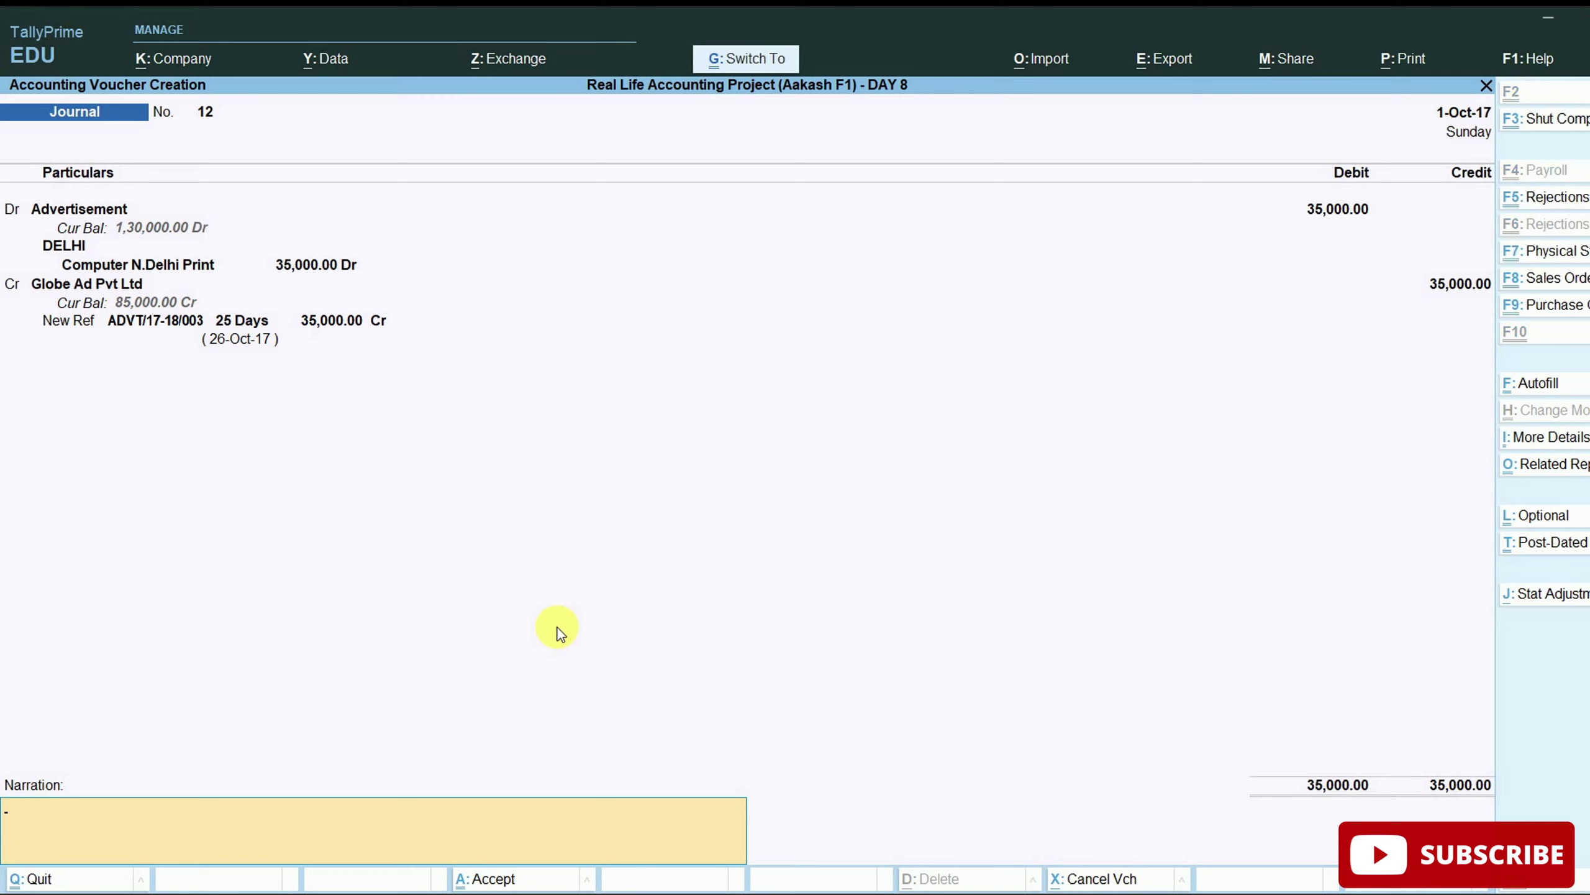
{"action": "key", "text": "ctrl+r"}
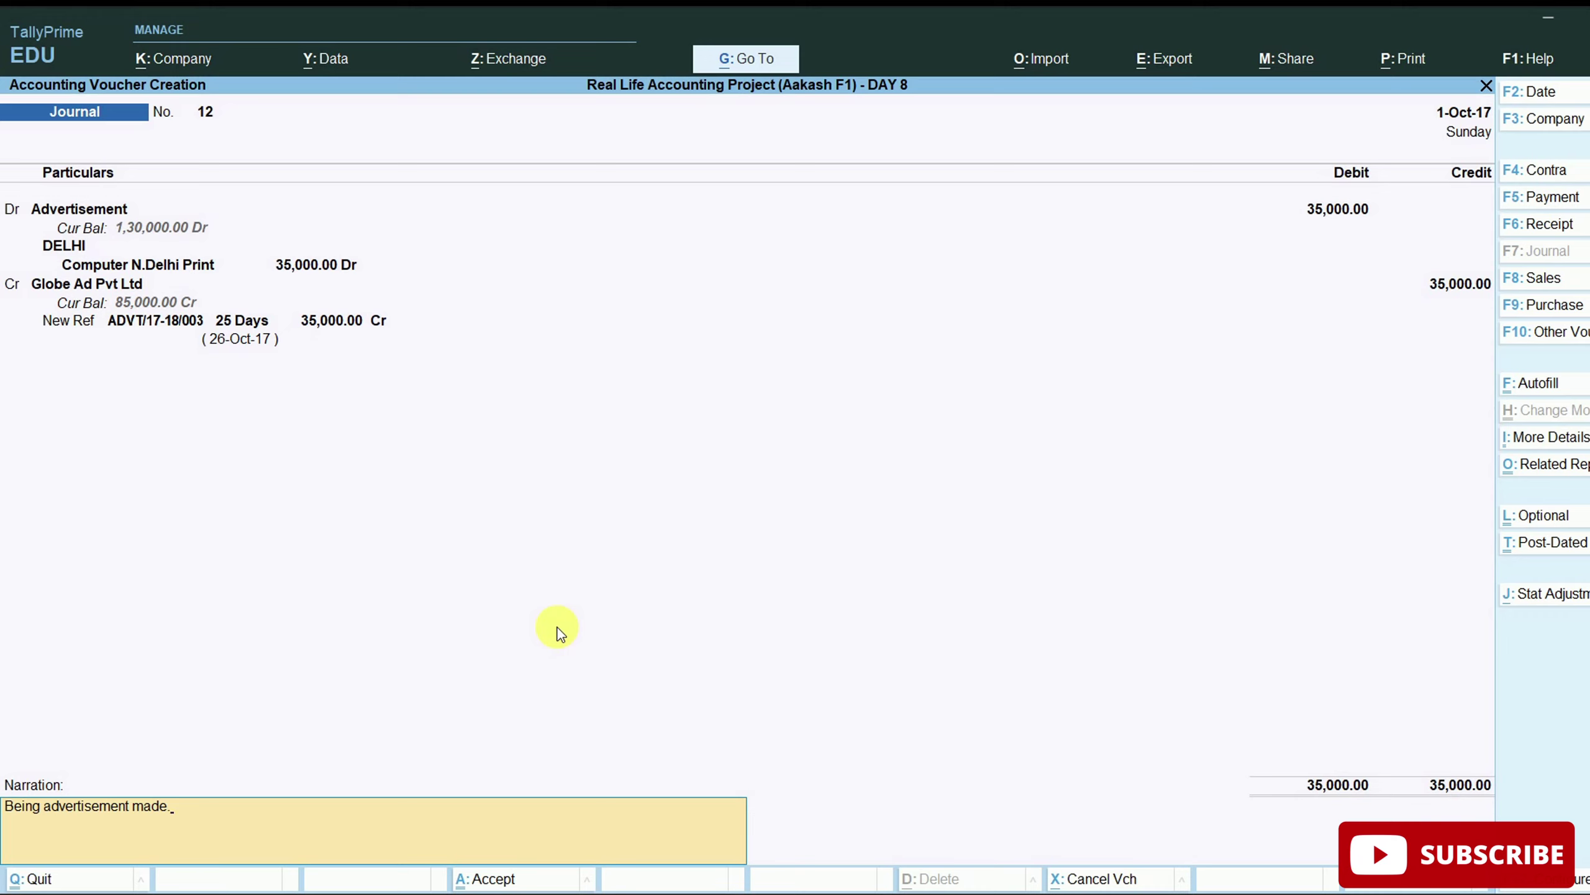
{"action": "key", "text": "Return"}
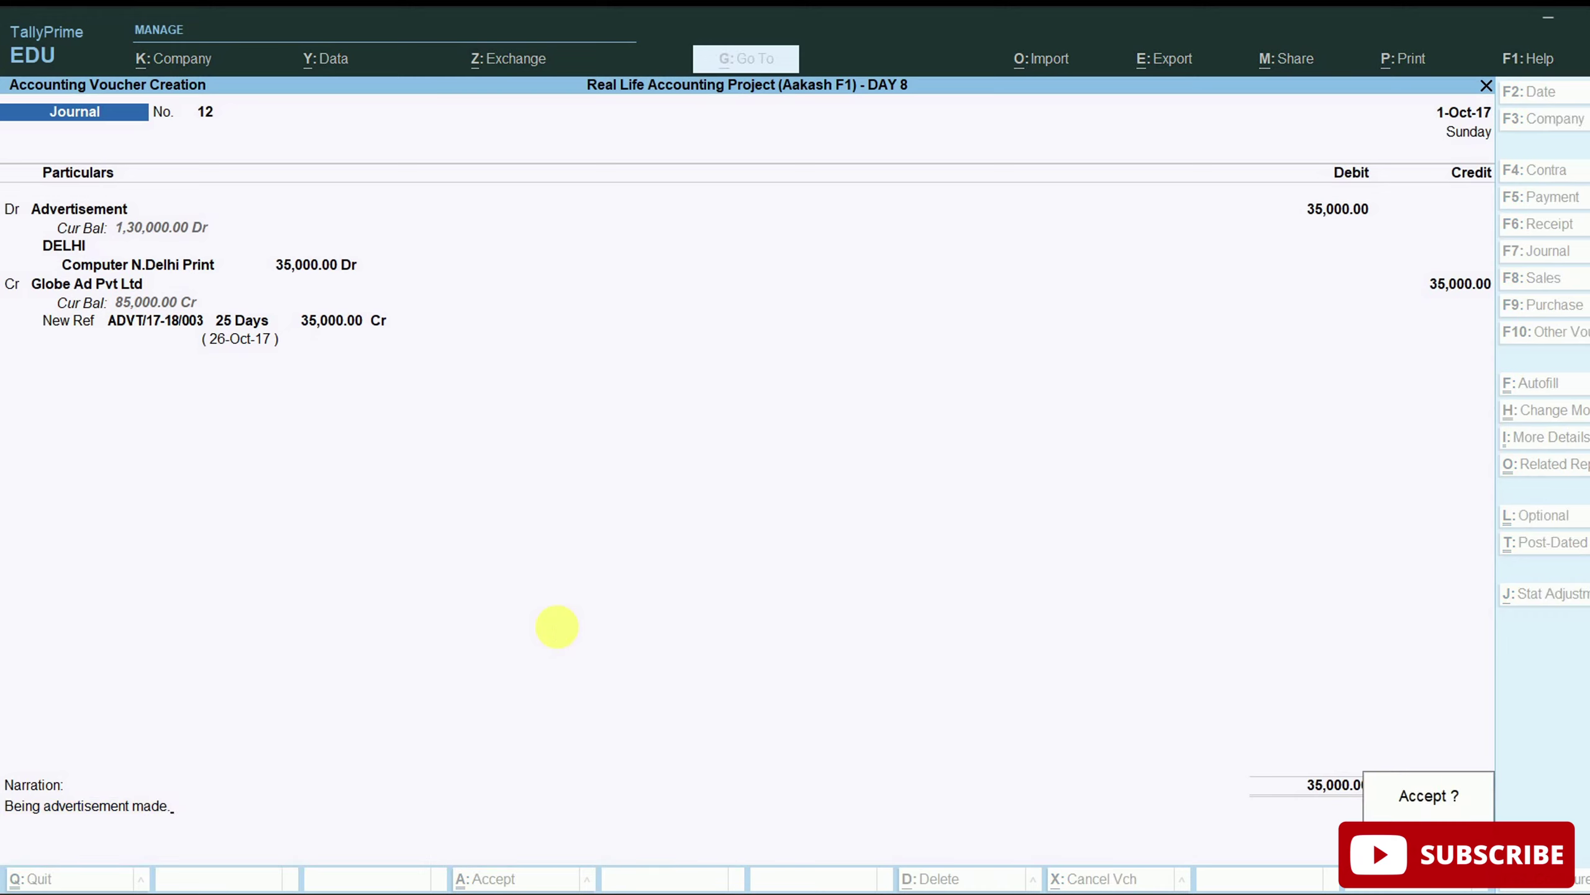
{"action": "key", "text": "Return"}
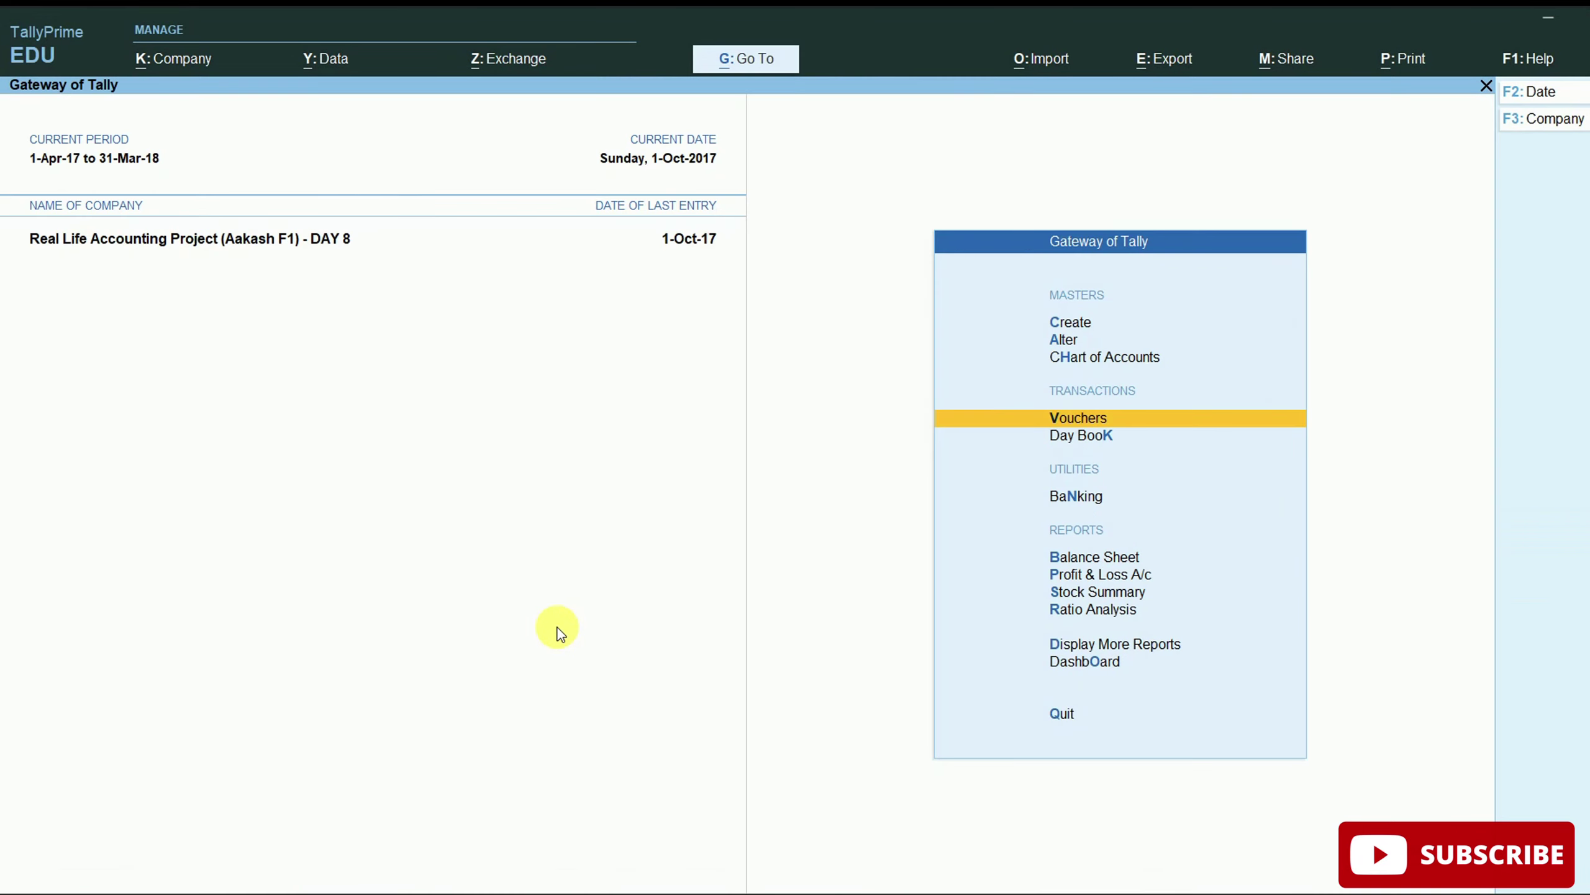
Review the Advertisement expense in the detailed Profit & Loss A/c and its ledger monthly summary.
{"action": "left_click", "coordinate": [1102, 581]}
{"action": "key", "text": "alt+F5"}
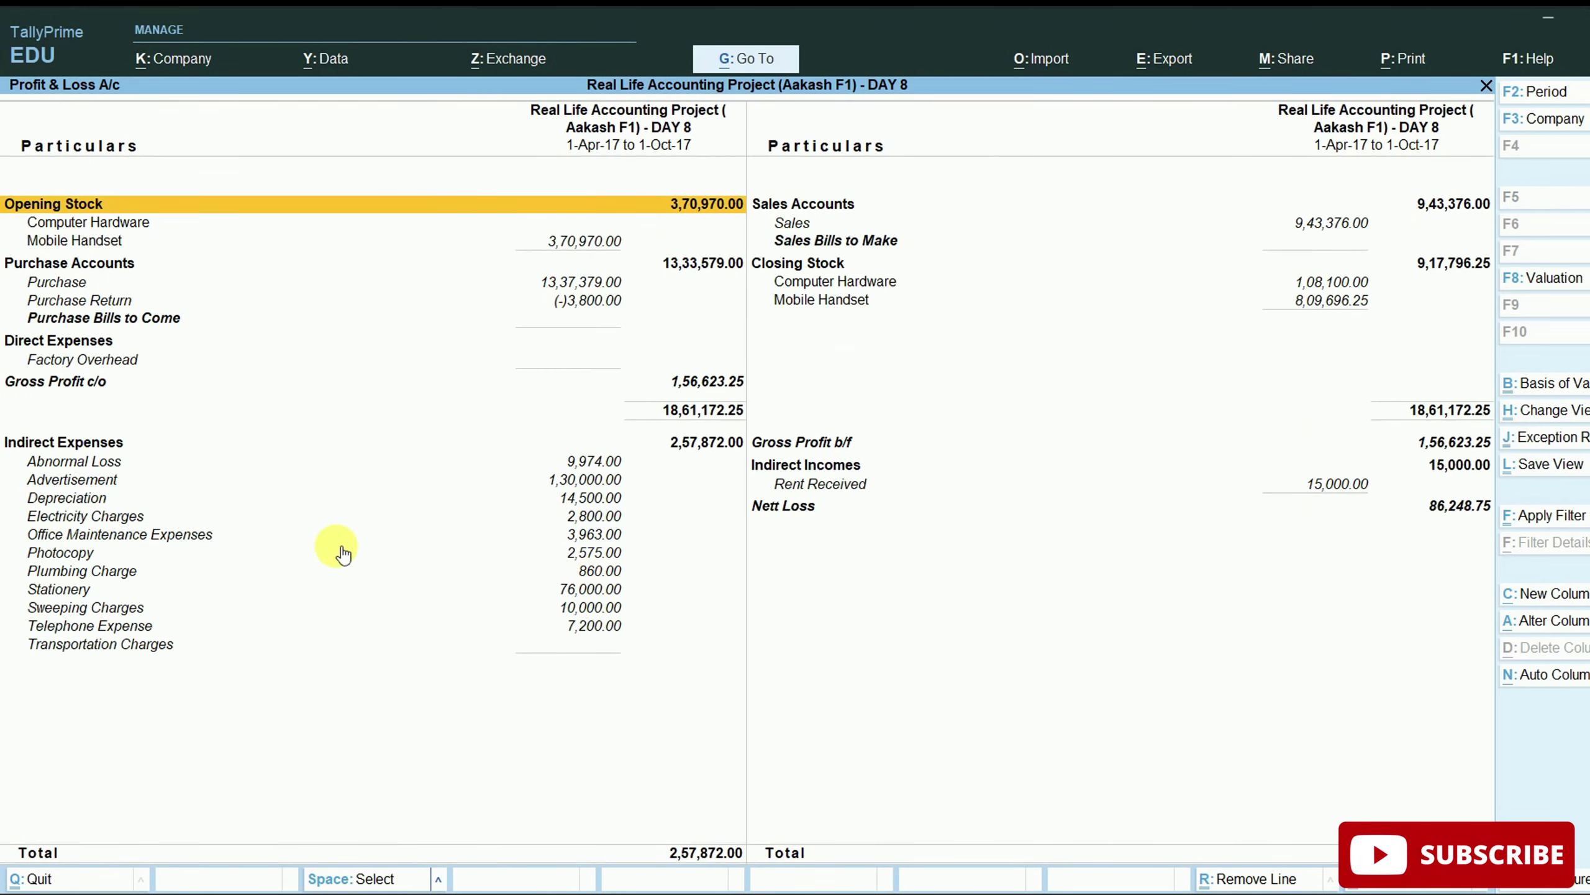
{"action": "left_click", "coordinate": [118, 479]}
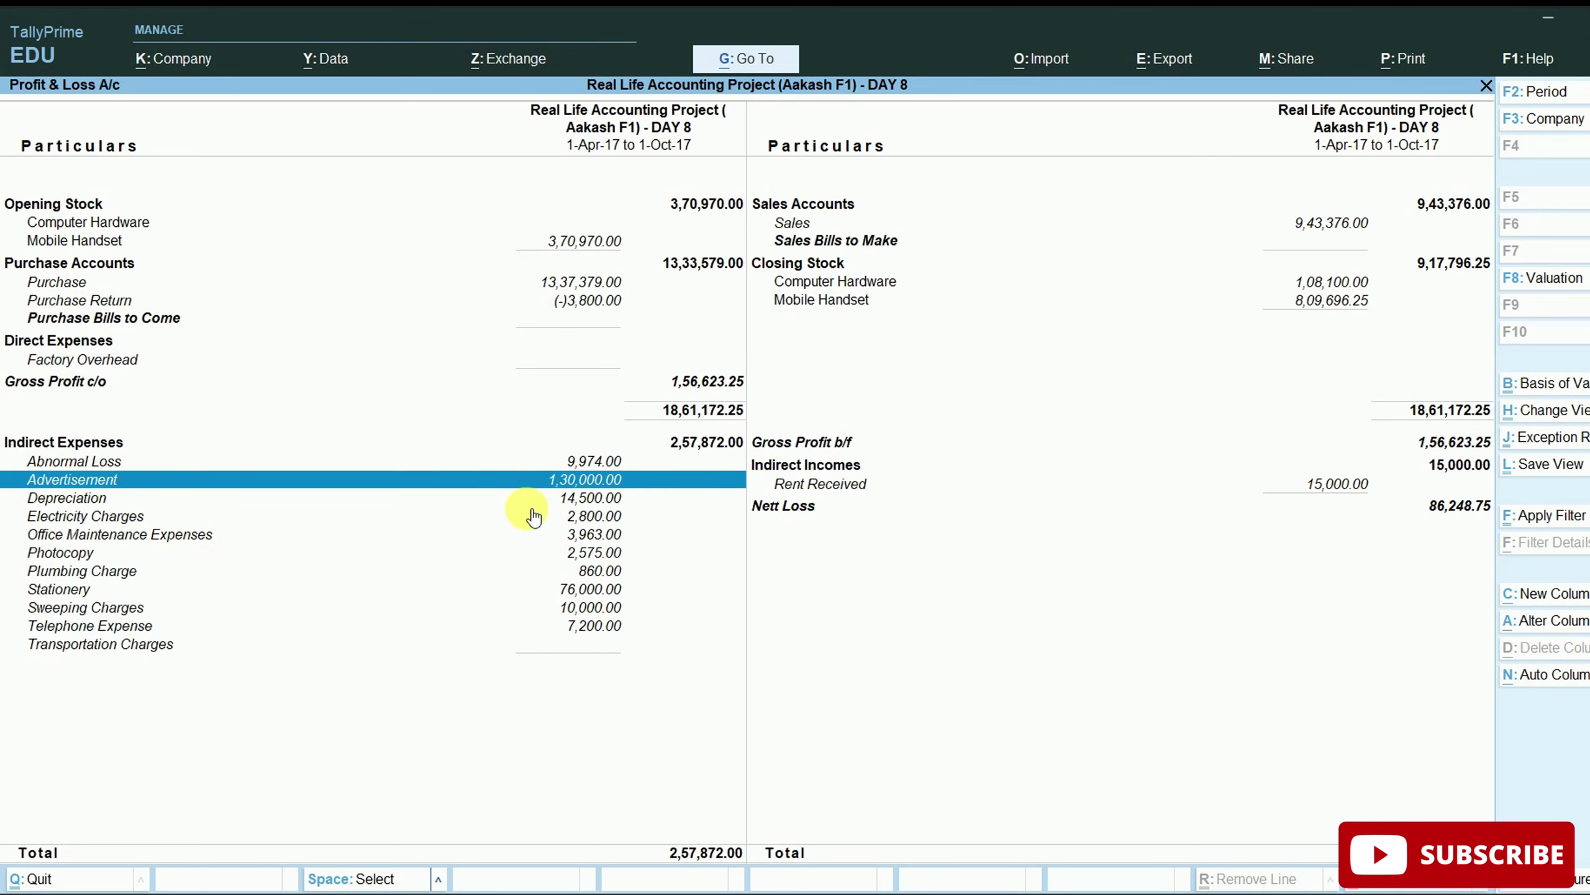
{"action": "left_click", "coordinate": [547, 483]}
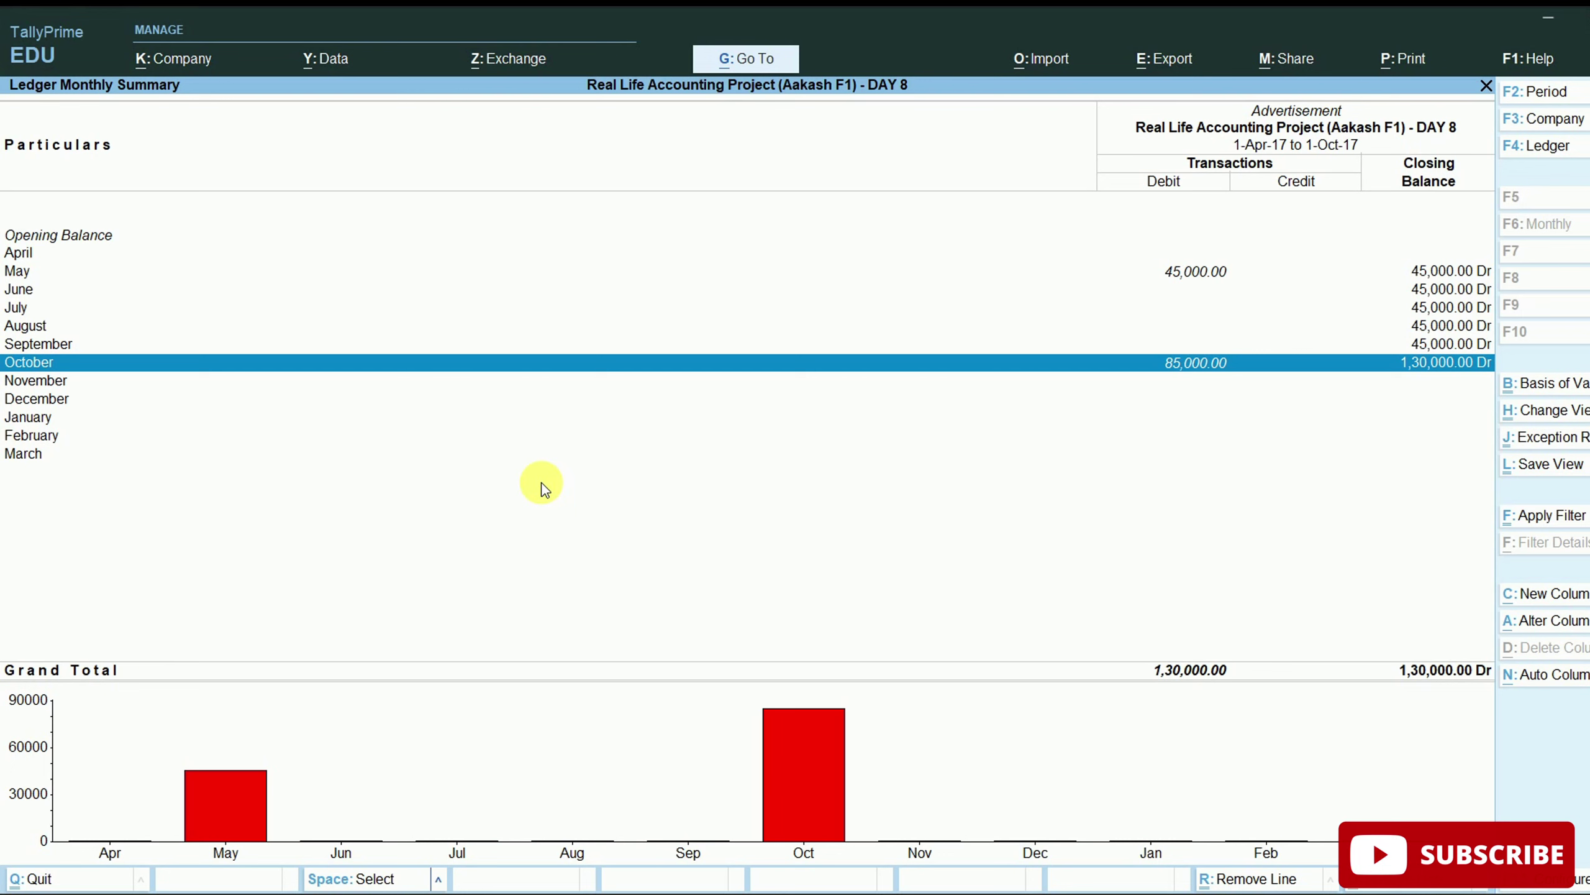
{"action": "key", "text": "Escape"}
{"action": "key", "text": "Escape"}
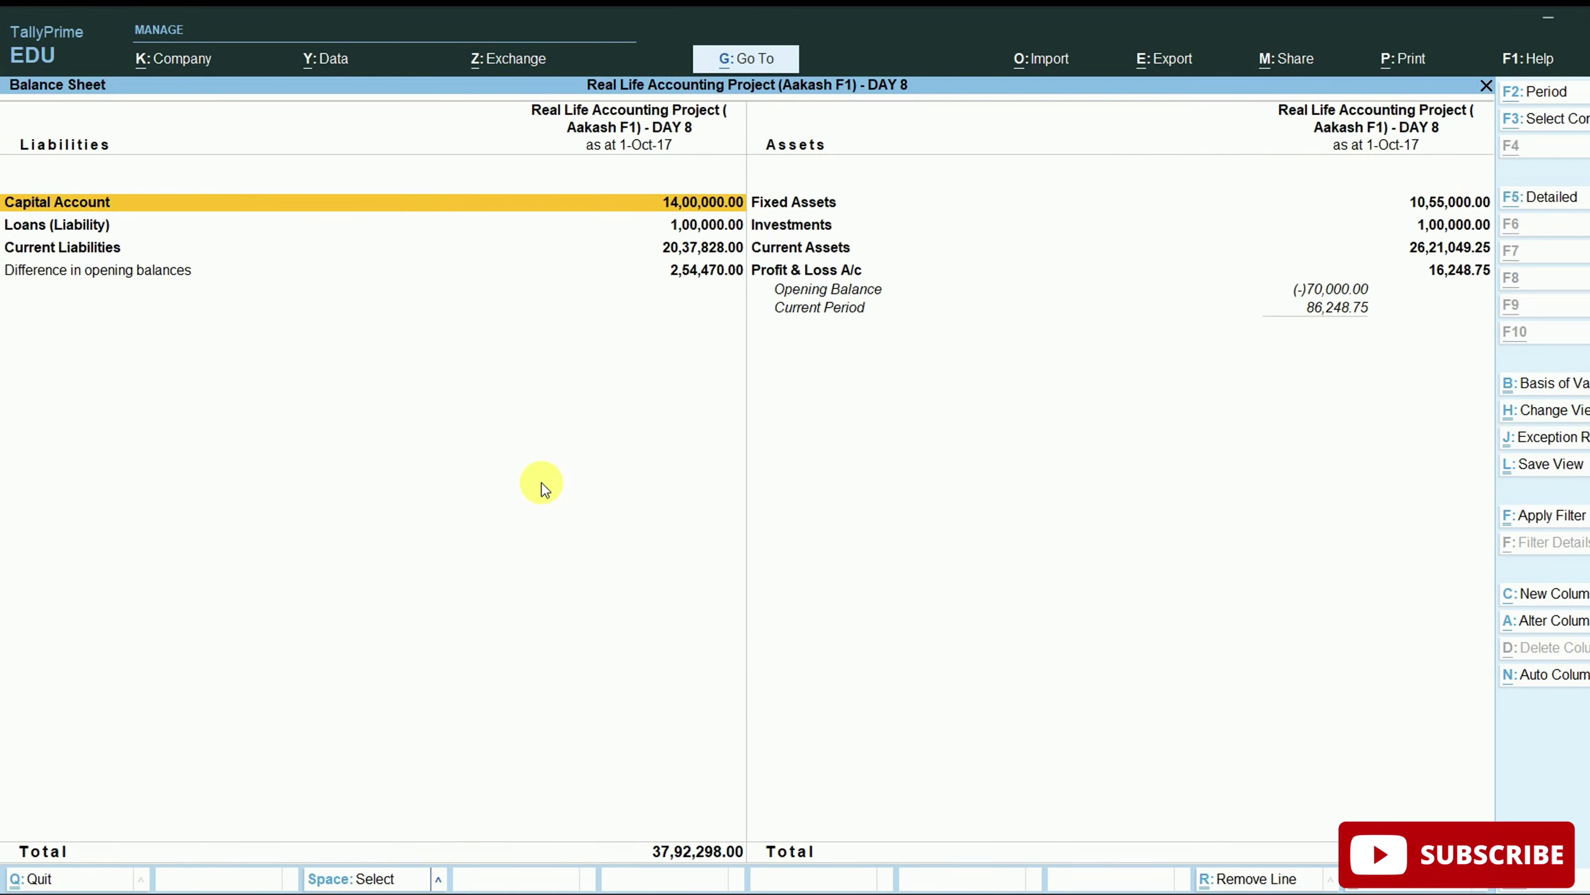
Examine Globe Ad Pvt Ltd's balance under Sundry Creditors in the detailed Balance Sheet.
{"action": "key", "text": "alt+F5"}
{"action": "key", "text": "Down"}
{"action": "key", "text": "Down"}
{"action": "key", "text": "Down"}
{"action": "key", "text": "Down"}
{"action": "key", "text": "Down"}
{"action": "key", "text": "Down"}
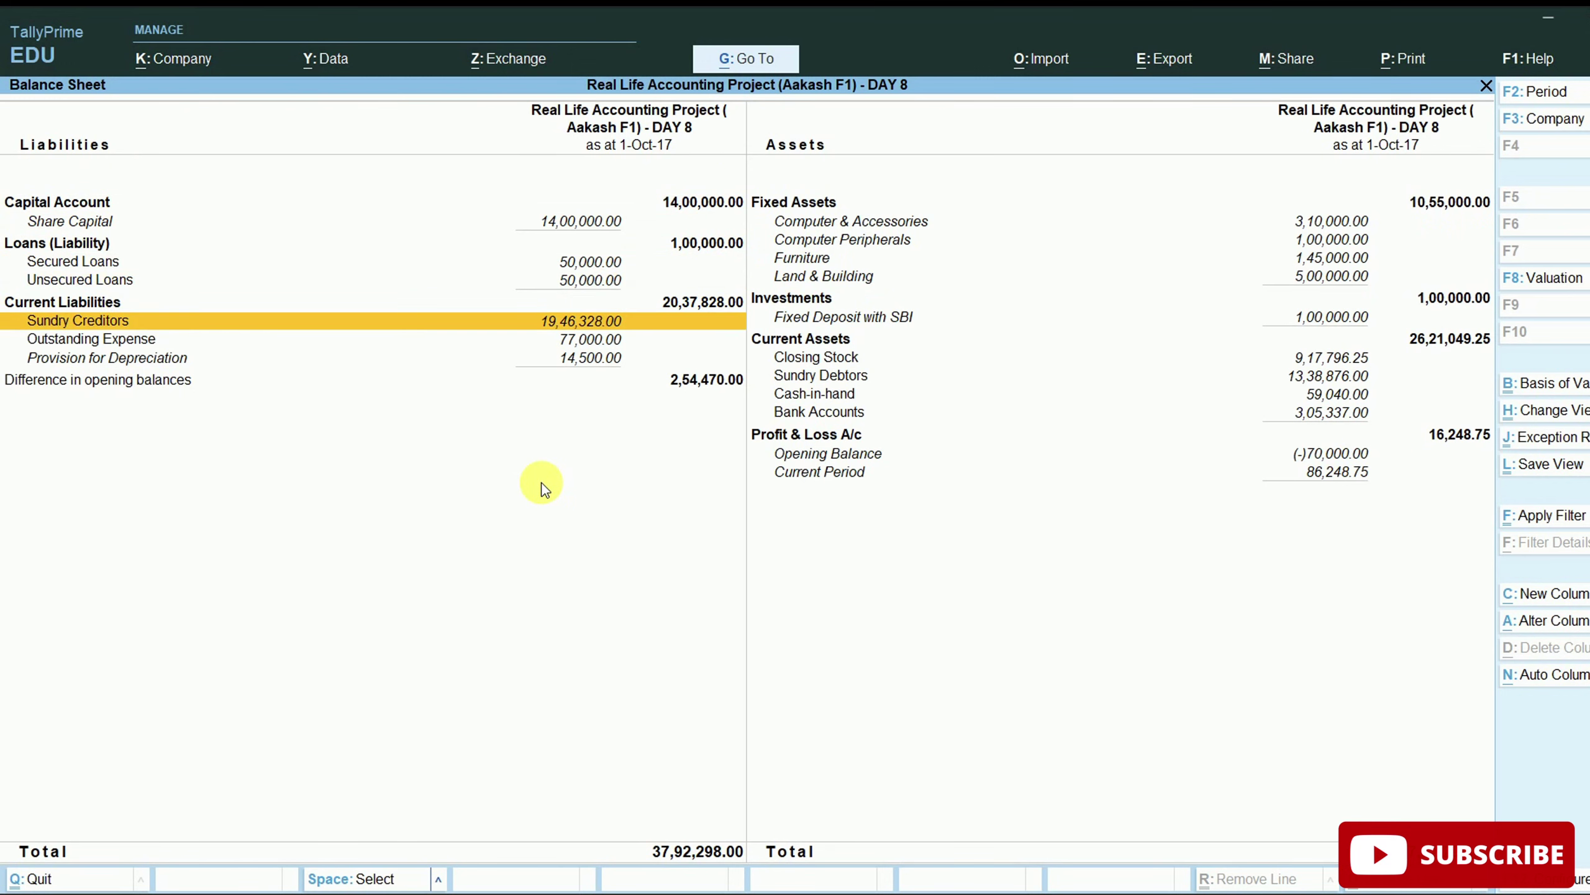
{"action": "key", "text": "Return"}
{"action": "key", "text": "Down"}
{"action": "key", "text": "Down"}
{"action": "key", "text": "Down"}
{"action": "key", "text": "Down"}
{"action": "key", "text": "Down"}
{"action": "key", "text": "Down"}
{"action": "key", "text": "Down"}
{"action": "key", "text": "Down"}
{"action": "key", "text": "Down"}
{"action": "key", "text": "Up"}
{"action": "key", "text": "Up"}
{"action": "key", "text": "Up"}
{"action": "key", "text": "Up"}
{"action": "key", "text": "Up"}
{"action": "key", "text": "Up"}
{"action": "key", "text": "Up"}
{"action": "key", "text": "Return"}
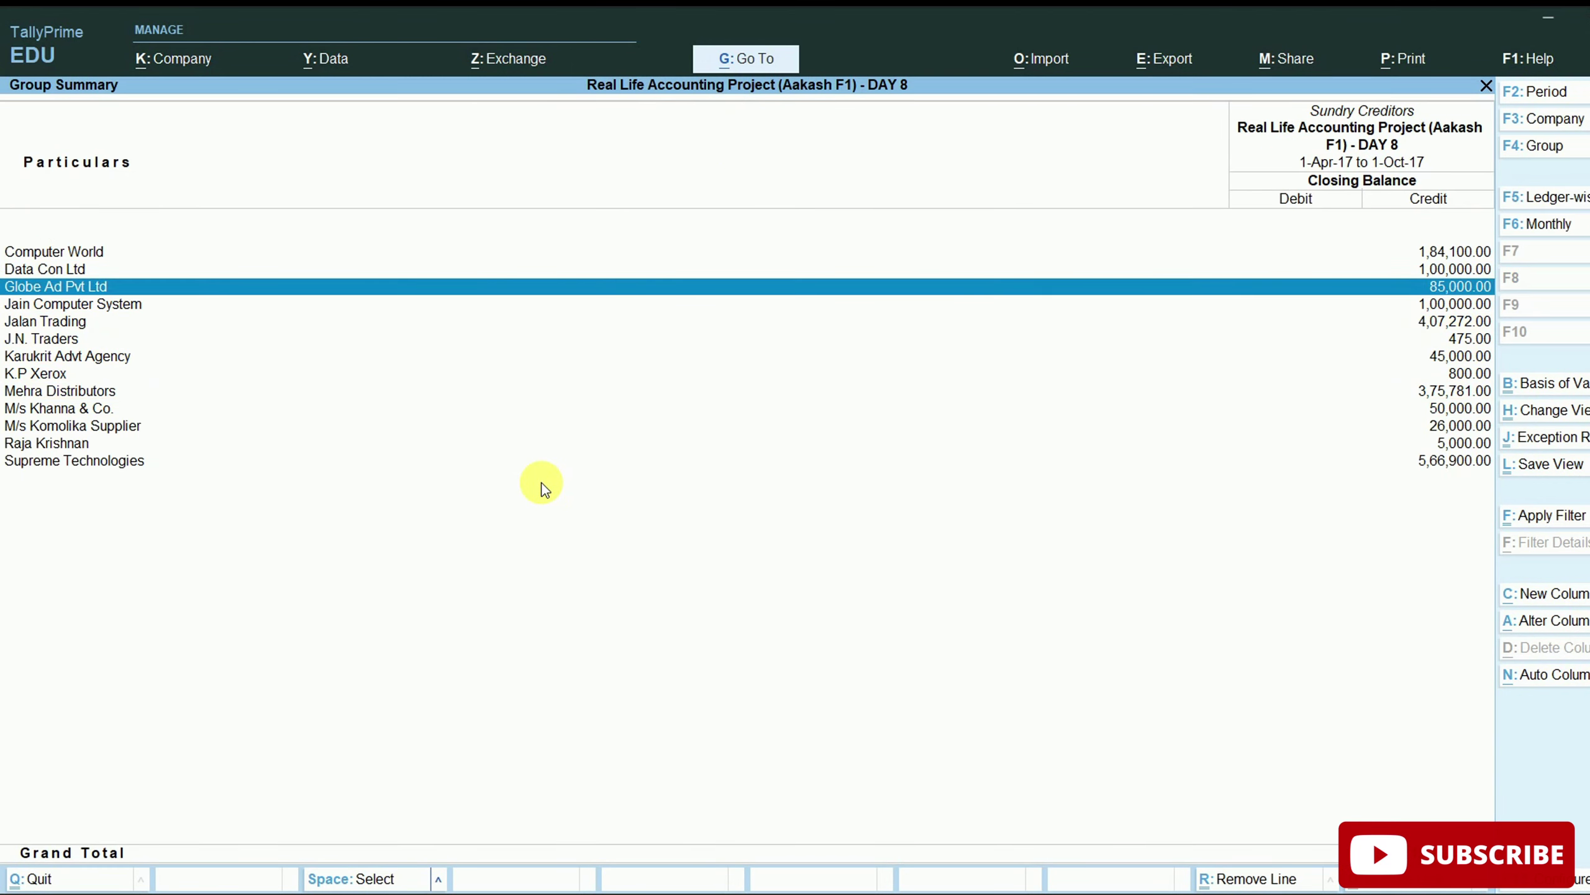
{"action": "key", "text": "Escape"}
{"action": "key", "text": "Escape"}
Open the cost centre ledger break-up report for the Advertisement ledger.
{"action": "key", "text": "Home"}
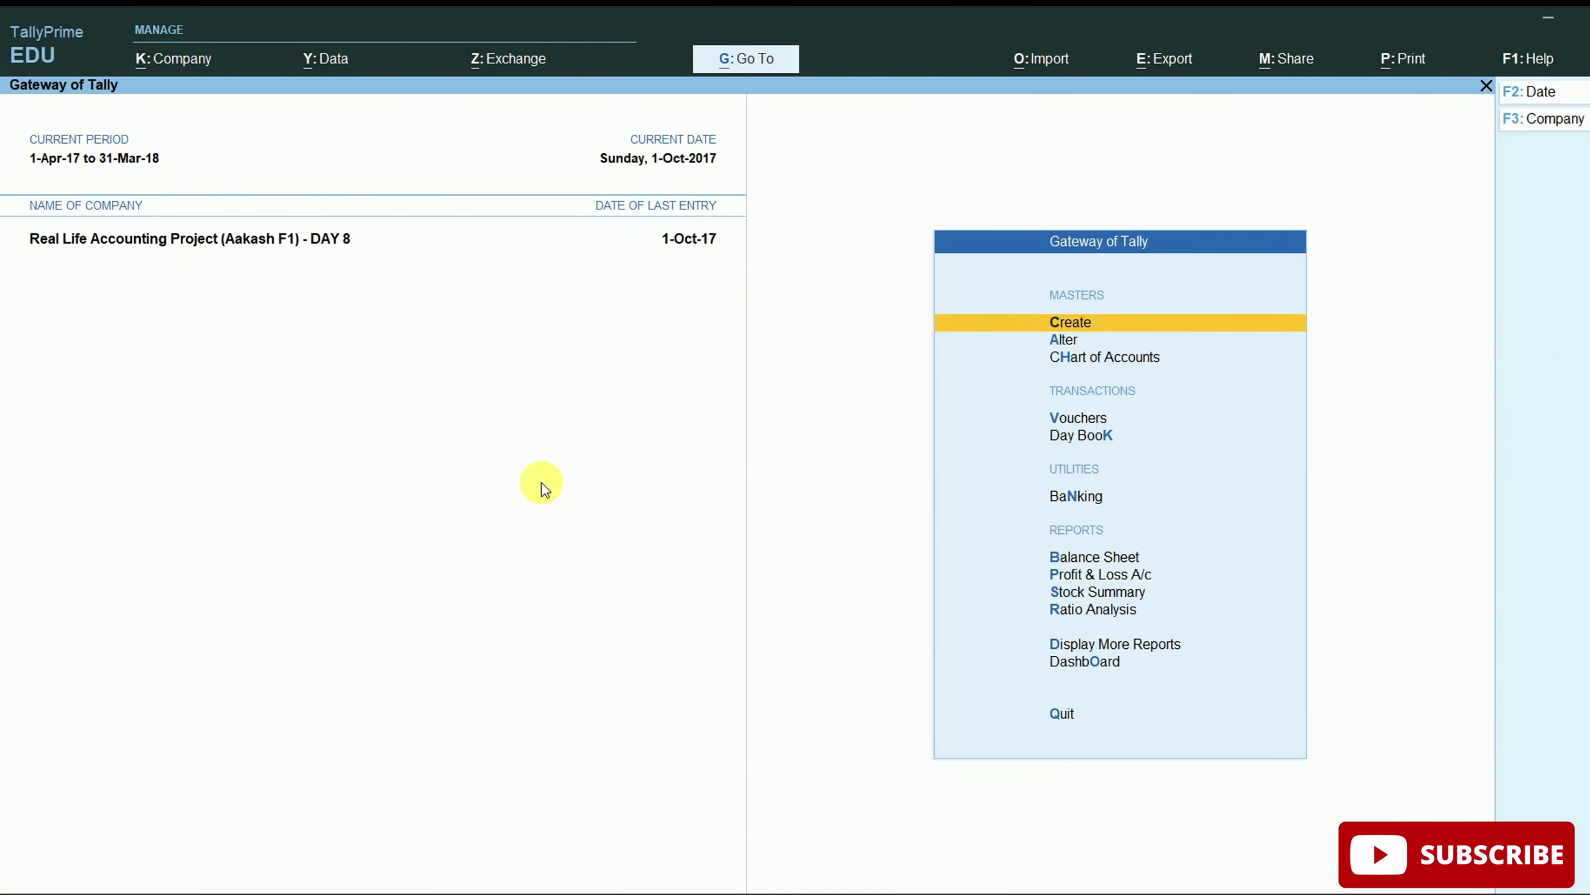
{"action": "key", "text": "d"}
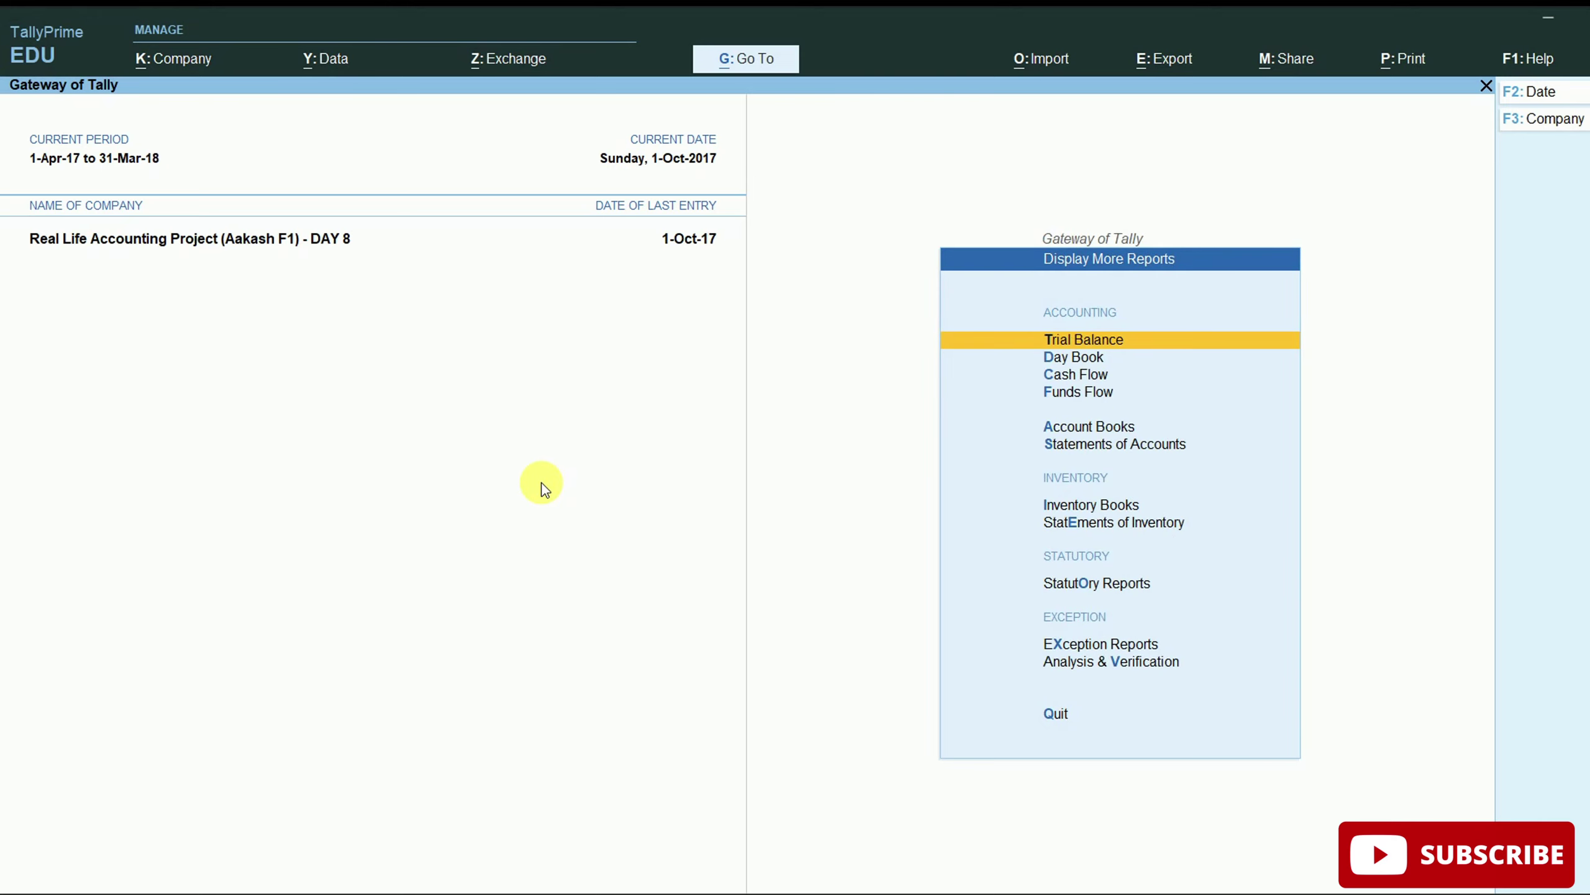
{"action": "key", "text": "Down"}
{"action": "key", "text": "Down"}
{"action": "key", "text": "Down"}
{"action": "key", "text": "Down"}
{"action": "key", "text": "Down"}
{"action": "key", "text": "Return"}
{"action": "key", "text": "Down"}
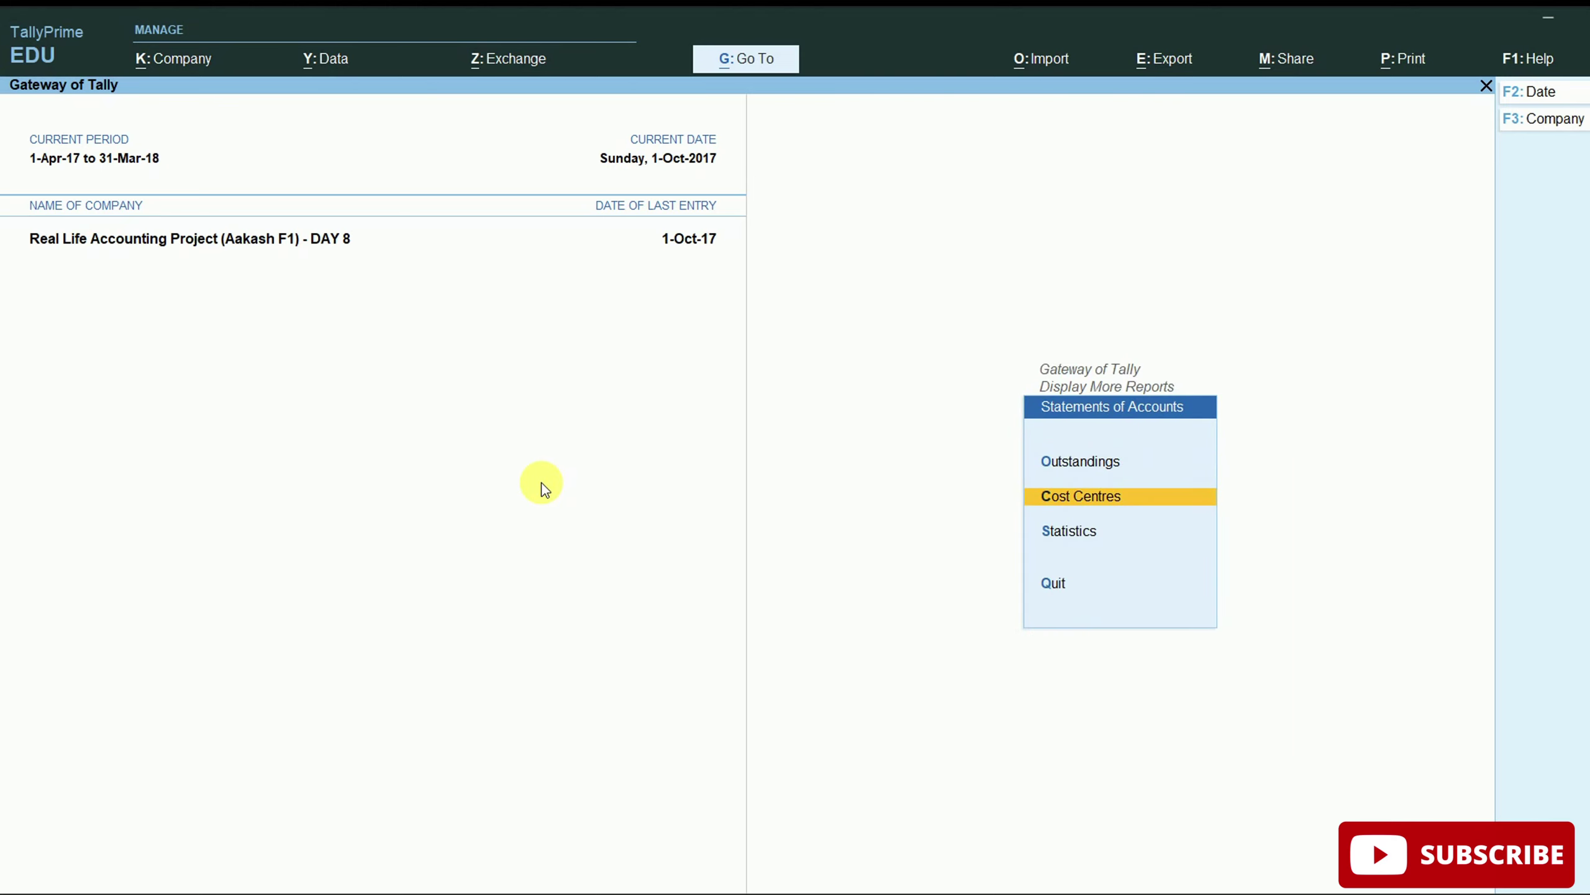
{"action": "key", "text": "Return"}
{"action": "key", "text": "Down"}
{"action": "key", "text": "Up"}
{"action": "key", "text": "Return"}
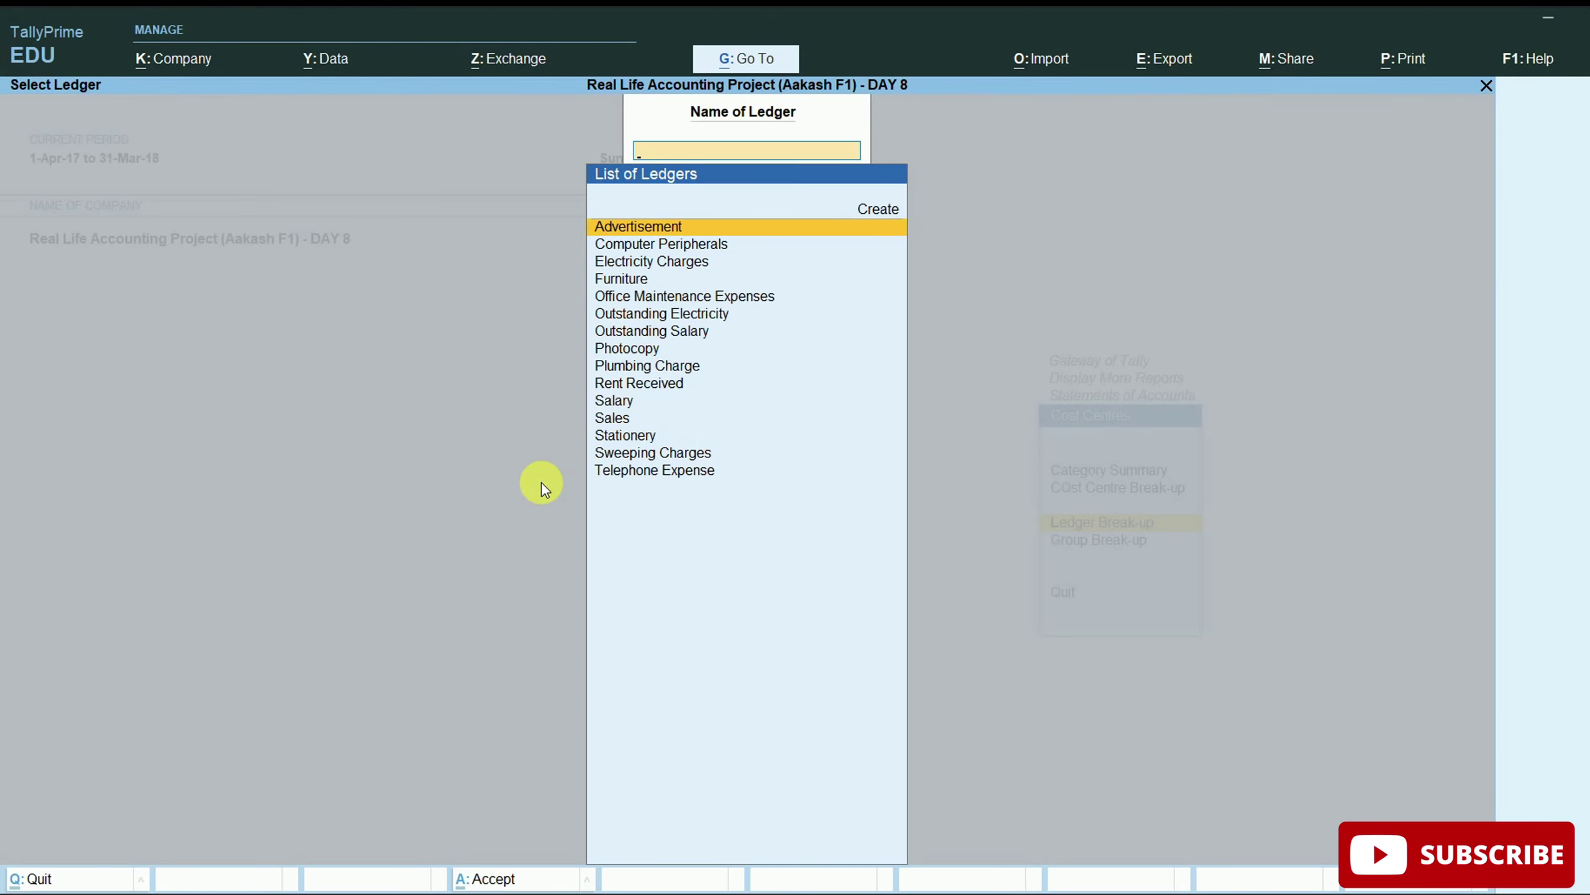
{"action": "key", "text": "Return"}
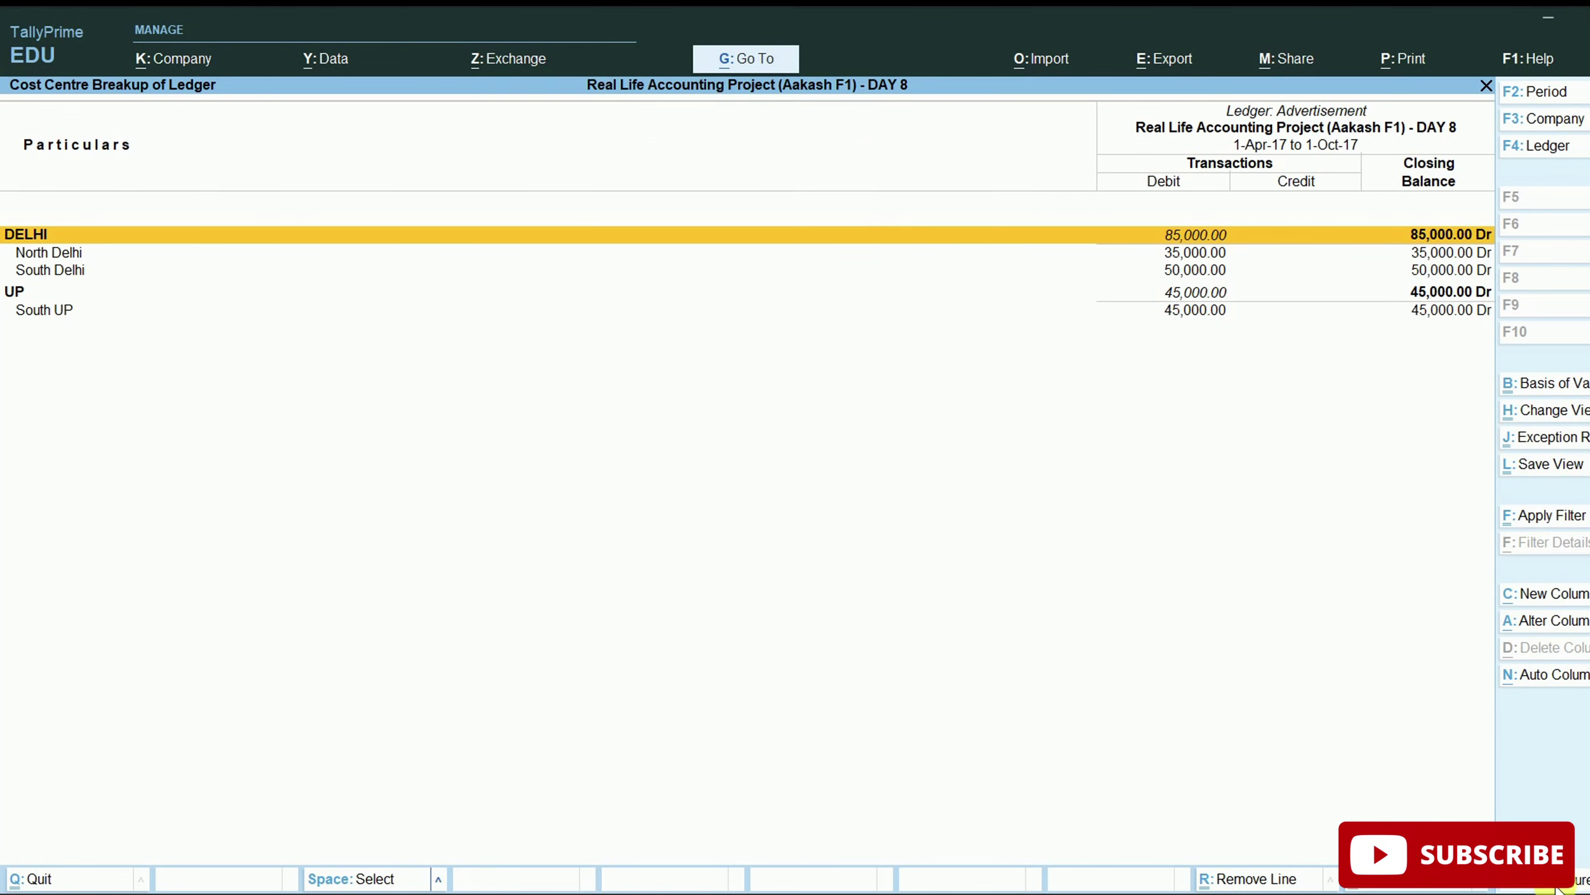
Configure the Advertisement break-up to list the sub cost centres under North Delhi, South Delhi and South UP.
{"action": "key", "text": "F12"}
{"action": "left_click", "coordinate": [857, 530]}
{"action": "left_click", "coordinate": [578, 875]}
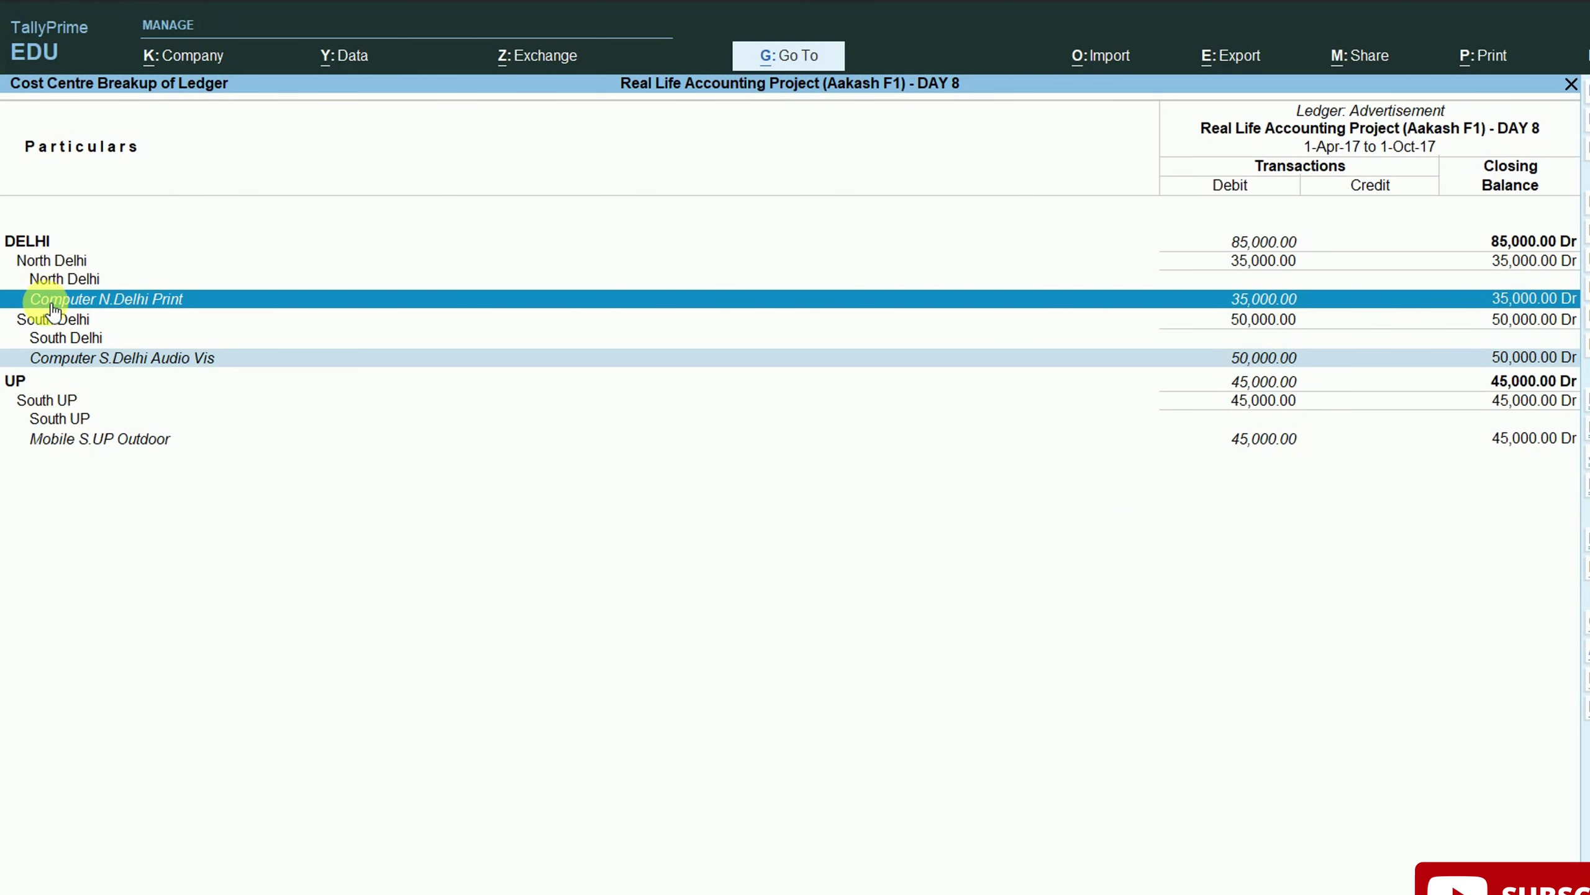
Switch to the Word brief and read the Petty Cash Management section, highlighting the Petty Cash Ledger requirement.
{"action": "key", "text": "alt+Tab"}
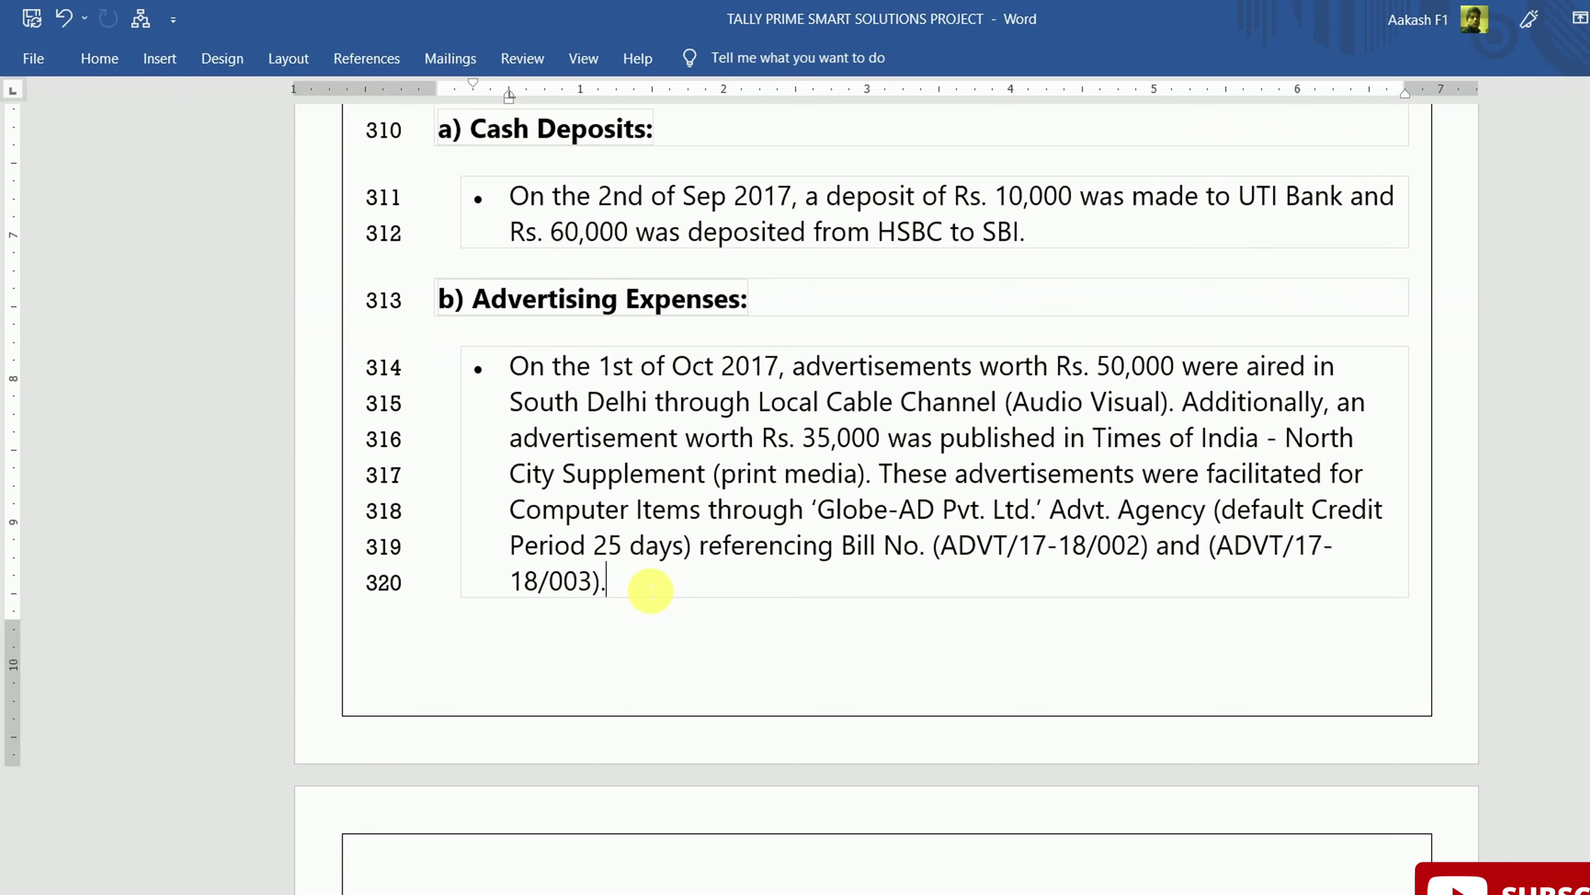
{"action": "scroll", "coordinate": [650, 591], "scroll_direction": "down", "scroll_amount": 8}
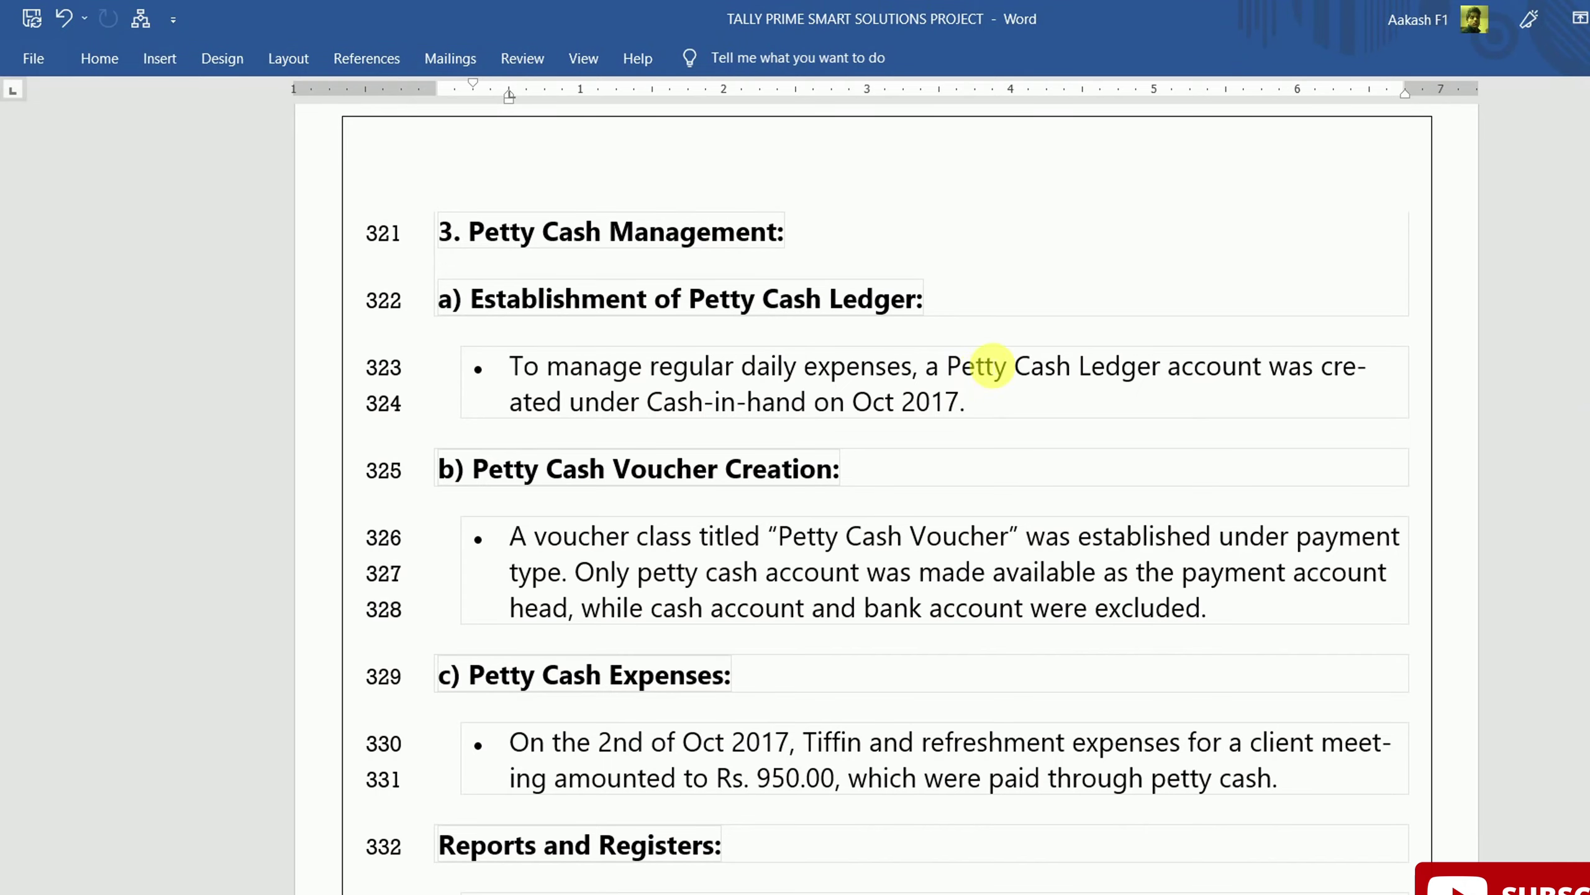
{"action": "left_click_drag", "start_coordinate": [1167, 368], "coordinate": [1005, 366]}
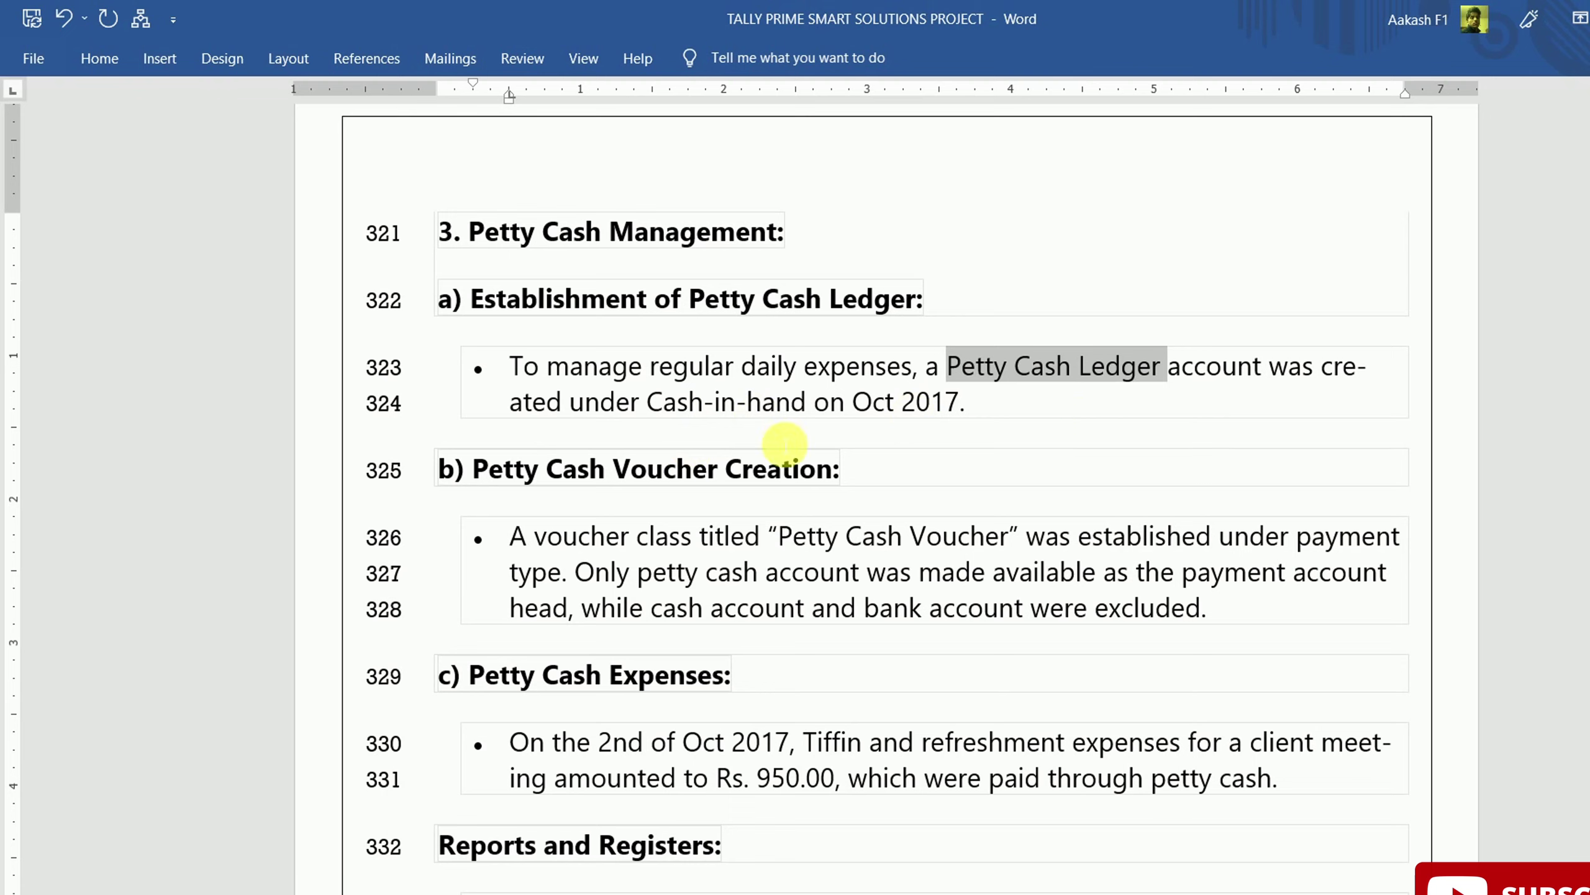
Switch to TallyPrime and create a ledger named Petty Cash under the Cash-in-hand group.
{"action": "key", "text": "alt+Tab"}
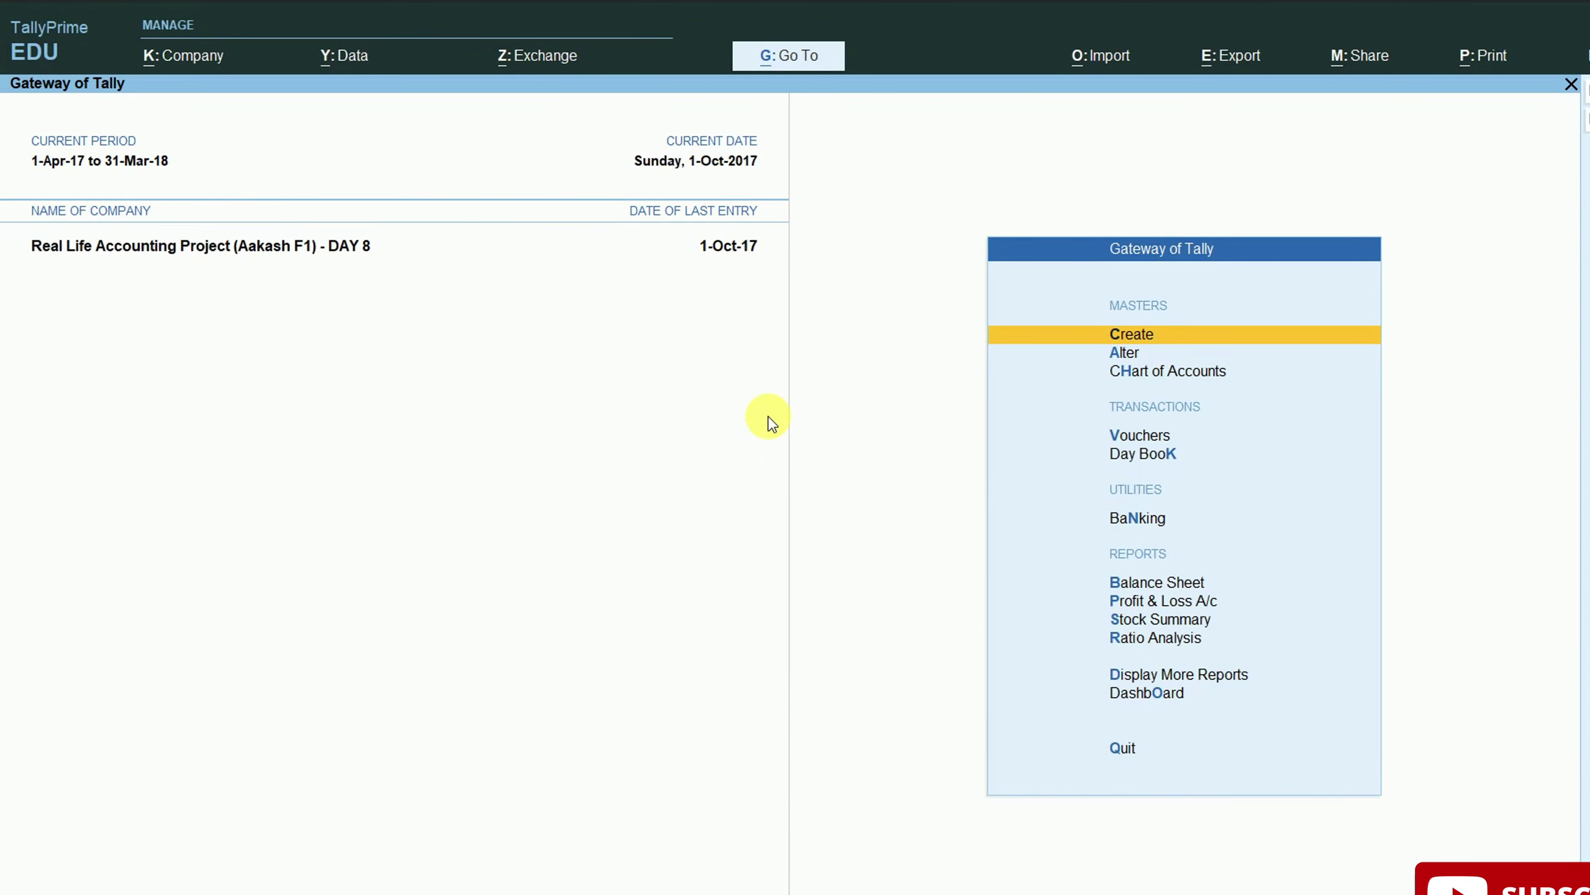
{"action": "key", "text": "Return"}
{"action": "key", "text": "Return"}
{"action": "type", "text": "Petty Cash"}
{"action": "key", "text": "Return"}
{"action": "type", "text": "Cash"}
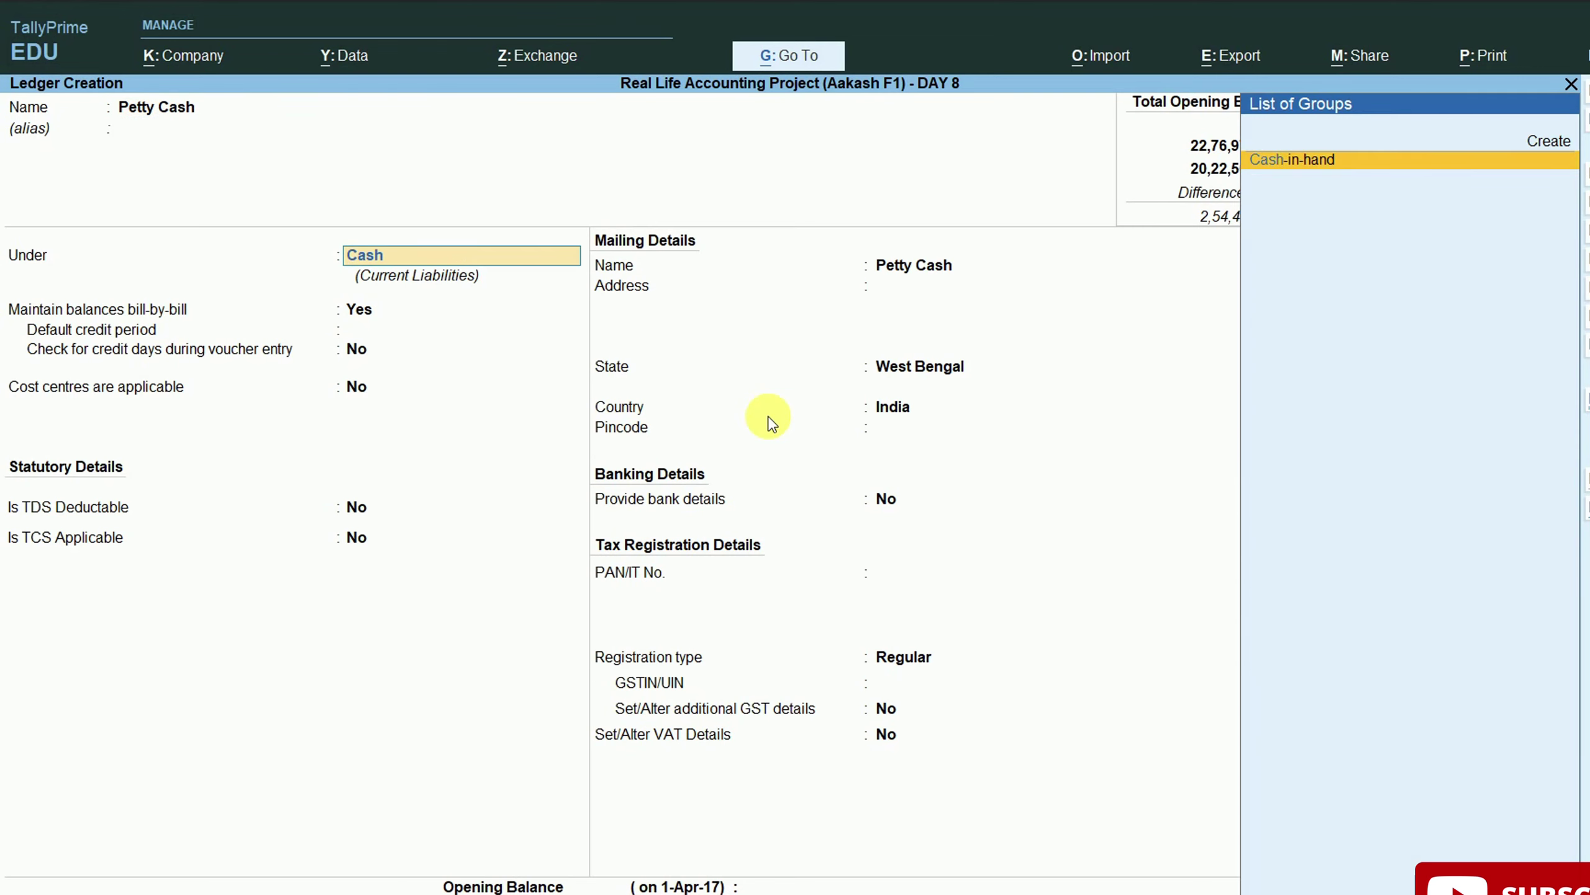
{"action": "key", "text": "Return"}
{"action": "key", "text": "Return"}
{"action": "key", "text": "Return"}
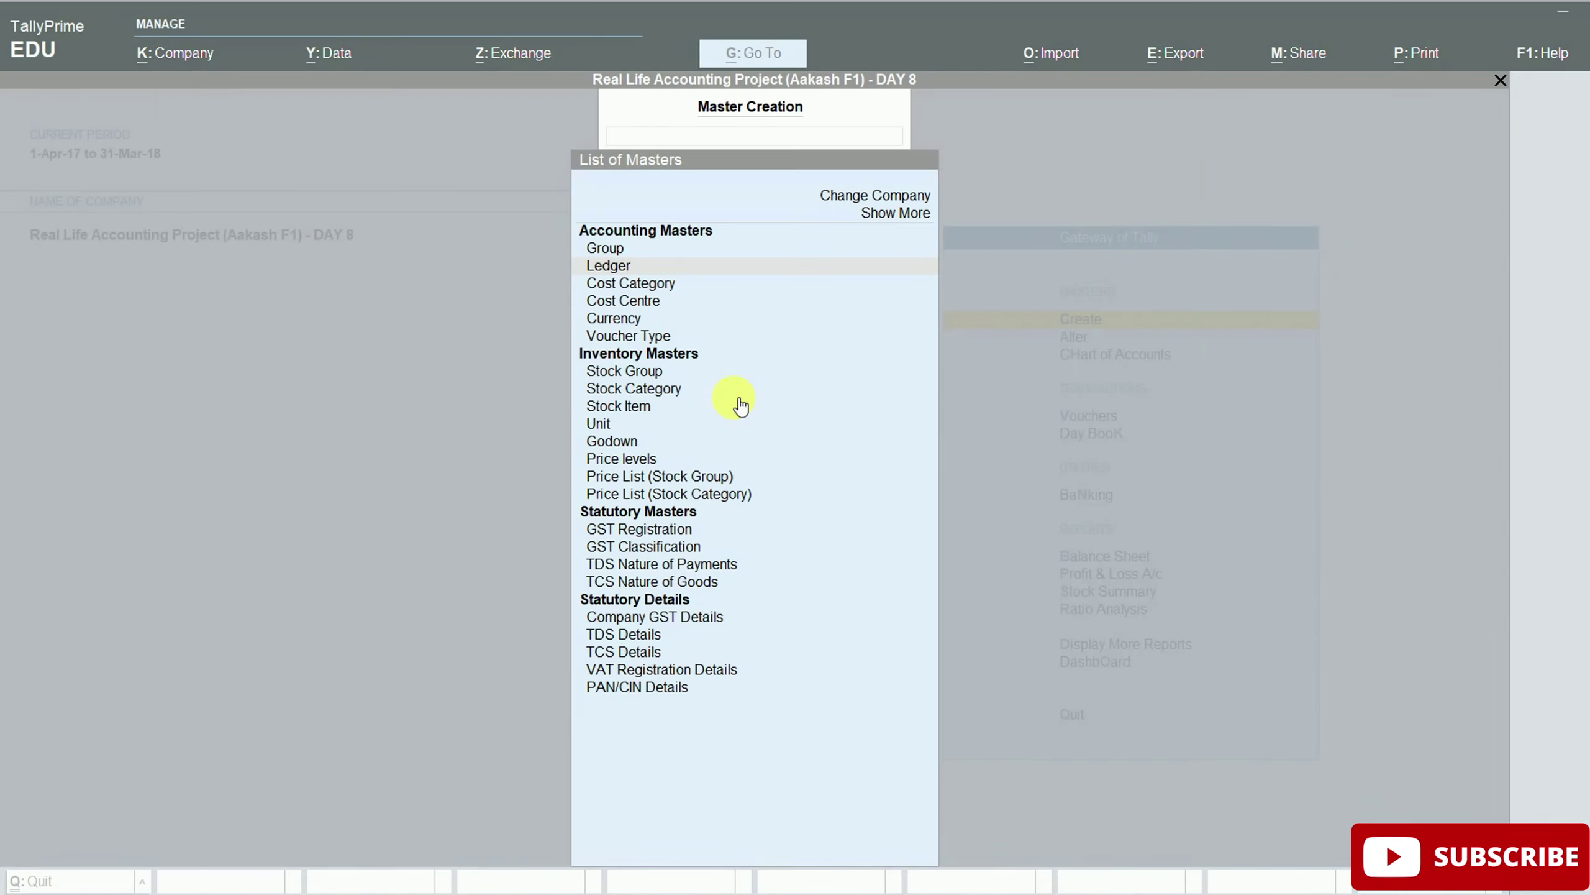
Read the Petty Cash Voucher Creation brief in Word, then examine the accounts offered in a new TallyPrime Payment voucher.
{"action": "key", "text": "alt+Tab"}
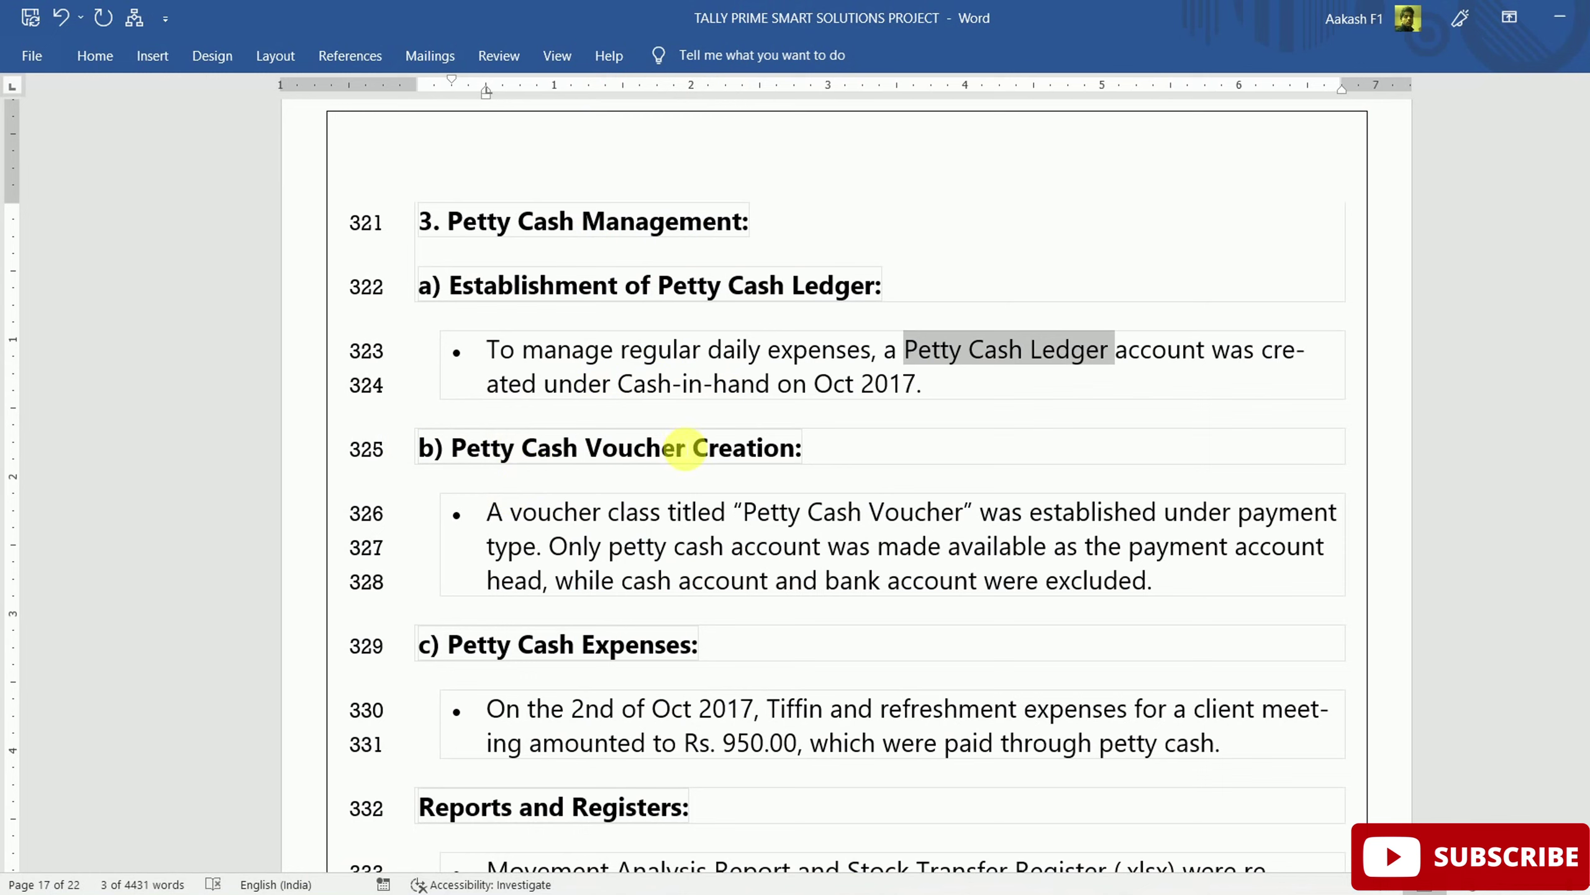
{"action": "left_click", "coordinate": [664, 448]}
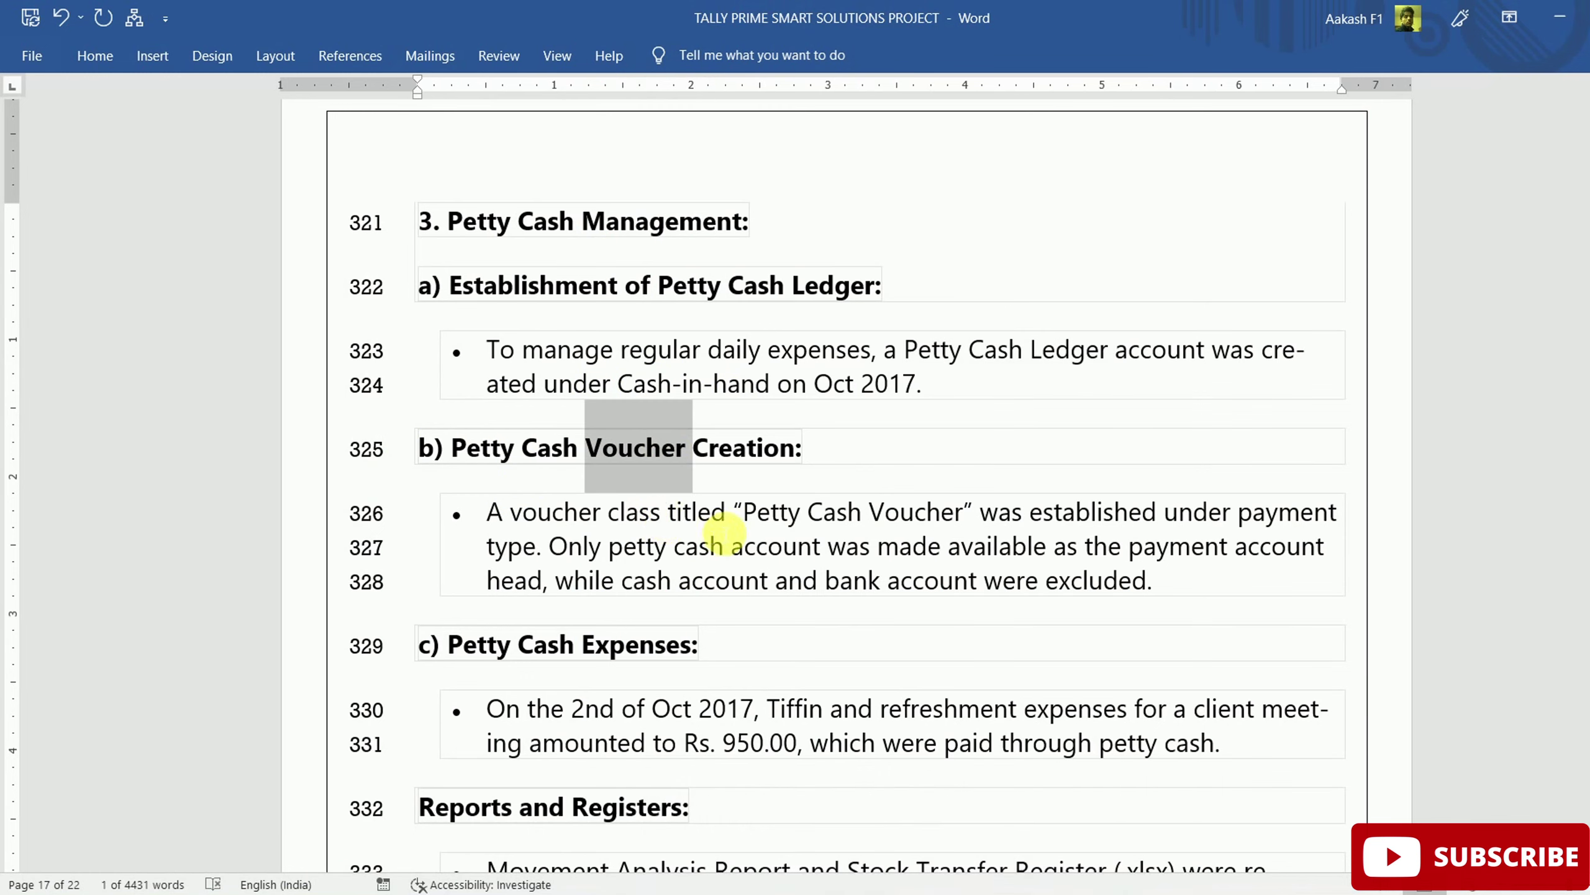
{"action": "key", "text": "alt+Tab"}
{"action": "key", "text": "Escape"}
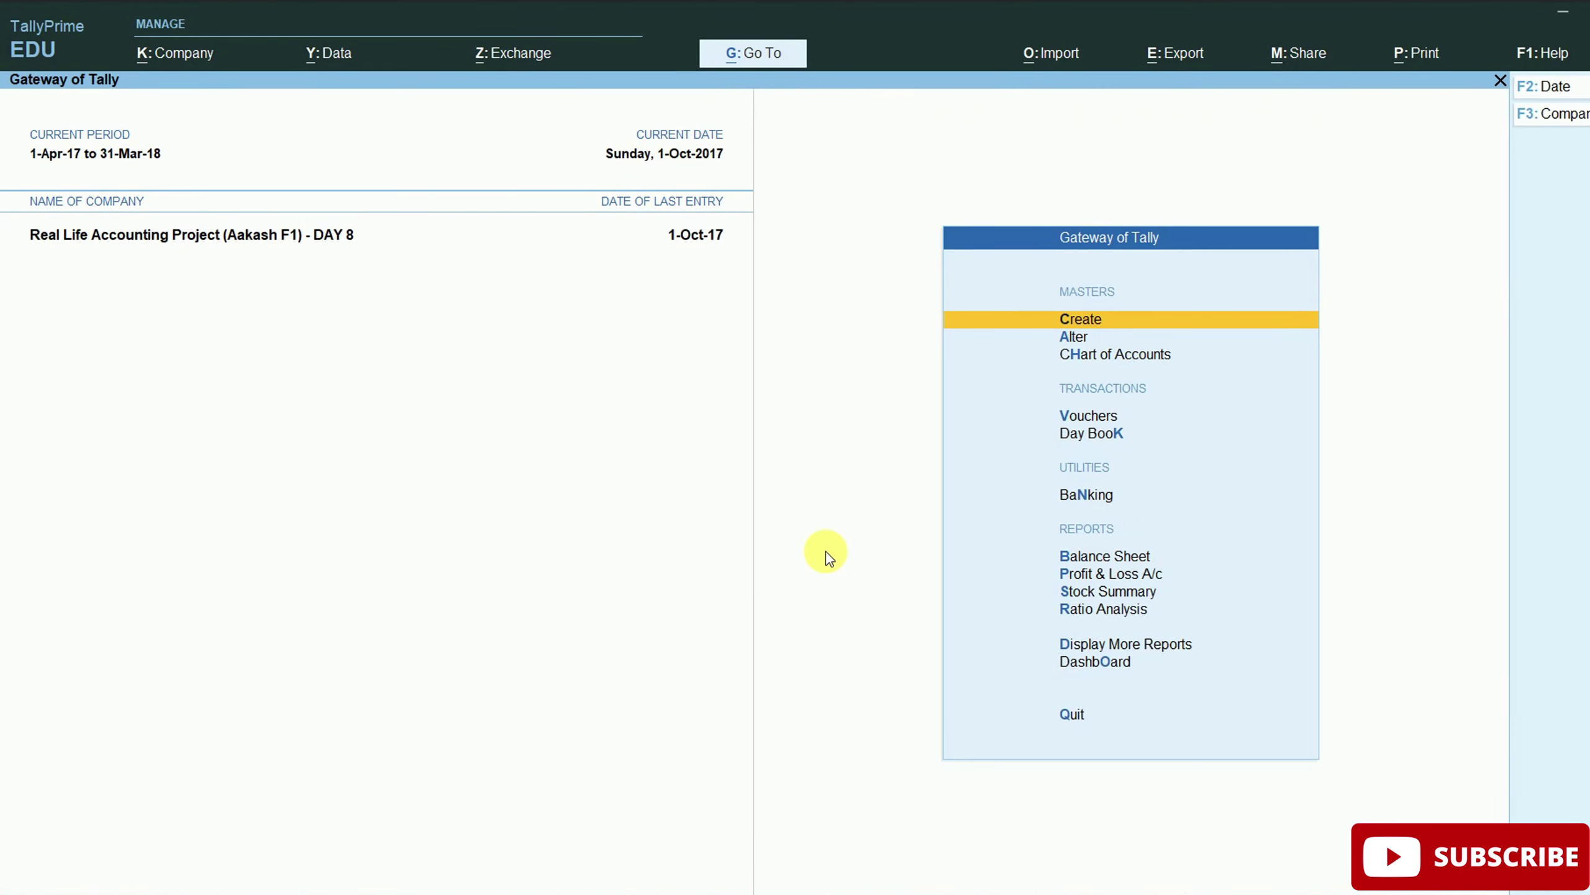
{"action": "left_click", "coordinate": [1075, 415]}
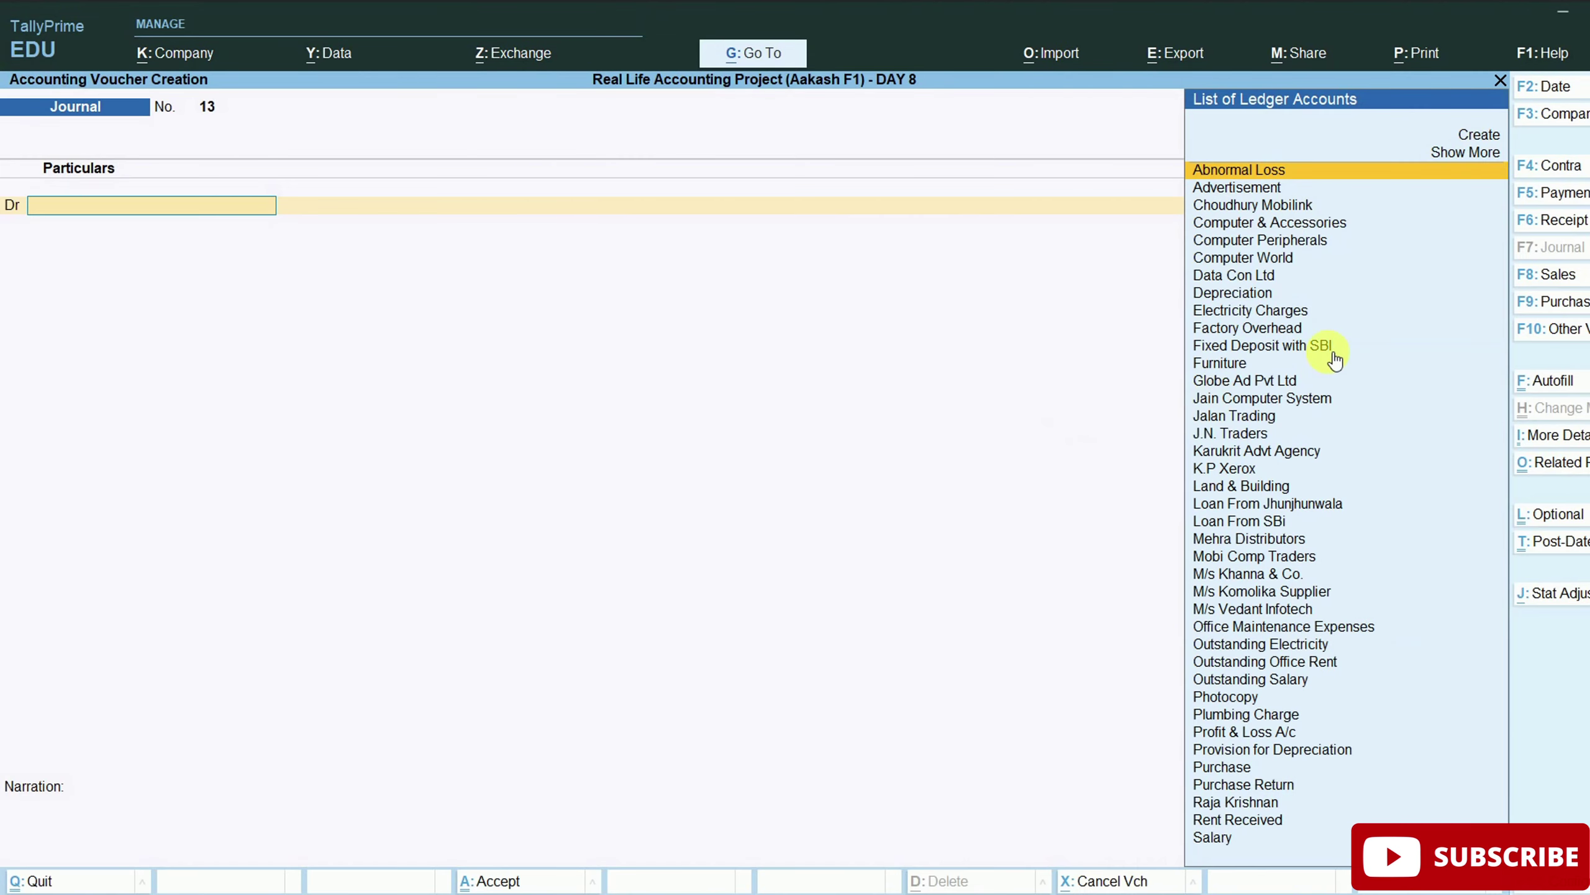
{"action": "left_click", "coordinate": [1544, 199]}
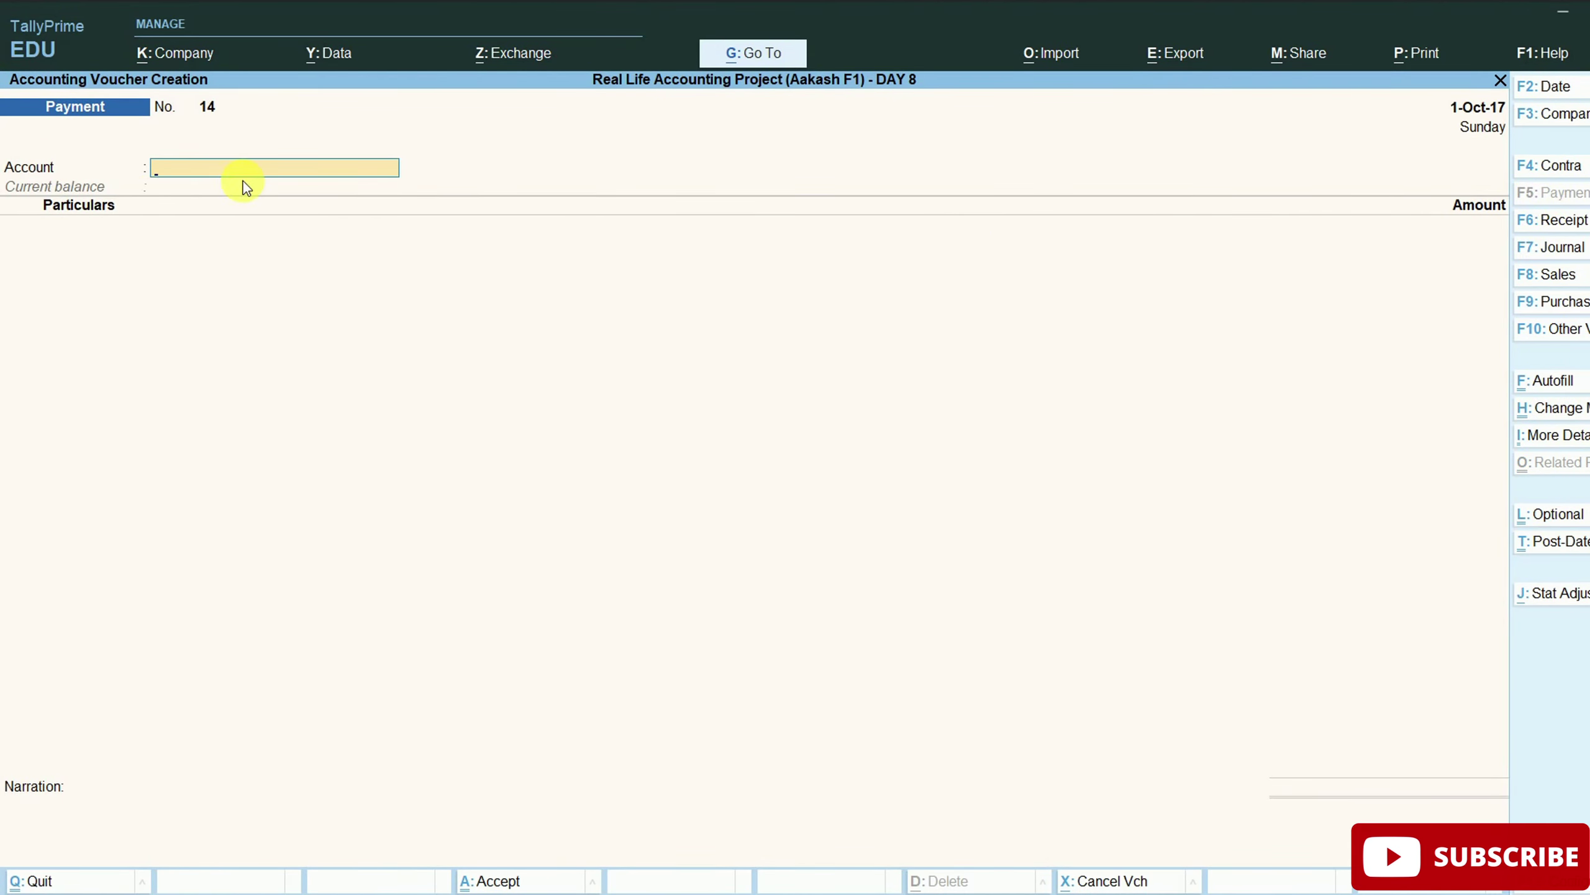
{"action": "left_click", "coordinate": [162, 172]}
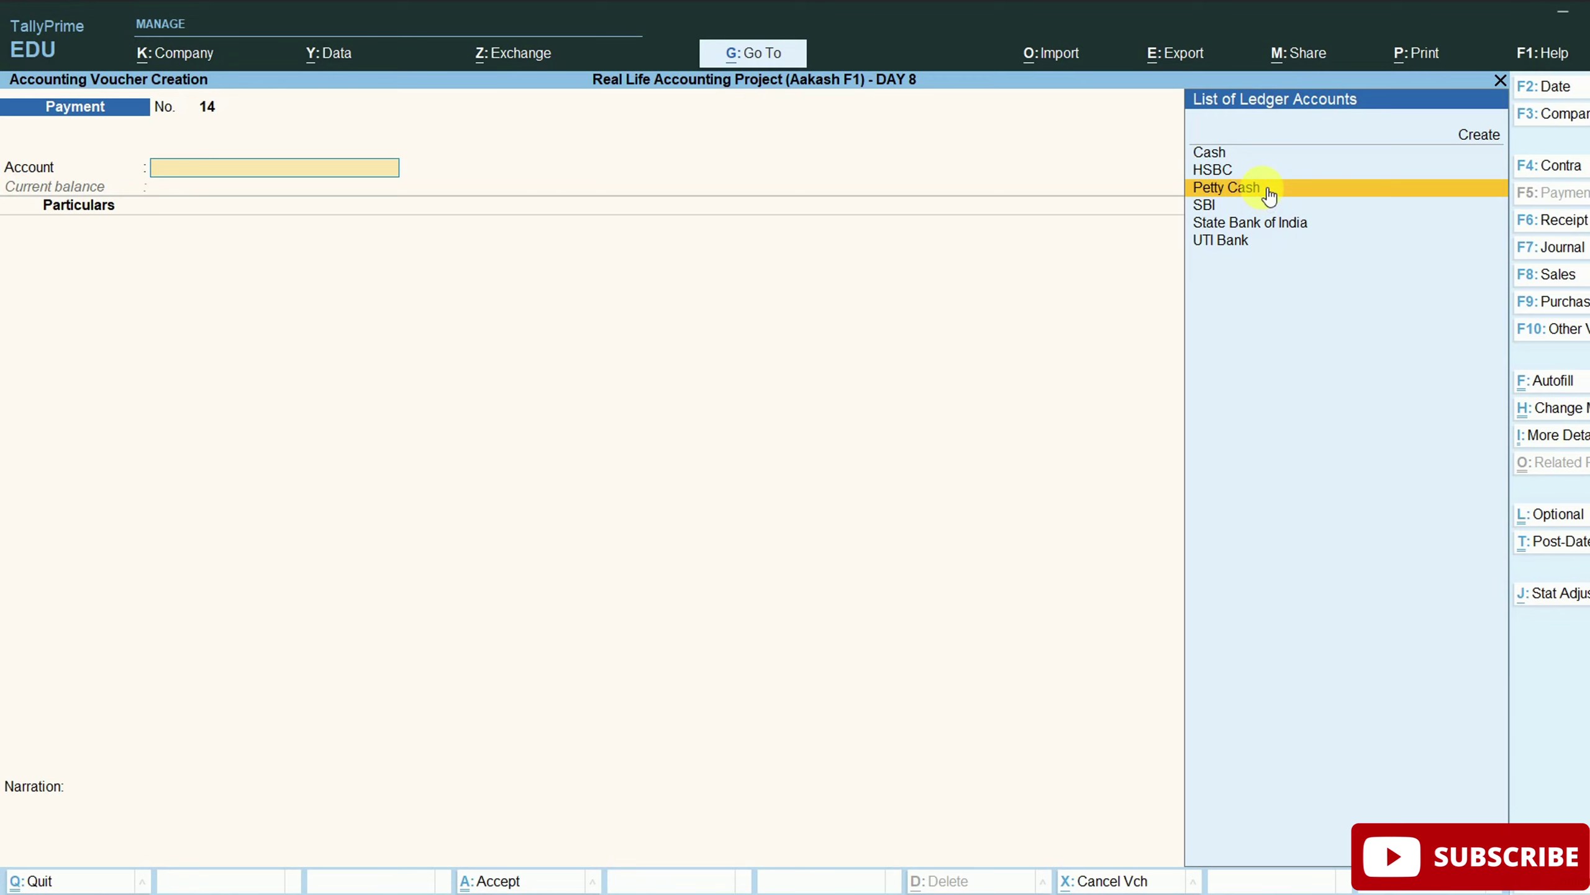
Leave the Payment voucher and open the Payment voucher type for alteration.
{"action": "key", "text": "Escape"}
{"action": "key", "text": "Down"}
{"action": "key", "text": "Return"}
{"action": "key", "text": "Down"}
{"action": "key", "text": "Down"}
{"action": "key", "text": "Down"}
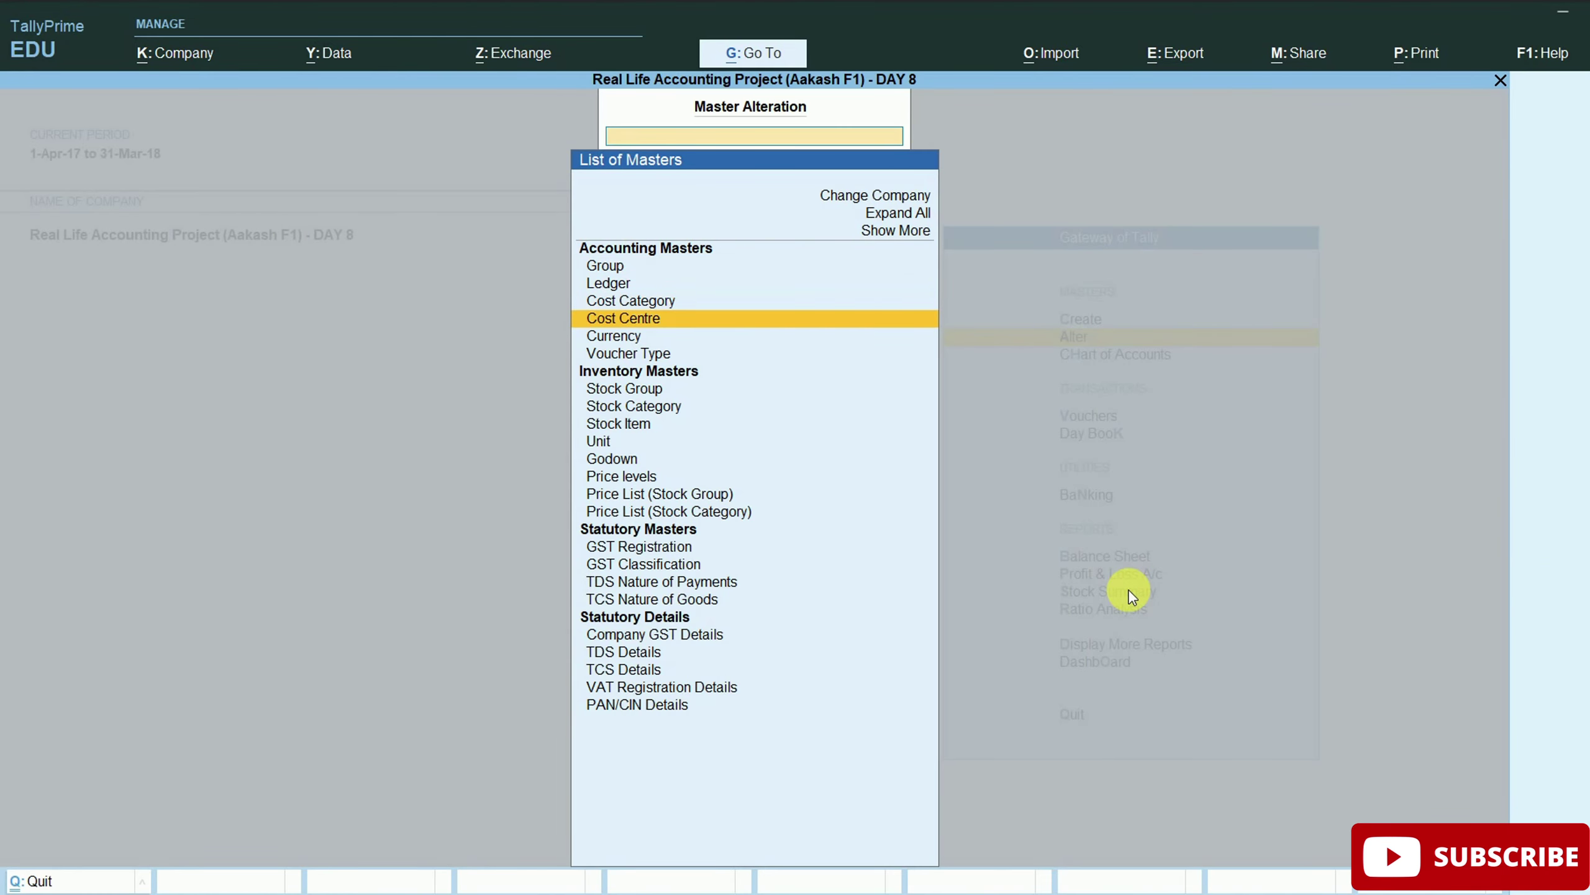
{"action": "key", "text": "Down"}
{"action": "key", "text": "Down"}
{"action": "key", "text": "Return"}
{"action": "type", "text": "Pa"}
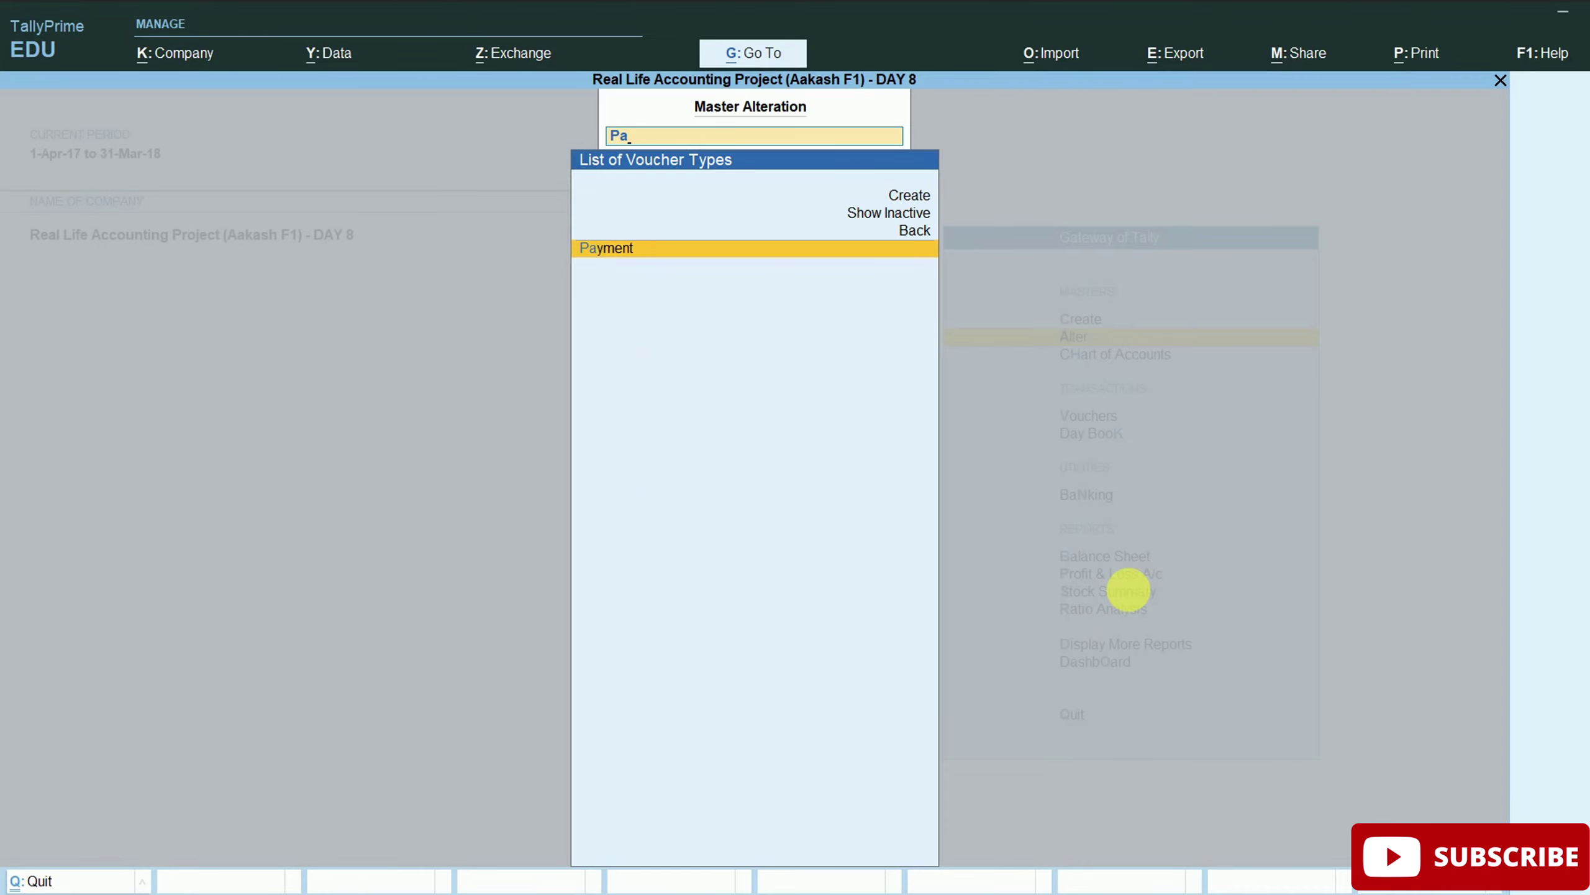
{"action": "key", "text": "Return"}
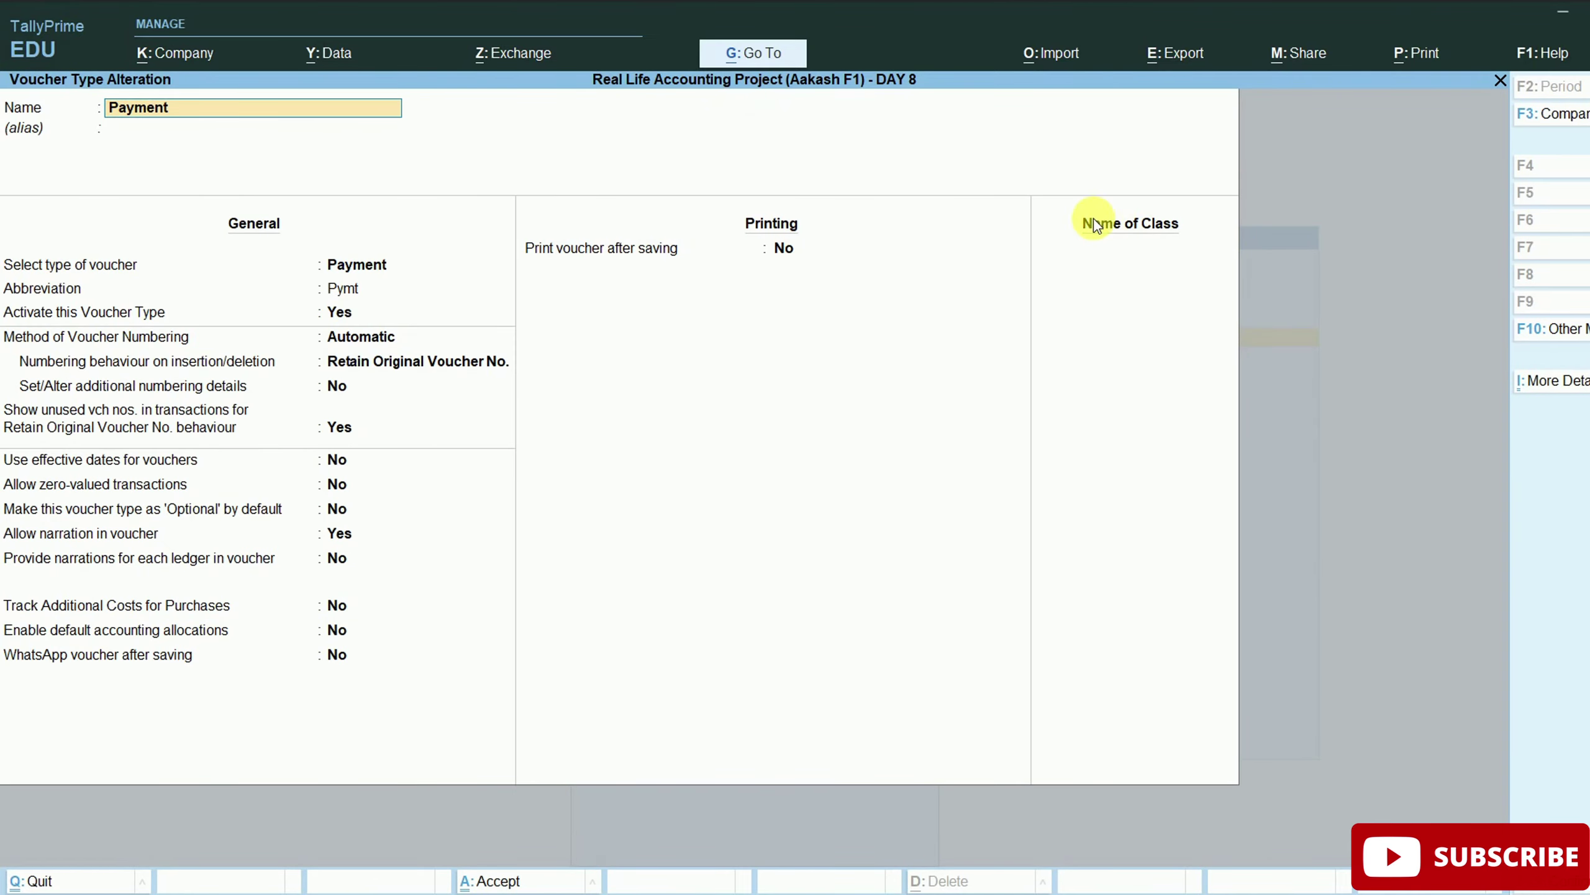
Add a class named Petty Cash Voucher to the Payment voucher type, keeping No for cost-centre-based bank allocations.
{"action": "left_click", "coordinate": [1121, 252]}
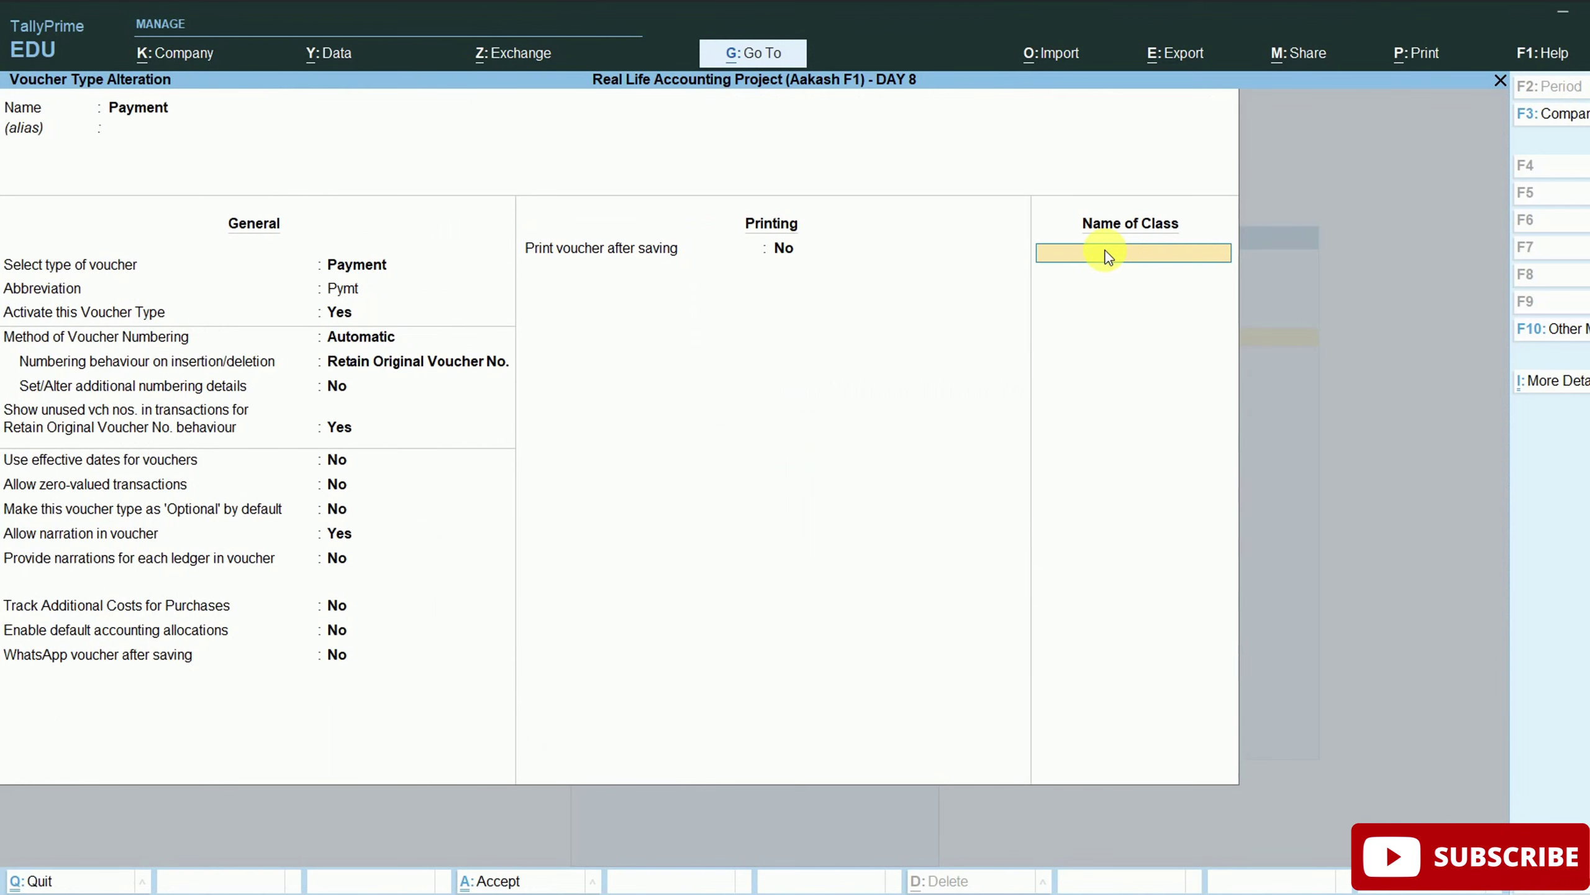
{"action": "type", "text": "Petty cash Voucher"}
{"action": "key", "text": "Return"}
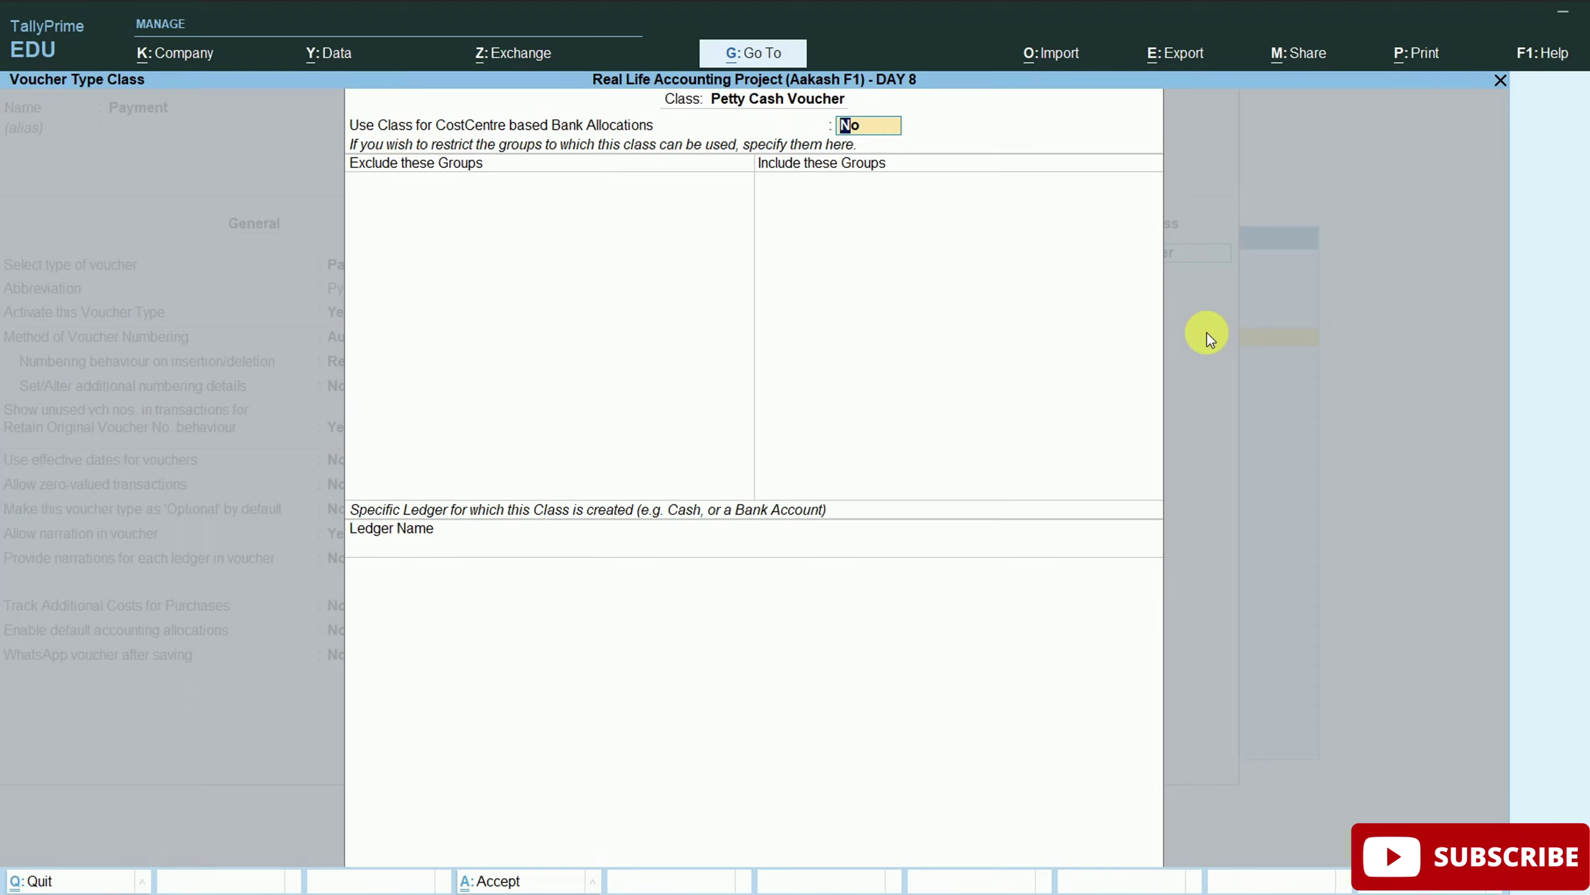
{"action": "key", "text": "Return"}
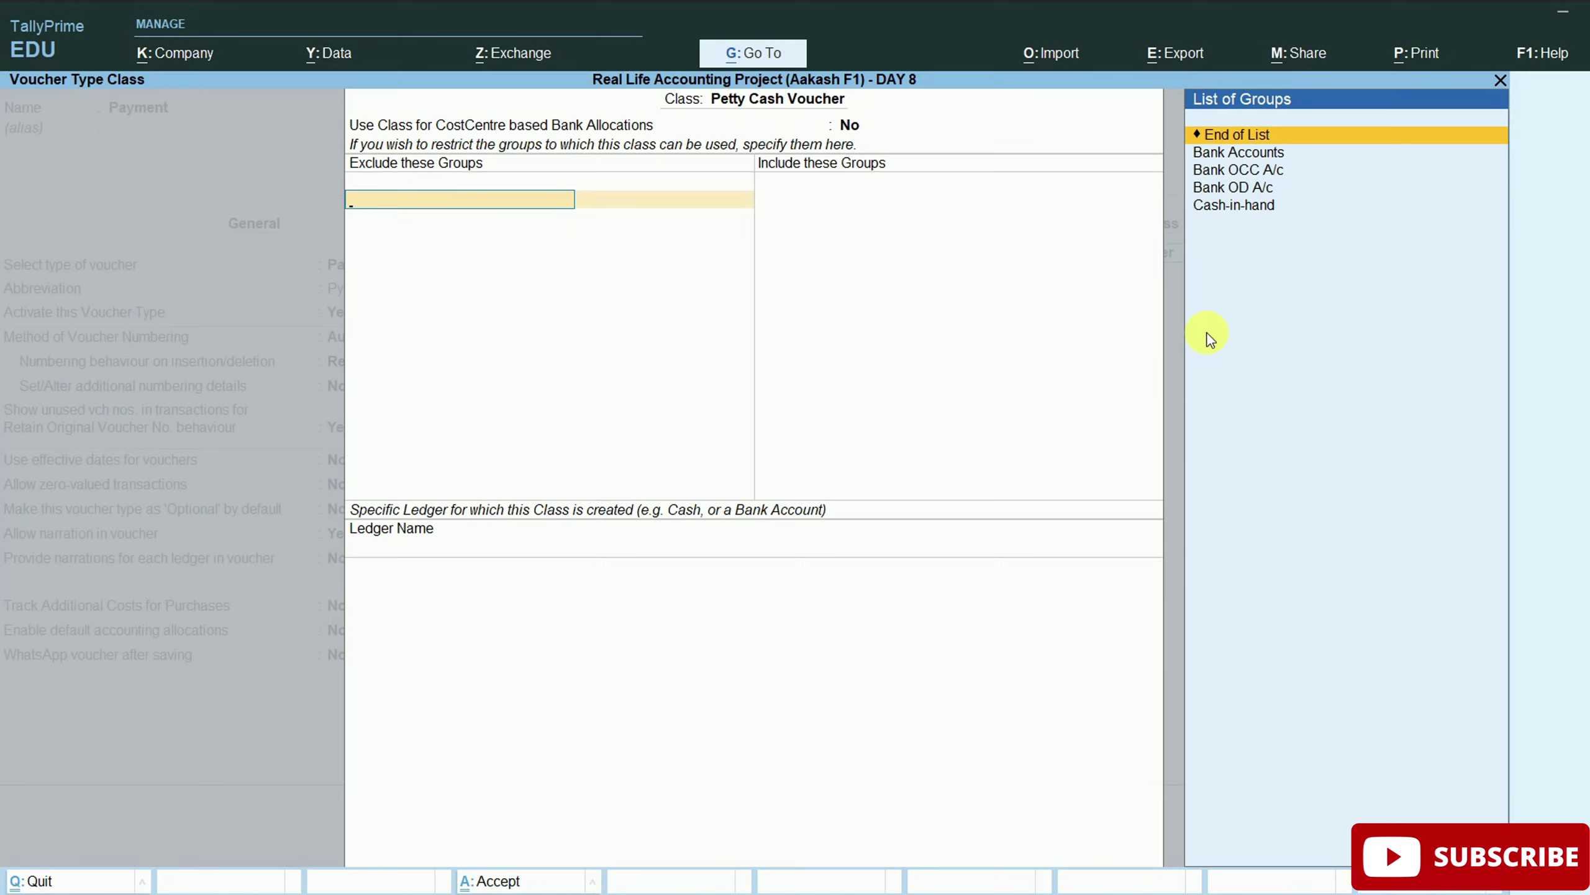
Exclude no groups from the Petty Cash Voucher class and include only the Cash-in-hand group.
{"action": "key", "text": "Return"}
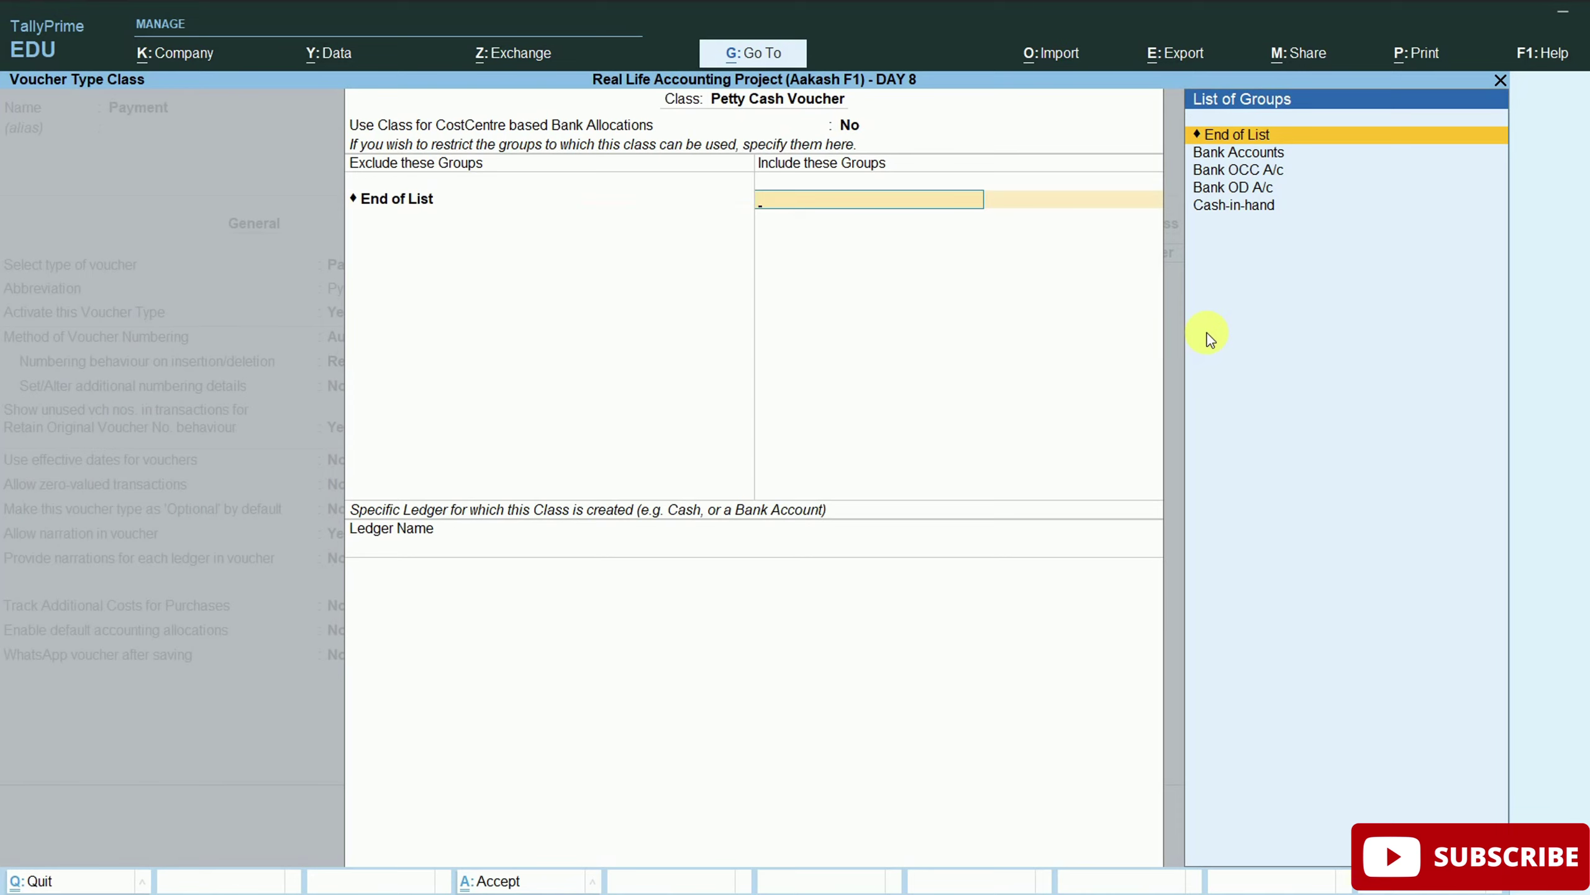
{"action": "key", "text": "BackSpace"}
{"action": "key", "text": "Up"}
{"action": "key", "text": "Return"}
{"action": "key", "text": "Down"}
{"action": "key", "text": "Down"}
{"action": "key", "text": "Down"}
{"action": "key", "text": "Down"}
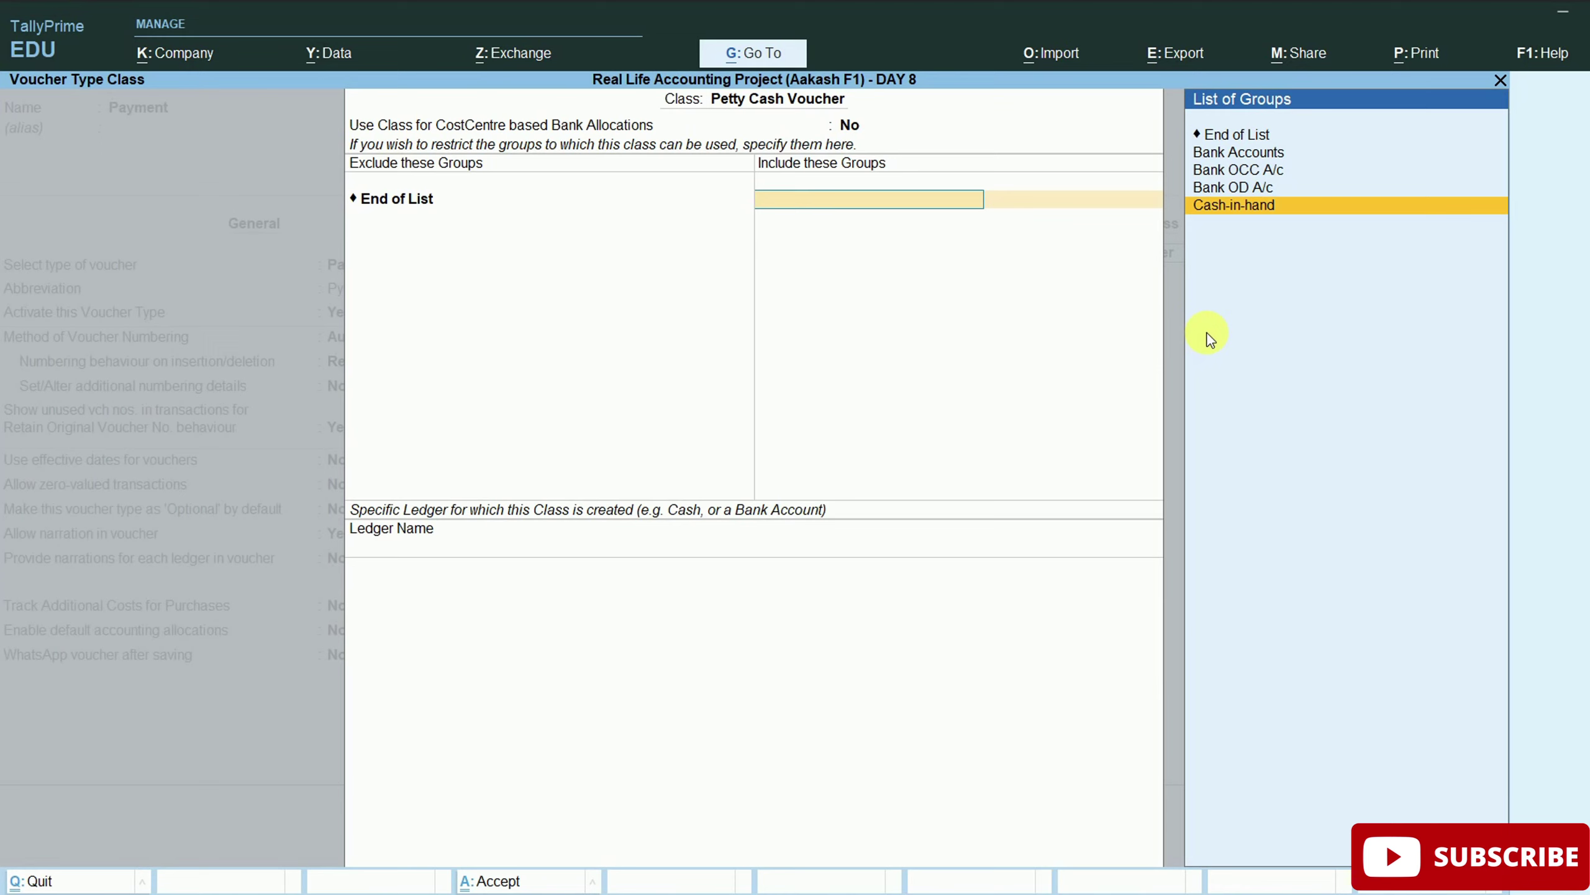
{"action": "key", "text": "Return"}
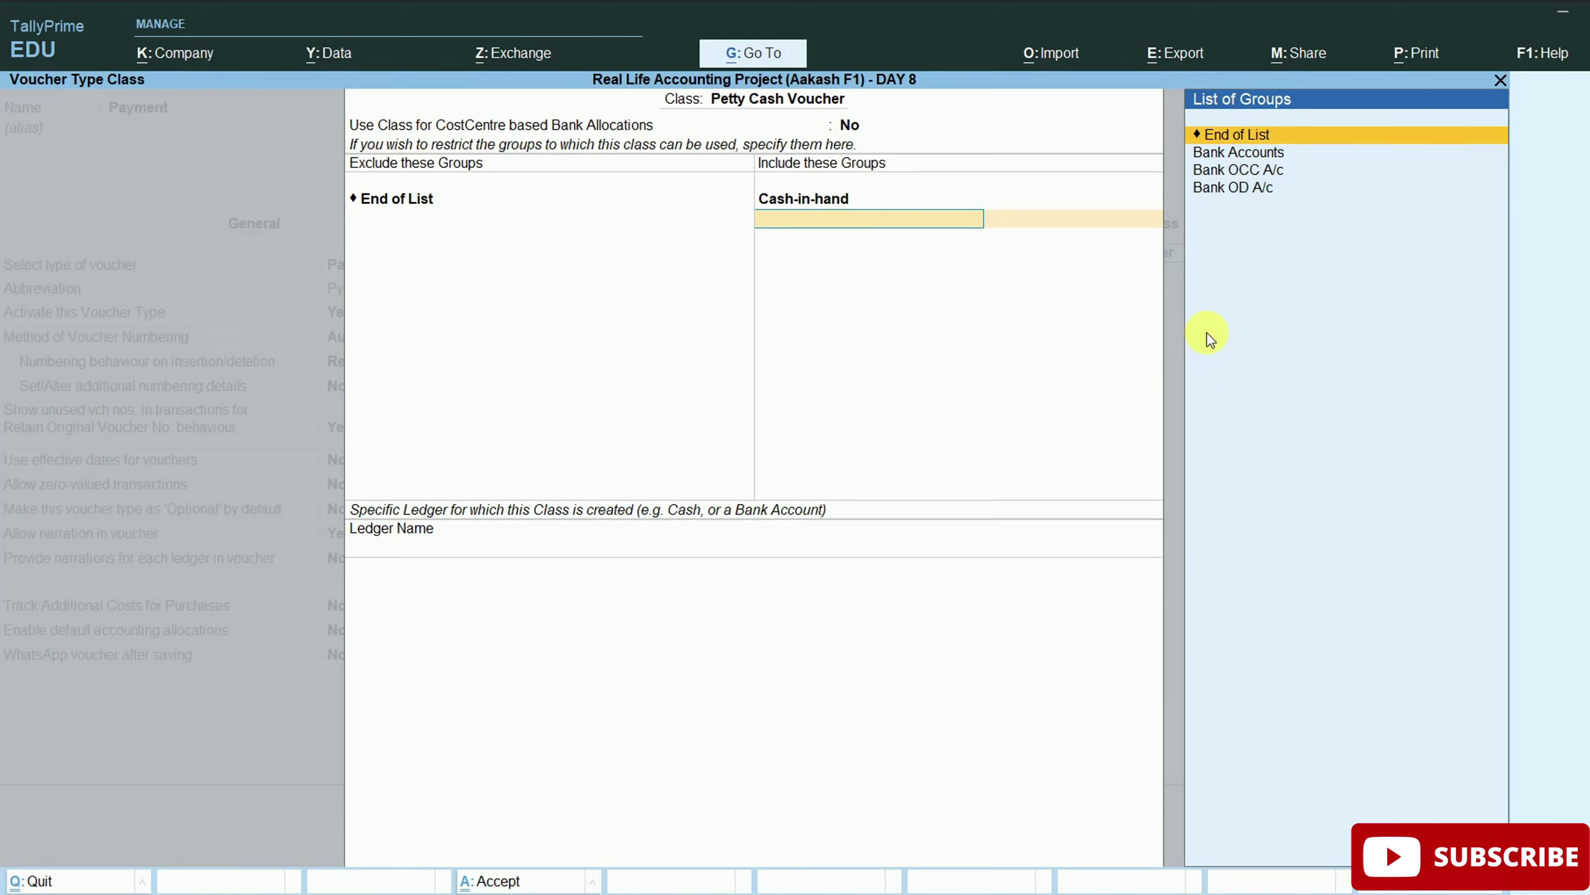
{"action": "key", "text": "Return"}
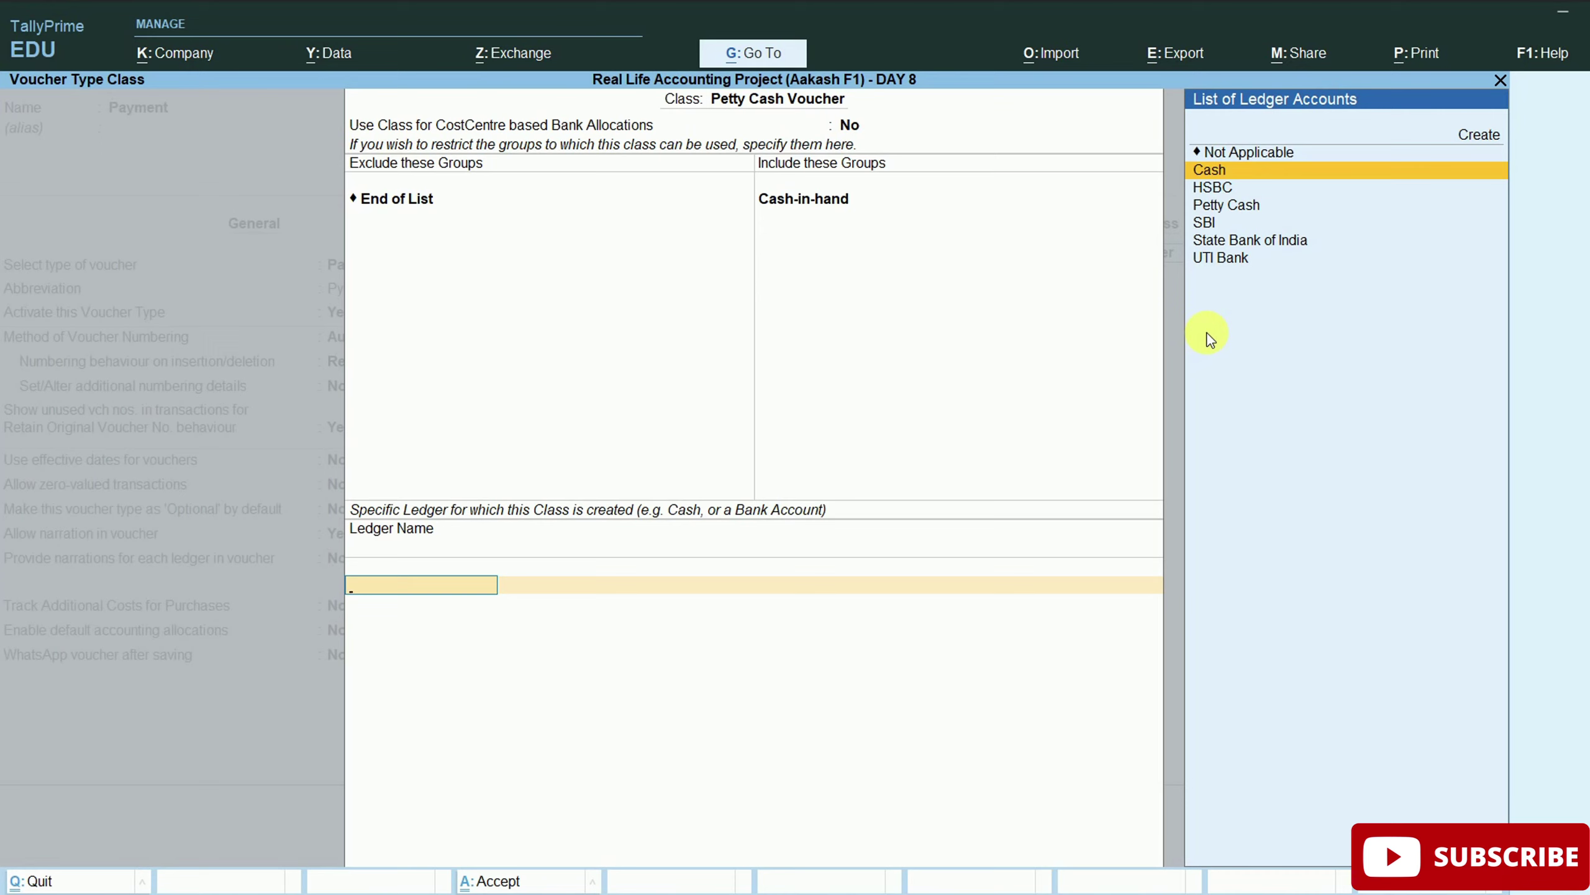
Set Petty Cash as the class's specific ledger, then save the class and the Payment voucher type.
{"action": "left_click", "coordinate": [1240, 207]}
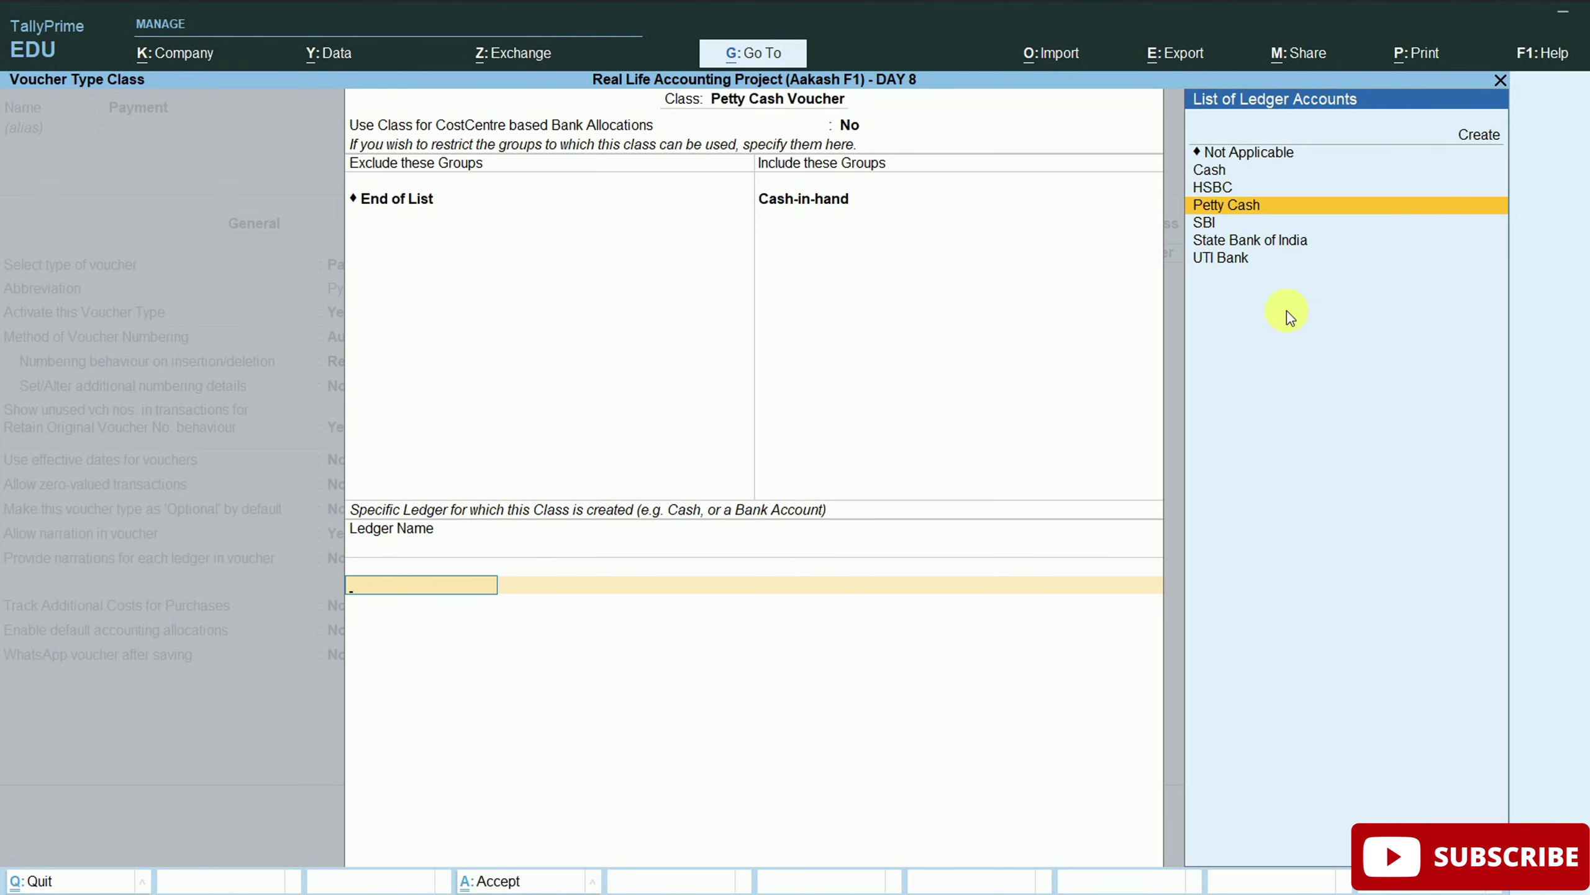
{"action": "key", "text": "ctrl+a"}
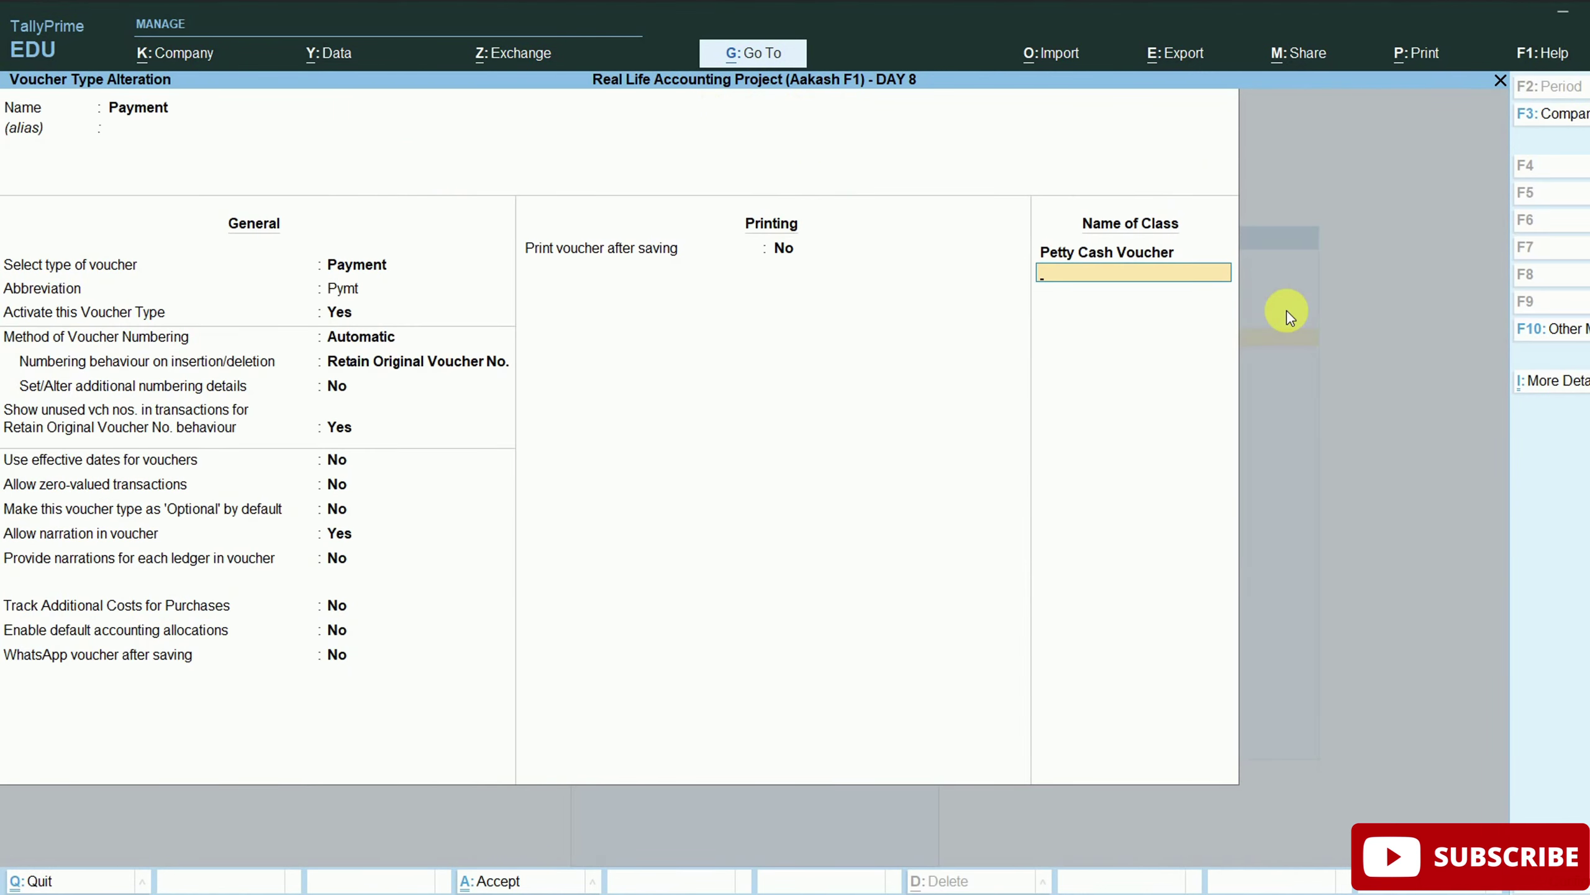
{"action": "key", "text": "Return"}
{"action": "key", "text": "Return"}
{"action": "key", "text": "Escape"}
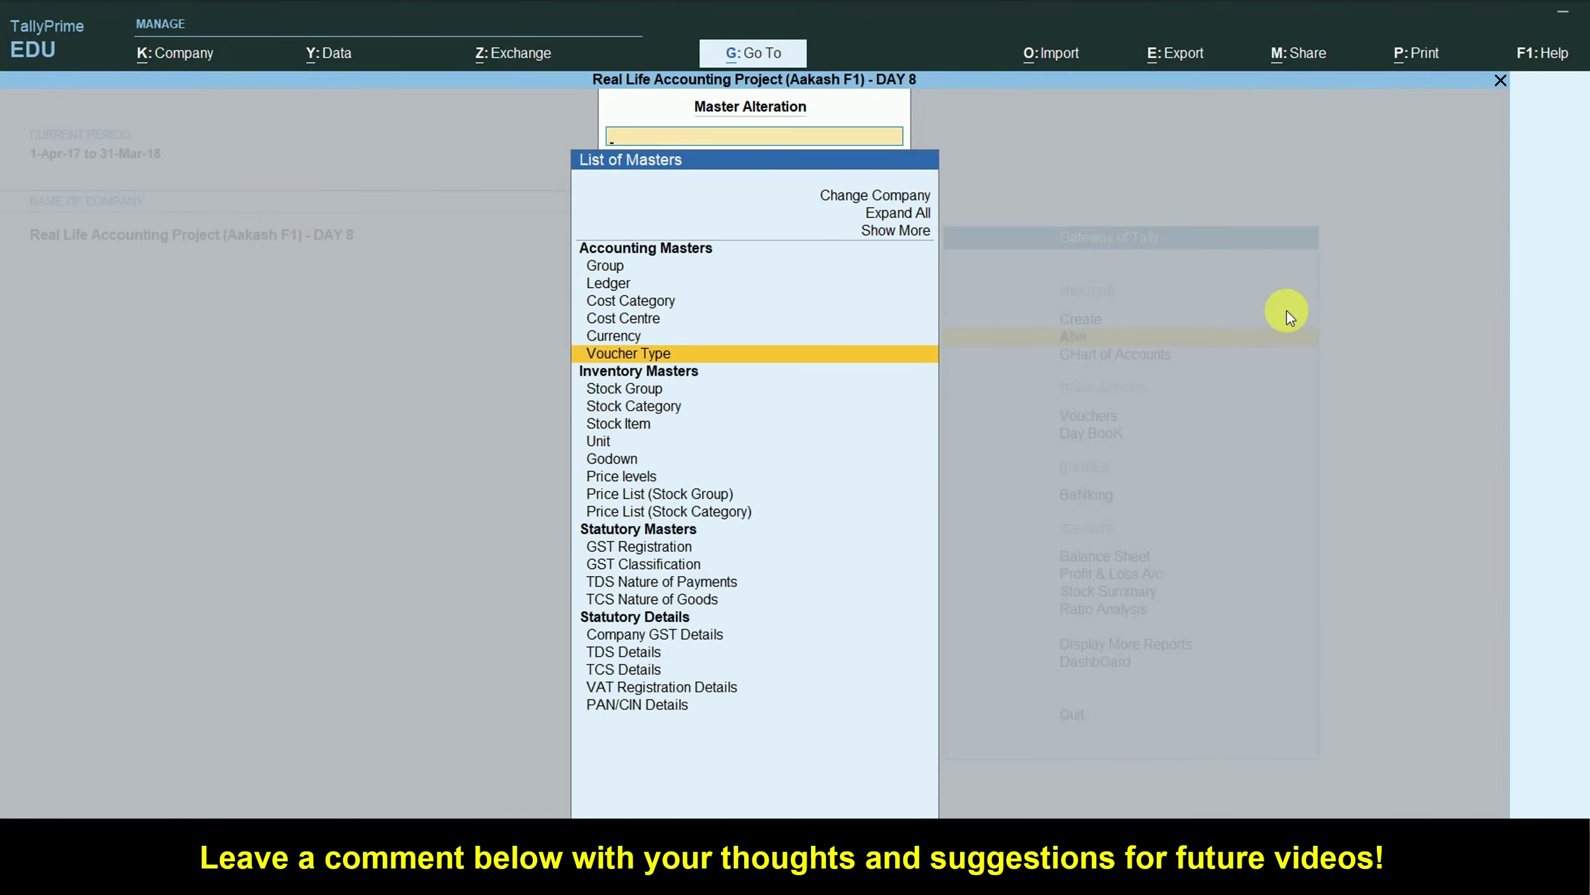
Close the master alteration and read the Petty Cash Expenses paragraph in the Word brief.
{"action": "key", "text": "Escape"}
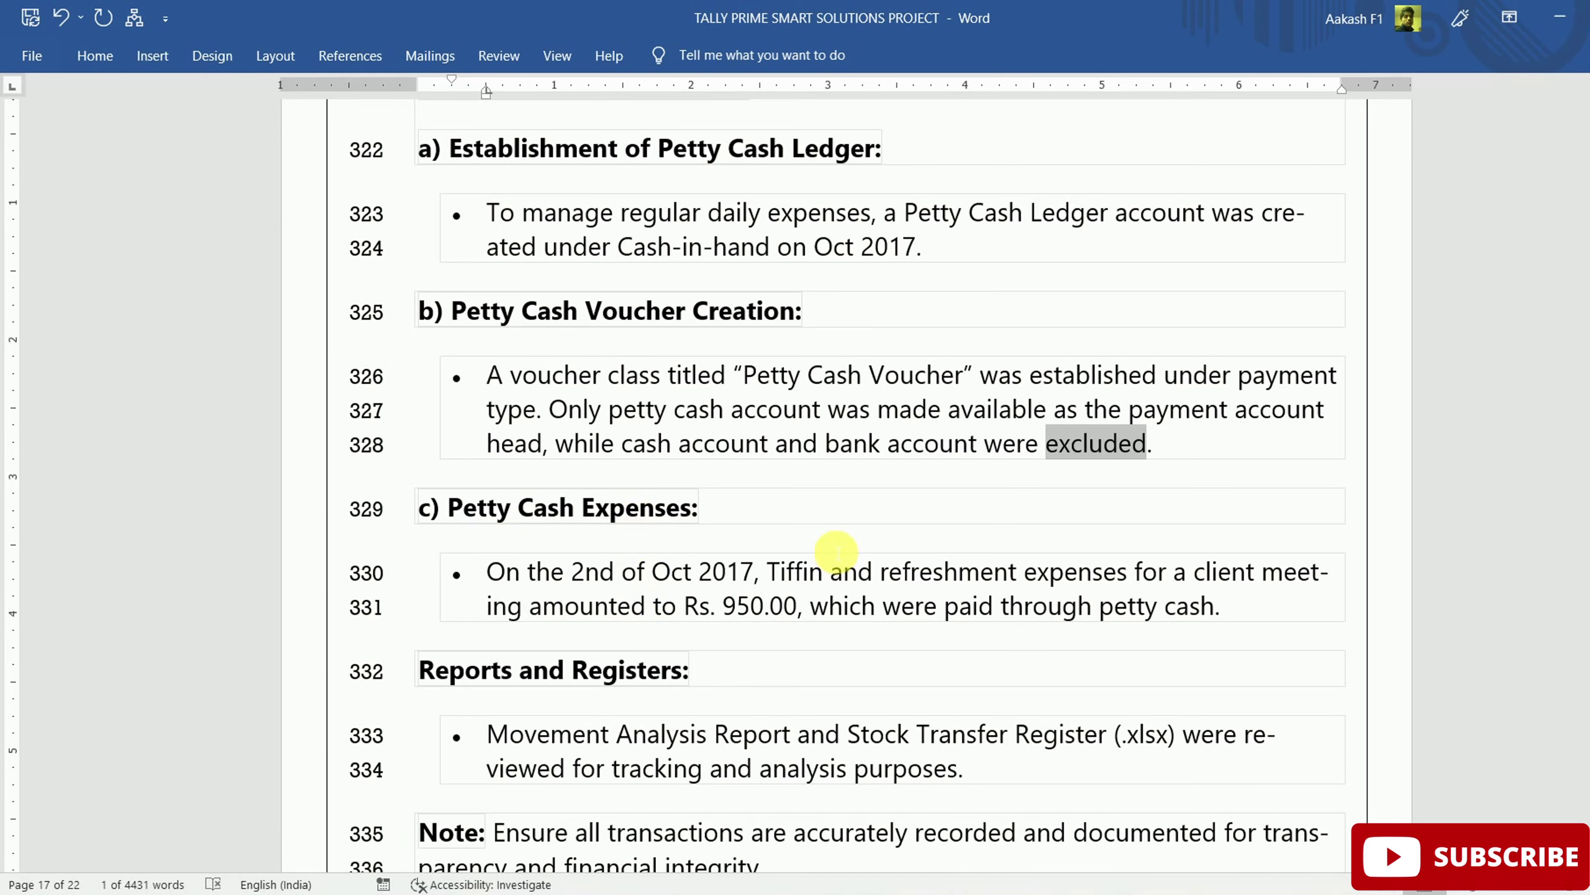
{"action": "left_click", "coordinate": [944, 572]}
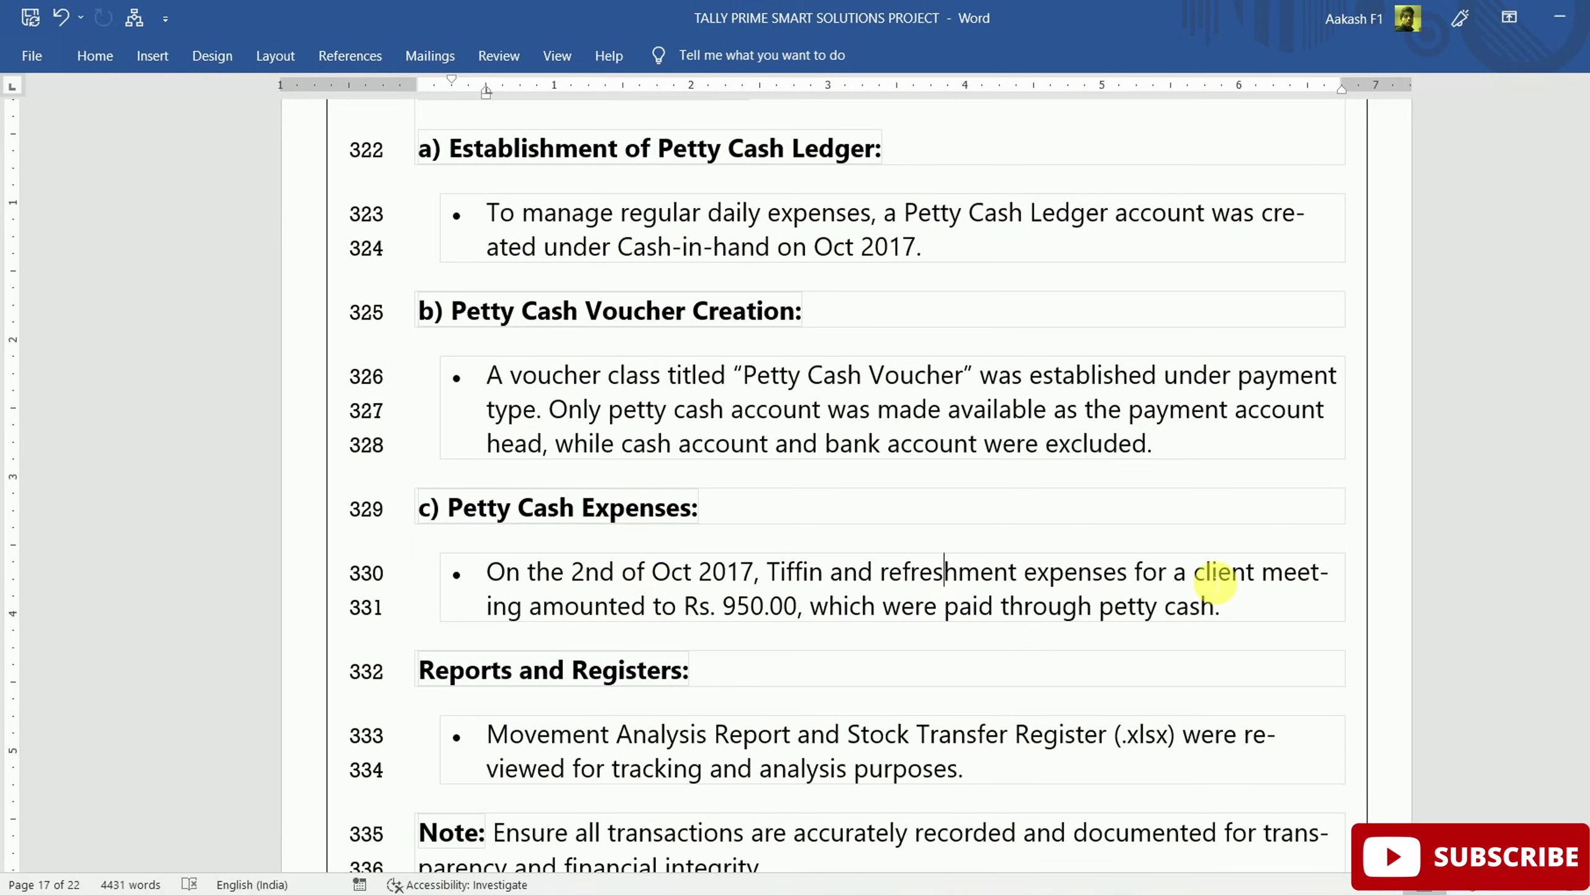
{"action": "left_click", "coordinate": [387, 572]}
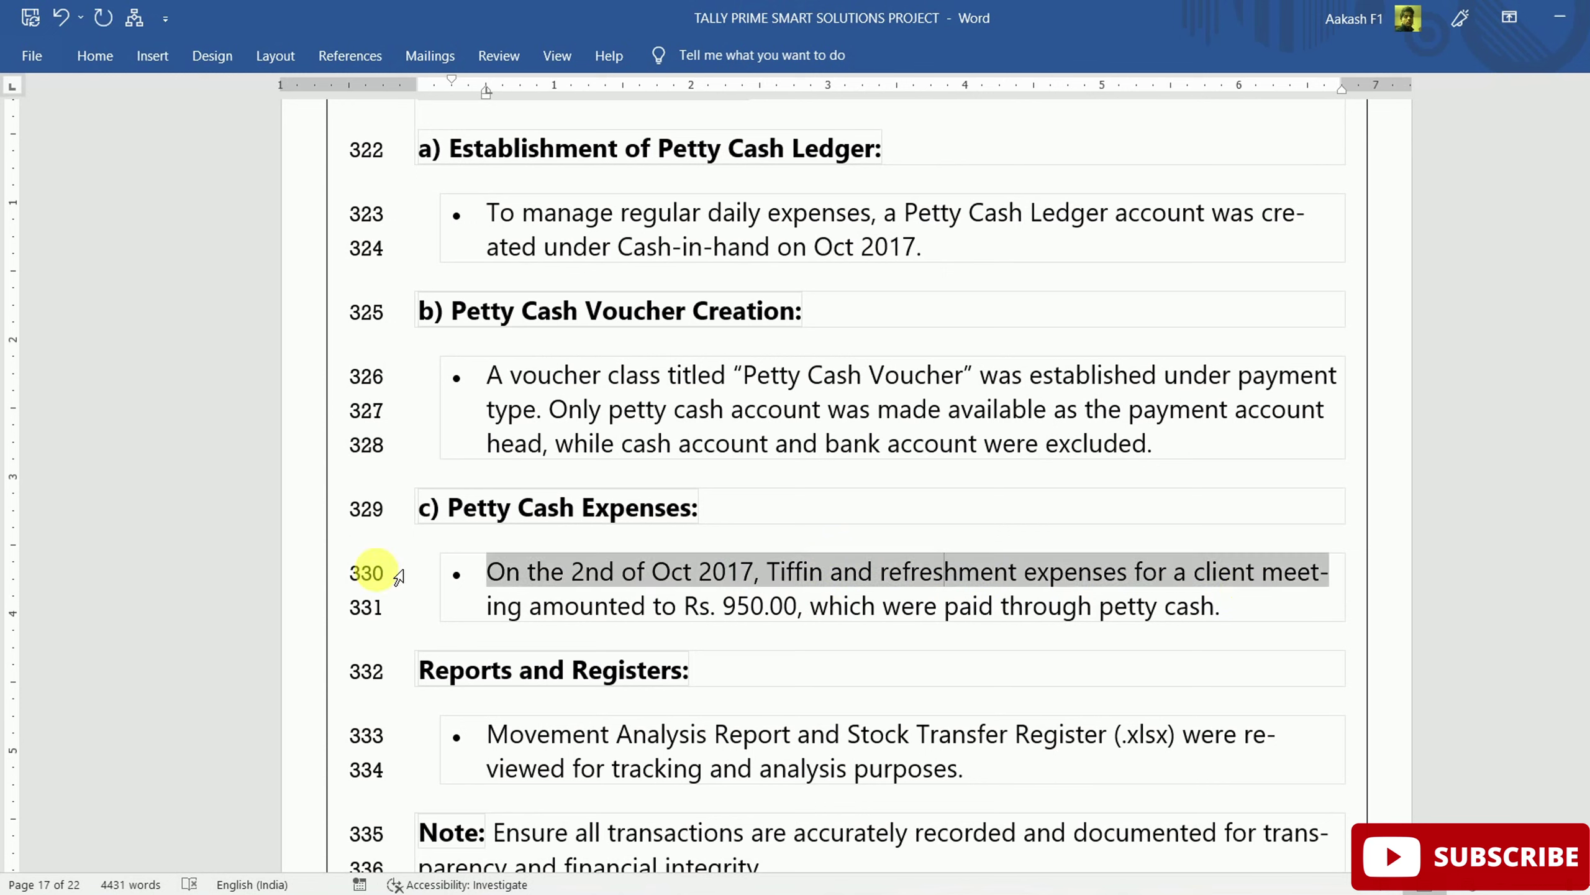
{"action": "left_click", "coordinate": [389, 612]}
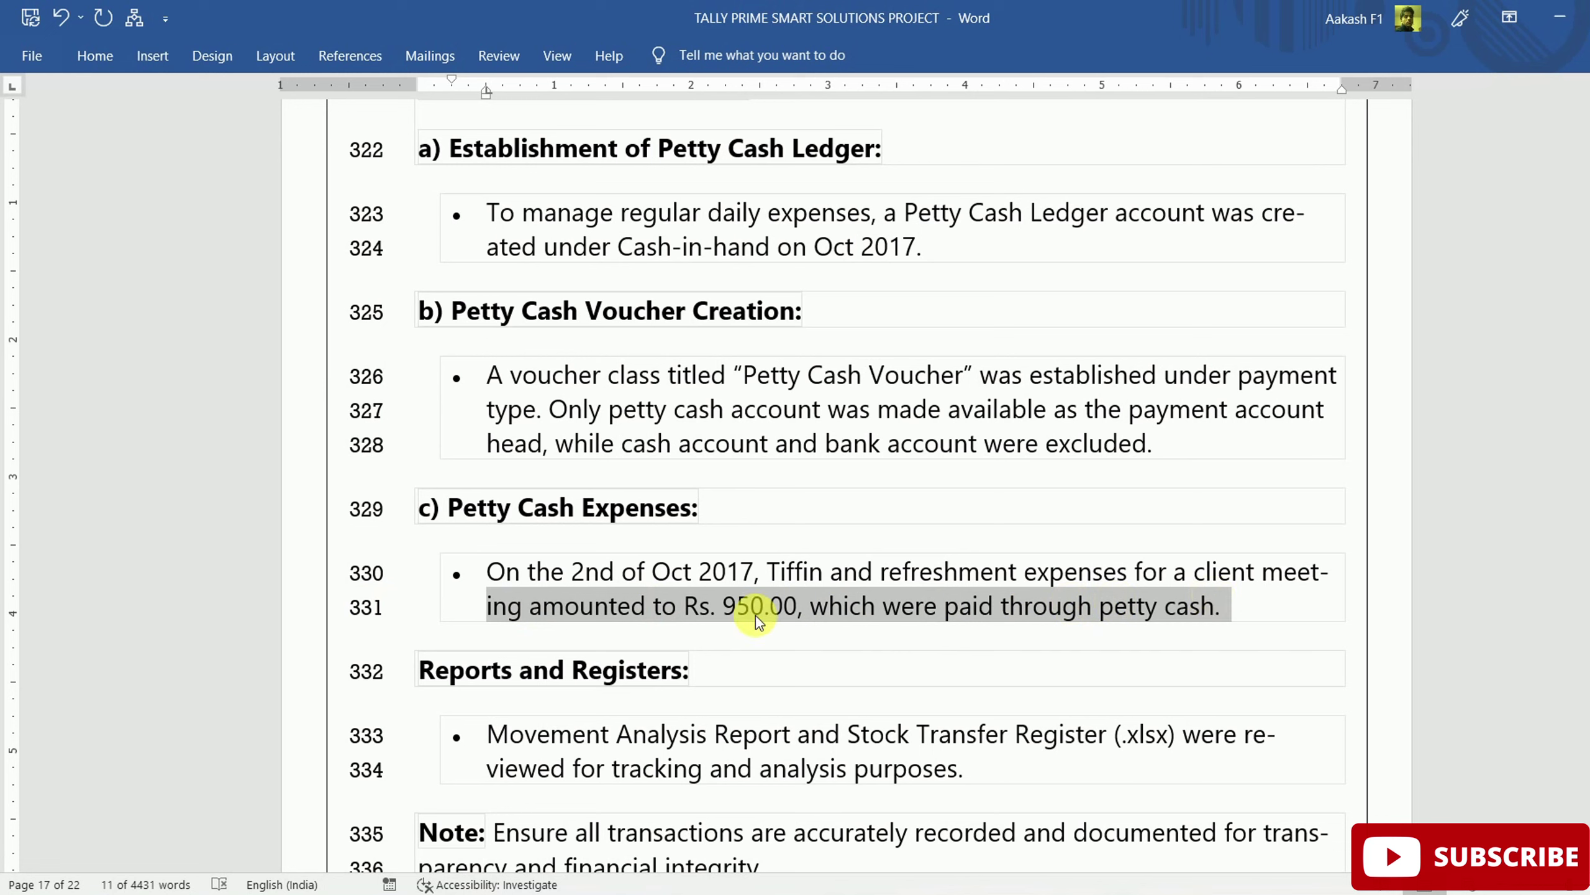
Switch to TallyPrime and start a Payment voucher using the Petty Cash Voucher class.
{"action": "left_click", "coordinate": [371, 576]}
{"action": "key", "text": "alt+Tab"}
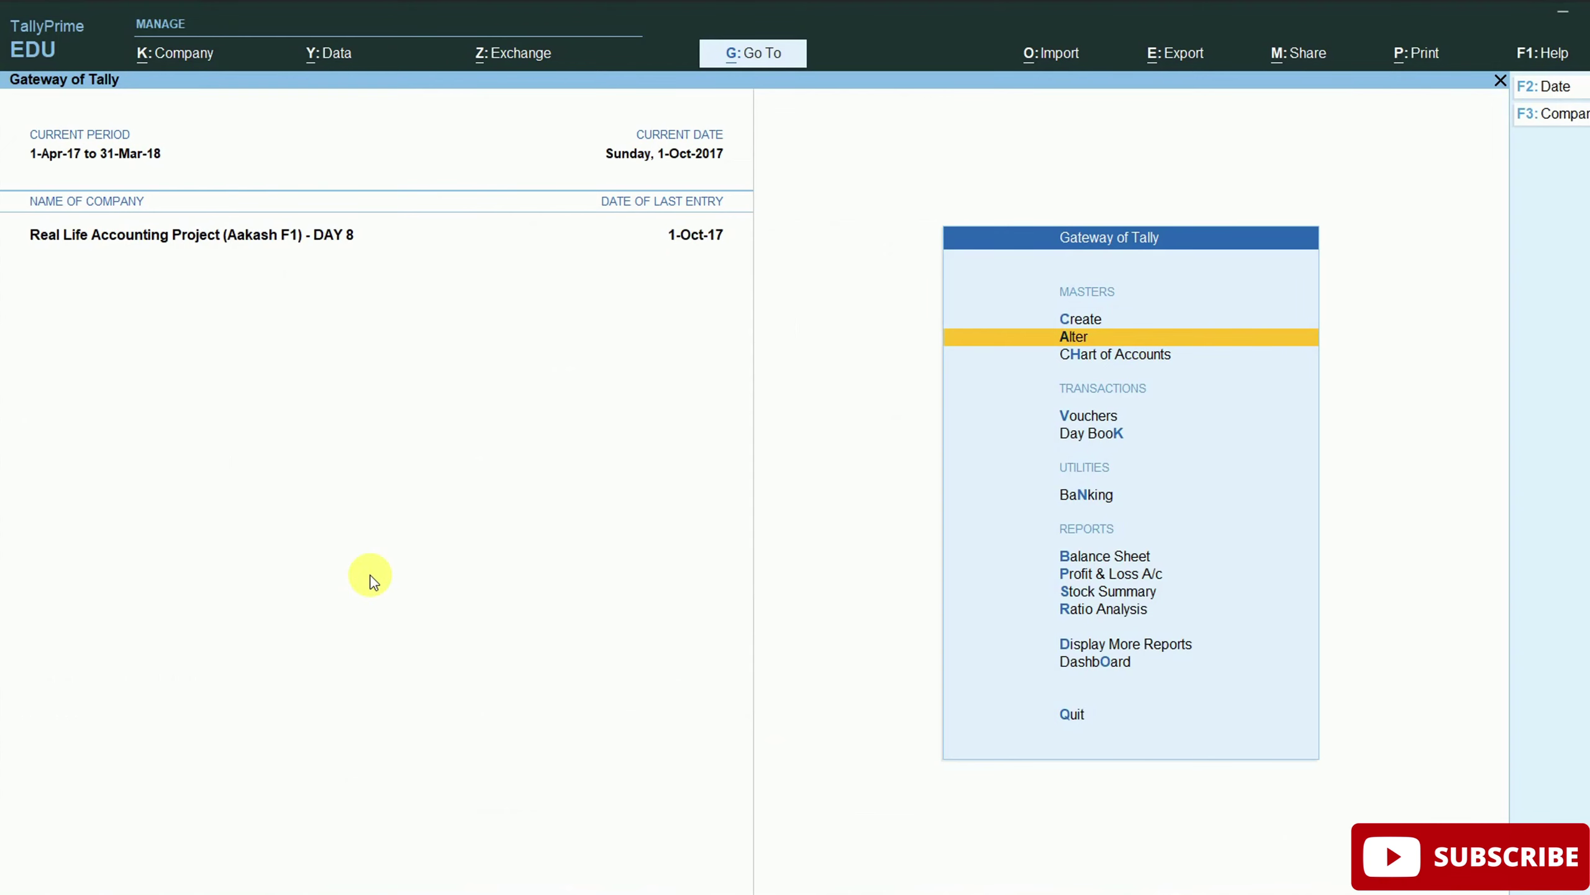
{"action": "key", "text": "v"}
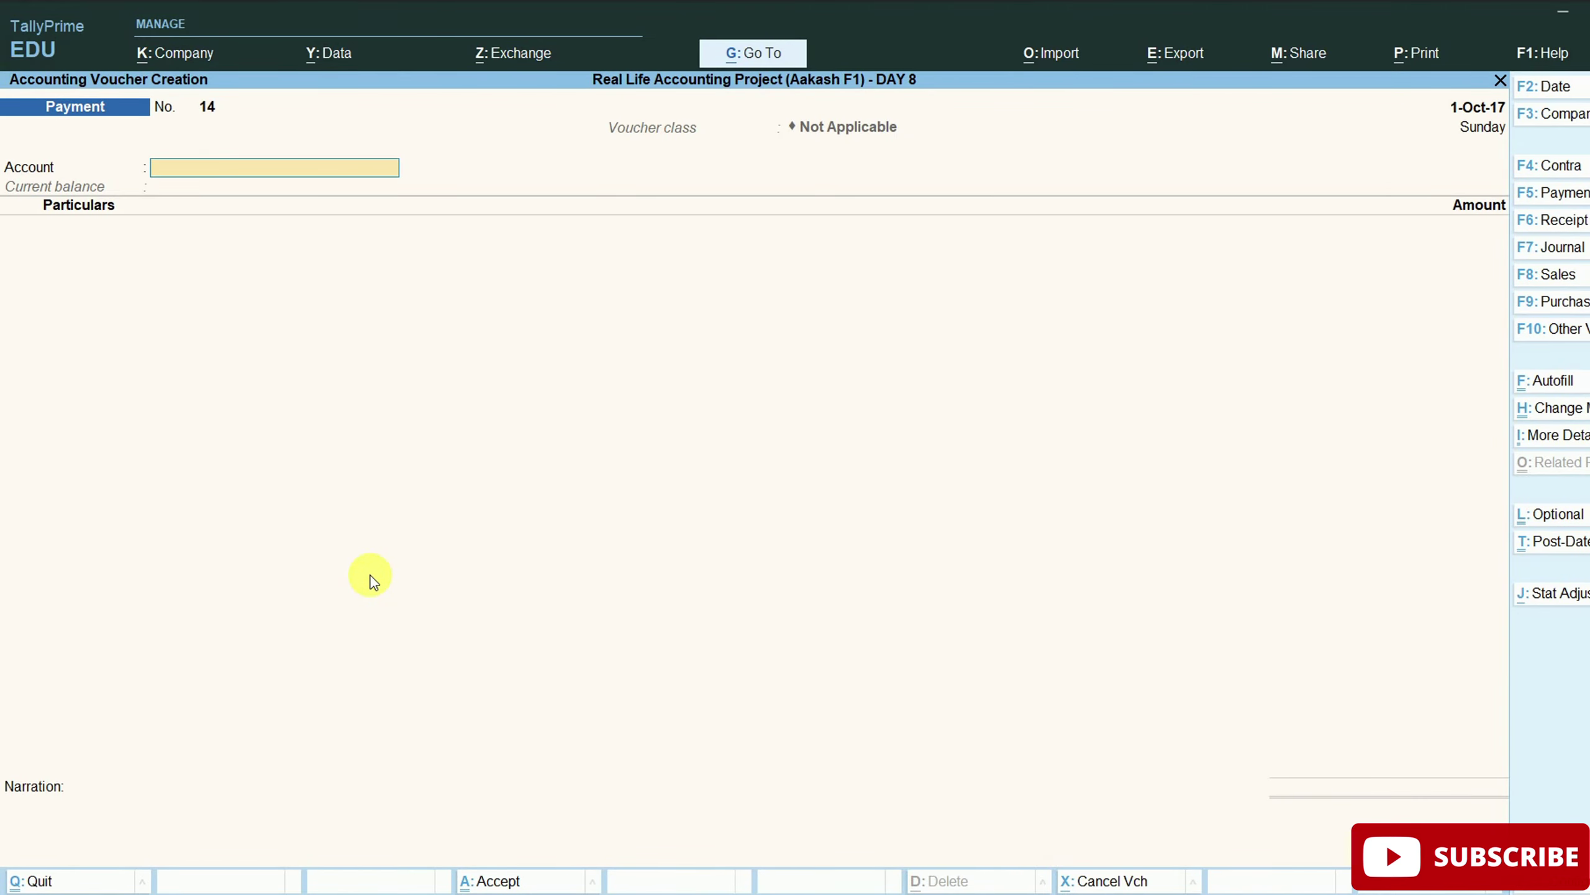
{"action": "key", "text": "F5"}
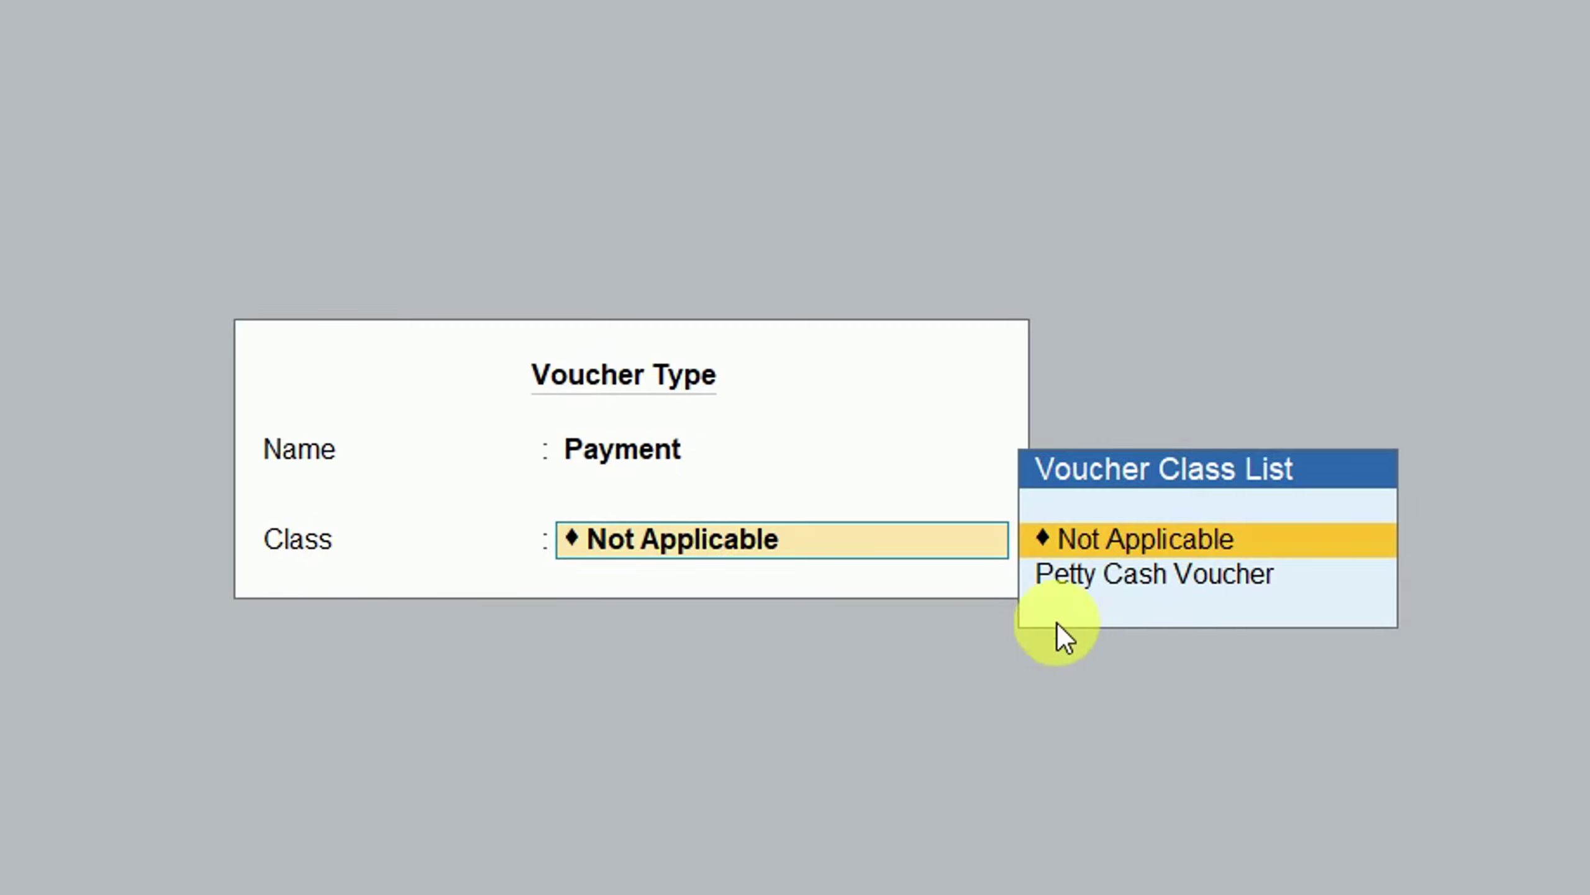
{"action": "left_click", "coordinate": [1135, 583]}
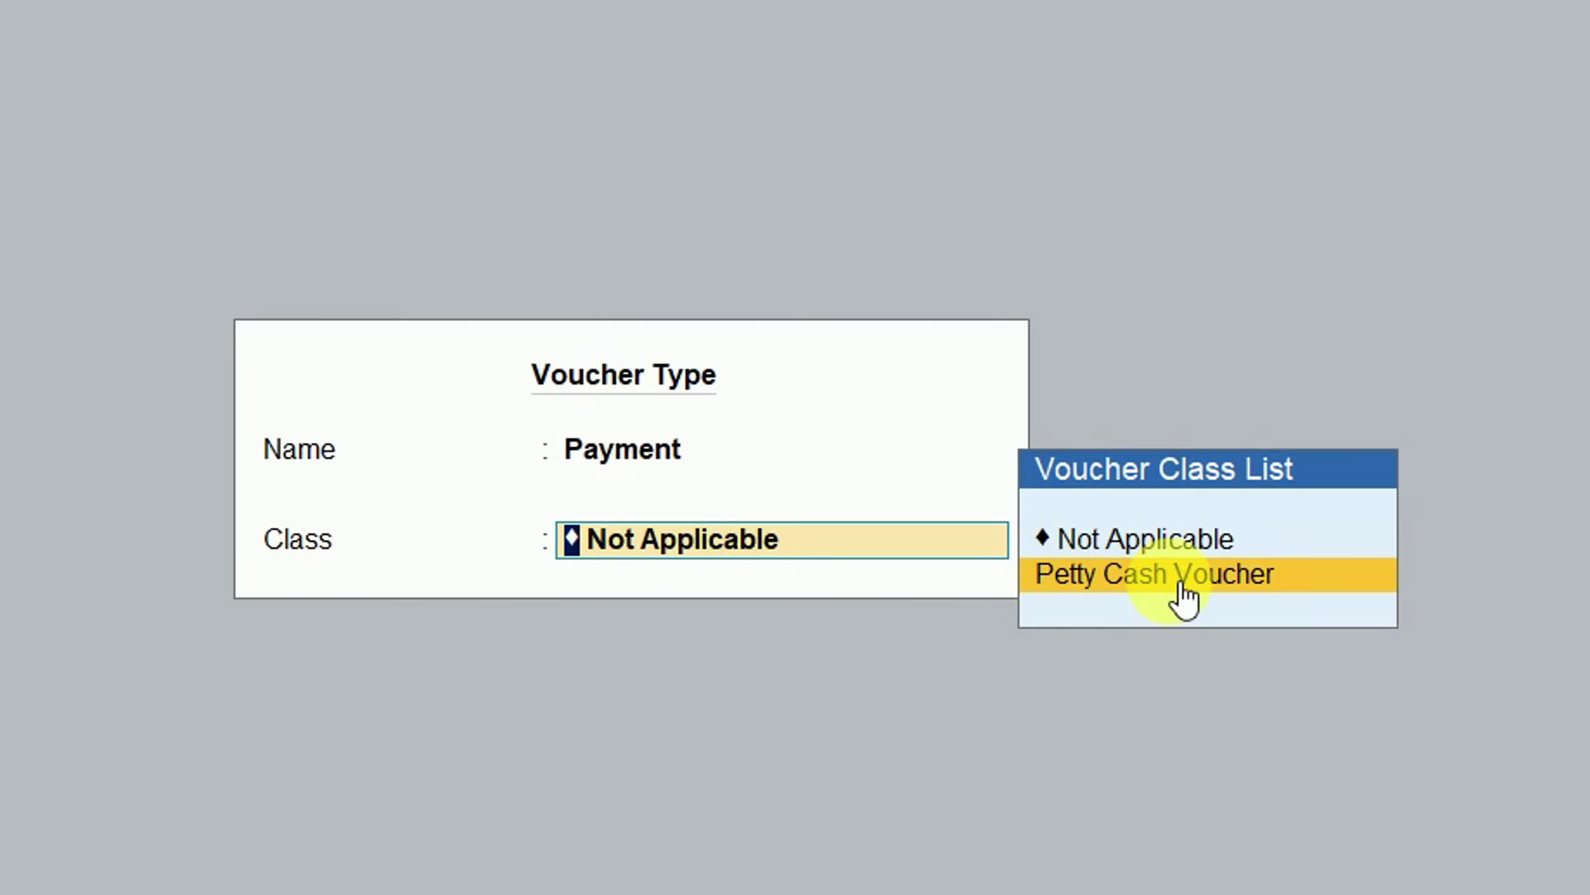
{"action": "left_click", "coordinate": [1182, 597]}
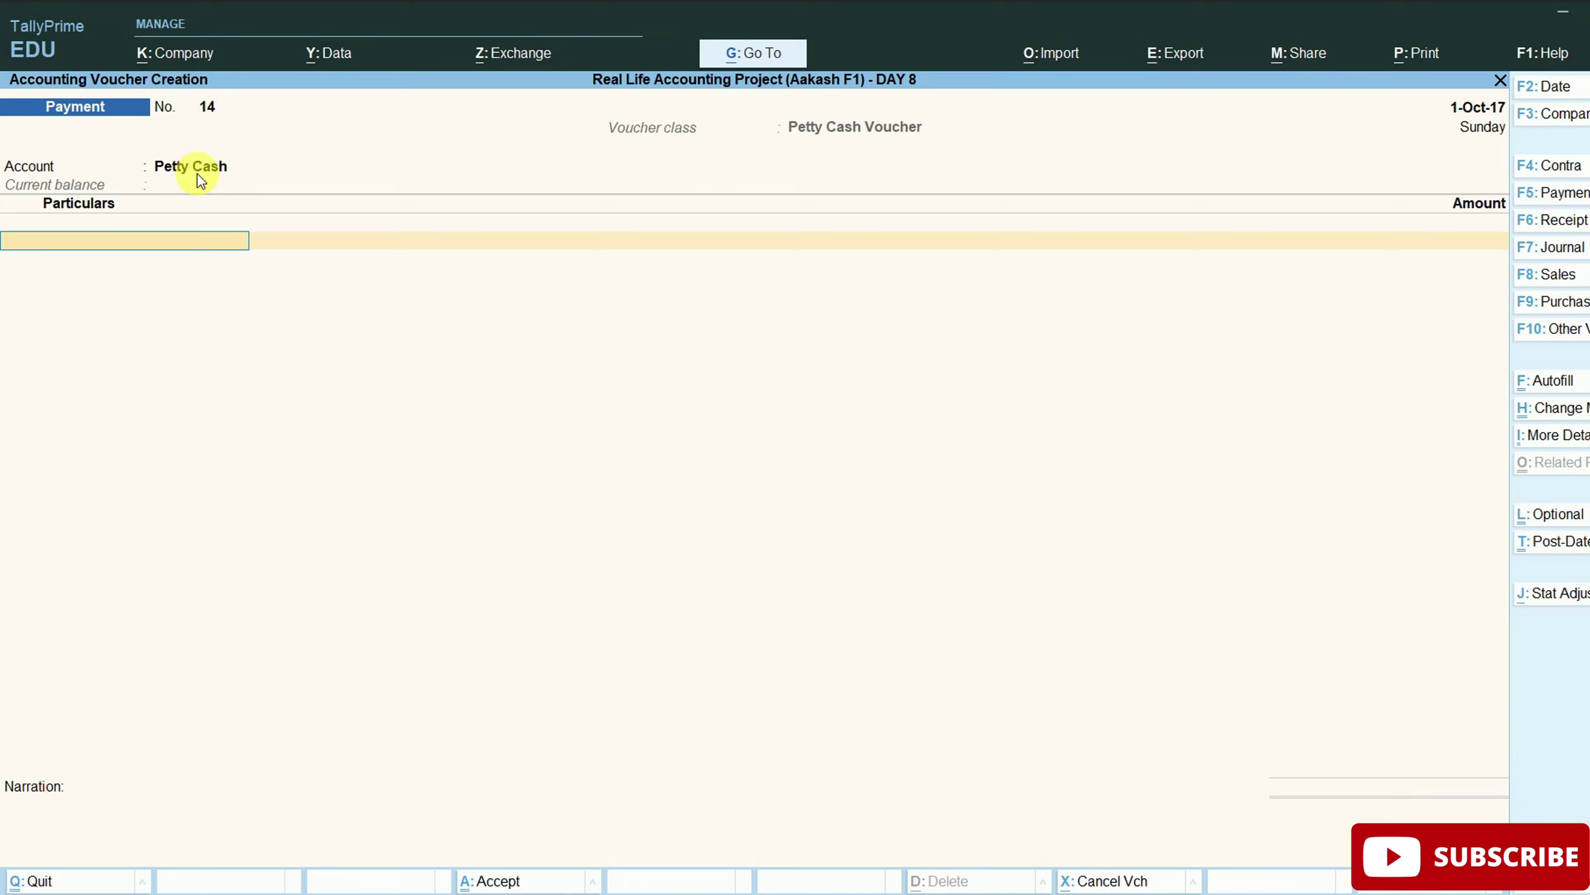
Start a new ledger named Refreshment Expenses for the voucher's debit line, checking the expense wording in the Word brief.
{"action": "type", "text": "B"}
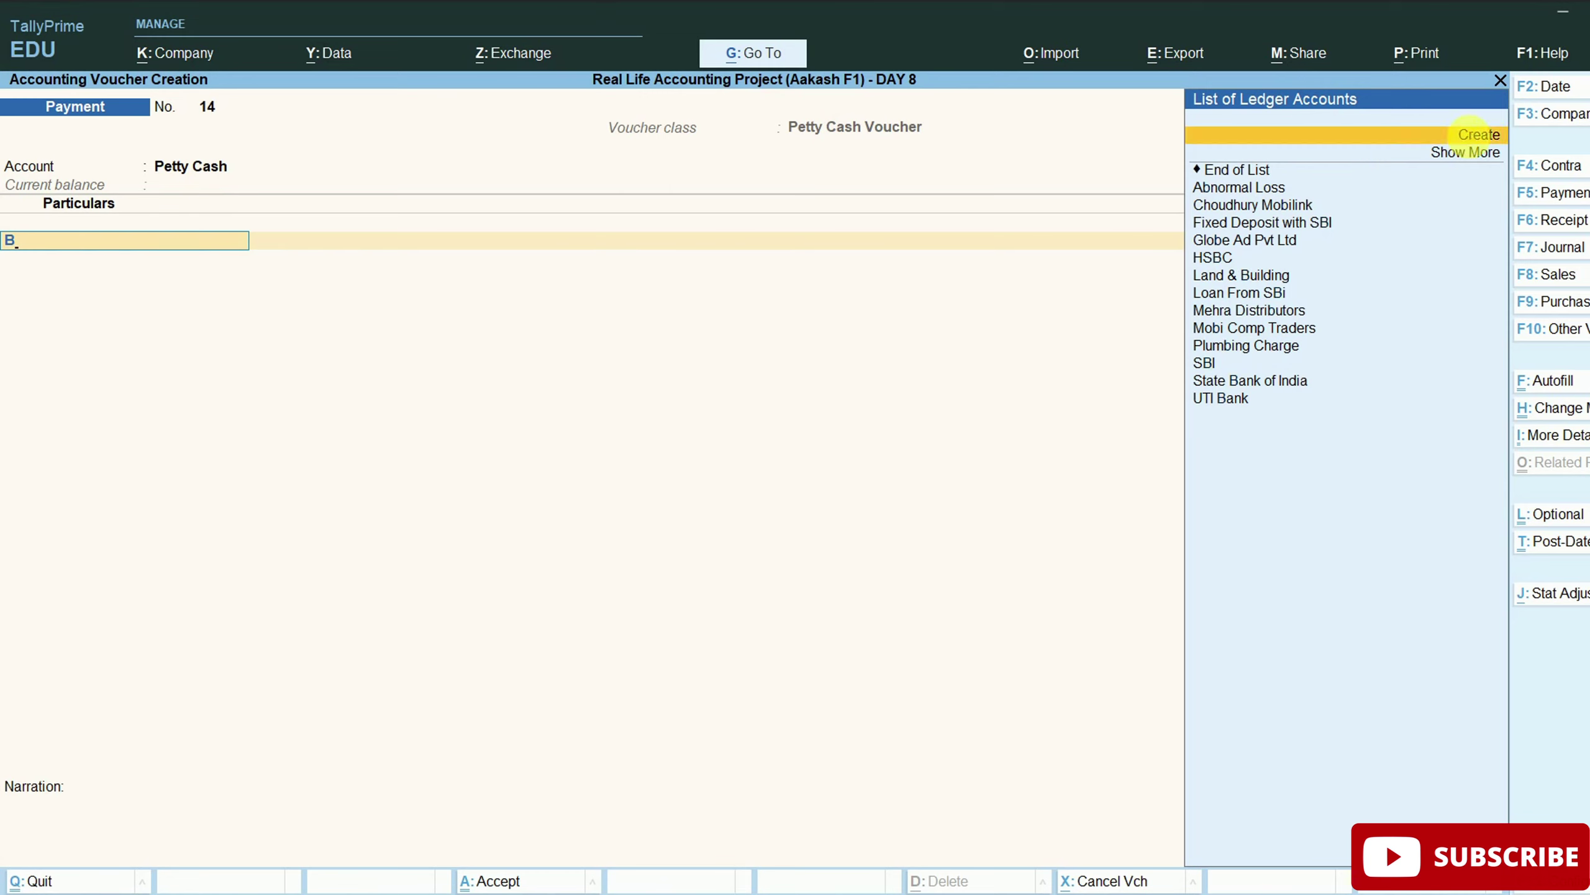
{"action": "left_click", "coordinate": [1476, 142]}
{"action": "type", "text": "Re"}
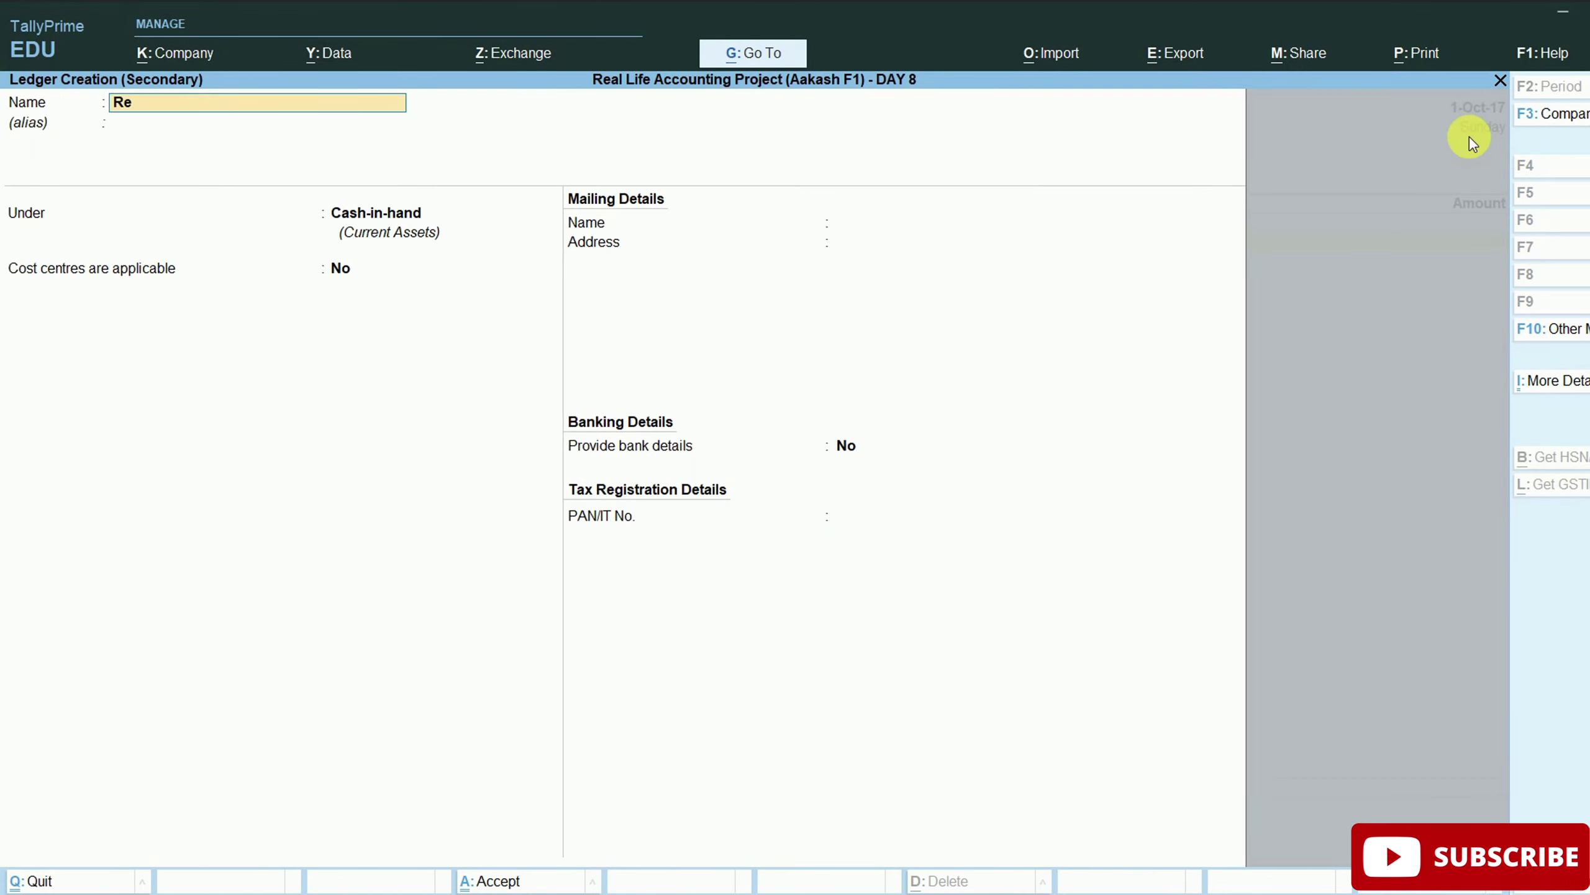
{"action": "type", "text": "freshment Exp"}
{"action": "type", "text": "ses"}
{"action": "key", "text": "alt+Tab"}
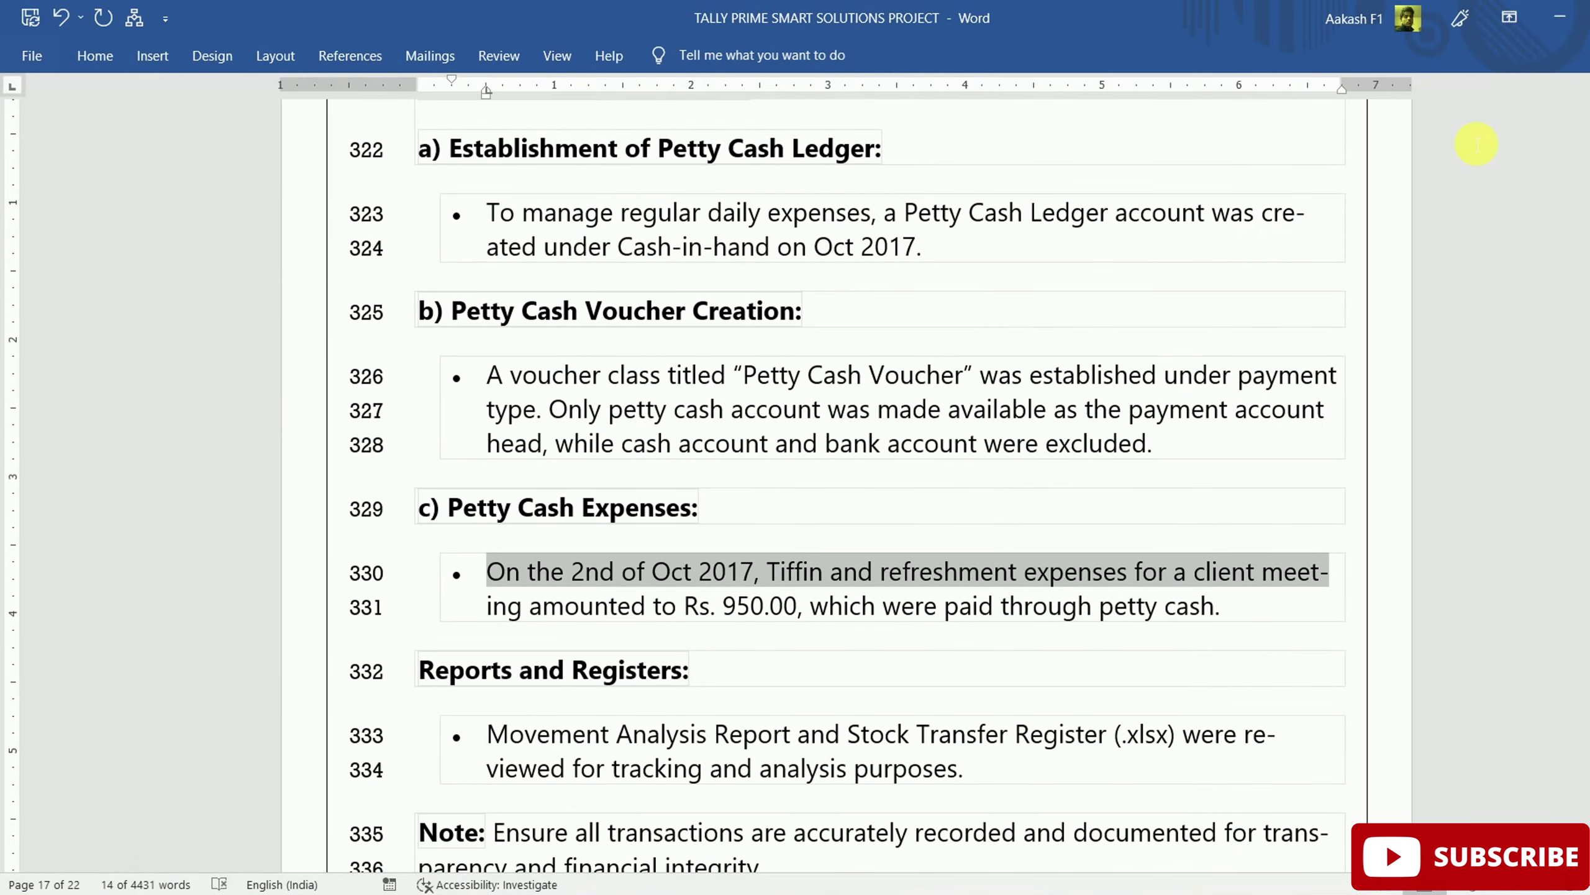
{"action": "key", "text": "alt+Tab"}
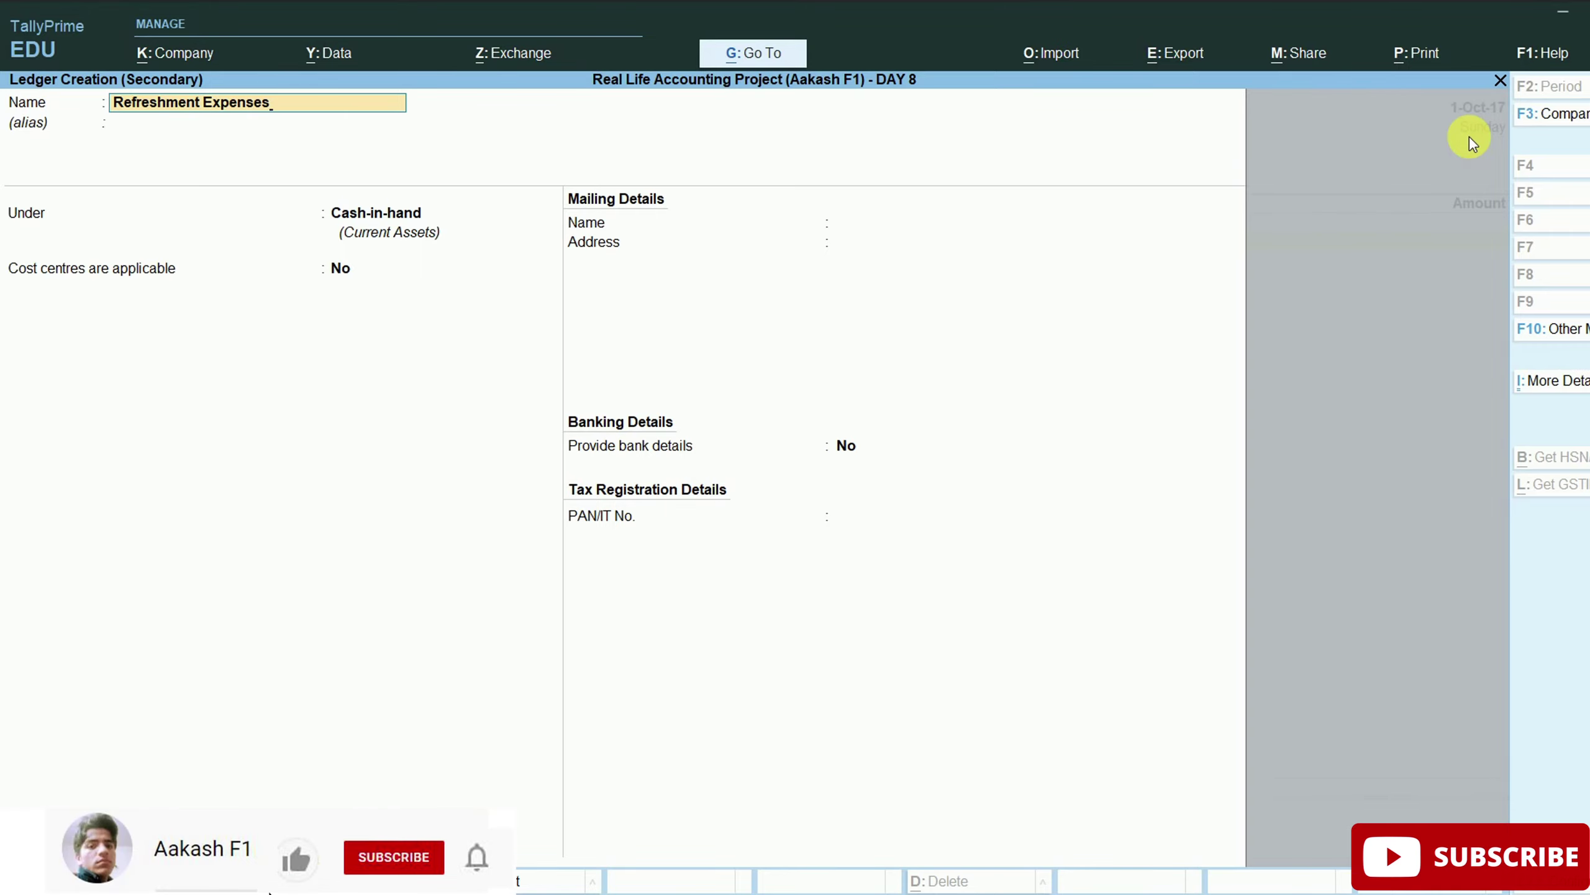
{"action": "key", "text": "alt+Tab"}
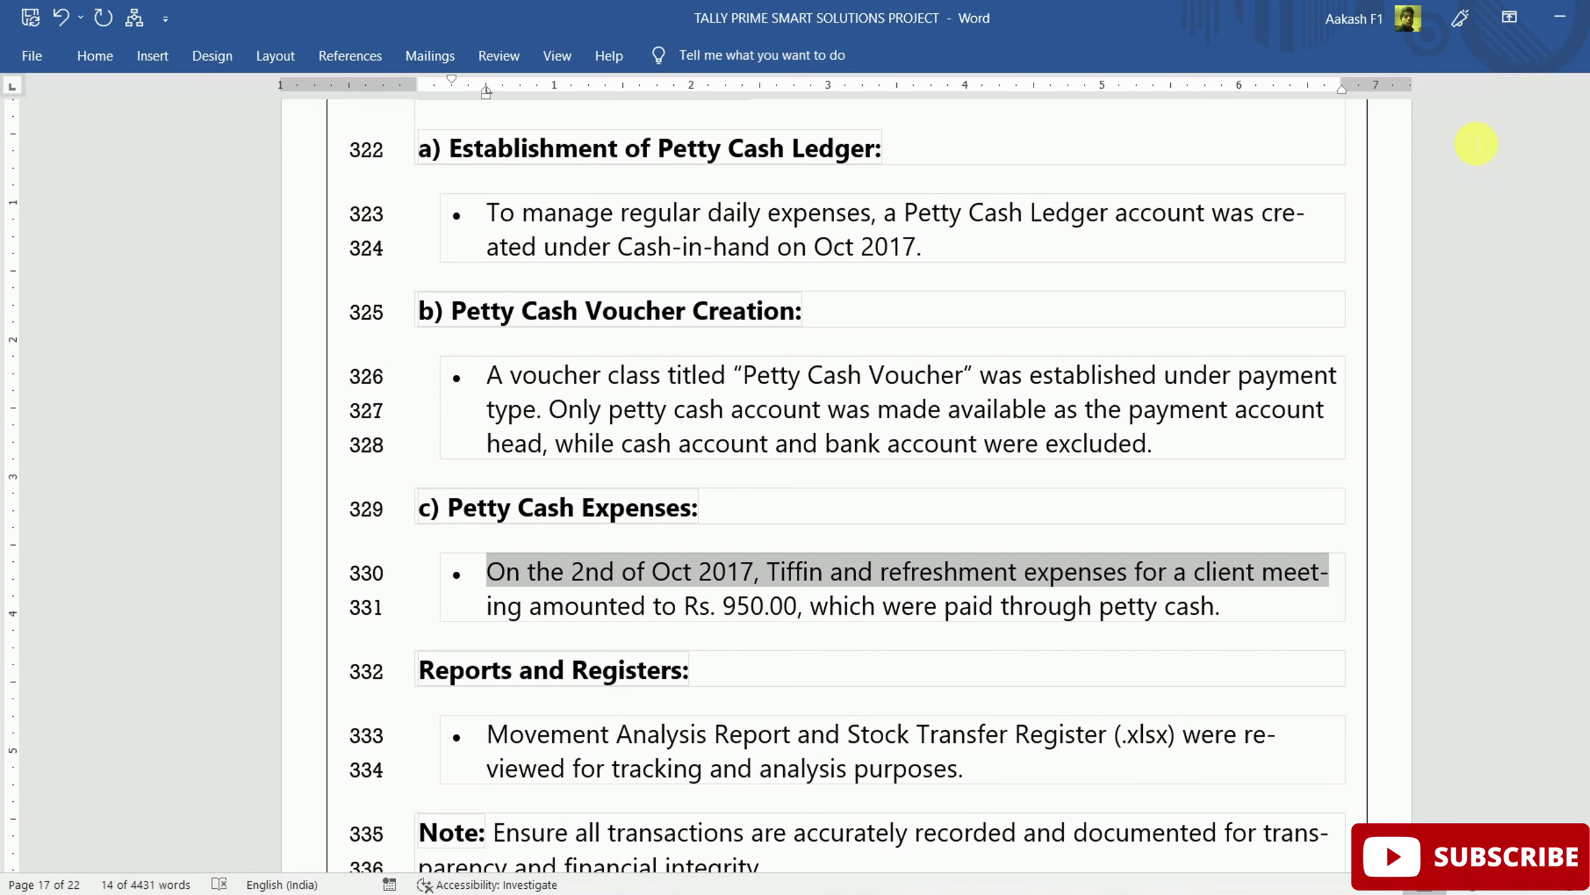
{"action": "key", "text": "alt+Tab"}
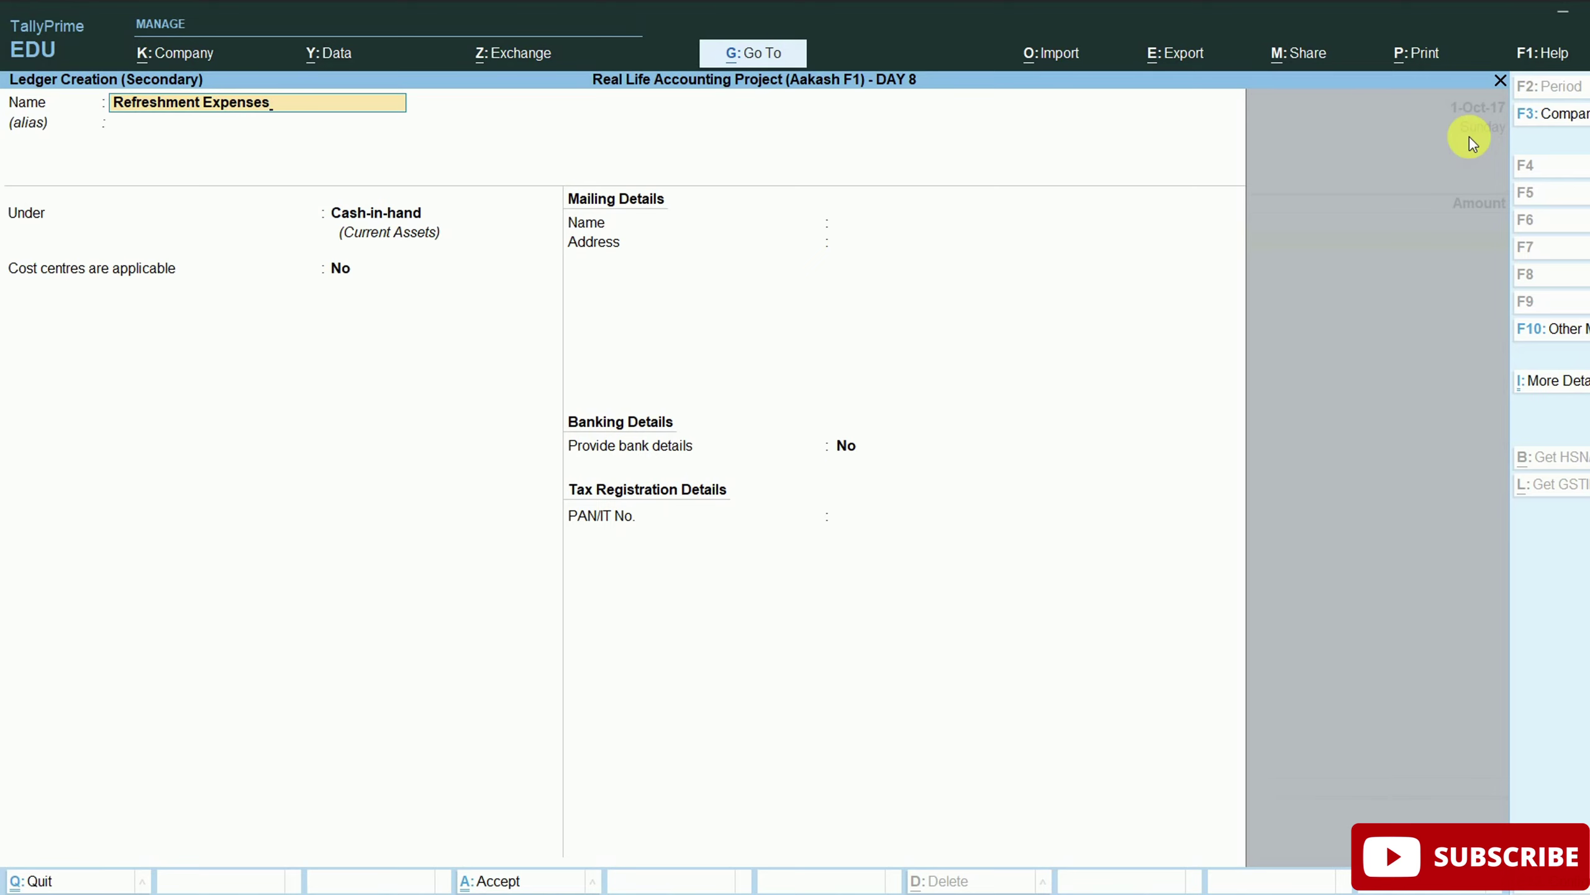
Place the Refreshment Expenses ledger under Indirect Expenses, set GST applicability to Not Applicable, and save it.
{"action": "key", "text": "Return"}
{"action": "key", "text": "Return"}
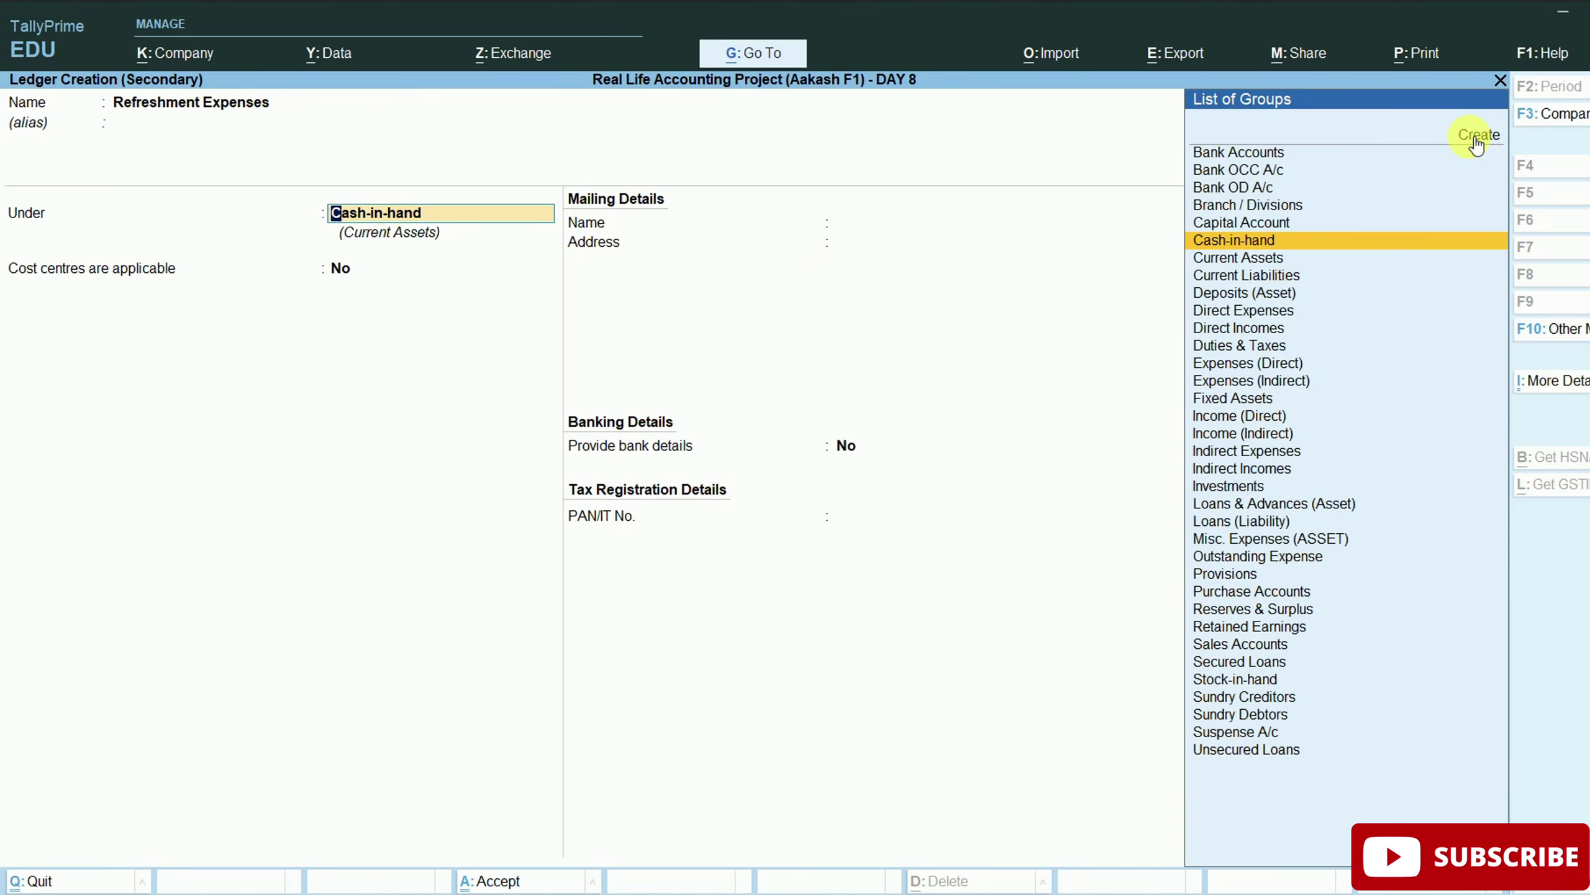
{"action": "type", "text": "ind"}
{"action": "key", "text": "Return"}
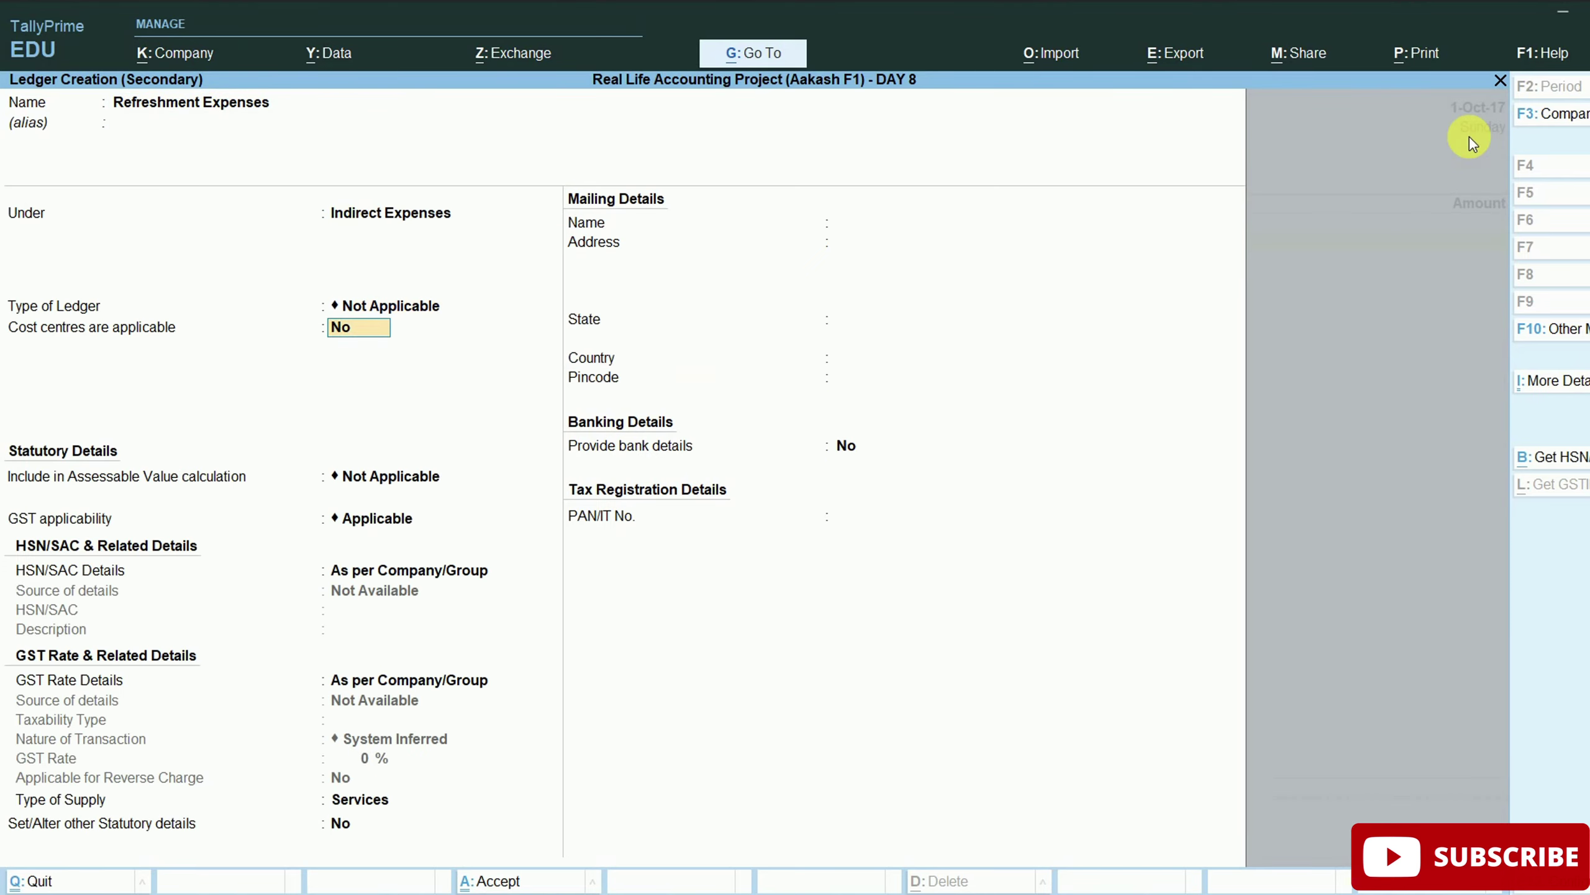
{"action": "key", "text": "Return"}
{"action": "key", "text": "Return"}
{"action": "key", "text": "Down"}
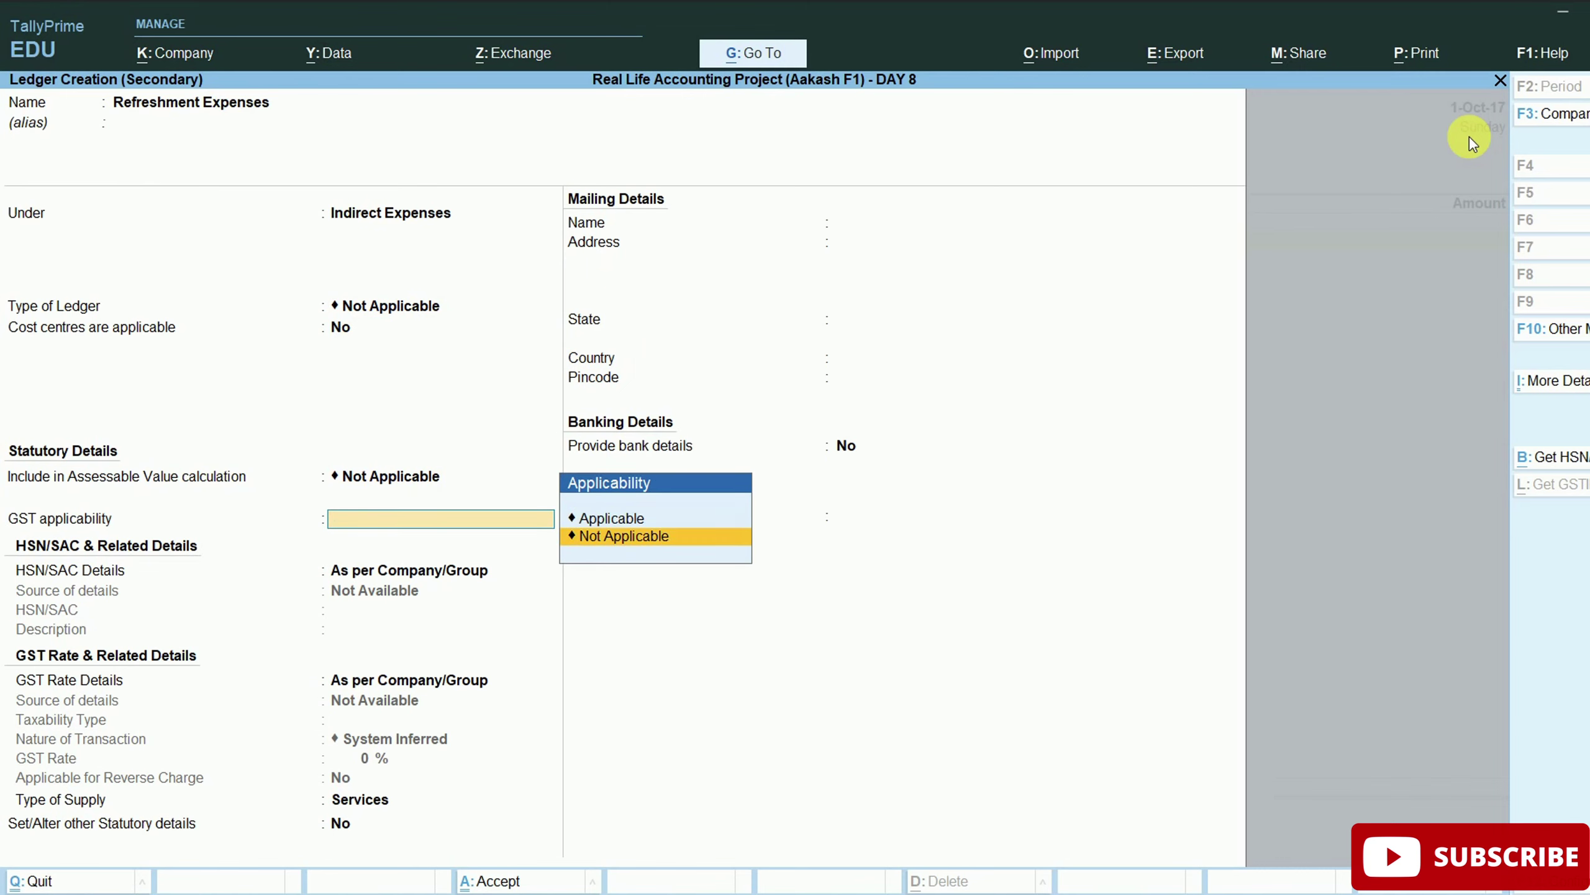
{"action": "key", "text": "Return"}
{"action": "key", "text": "Return"}
{"action": "key", "text": "Return"}
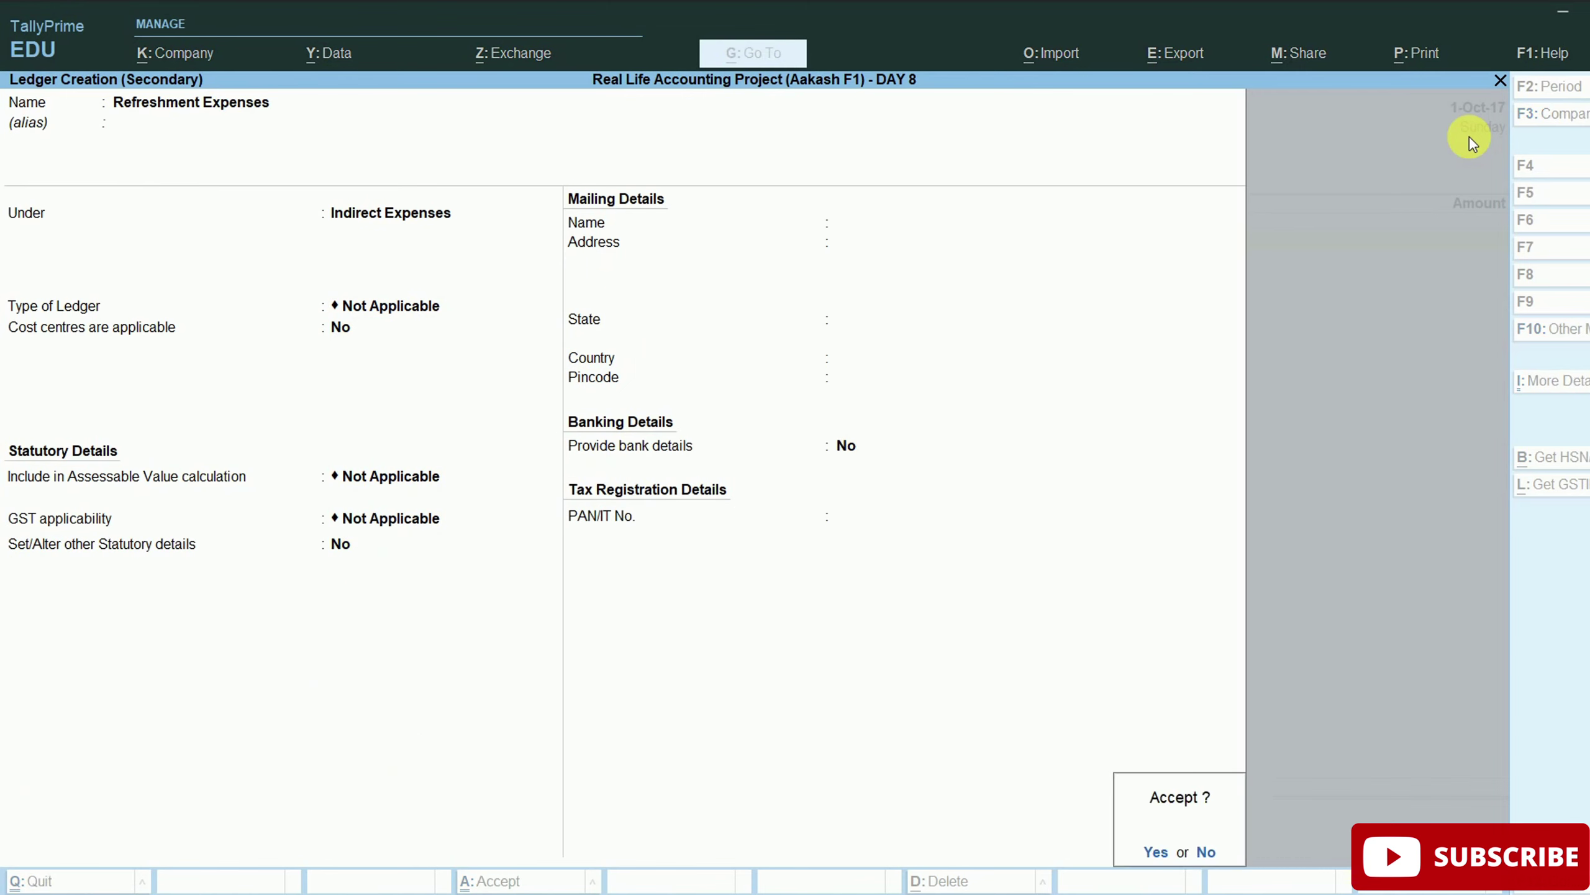
{"action": "key", "text": "Return"}
Enter 950 for Refreshment Expenses, add the narration "Being expenses made through petty cash", and save the payment voucher.
{"action": "type", "text": "950"}
{"action": "key", "text": "Return"}
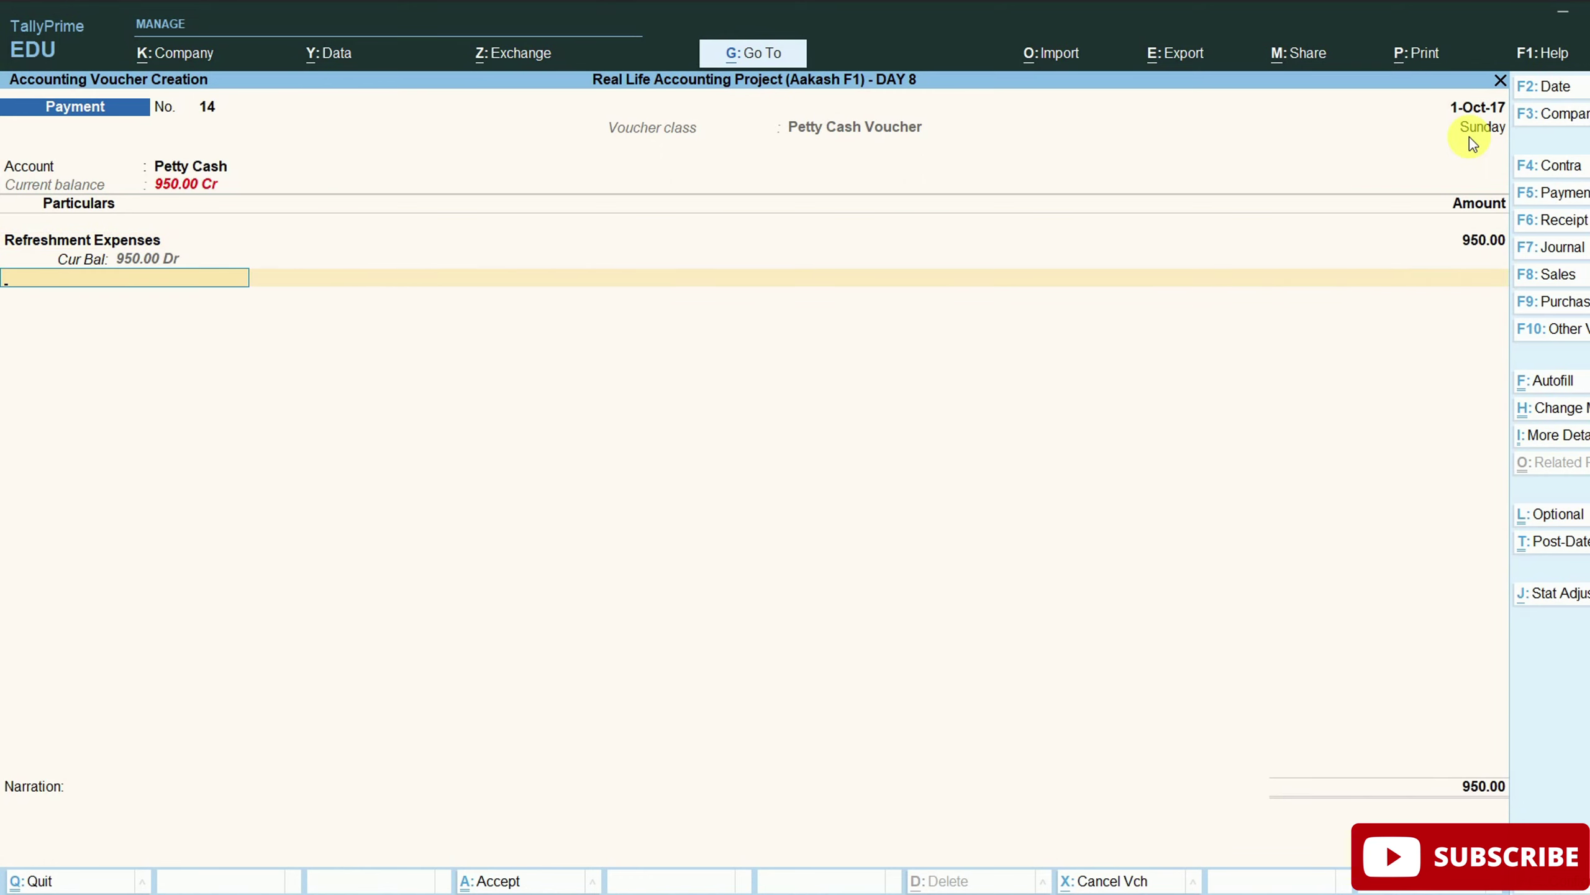
{"action": "key", "text": "Return"}
{"action": "type", "text": "Be"}
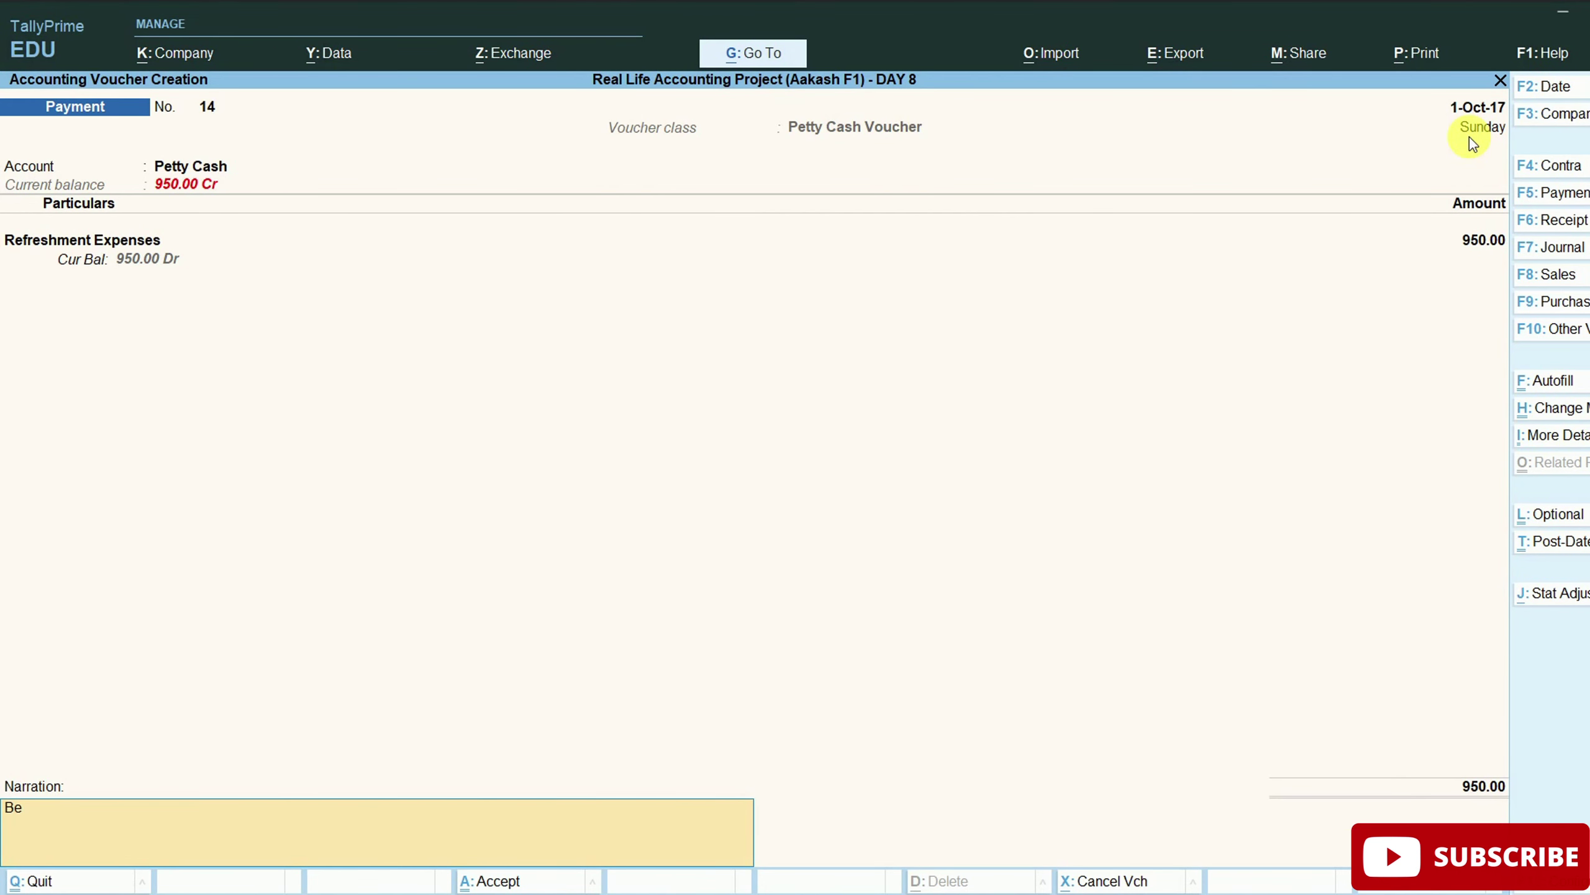
{"action": "type", "text": "ing expenses made through petty cash"}
{"action": "key", "text": "Return"}
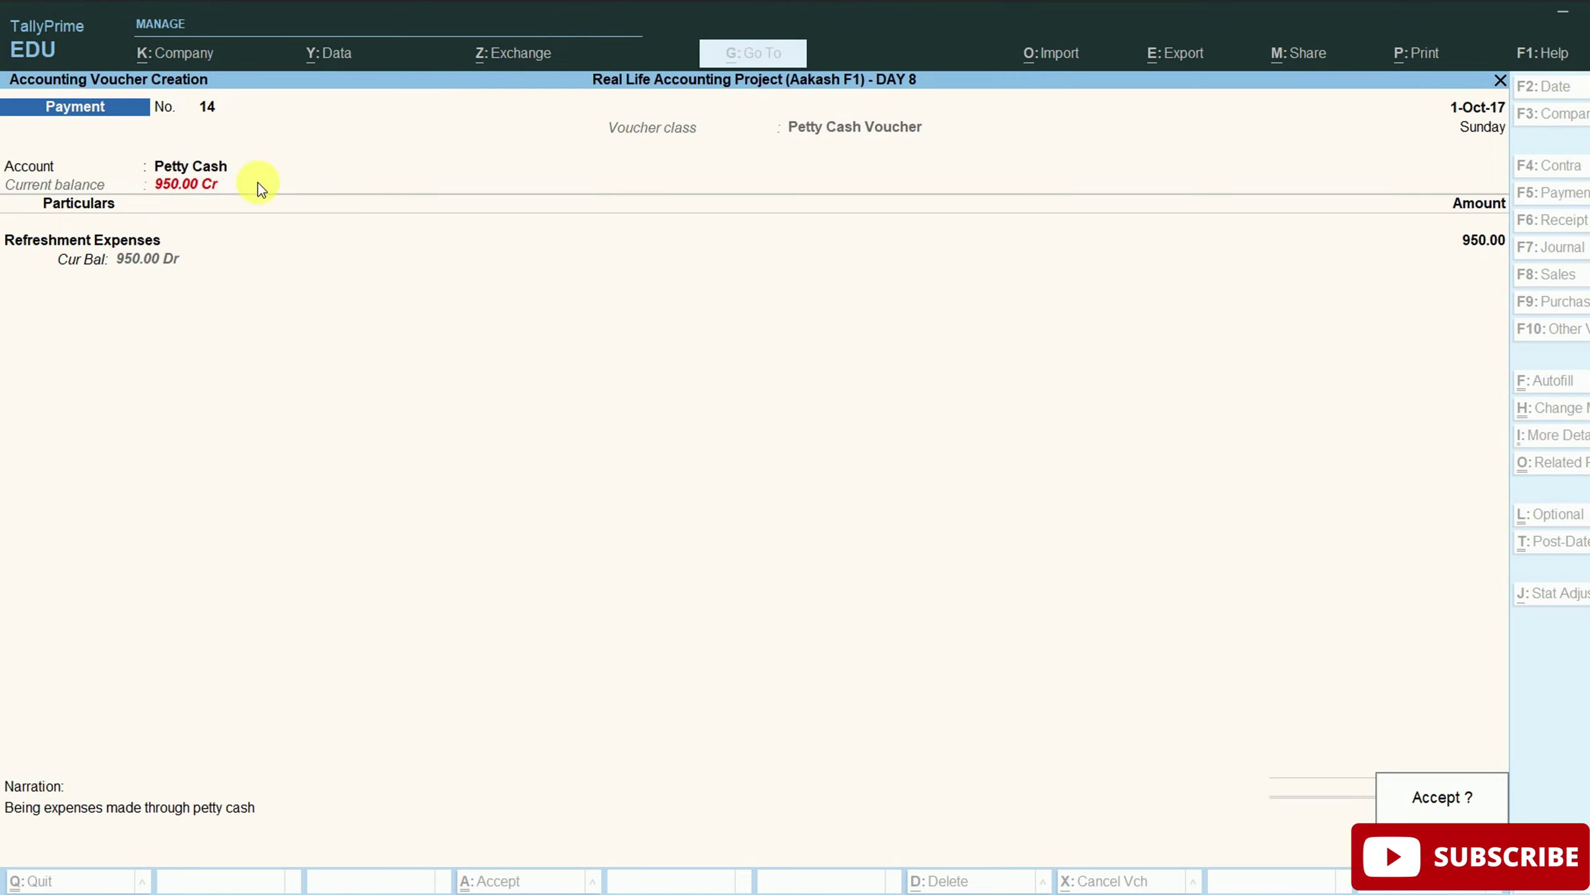
{"action": "key", "text": "Return"}
Record and save a Contra voucher transferring 3,000 from Cash to the Petty Cash account.
{"action": "key", "text": "F4"}
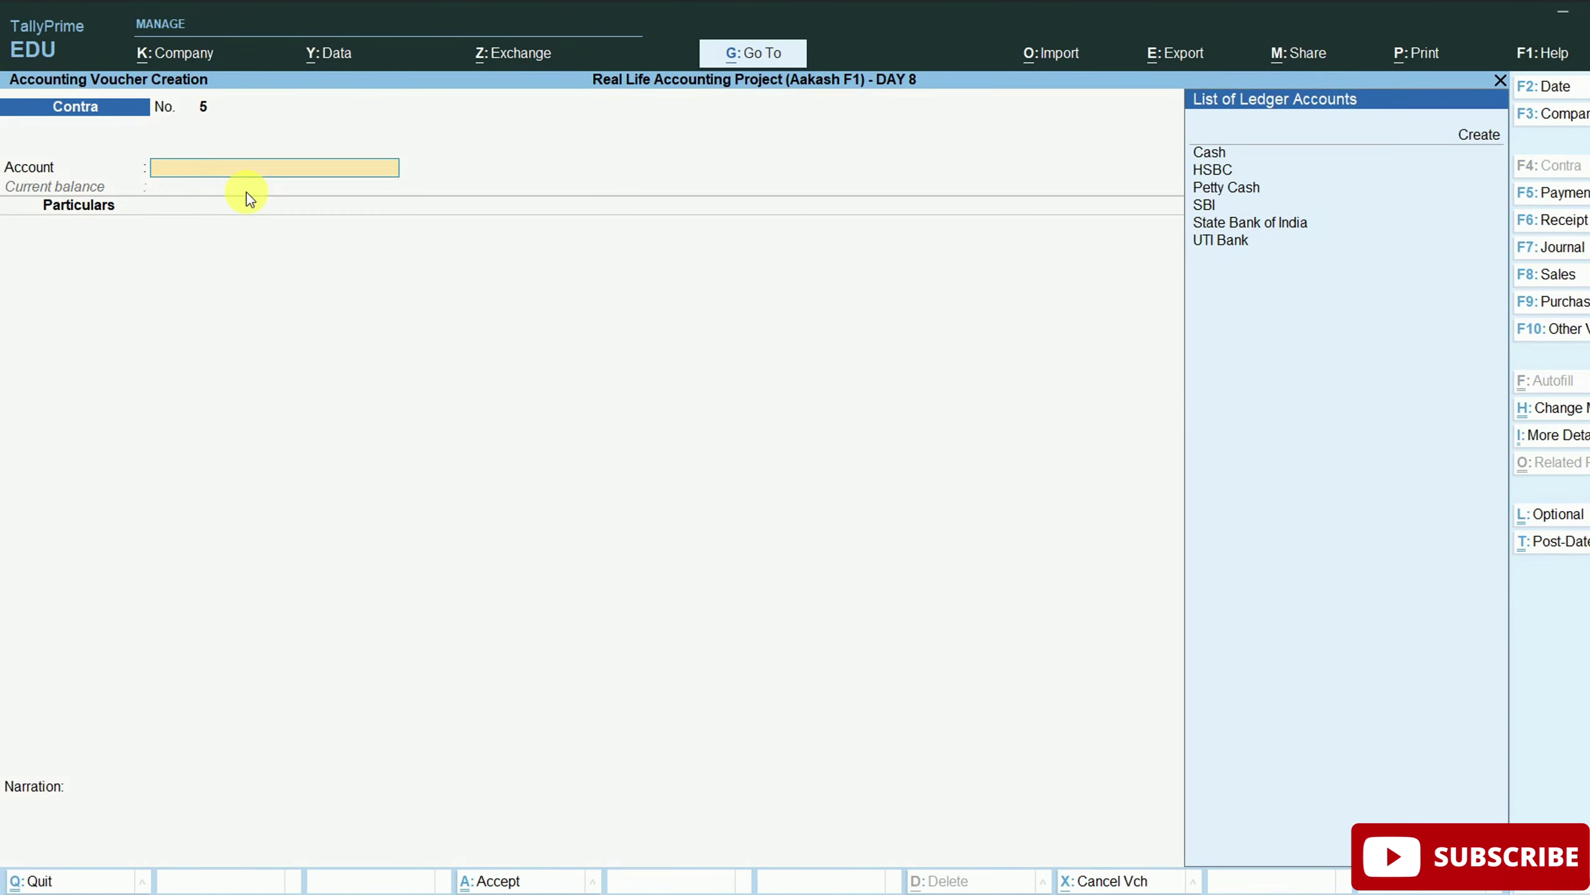
{"action": "key", "text": "Down"}
{"action": "key", "text": "Down"}
{"action": "key", "text": "Down"}
{"action": "key", "text": "Down"}
{"action": "key", "text": "Return"}
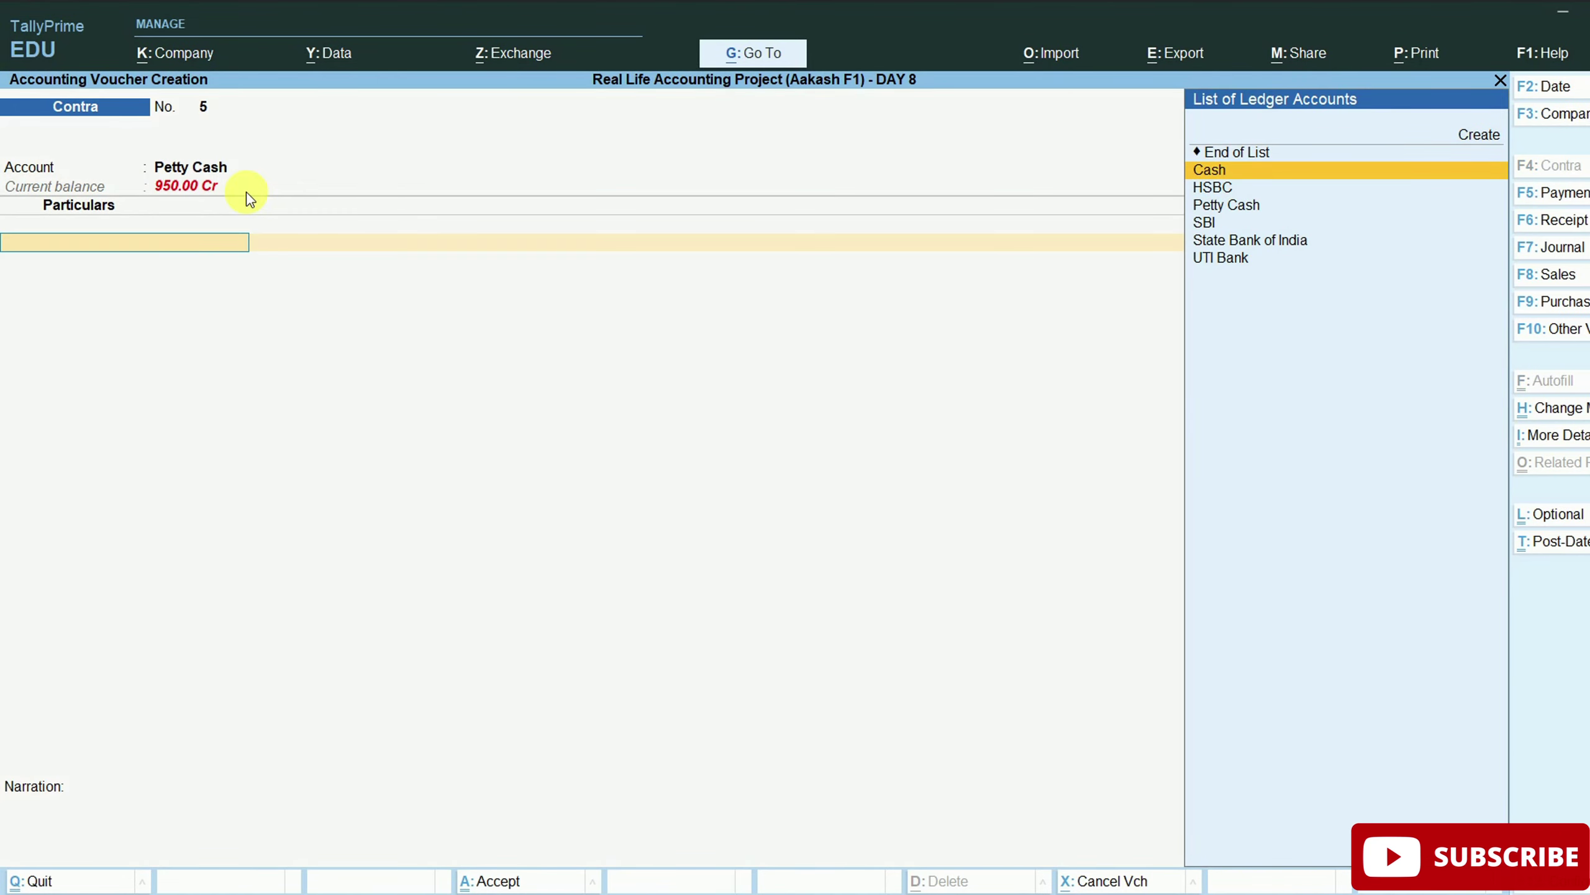
{"action": "key", "text": "Return"}
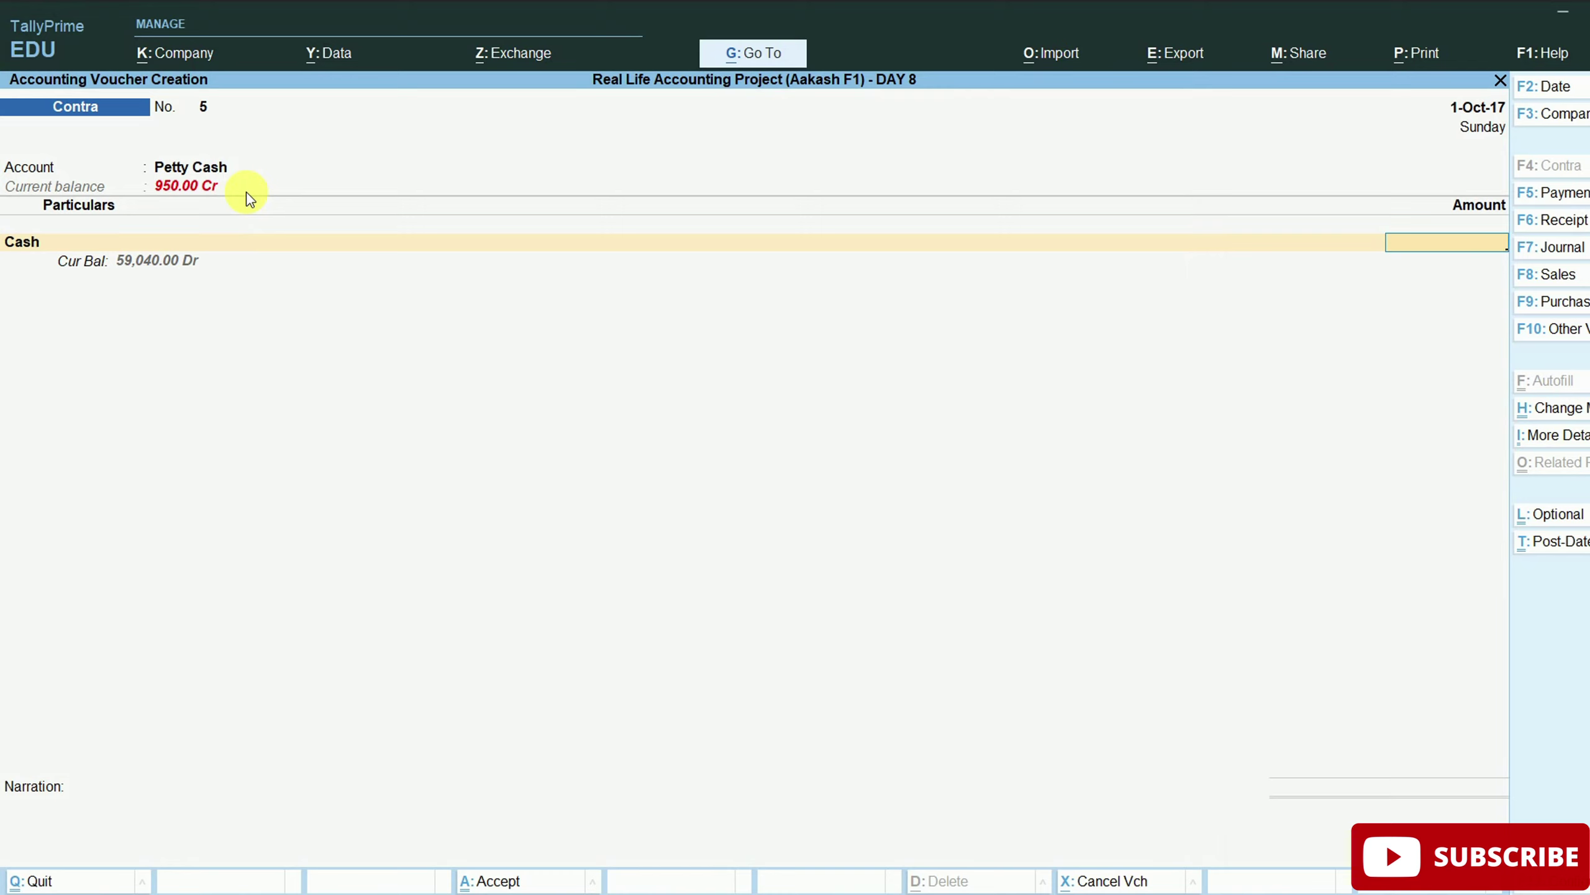
{"action": "type", "text": "3000"}
{"action": "key", "text": "Return"}
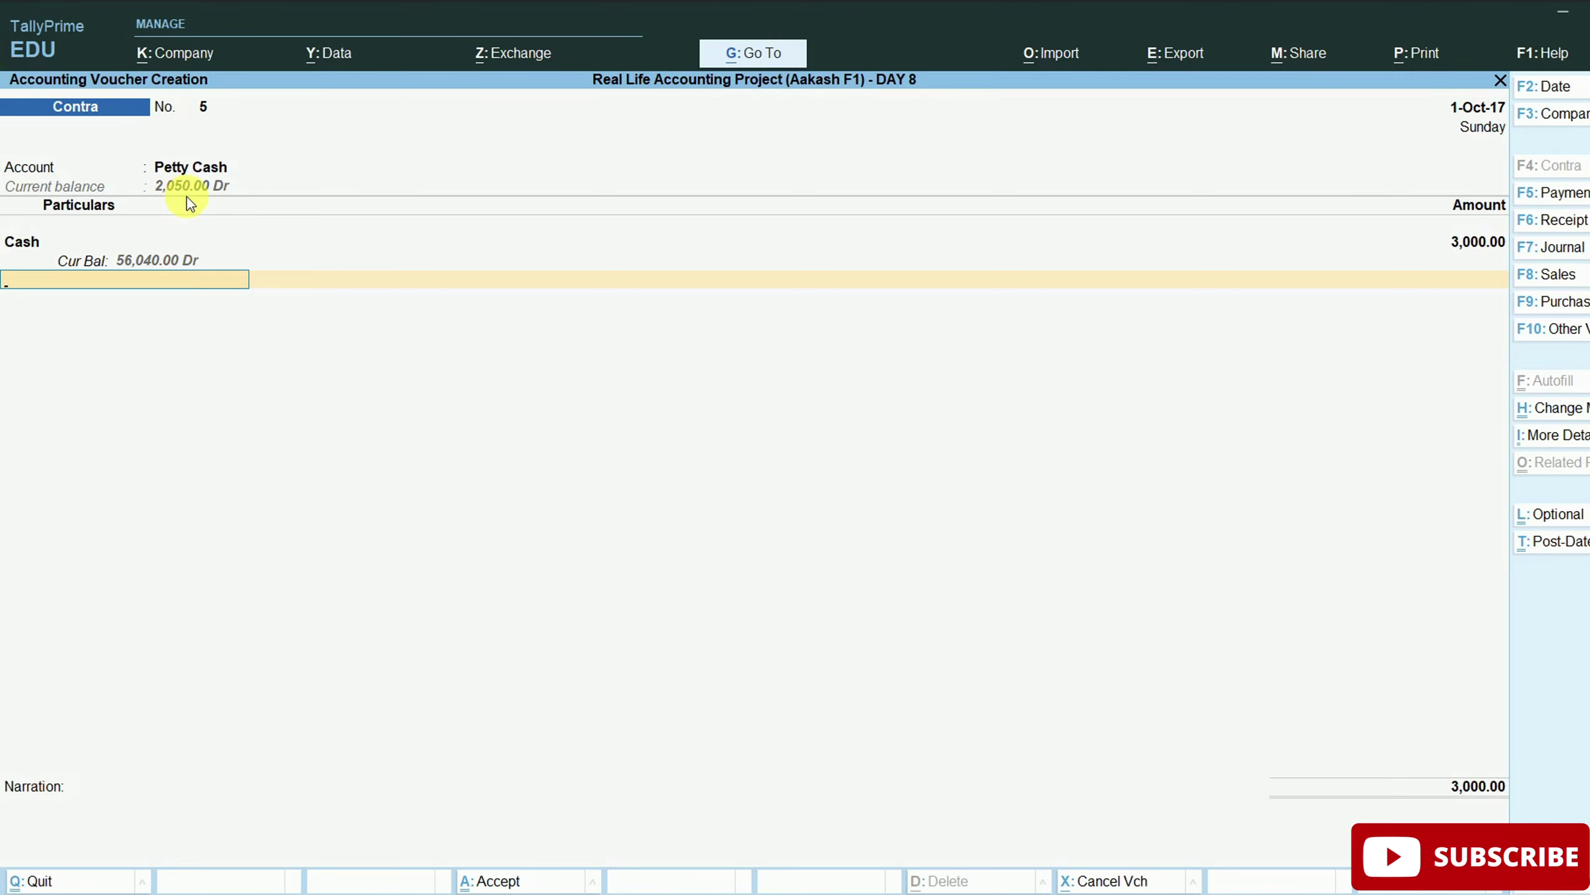
{"action": "key", "text": "ctrl+a"}
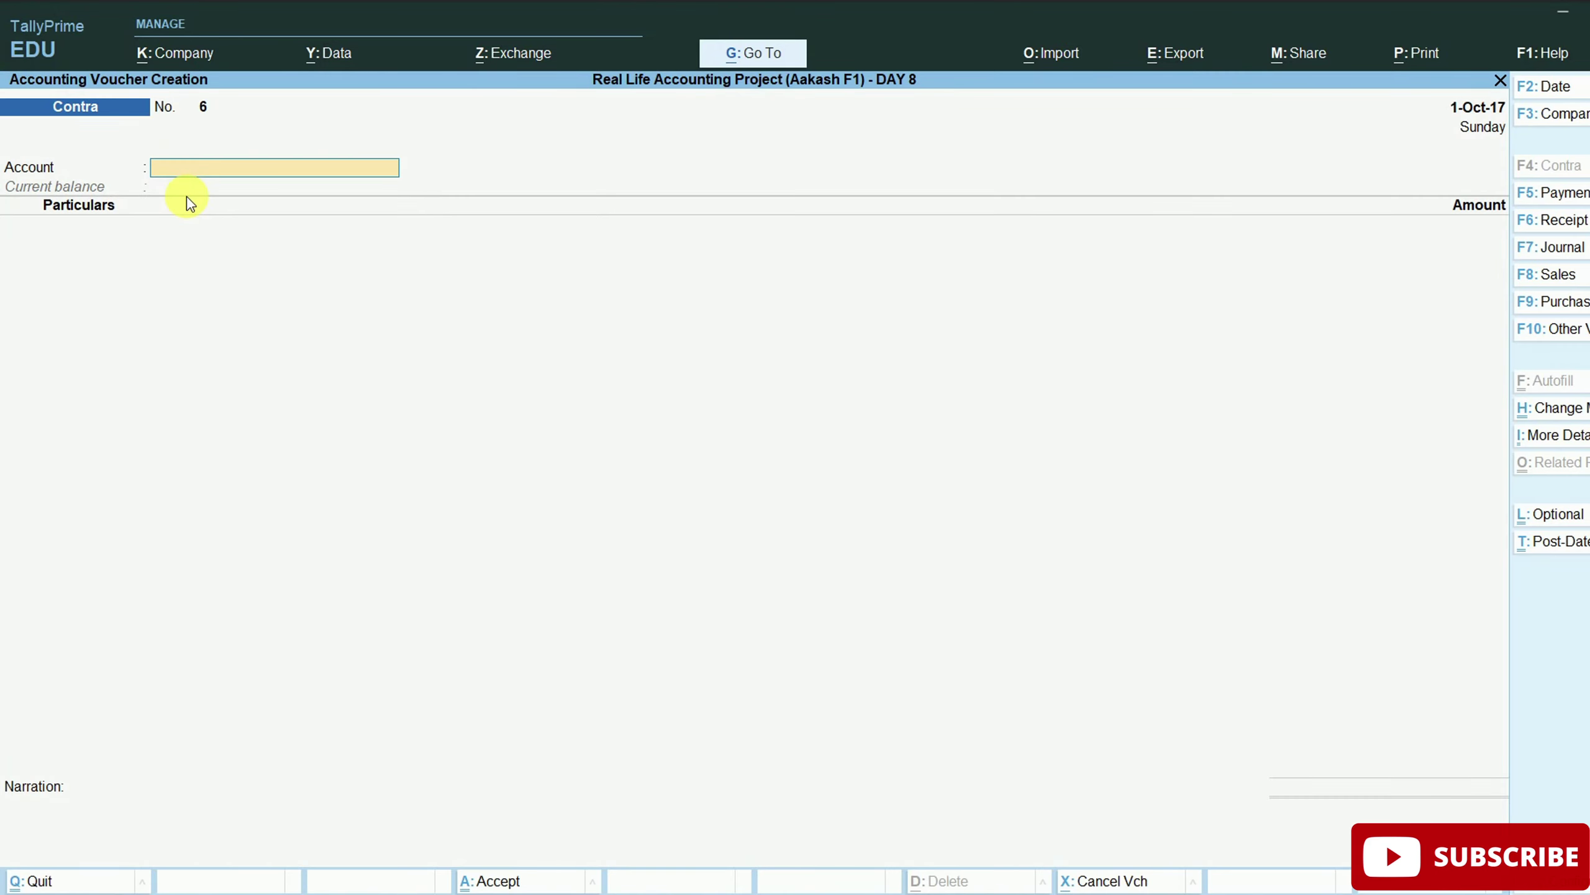
Open a Payment voucher with the Petty Cash Voucher class to check the Petty Cash balance, then leave without saving.
{"action": "left_click", "coordinate": [1569, 202]}
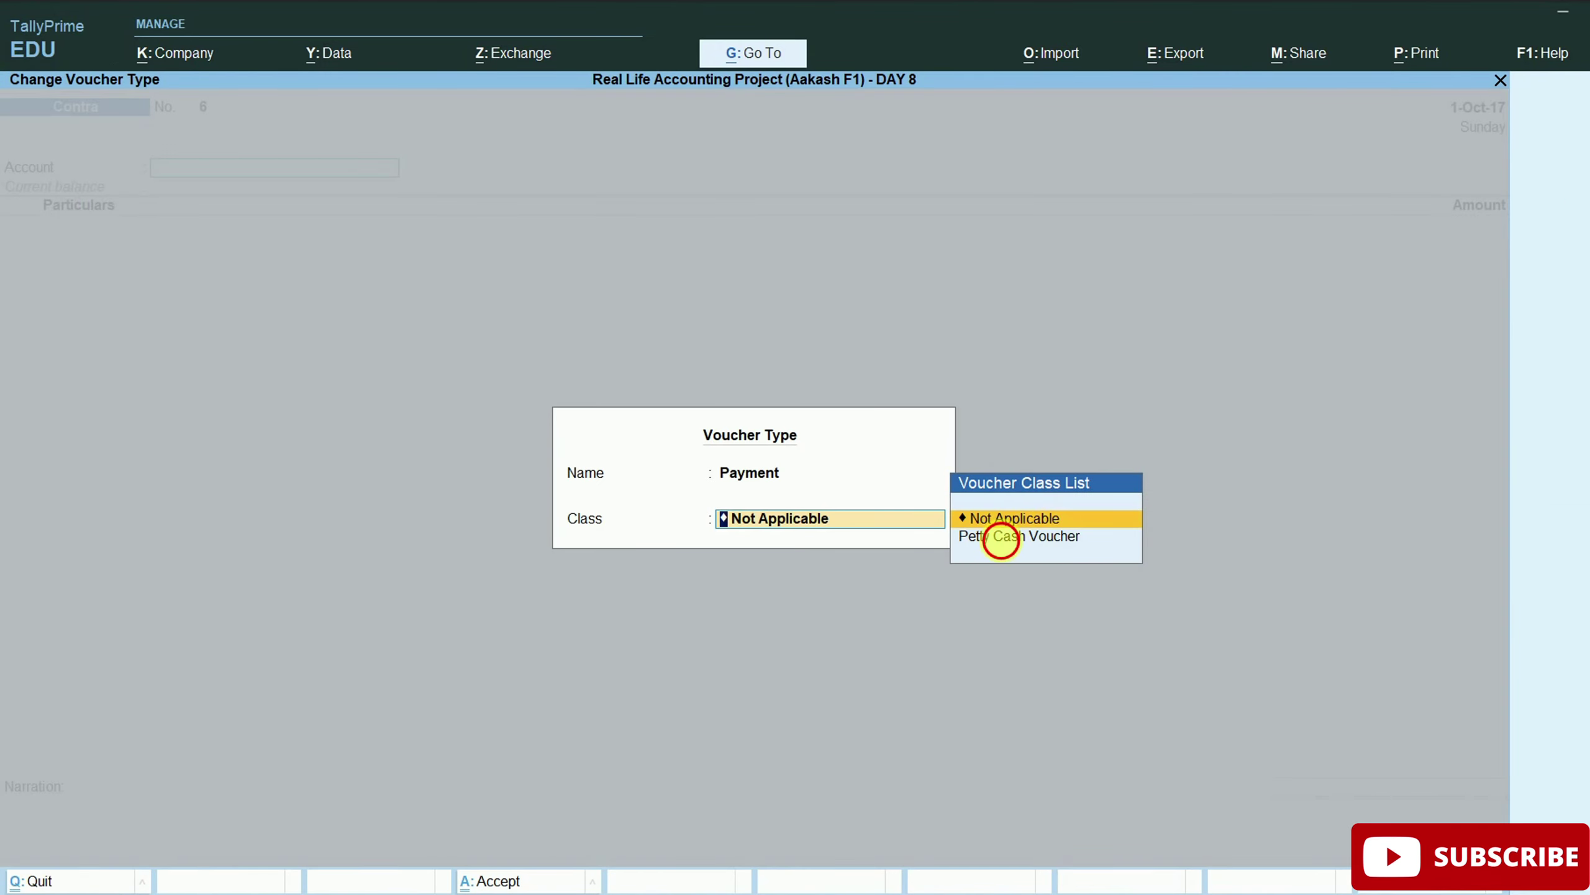
{"action": "left_click", "coordinate": [1008, 543]}
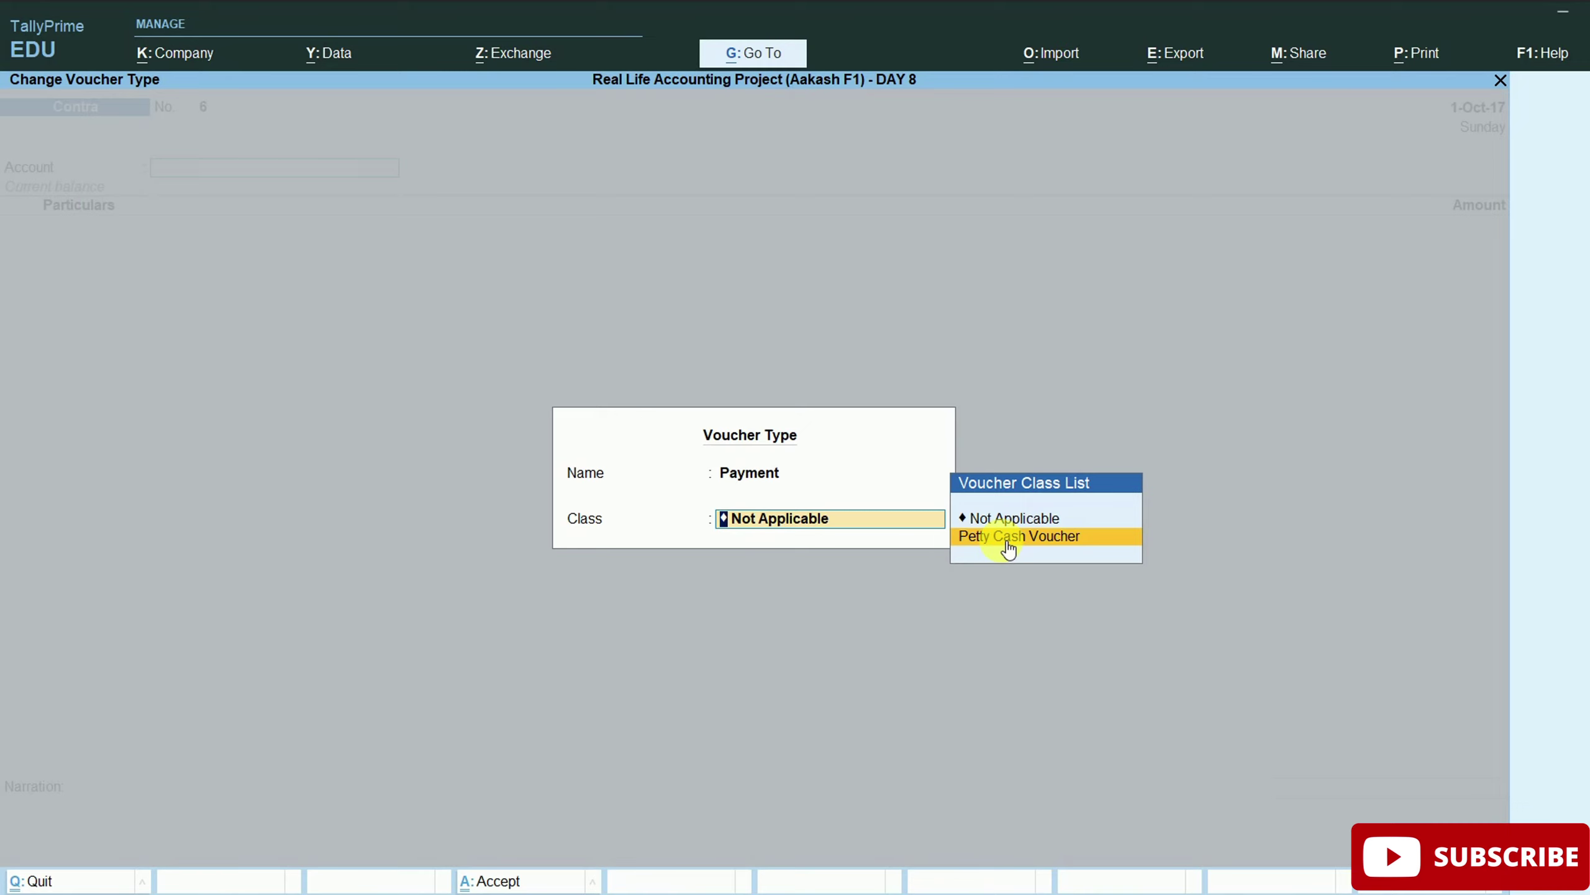
{"action": "left_click", "coordinate": [1007, 543]}
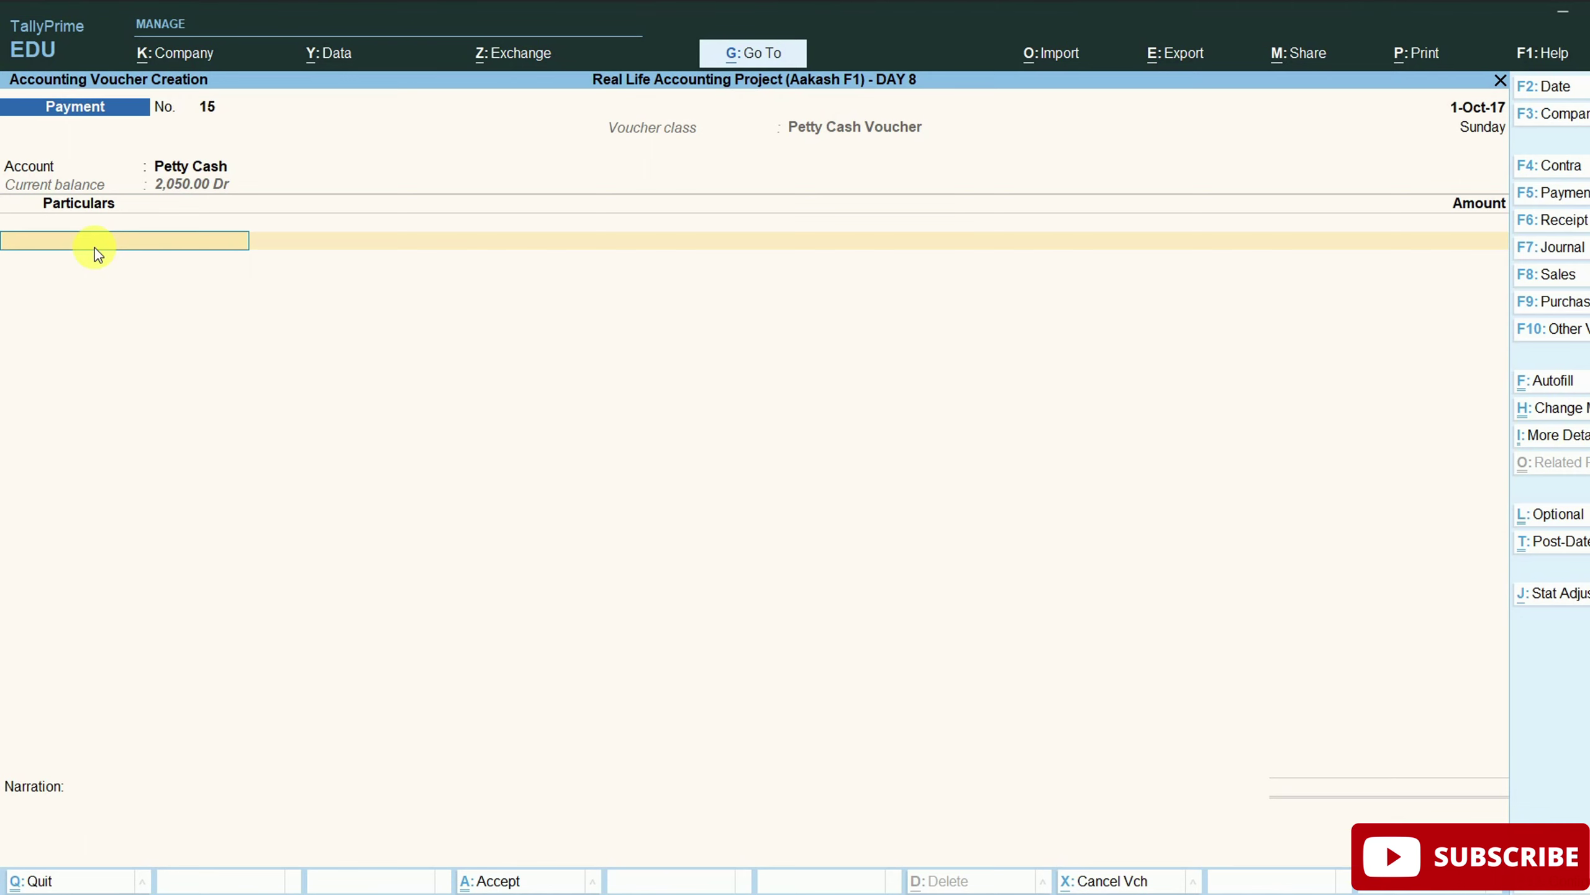
{"action": "key", "text": "Escape"}
{"action": "key", "text": "Escape"}
{"action": "key", "text": "Escape"}
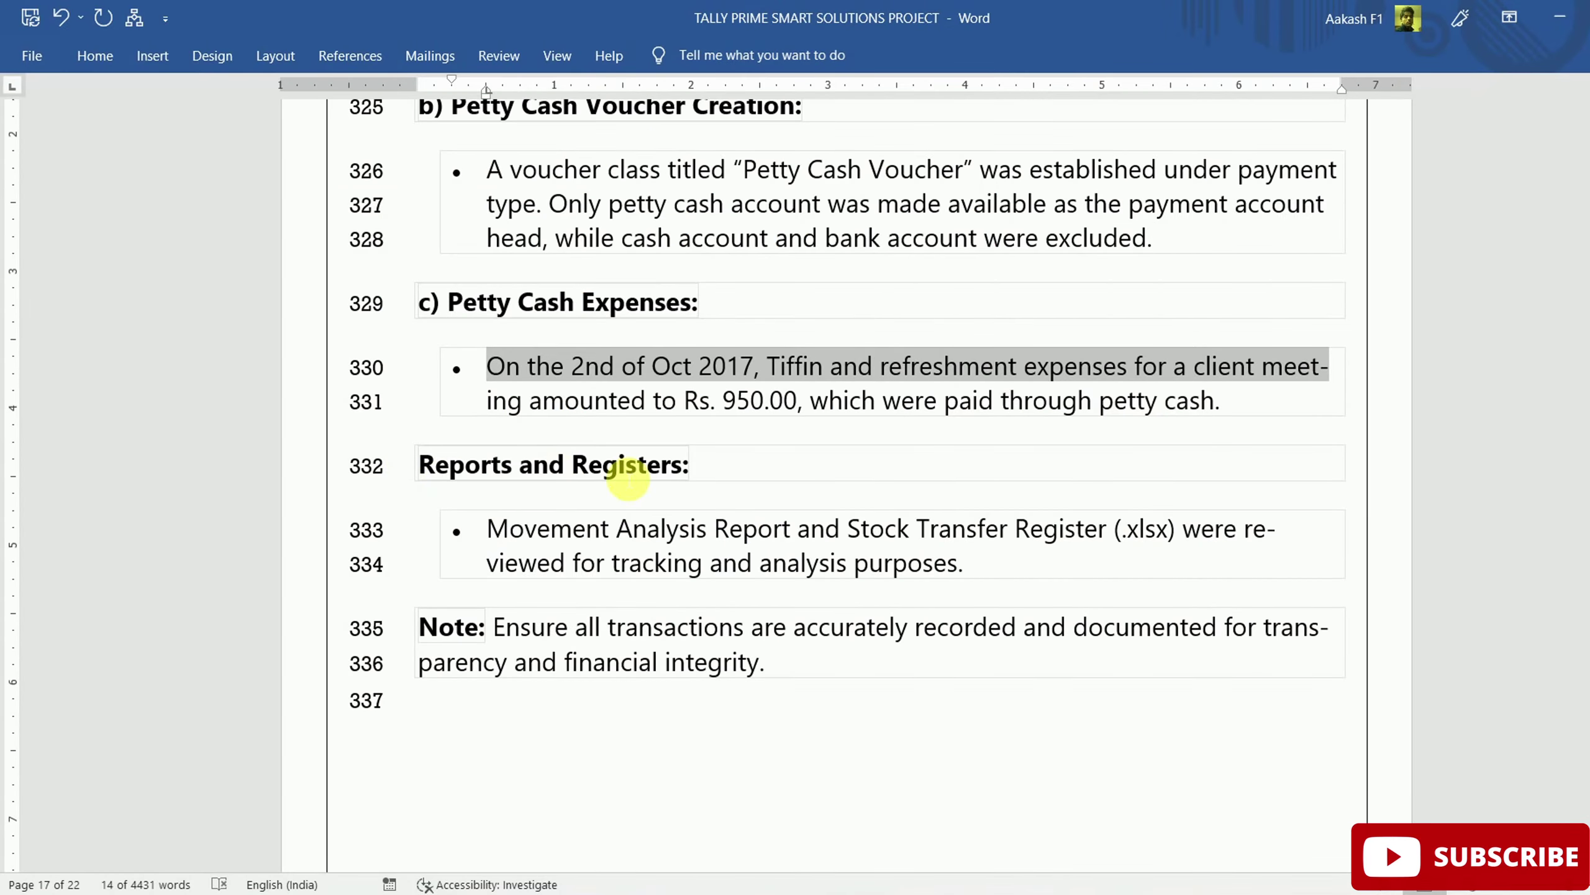
Read the Reports and Registers requirements in the Word brief.
{"action": "left_click", "coordinate": [626, 467]}
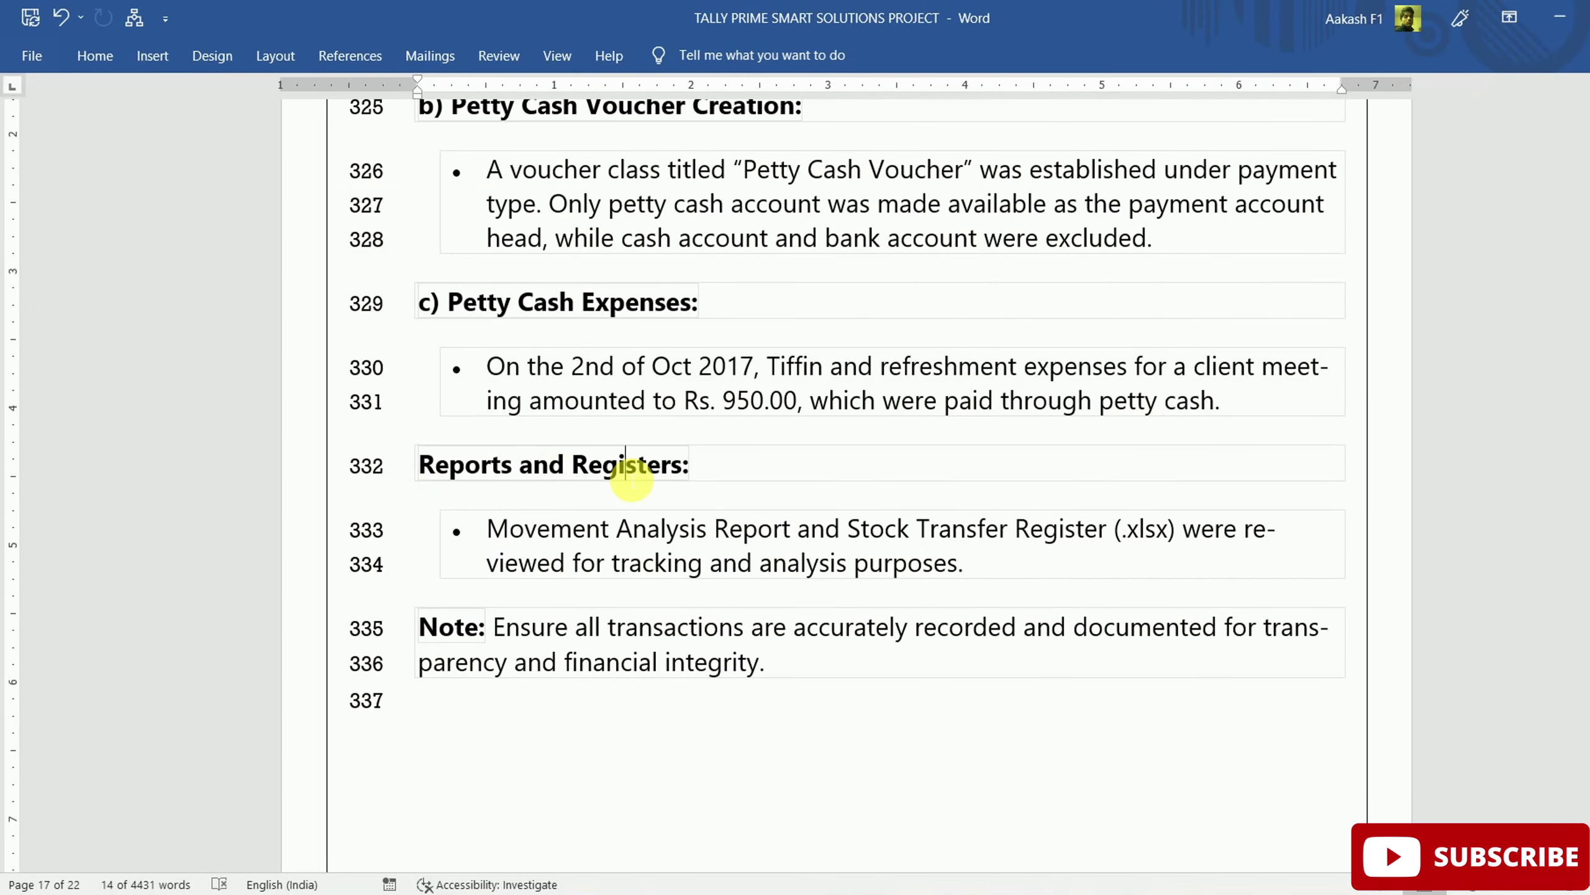
{"action": "left_click", "coordinate": [372, 531]}
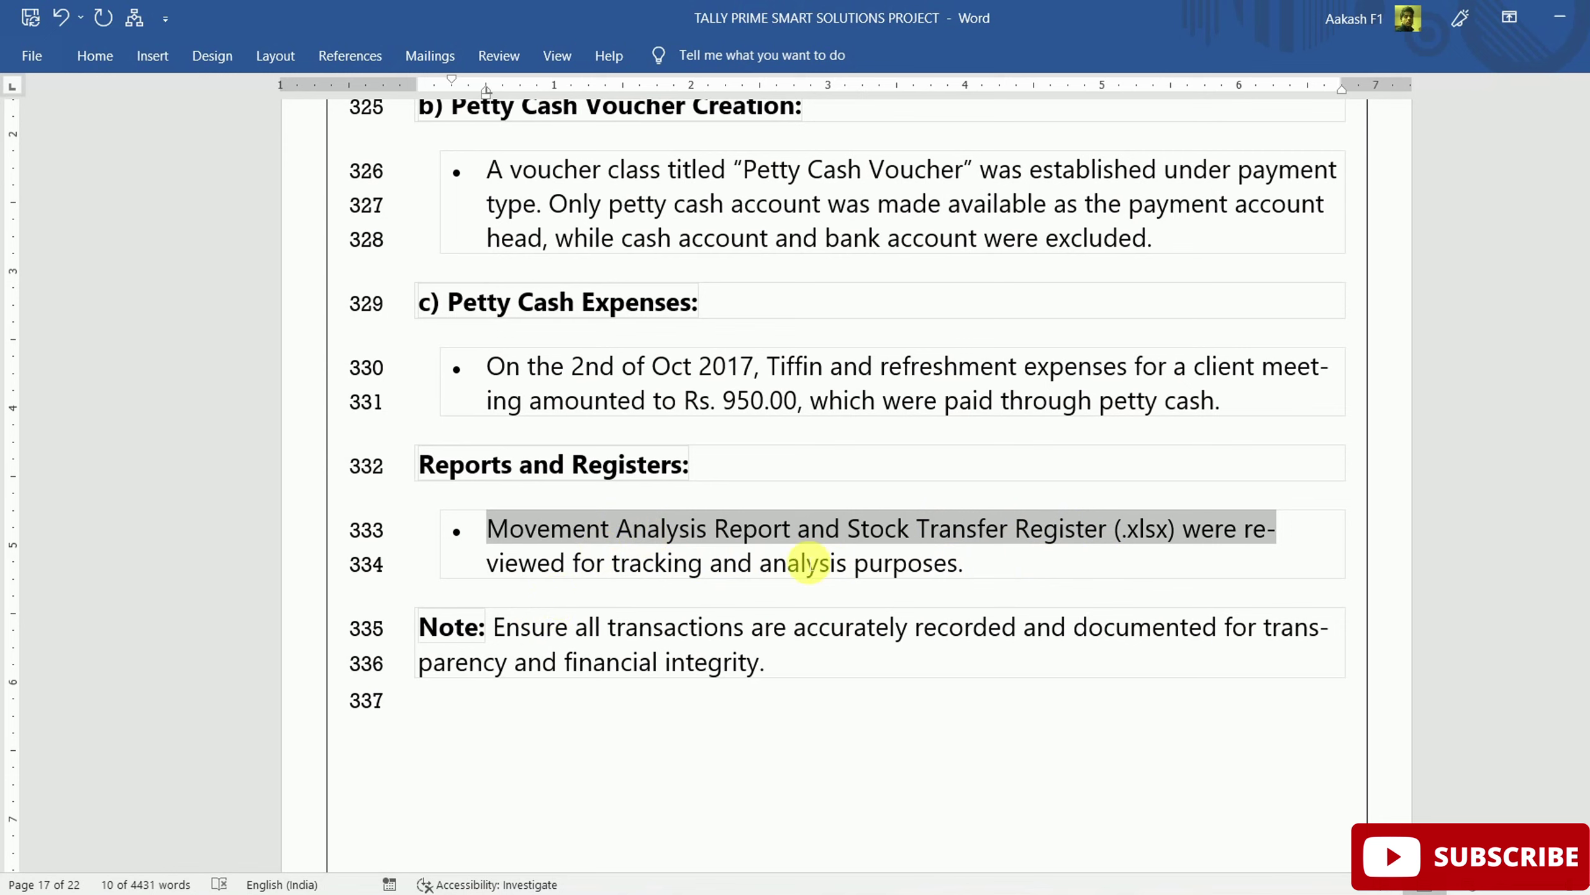
{"action": "left_click", "coordinate": [387, 567]}
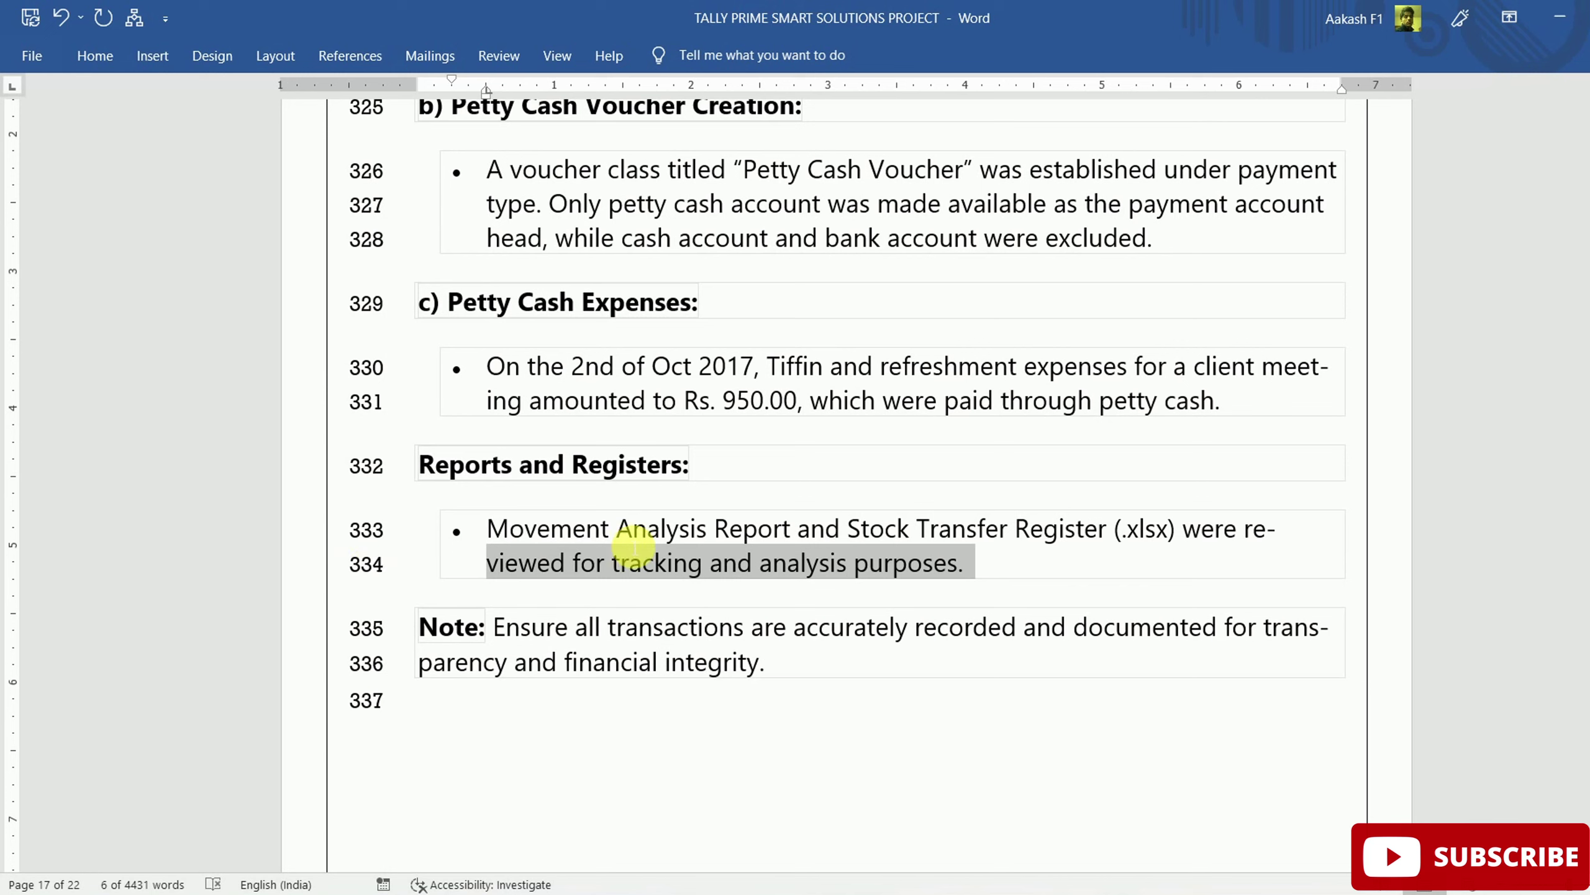
Switch to TallyPrime and bring up the Display More Reports list from the Gateway of Tally.
{"action": "key", "text": "alt+Tab"}
{"action": "key", "text": "Up"}
{"action": "key", "text": "Up"}
{"action": "key", "text": "Return"}
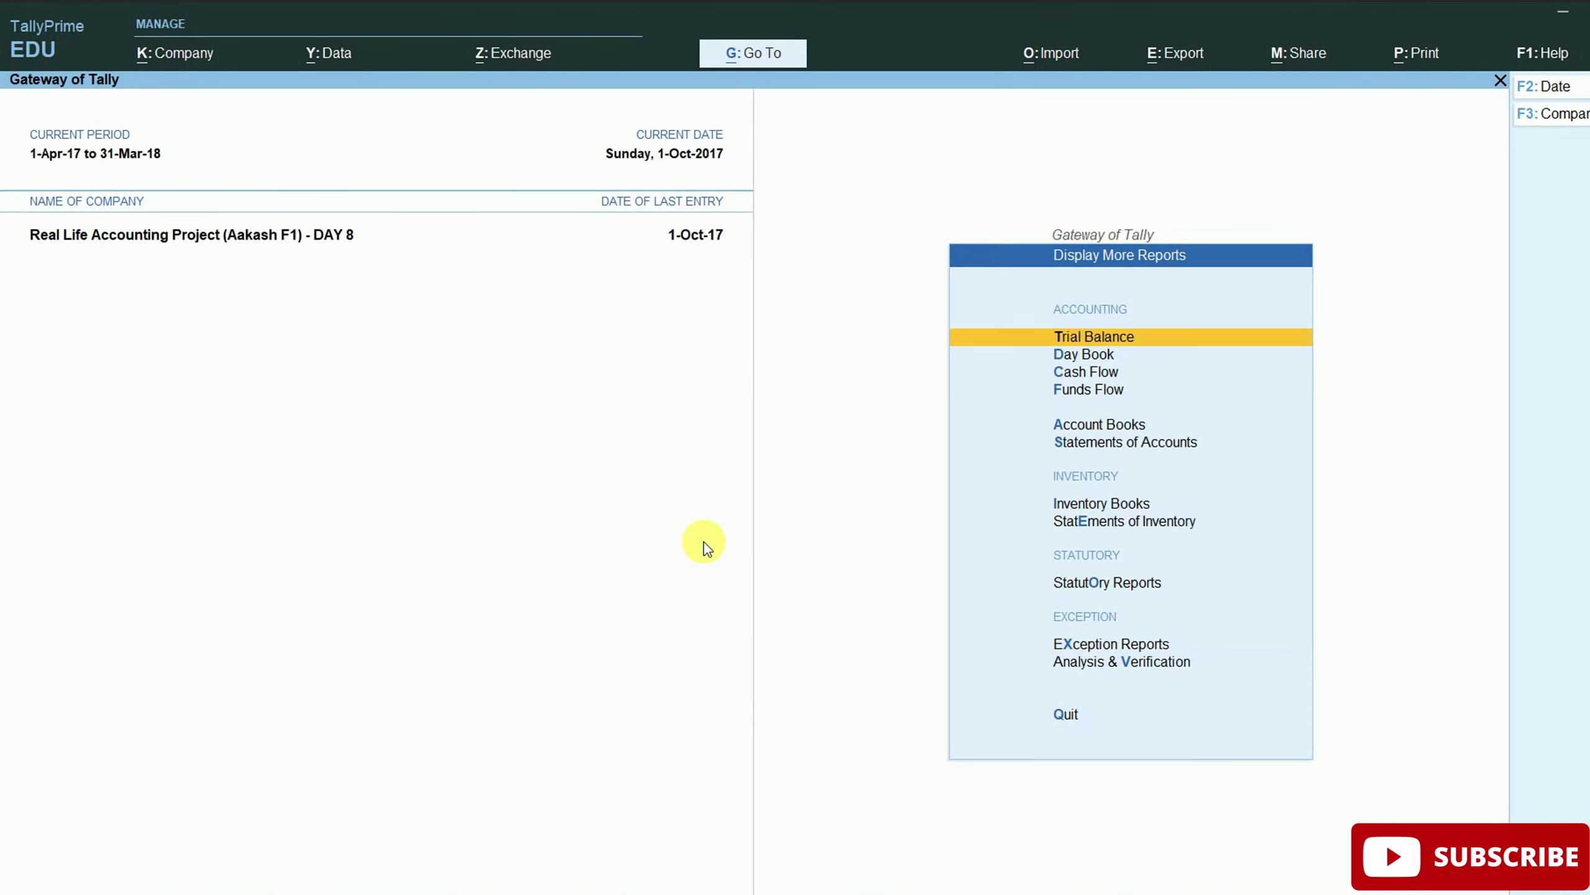
{"action": "key", "text": "Down"}
{"action": "key", "text": "Down"}
{"action": "key", "text": "Down"}
{"action": "key", "text": "Down"}
{"action": "key", "text": "Down"}
{"action": "key", "text": "Down"}
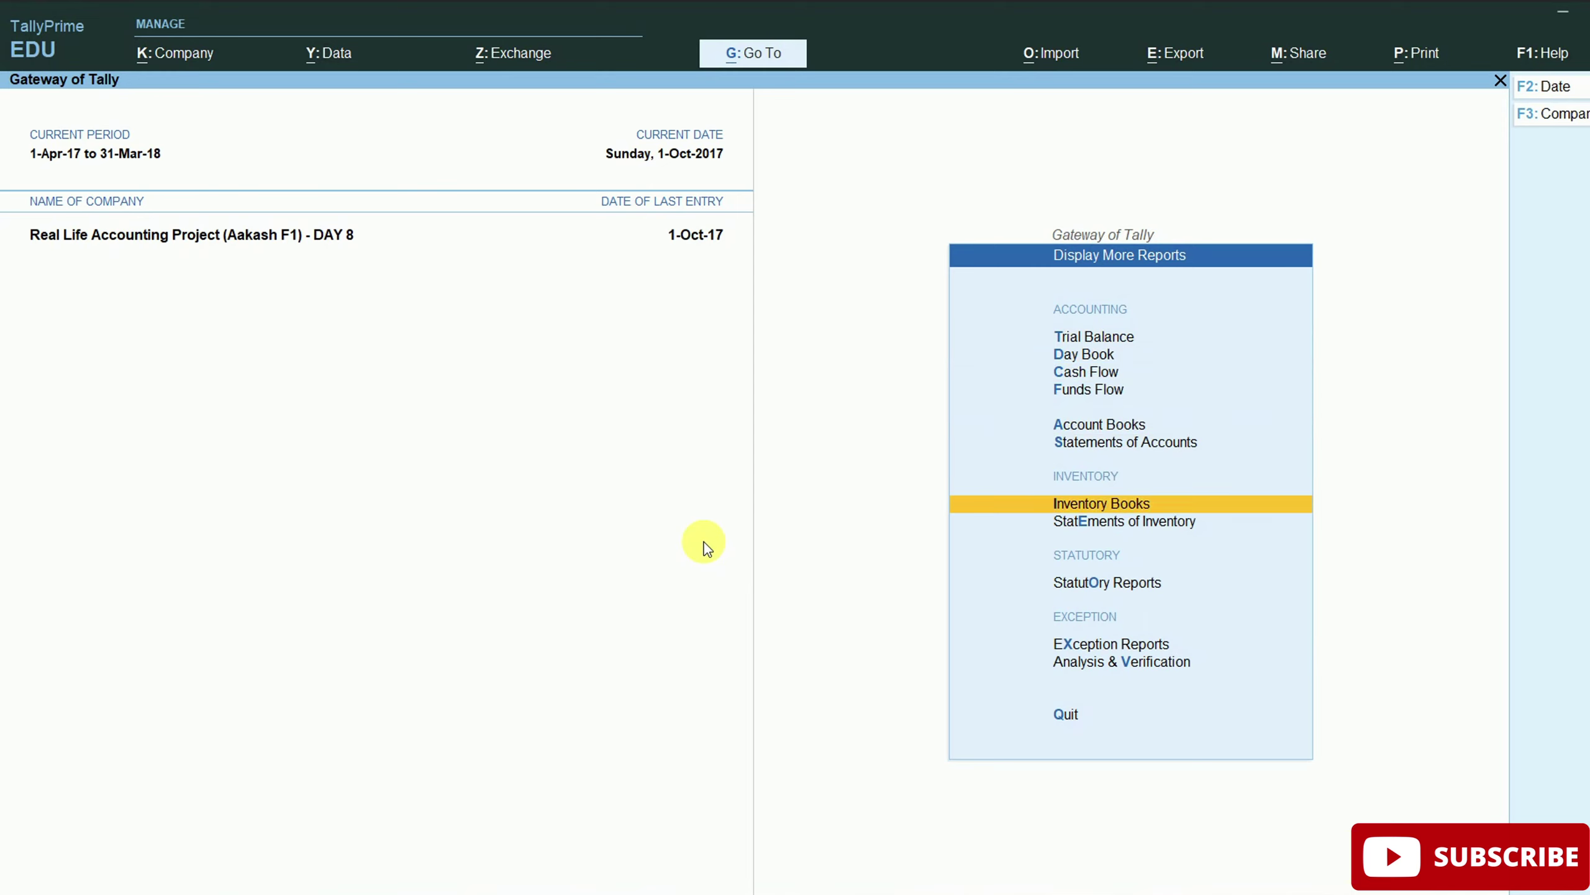
{"action": "key", "text": "Down"}
{"action": "key", "text": "Up"}
{"action": "key", "text": "Return"}
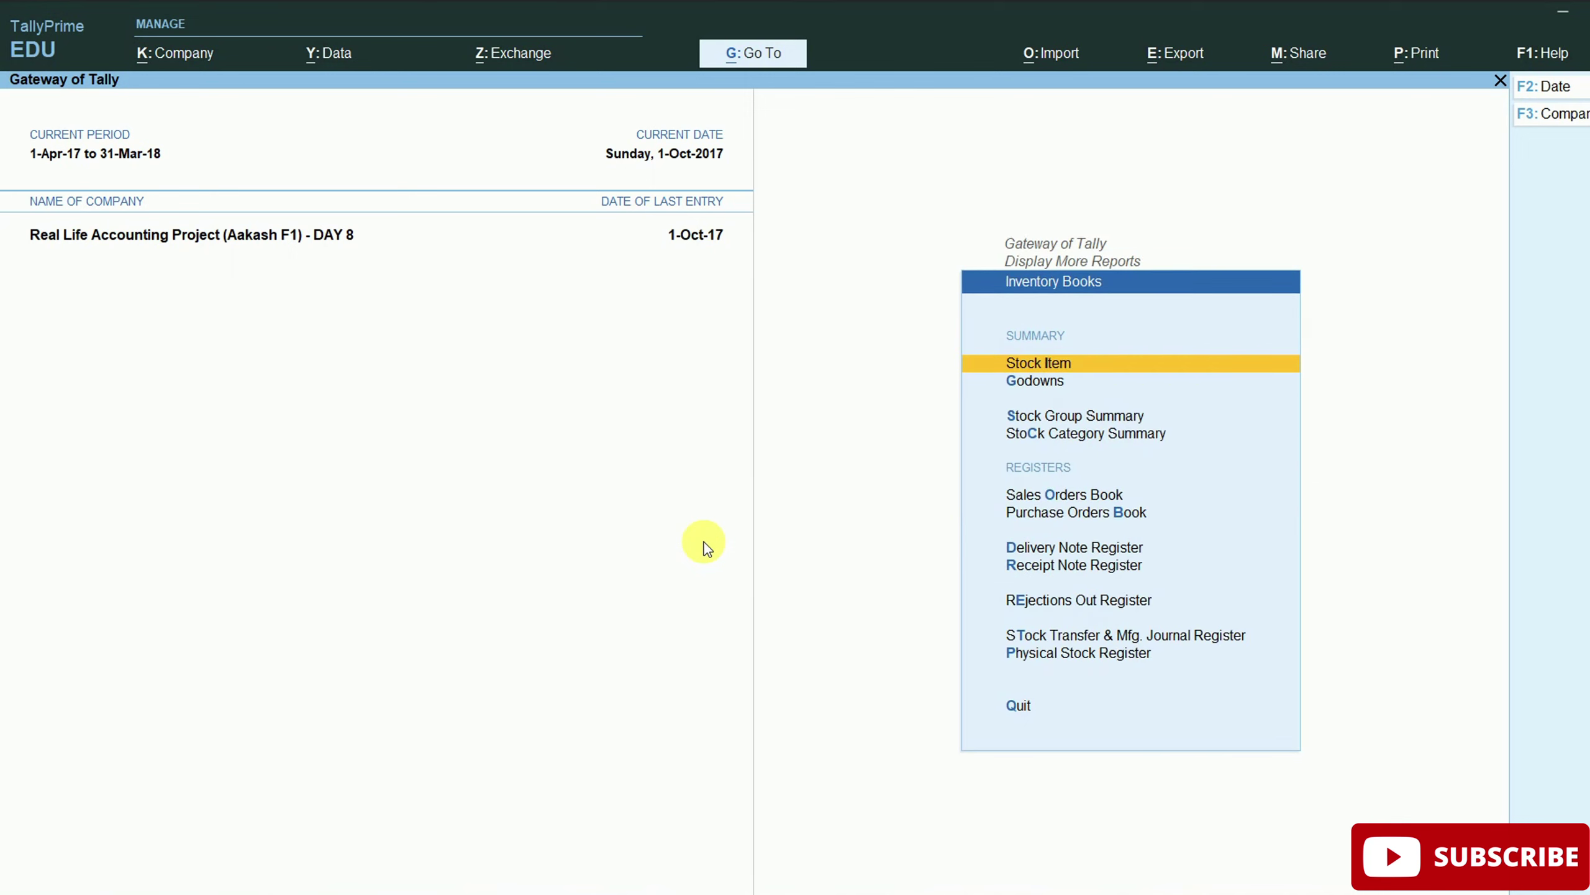
{"action": "key", "text": "Escape"}
Open the Group Analysis report under Movement Analysis in Statements of Inventory for the Sundry Creditors group.
{"action": "key", "text": "Down"}
{"action": "key", "text": "Return"}
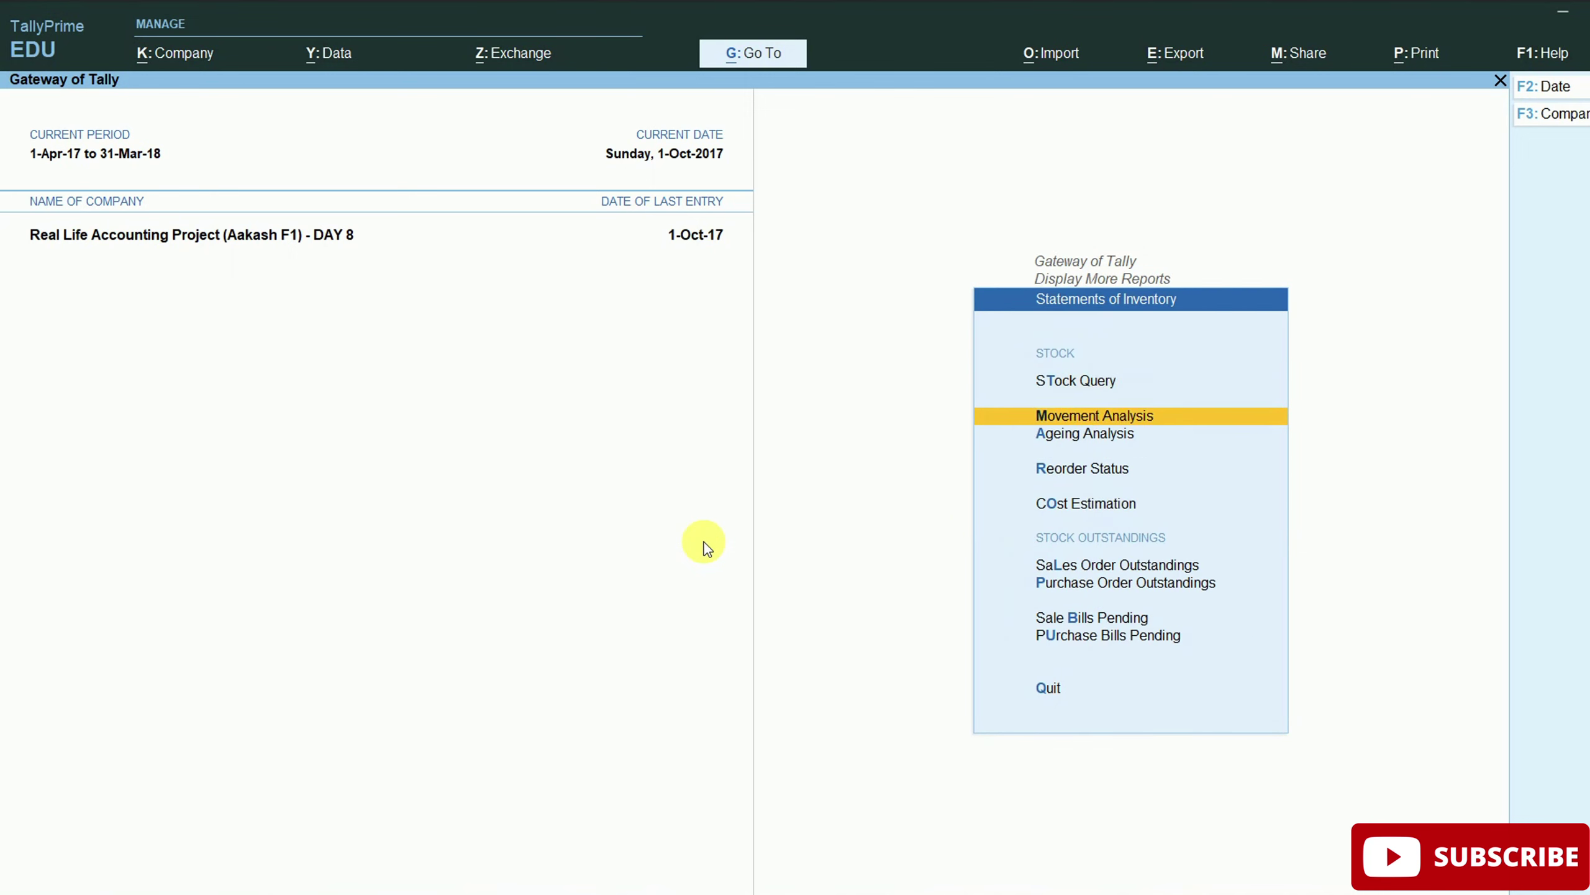
{"action": "key", "text": "Return"}
{"action": "key", "text": "Down"}
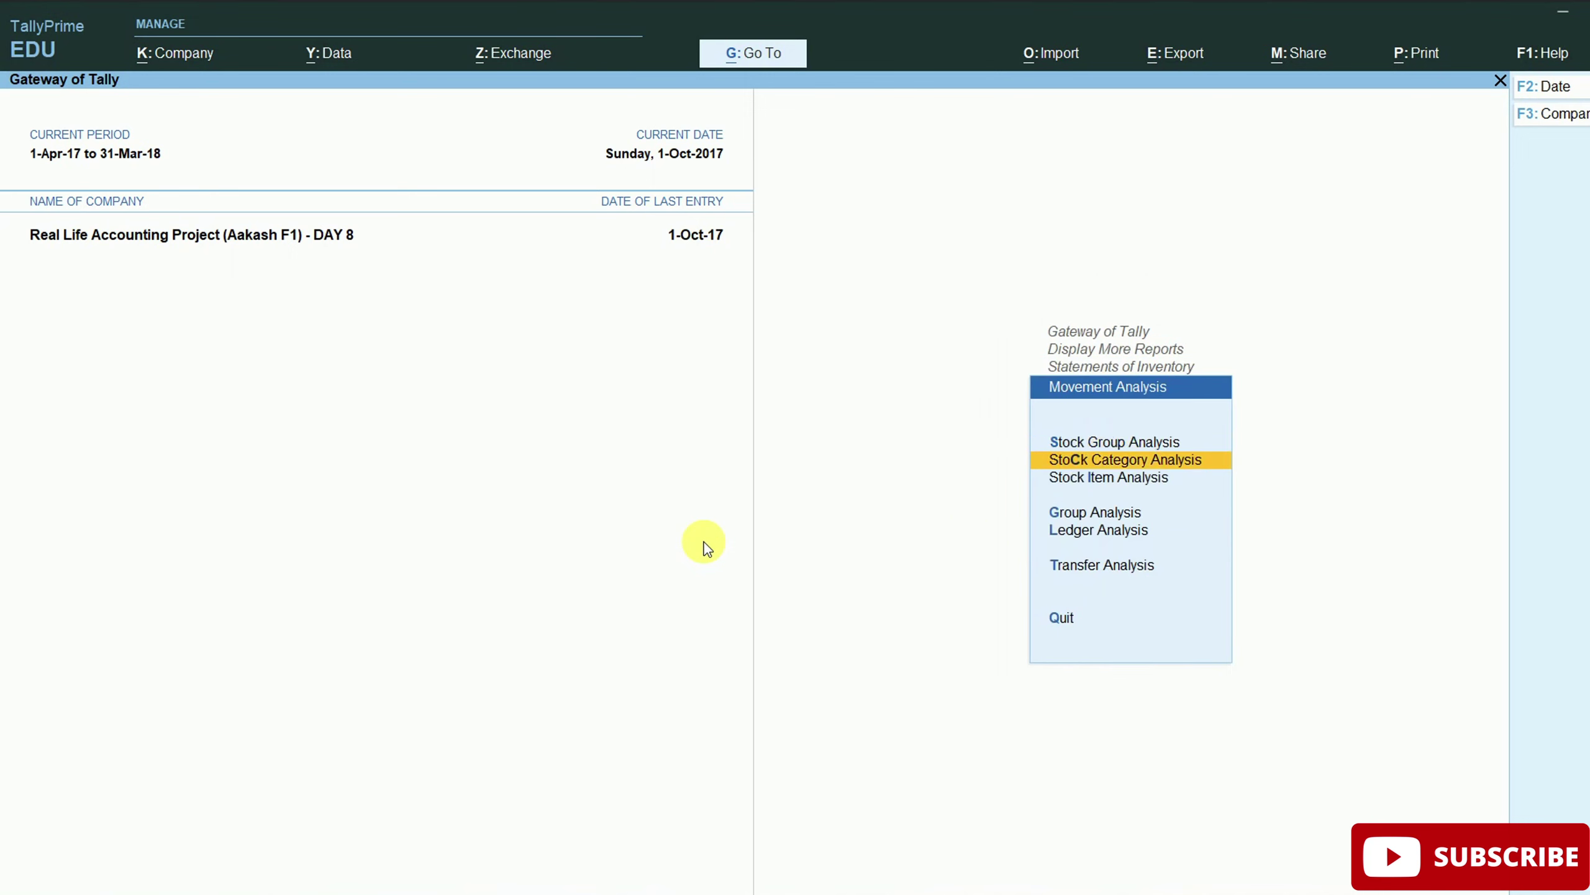
{"action": "key", "text": "Down"}
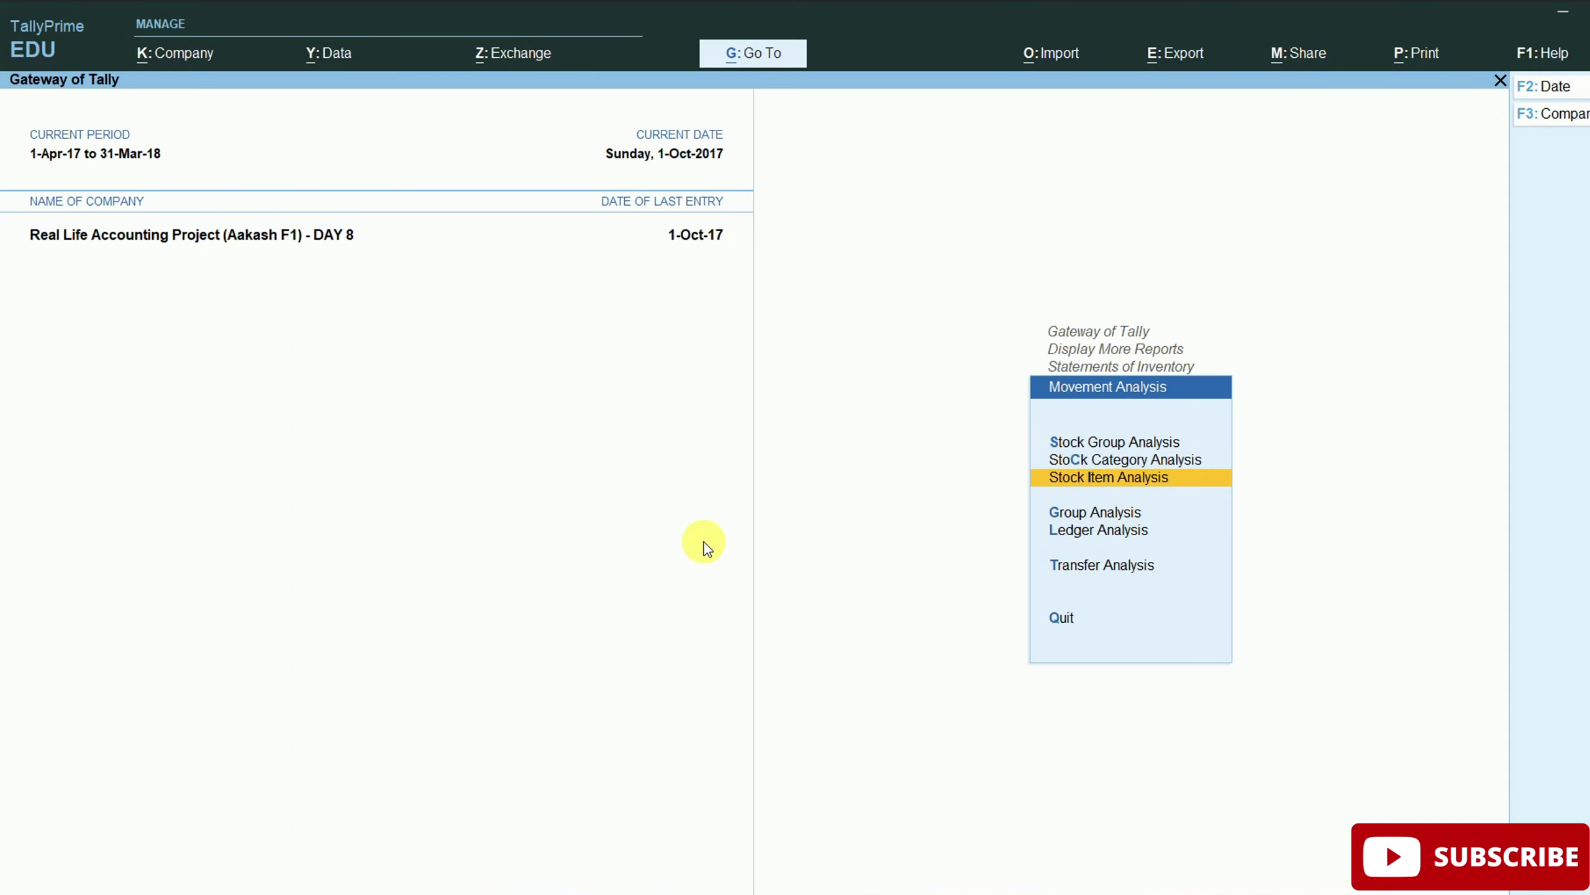
{"action": "key", "text": "Down"}
{"action": "key", "text": "Return"}
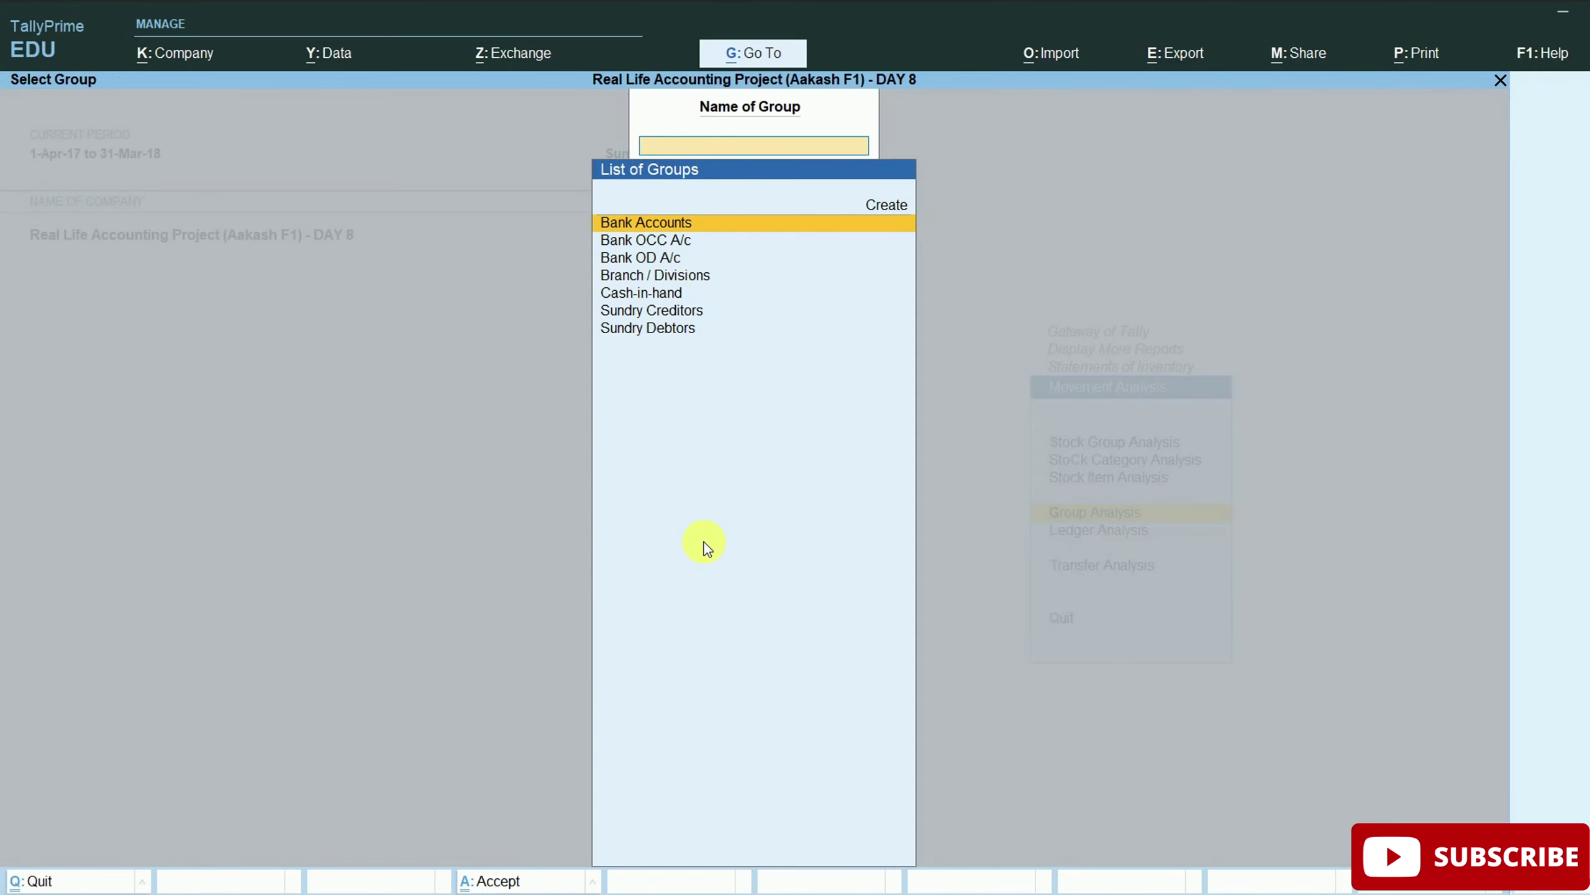
{"action": "key", "text": "Down"}
{"action": "key", "text": "Down"}
{"action": "key", "text": "Down"}
{"action": "key", "text": "Down"}
{"action": "key", "text": "Down"}
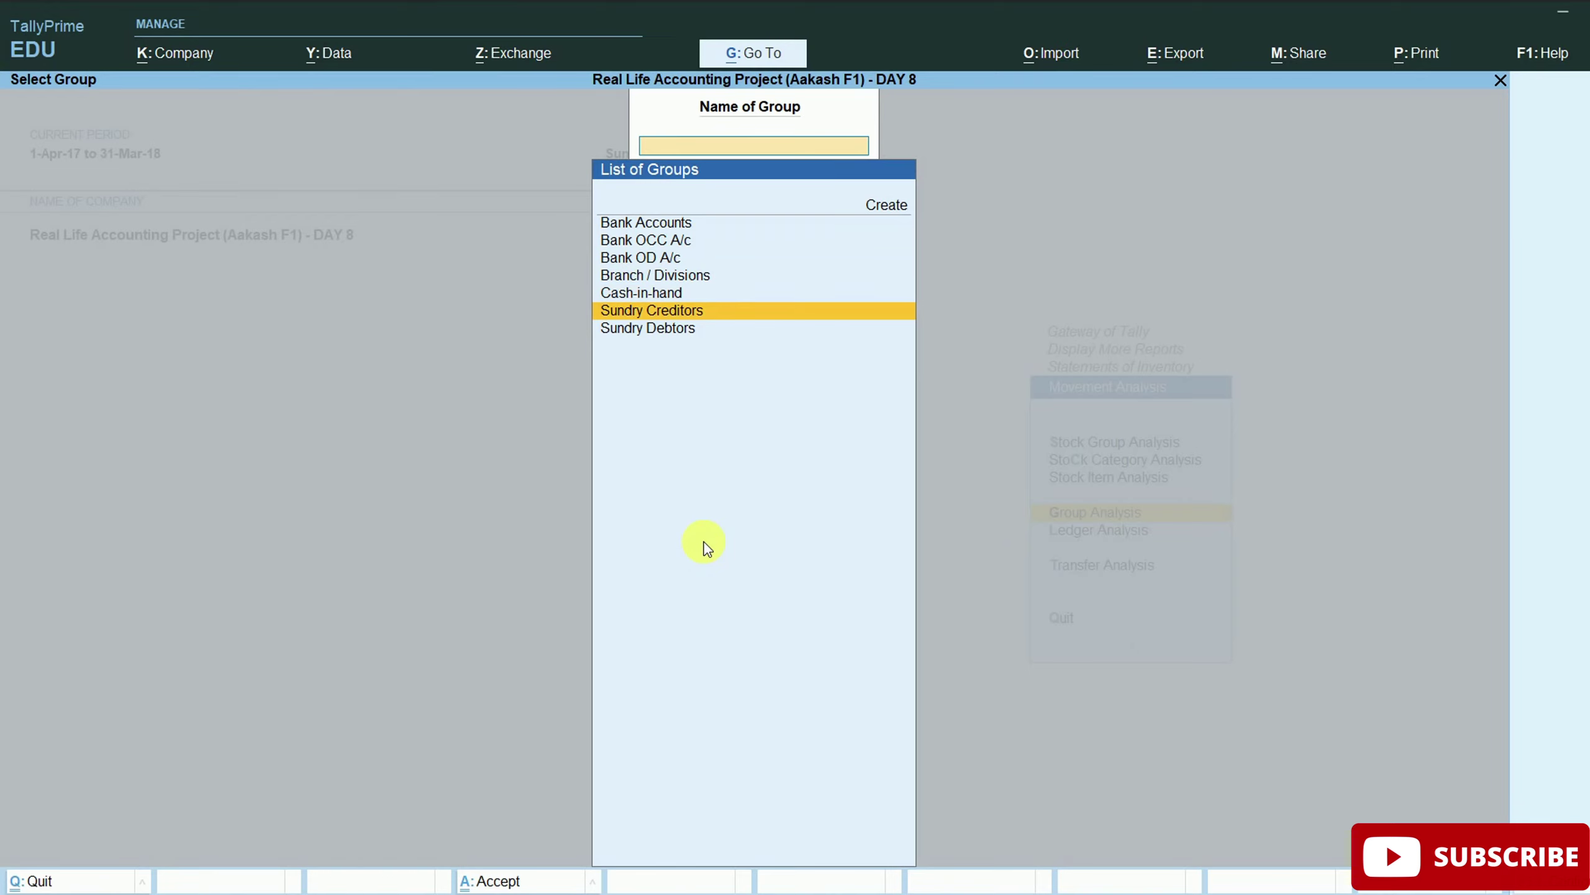
{"action": "key", "text": "Return"}
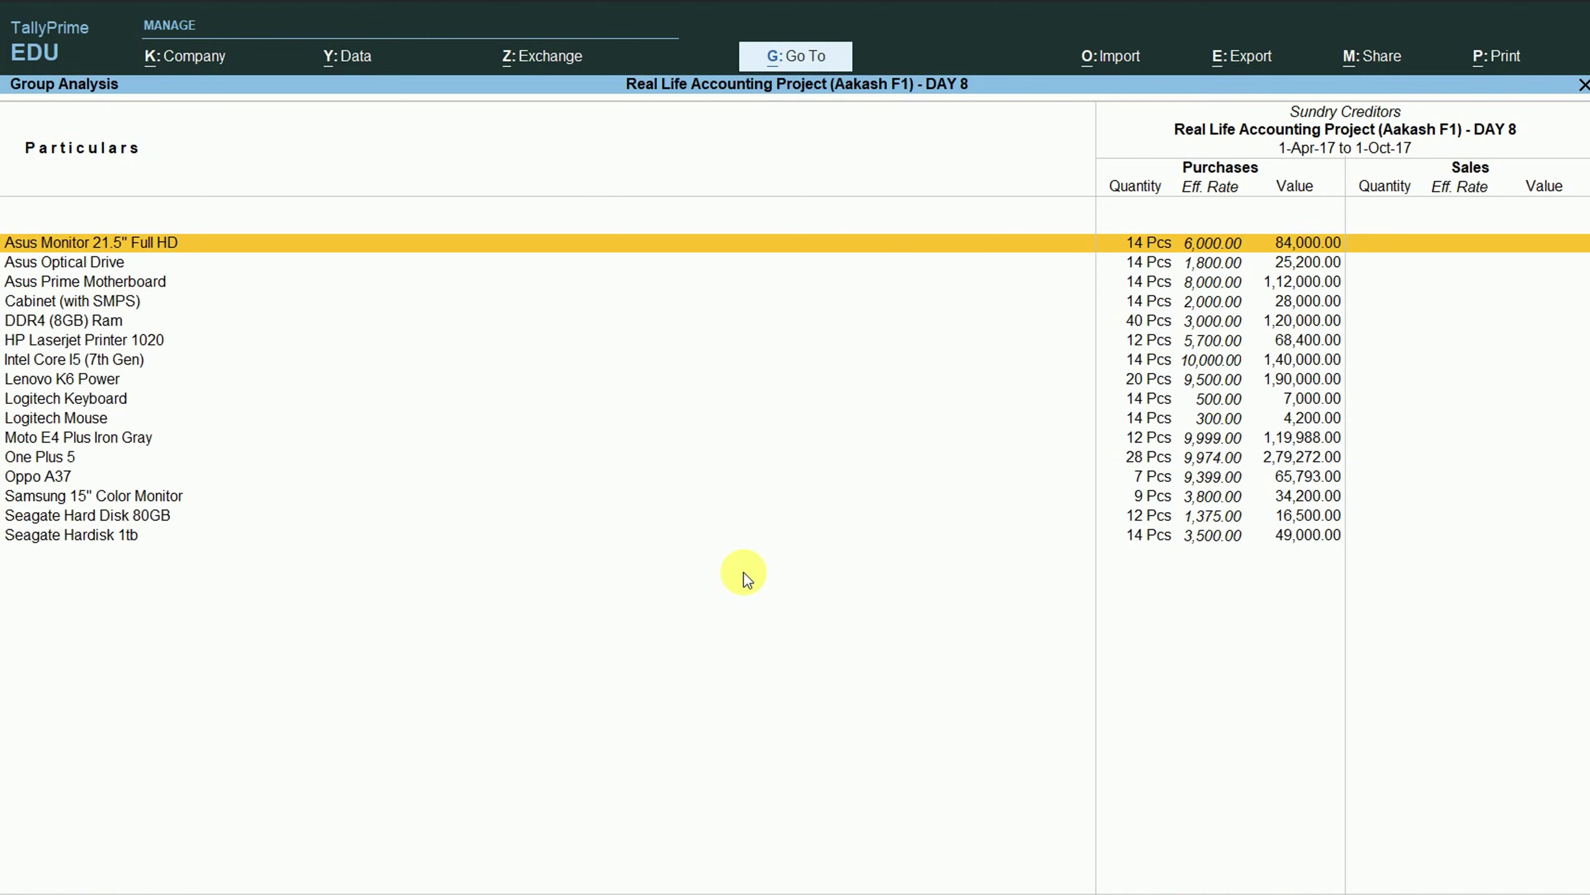
Review the Group Analysis report for Sundry Debtors, going through its stock items, and return to the Movement Analysis options.
{"action": "key", "text": "F4"}
{"action": "key", "text": "Down"}
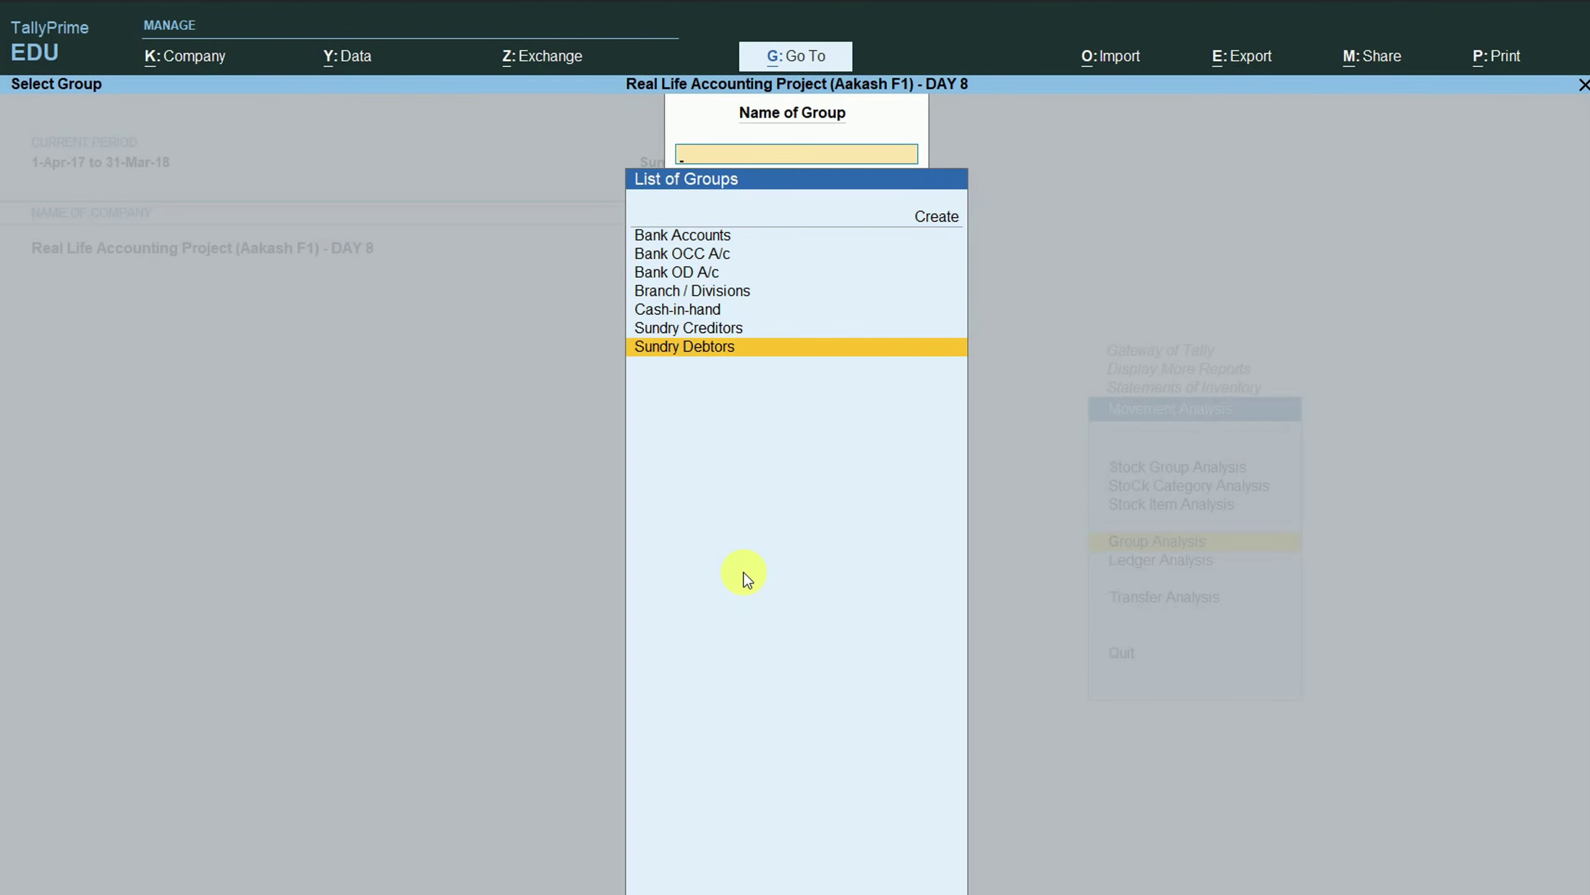
{"action": "key", "text": "Return"}
{"action": "key", "text": "Down"}
{"action": "key", "text": "Down"}
{"action": "key", "text": "Down"}
{"action": "key", "text": "Down"}
{"action": "key", "text": "Up"}
{"action": "key", "text": "Up"}
{"action": "key", "text": "Up"}
{"action": "key", "text": "Up"}
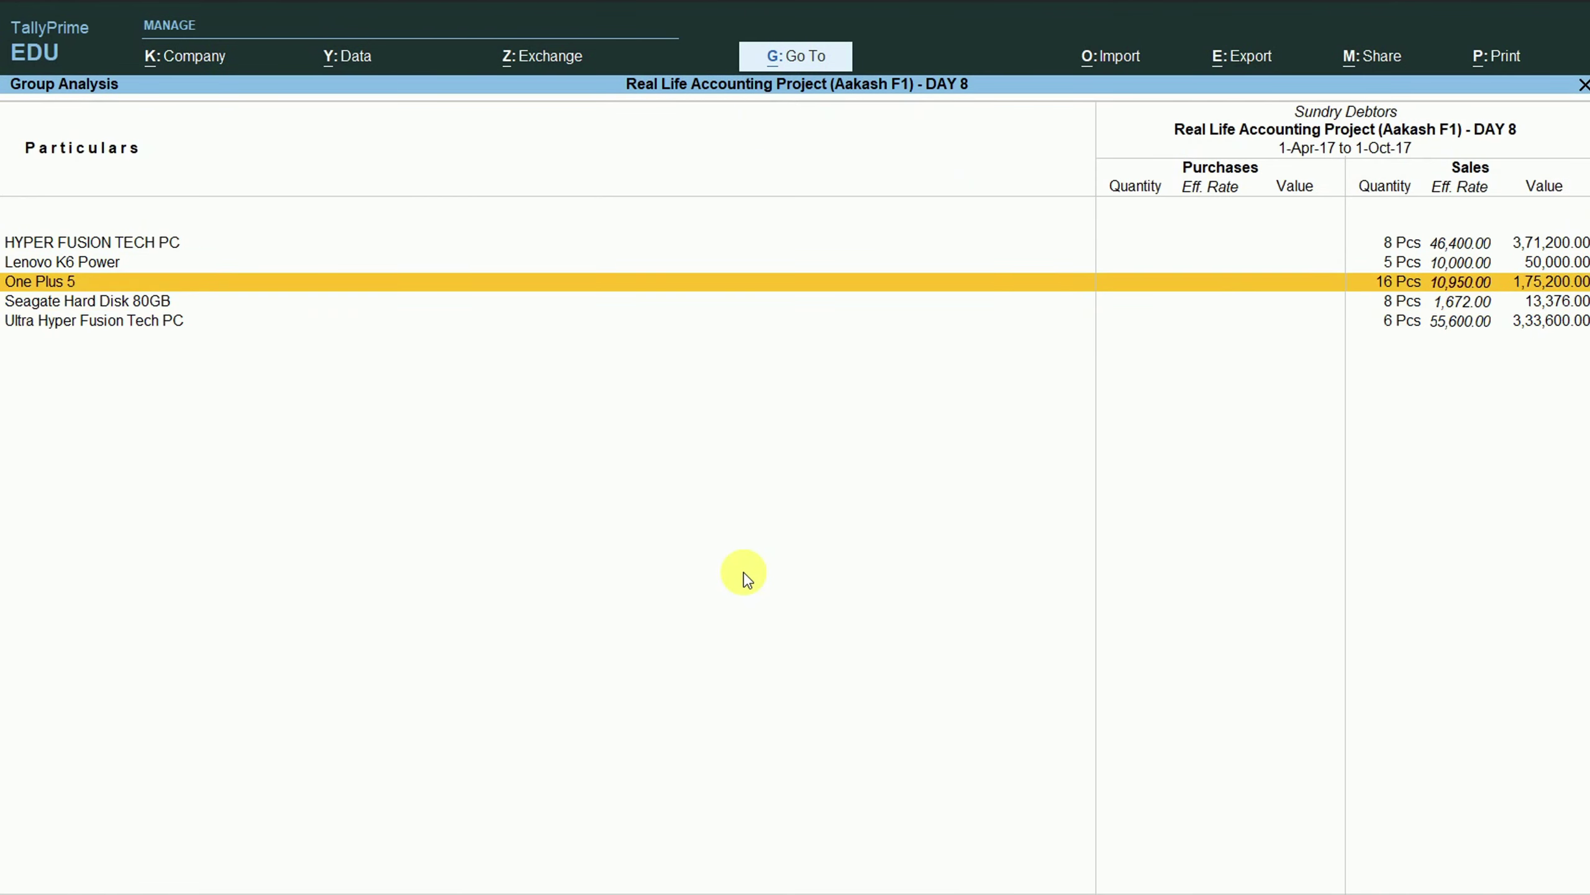
{"action": "key", "text": "F4"}
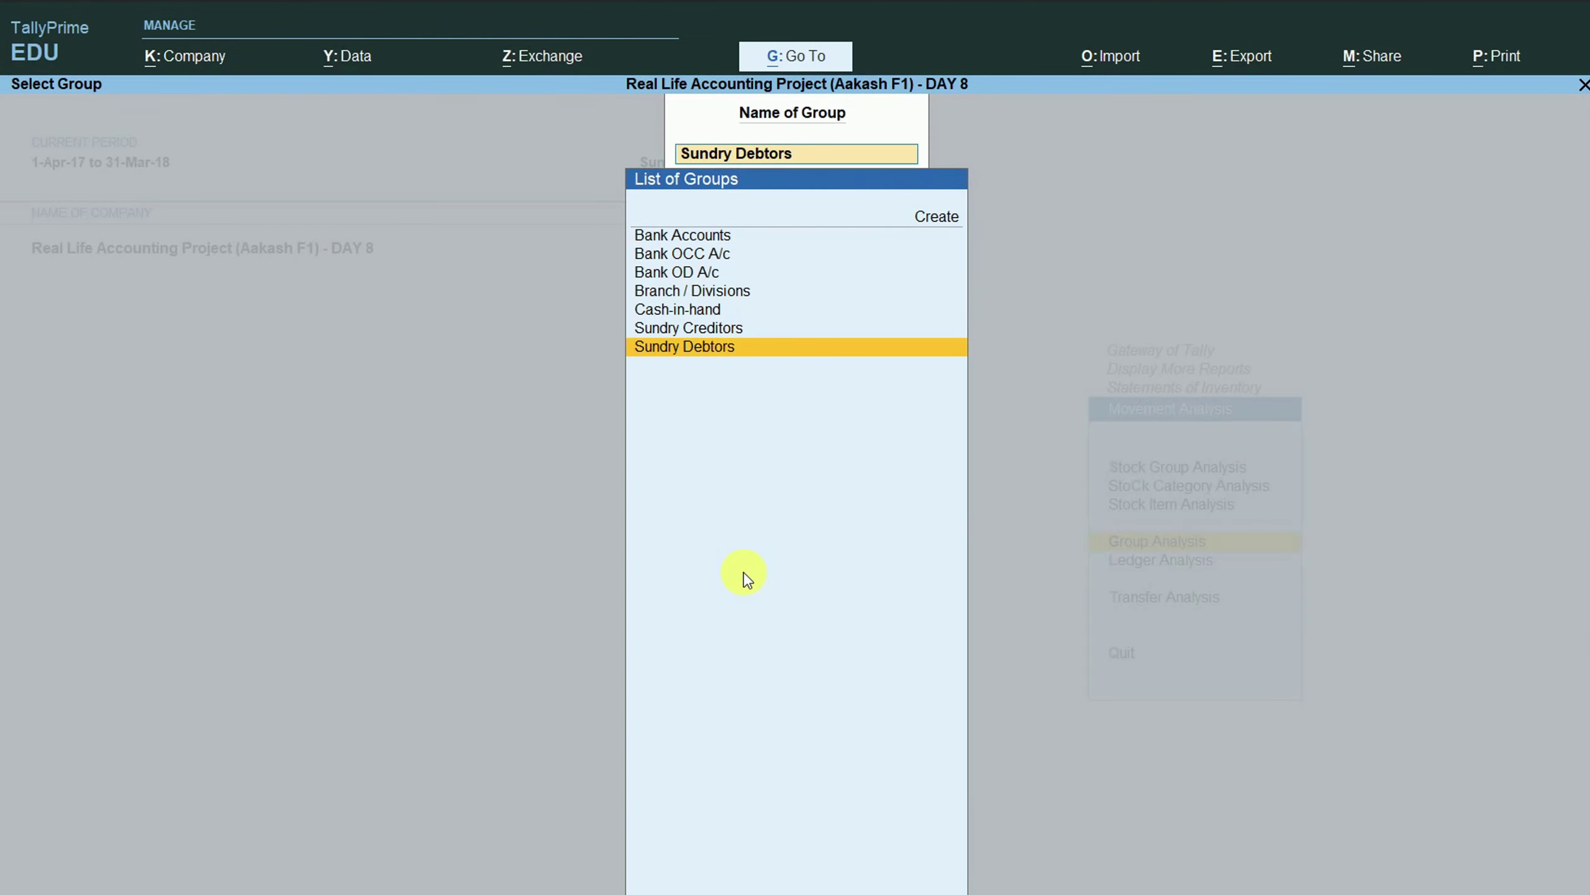
{"action": "key", "text": "Escape"}
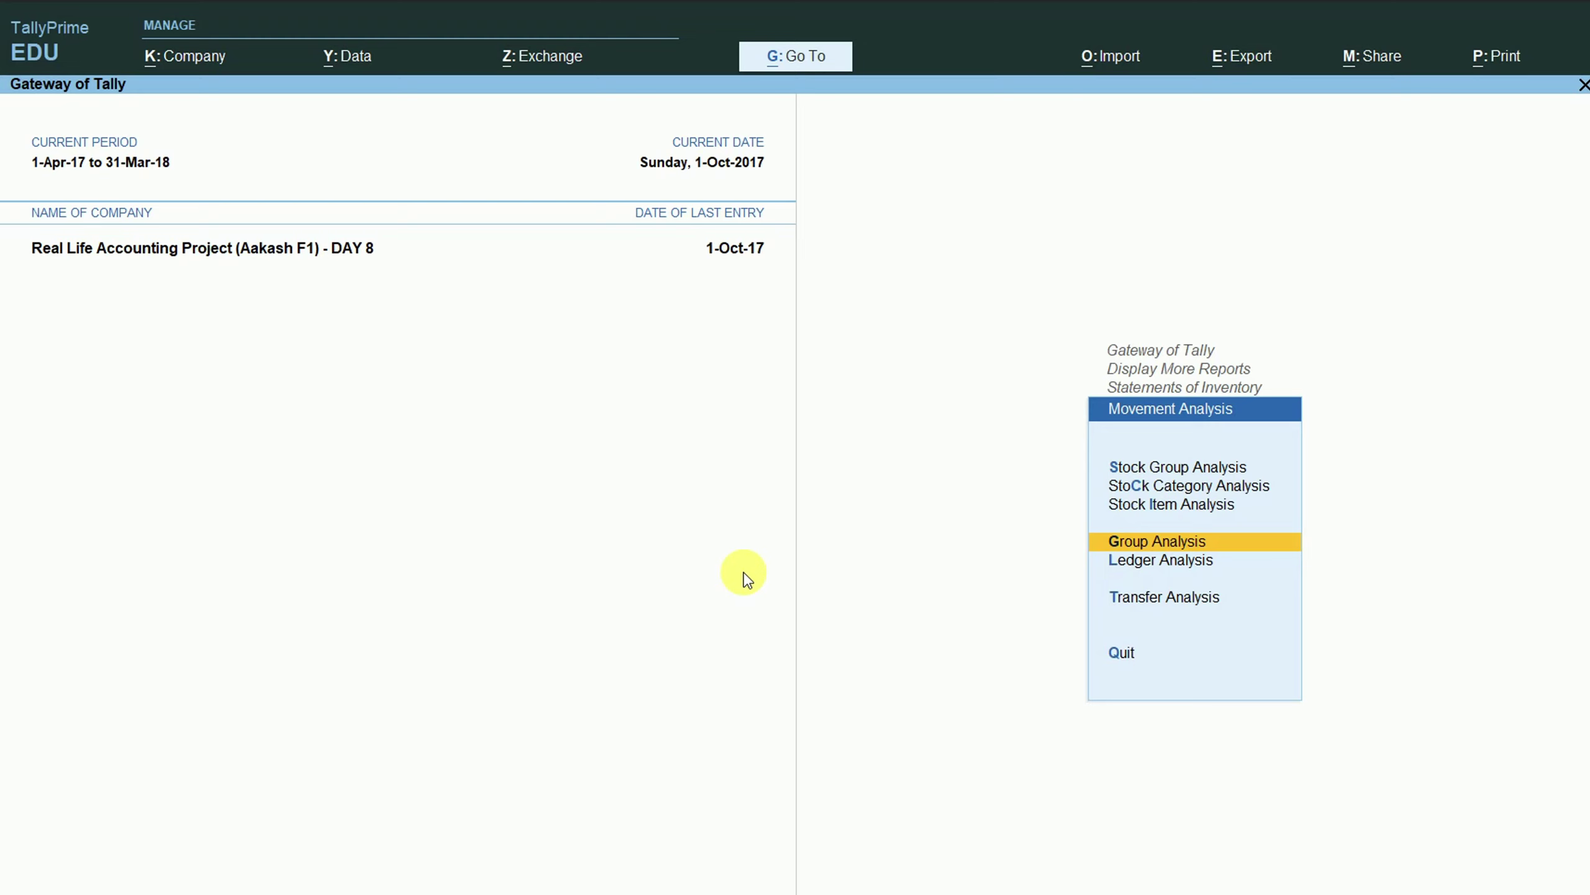
Open the Ledger Analysis report for Mobi Comp Traders.
{"action": "key", "text": "Down"}
{"action": "key", "text": "Return"}
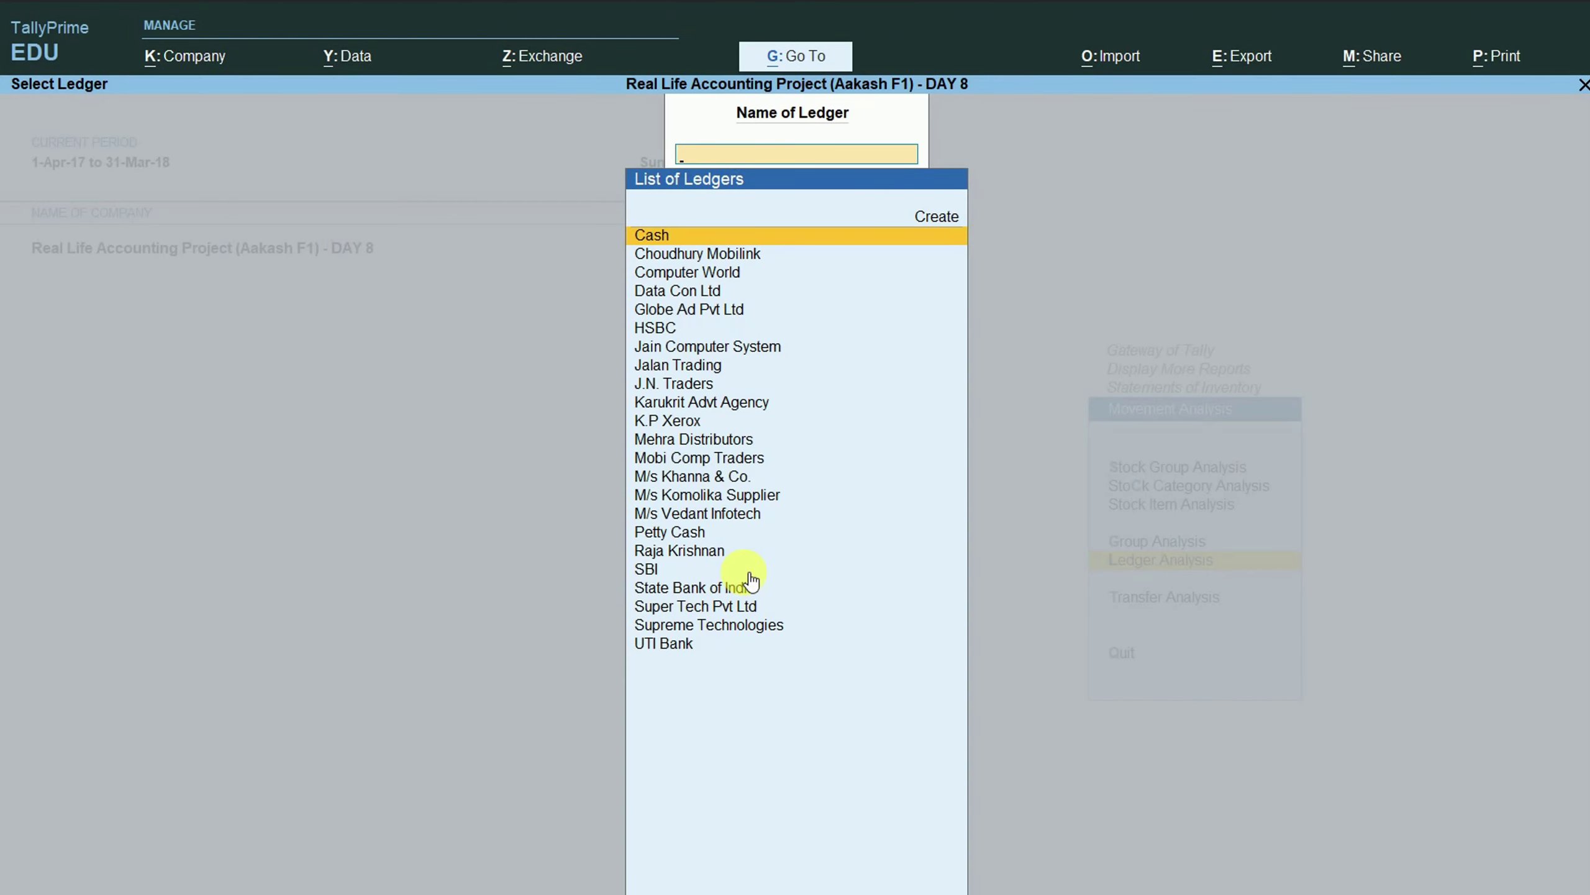
{"action": "key", "text": "Down"}
{"action": "key", "text": "Down"}
{"action": "key", "text": "Down"}
{"action": "key", "text": "Down"}
{"action": "key", "text": "Down"}
{"action": "key", "text": "Down"}
{"action": "key", "text": "Down"}
{"action": "key", "text": "Down"}
{"action": "key", "text": "Down"}
{"action": "key", "text": "Down"}
{"action": "key", "text": "Down"}
{"action": "key", "text": "Down"}
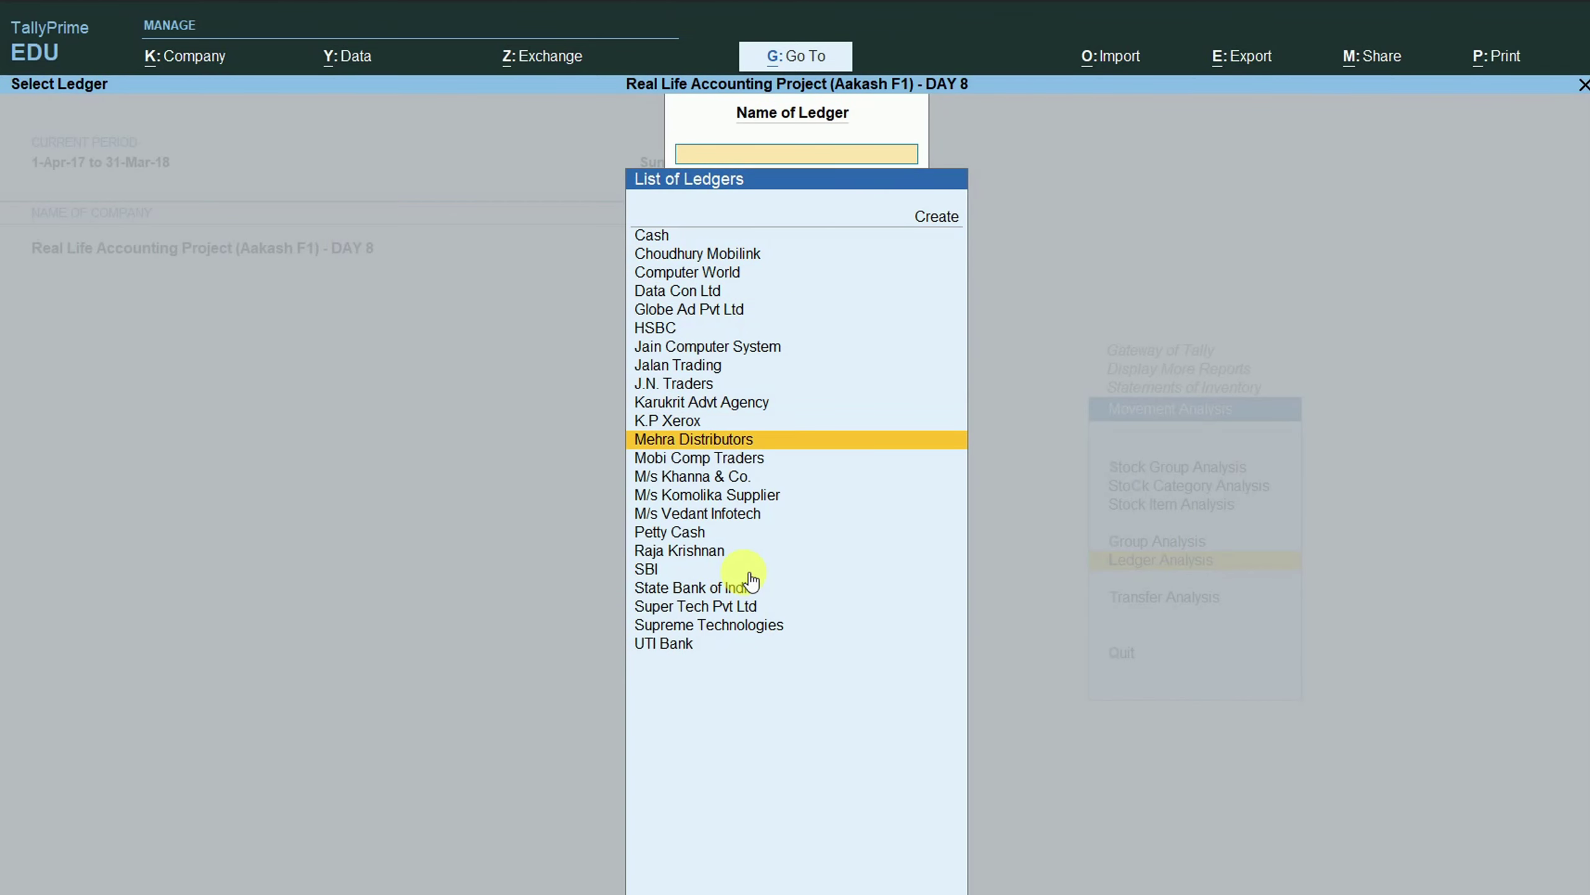
{"action": "key", "text": "Return"}
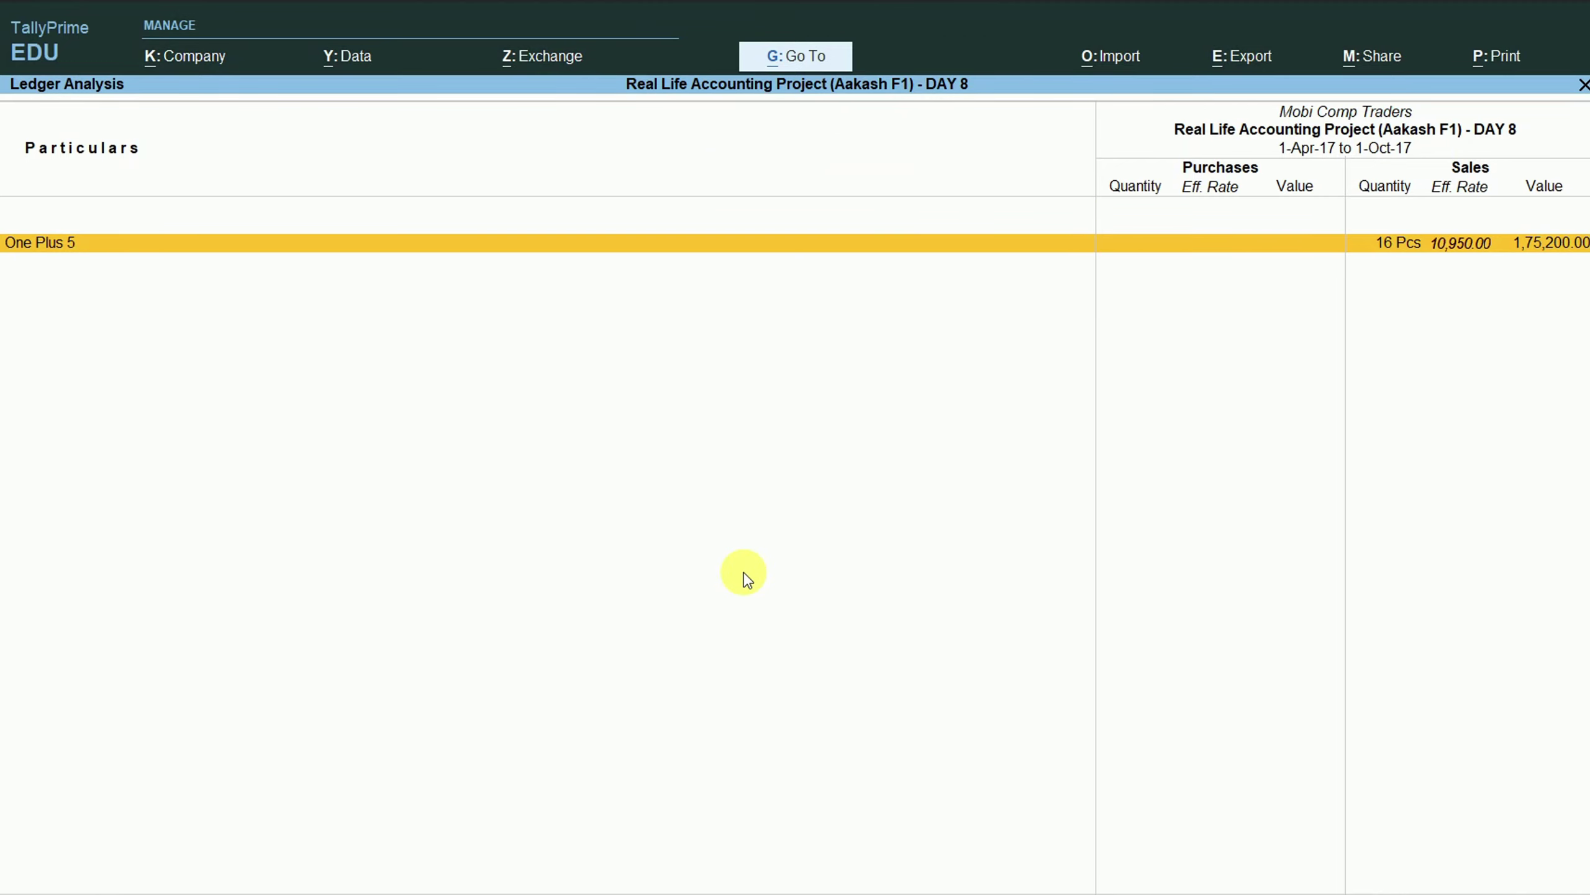
View the Ledger Analysis report for Supreme Technologies, then go back to the Movement Analysis options.
{"action": "key", "text": "Escape"}
{"action": "type", "text": "sup"}
{"action": "key", "text": "Return"}
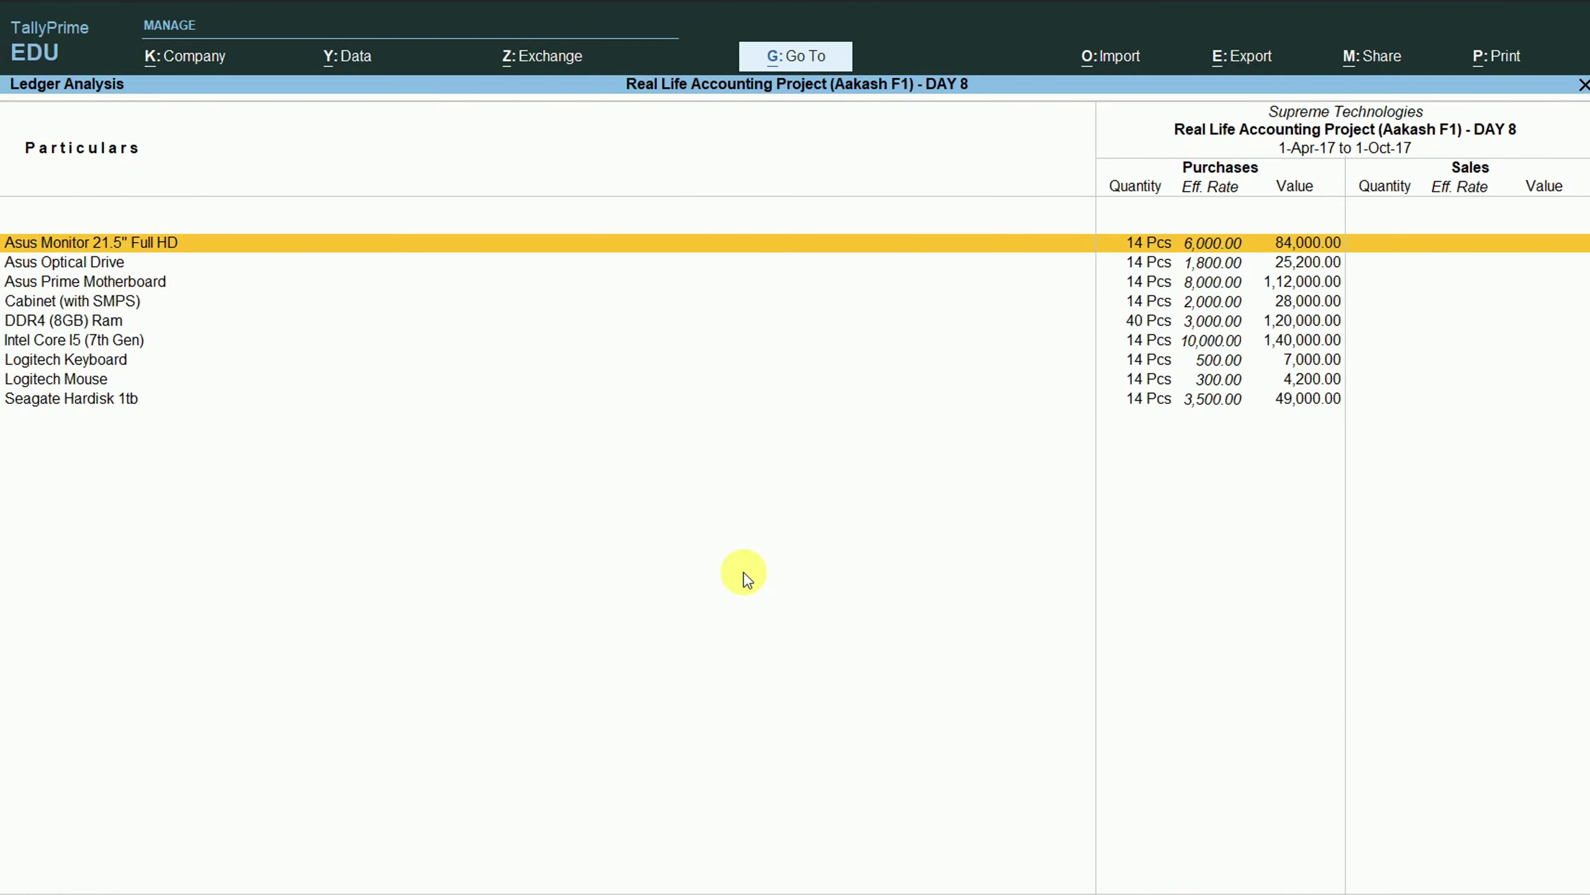
{"action": "key", "text": "Escape"}
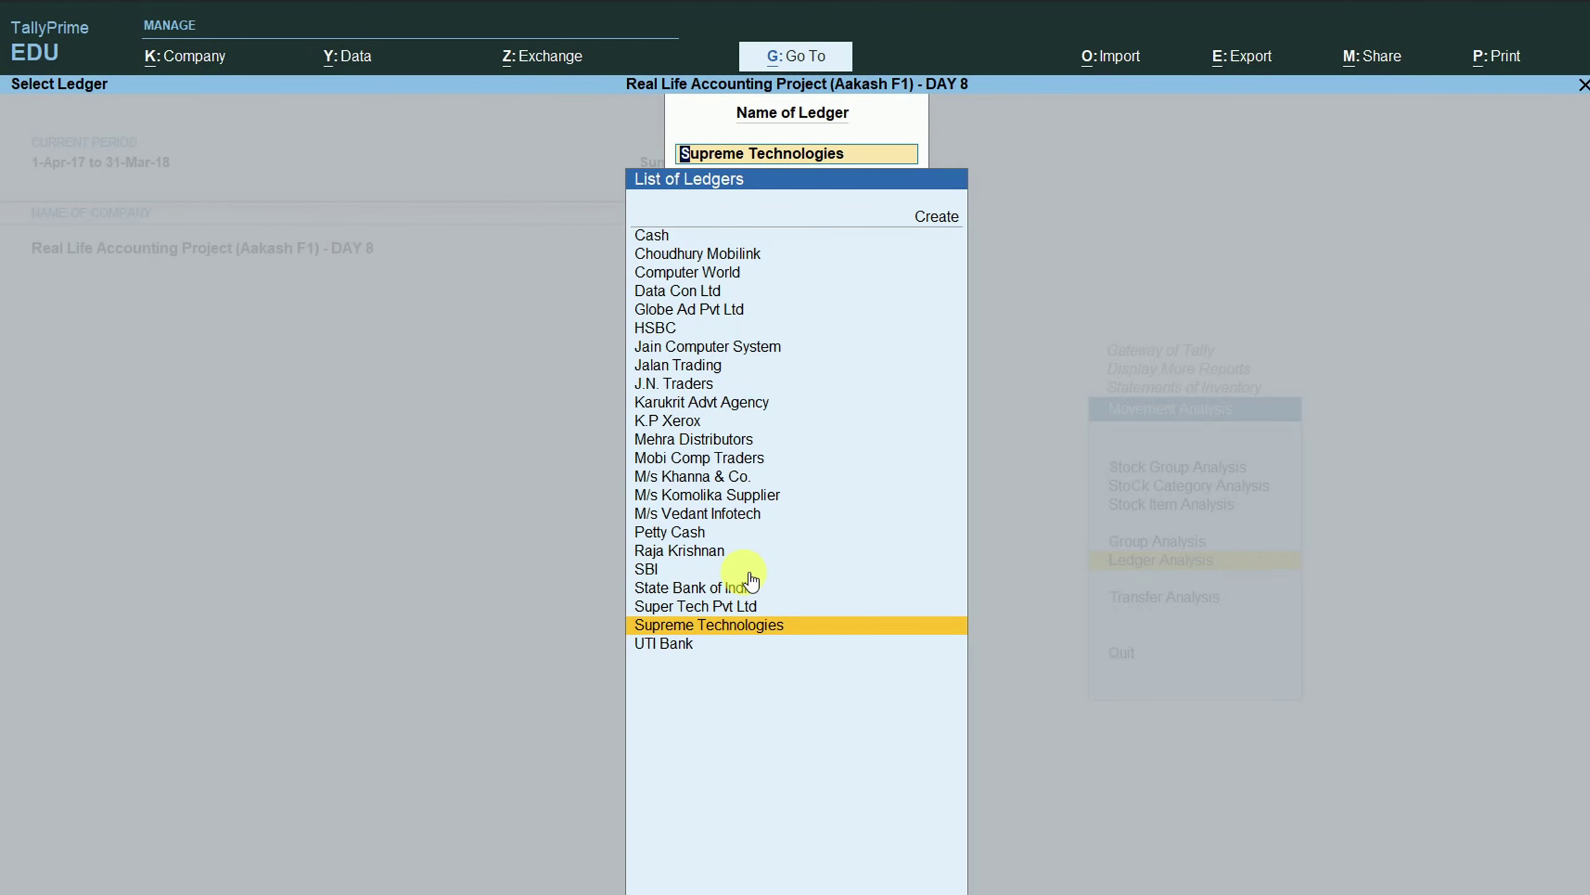
{"action": "key", "text": "Escape"}
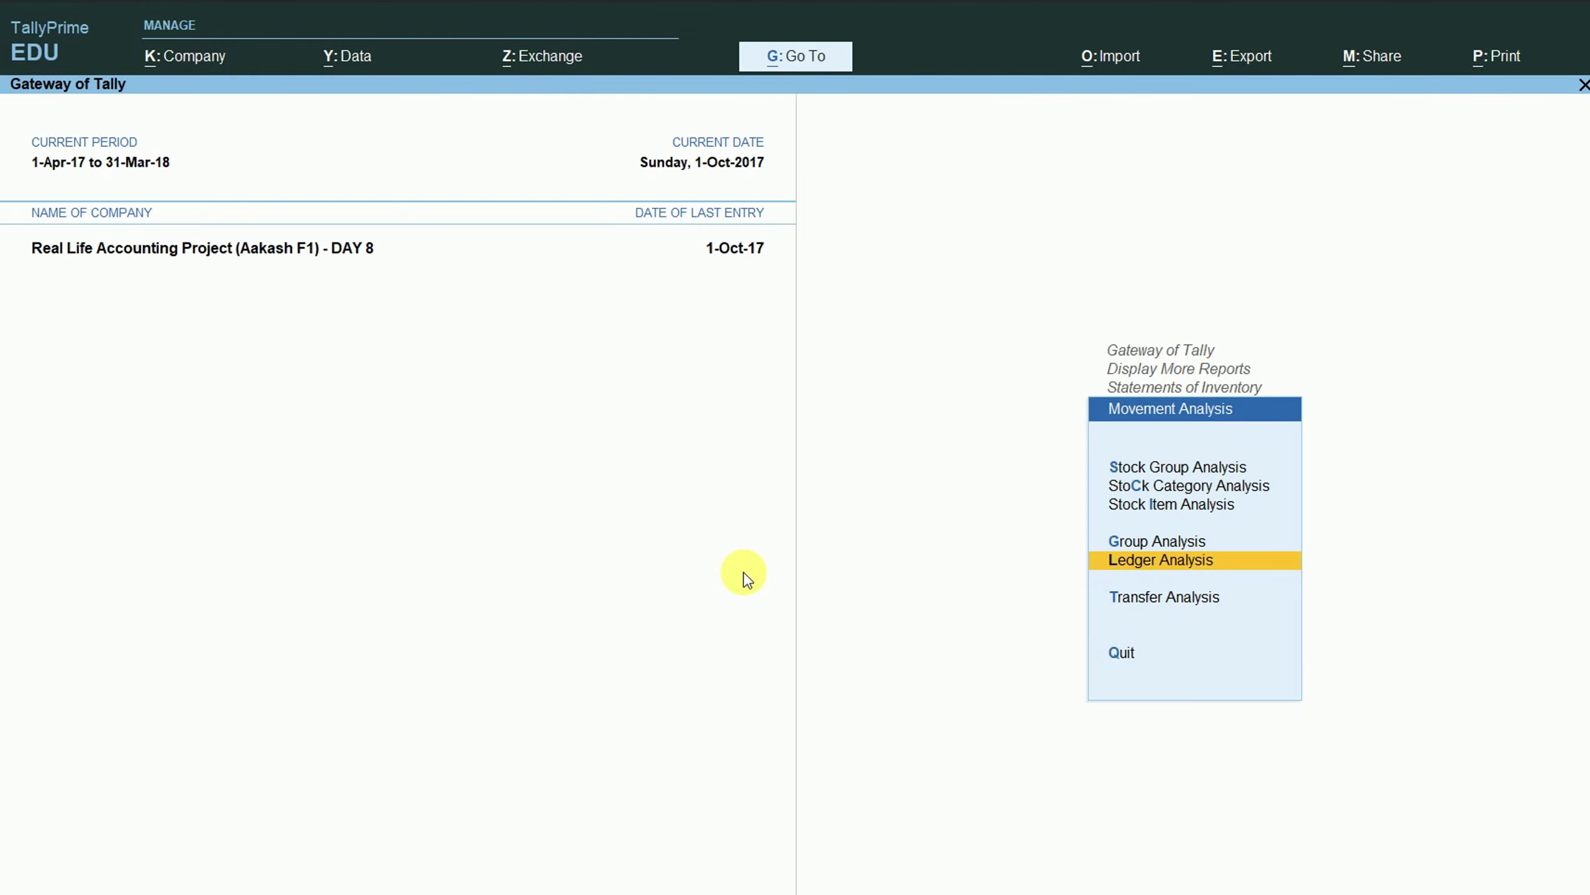
{"action": "key", "text": "Return"}
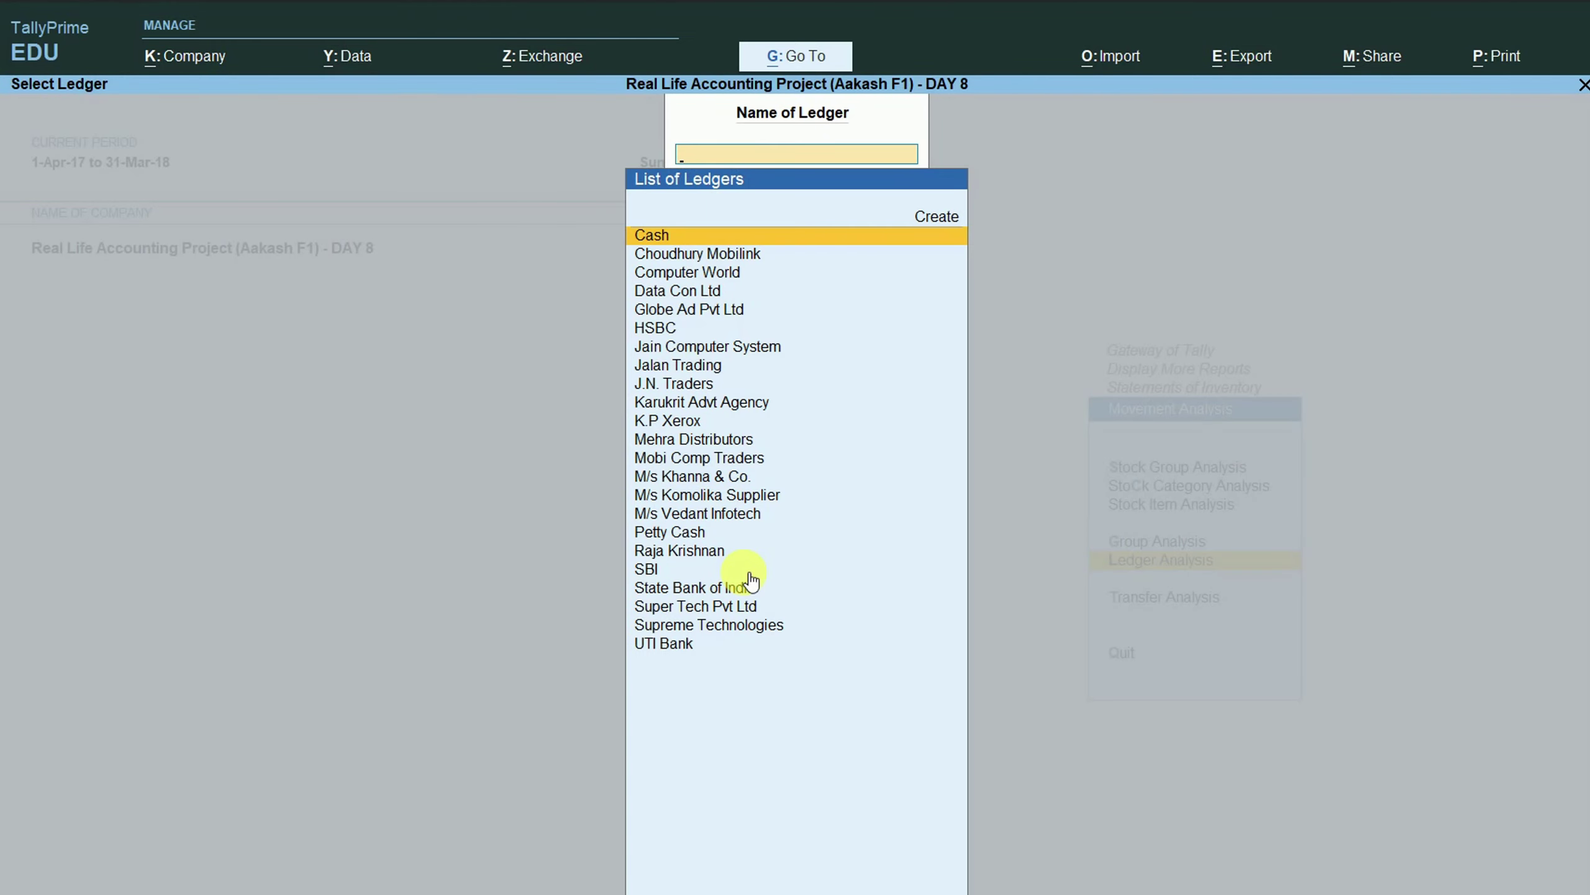
{"action": "key", "text": "Down"}
{"action": "key", "text": "Down"}
{"action": "key", "text": "Down"}
{"action": "key", "text": "Down"}
{"action": "key", "text": "Down"}
{"action": "key", "text": "Down"}
{"action": "key", "text": "Down"}
{"action": "key", "text": "Down"}
{"action": "key", "text": "Down"}
{"action": "key", "text": "Down"}
{"action": "key", "text": "Down"}
{"action": "key", "text": "Escape"}
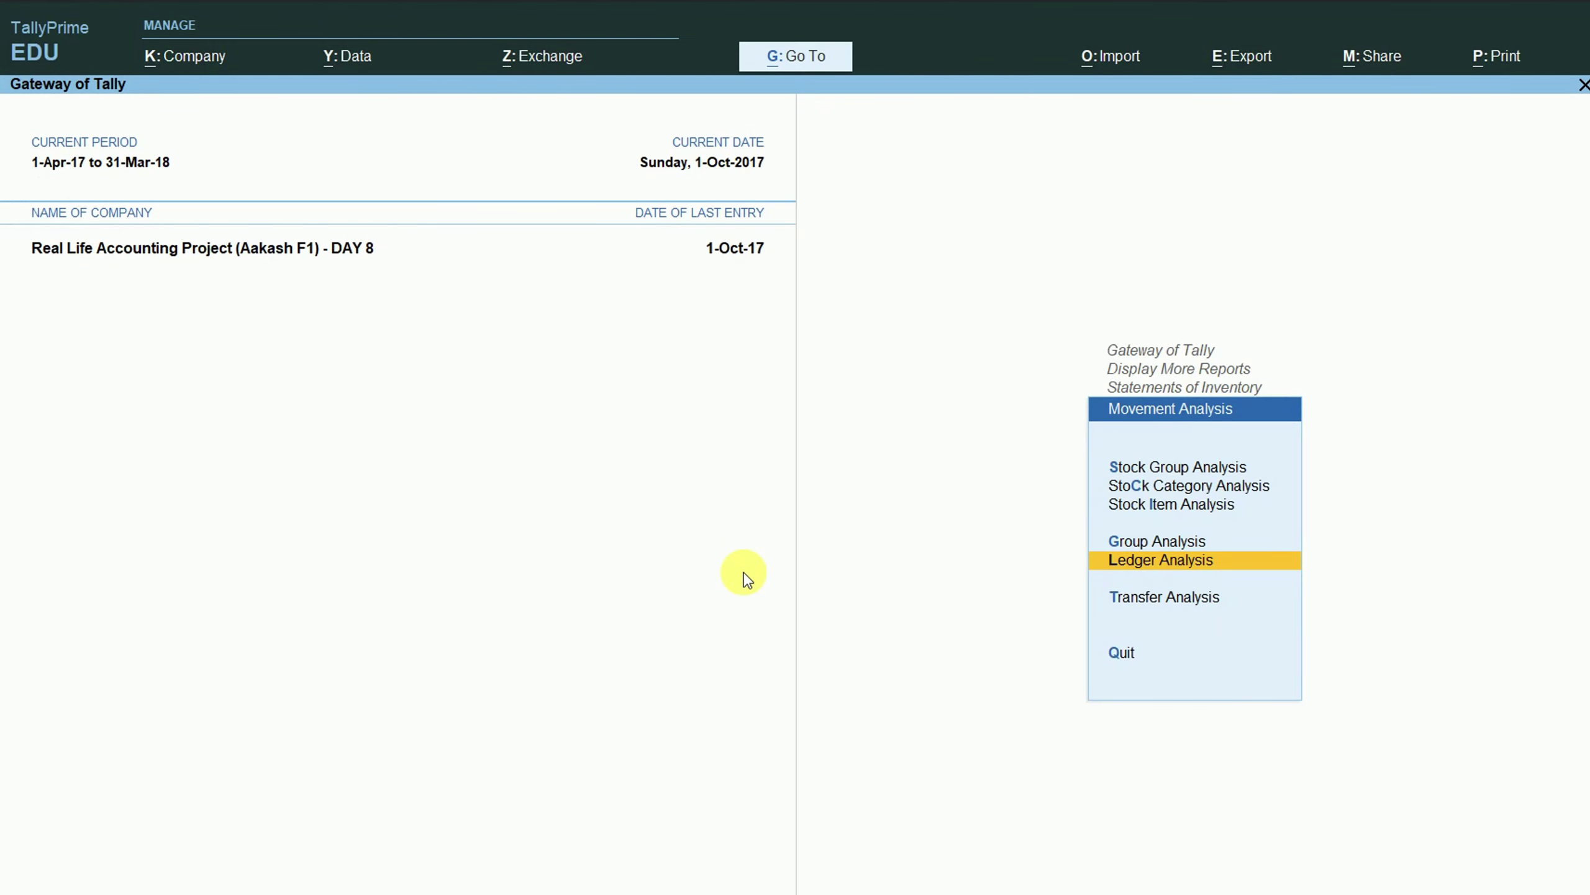
Examine the inward and outward movements of One Plus 5 in the Stock Item Analysis report.
{"action": "key", "text": "Up"}
{"action": "key", "text": "Up"}
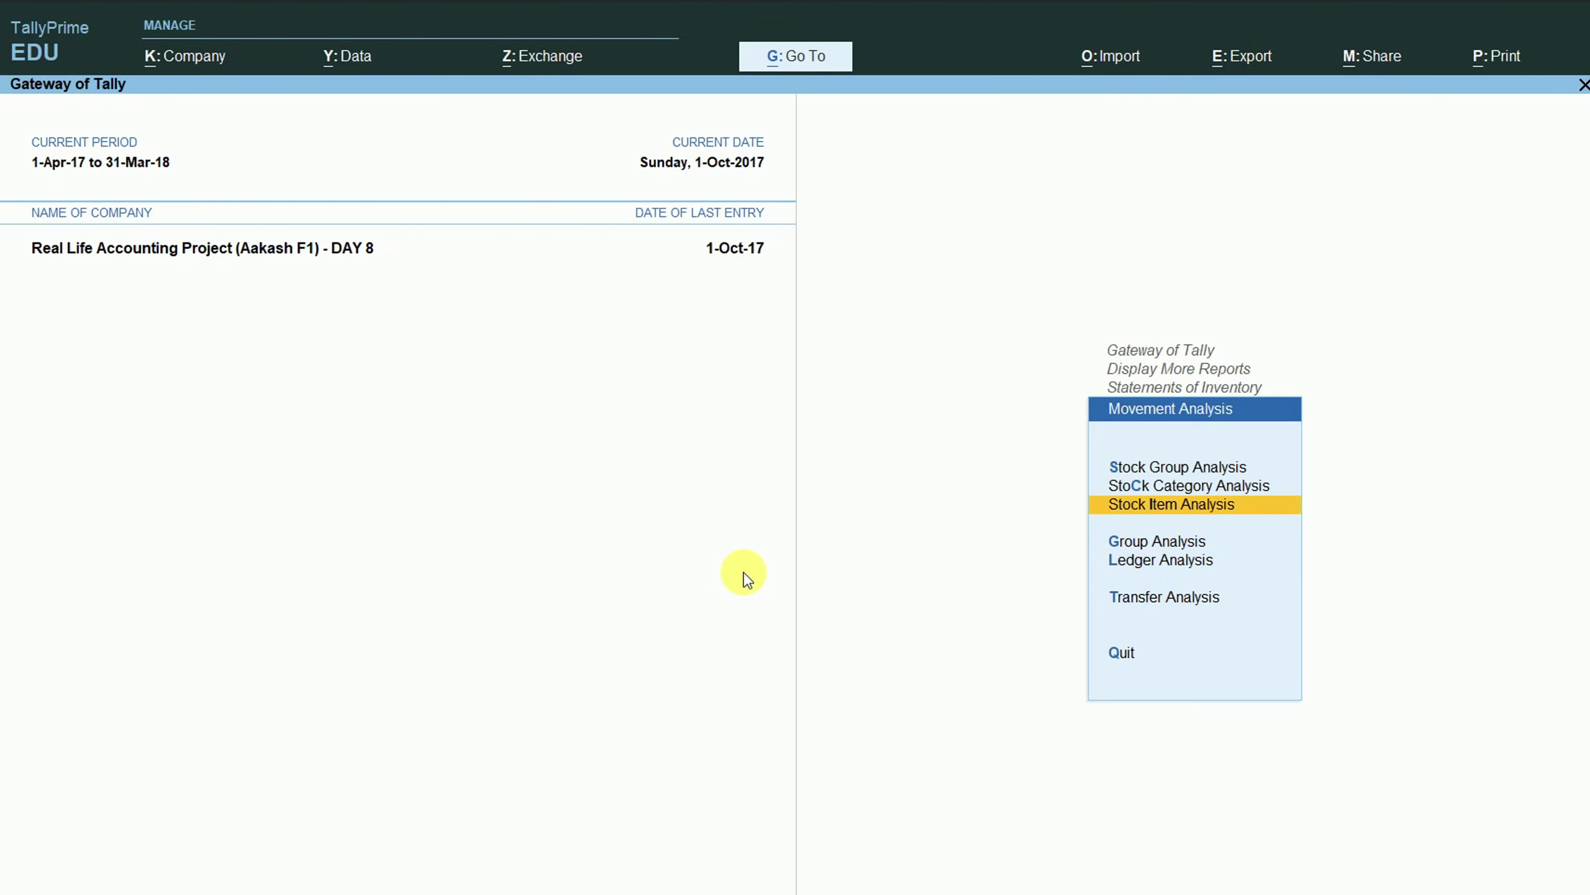
{"action": "key", "text": "Return"}
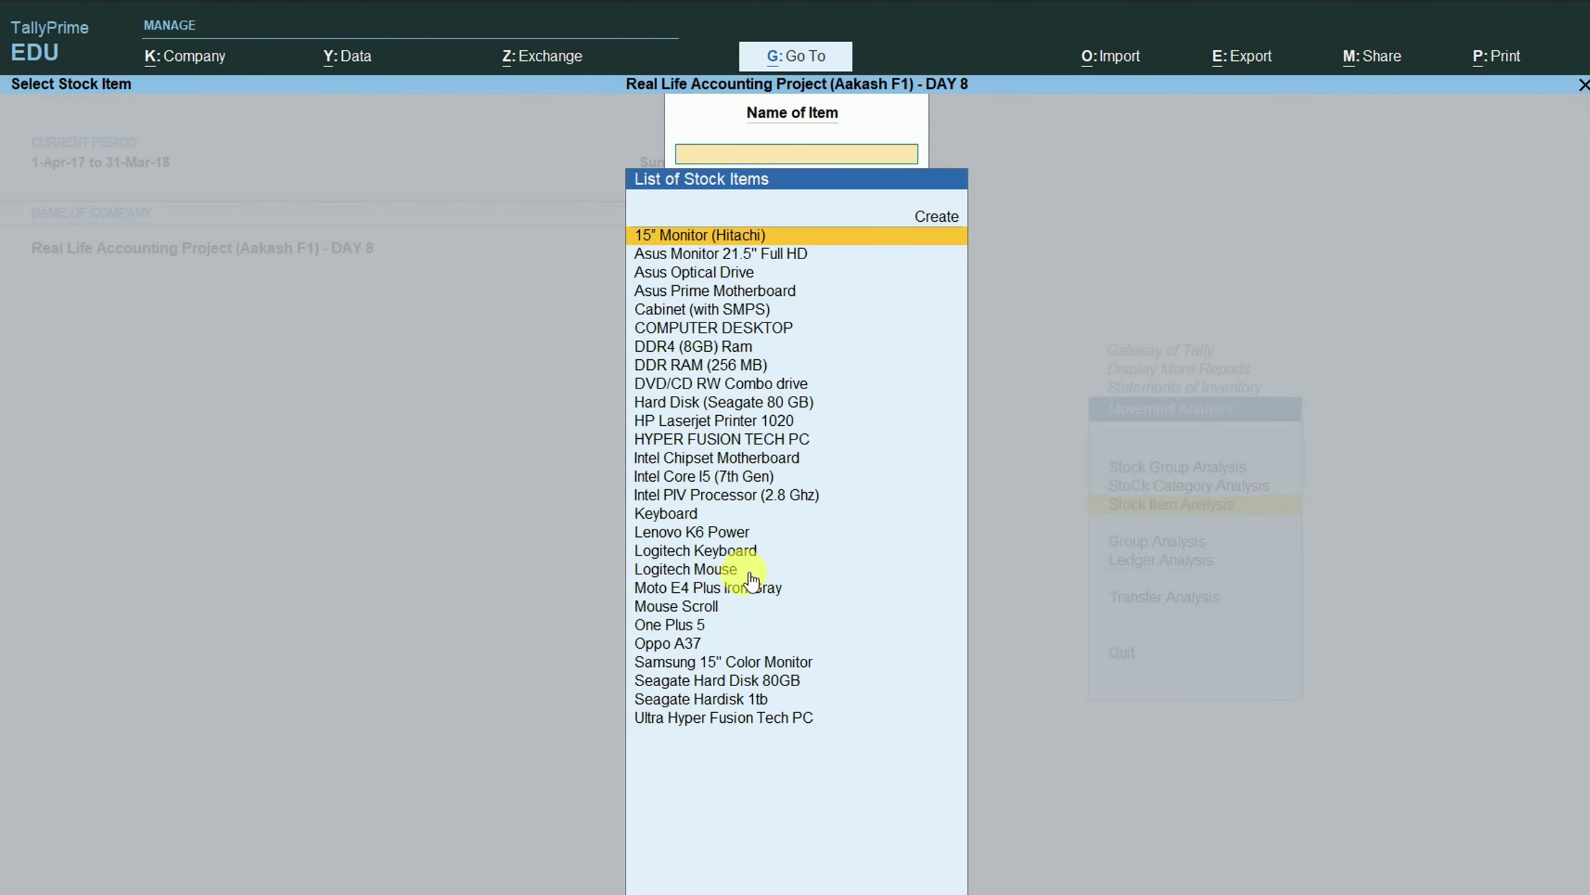
{"action": "type", "text": "One"}
{"action": "key", "text": "Return"}
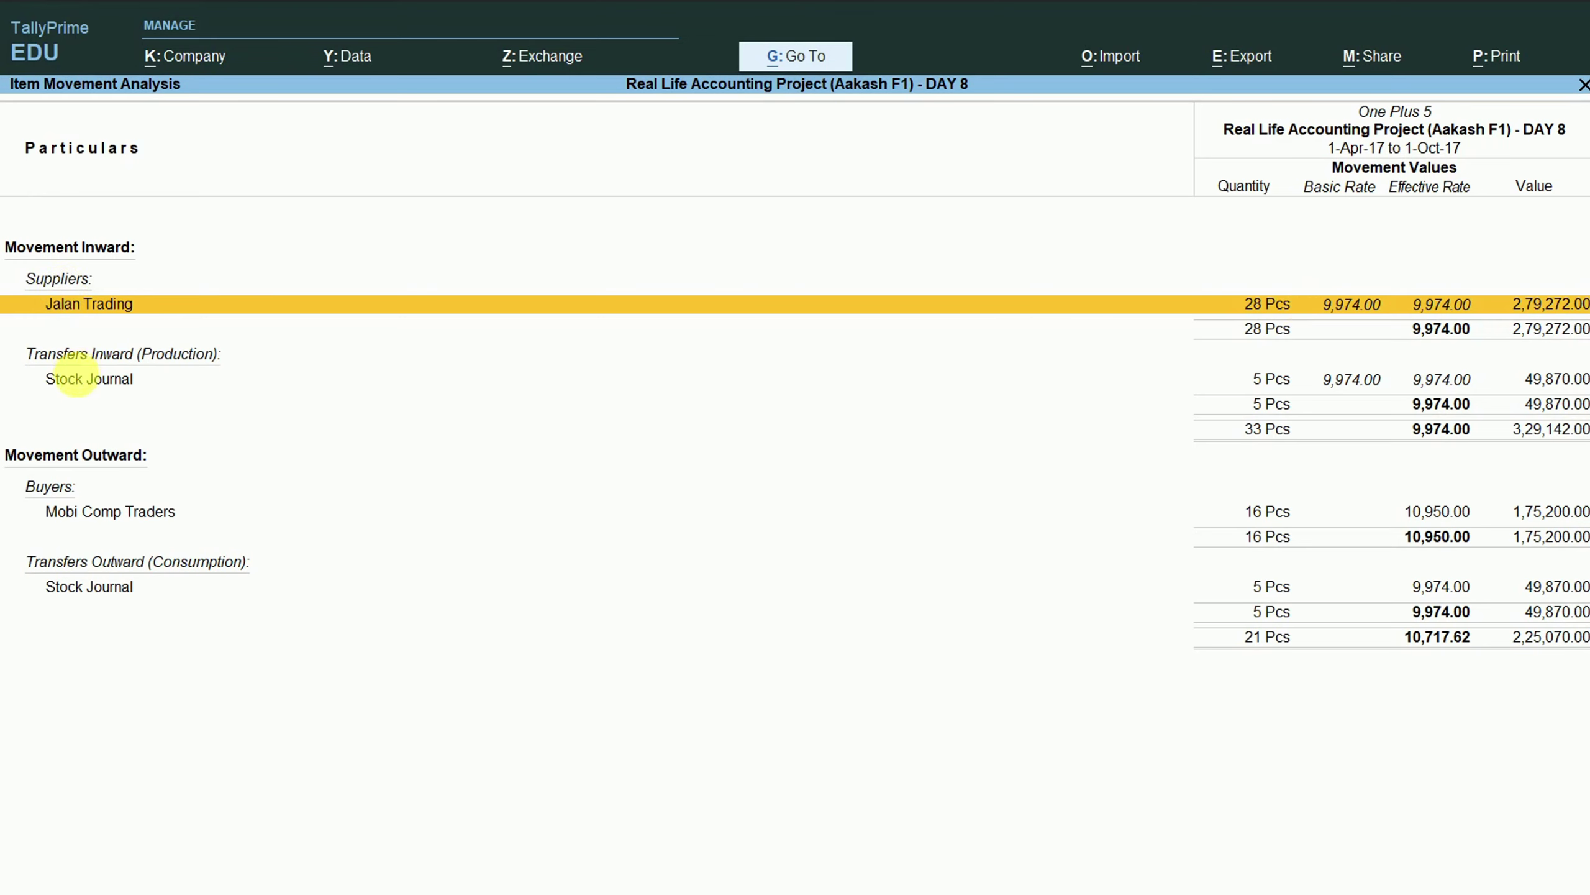
{"action": "left_click", "coordinate": [85, 381]}
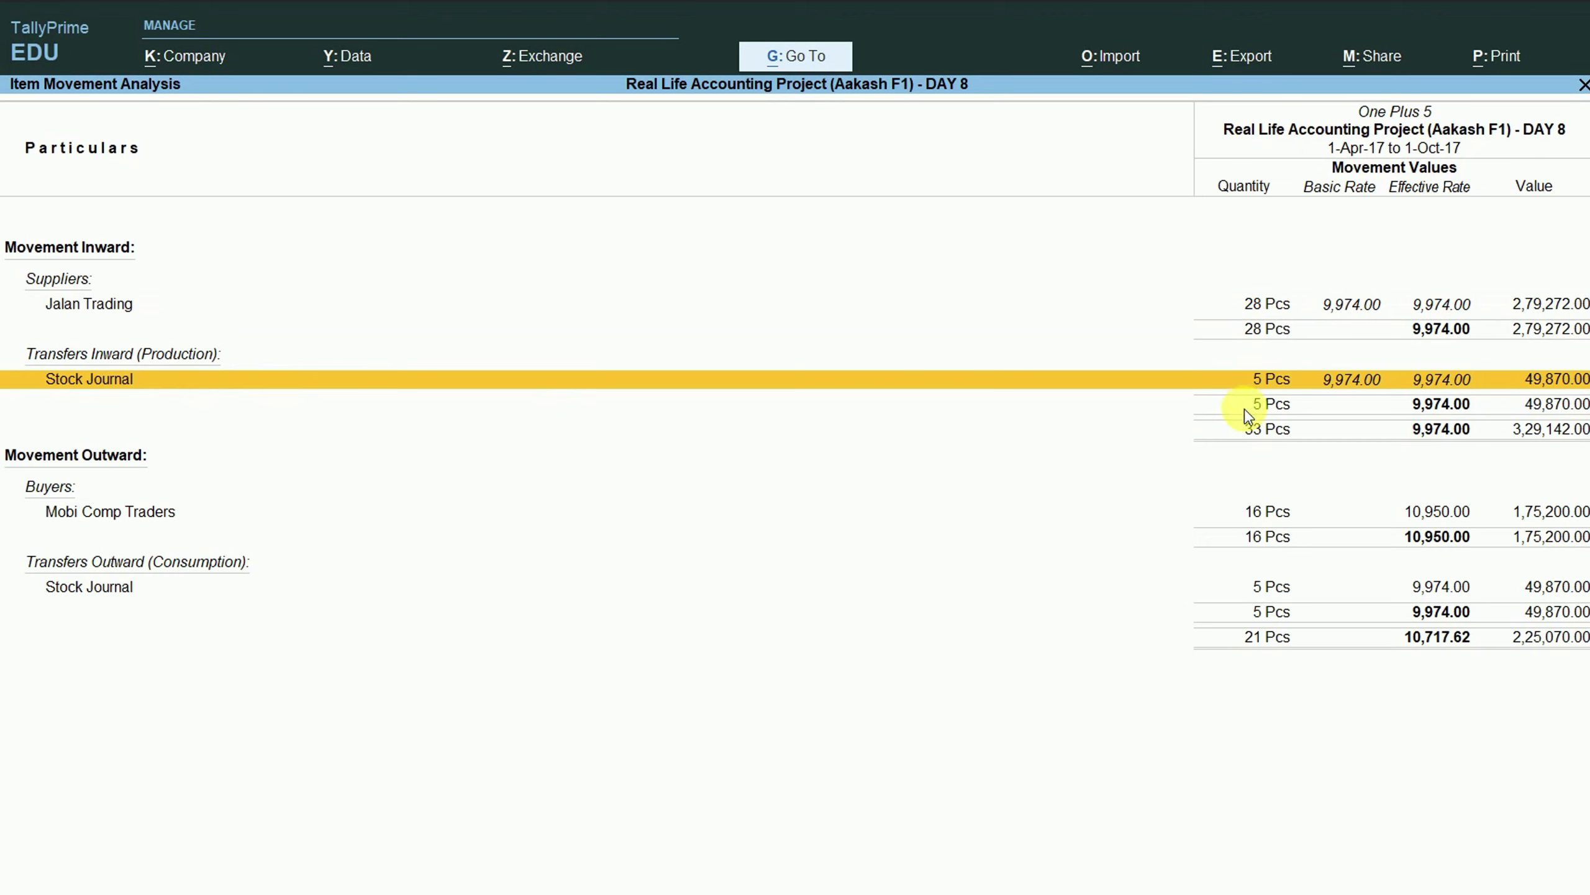
{"action": "left_click", "coordinate": [94, 518]}
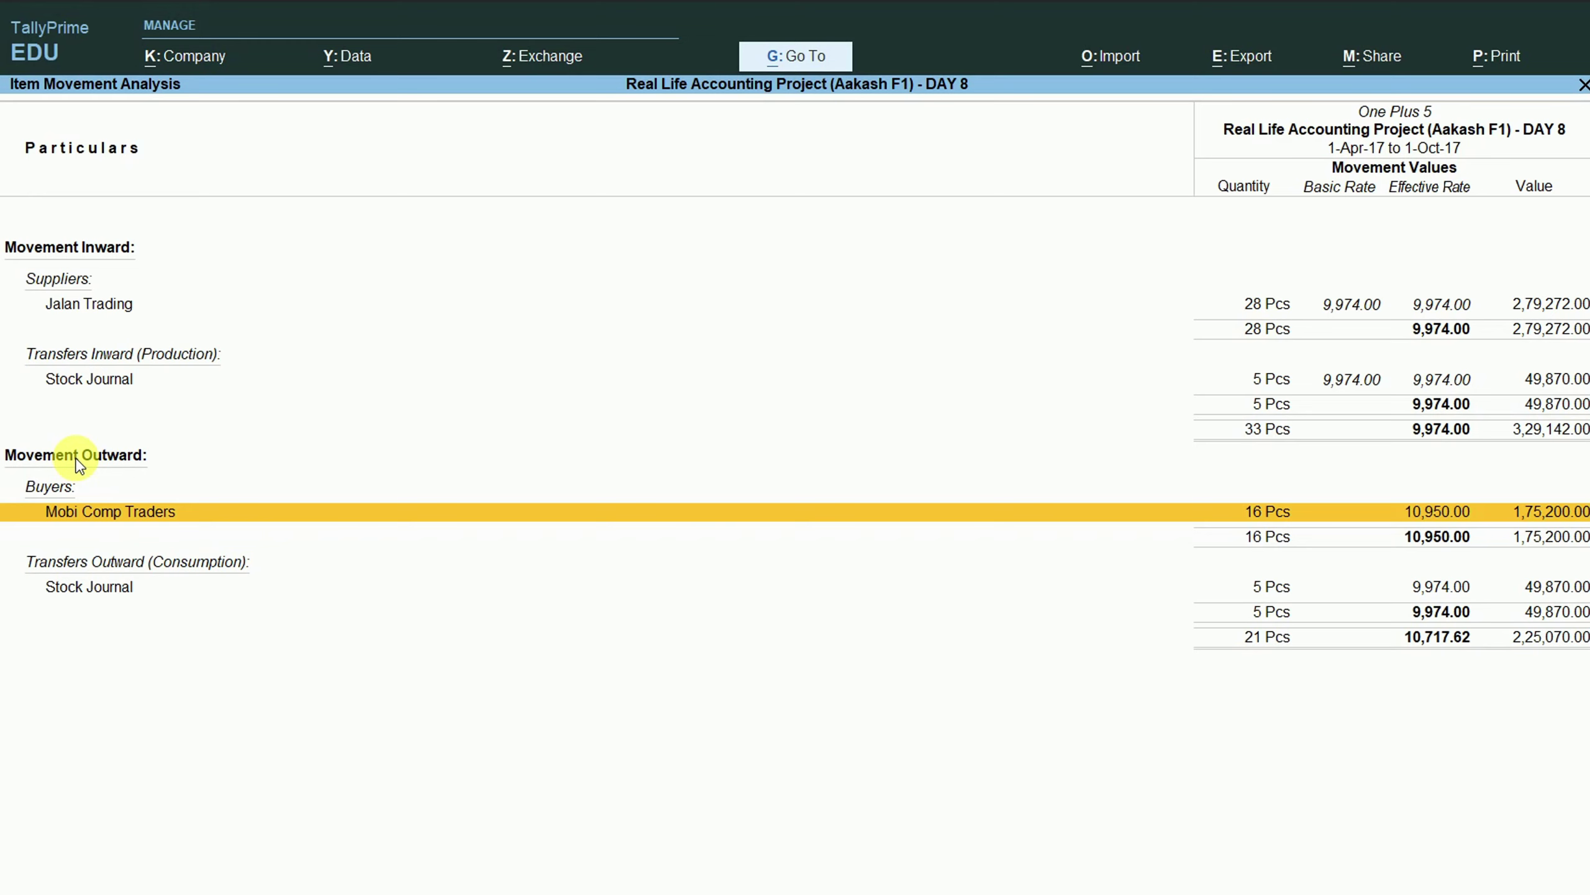
{"action": "left_click", "coordinate": [105, 589]}
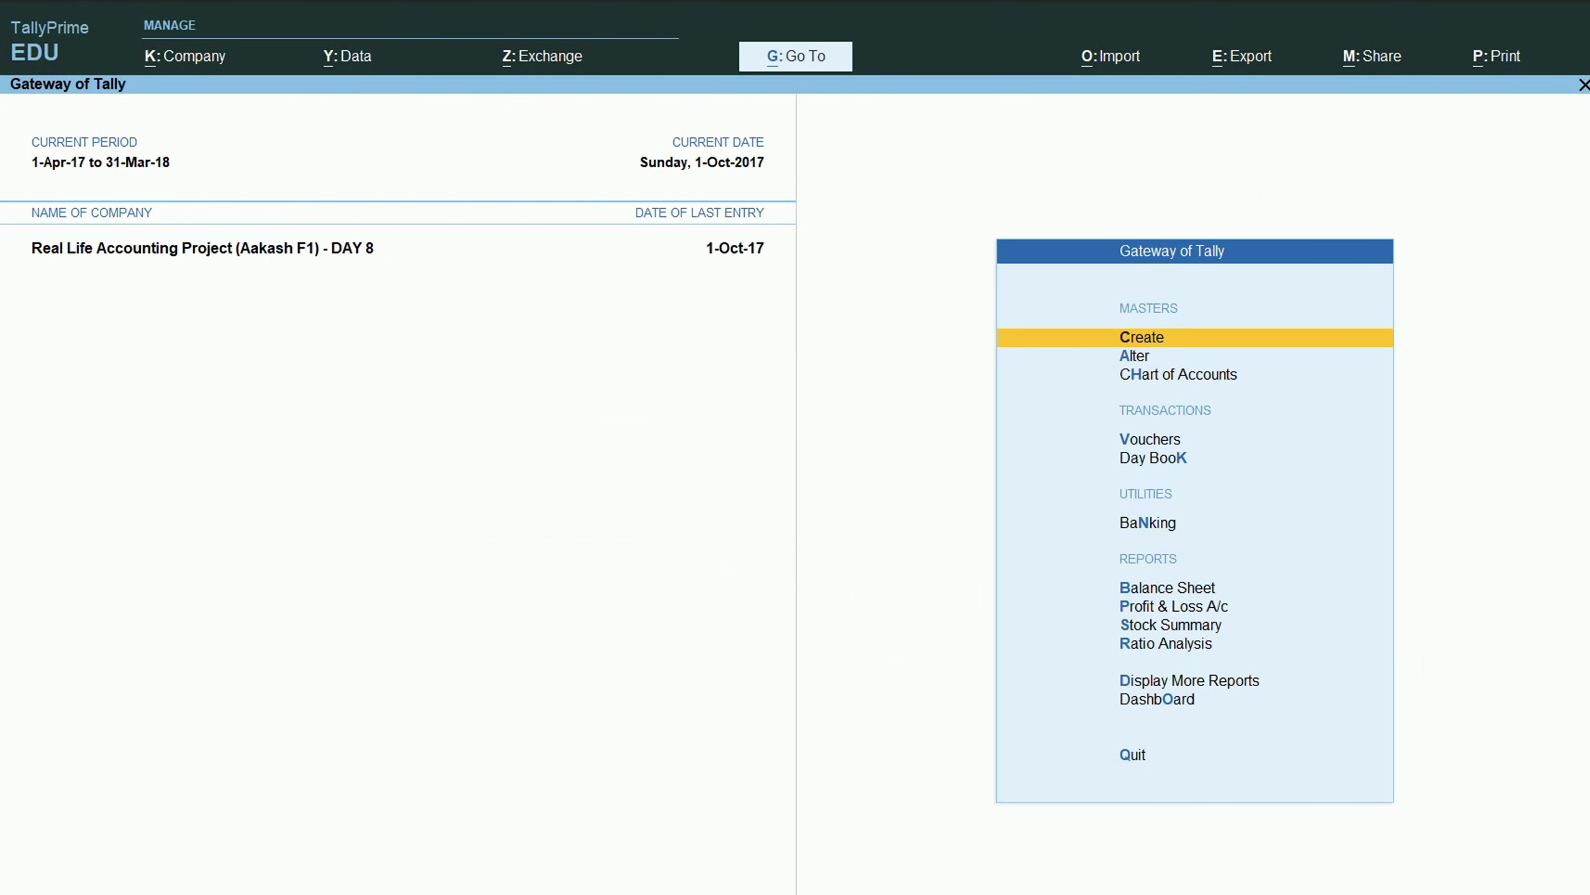
Open the Stock Transfer & Mfg. Journal Register from Inventory Books in Display More Reports.
{"action": "key", "text": "Up"}
{"action": "key", "text": "Up"}
{"action": "key", "text": "Up"}
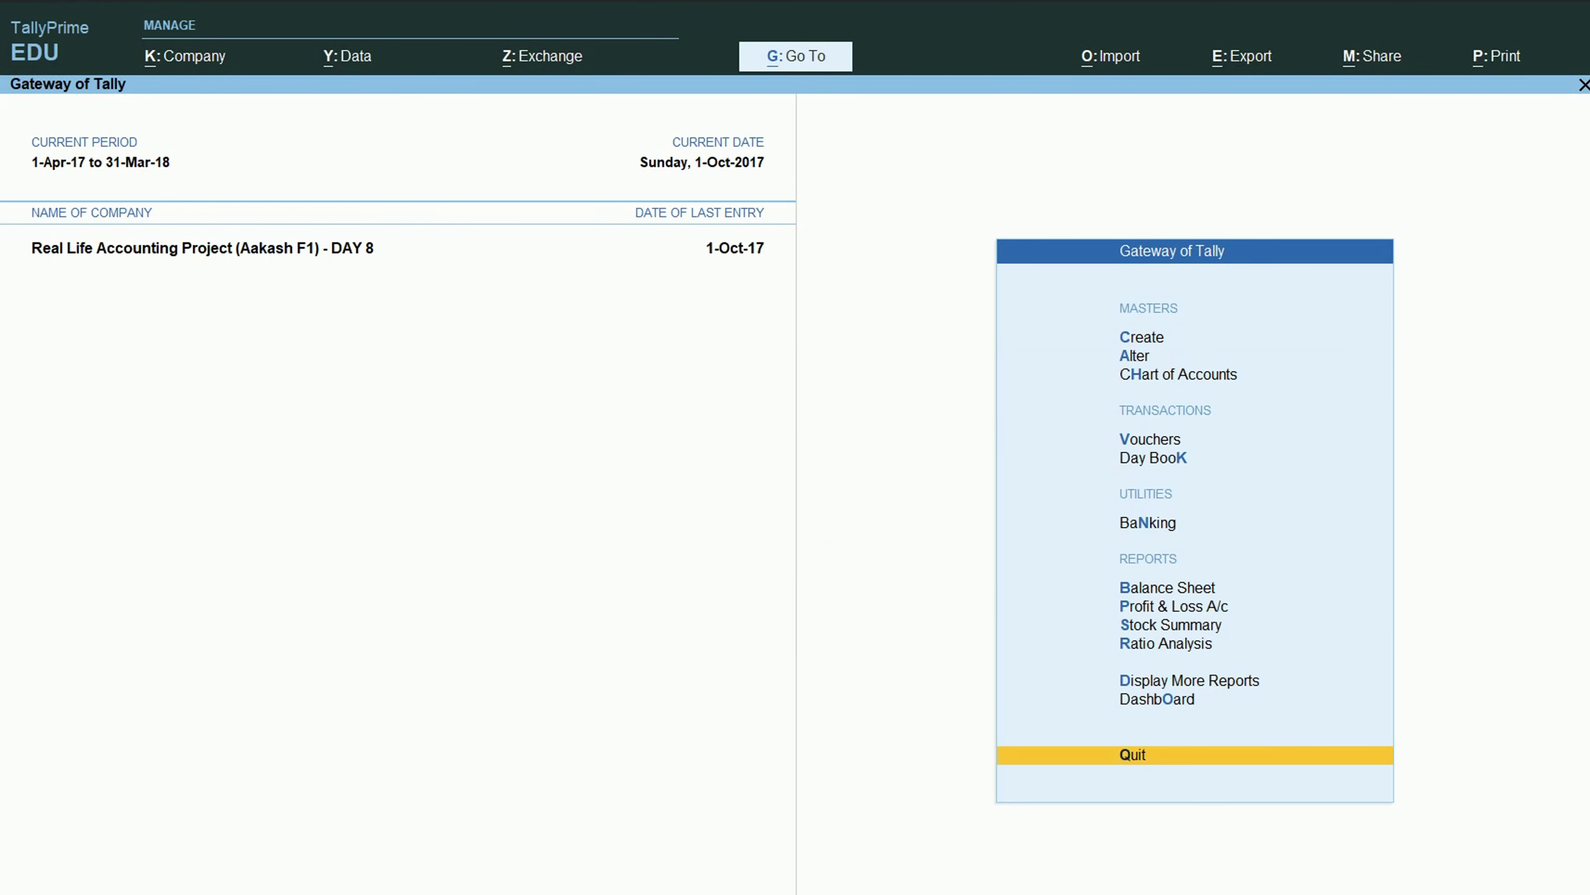
{"action": "key", "text": "Return"}
{"action": "key", "text": "Down"}
{"action": "key", "text": "Down"}
{"action": "key", "text": "Down"}
{"action": "key", "text": "Down"}
{"action": "key", "text": "Down"}
{"action": "key", "text": "Down"}
{"action": "key", "text": "Return"}
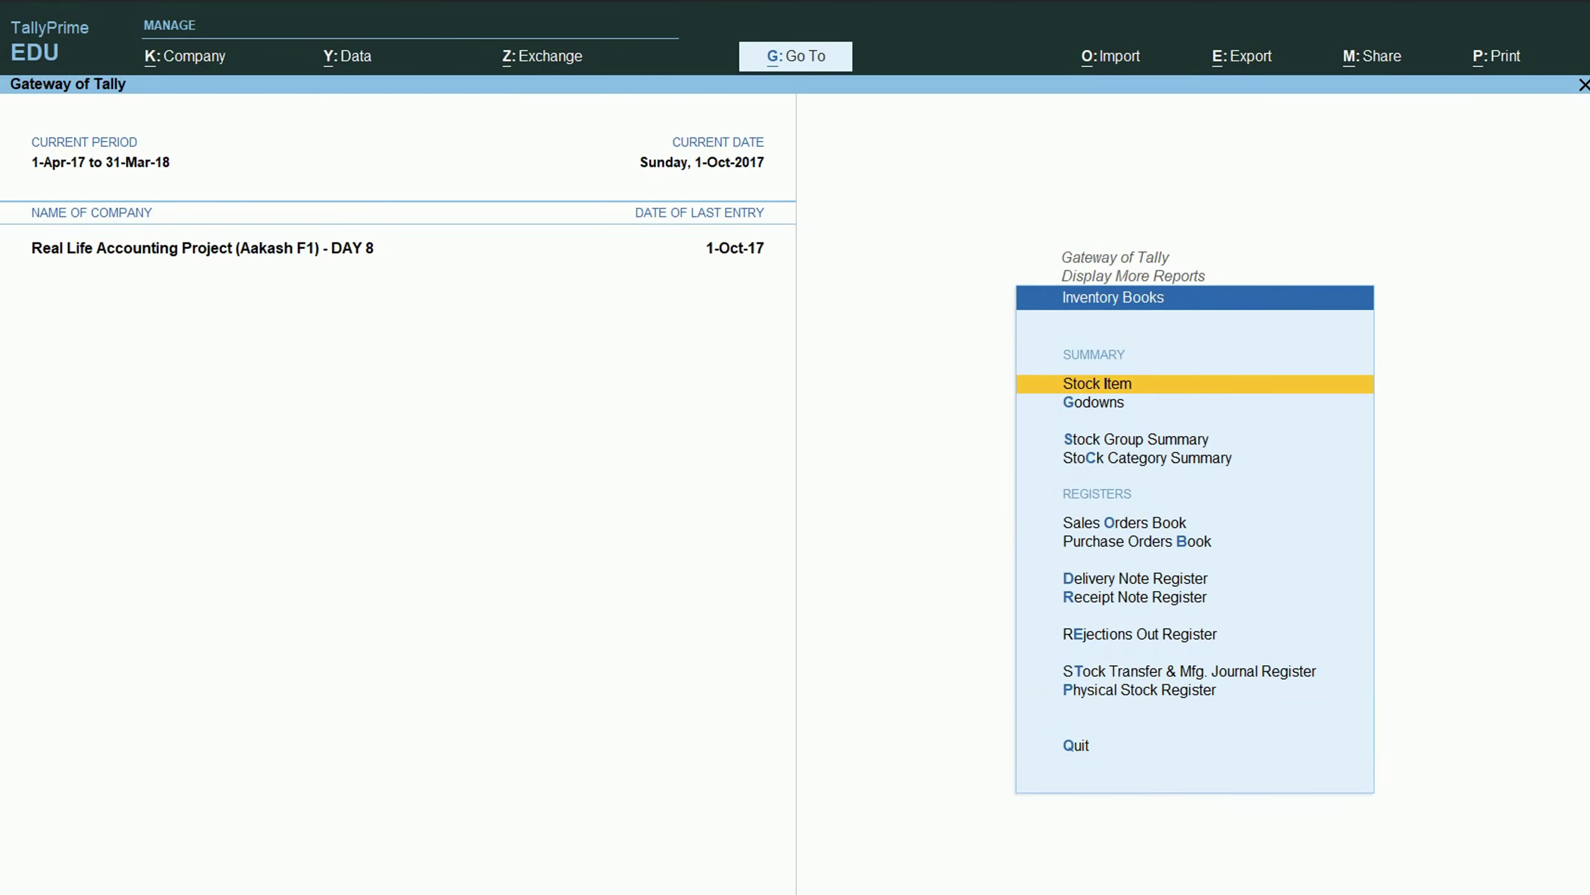
{"action": "key", "text": "Up"}
{"action": "key", "text": "Up"}
{"action": "key", "text": "Up"}
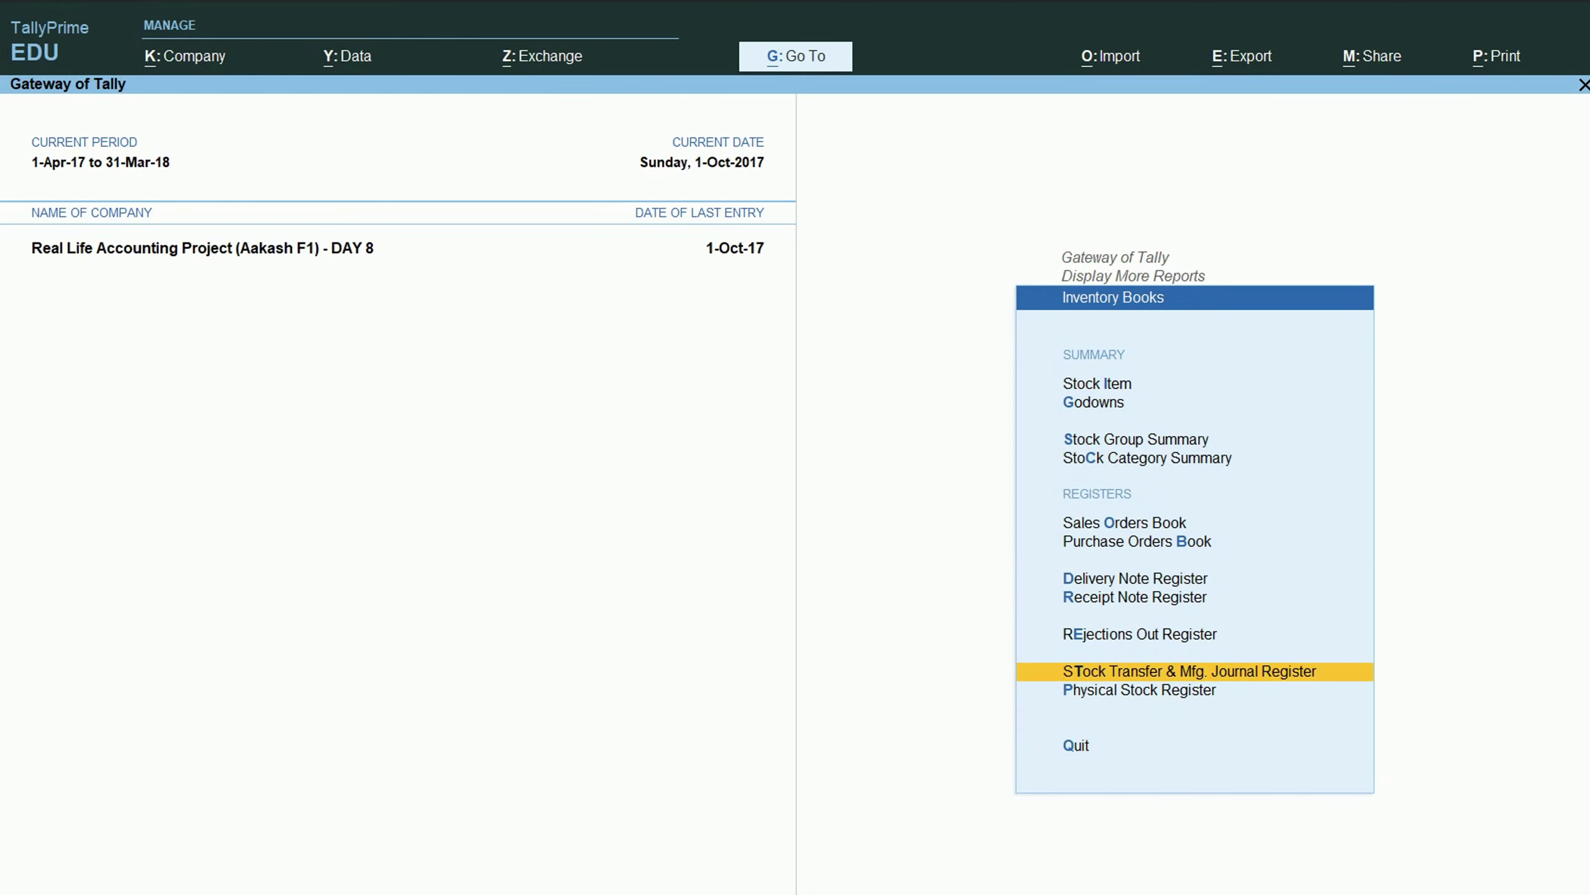
{"action": "key", "text": "Return"}
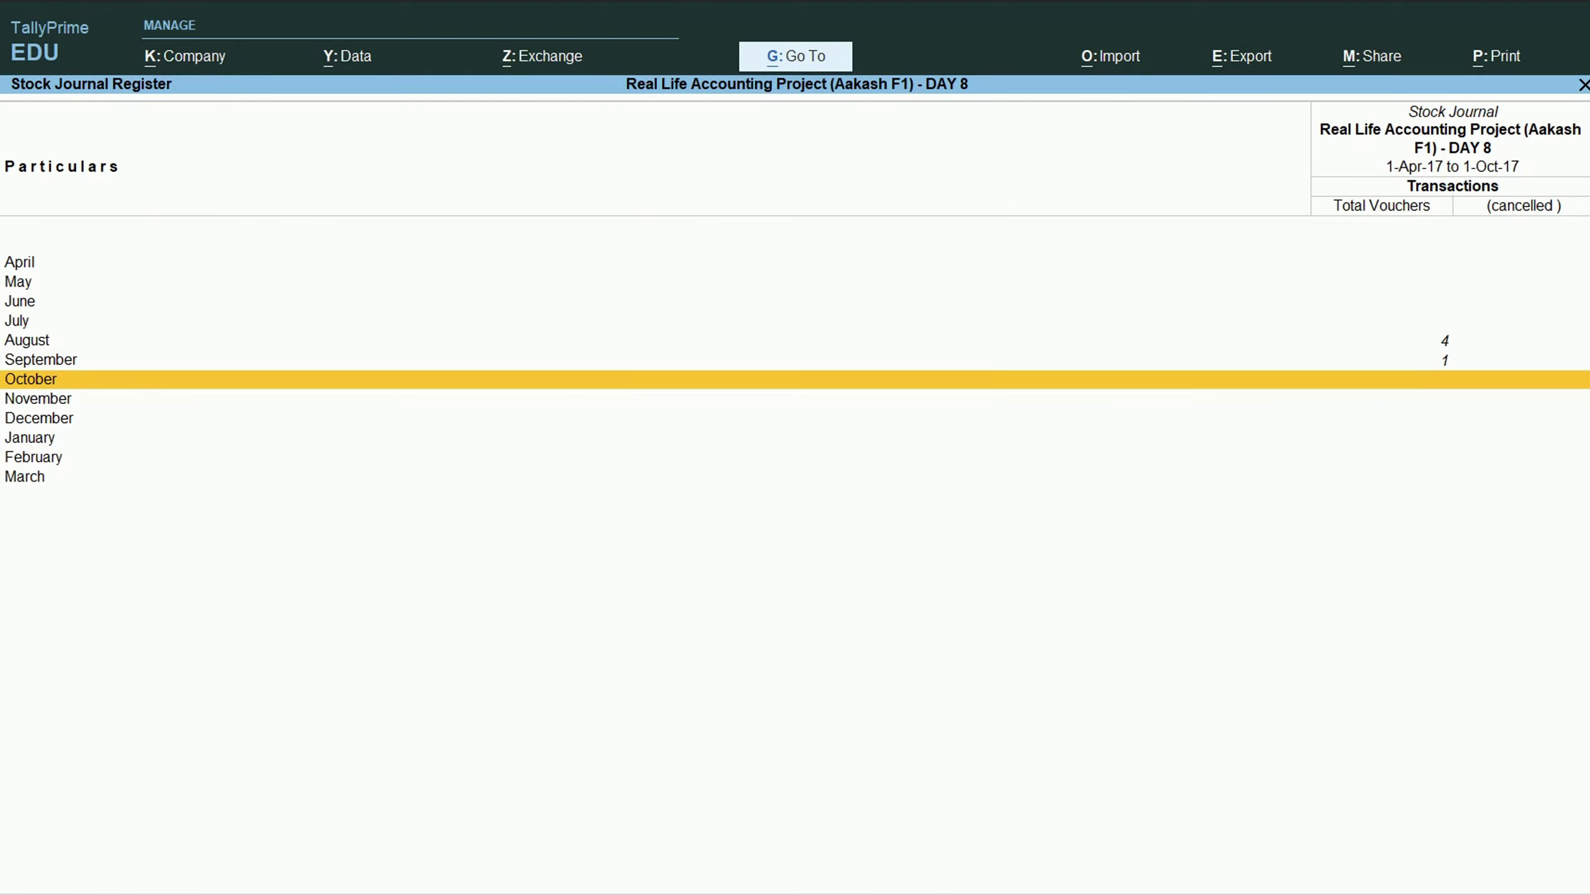
Set the file format for exporting the Stock Journal Register to Excel (Spreadsheet).
{"action": "key", "text": "ctrl"}
{"action": "key", "text": "ctrl+e"}
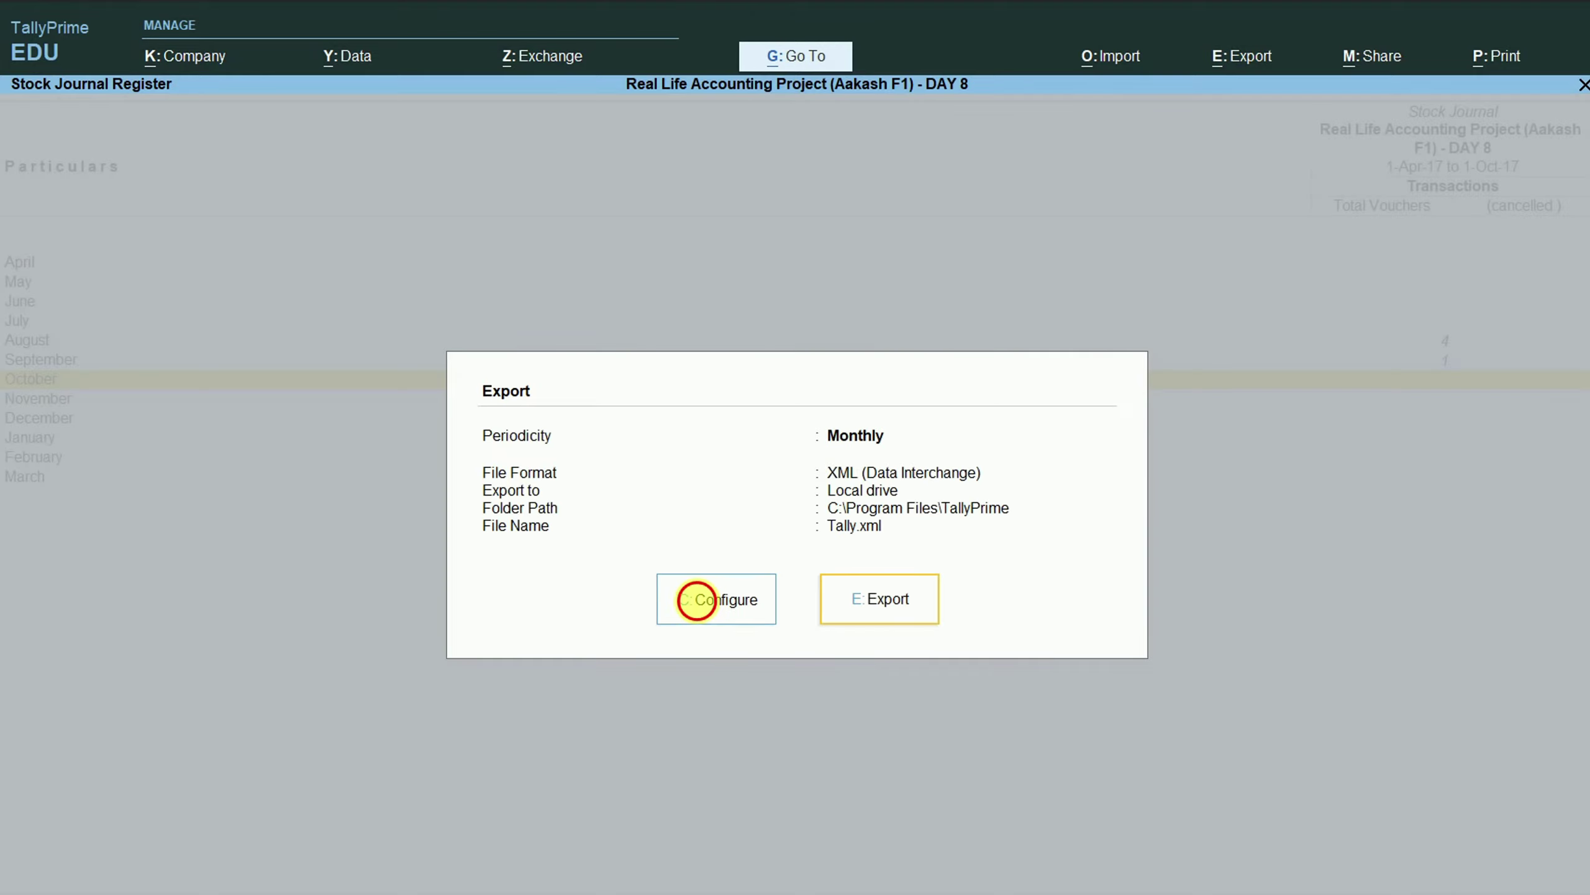
{"action": "left_click", "coordinate": [694, 597]}
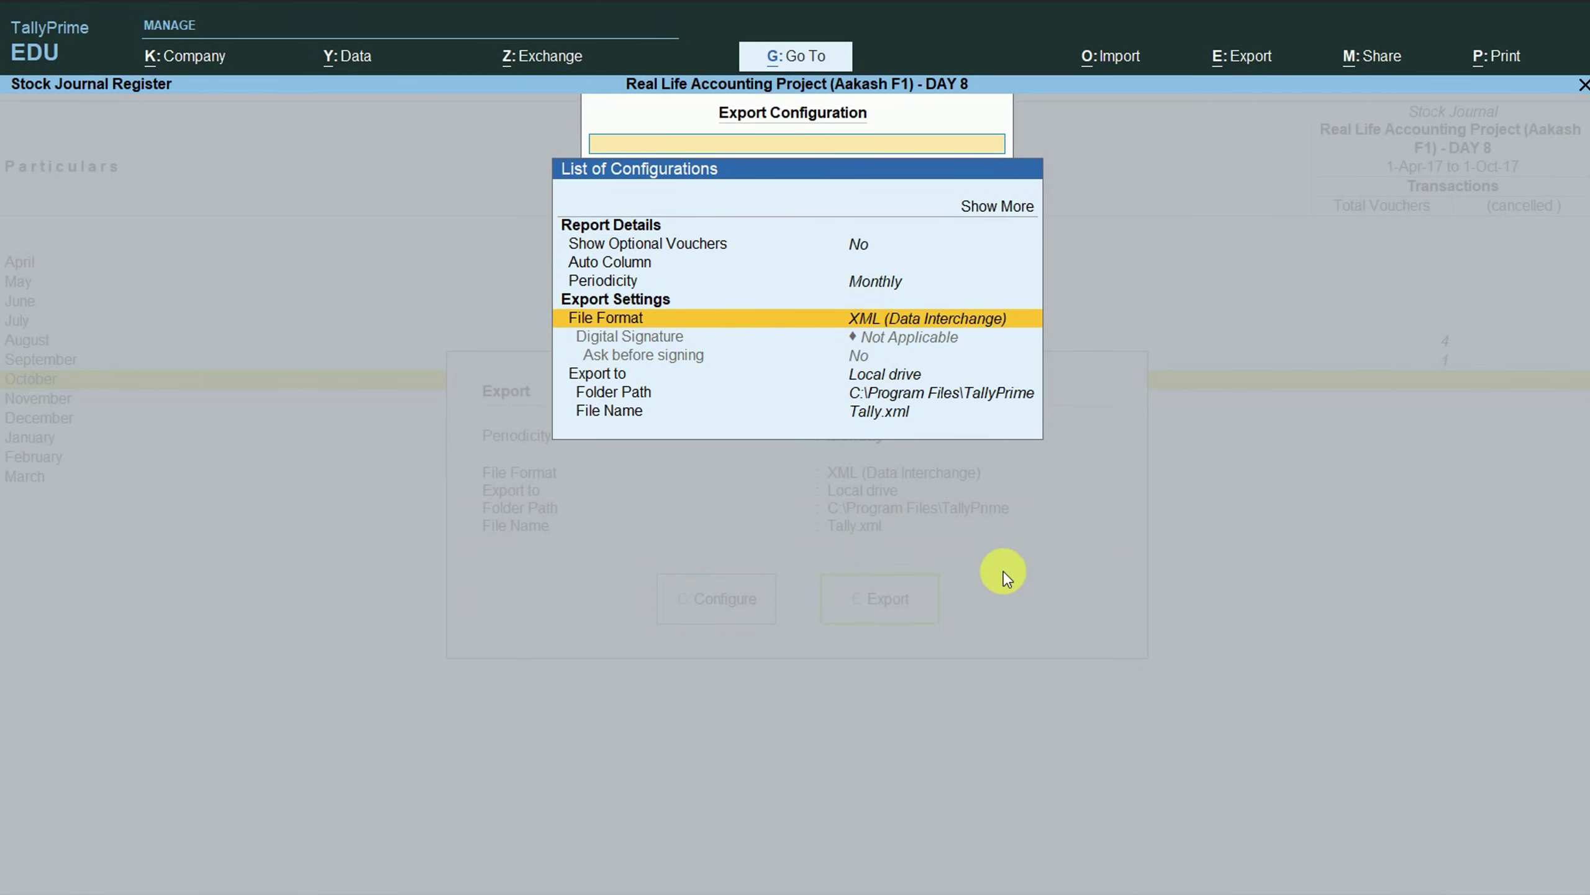
{"action": "key", "text": "Return"}
{"action": "key", "text": "Up"}
{"action": "key", "text": "Up"}
{"action": "key", "text": "Up"}
{"action": "key", "text": "Up"}
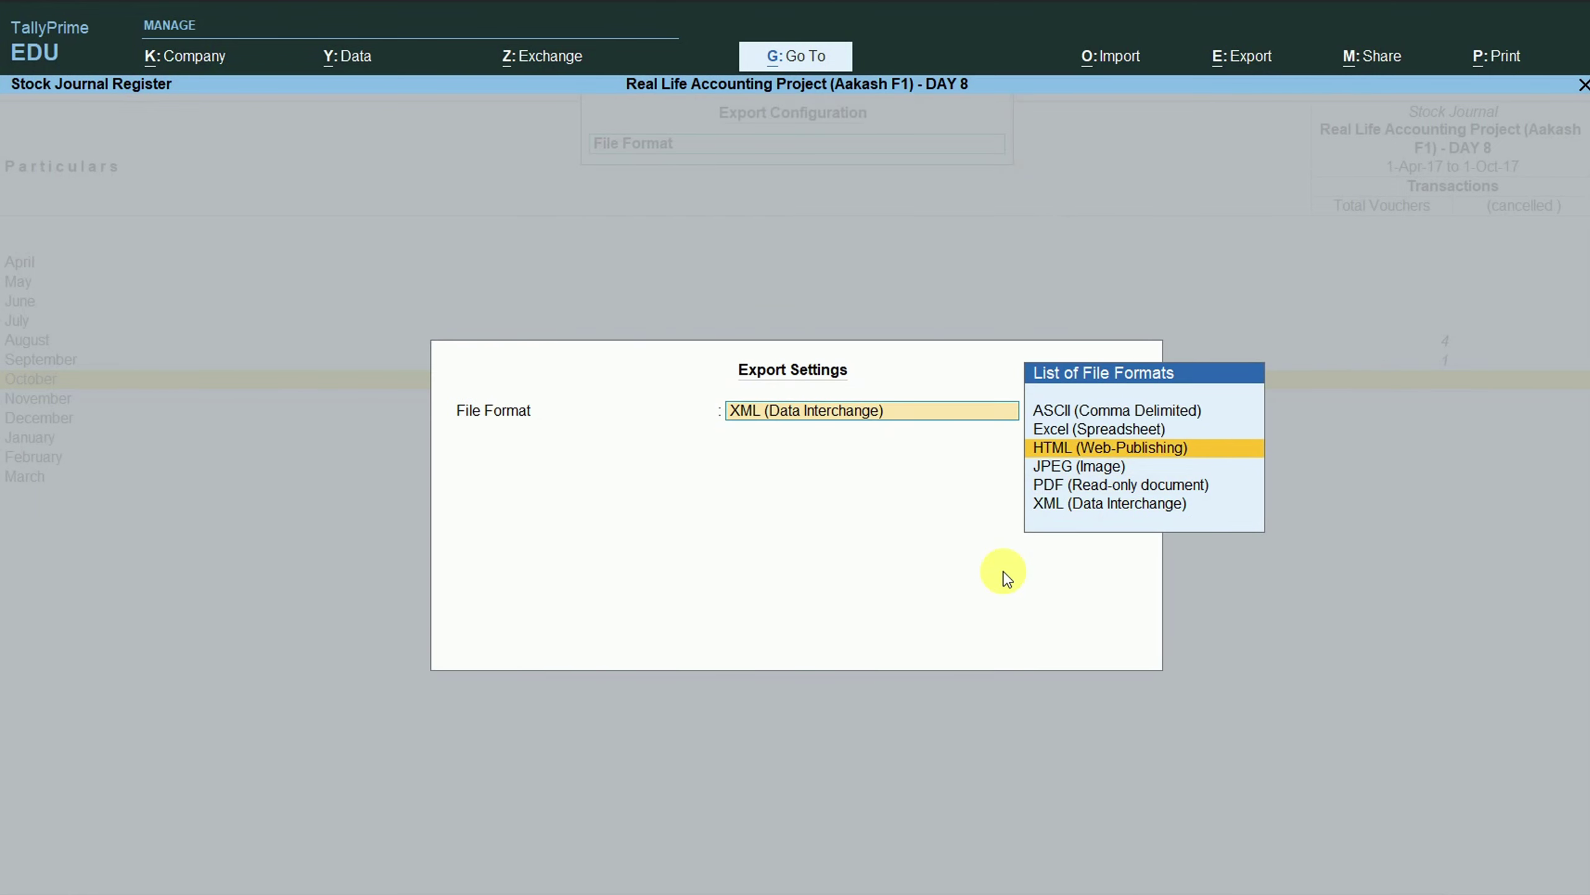
{"action": "key", "text": "Return"}
Look over the remaining export settings and export the Stock Journal Register to the local drive as Tally.xlsx.
{"action": "key", "text": "Down"}
{"action": "key", "text": "Down"}
{"action": "key", "text": "Down"}
{"action": "key", "text": "Down"}
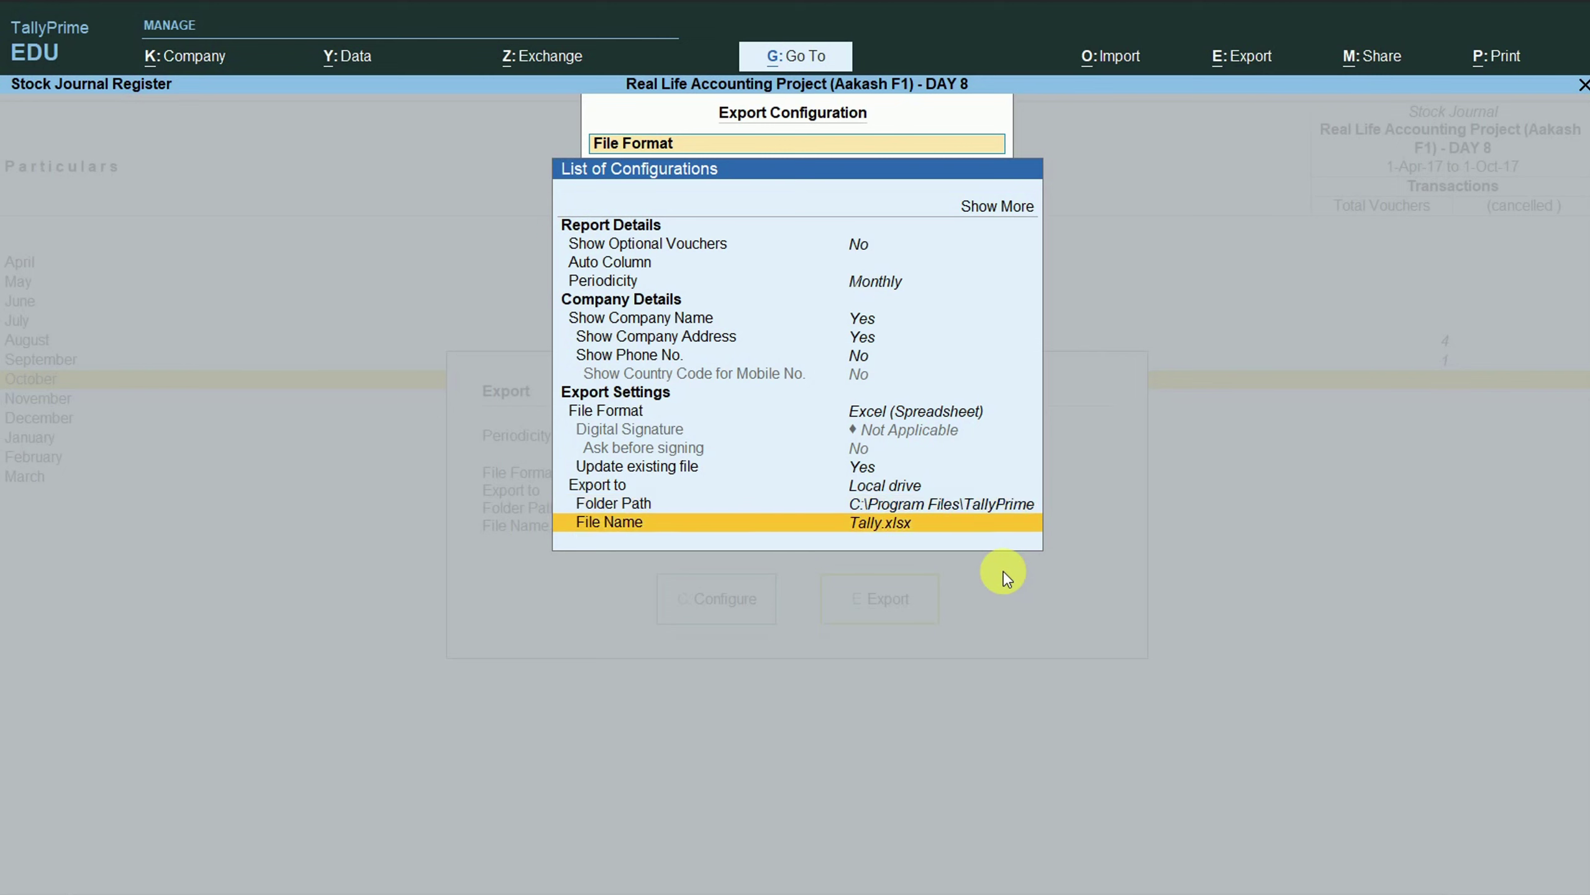
{"action": "key", "text": "Up"}
{"action": "key", "text": "Up"}
{"action": "key", "text": "Up"}
{"action": "key", "text": "Up"}
{"action": "key", "text": "Up"}
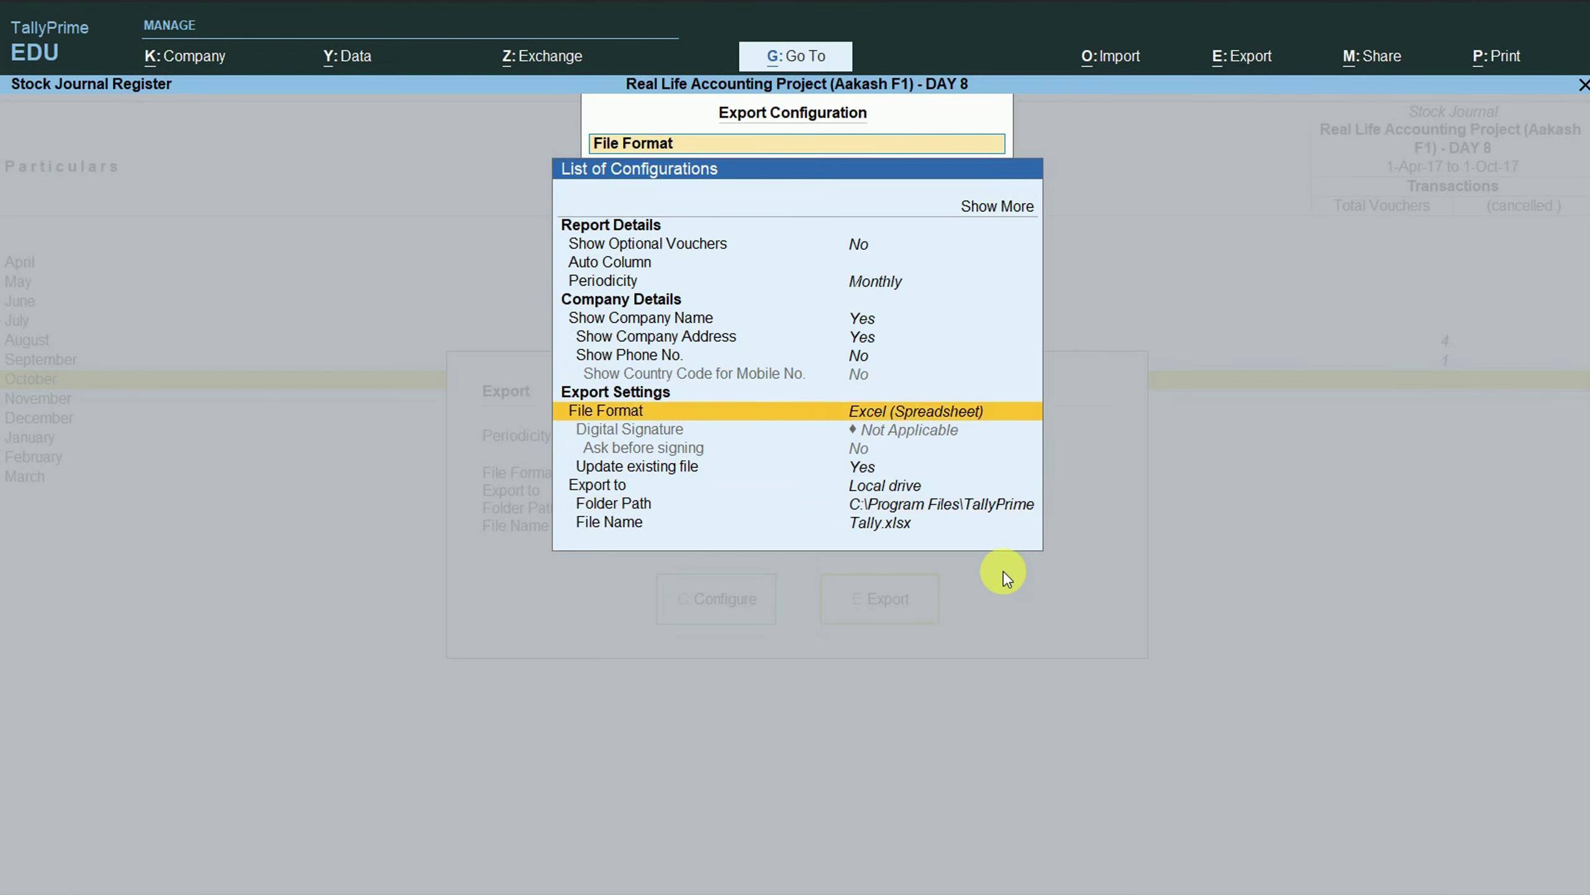
{"action": "key", "text": "Escape"}
{"action": "left_click", "coordinate": [914, 608]}
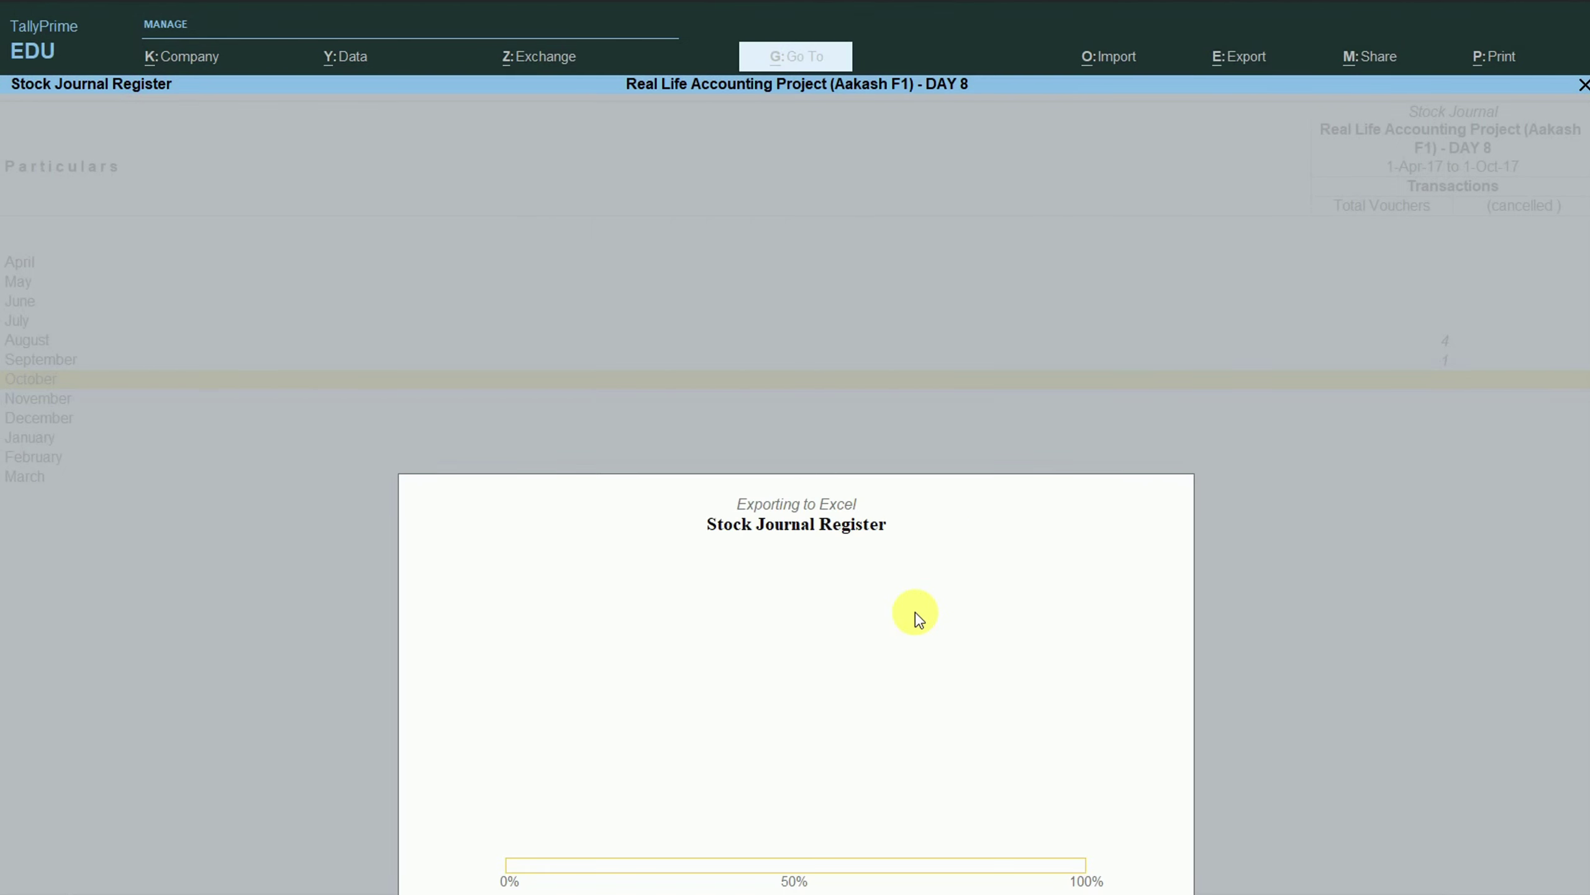
Switch to the Word brief and review the Day 8 project tasks back to the Inventory Management section.
{"action": "scroll", "coordinate": [142, 497], "scroll_direction": "down", "scroll_amount": 1}
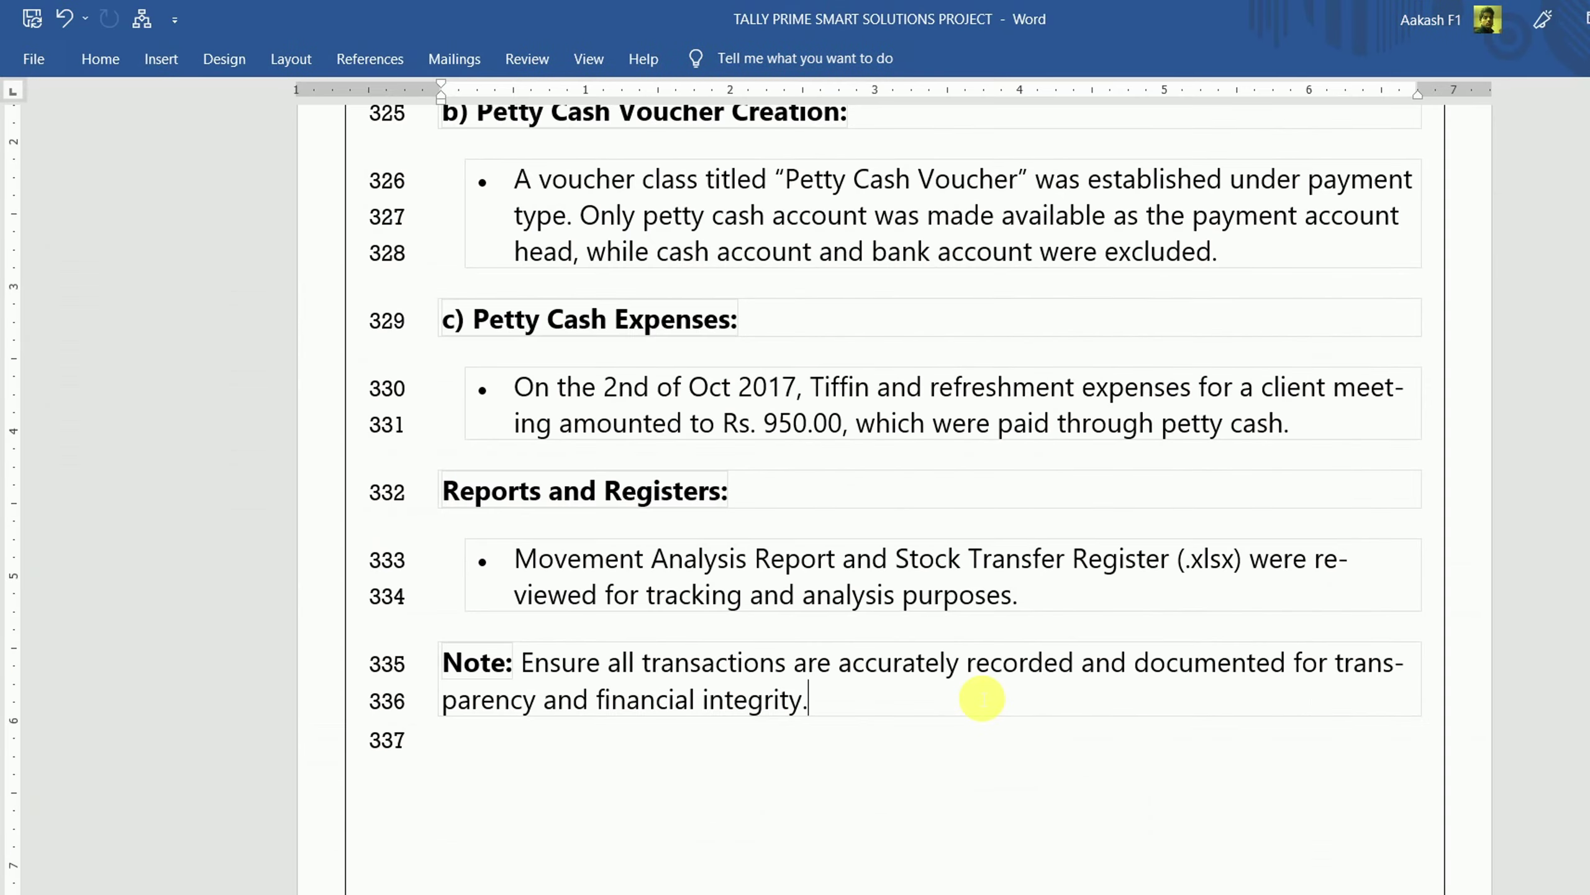
{"action": "scroll", "coordinate": [981, 697], "scroll_direction": "up", "scroll_amount": 10}
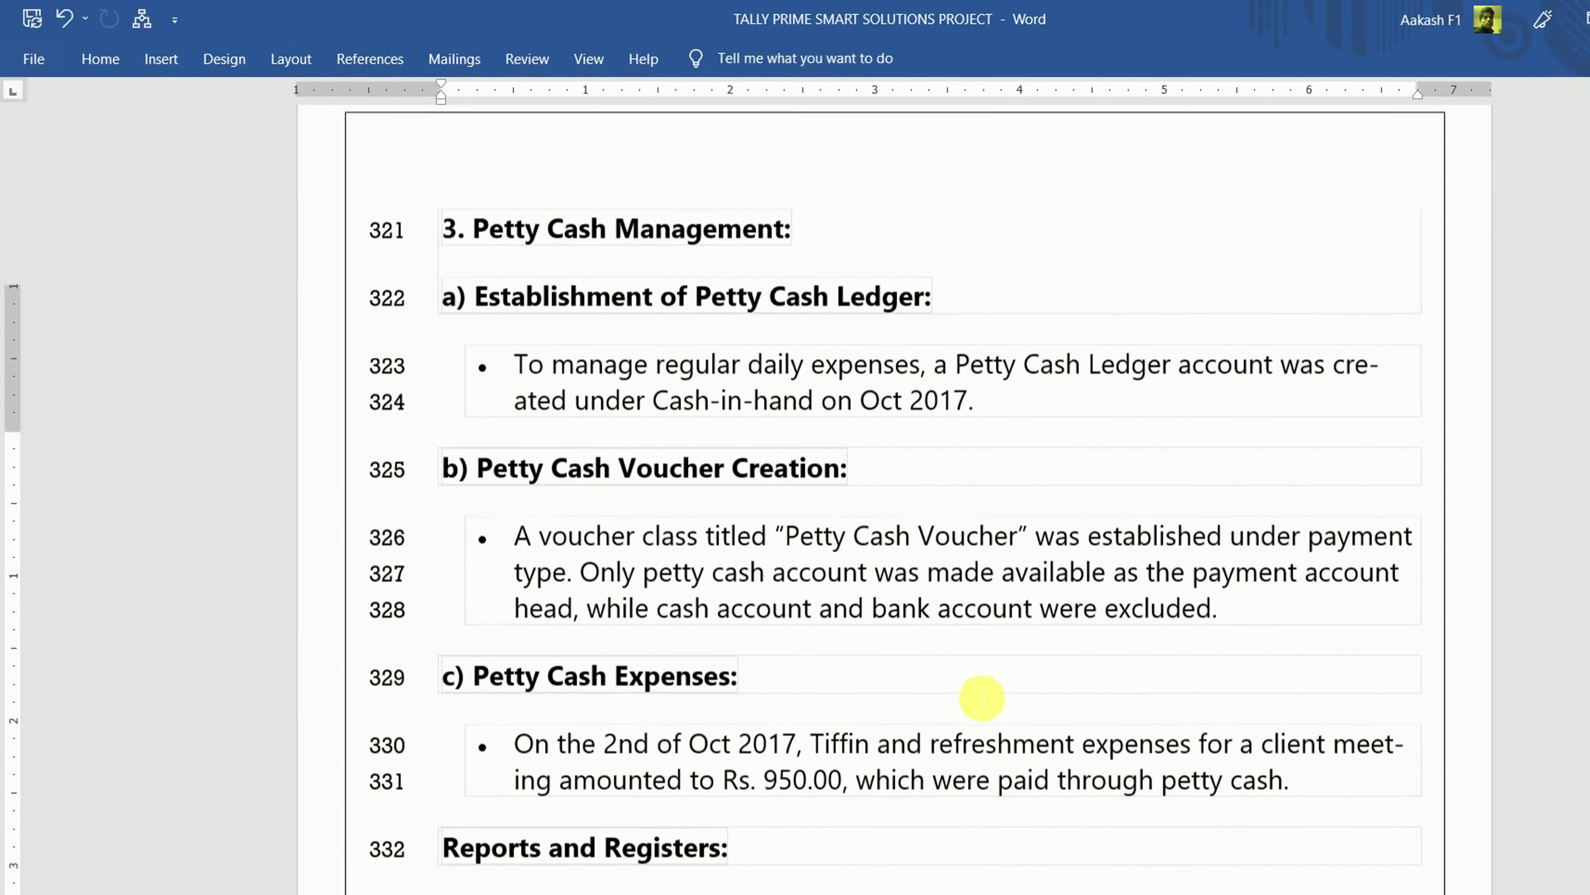
{"action": "scroll", "coordinate": [982, 697], "scroll_direction": "up", "scroll_amount": 6}
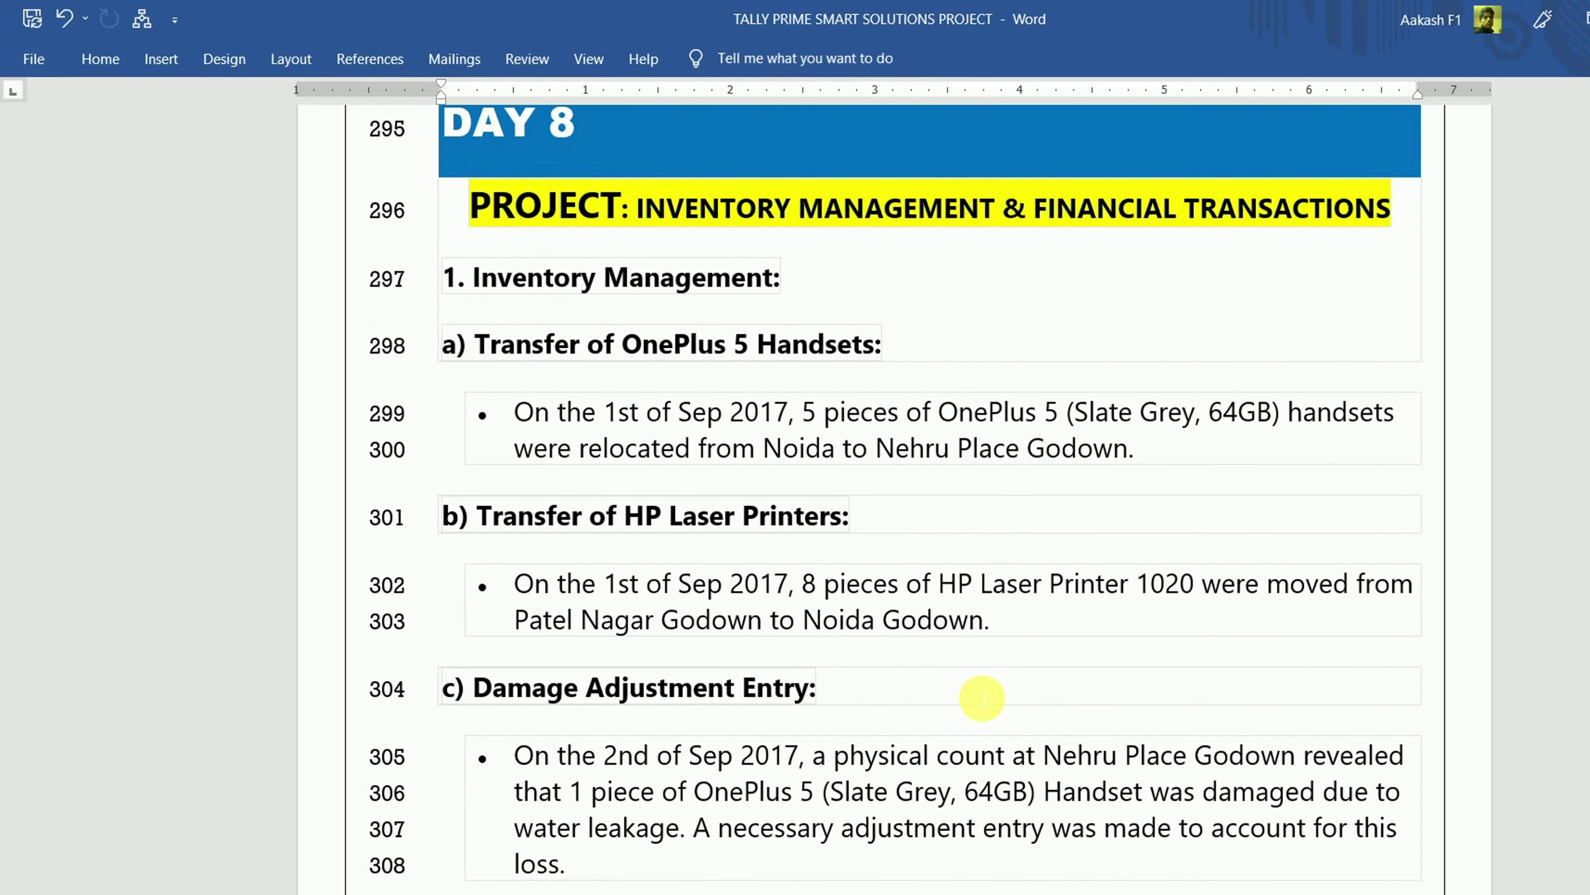
{"action": "scroll", "coordinate": [981, 697], "scroll_direction": "up", "scroll_amount": 2}
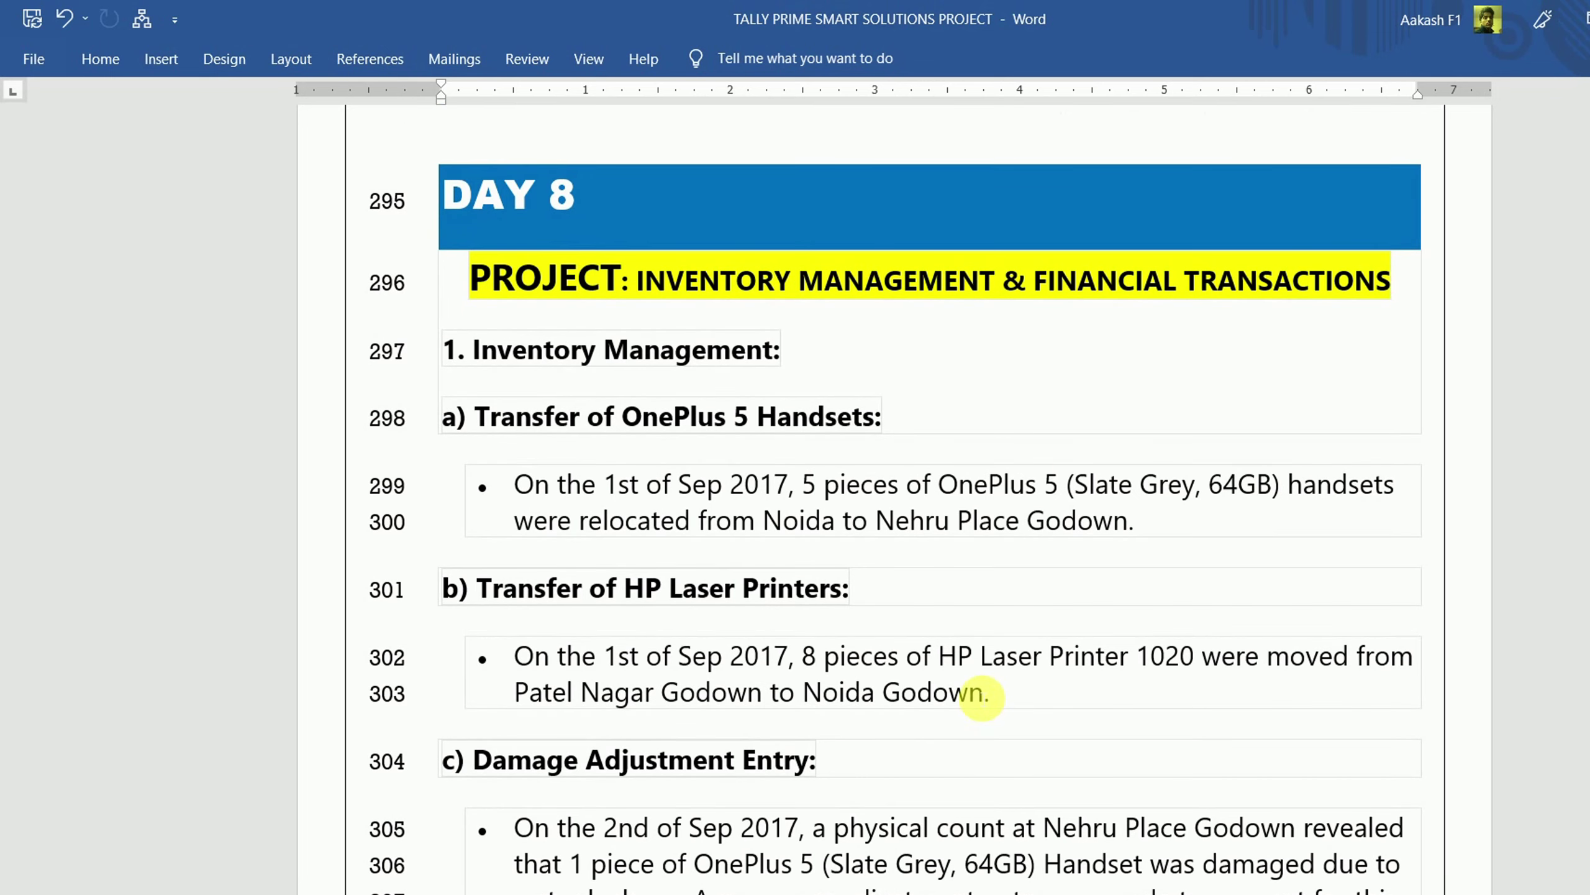